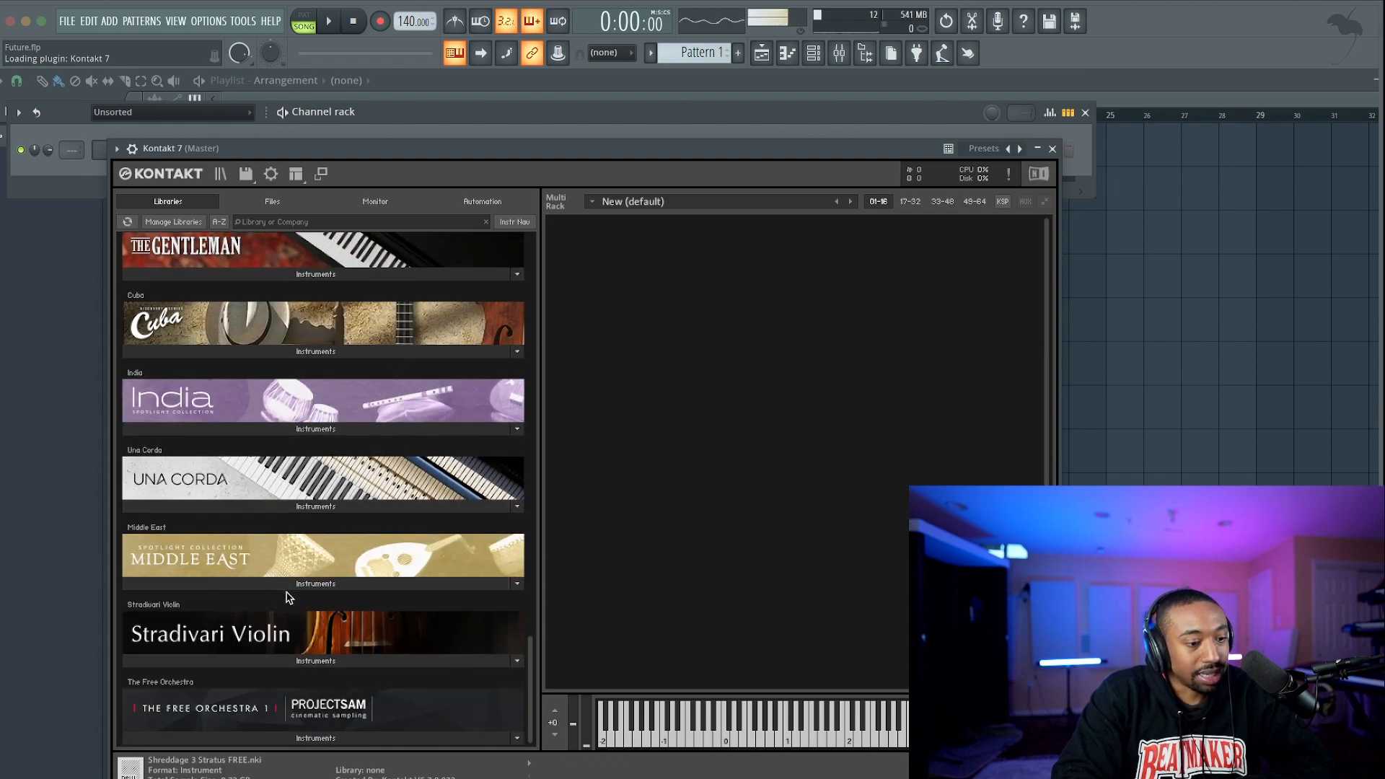
Load the Kanun instrument from the Melodic folder of the Middle East library.
left_click(288, 584)
scroll(249, 610, "down", 1)
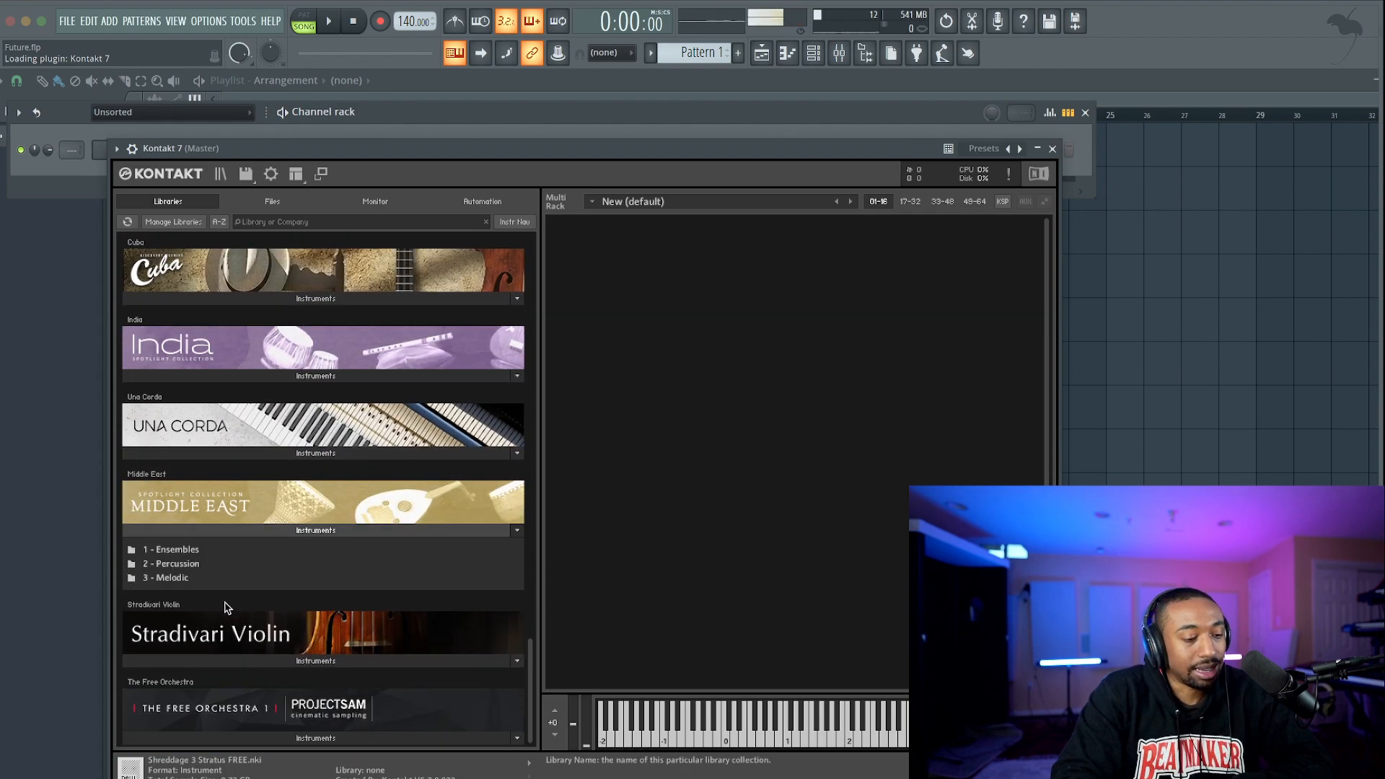
left_click(194, 579)
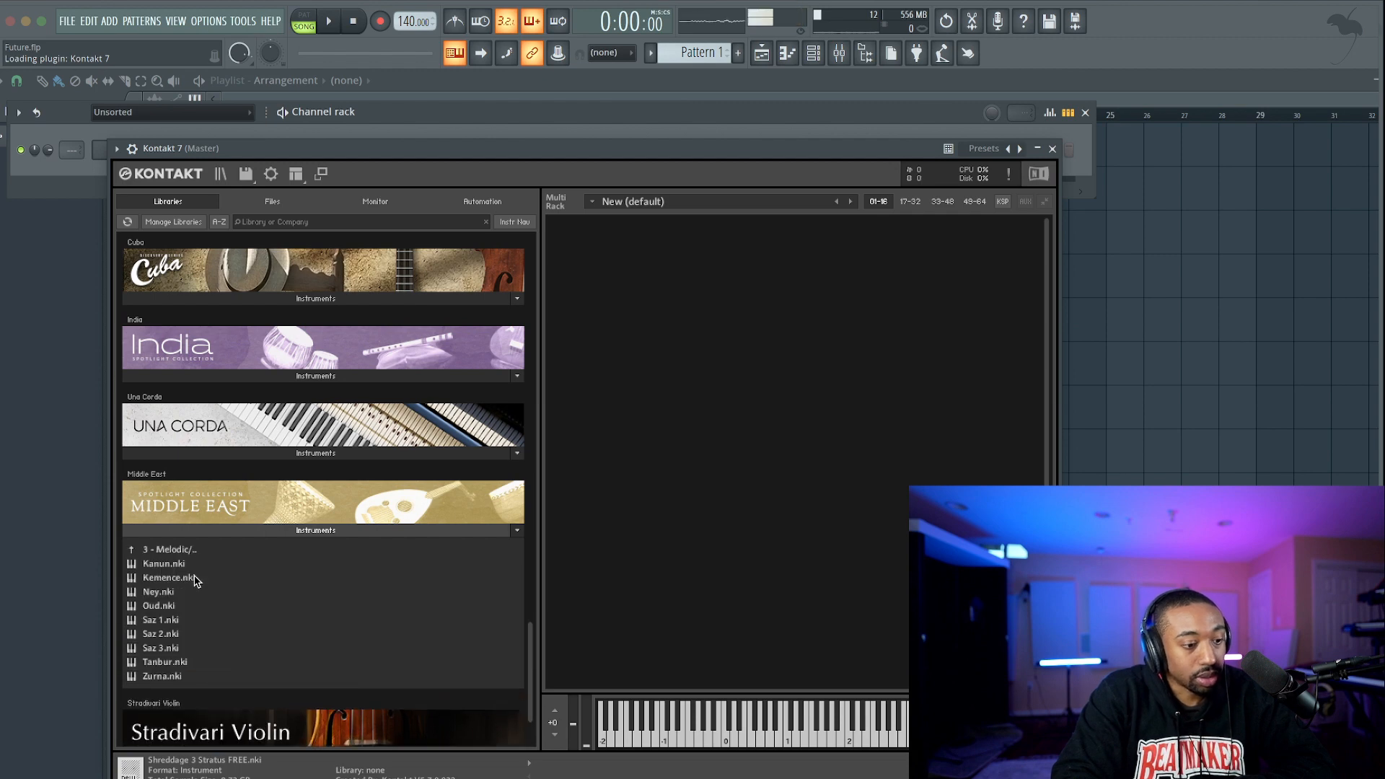
scroll(203, 577, "down", 1)
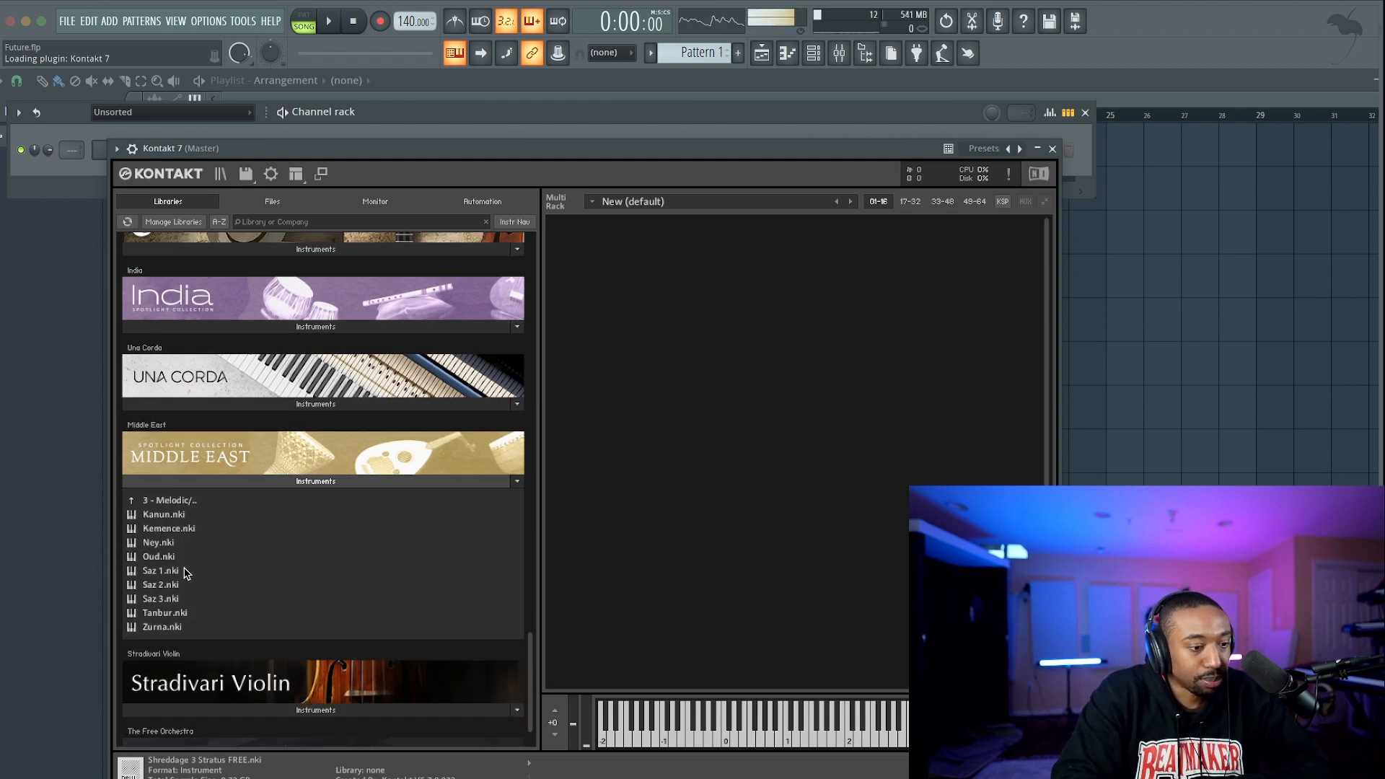
left_click(187, 518)
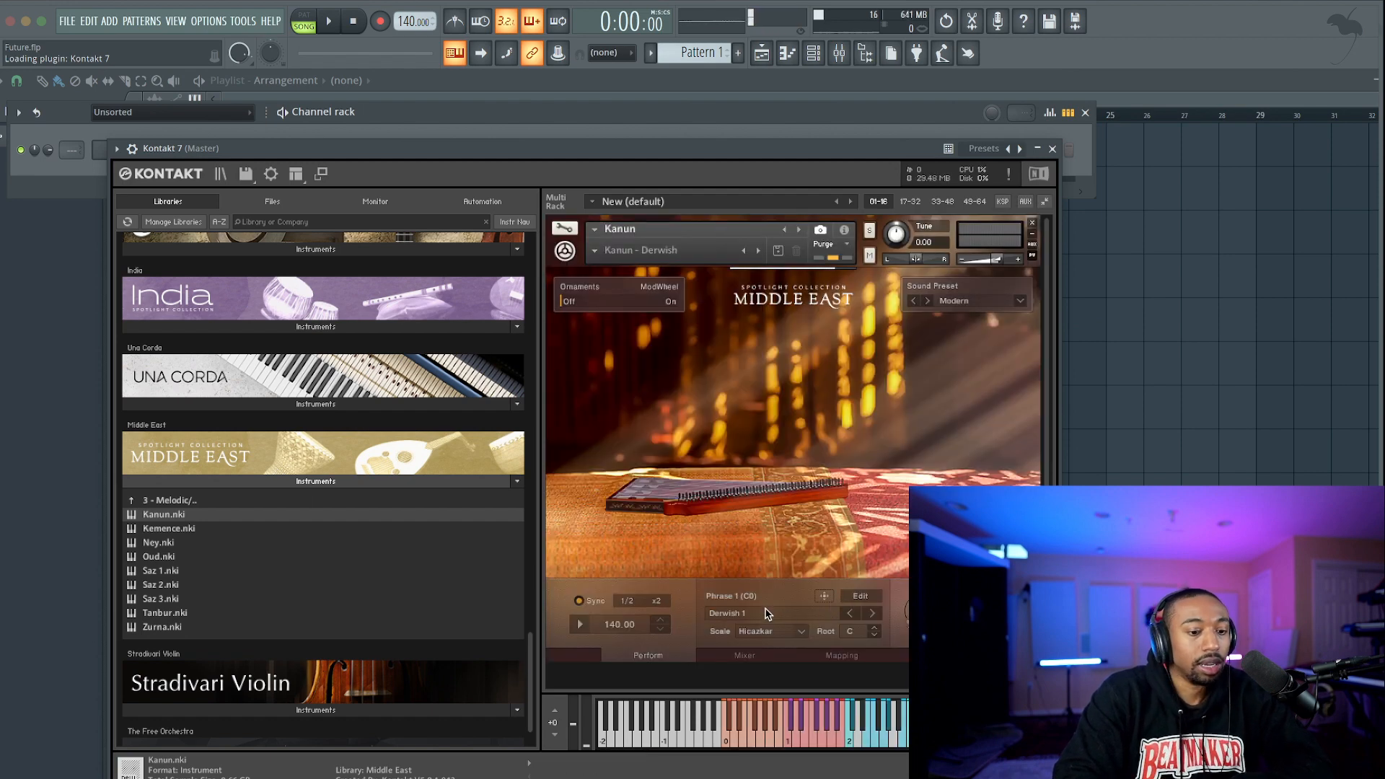
Set the Kanun's phrase scale to Chromatic and close the Kontakt 7 window.
left_click(790, 632)
left_click(787, 573)
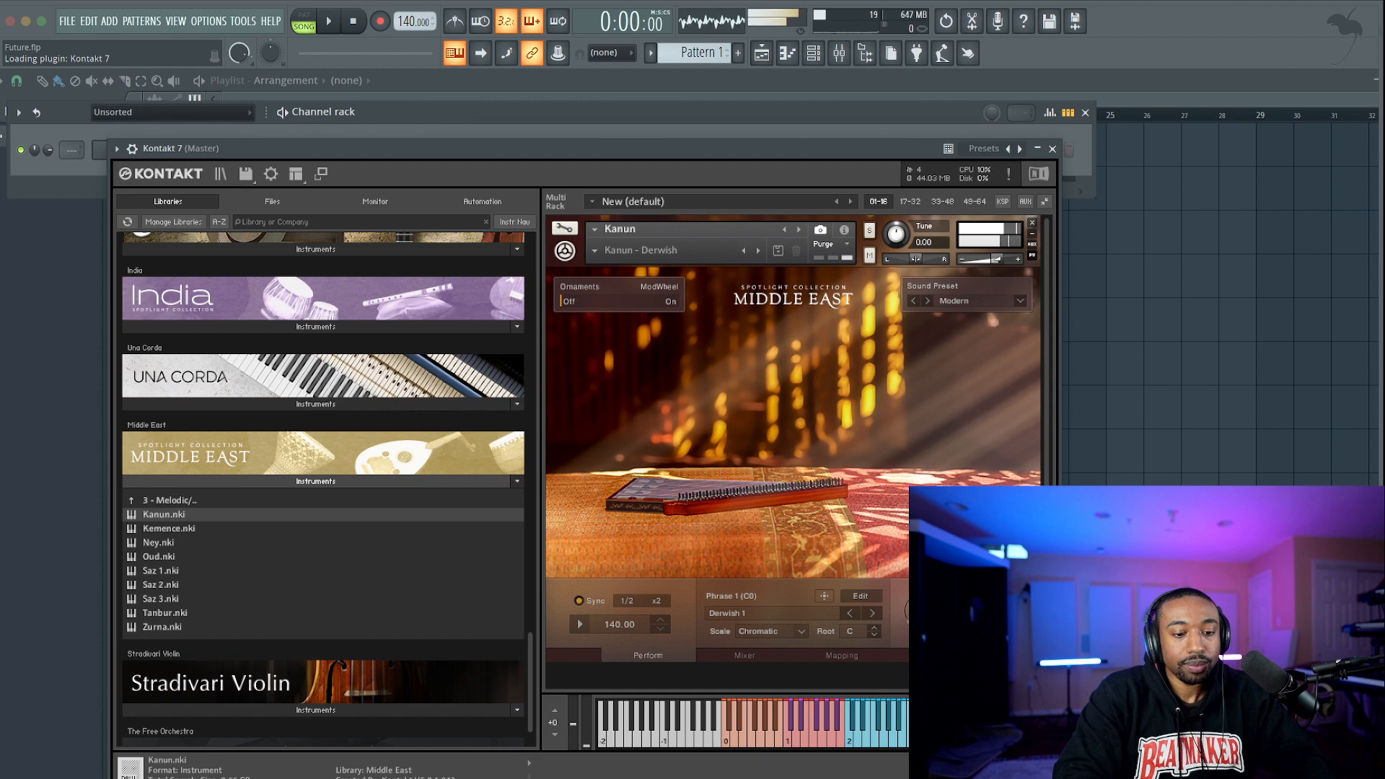
left_click(1053, 148)
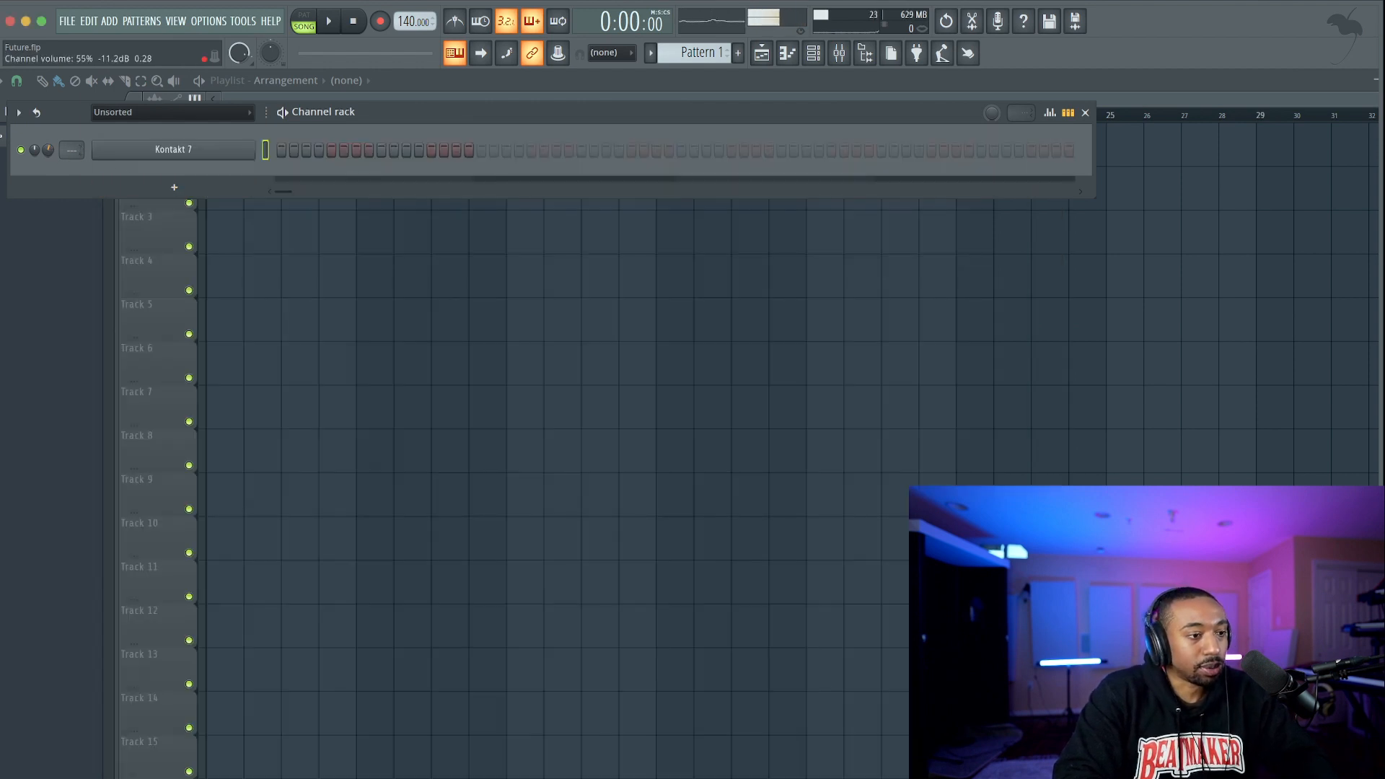
Turn on the metronome and raise the project tempo to 144 BPM while it plays.
left_click(454, 22)
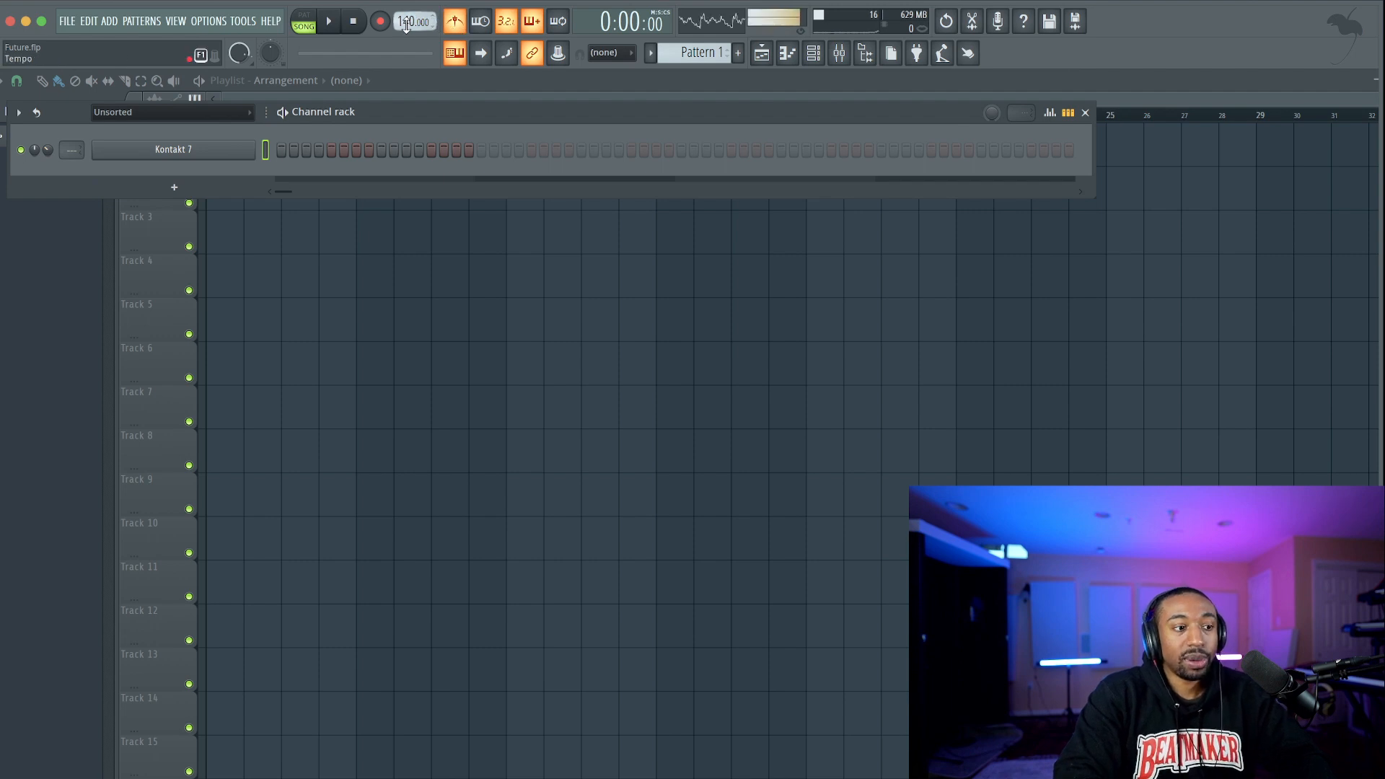
key("space")
scroll(407, 24, "up", 4)
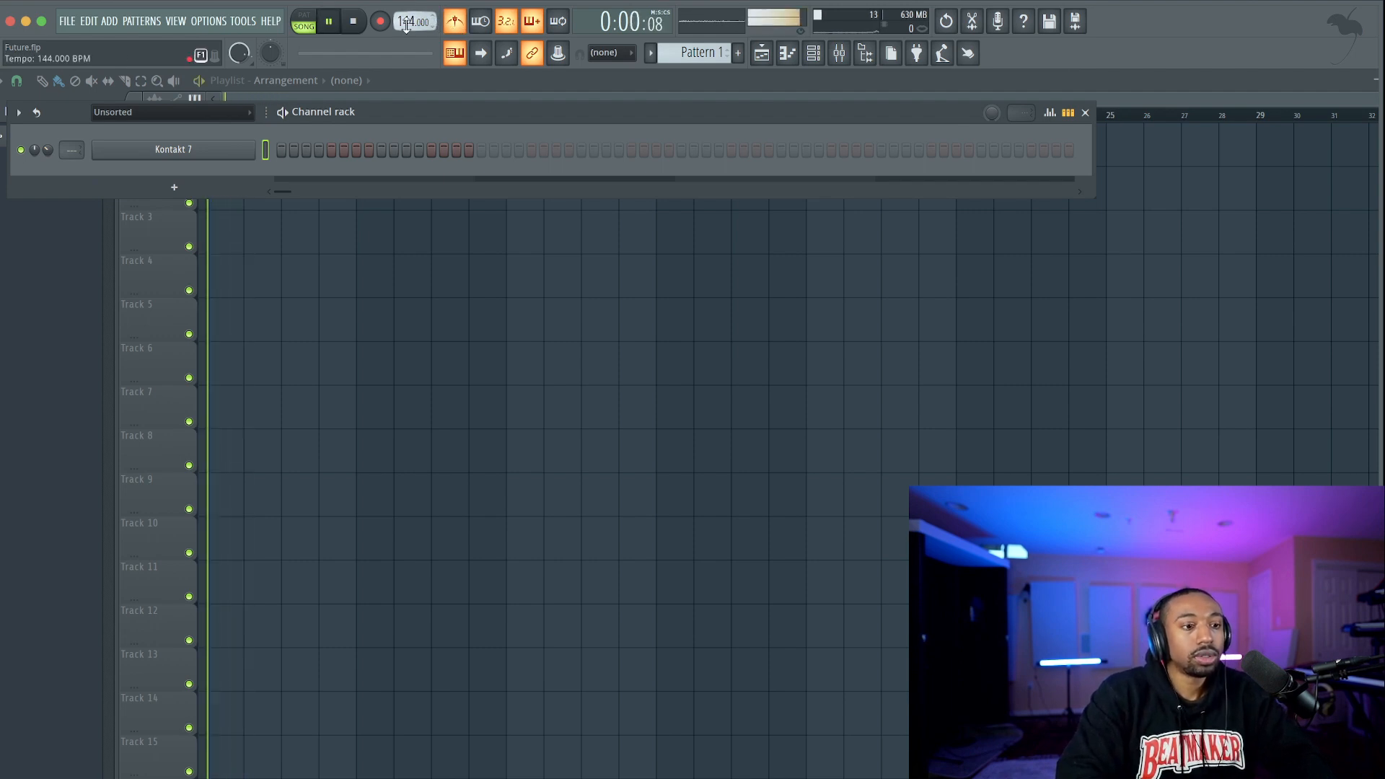
key("space")
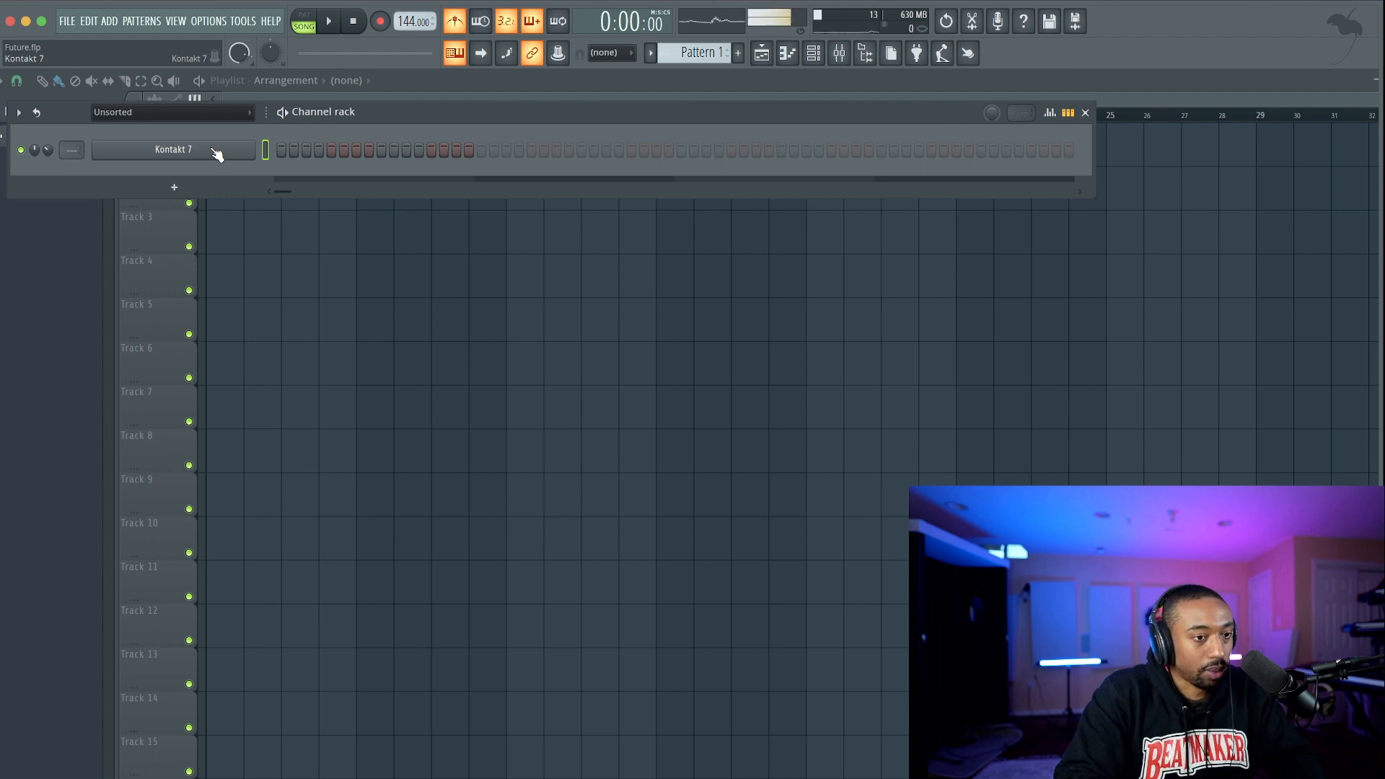
Stamp a one-bar C natural minor scale from C3 in bar 3 of the Kontakt 7 piano roll, adding C4 on top.
right_click(256, 147)
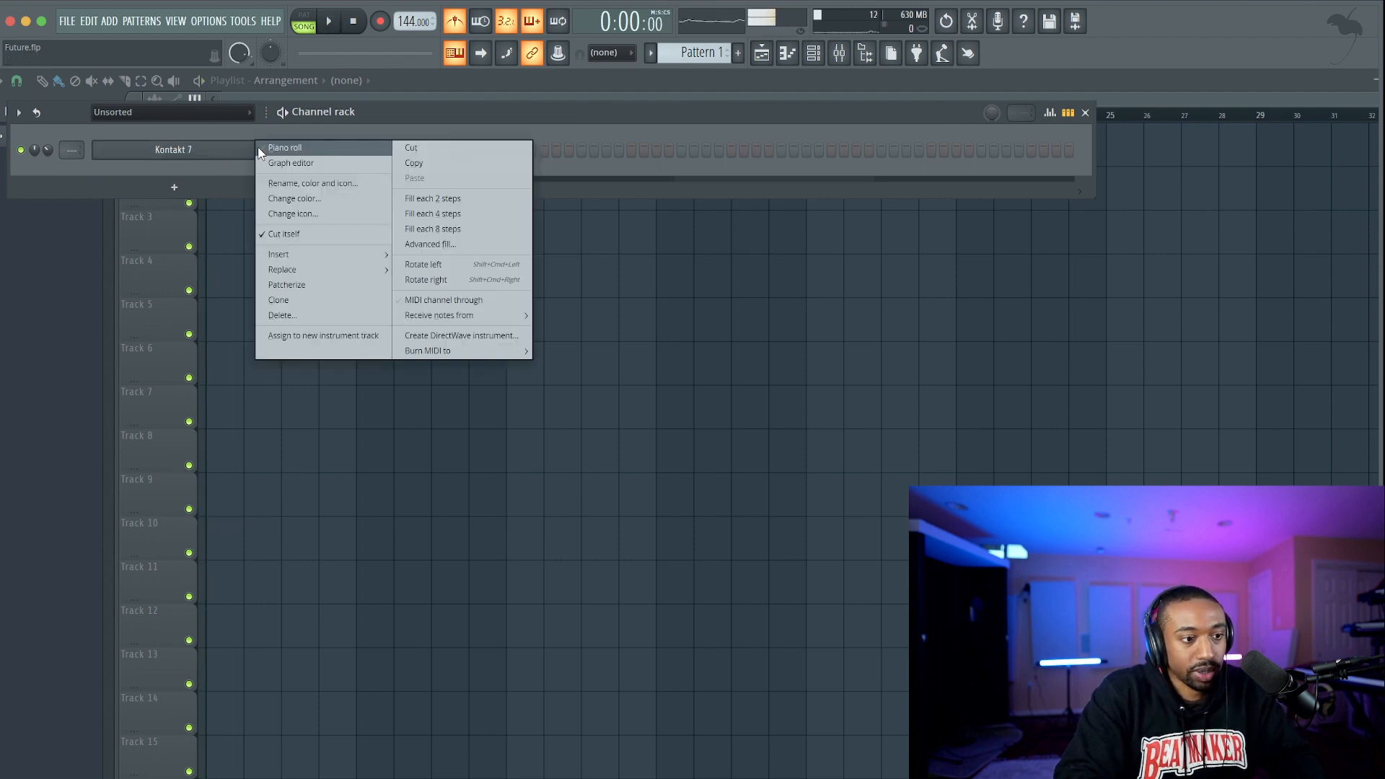
left_click(285, 148)
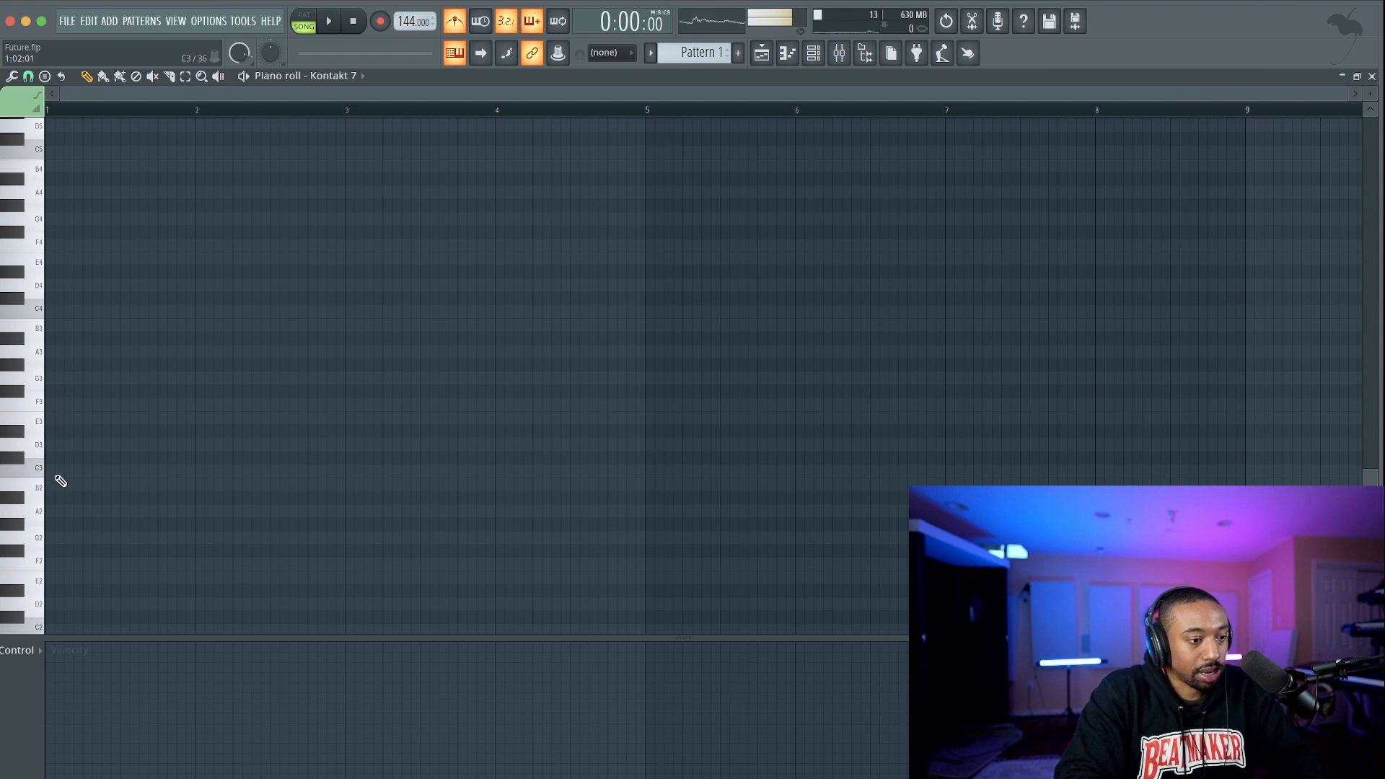
left_click(44, 77)
left_click(107, 446)
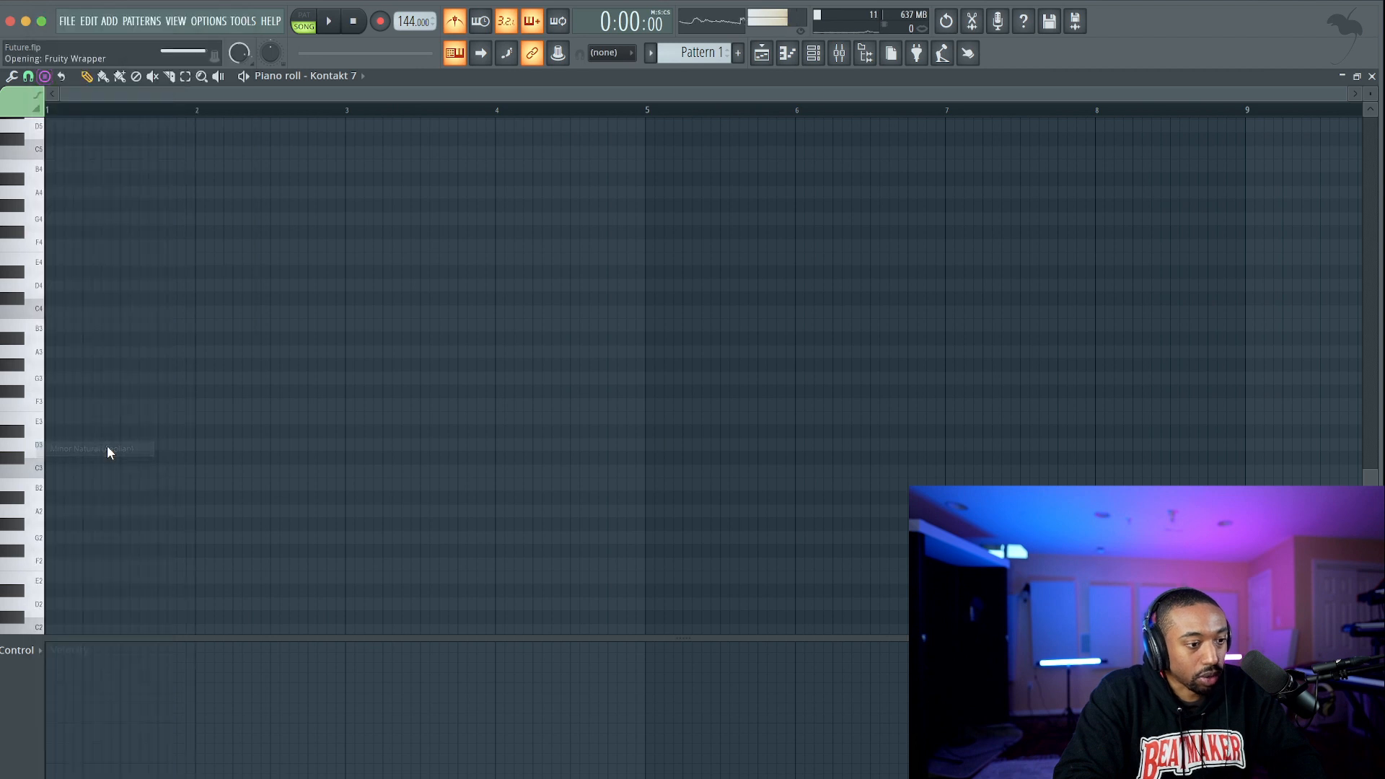
left_click_drag(359, 472, 496, 471)
left_click_drag(390, 706, 368, 778)
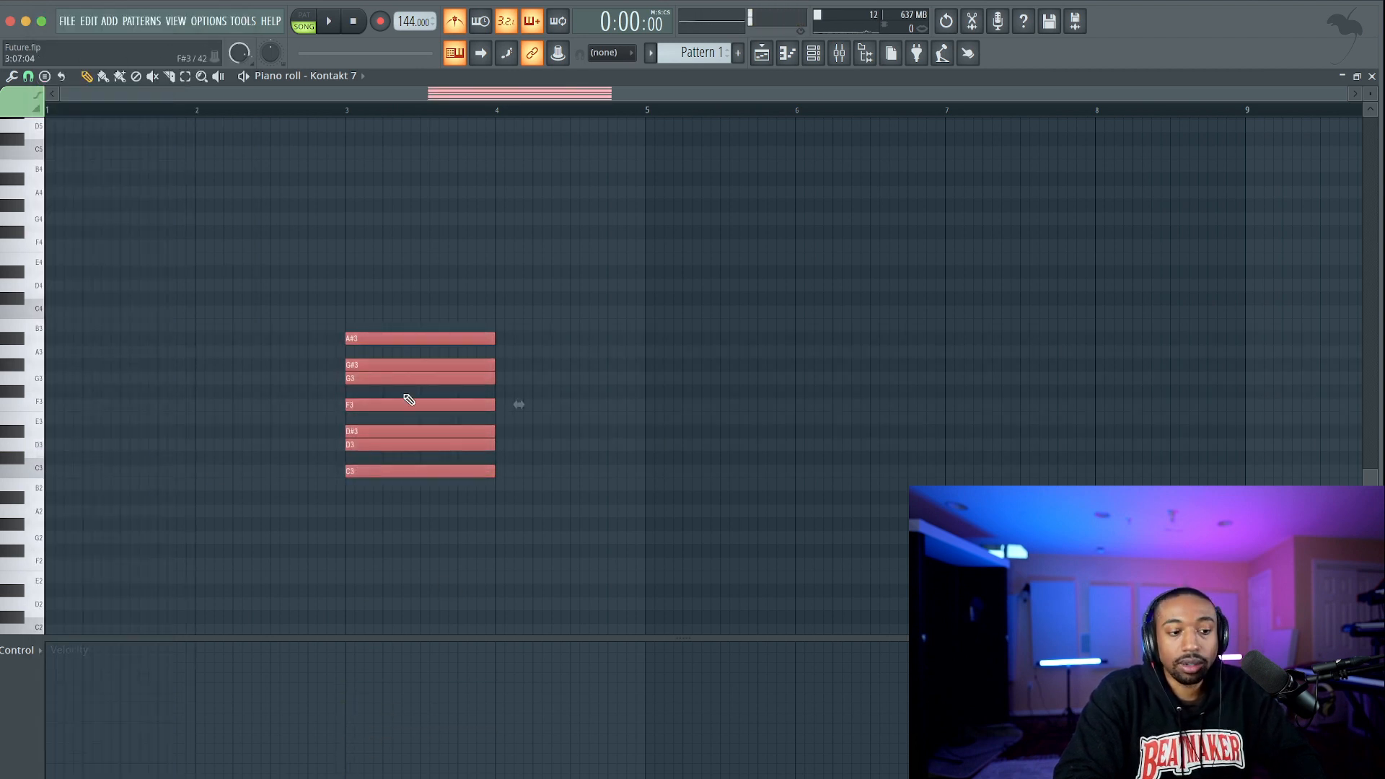
left_click(350, 311)
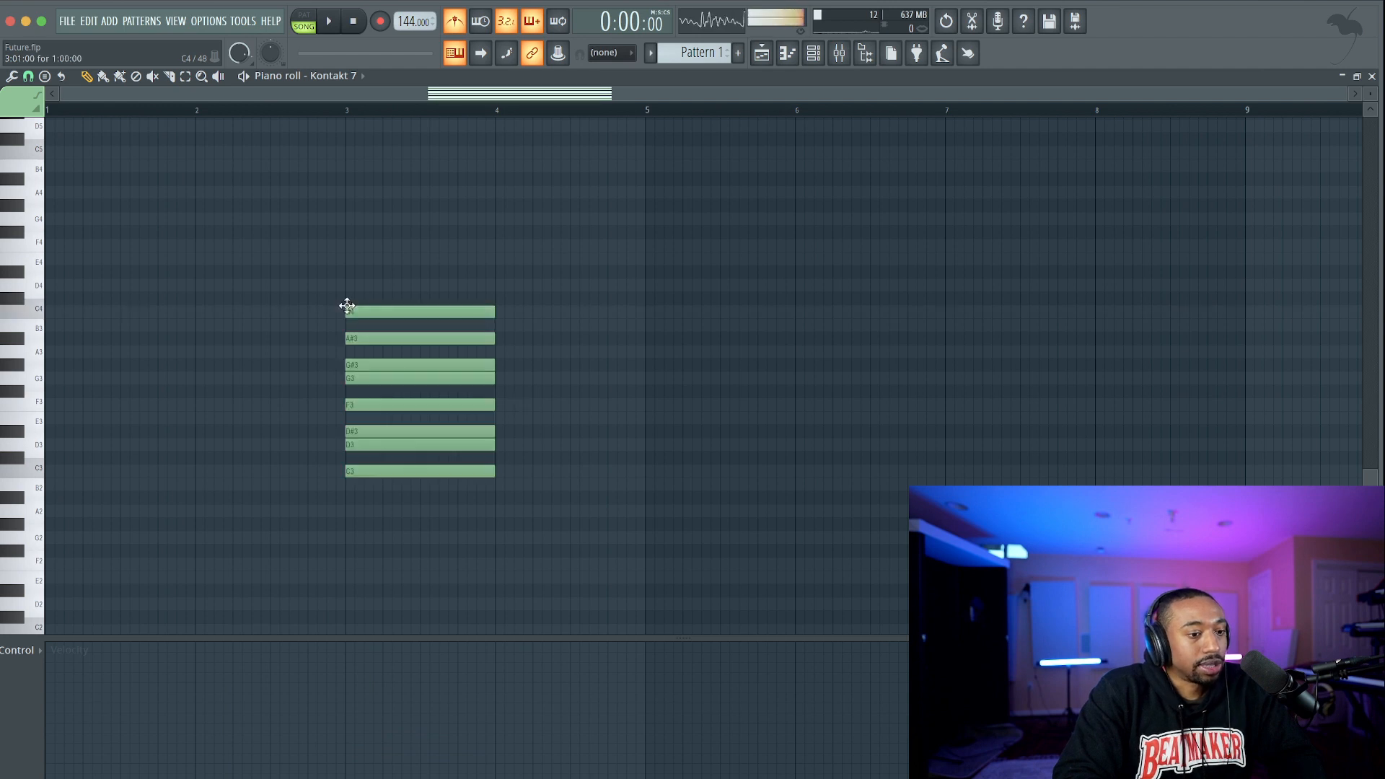
Duplicate the stacked scale notes one octave up and one octave down so the guide covers C2 to C5.
left_click_drag(376, 280, 382, 490)
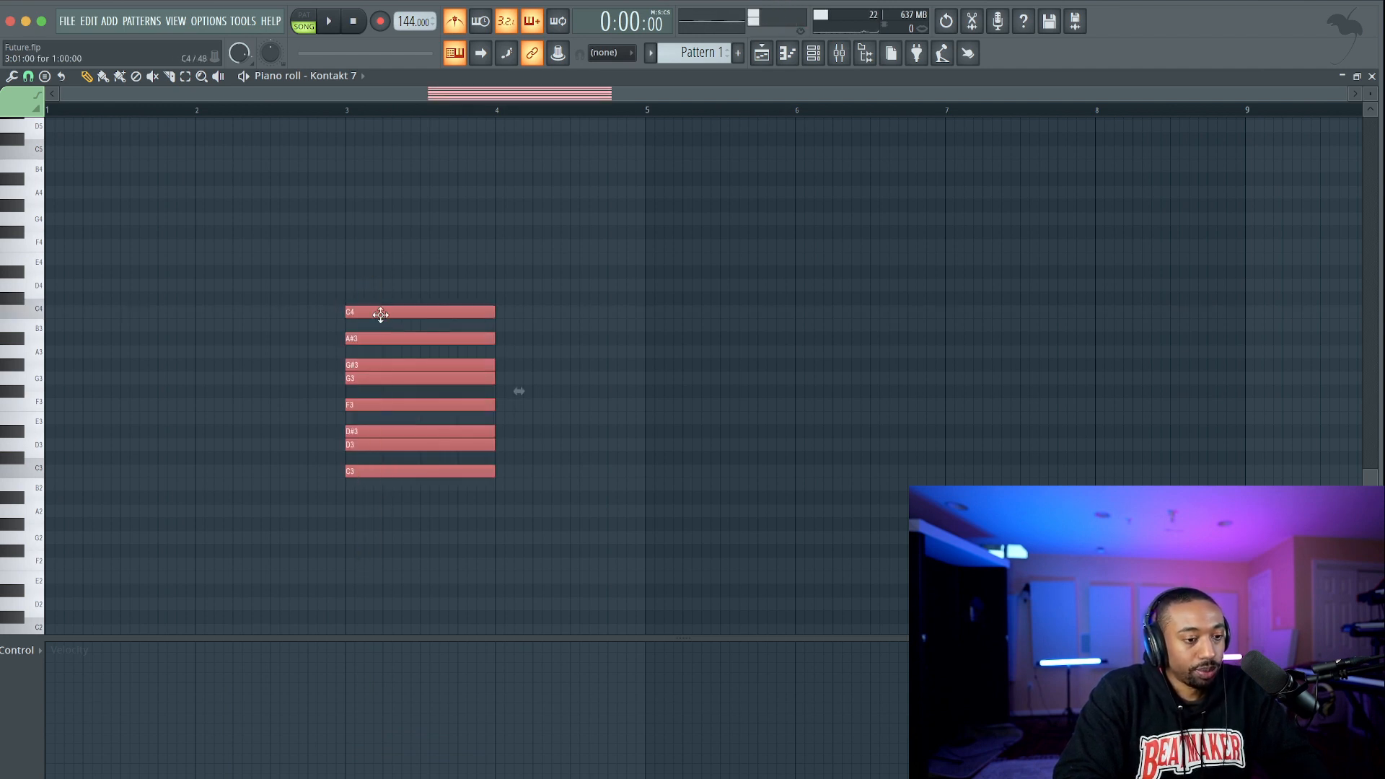
left_click_drag(373, 312, 370, 233)
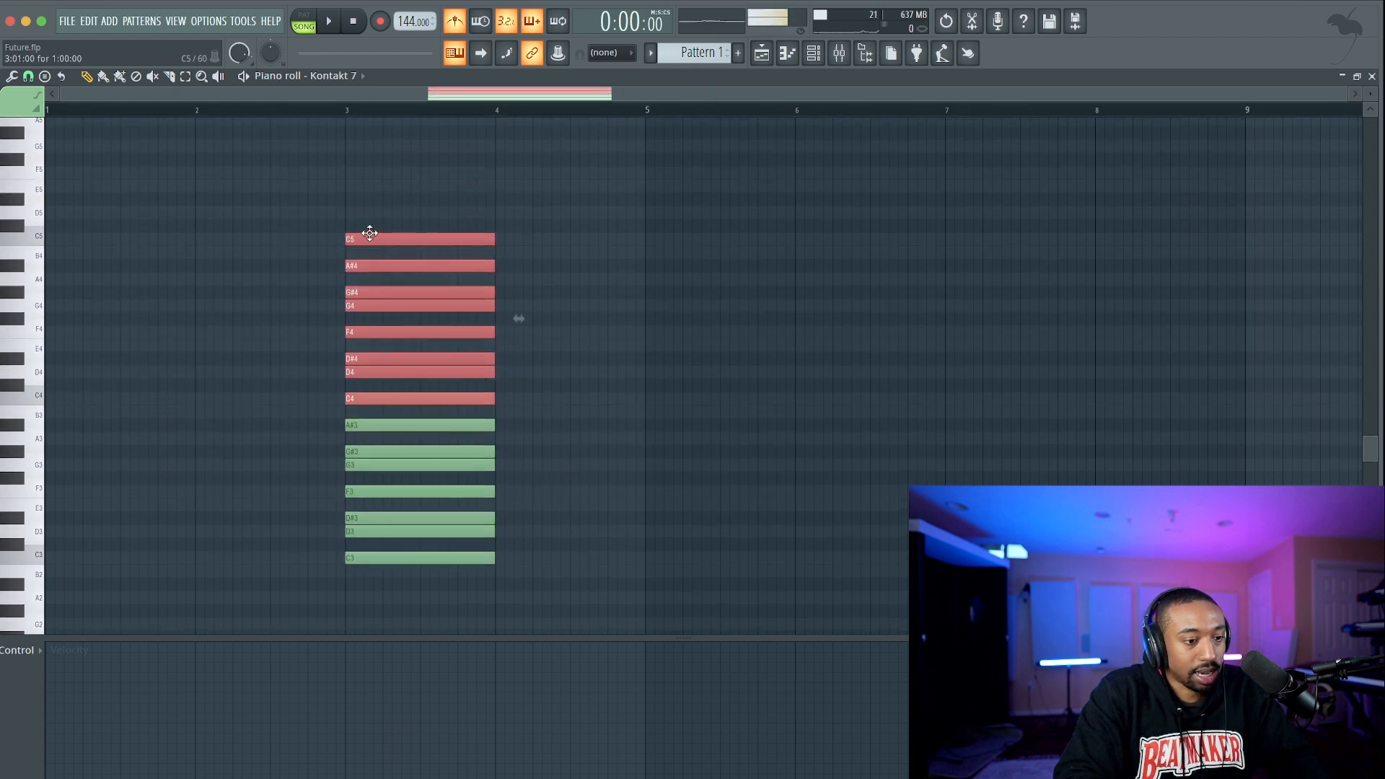
left_click(373, 392)
left_click_drag(373, 392, 399, 451)
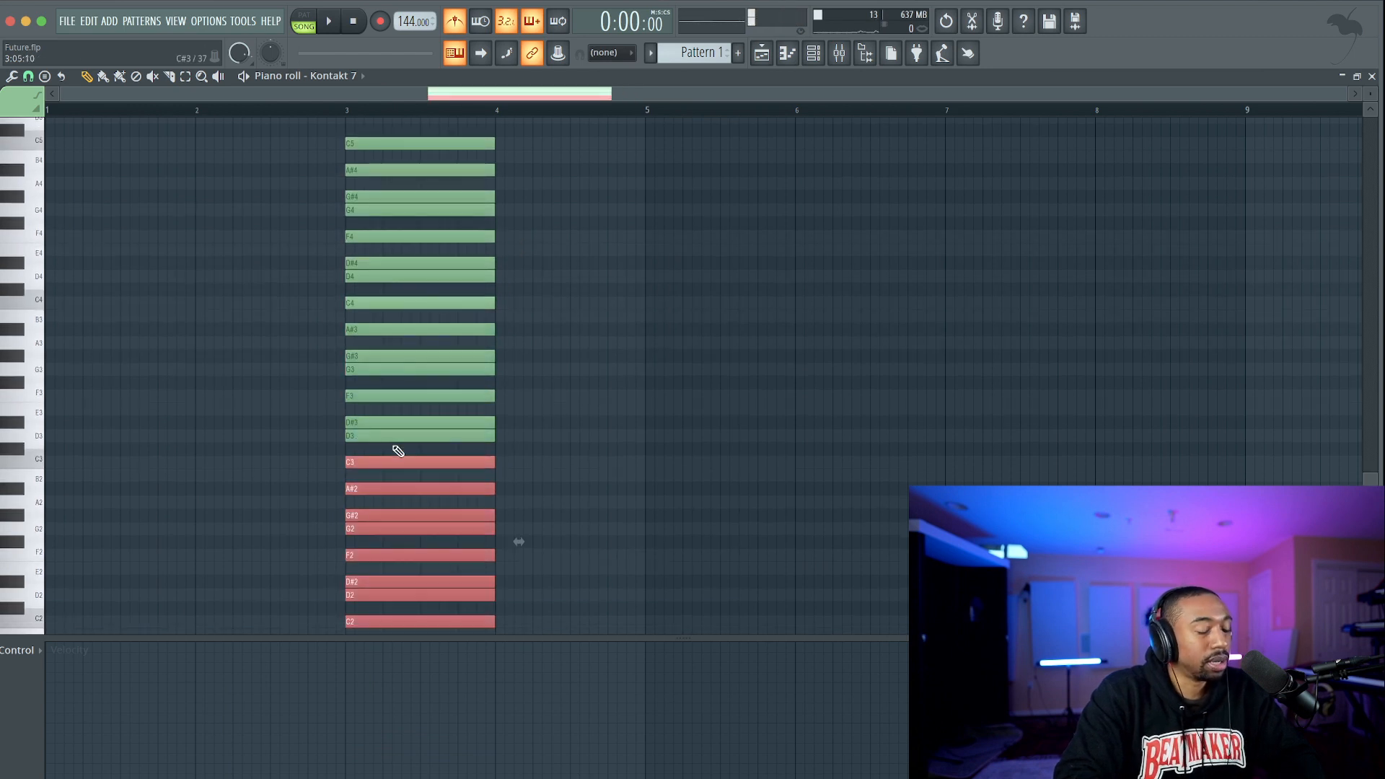
Select the whole stack of scale guide notes and move it to bar 5.
left_click_drag(375, 146, 390, 535)
scroll(448, 560, "down", 4)
left_click_drag(383, 466, 684, 466)
scroll(603, 396, "up", 5)
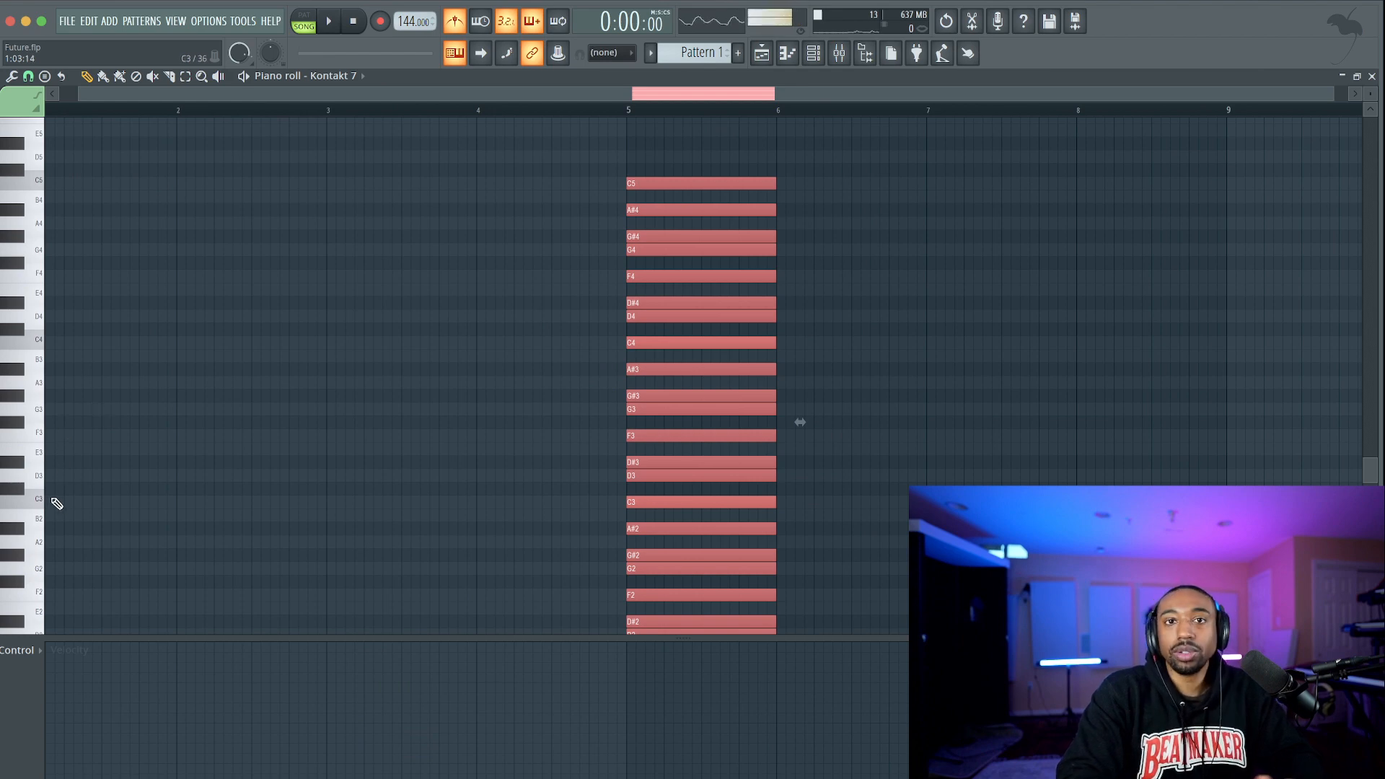
Place a C3 note at the start of bar 1 and shorten it to one beat.
left_click(56, 502)
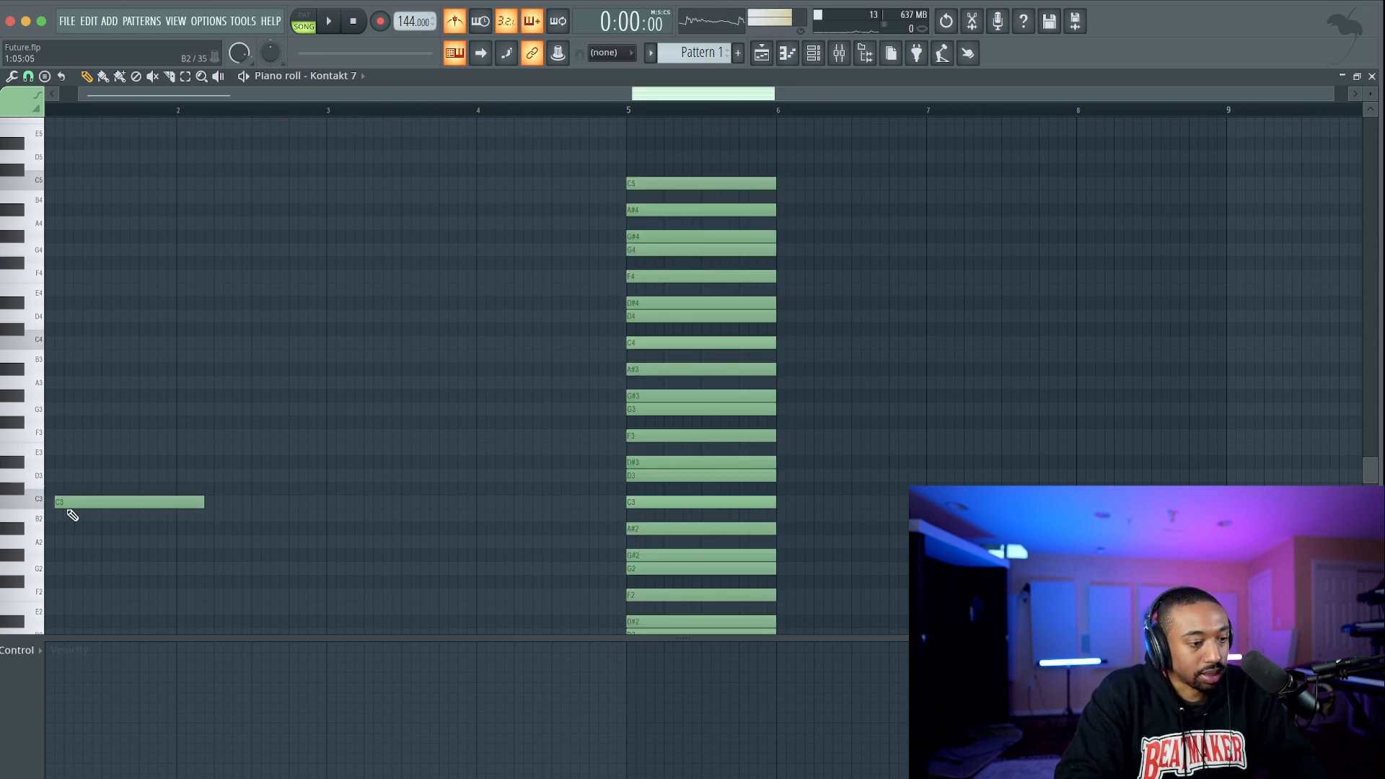
left_click_drag(69, 505, 60, 505)
scroll(75, 698, "down", 2)
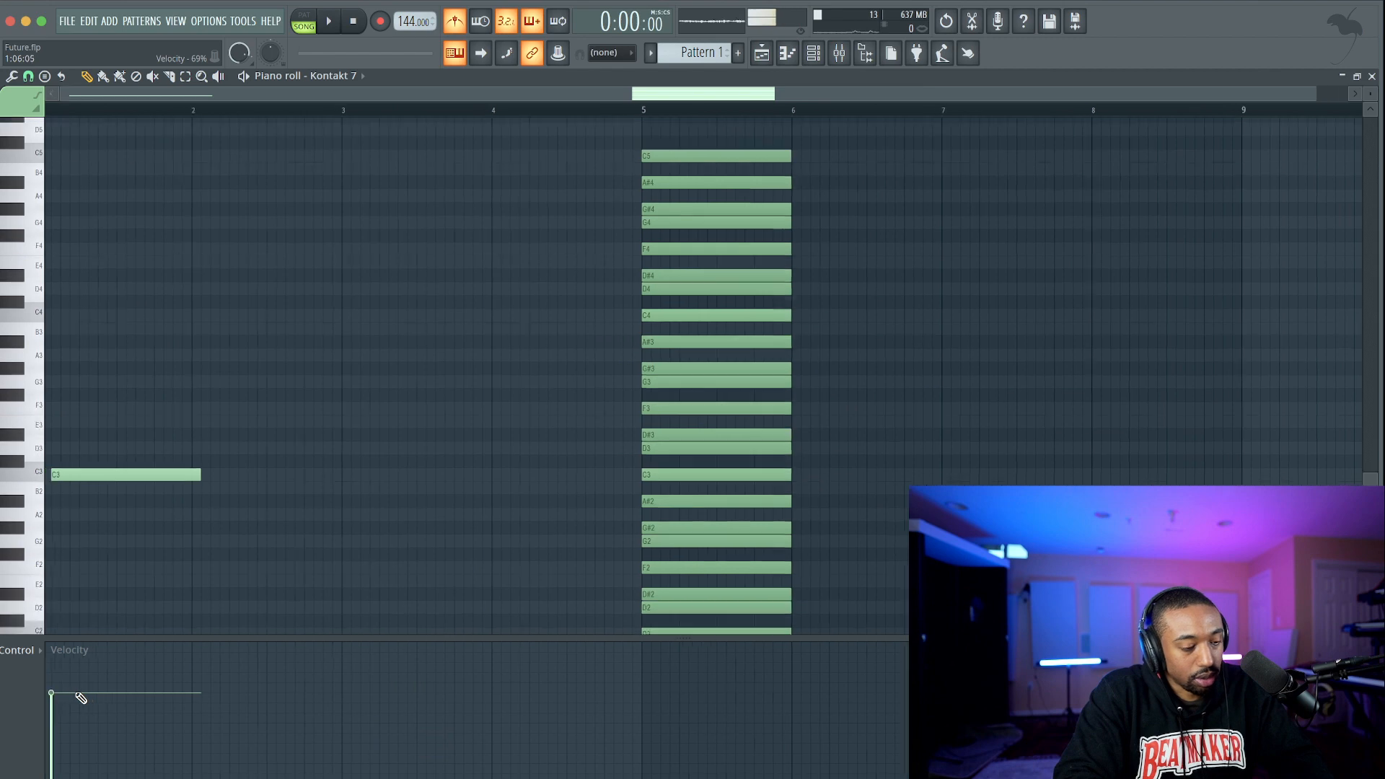
left_click_drag(139, 418, 79, 417)
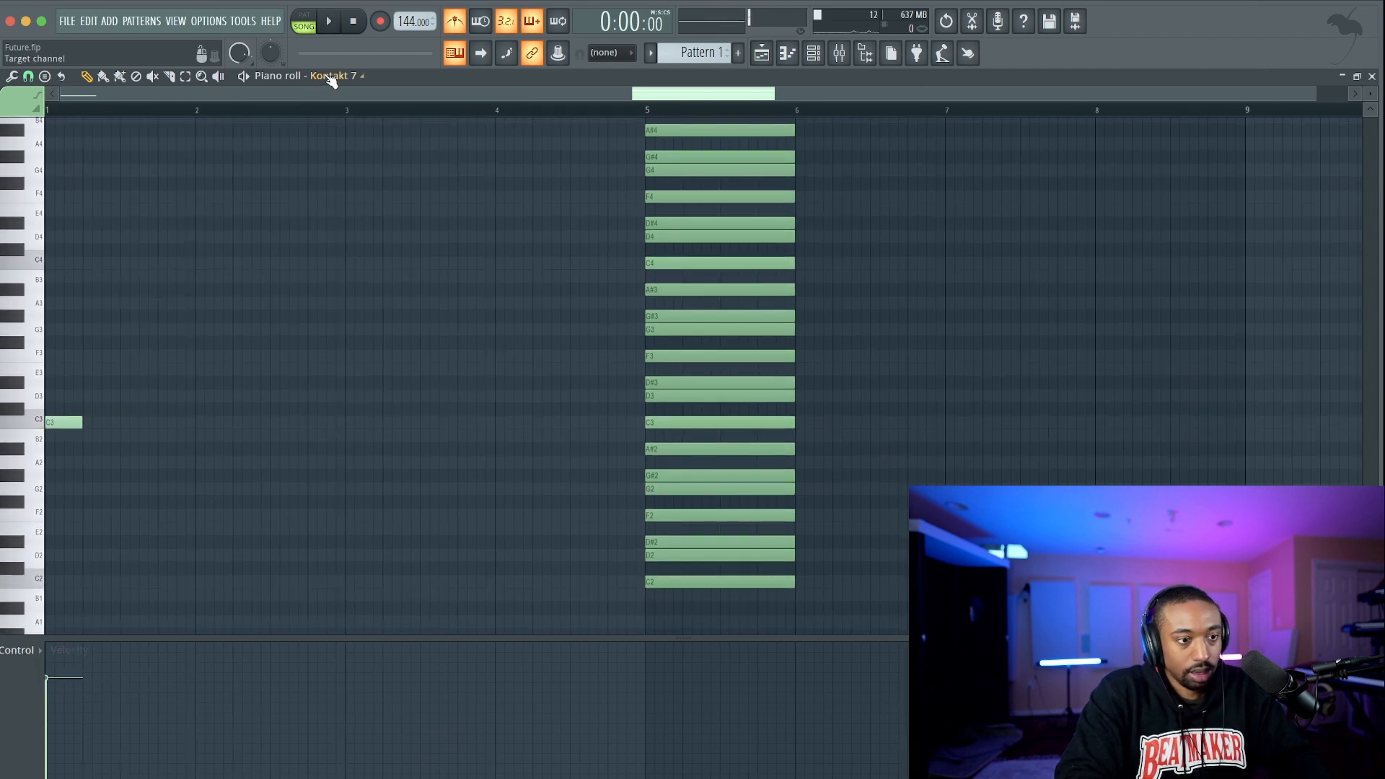
Switch playback to pattern mode and audition the opening note.
left_click(303, 21)
key("space")
key("space")
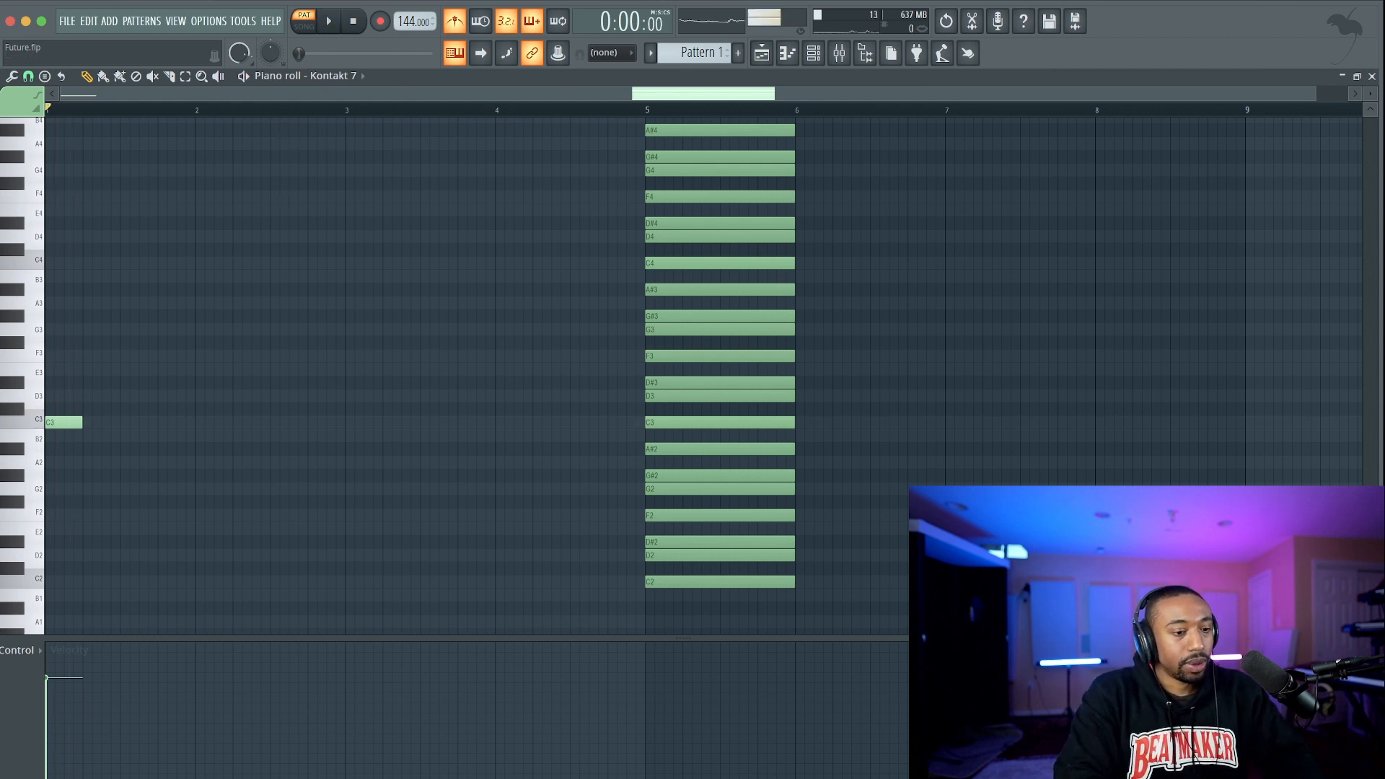
left_click(814, 53)
right_click(153, 411)
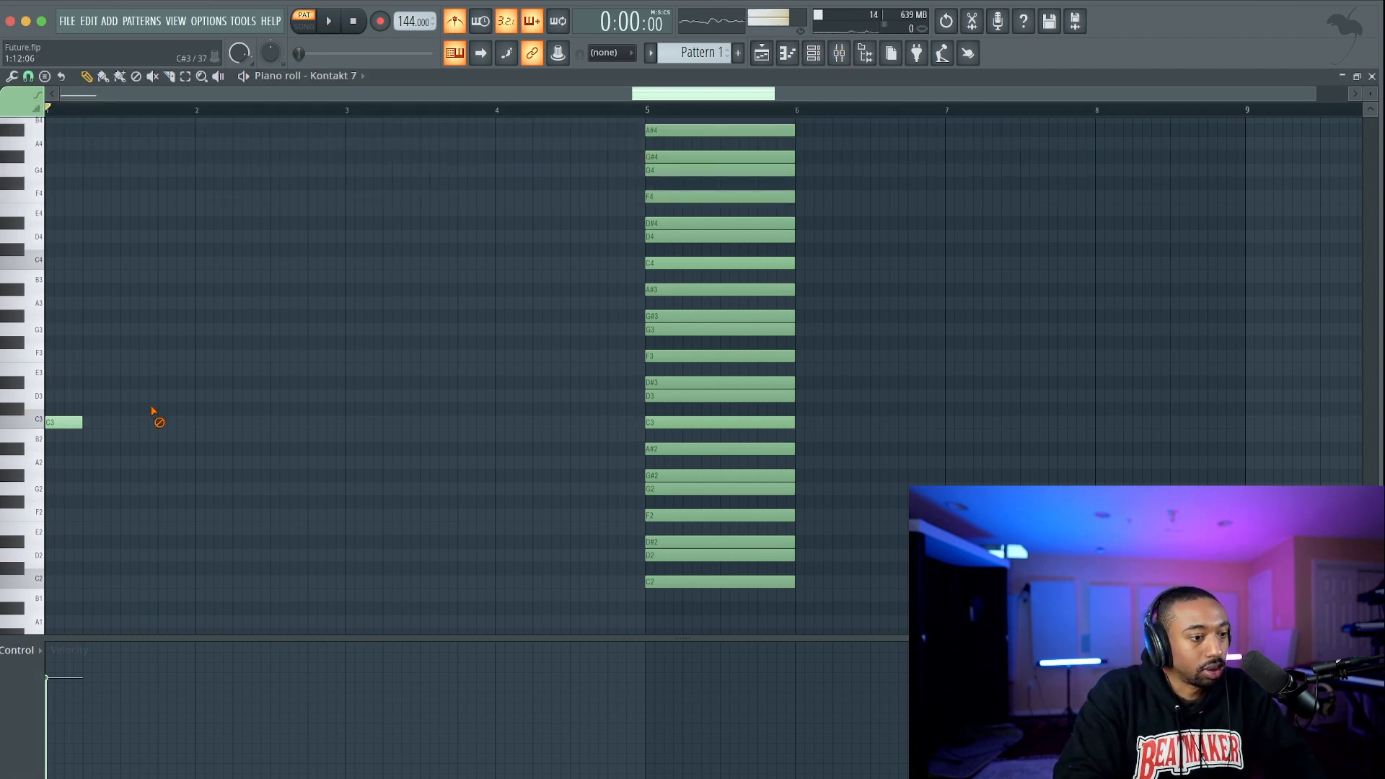
Transpose all the notes up one octave and audition the opening C4.
key("super+Up")
key("space")
key("space")
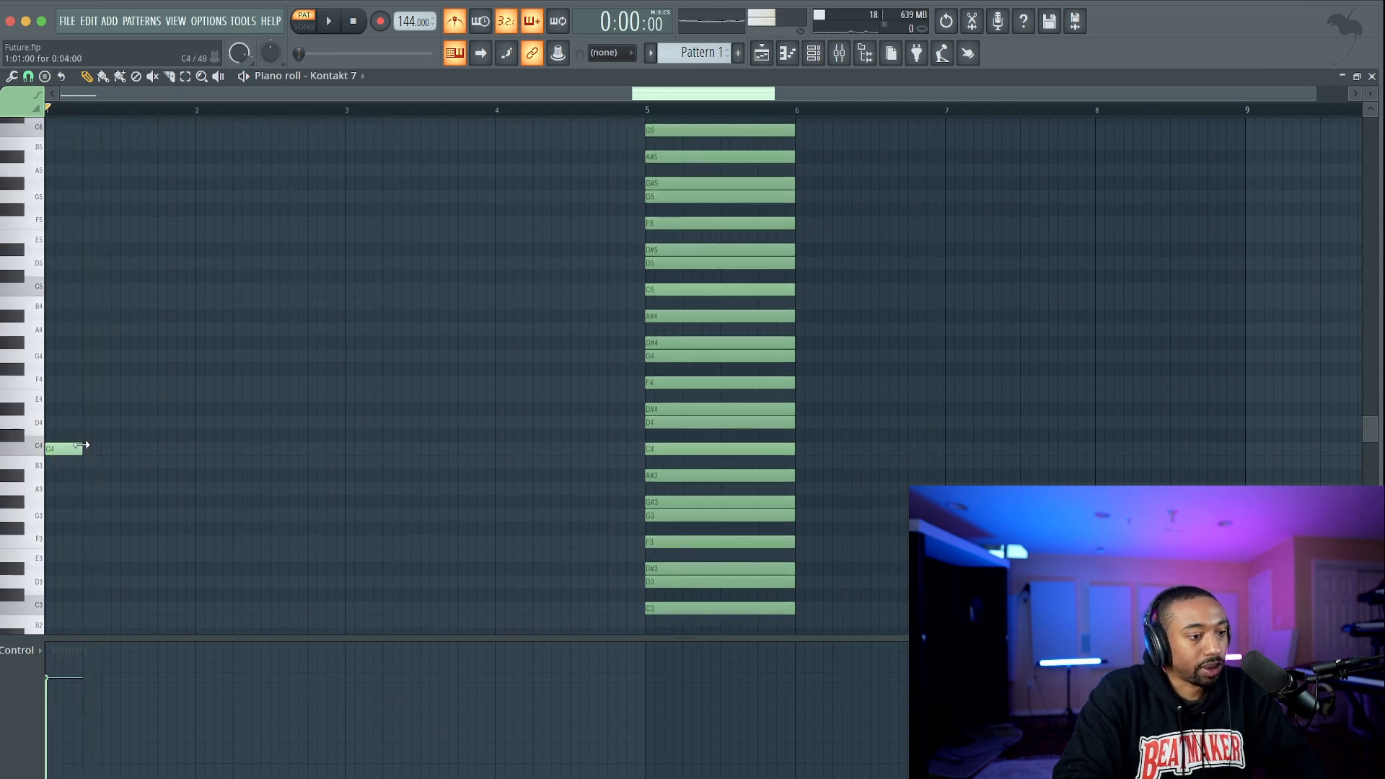
key("space")
key("space")
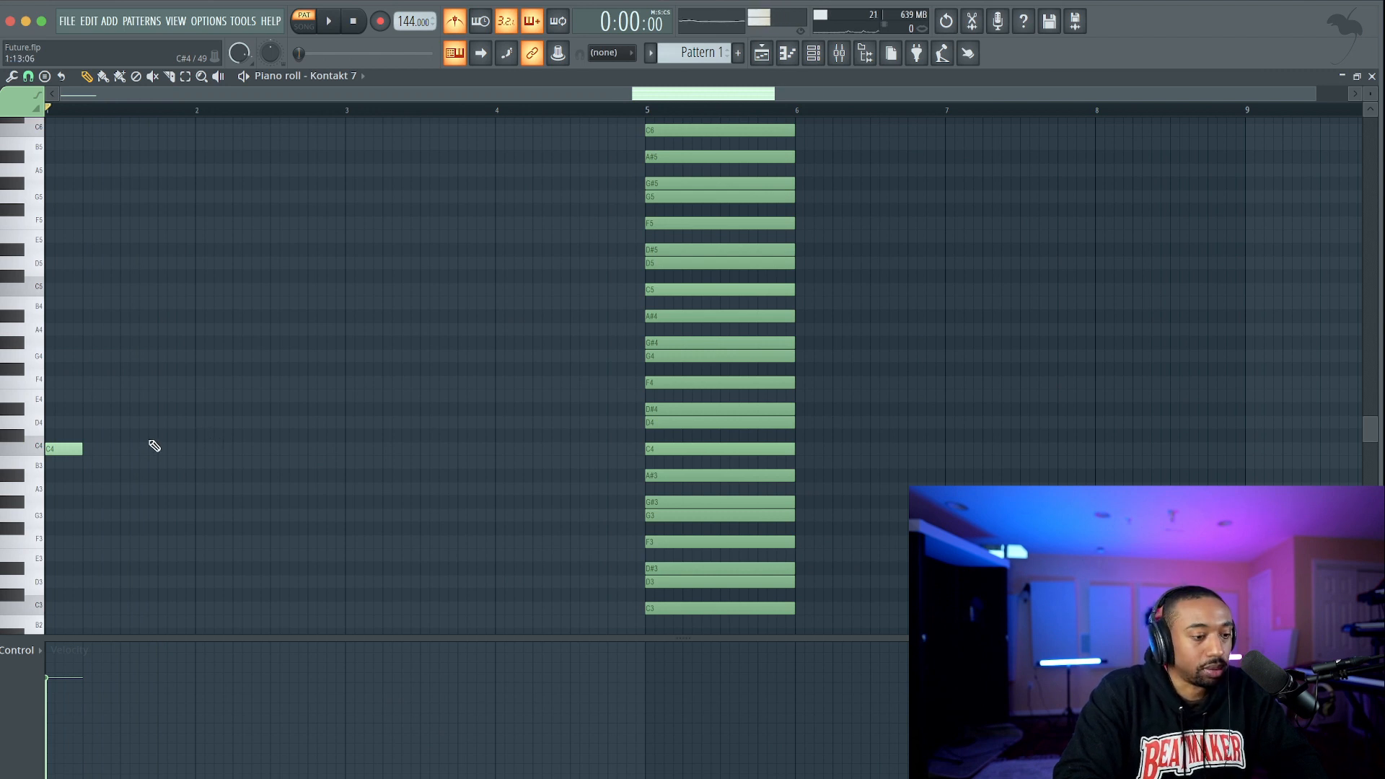
key("space")
key("space")
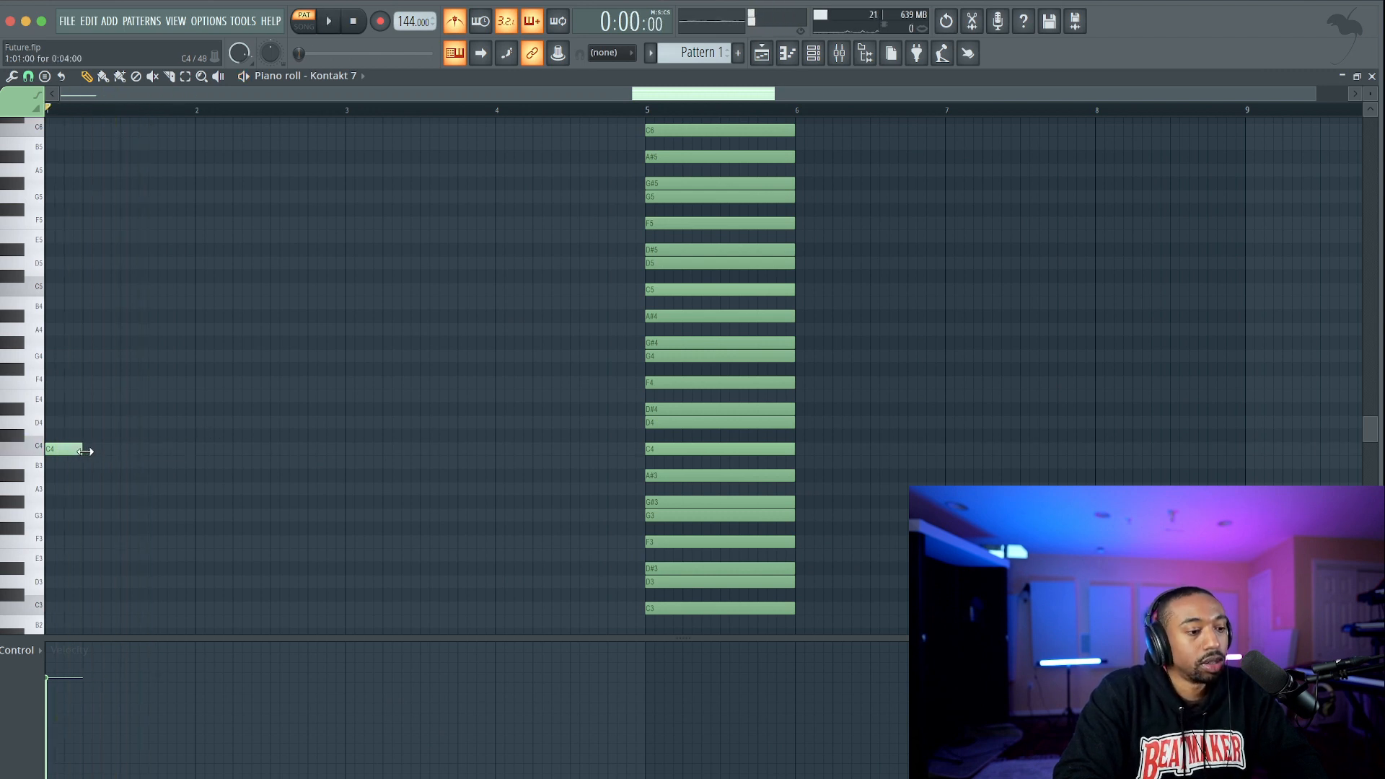
Add one-beat D#4 and G4 notes on the first two beats of bar 2 and play the melody.
left_click(39, 427)
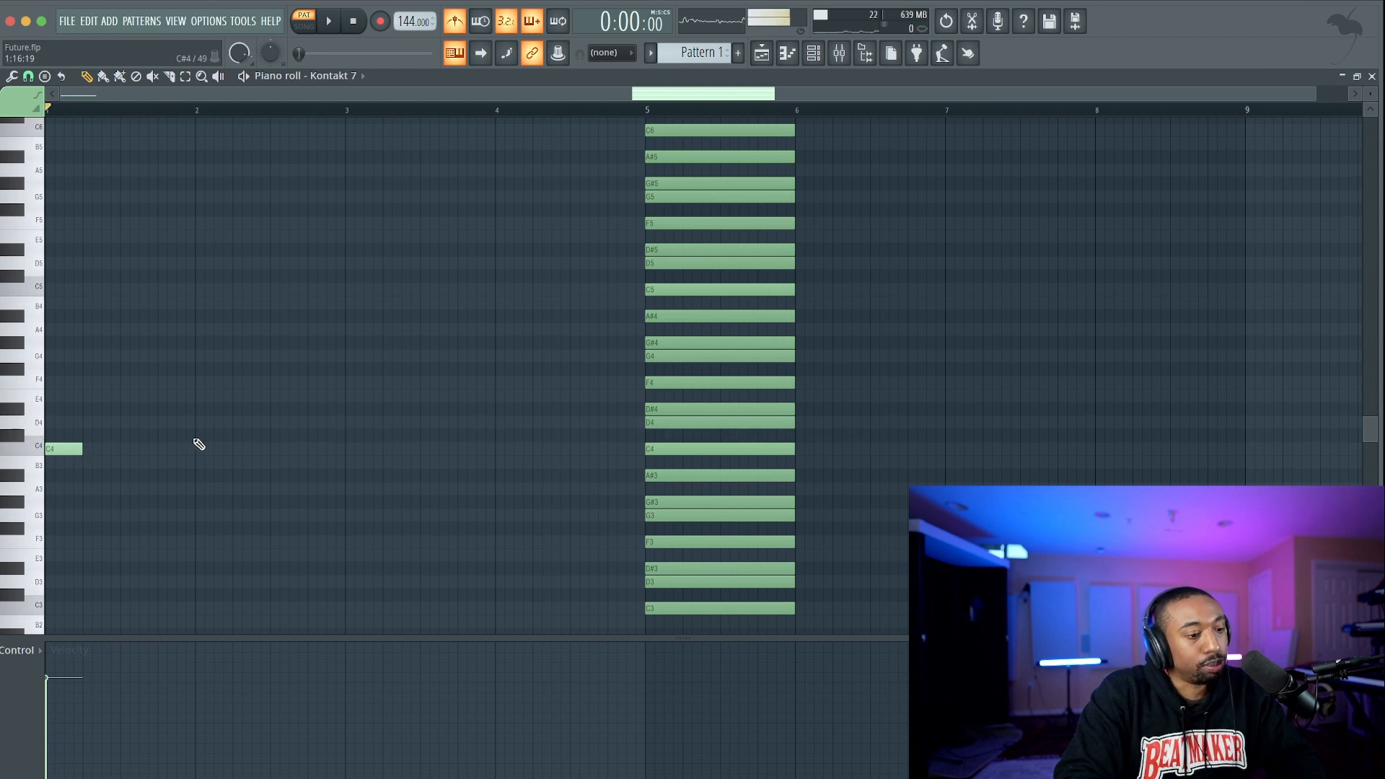
left_click(35, 428)
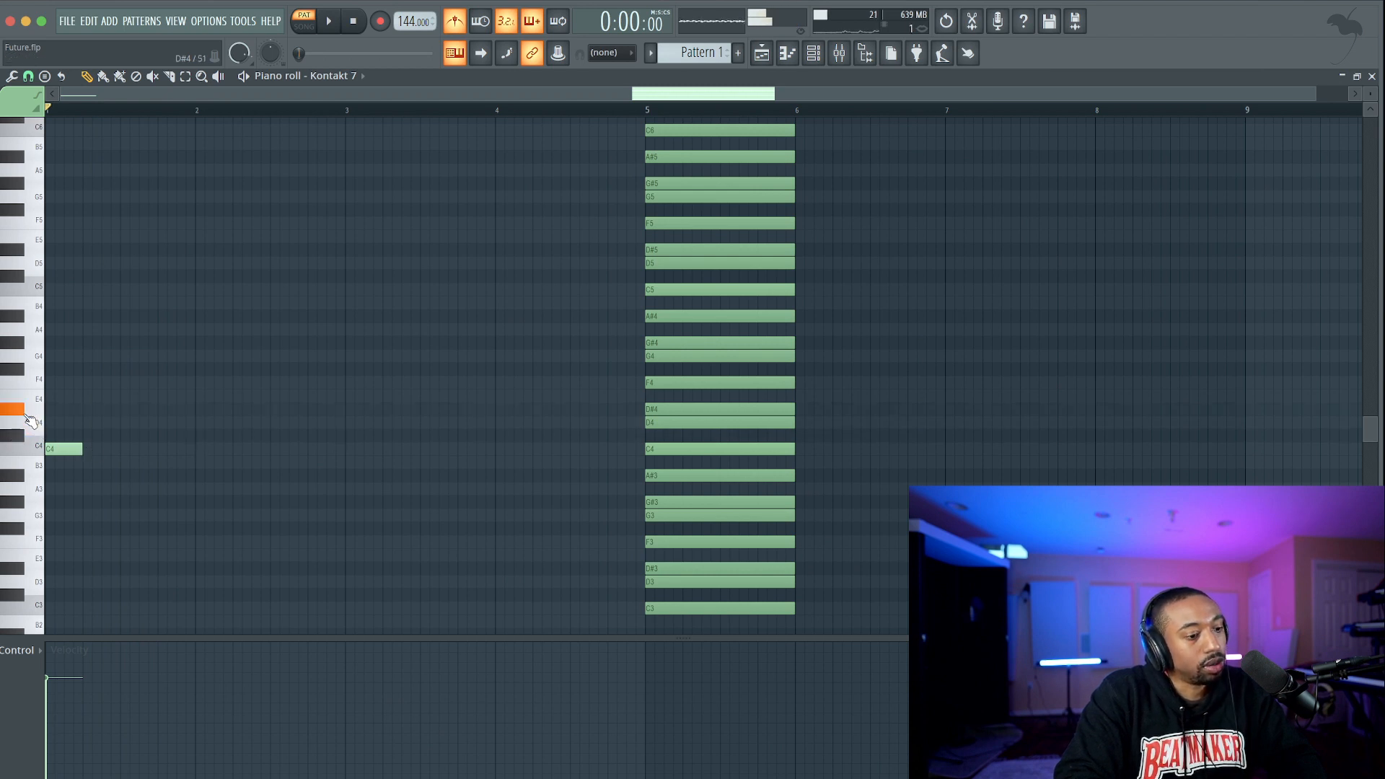
mouse_move(157, 408)
left_mouse_down()
mouse_move(203, 409)
mouse_move(233, 380)
mouse_move(232, 340)
mouse_move(228, 359)
left_mouse_up()
key("space")
key("space")
key("space")
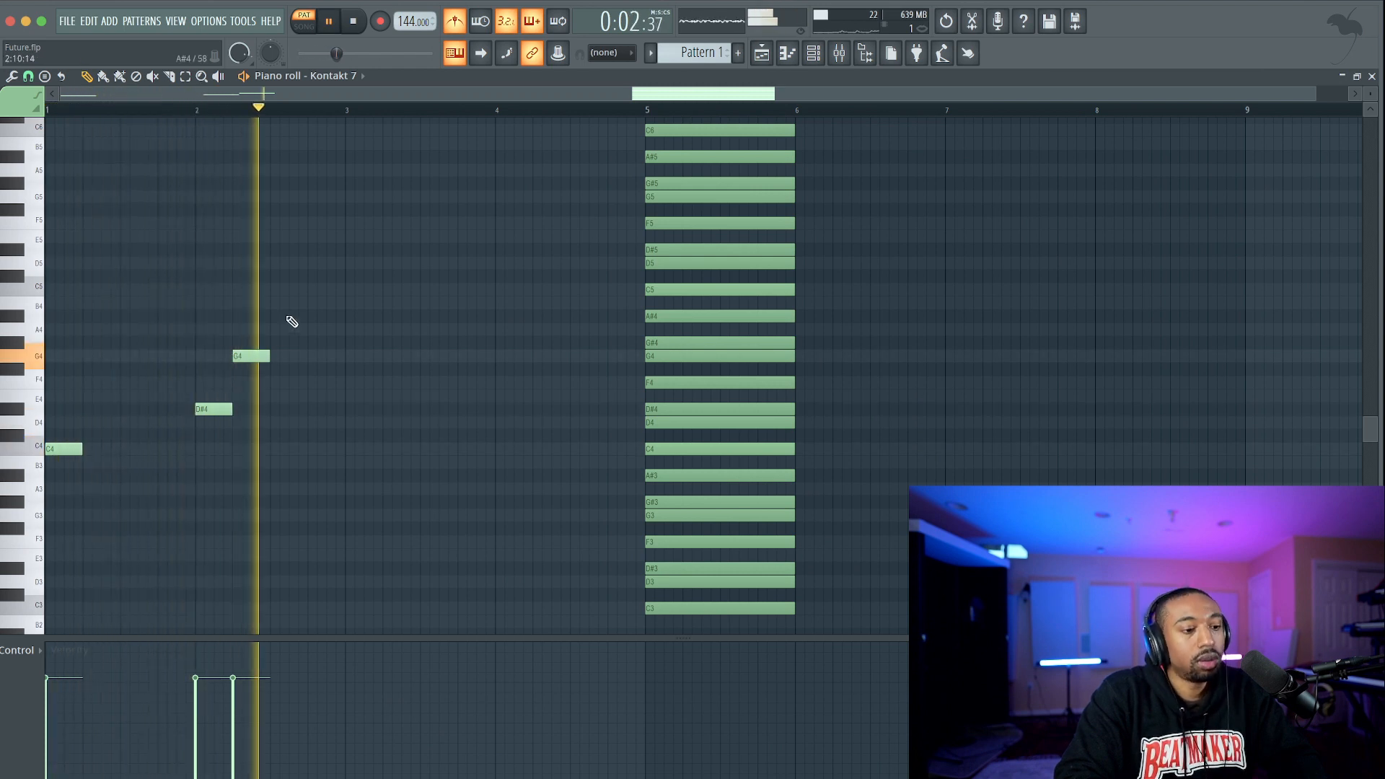
key("space")
Duplicate the three-note melody from bars 1–2 into bars 3–4 and play it back.
left_click_drag(293, 311, 357, 443)
right_click(364, 434)
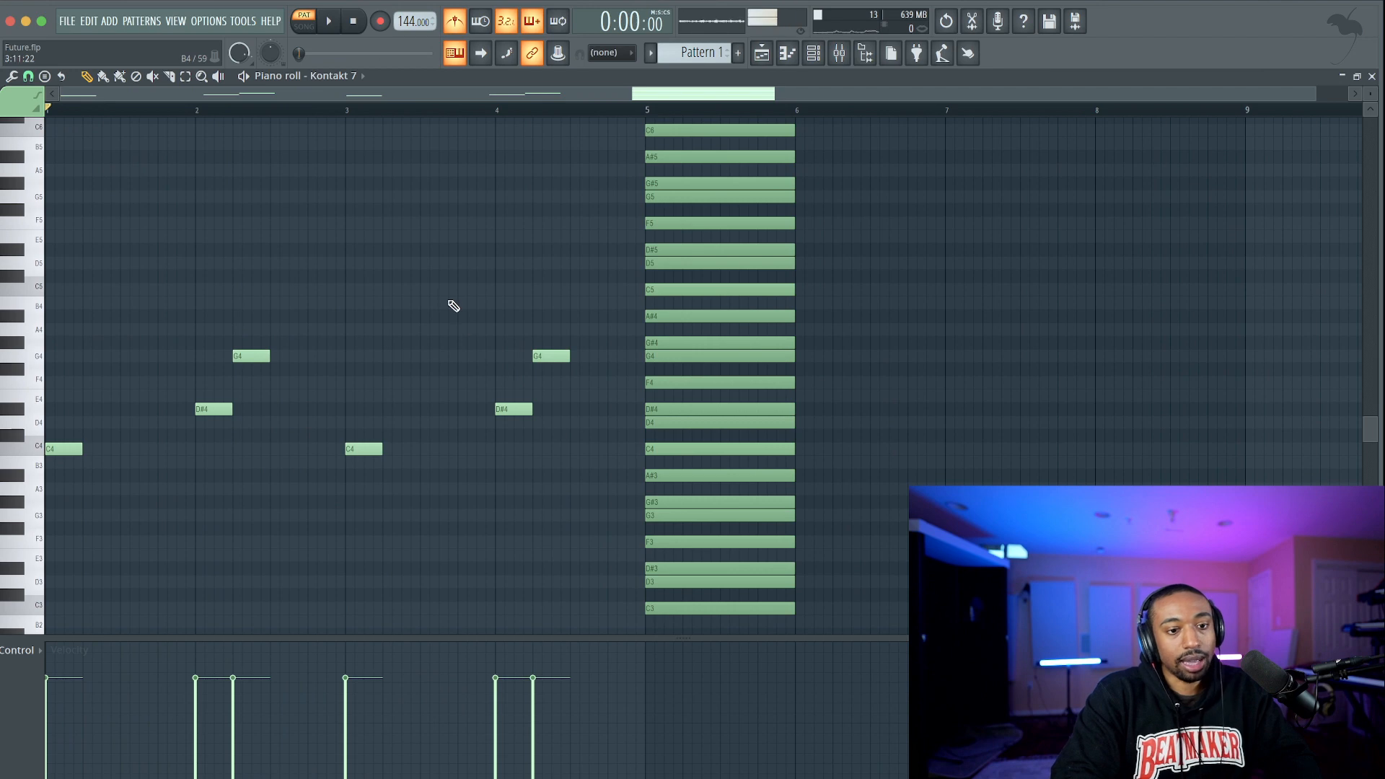
key("space")
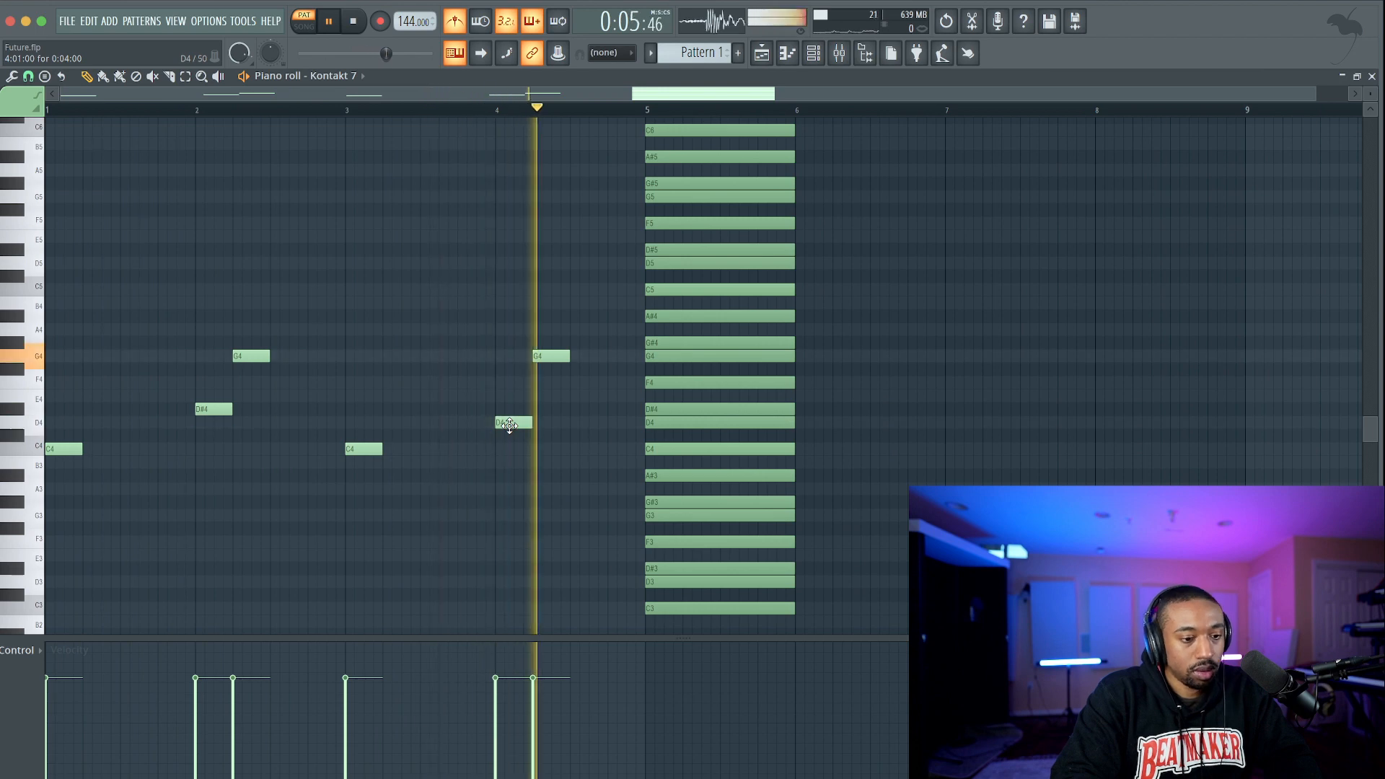
Lower the first note of bar 4 to C#4 and play the pattern back.
key("space")
left_click_drag(510, 410, 356, 474)
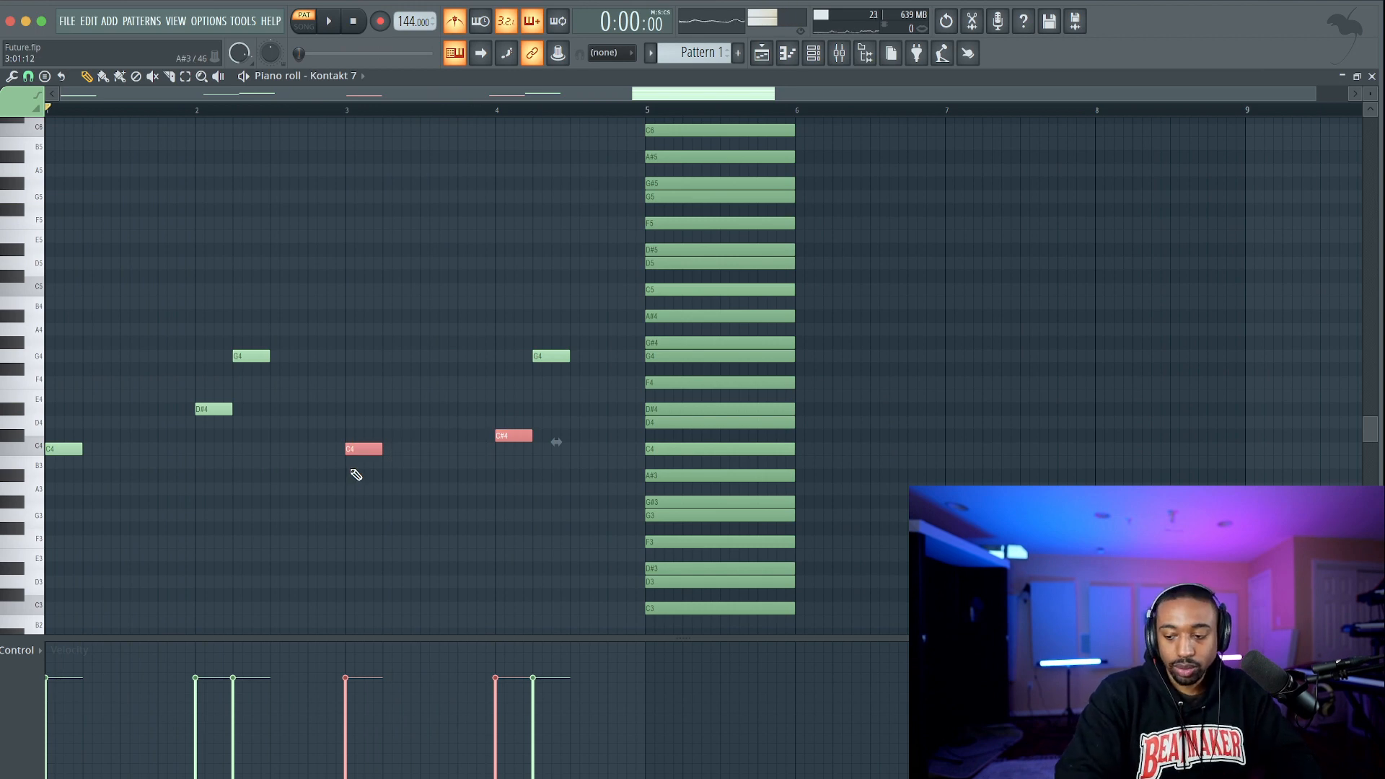
left_click(351, 446, "super")
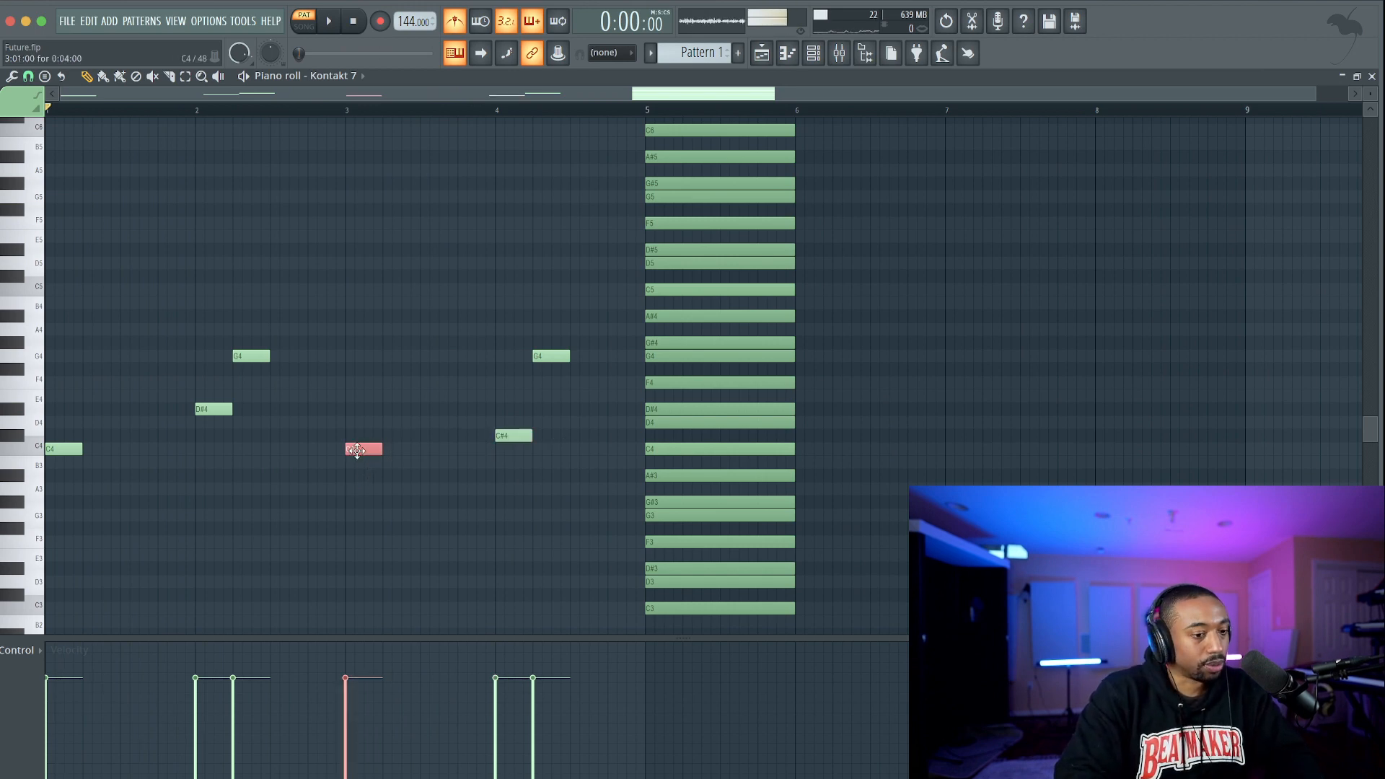
left_click(521, 437, "super")
right_click(519, 462)
key("space")
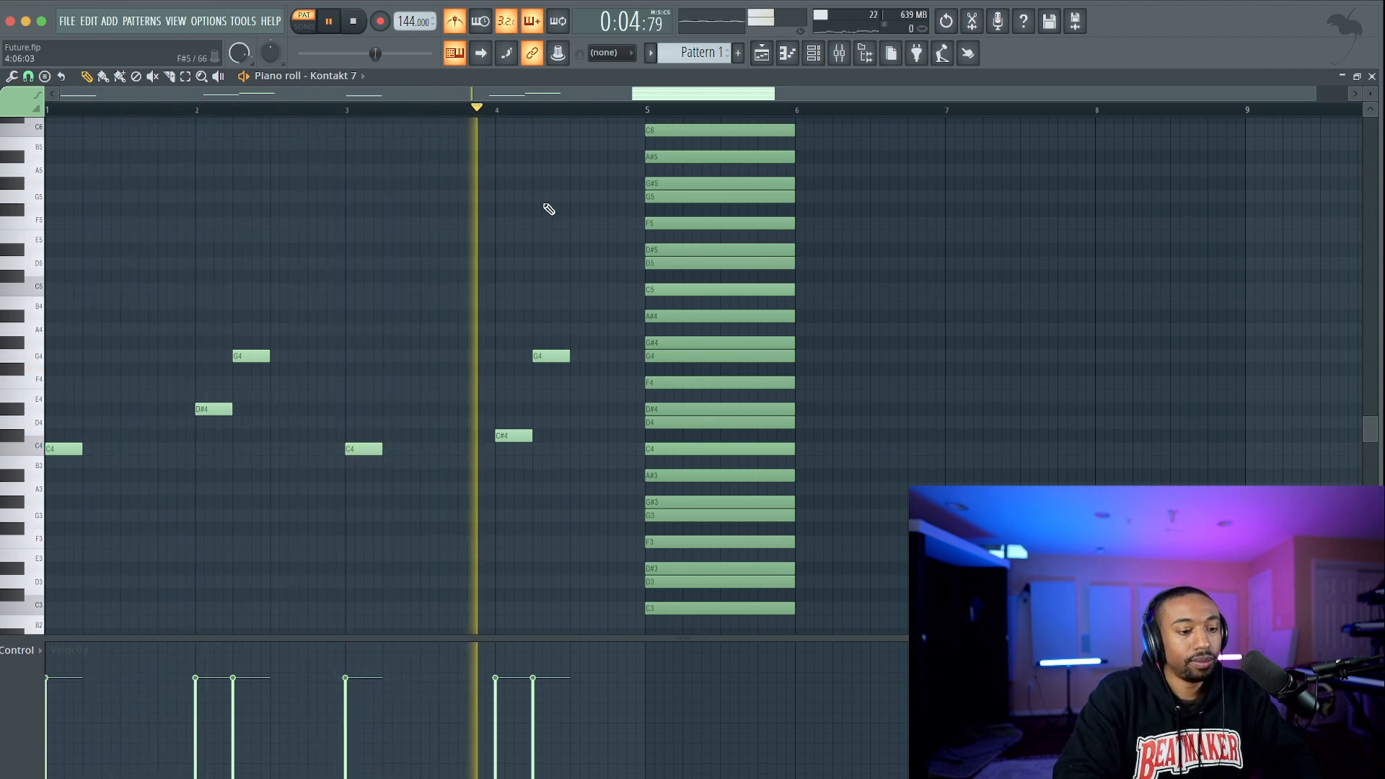
key("space")
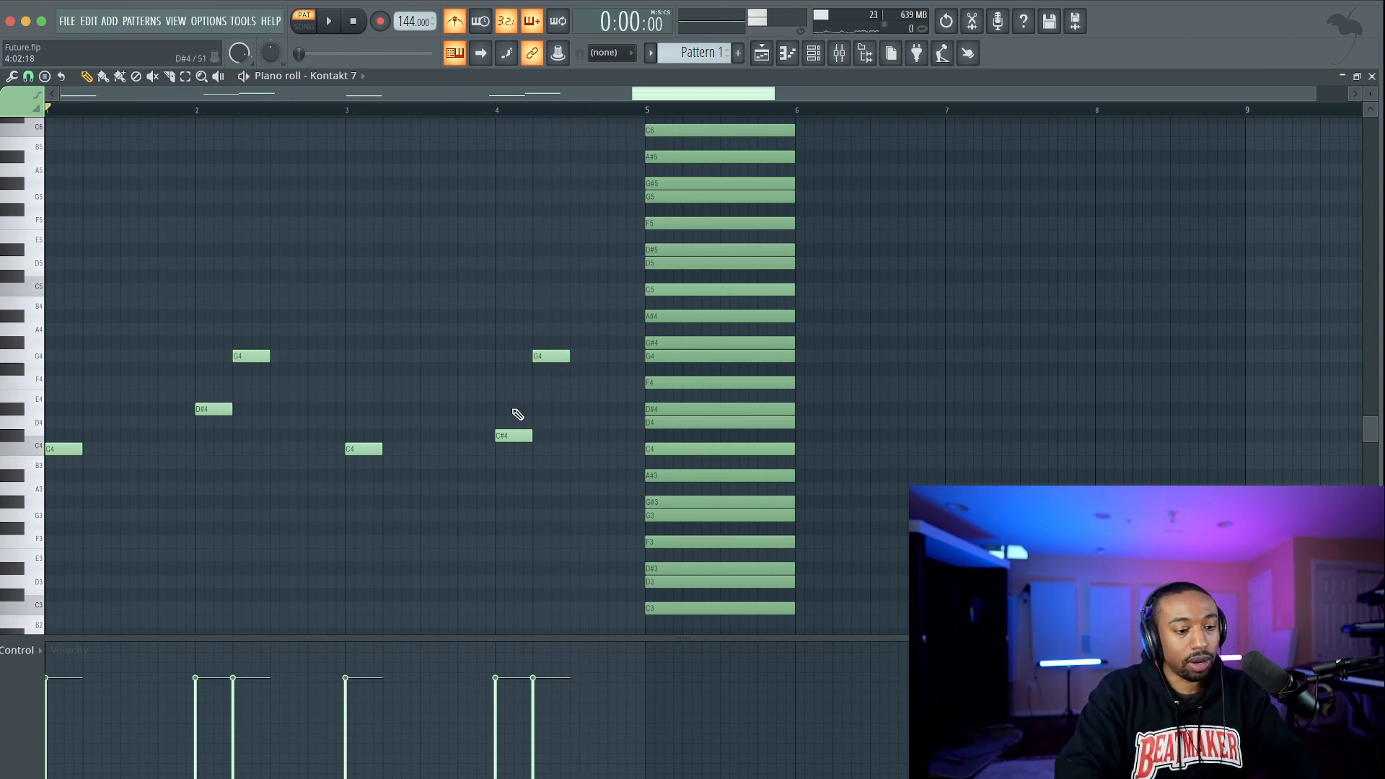
Select the C#4 note at the start of bar 4, clear the selection, and play the melody back.
left_click_drag(642, 434, 435, 430)
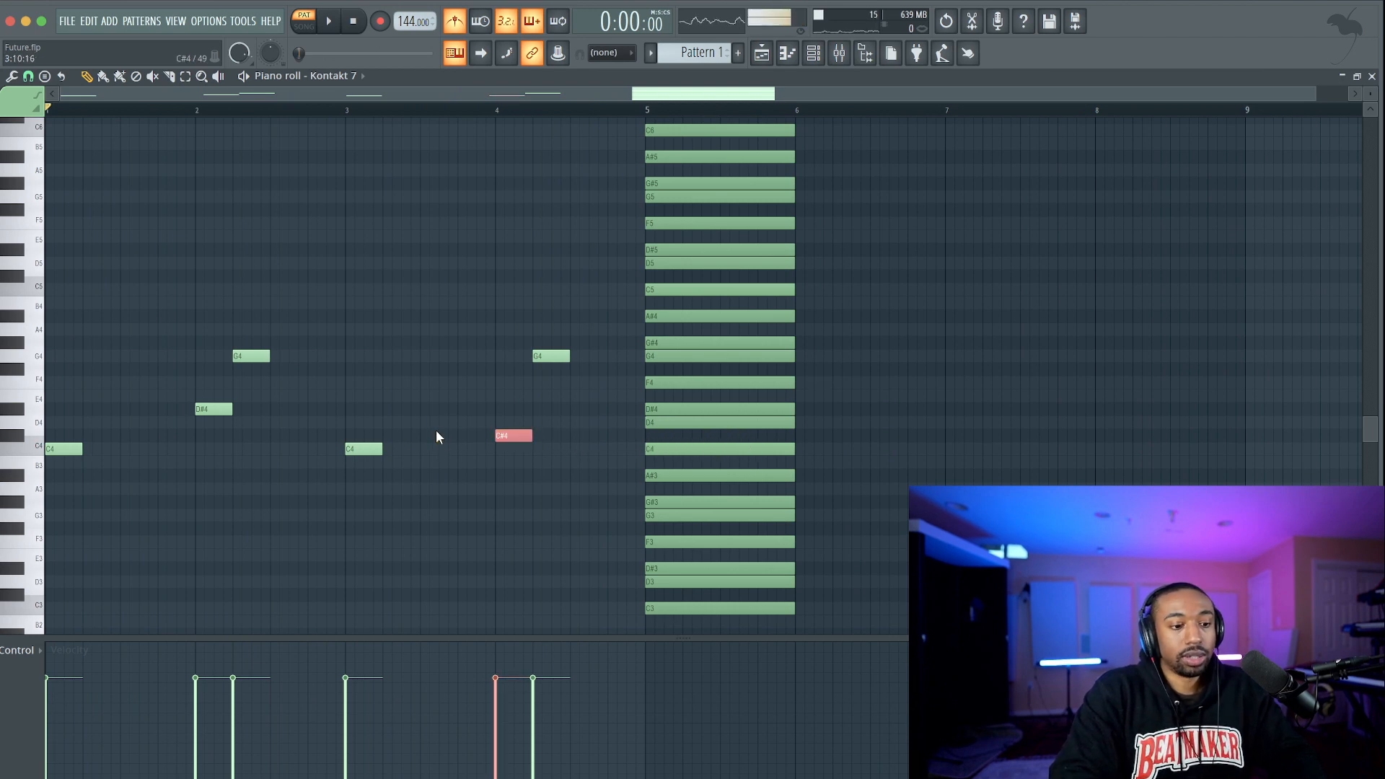
left_click(365, 449)
left_click(506, 436)
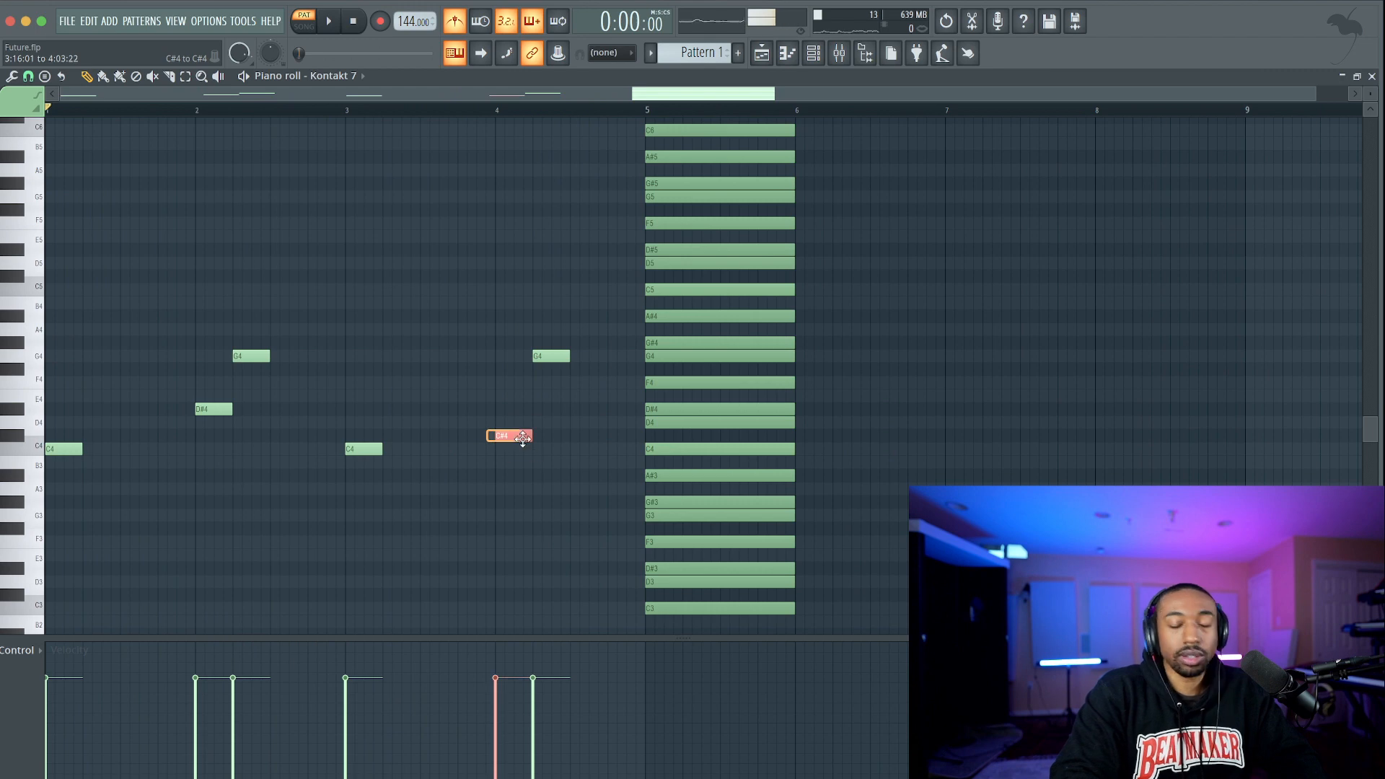
left_click(422, 503)
key("space")
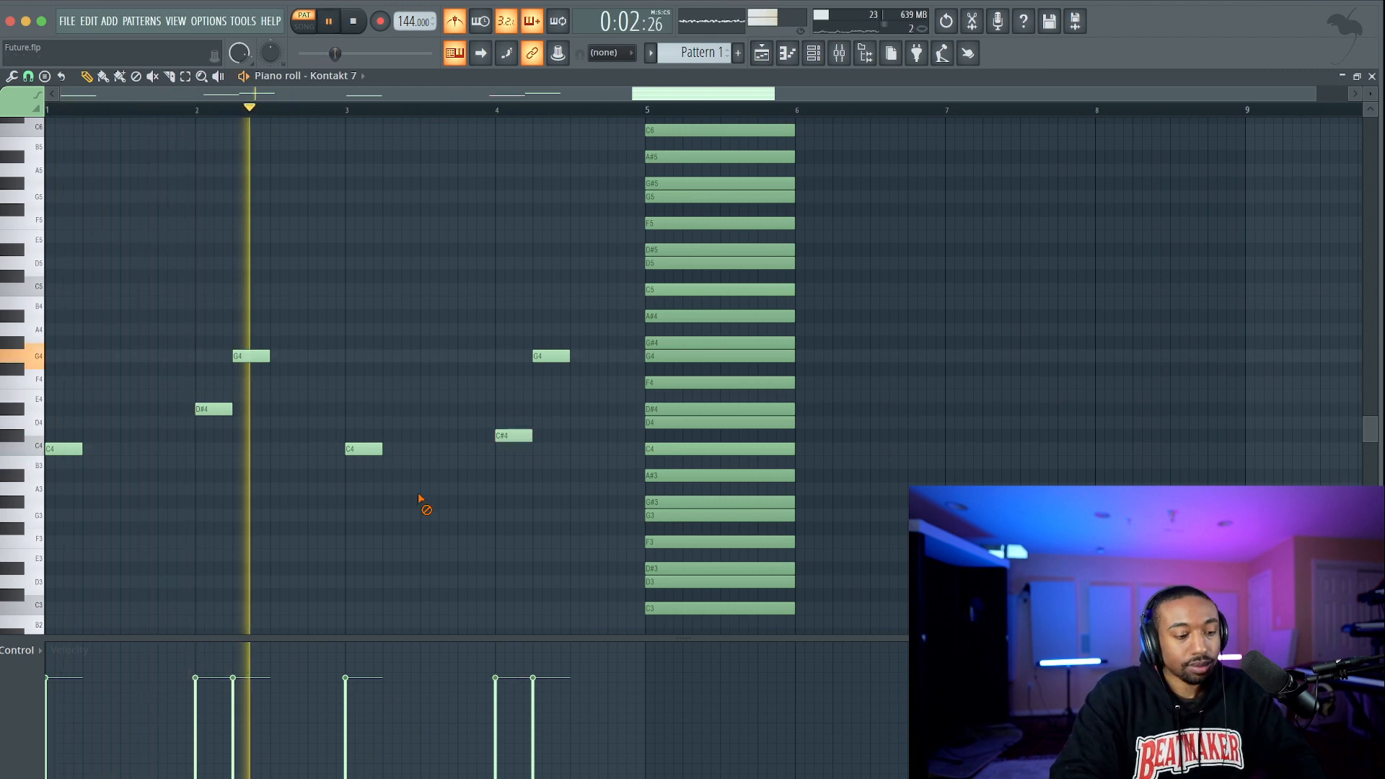
key("space")
Leave the piano roll and add a second Kontakt 7 instrument channel.
left_click(1373, 76)
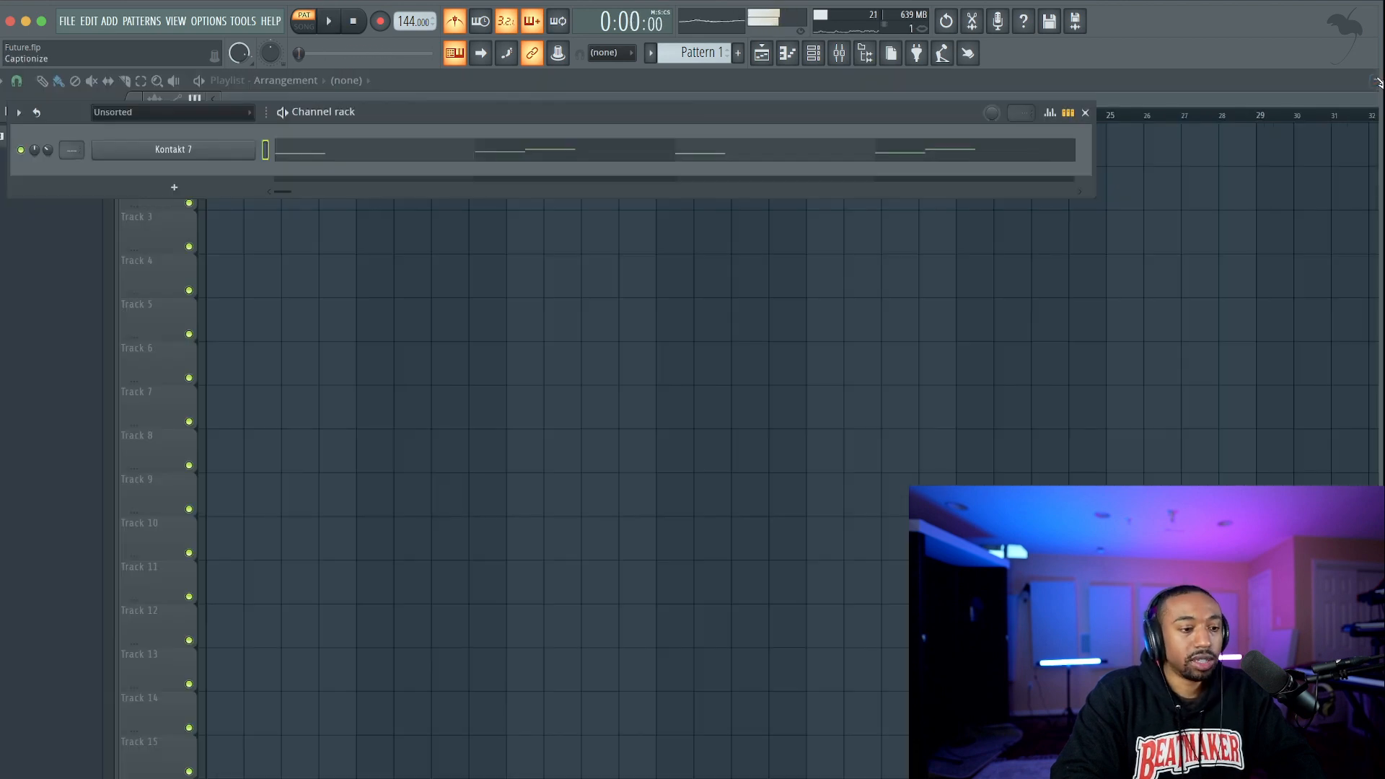
left_click(174, 187)
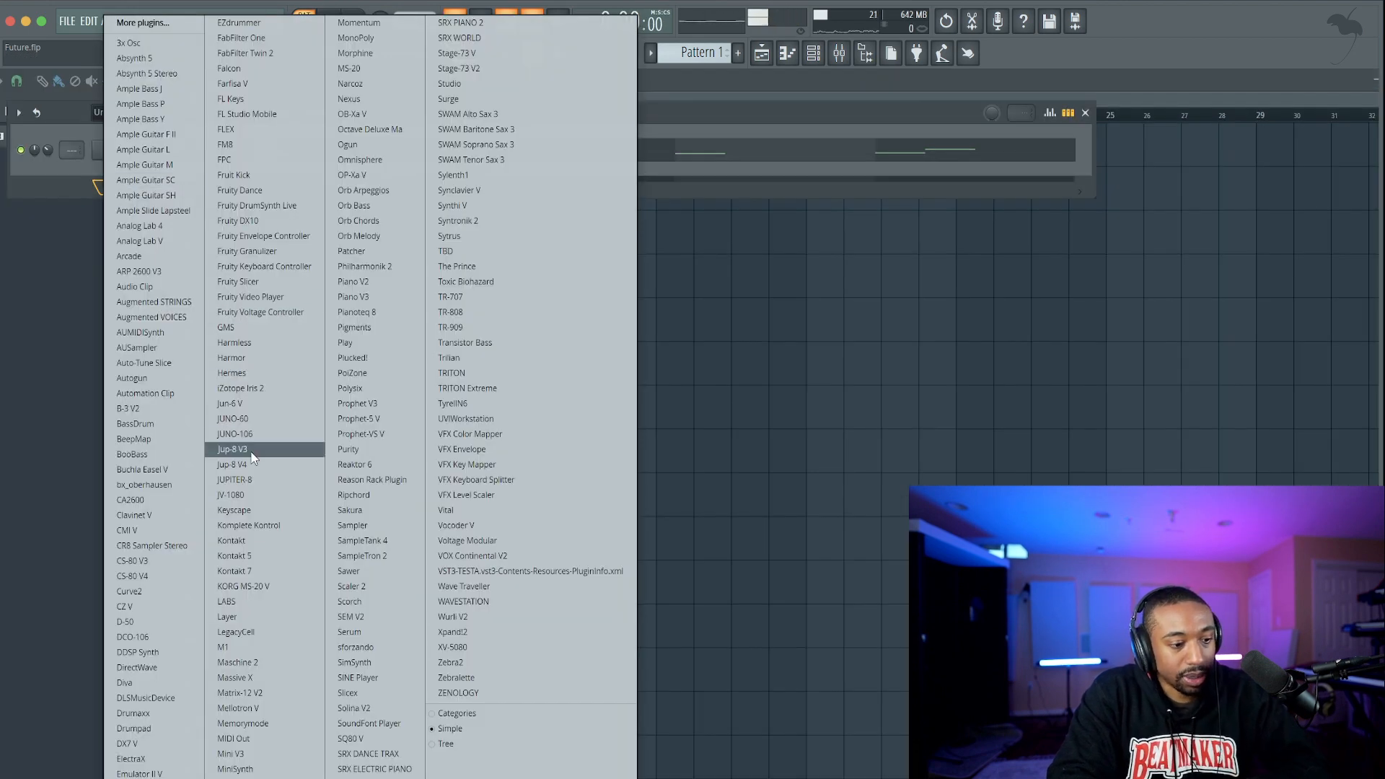
left_click(263, 570)
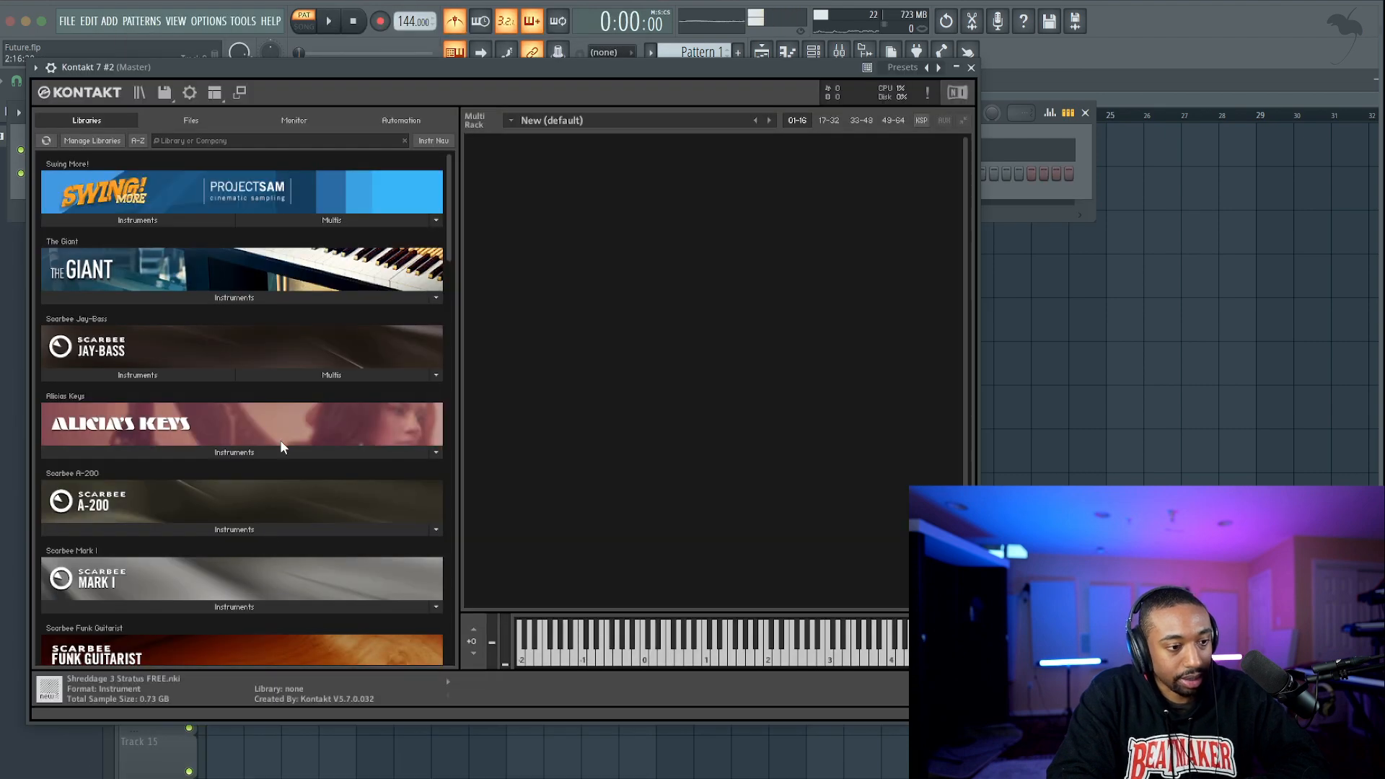
Load Ney.nki from the Middle East library's melodic instruments into the new Kontakt instance.
scroll(281, 447, "down", 5)
scroll(282, 447, "down", 5)
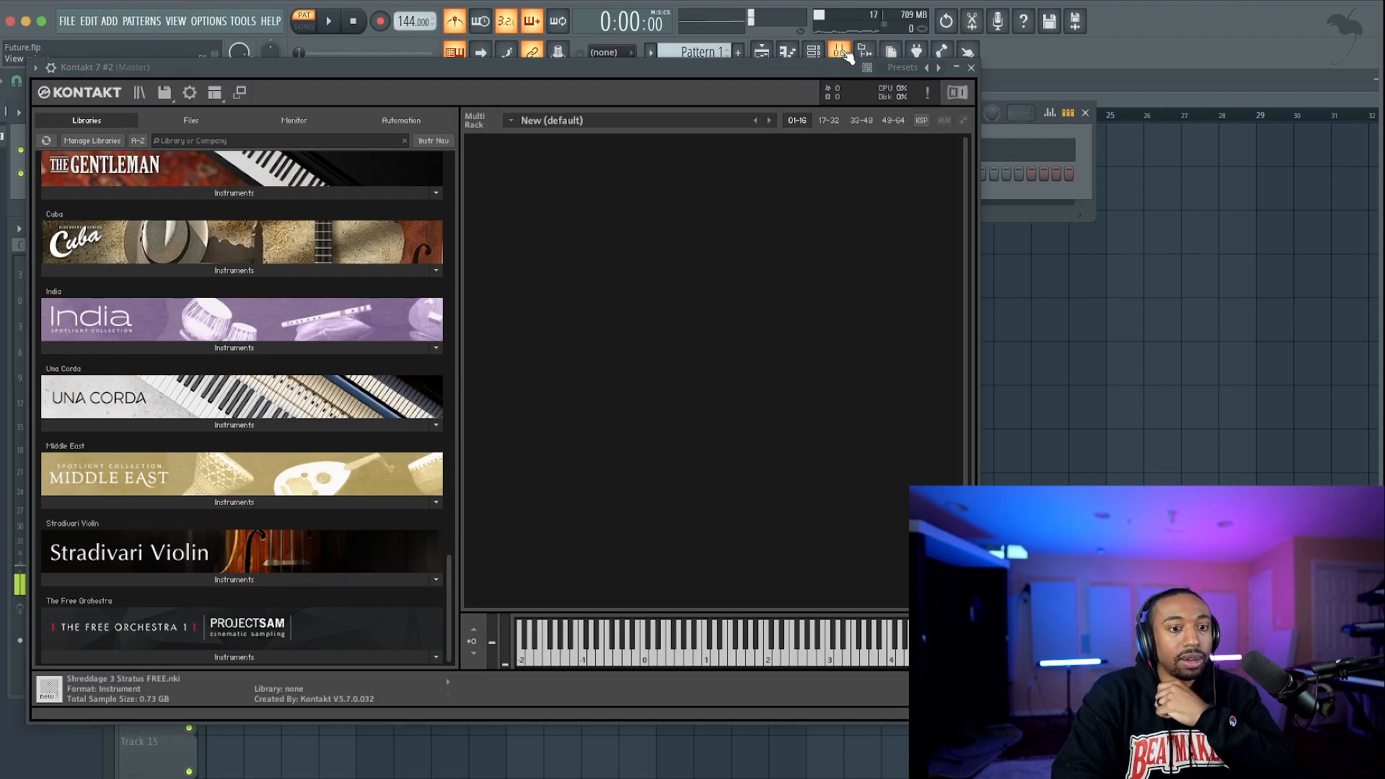
left_click_drag(809, 72, 807, 497)
left_click(158, 407)
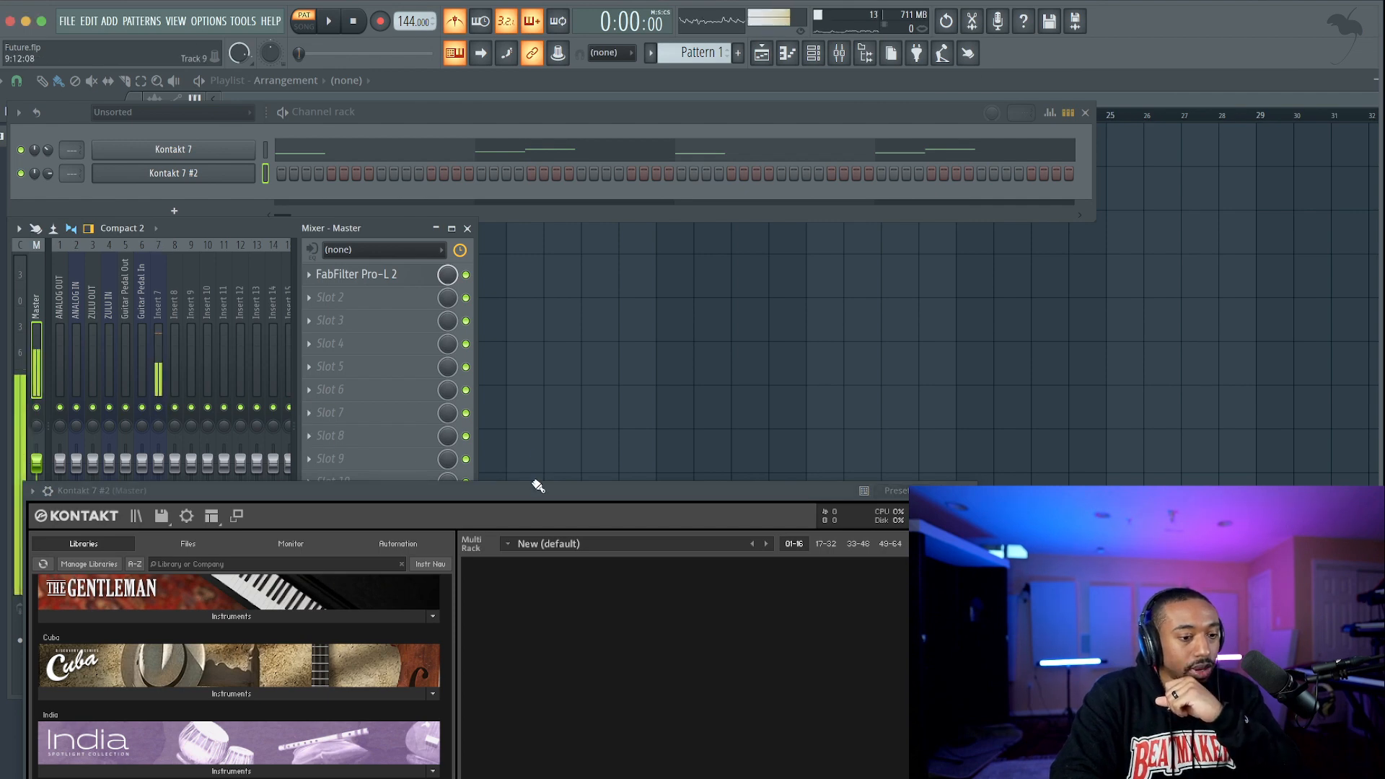
left_click_drag(535, 491, 533, 184)
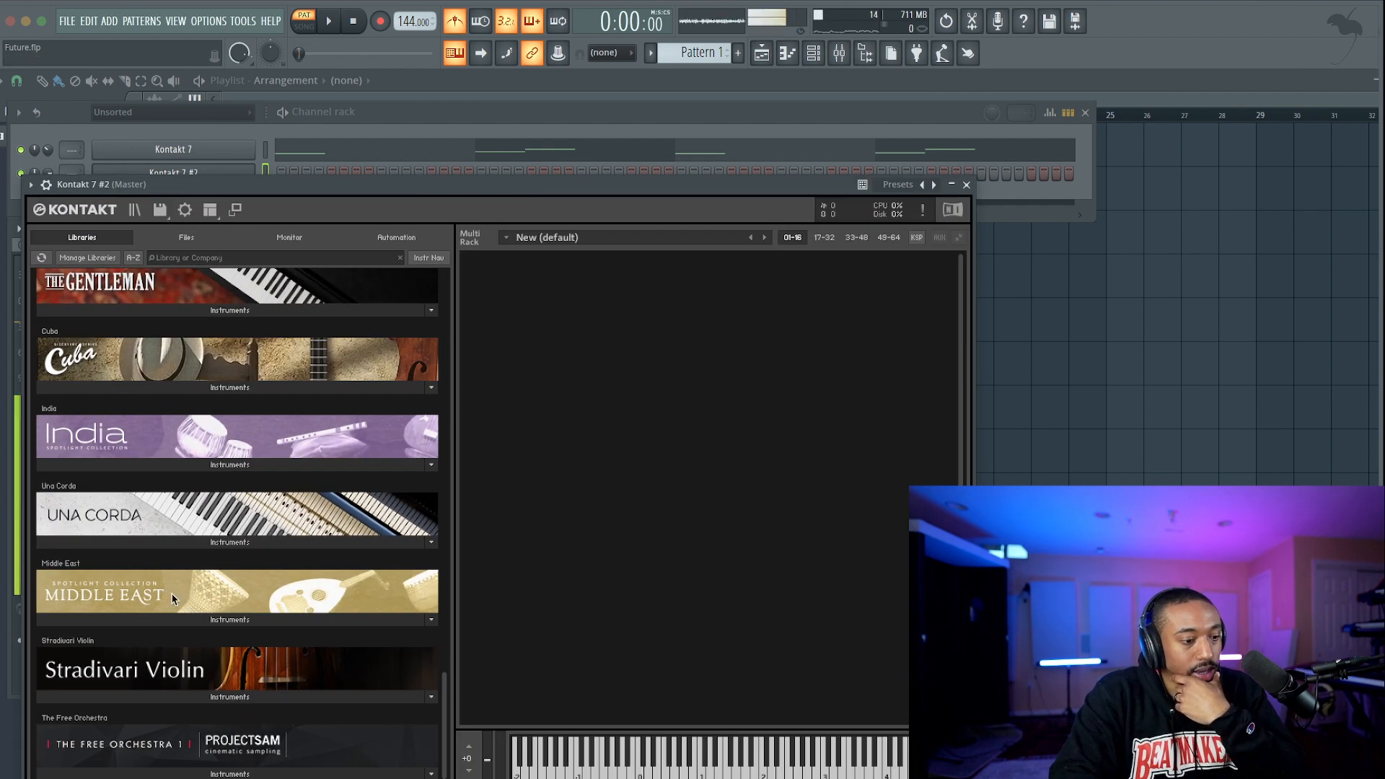
left_click(178, 621)
scroll(177, 630, "down", 3)
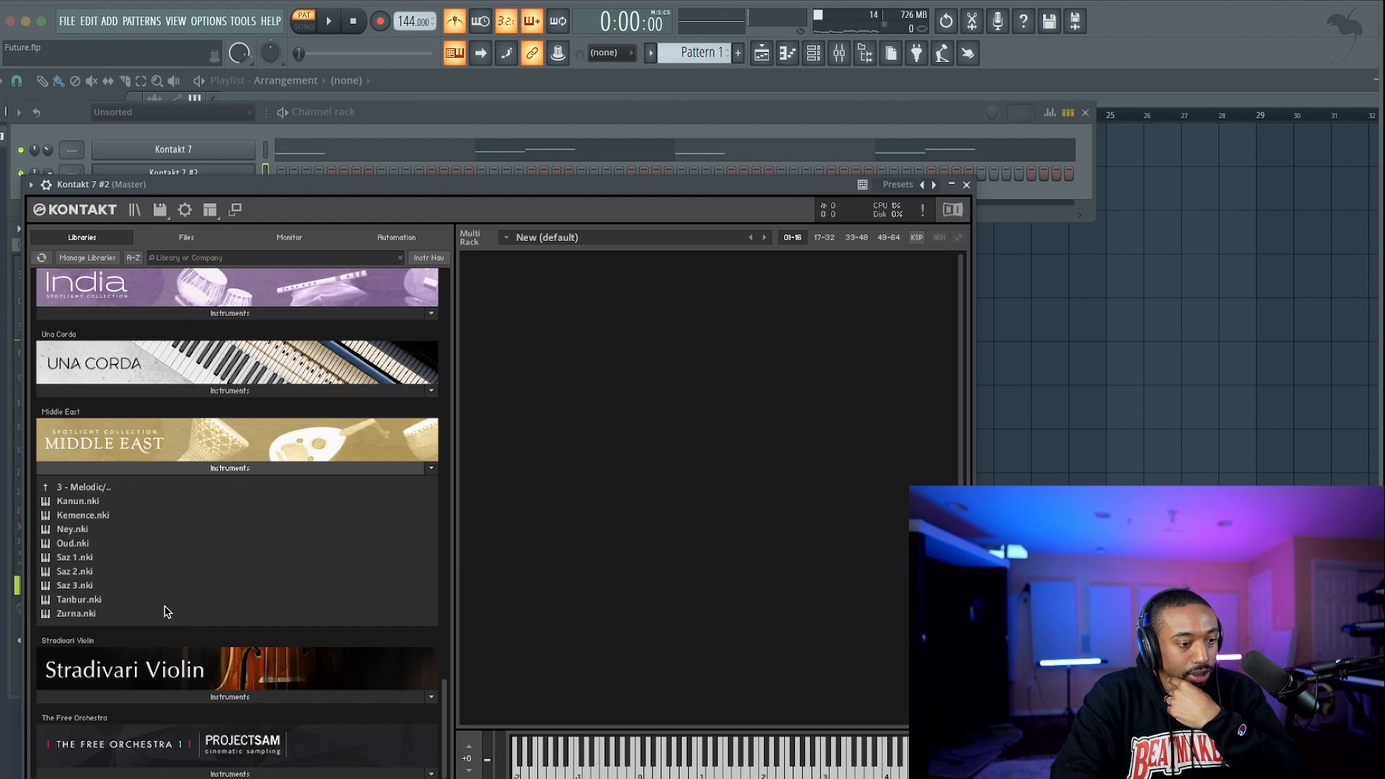
double_click(102, 529)
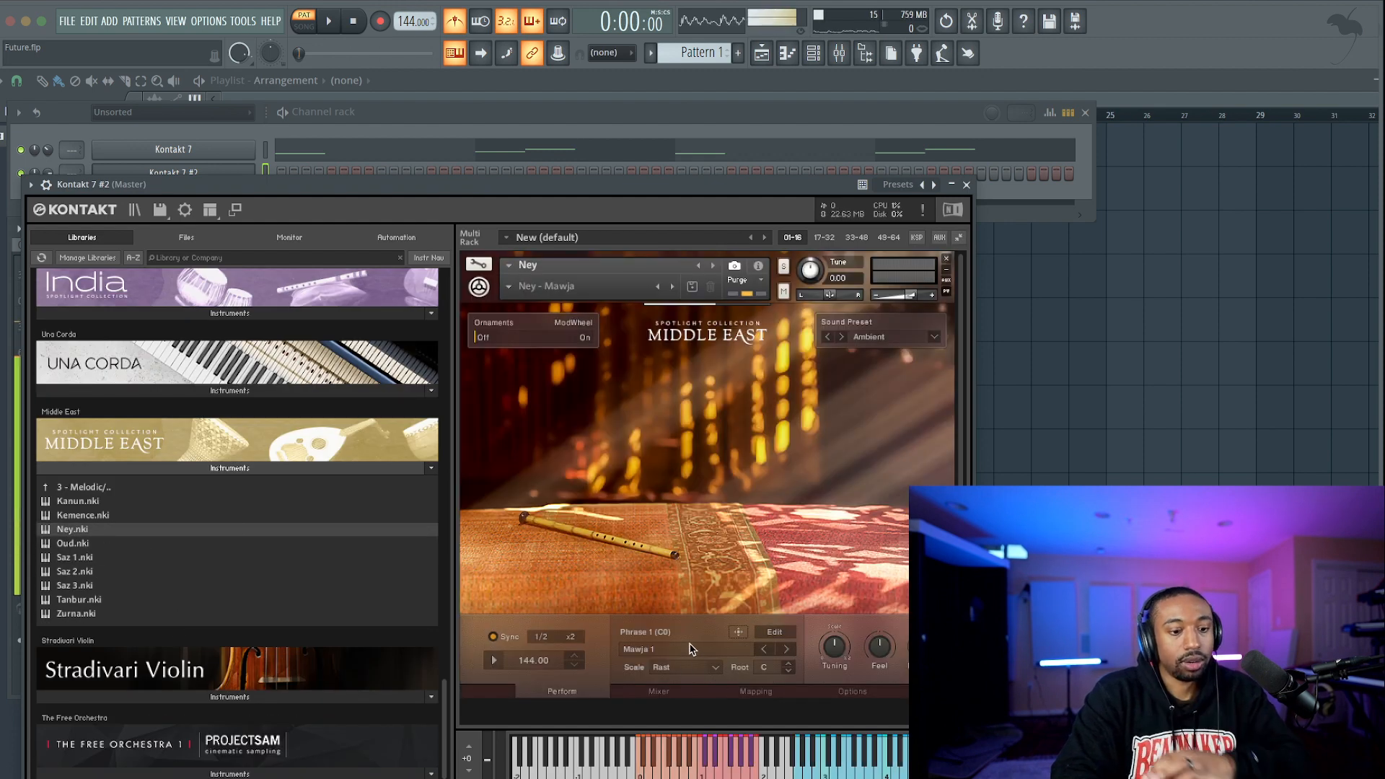
Set the Ney's phrase scale to Chromatic and reposition the instrument window so its keyboard is fully shown.
left_click(689, 667)
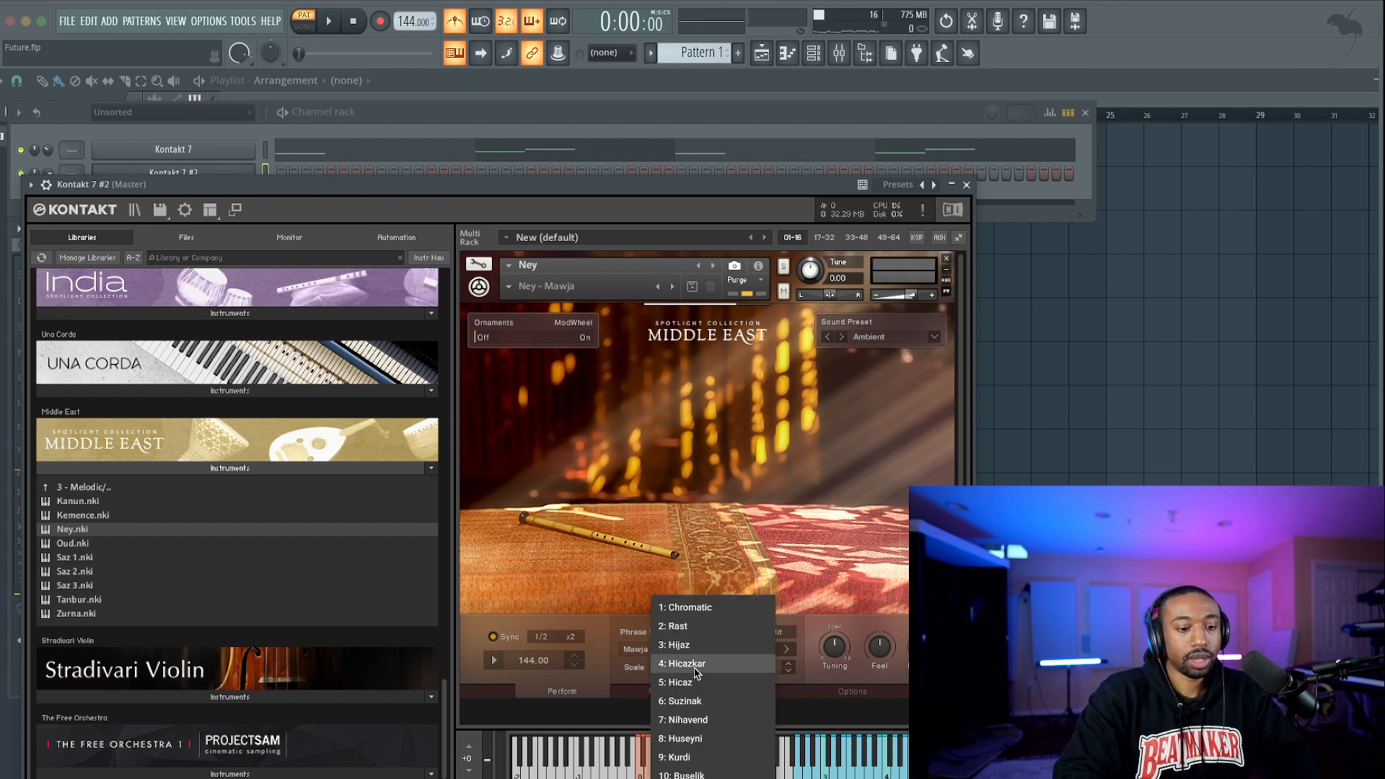
left_click(697, 618)
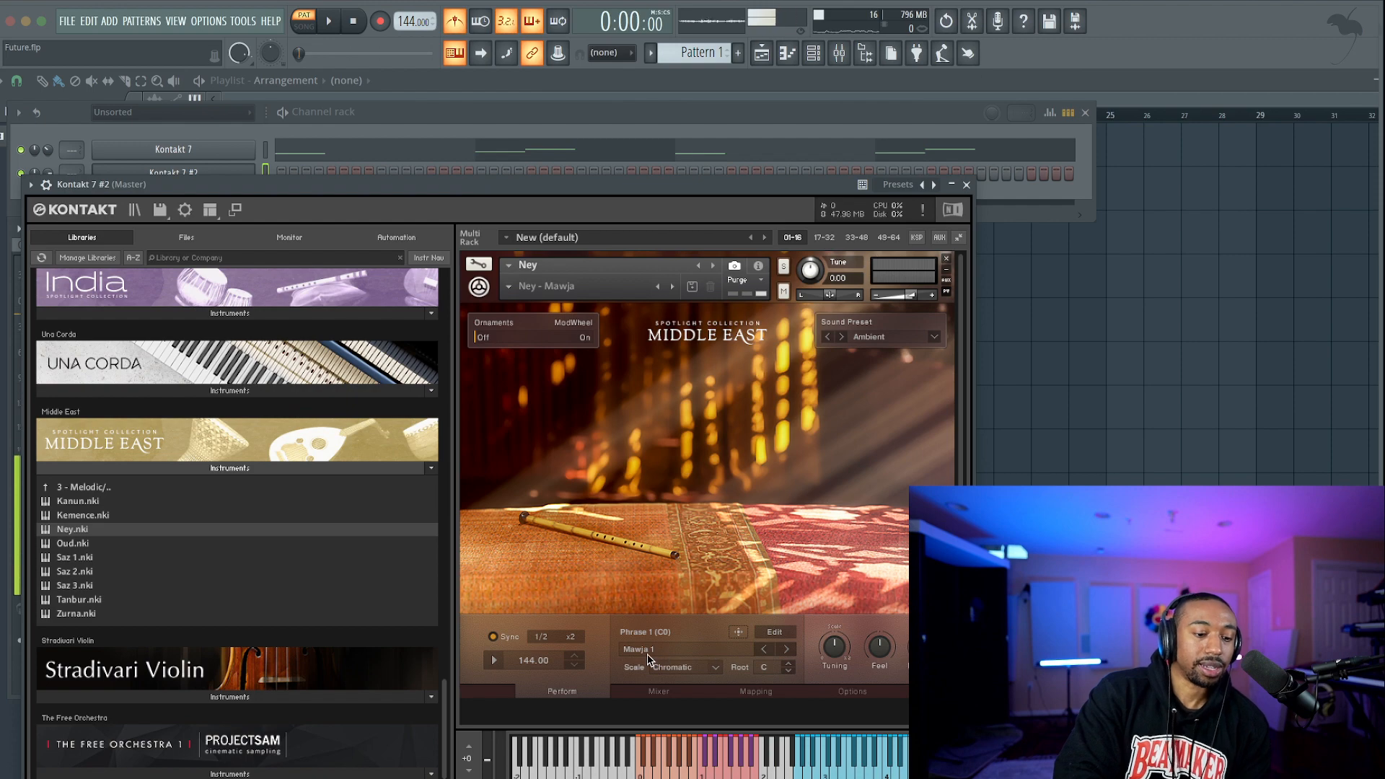
left_click_drag(674, 186, 676, 93)
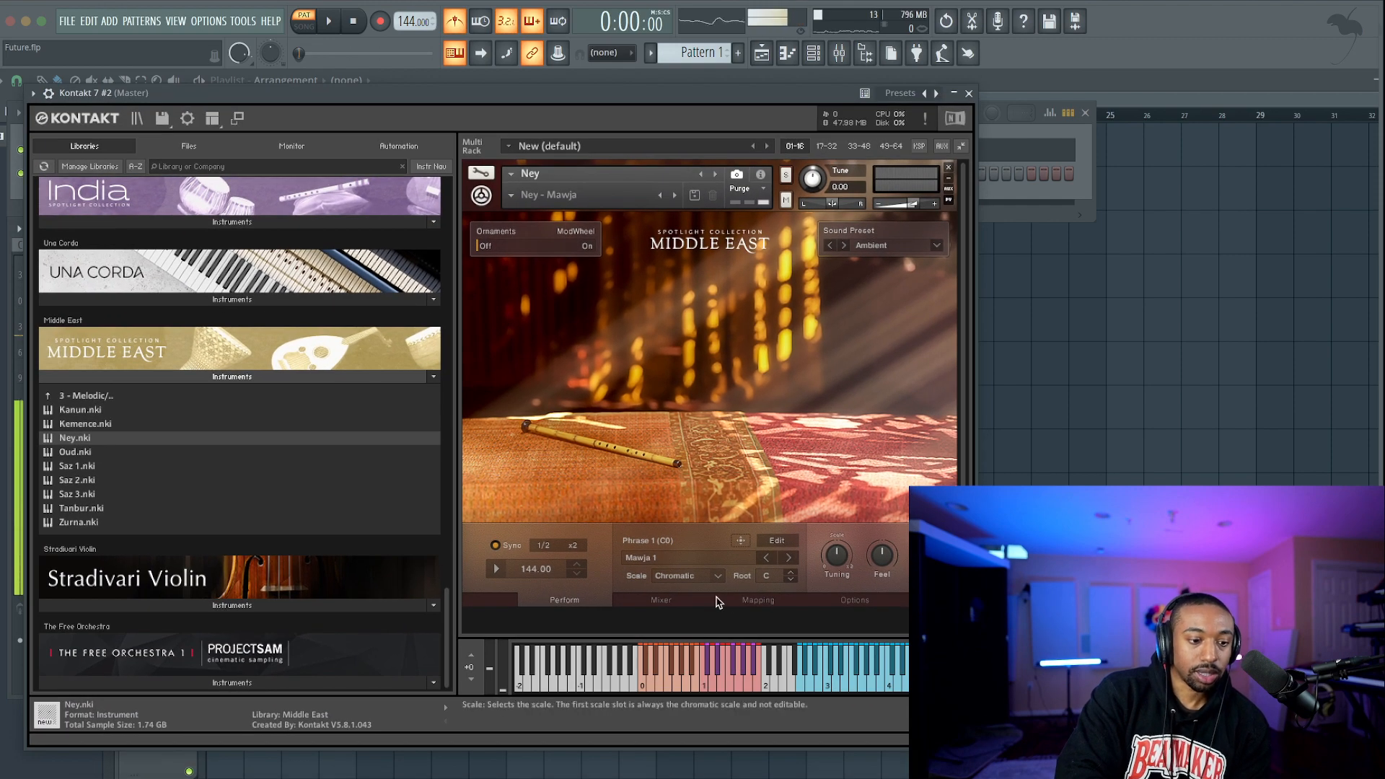
Audition the Ney's Mawja phrases, including Mawja 3 and Mawja 4 (Var), and close the instrument window.
left_click(857, 684)
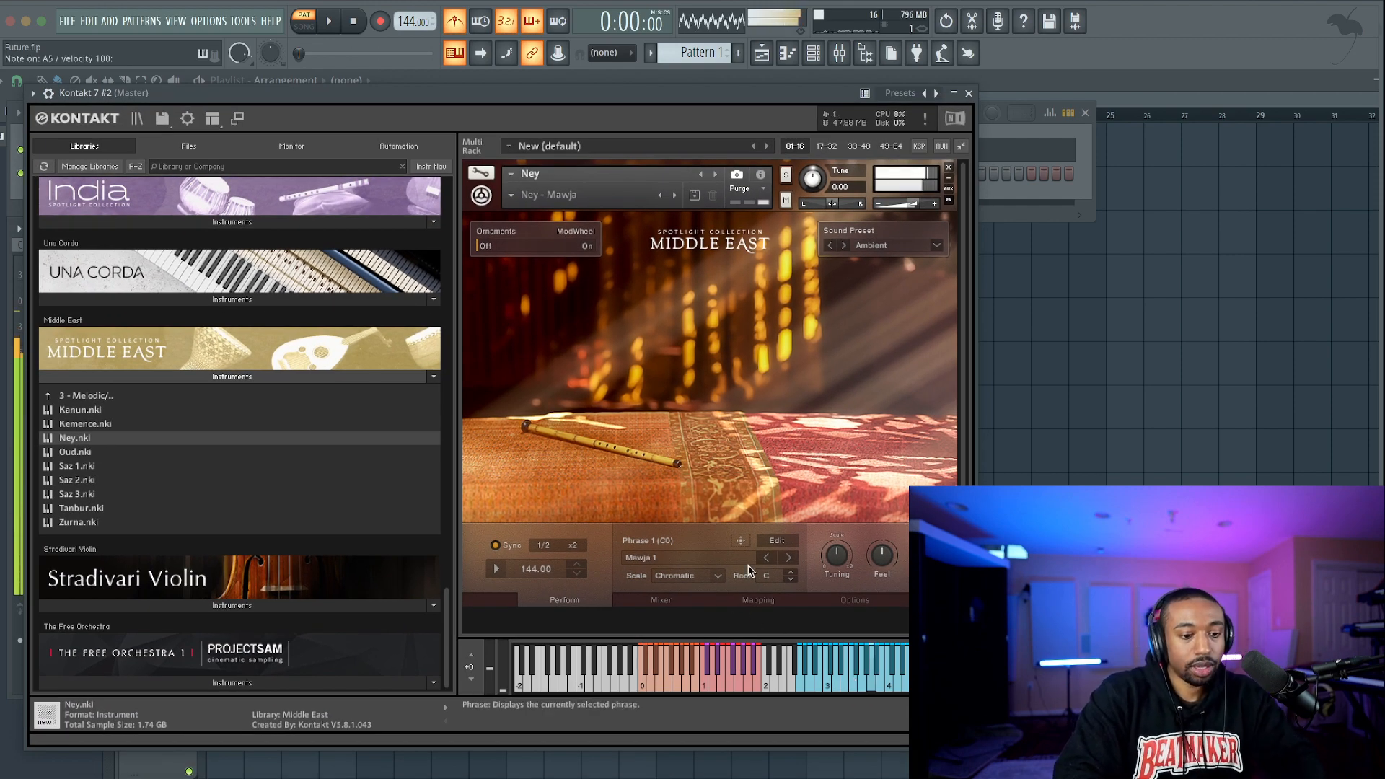
left_click(790, 560)
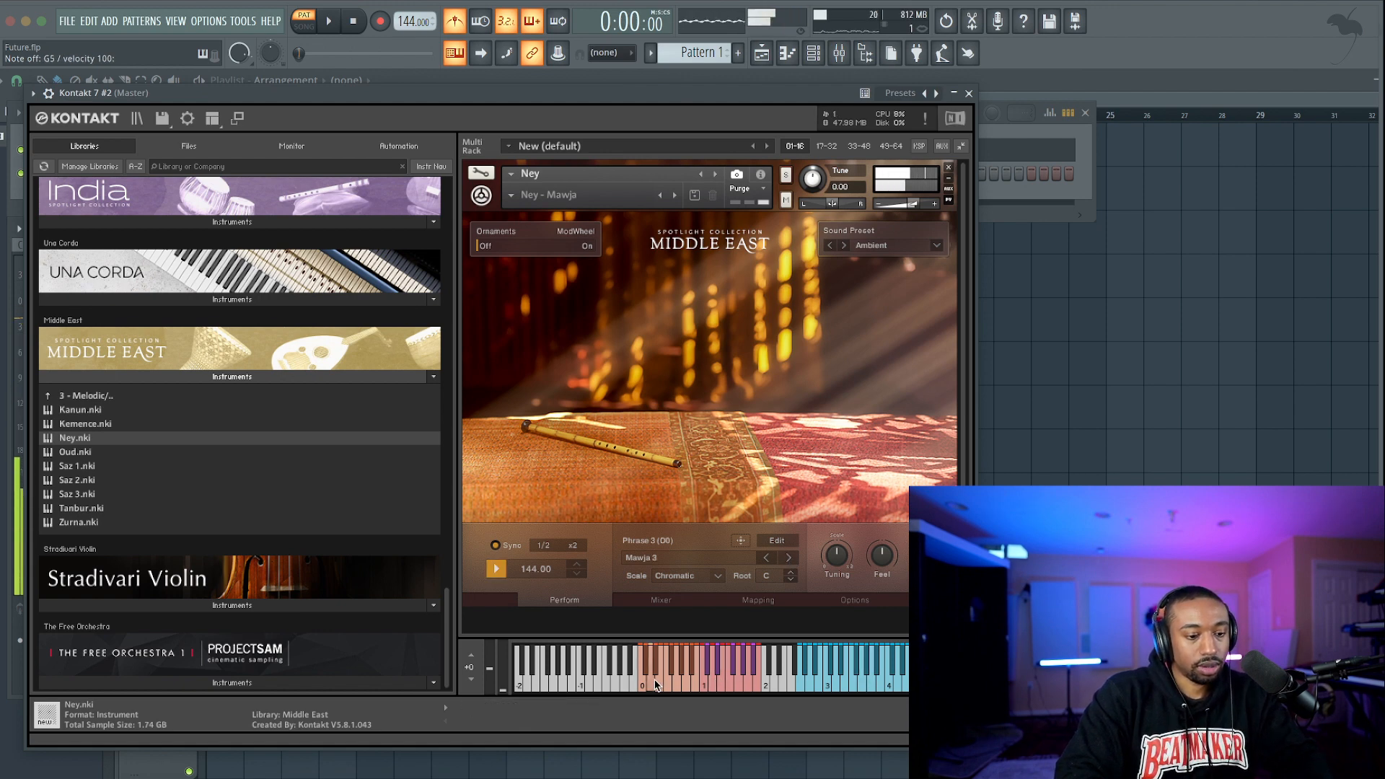
left_click(642, 684)
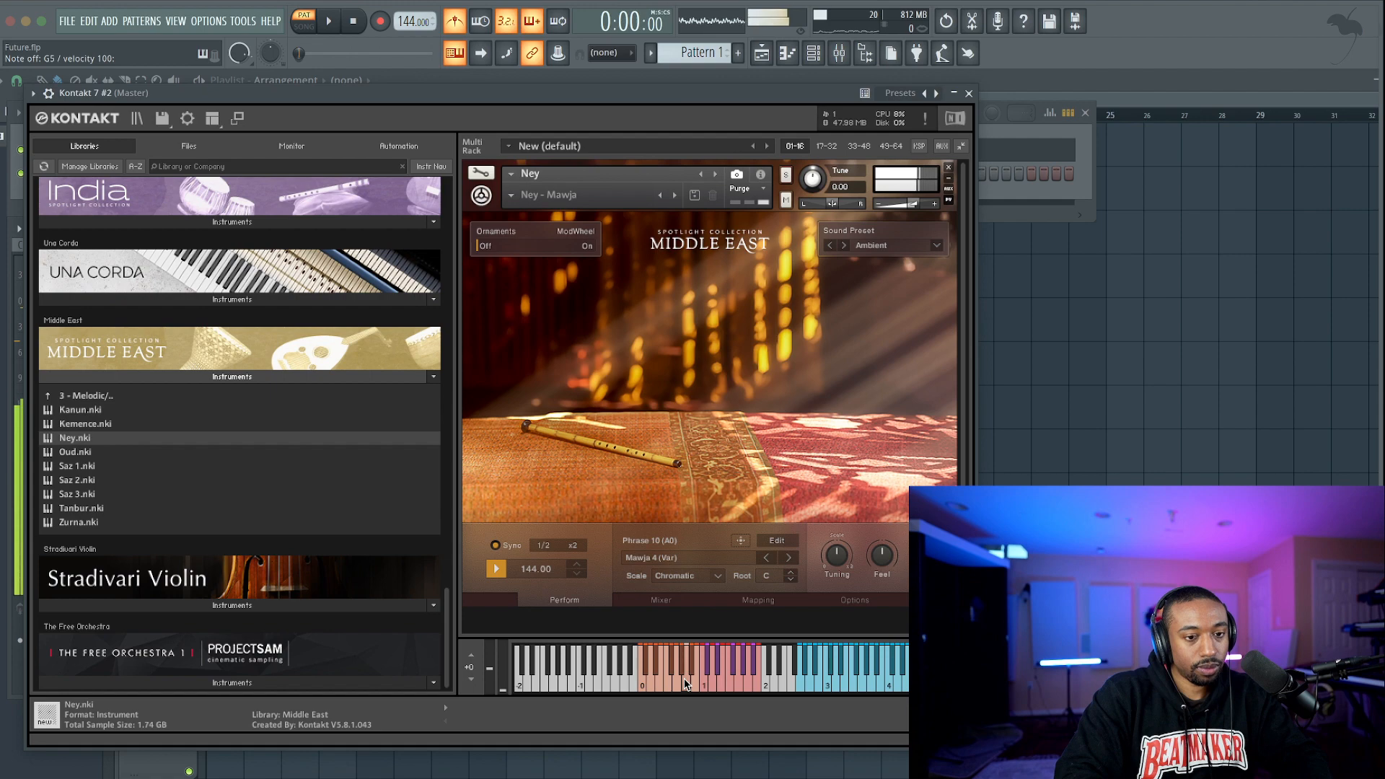
left_click(969, 93)
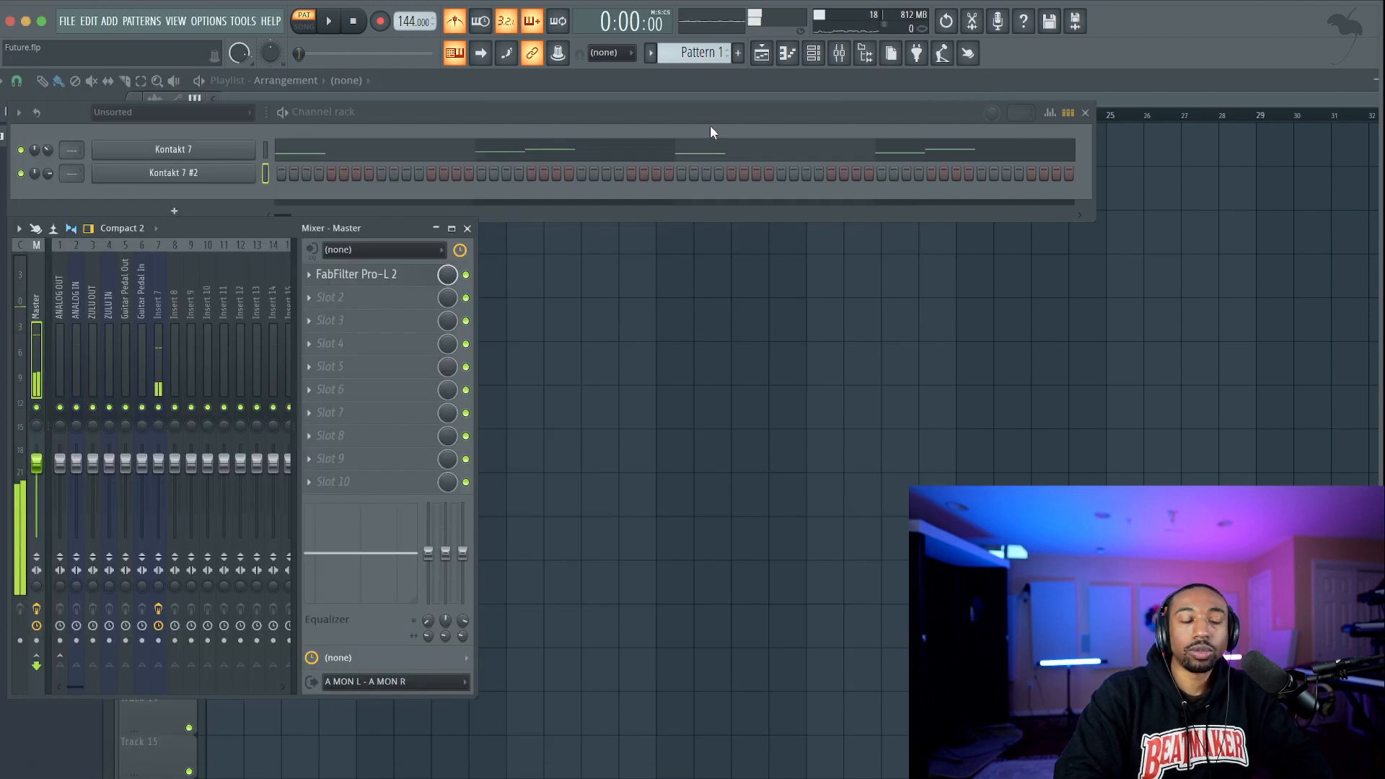
Open the piano roll for Kontakt 7 #2, place an A2 note at the start of bar 1, and play it.
right_click(231, 170)
left_click(288, 170)
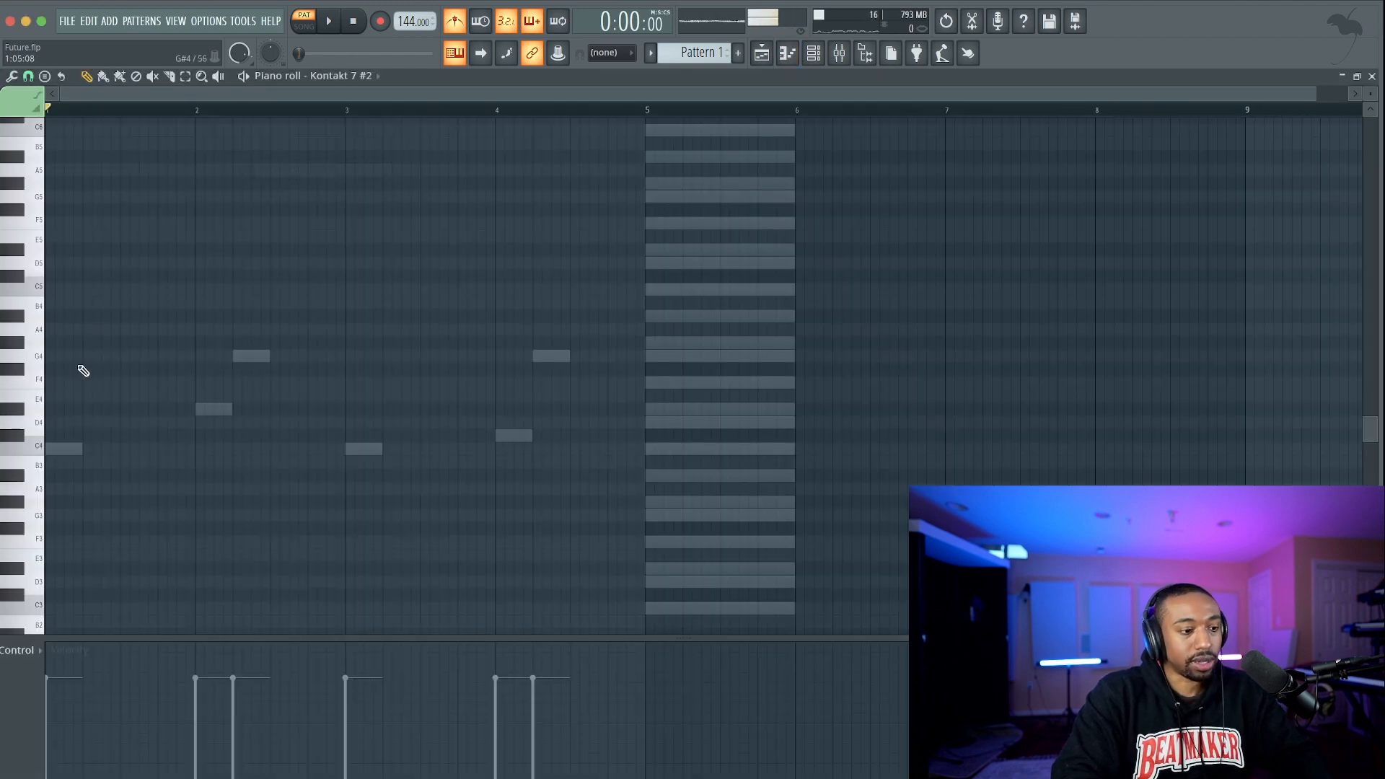
scroll(61, 407, "down", 5)
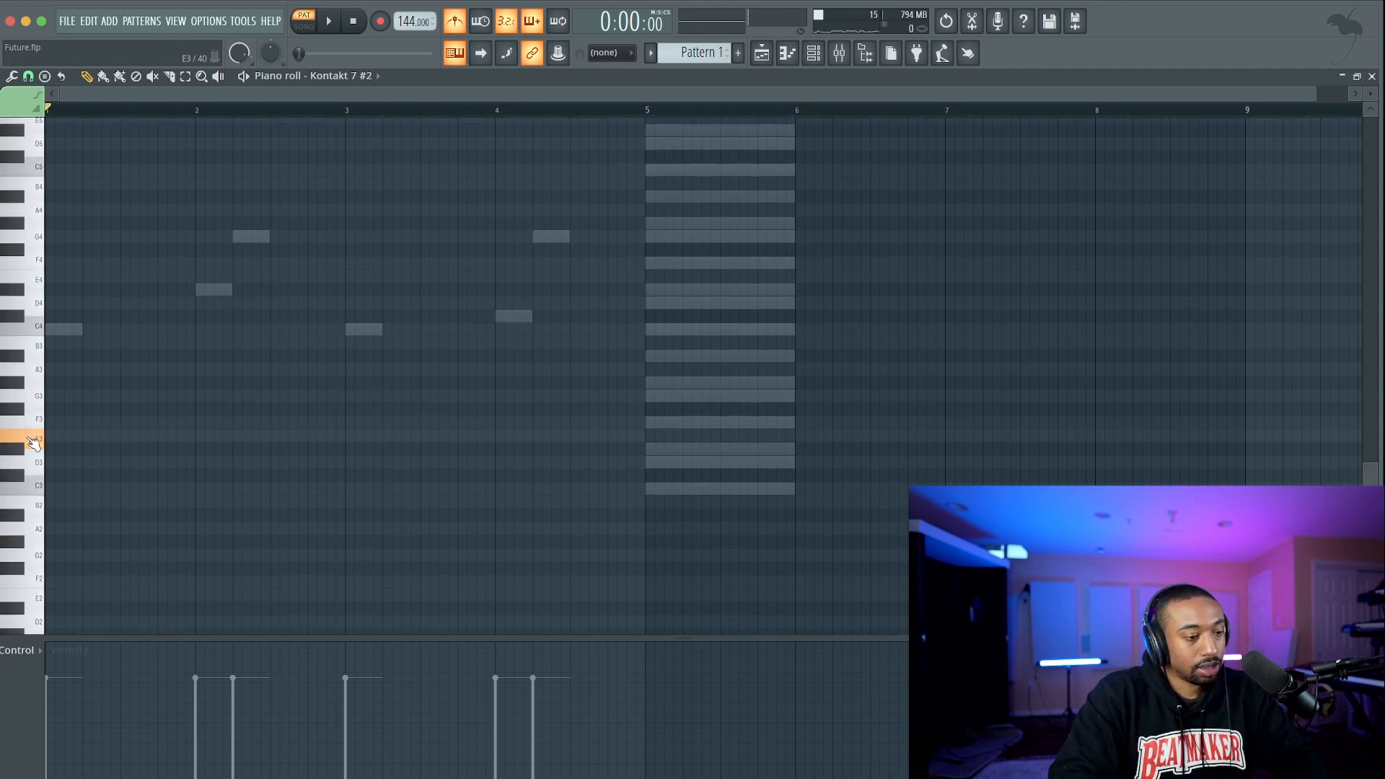
left_click(39, 534)
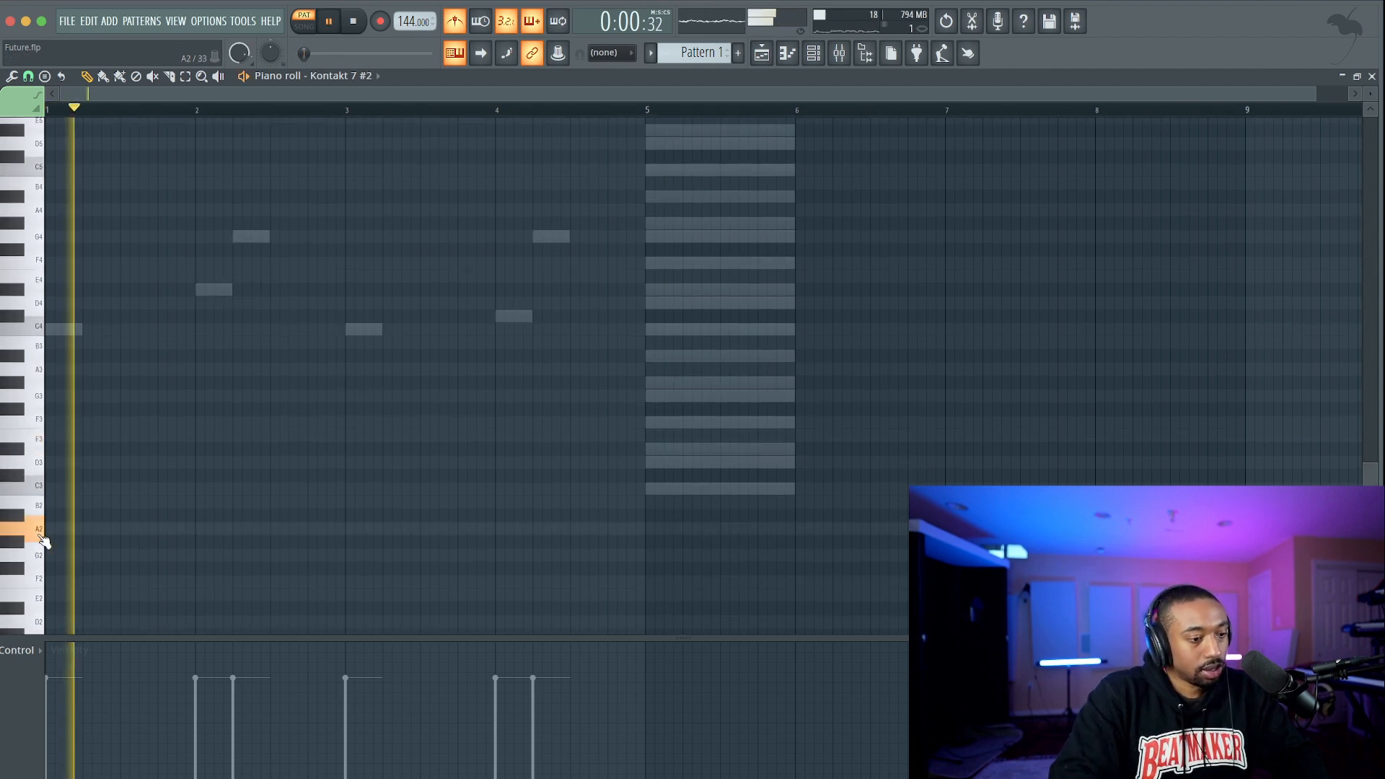
left_click(40, 537)
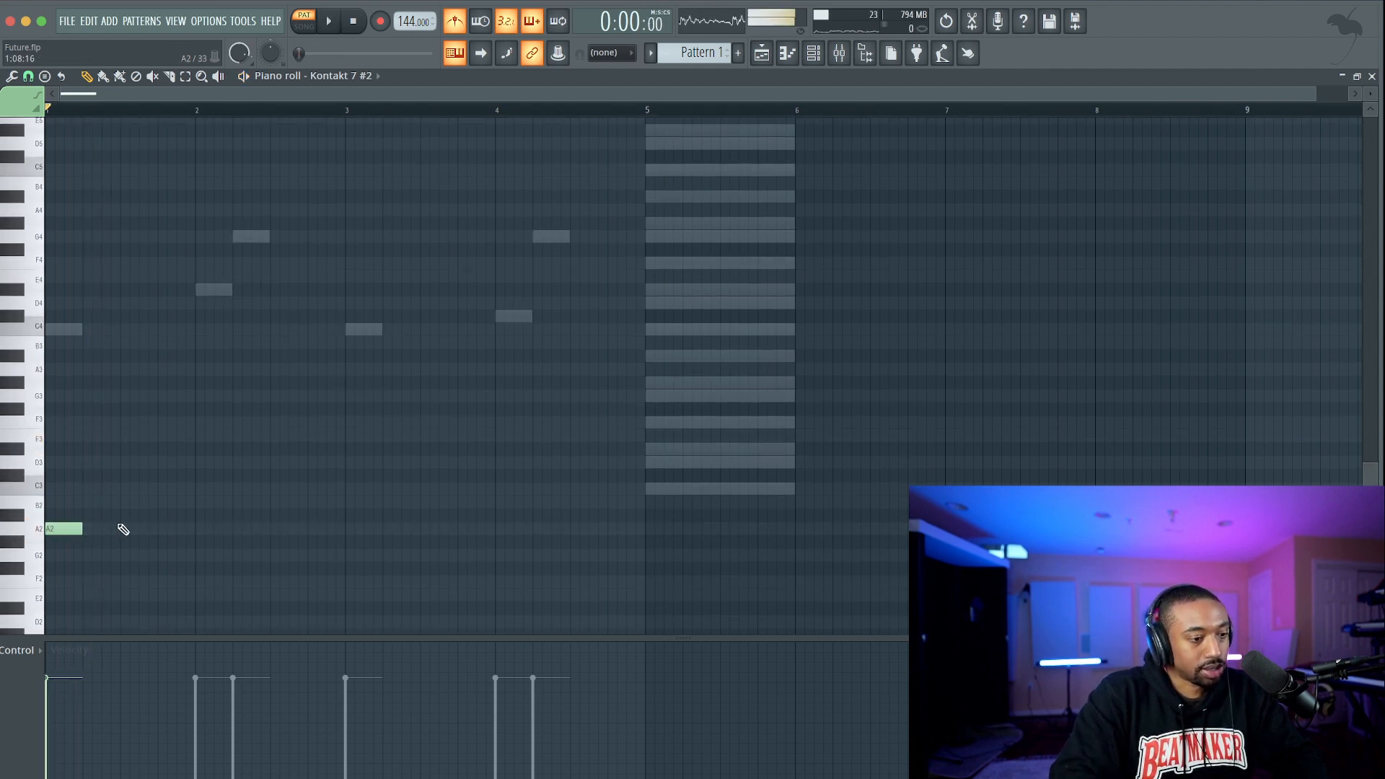
scroll(119, 526, "down", 1)
key("space")
key("space")
Lengthen the A2 note to one full bar and add a one-bar G#2 note at bar 3 during playback.
left_click_drag(81, 489, 195, 486)
key("space")
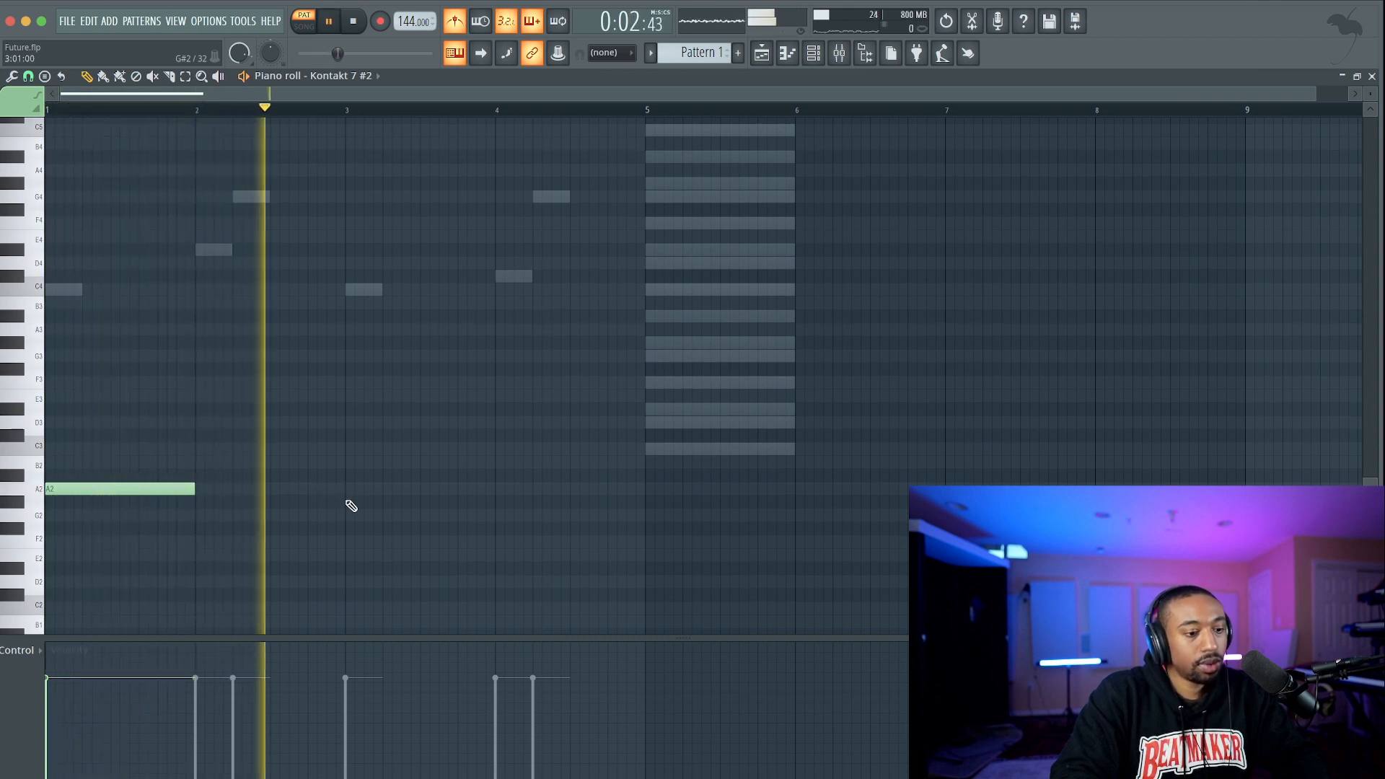
left_click(349, 503)
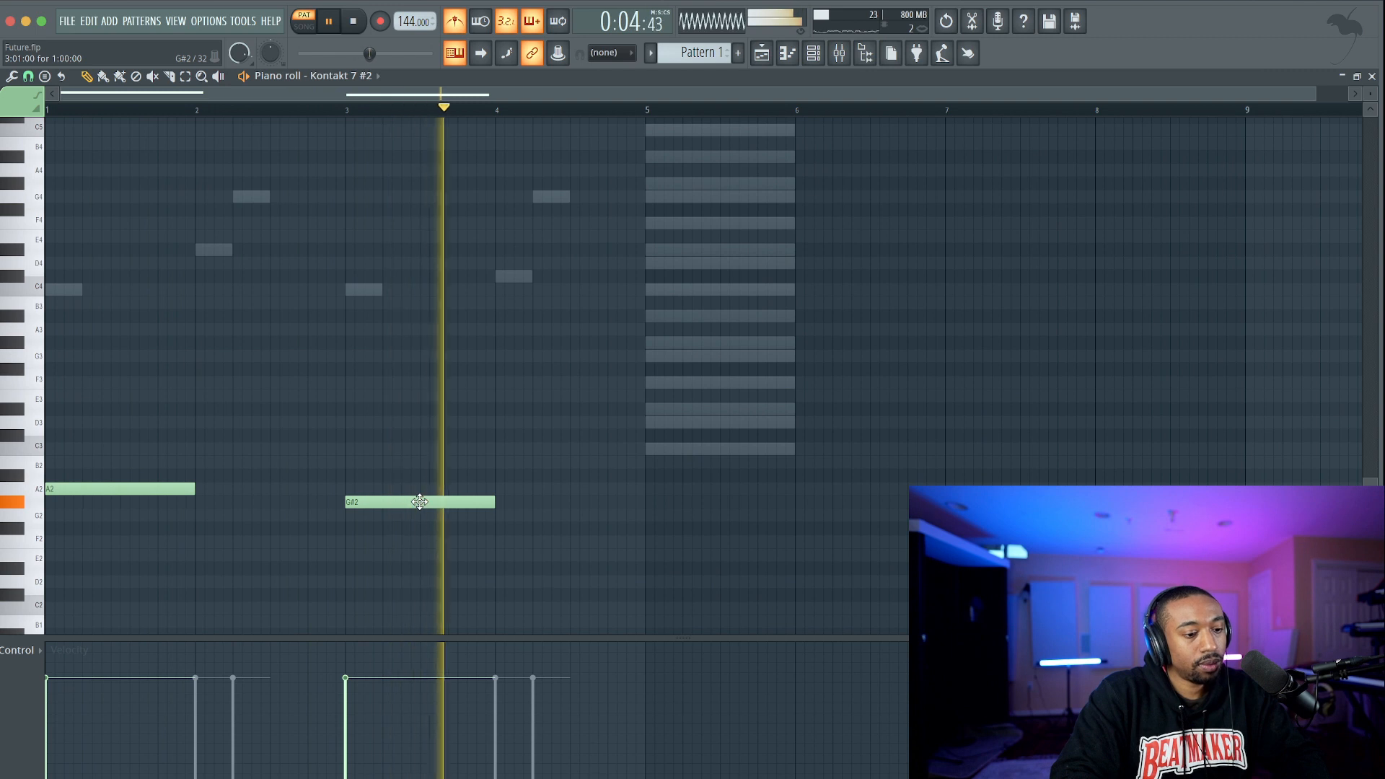
key("space")
Move the Kontakt 7 #2 notes out of Pattern 1 into a new Pattern 2.
left_click(812, 57)
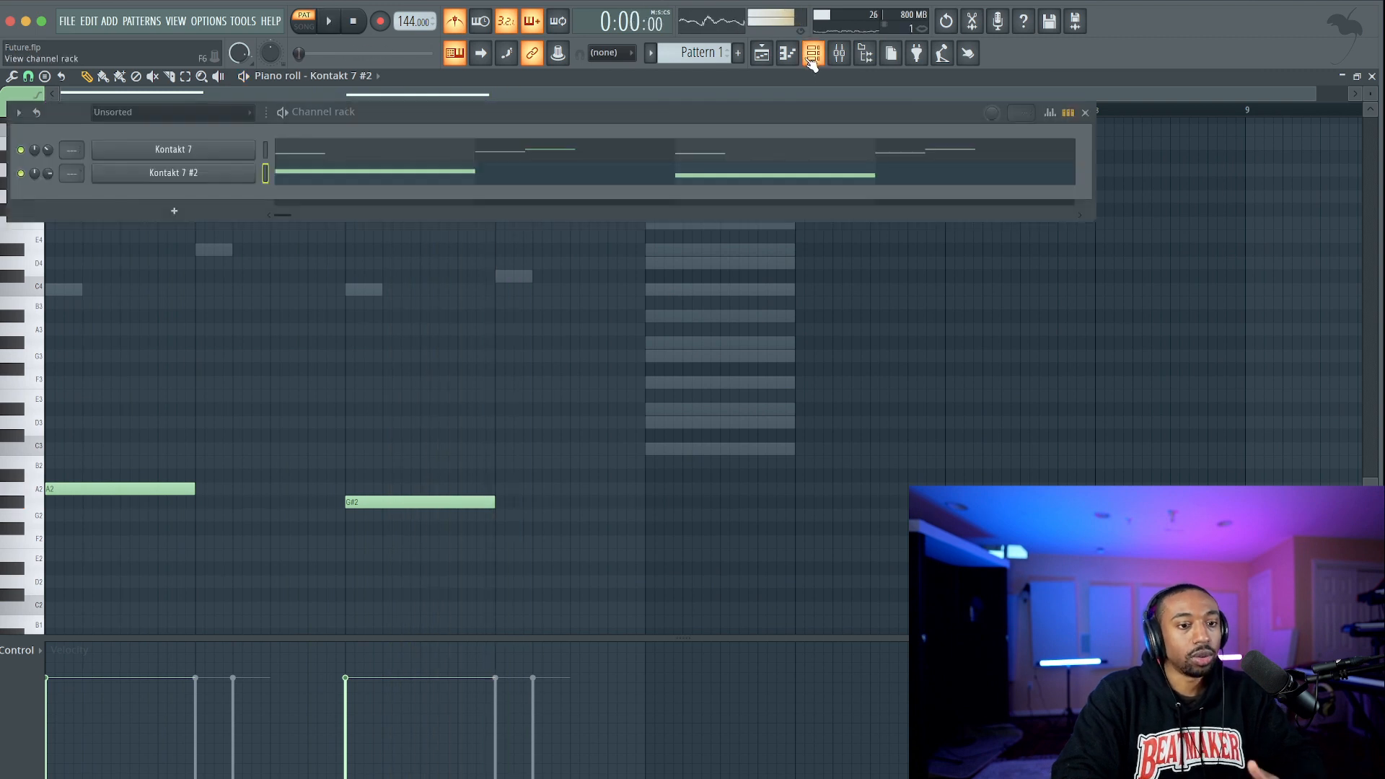
left_click(344, 170)
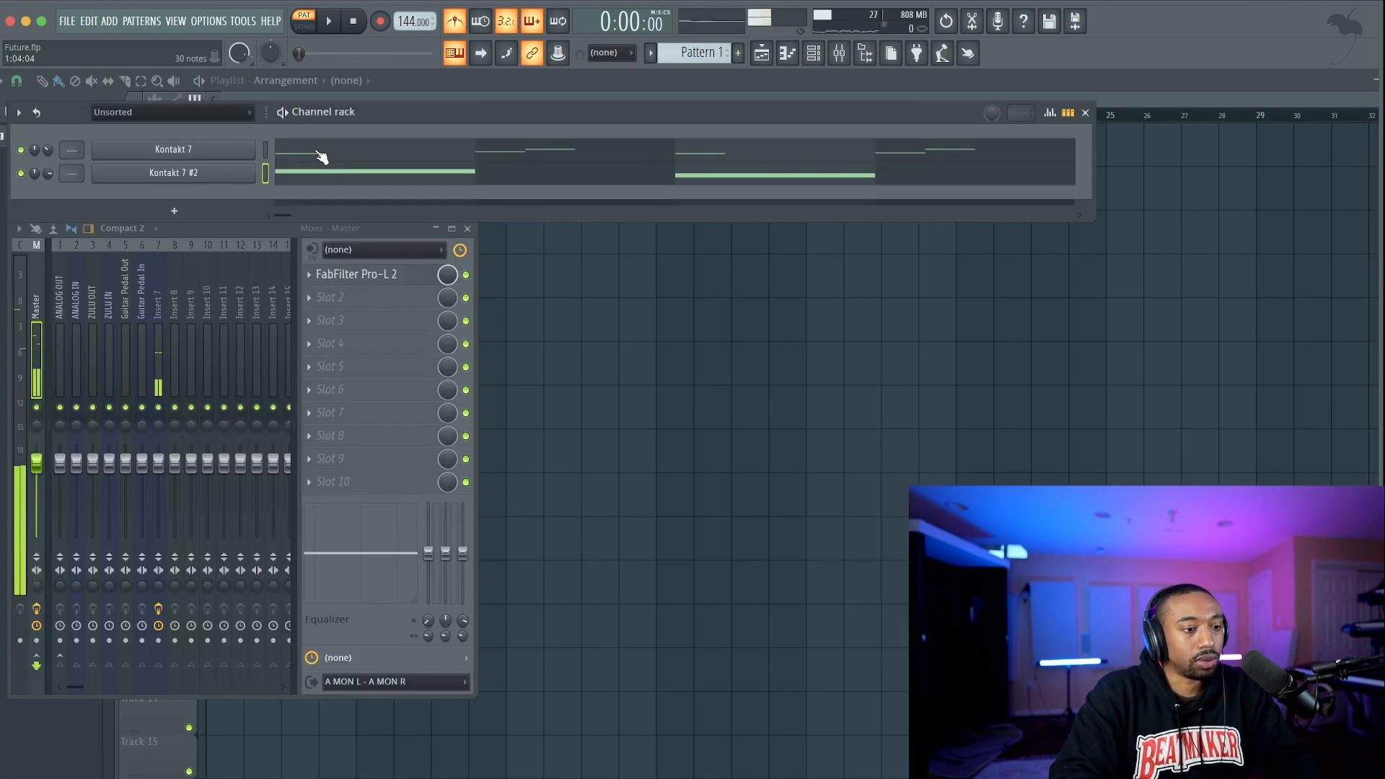
key("super+x")
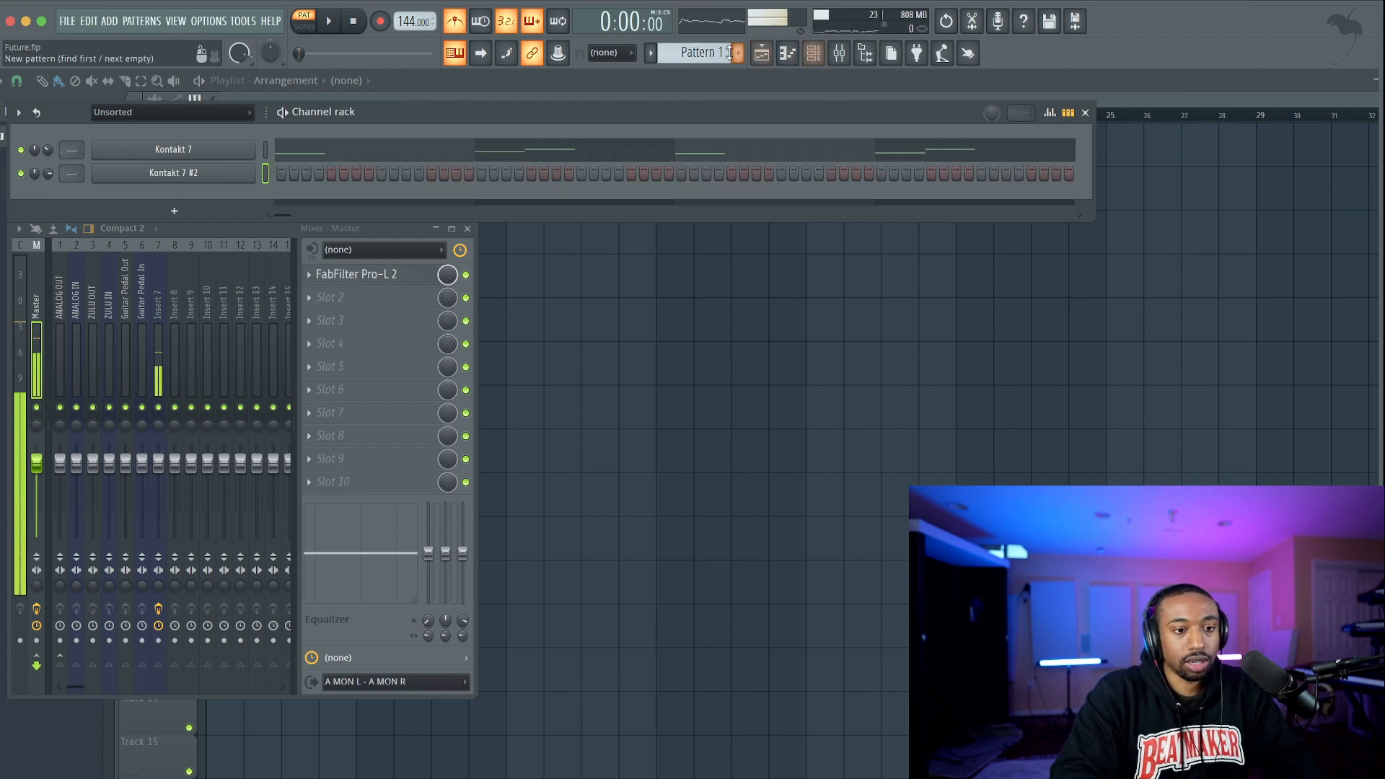
scroll(729, 52, "down", 1)
key("super+v")
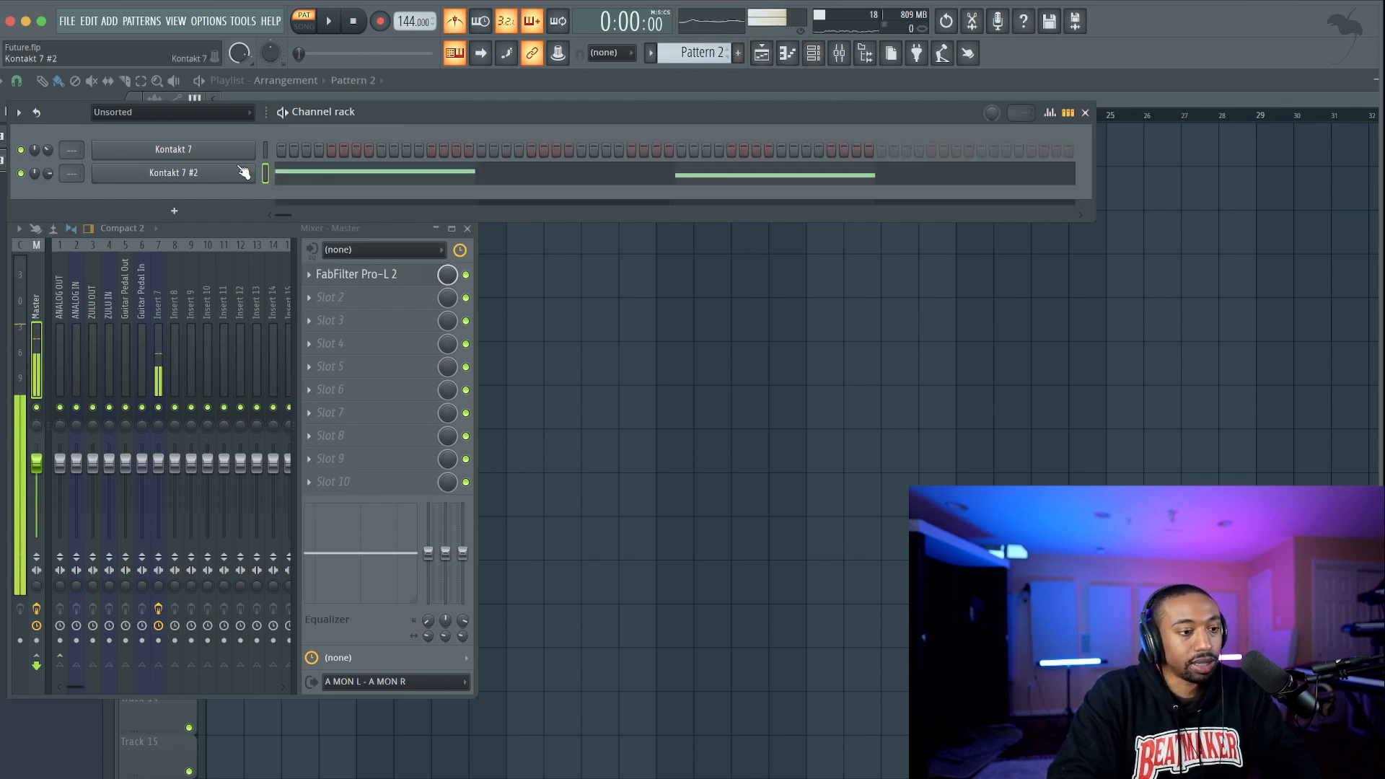
Add a one-bar A2 note at bar 5 and a one-bar F2 note at bar 7 in Pattern 2.
left_click(332, 176)
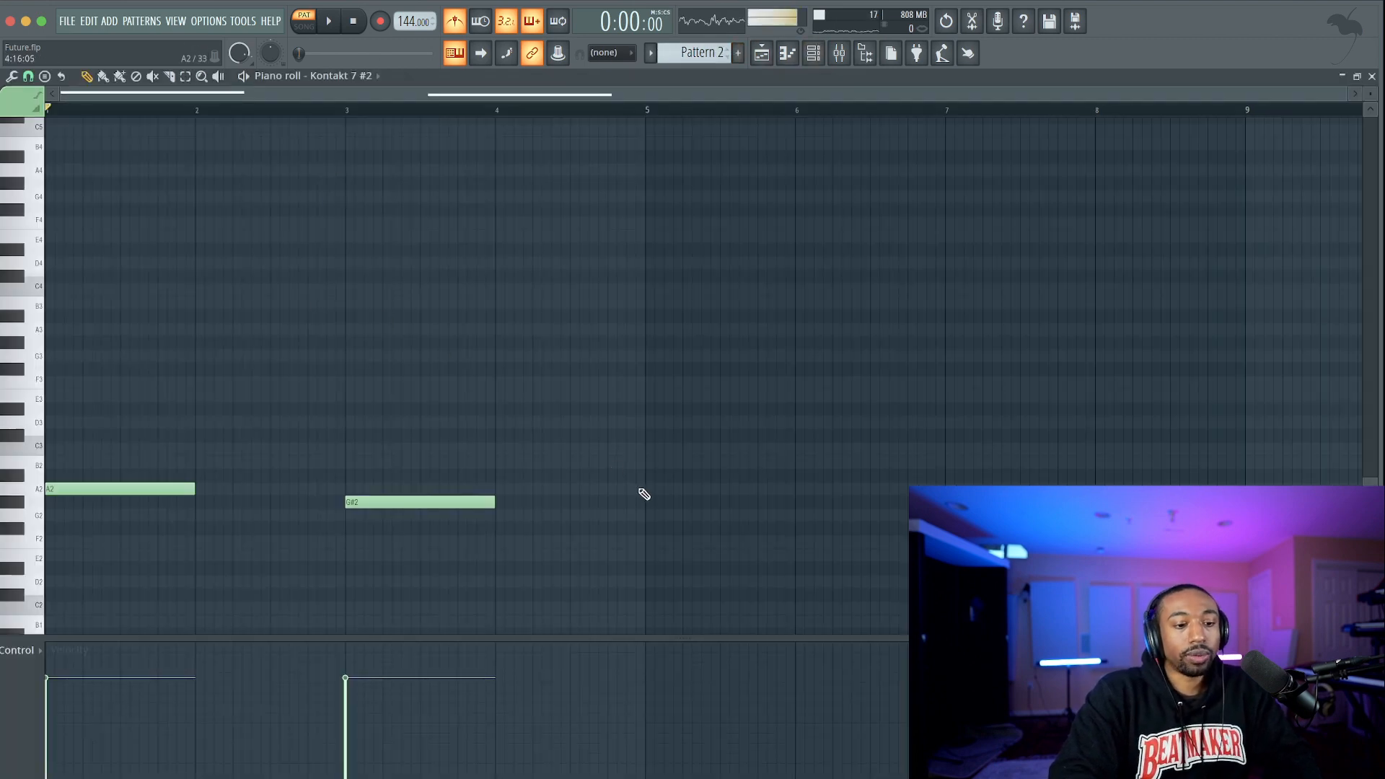
left_click(641, 490)
scroll(643, 491, "down", 2)
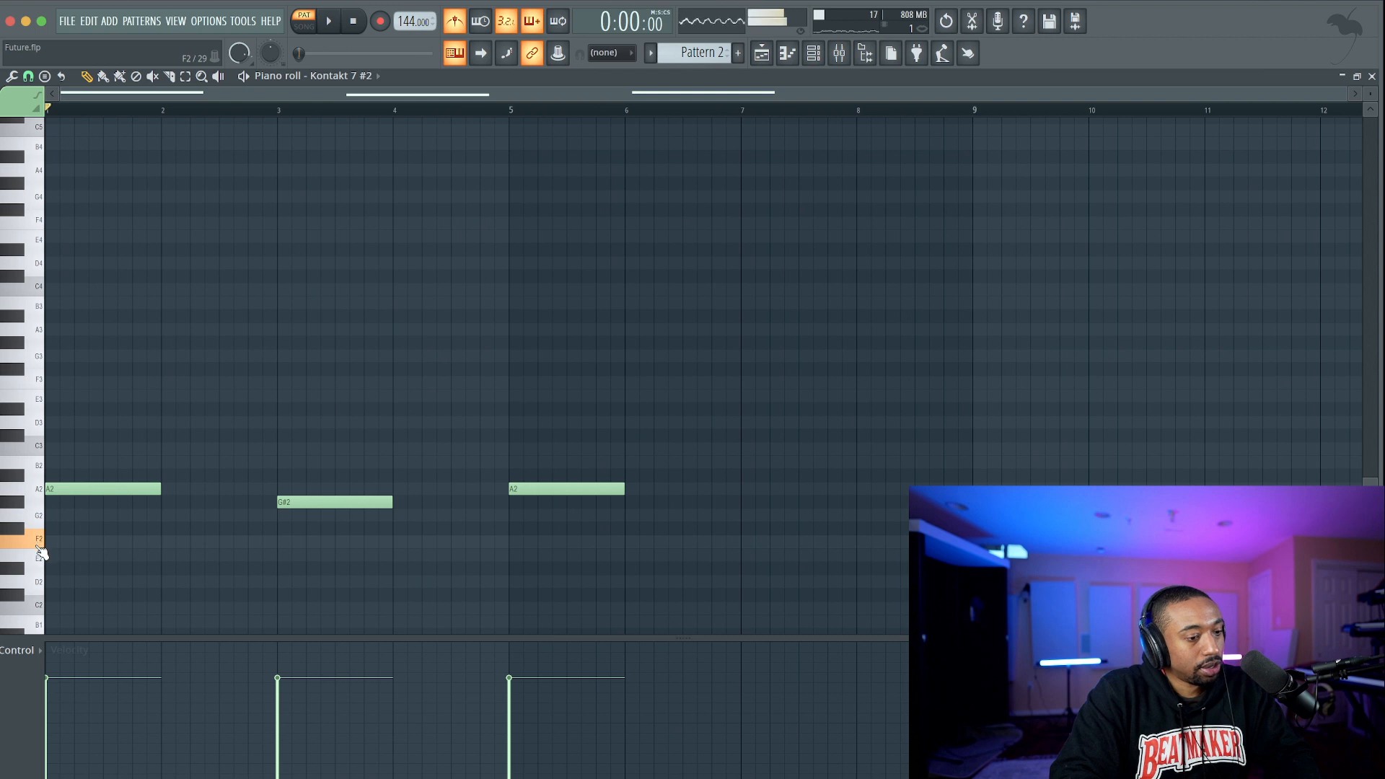
left_click(754, 544)
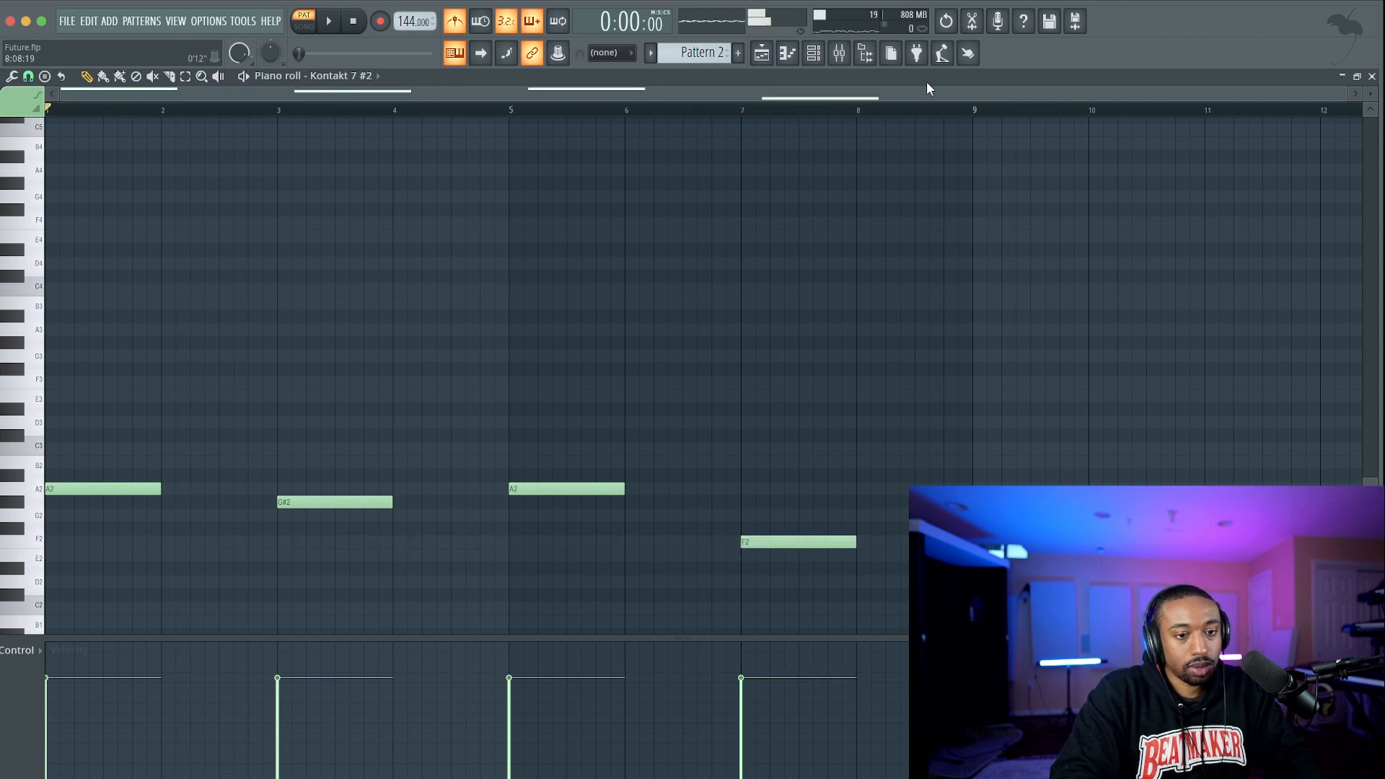
Place Pattern 2 at bar 1 of Track 2 in the playlist and switch playback to song mode.
left_click(762, 52)
left_click(217, 154)
left_click_drag(217, 155, 247, 210)
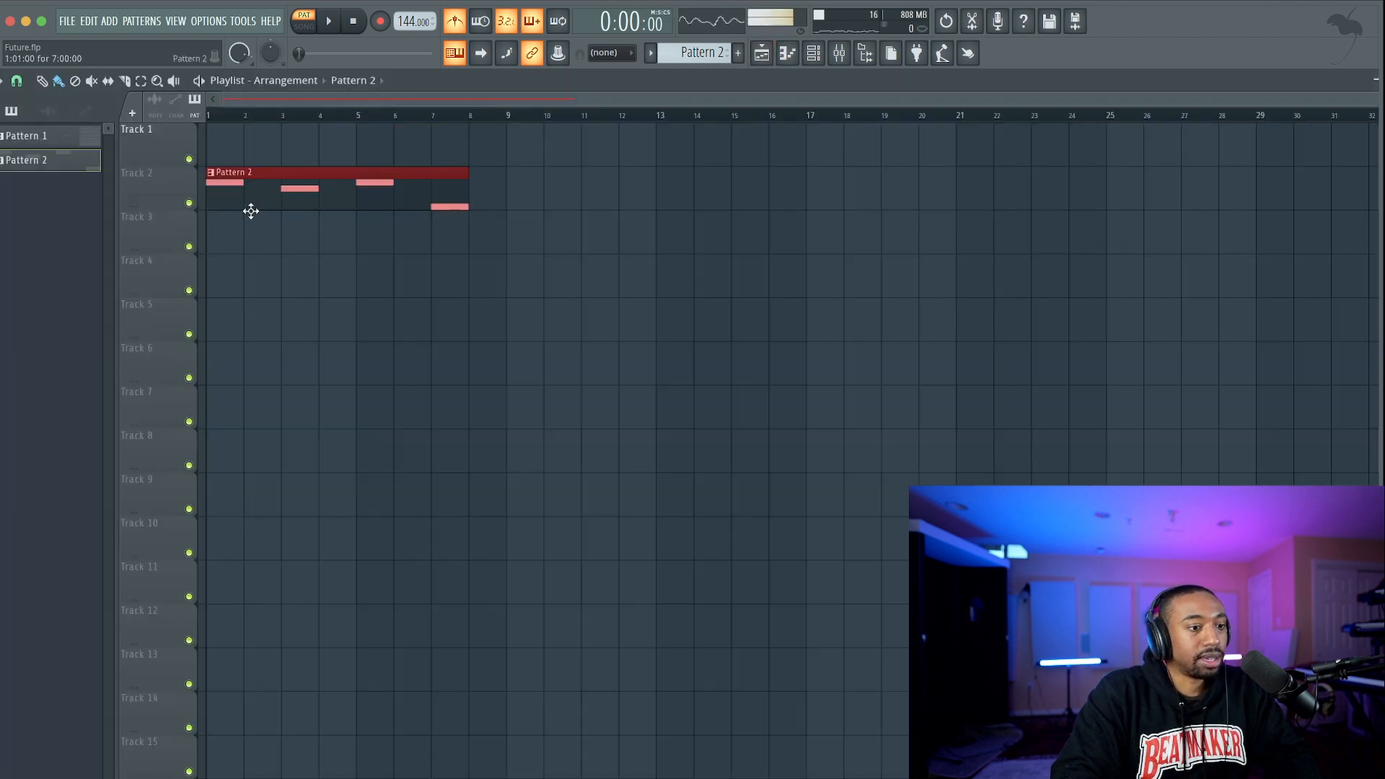
left_click(303, 24)
Place Pattern 1 on Track 1 at bars 1 and 5, extend the Pattern 2 clip to eight bars, and play the arrangement.
left_click(78, 137)
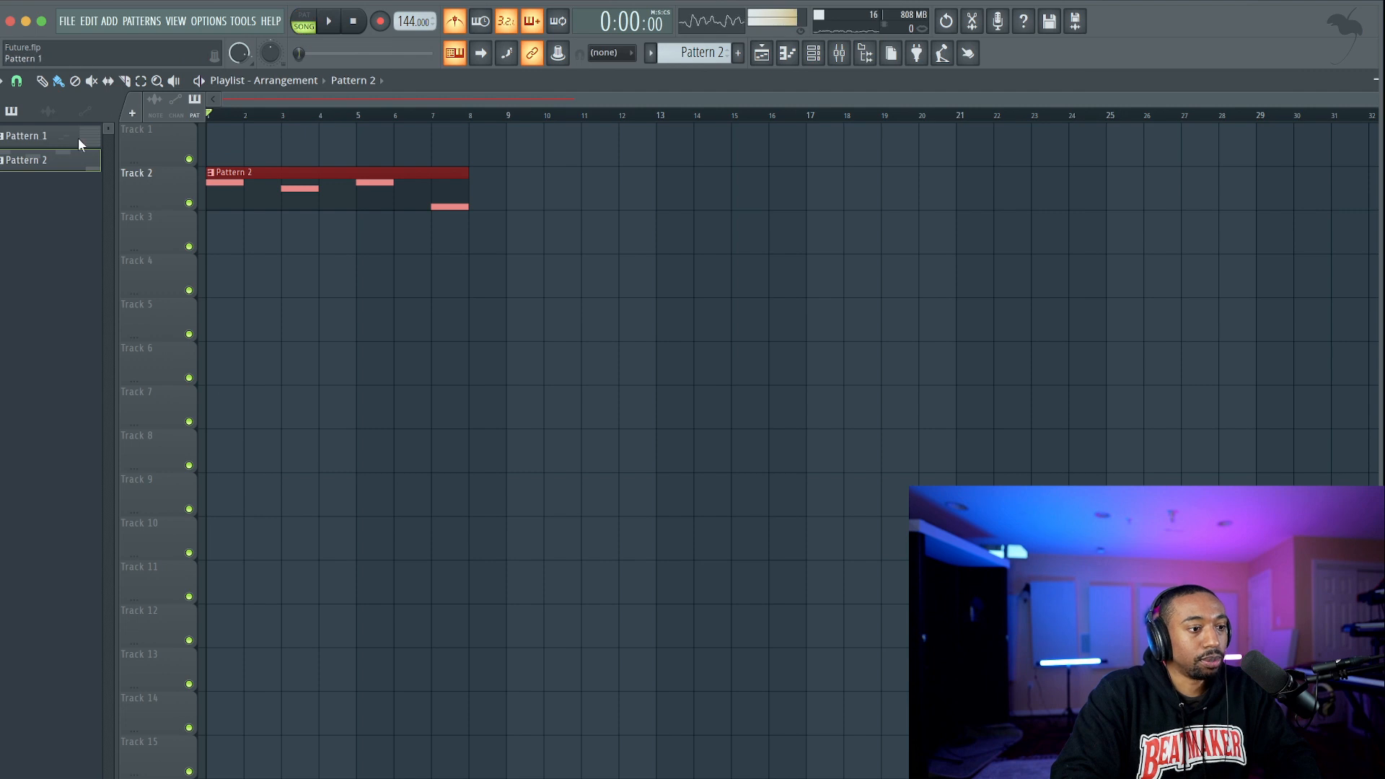
left_click(213, 137)
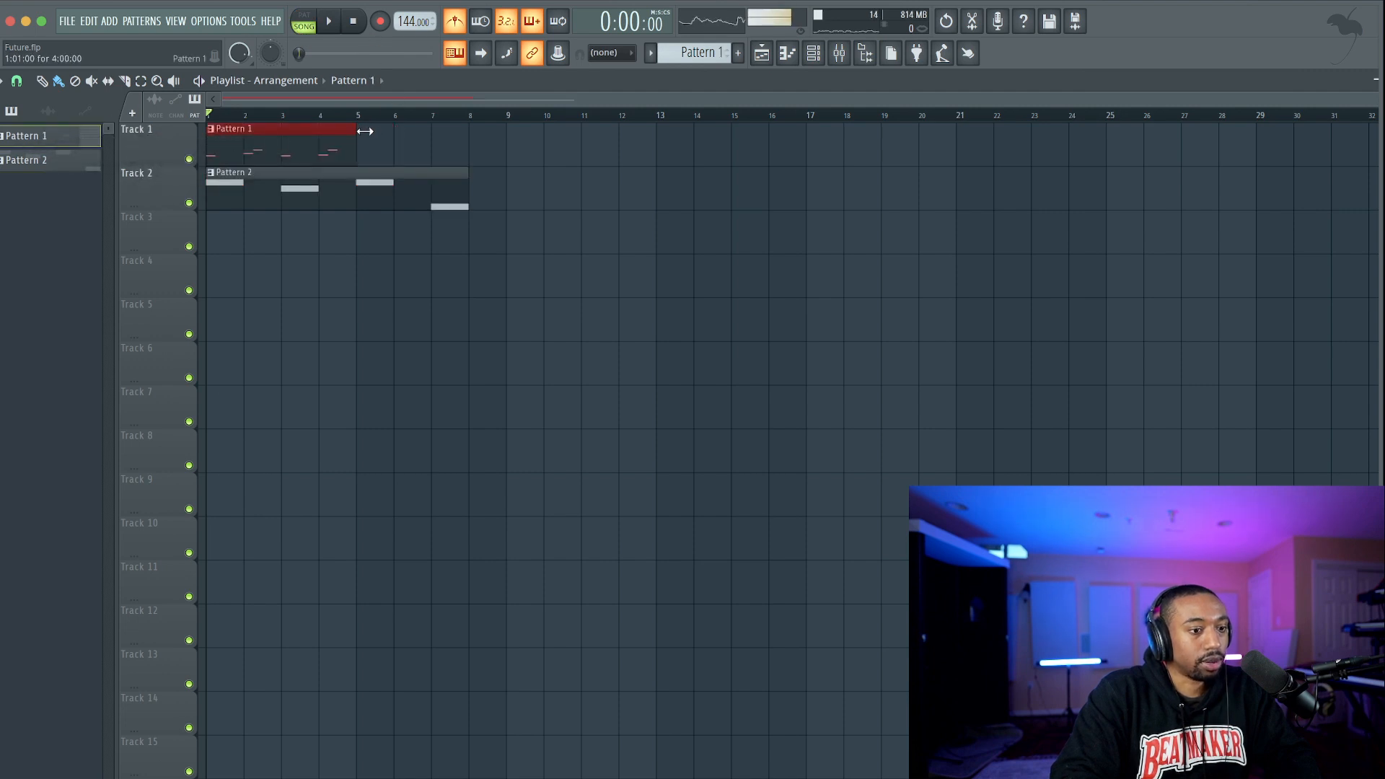
left_click_drag(319, 142, 471, 135)
key("space")
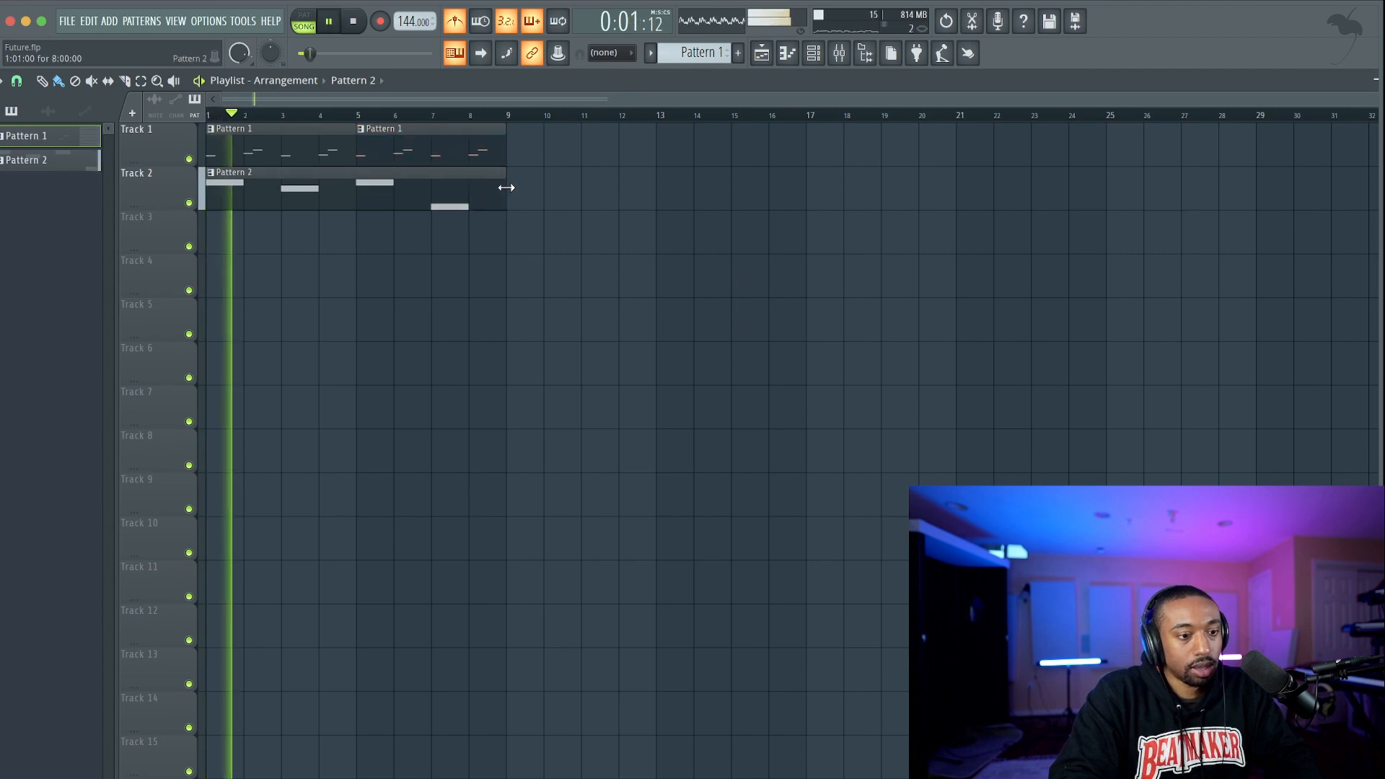
Set the scale of the Ney instrument in Kontakt 7 #2 to Chromatic and close the plugin window.
left_click(813, 53)
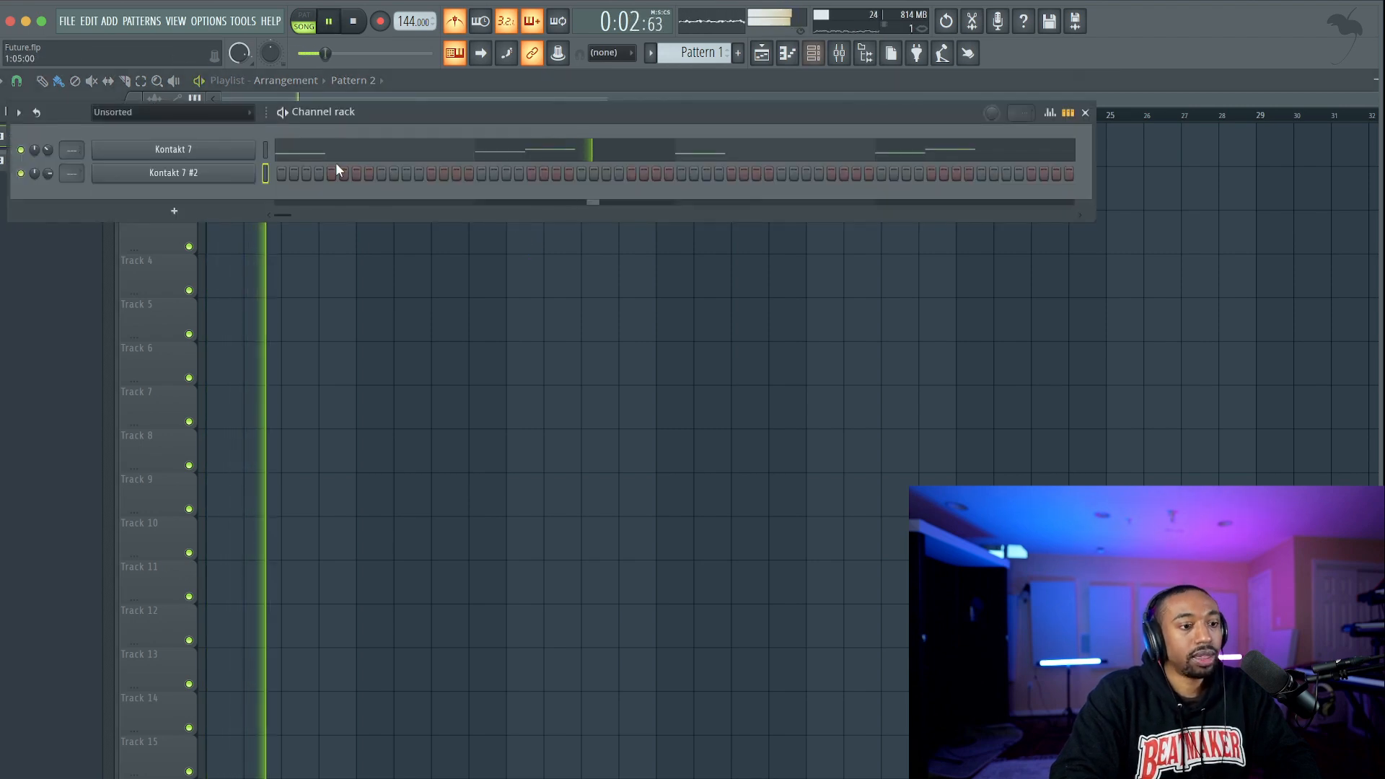
left_click(202, 173)
left_click(700, 575)
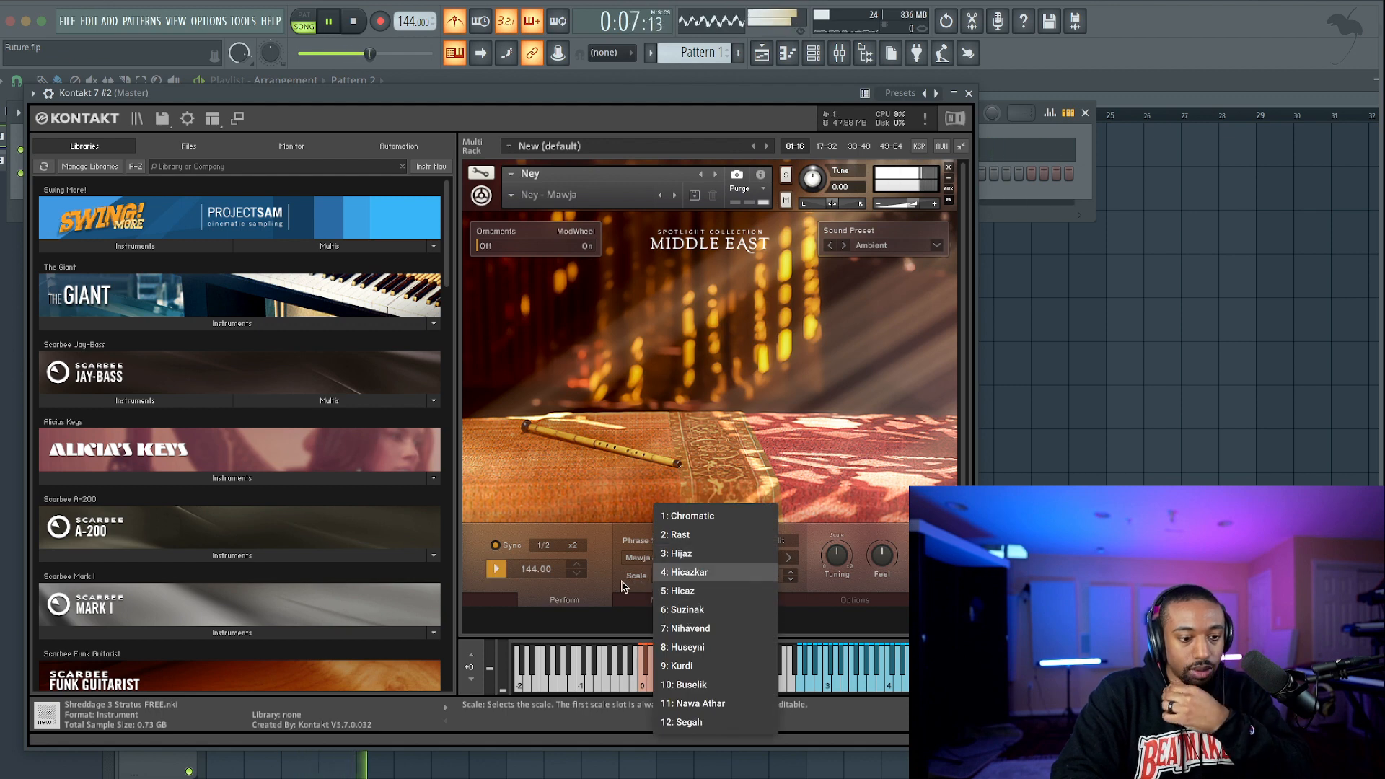
left_click(689, 516)
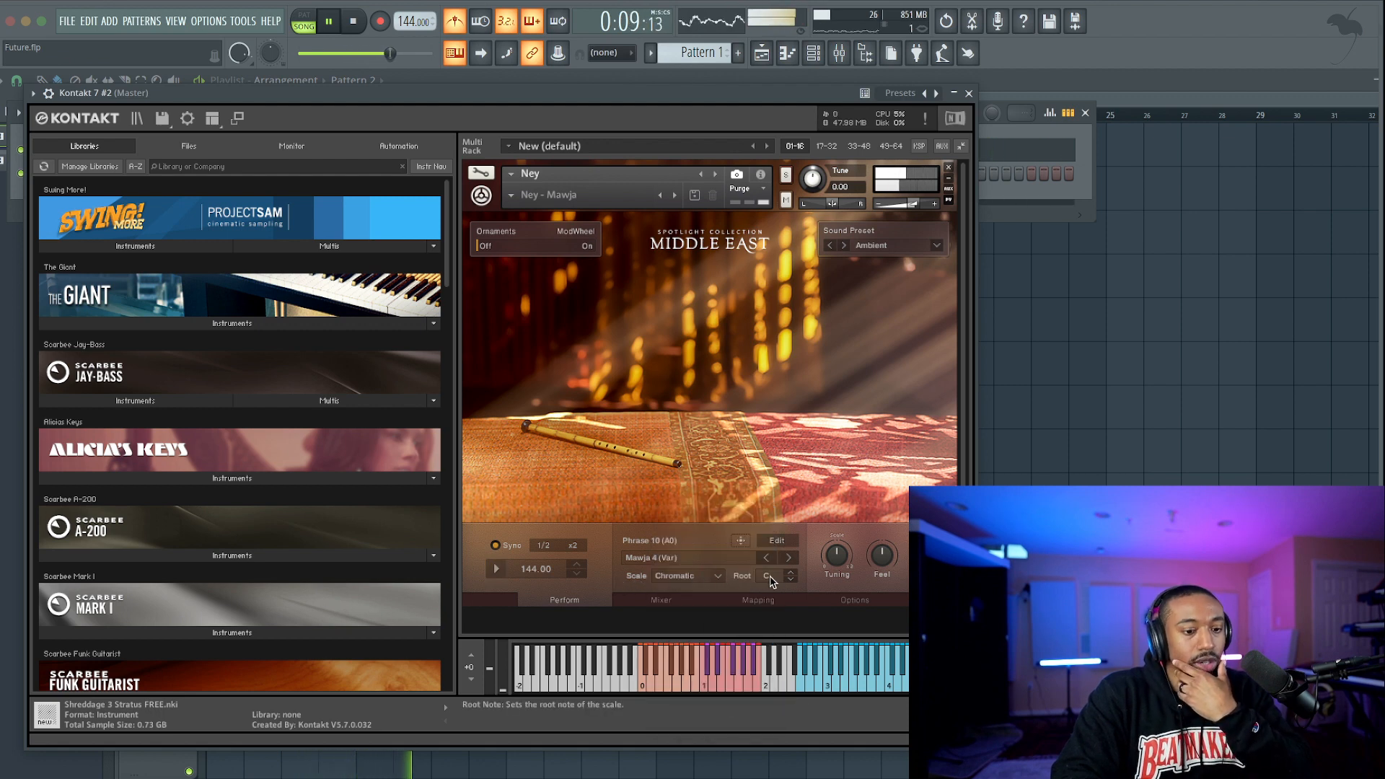
left_click(969, 93)
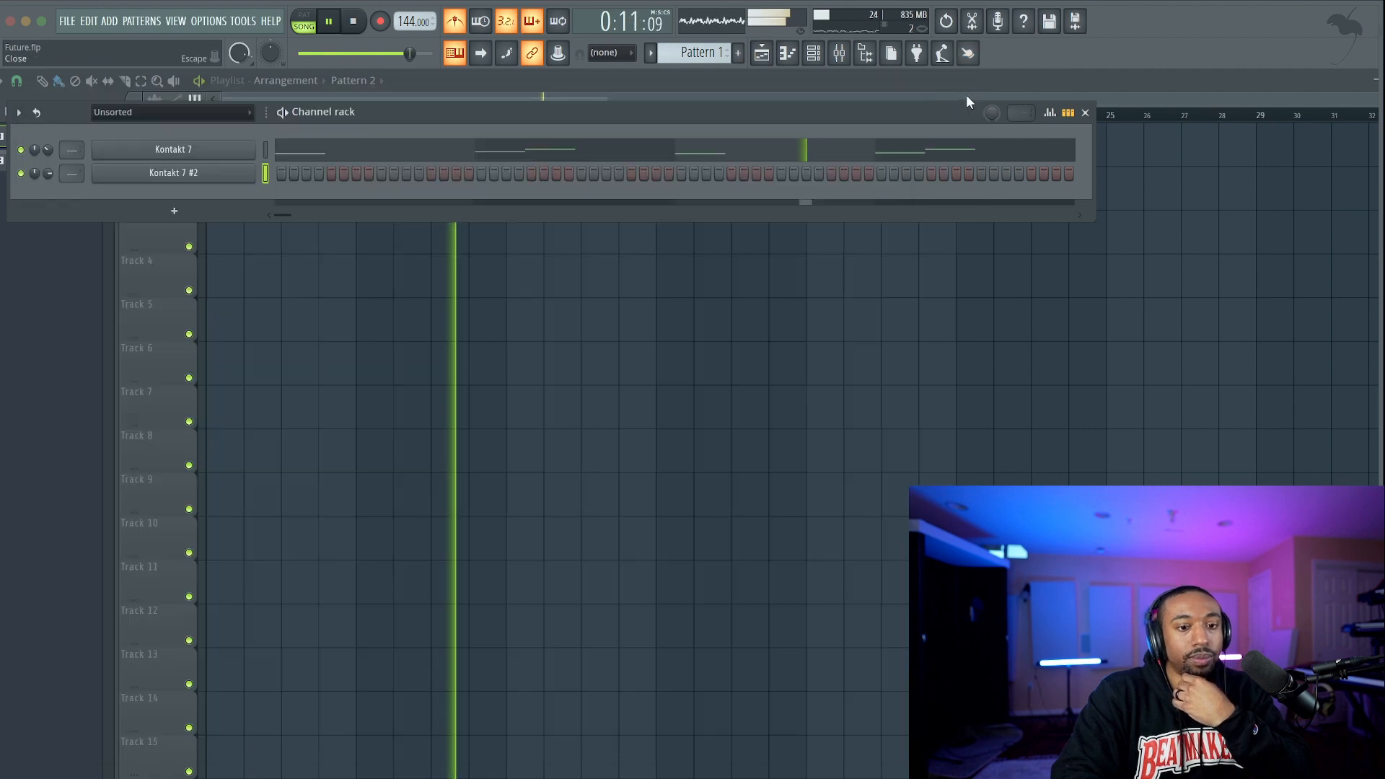
Select bars 7 and 8 in the playlist, lower Pattern 2's bar 7 note to E2, and play the selection.
key("space")
left_click_drag(438, 120, 509, 111)
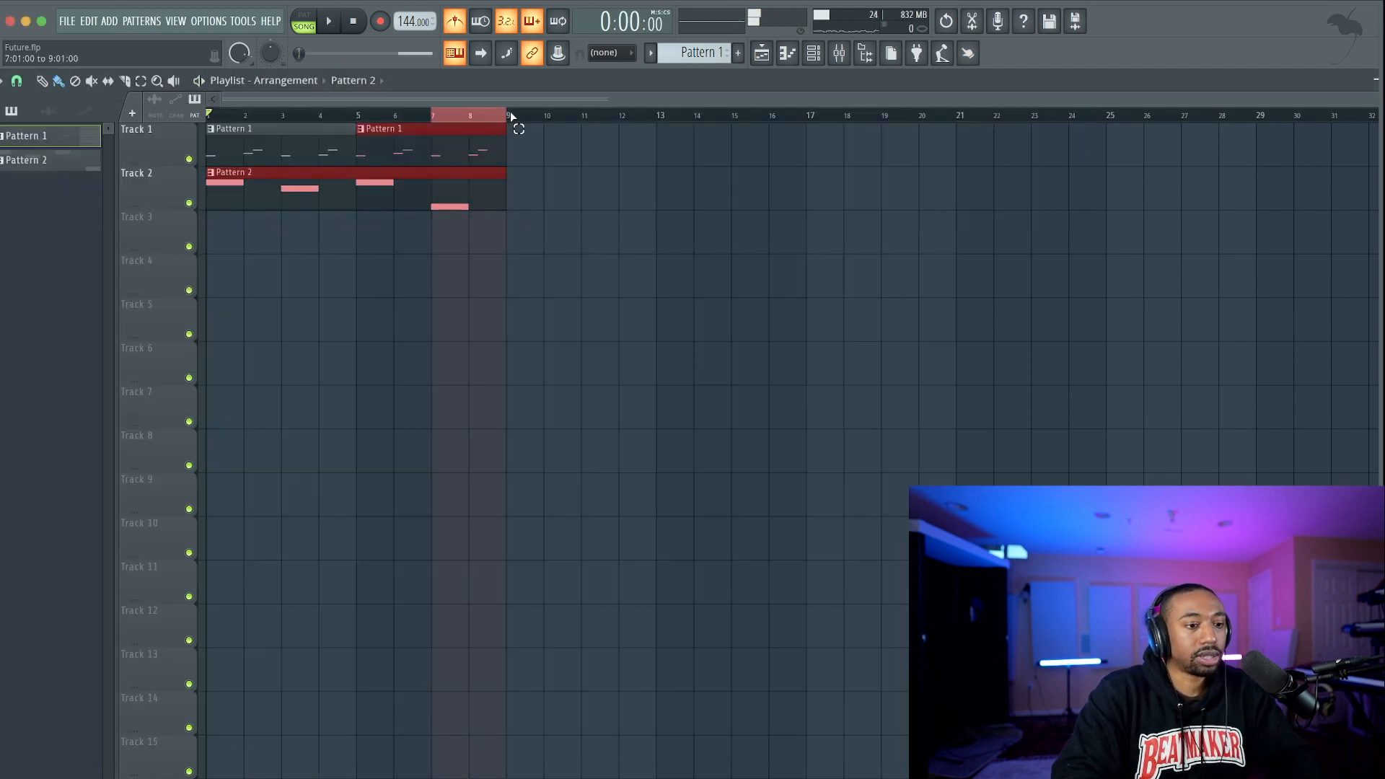
double_click(467, 173)
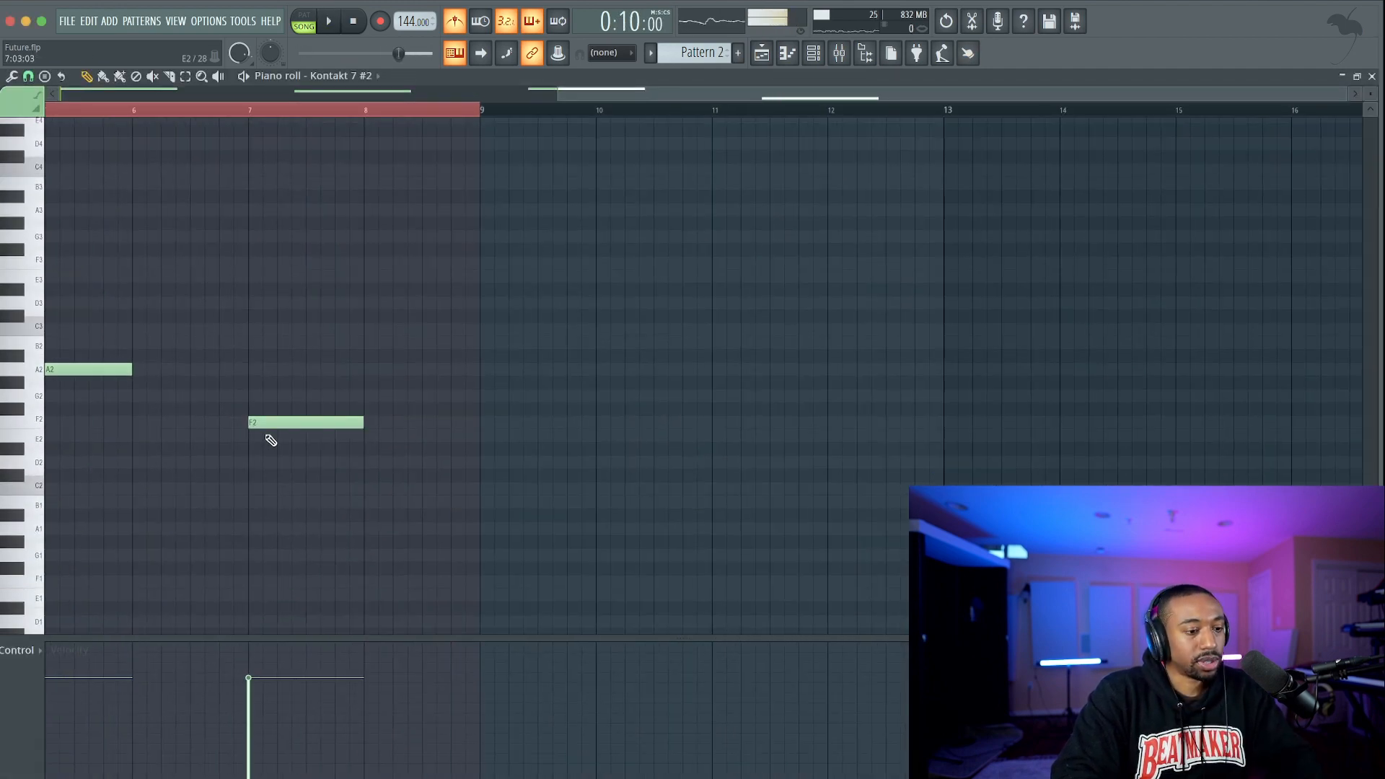
left_click_drag(266, 427, 268, 442)
key("space")
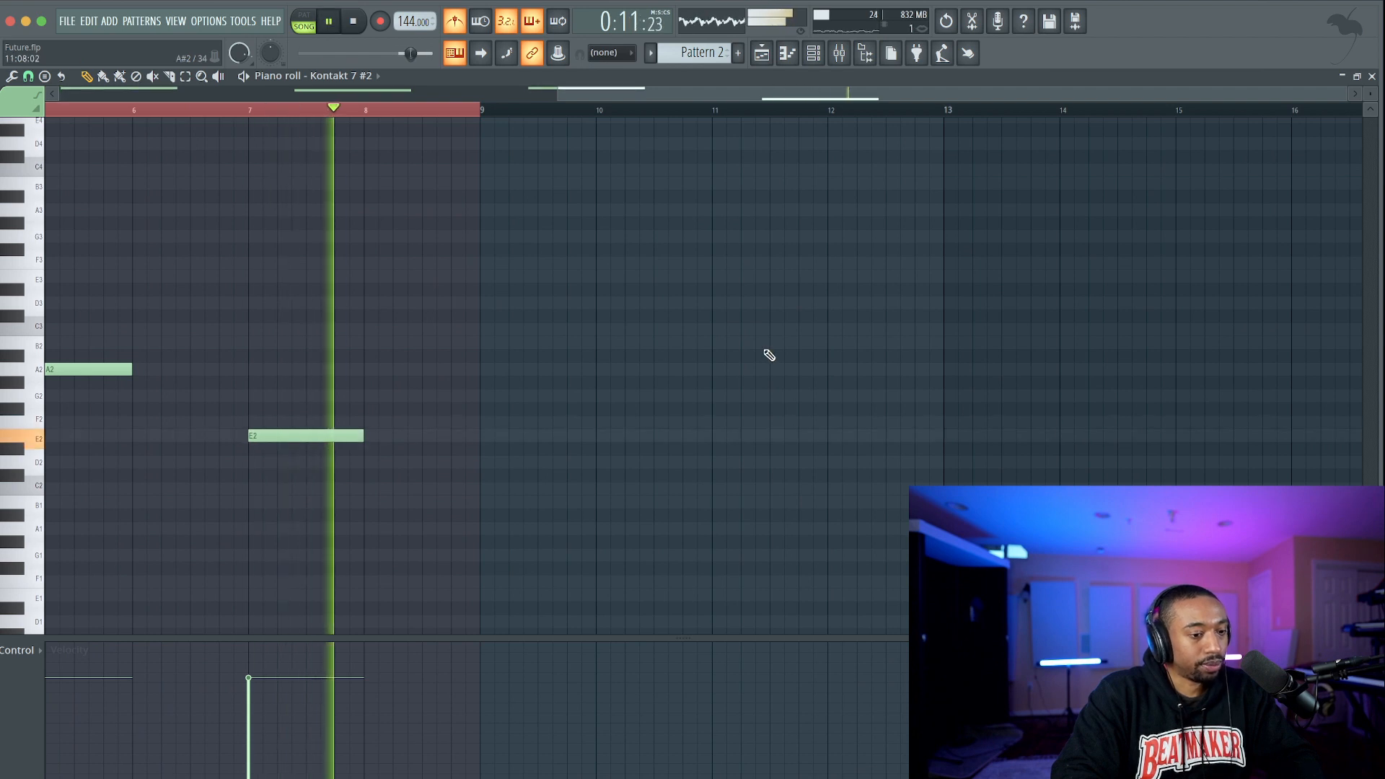
Return to the playlist and clear the time selection over bars 7 and 8.
key("F5")
left_click(690, 417, "super")
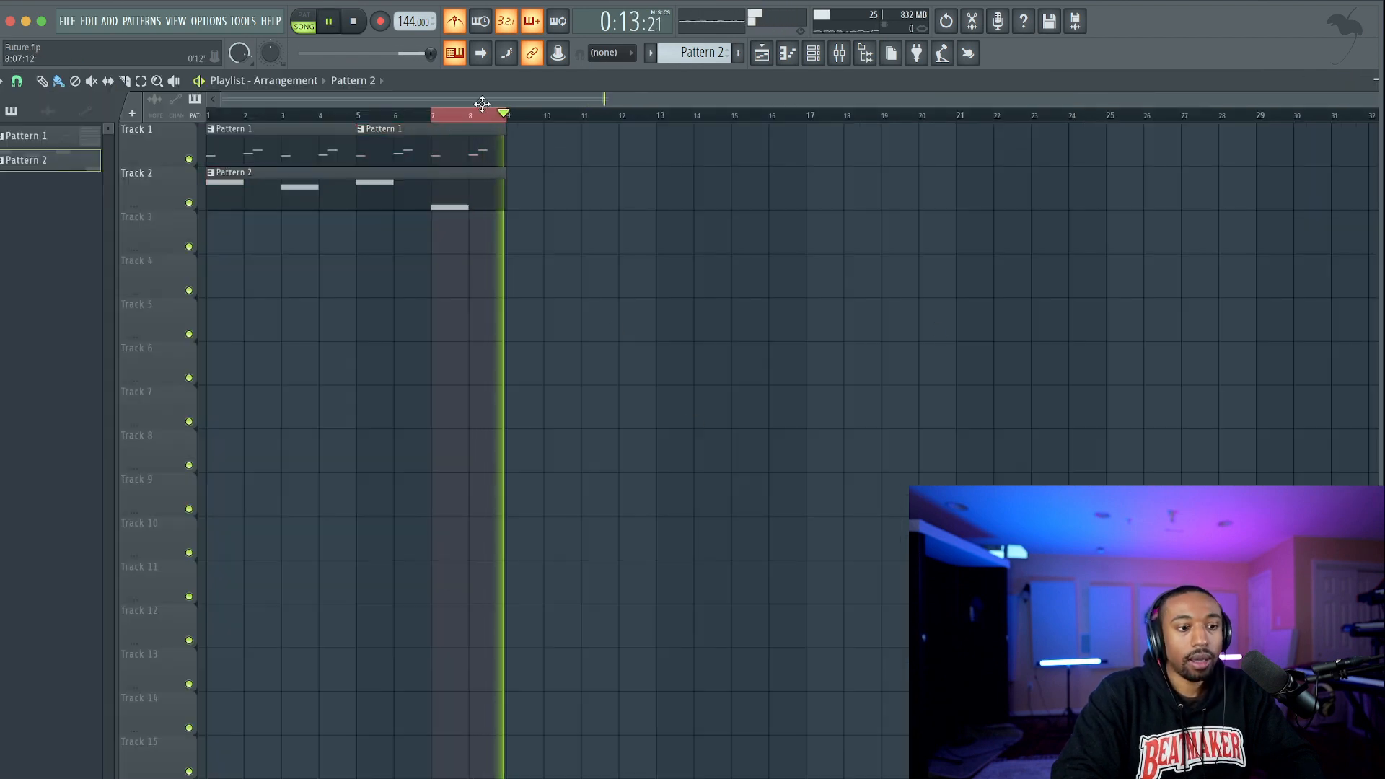
left_click(481, 115, "super")
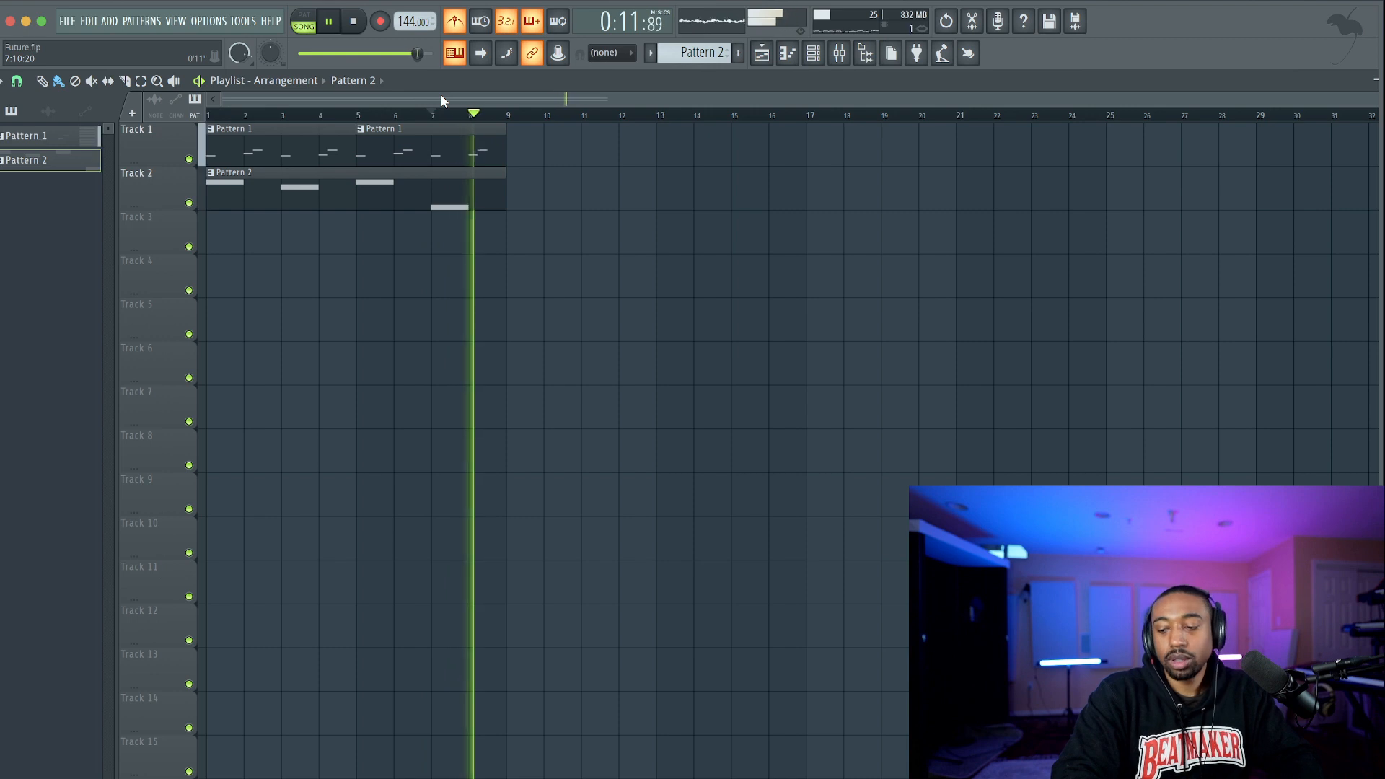
Stop playback and expand The Lunch77 Metro Boomin Drumkit inside the Lunch77 STS FULL PACK folder in the browser.
left_click(865, 53)
key("space")
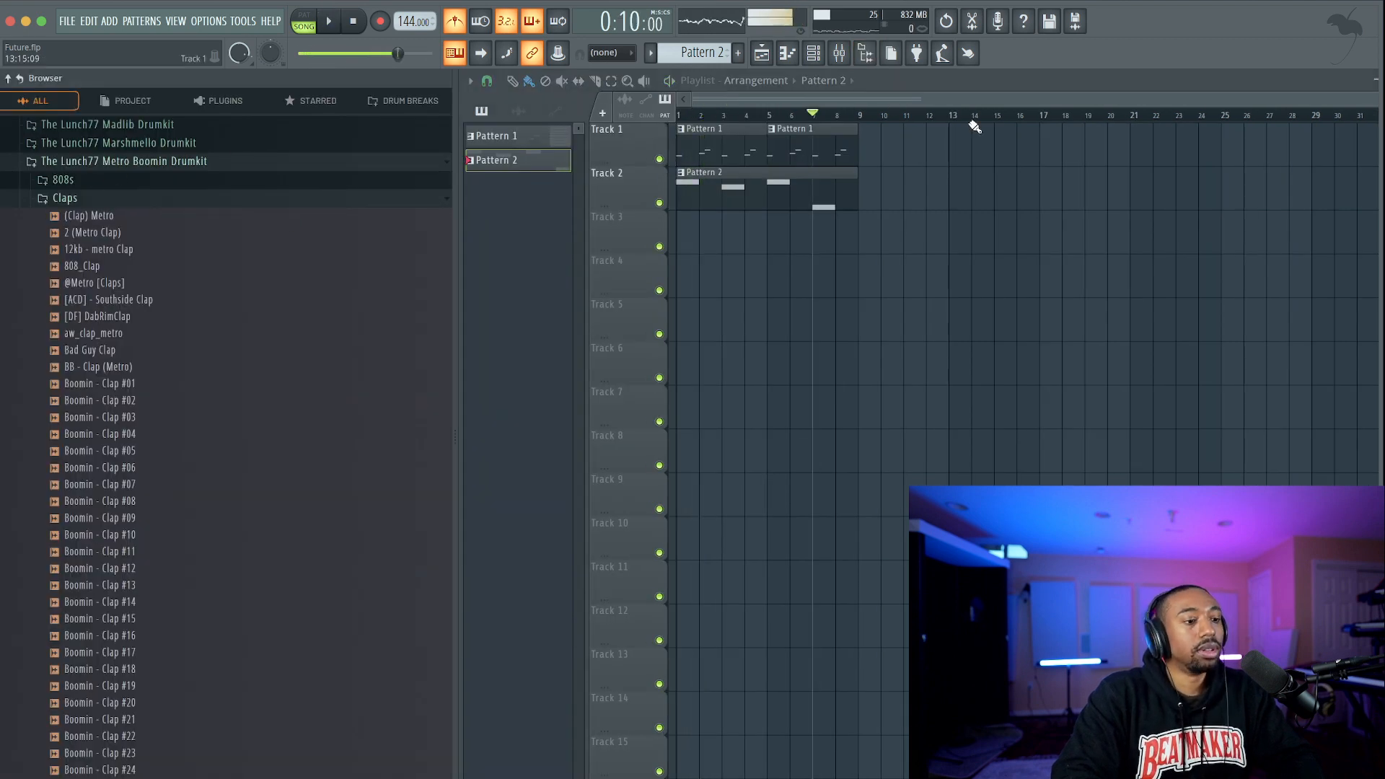
left_click(8, 78)
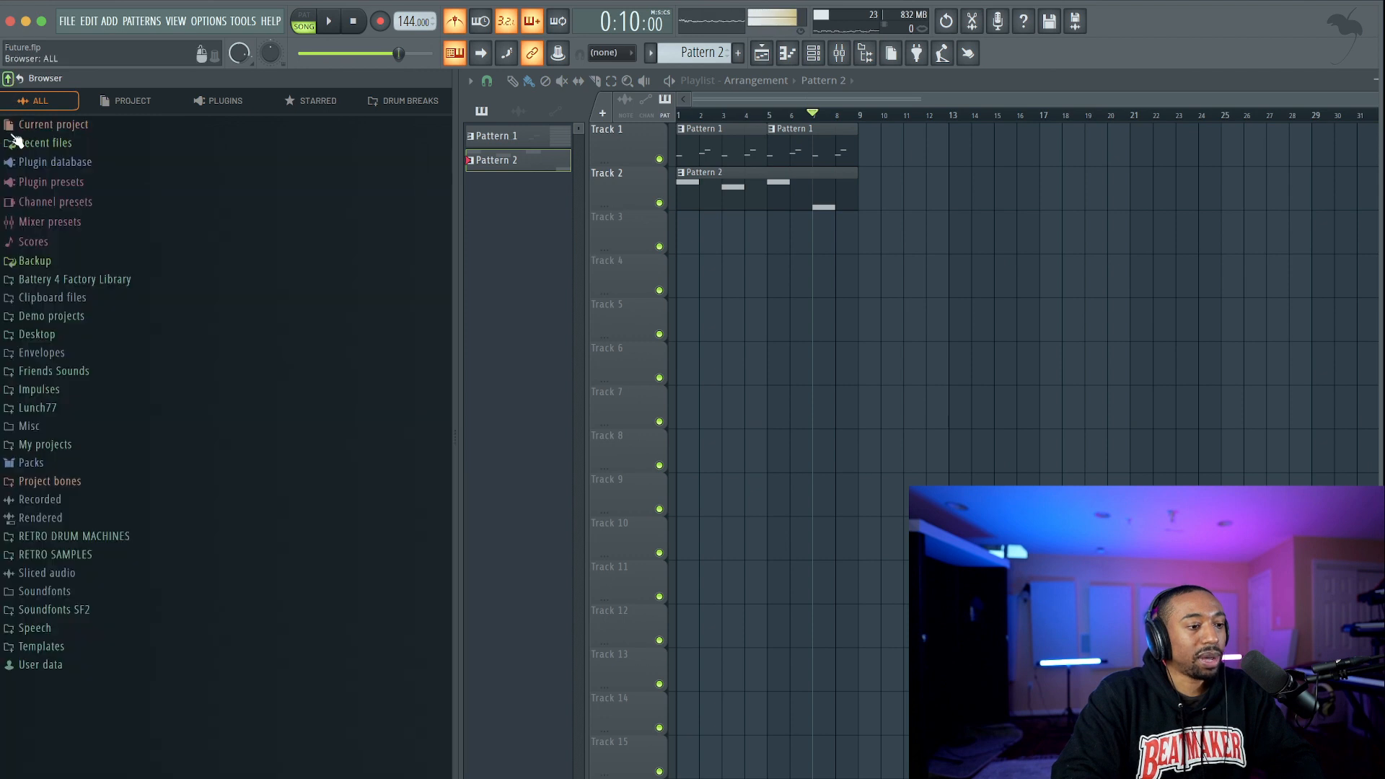
left_click(79, 408)
left_click(109, 427)
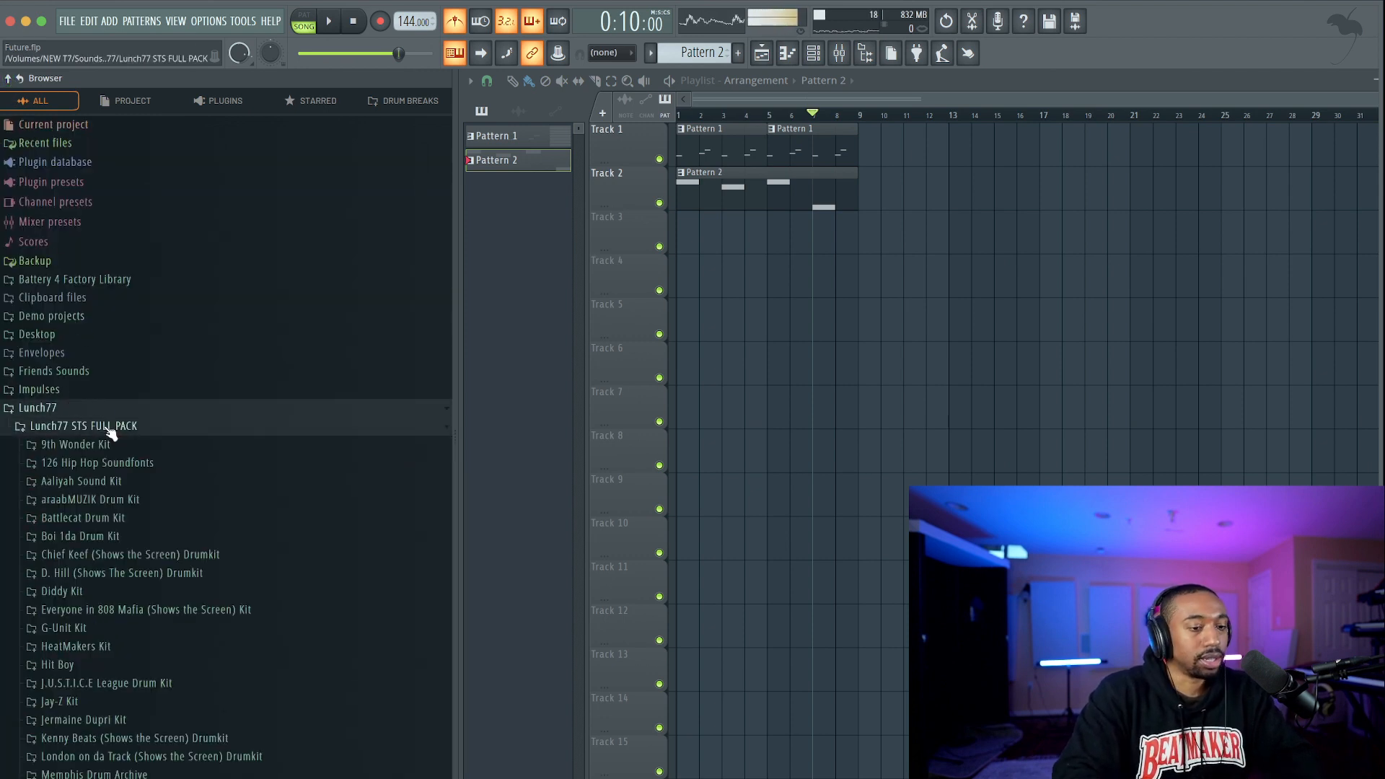
scroll(144, 458, "down", 5)
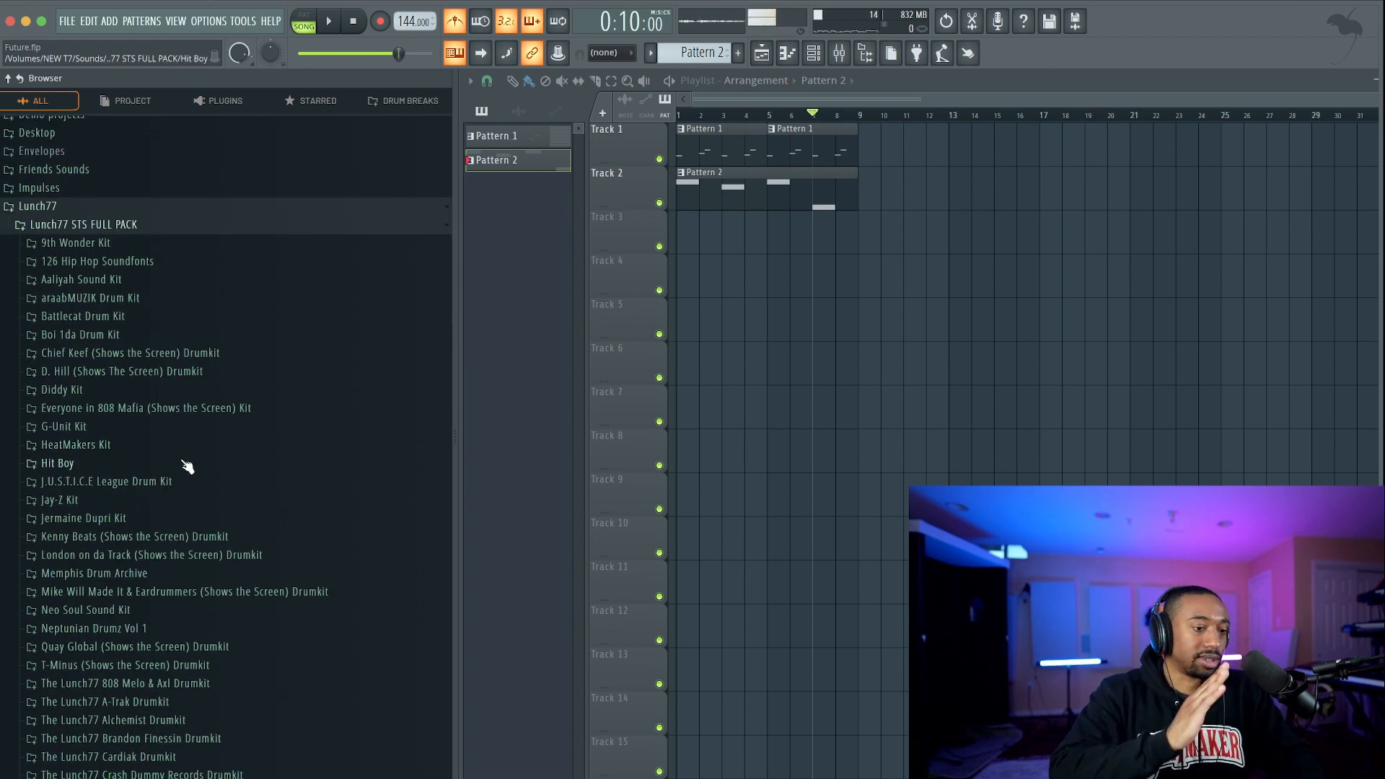
scroll(186, 467, "down", 6)
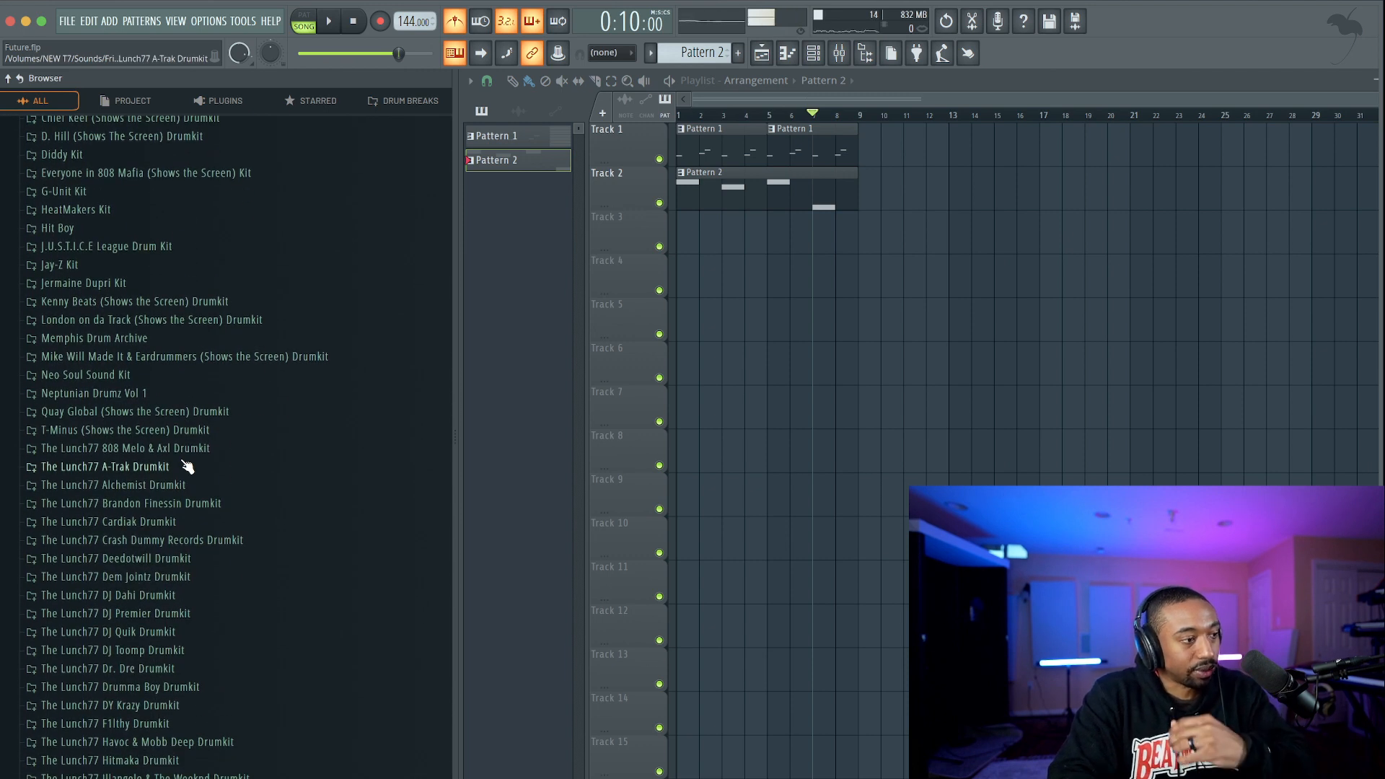
scroll(186, 466, "down", 3)
scroll(188, 469, "down", 8)
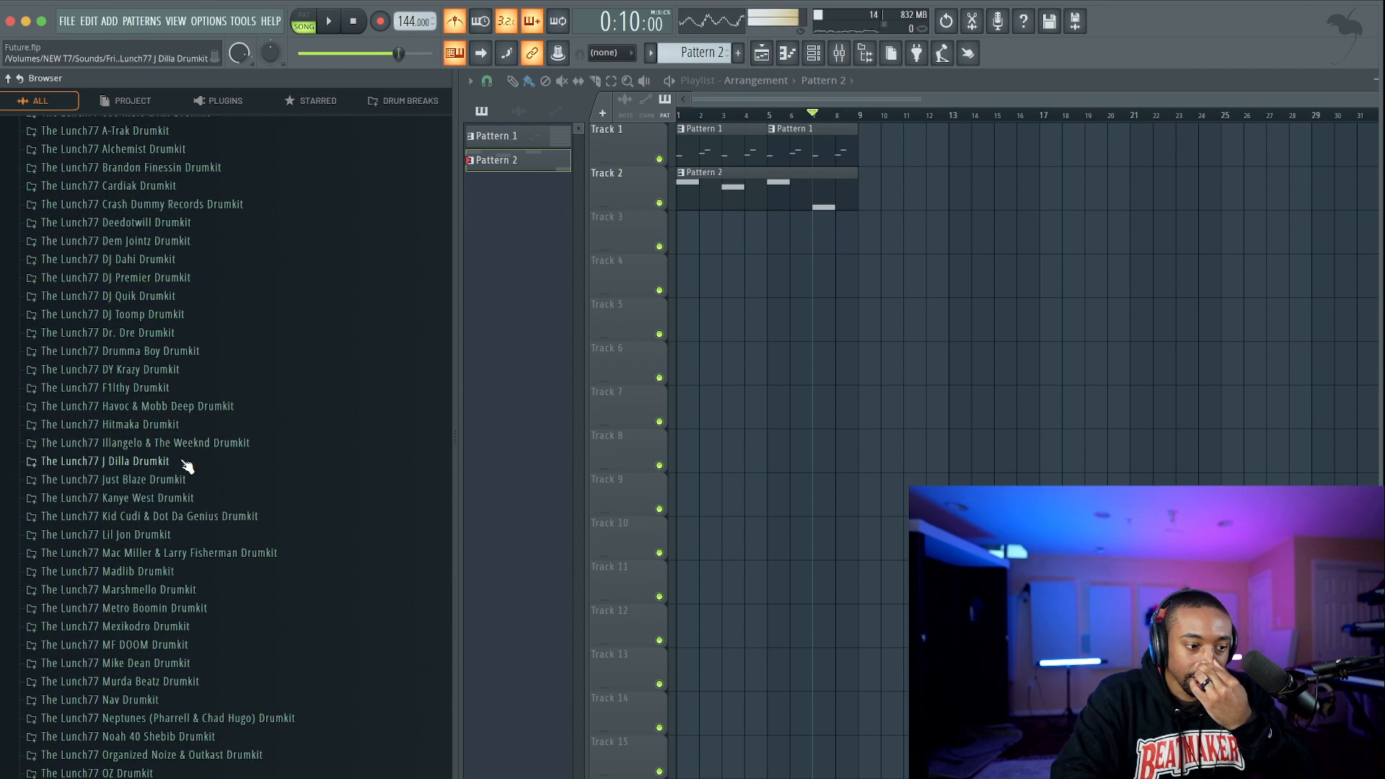
left_click(204, 543)
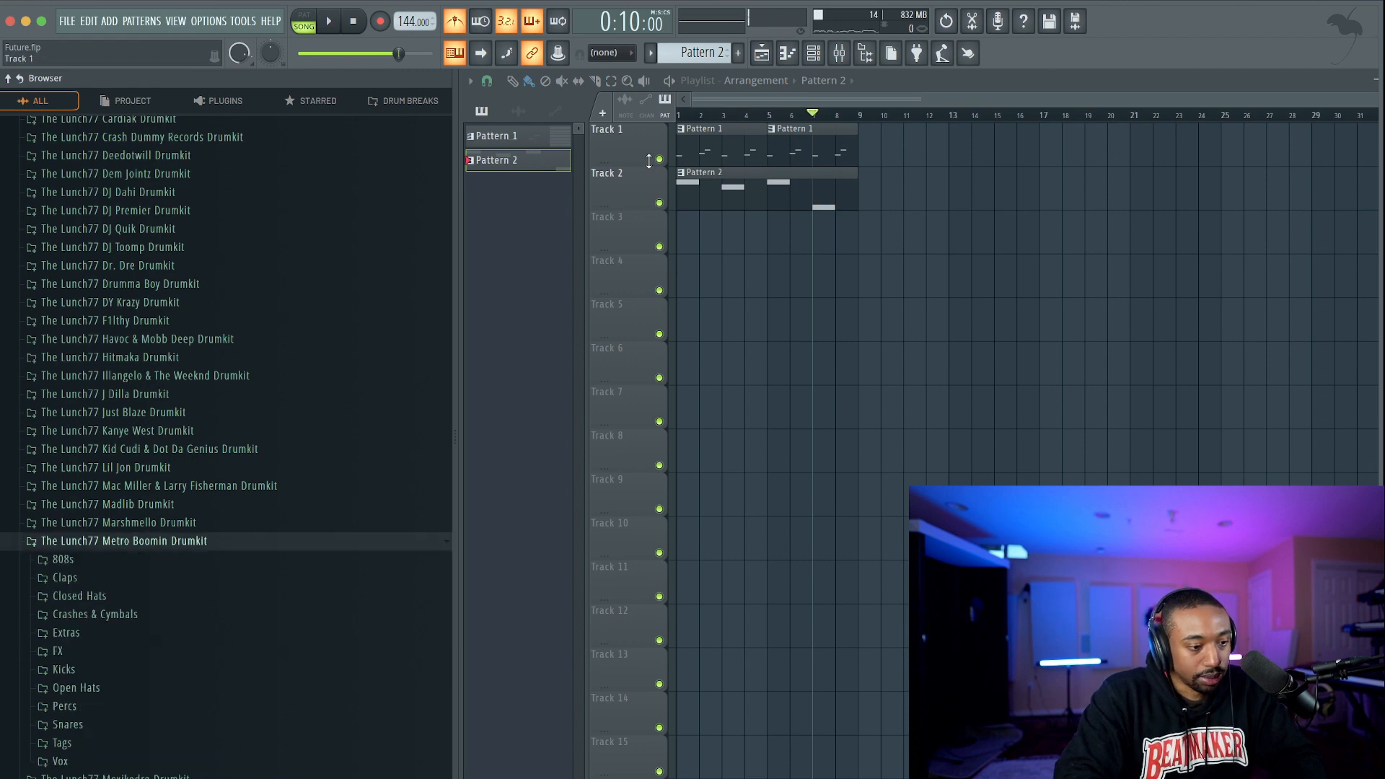
Show the channel rack with the empty Pattern 3 selected and open the Metro Boomin drumkit's Snares folder.
left_click(817, 53)
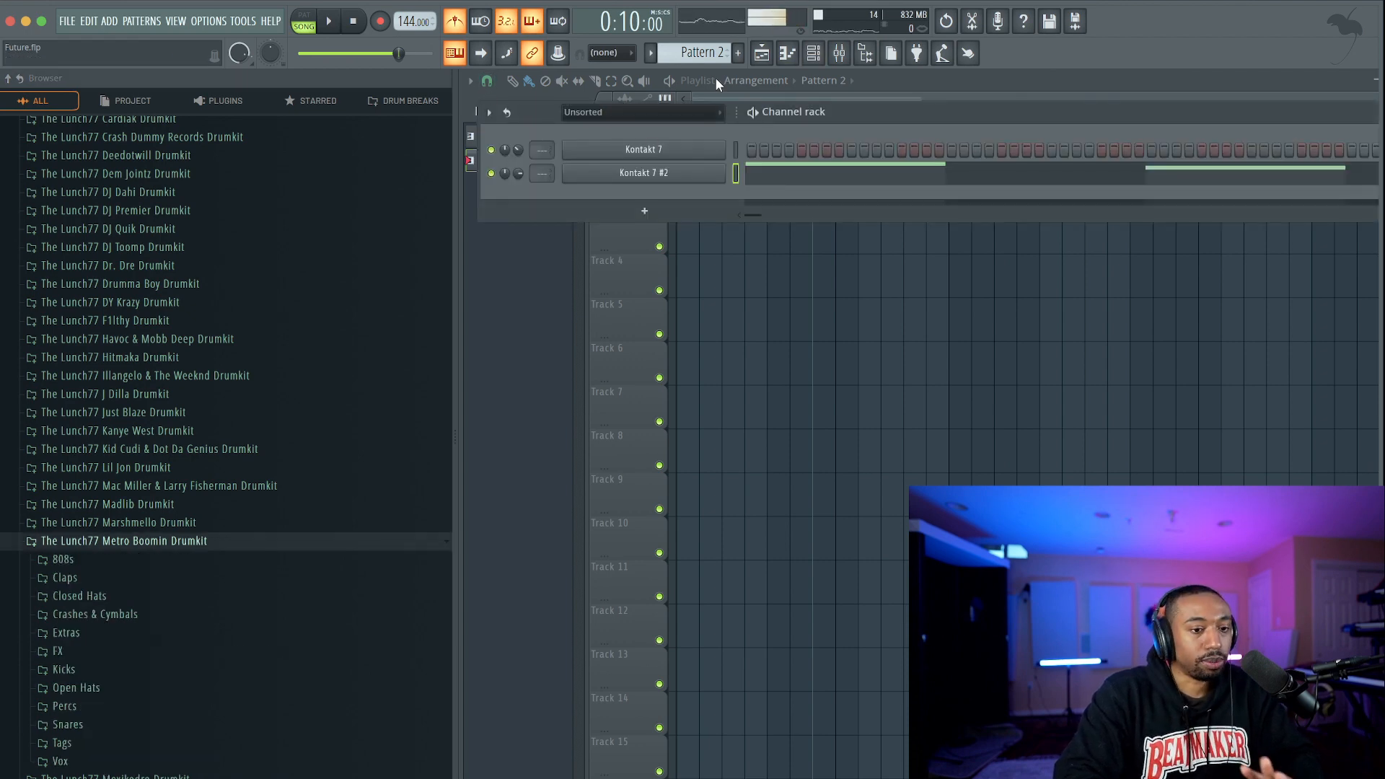
scroll(693, 52, "down", 1)
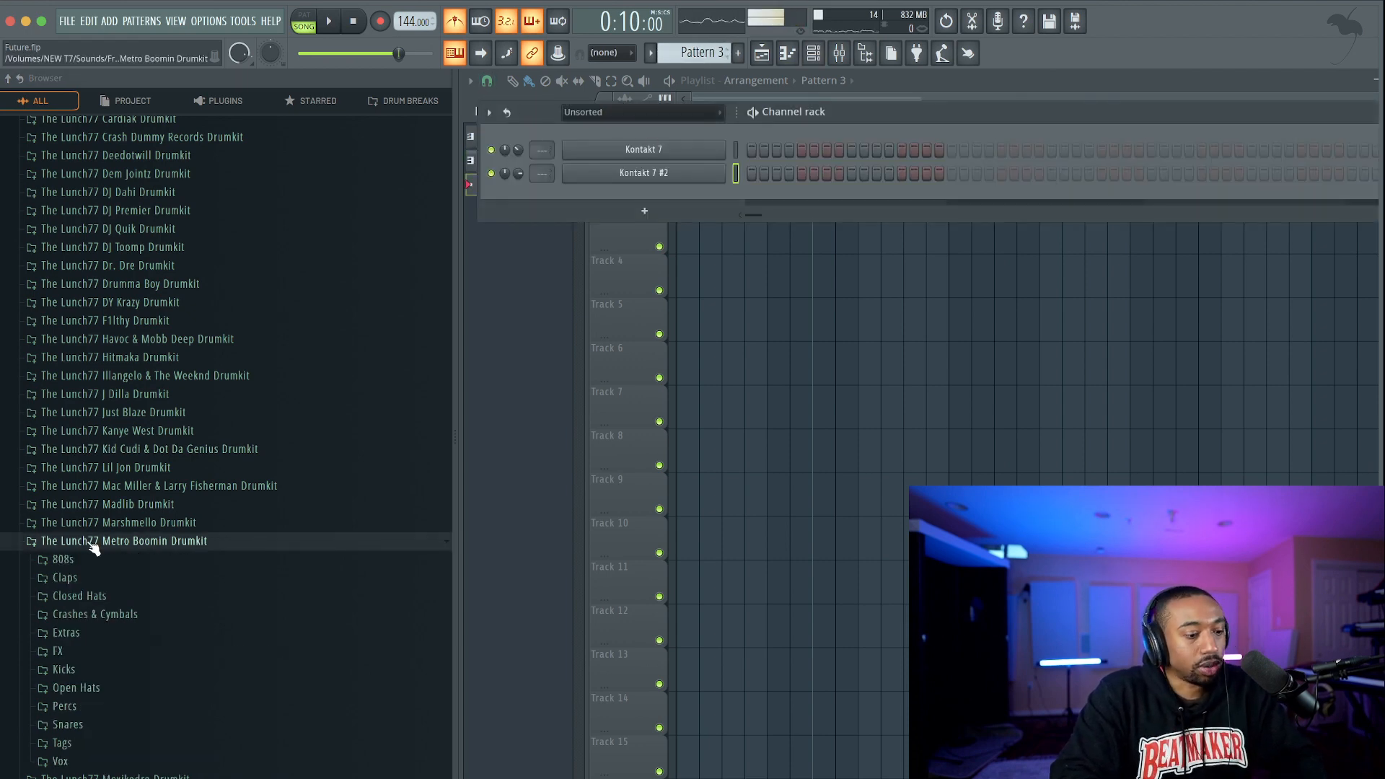
scroll(93, 549, "down", 4)
left_click(83, 590)
left_click(117, 411)
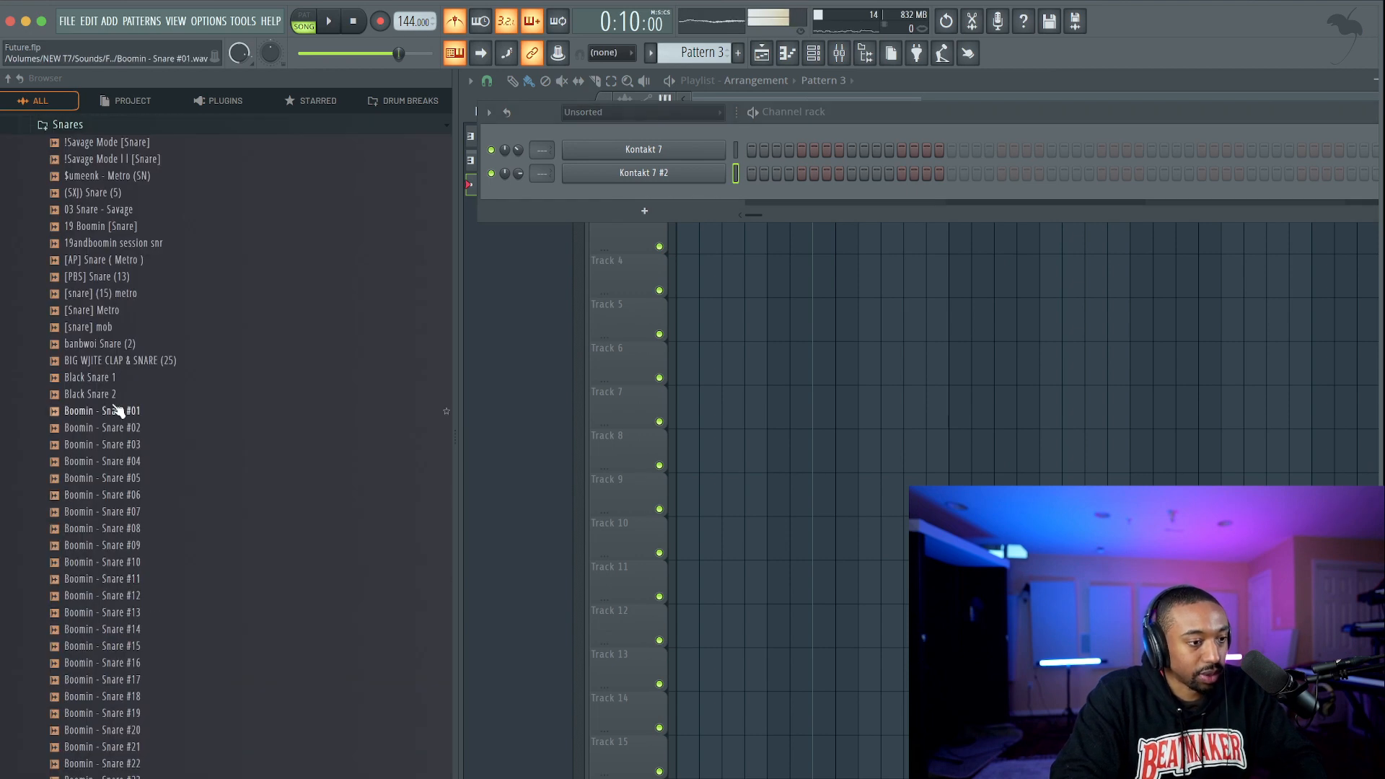
Audition snares over the arrangement playback and load 19 Boomin [Snare] into a new channel.
key("space")
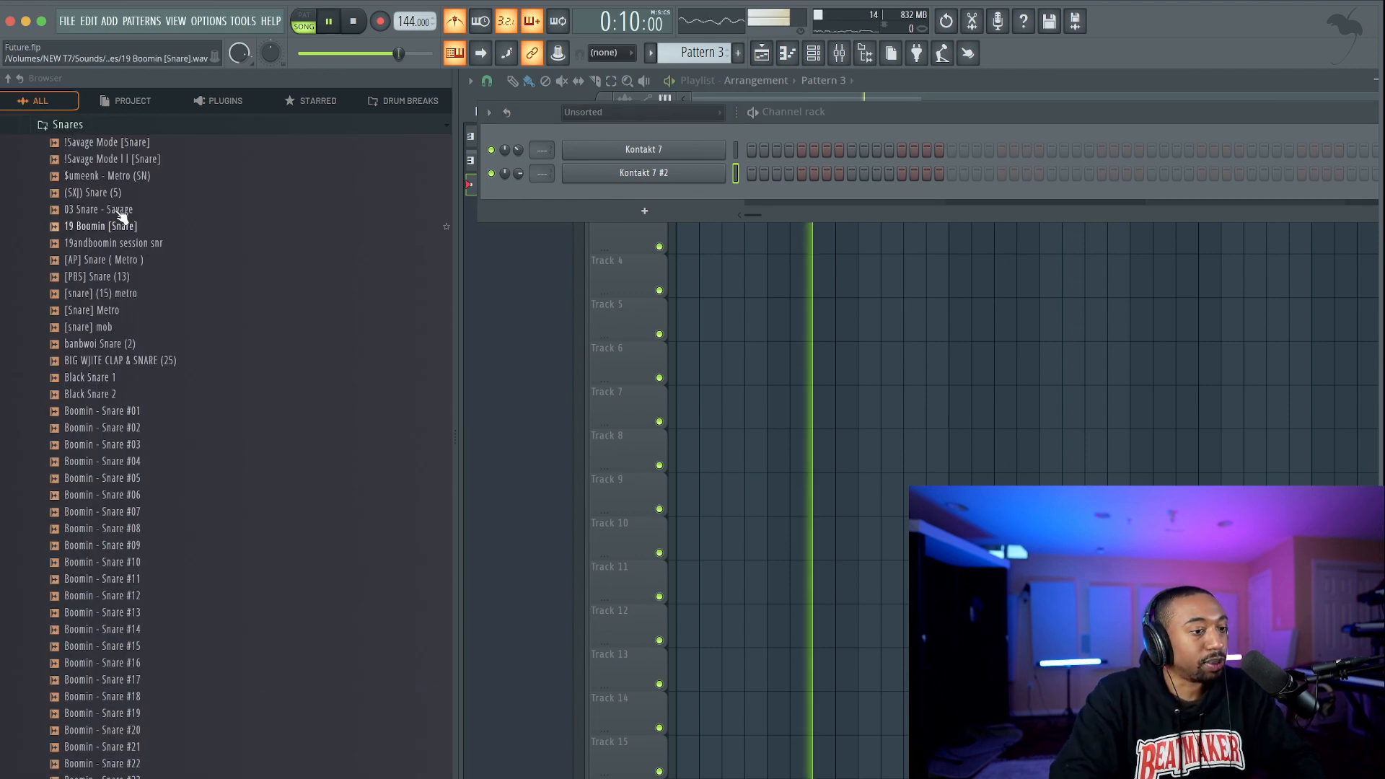
left_click(144, 143)
left_click(145, 176)
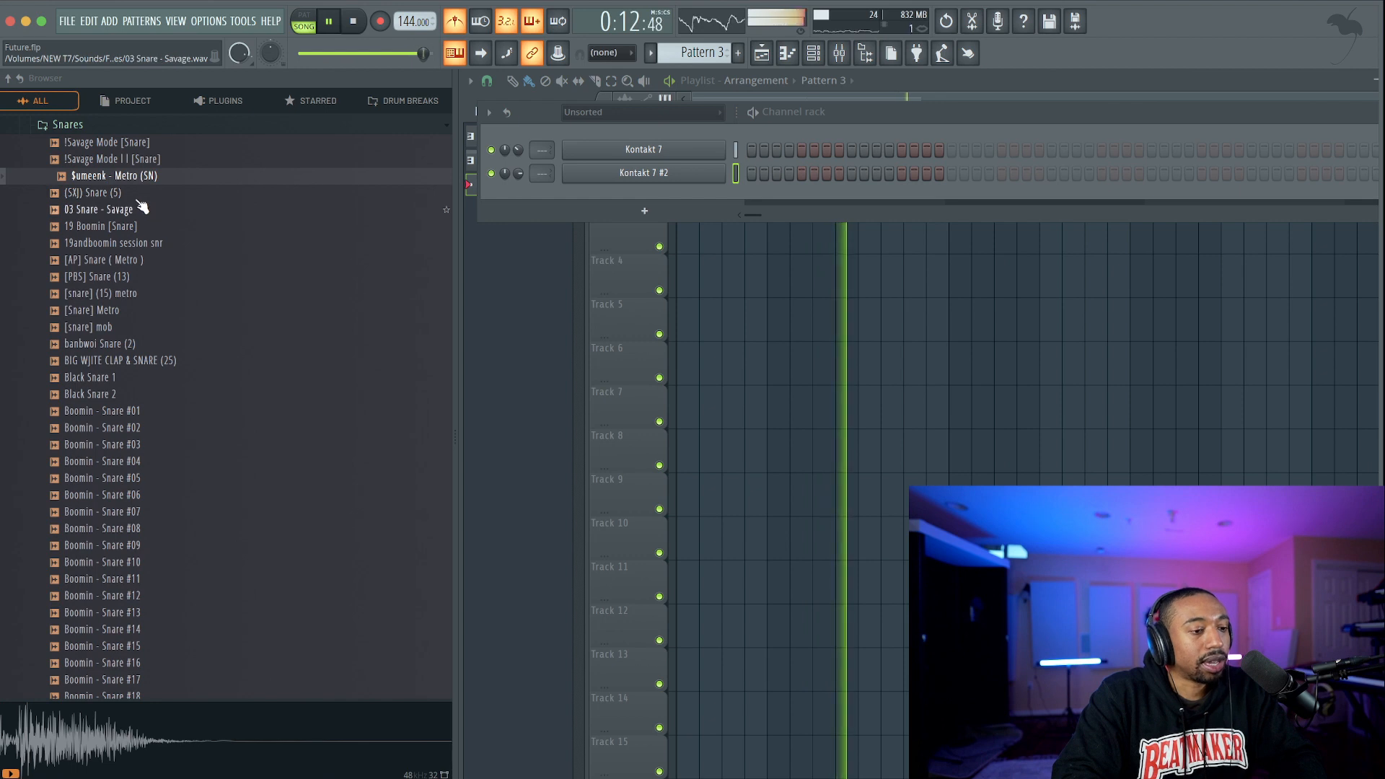
left_click(146, 193)
left_click(147, 210)
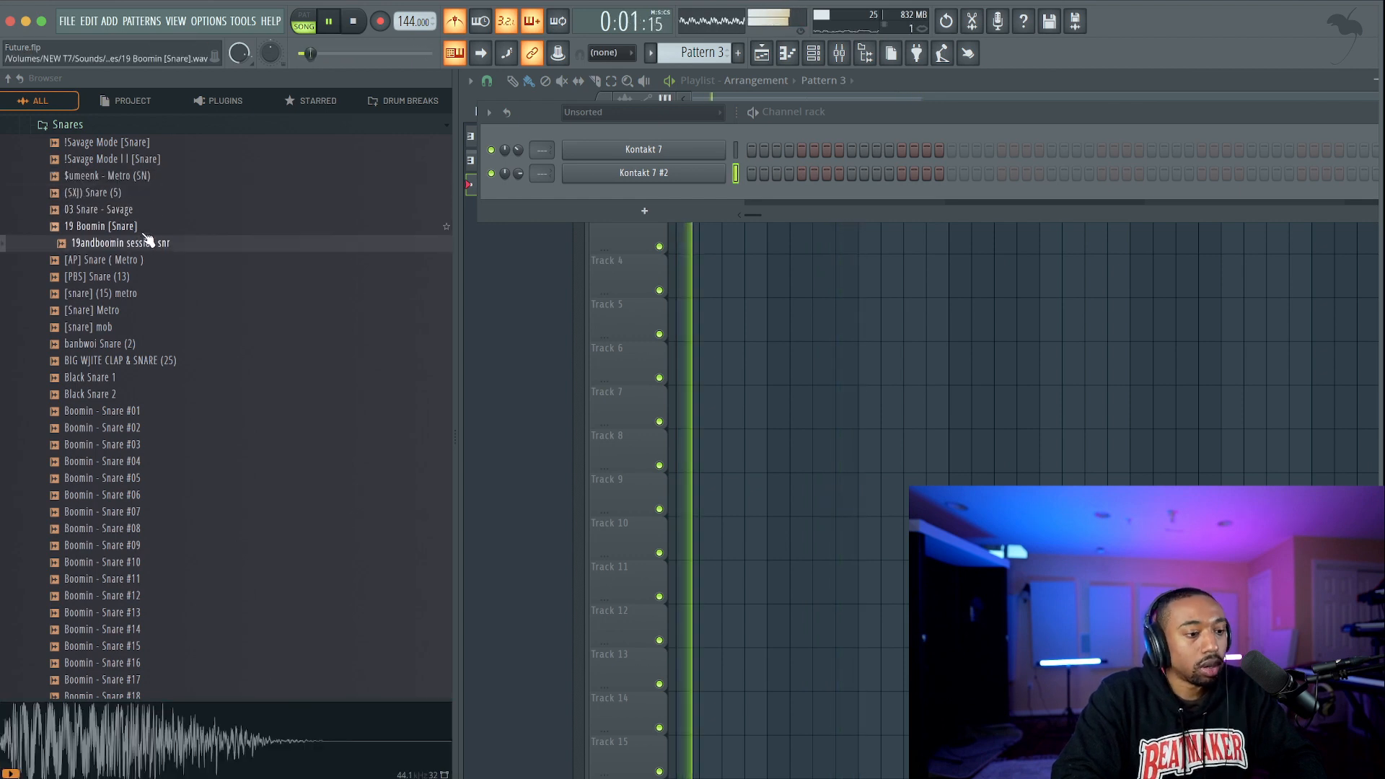
left_click(147, 228)
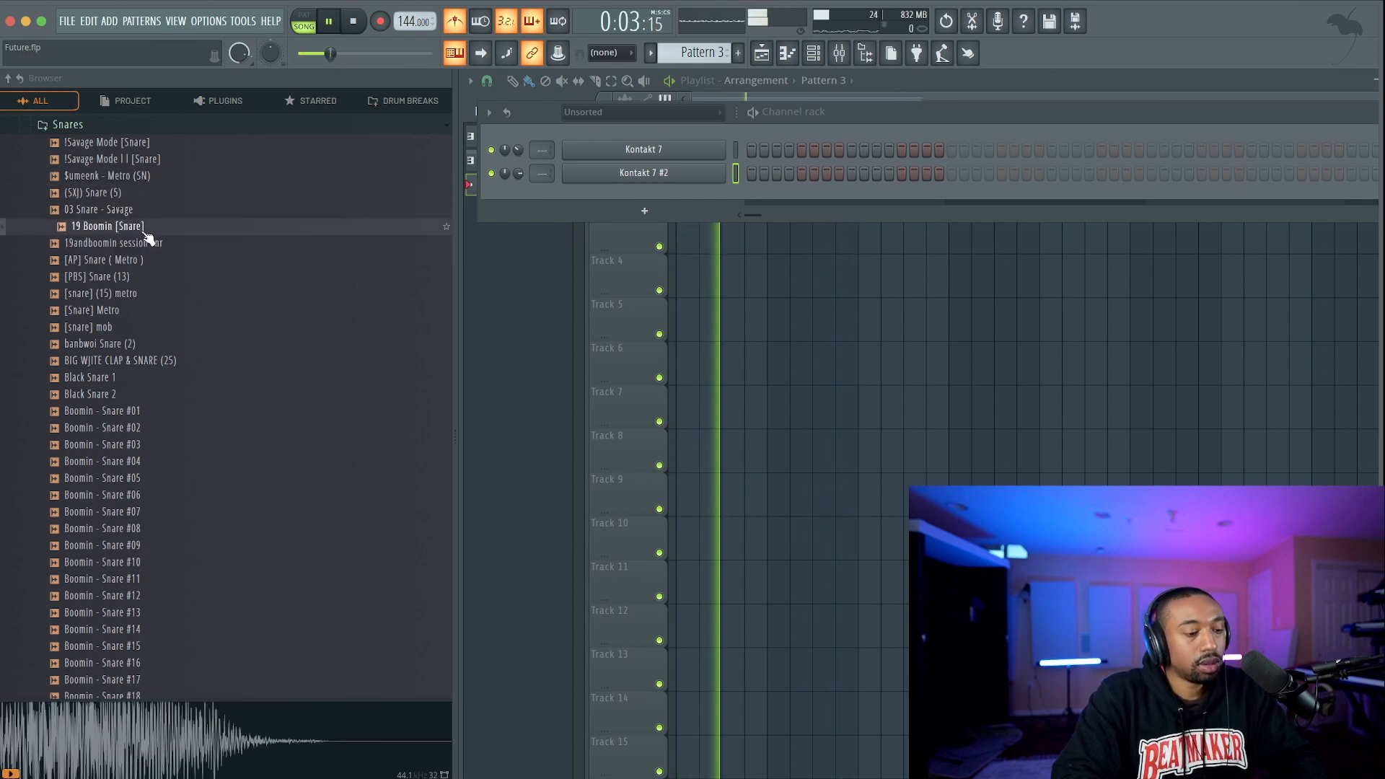
right_click(143, 236)
left_click(162, 256)
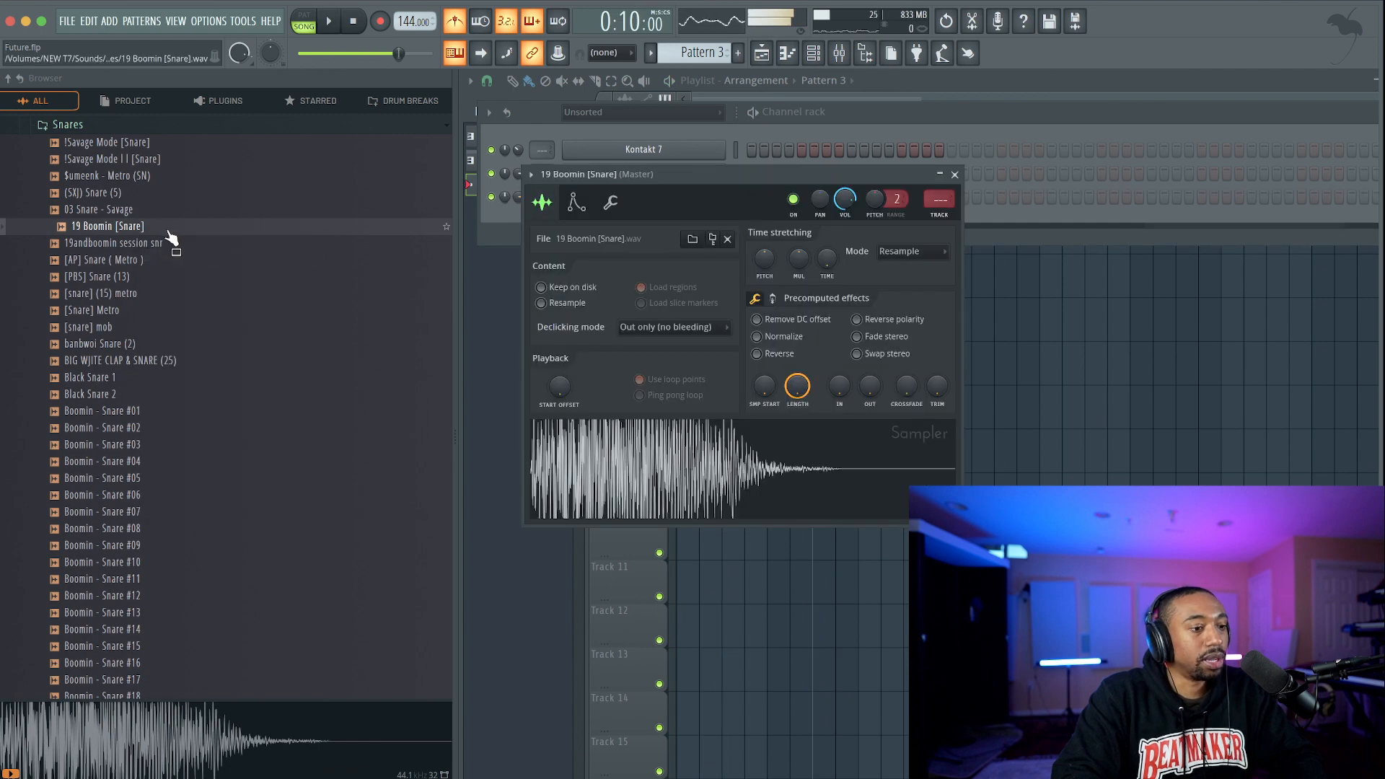
Audition [AP] Snare ( Metro ) against the arrangement and load it into a new channel.
right_click(165, 245)
left_click(141, 262)
left_click(137, 261)
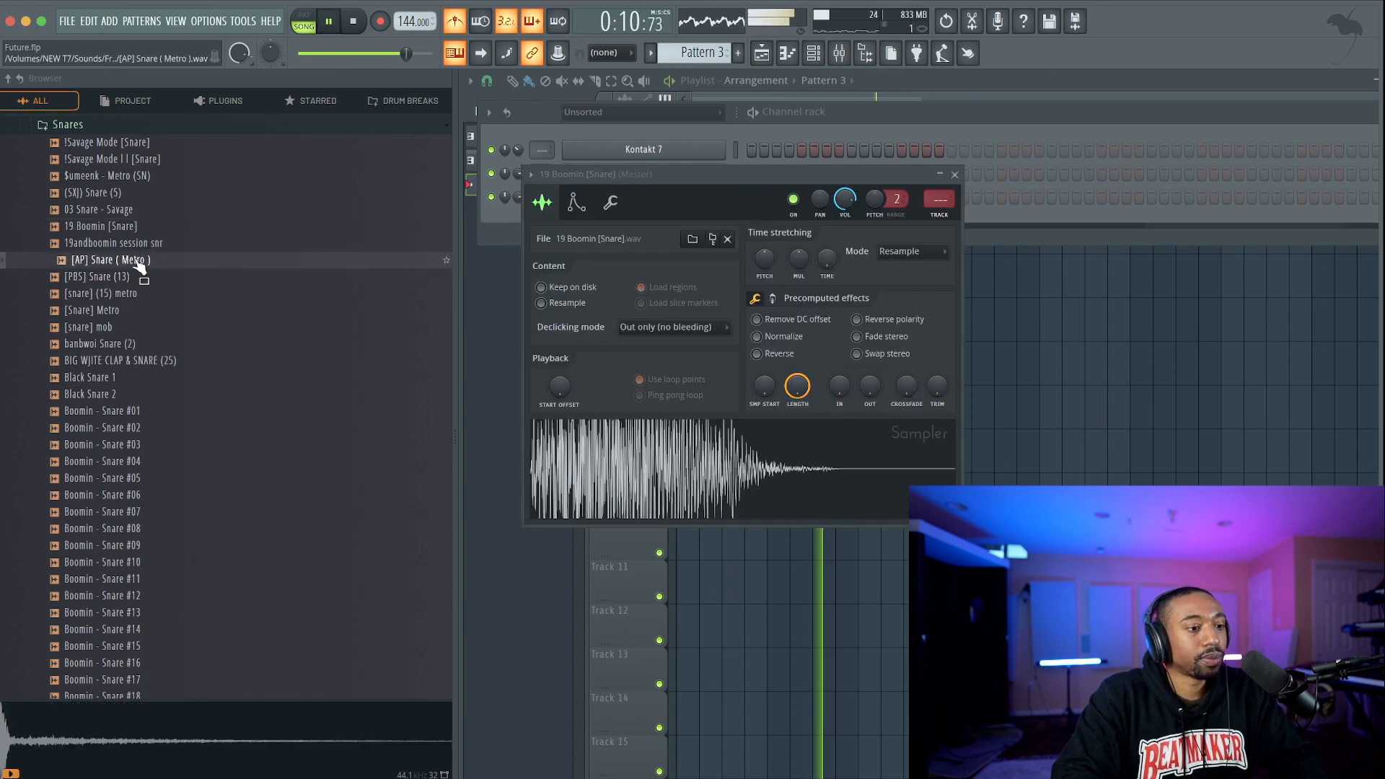
right_click(137, 262)
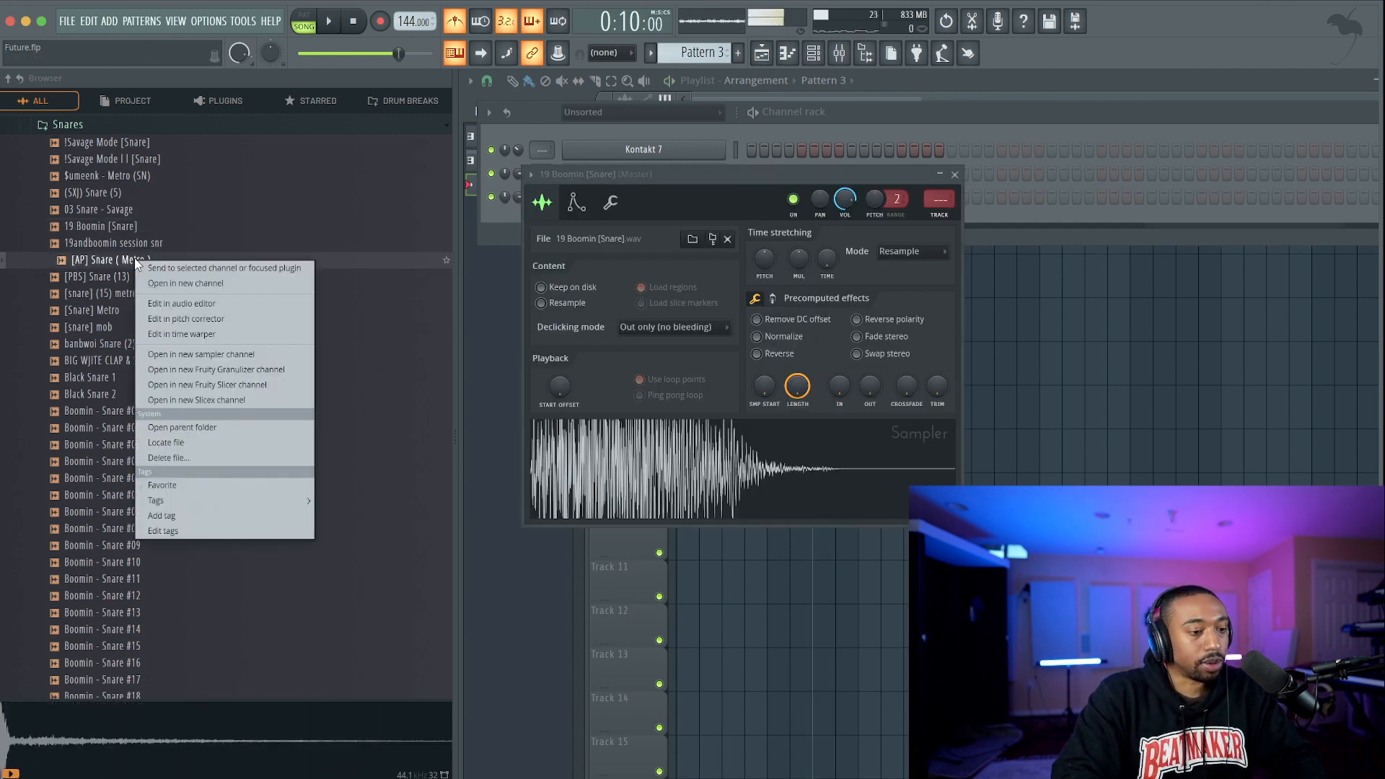
left_click(170, 277)
Close the Snares folder and look through the Metro Boomin drumkit's Kicks folder.
left_click(137, 126)
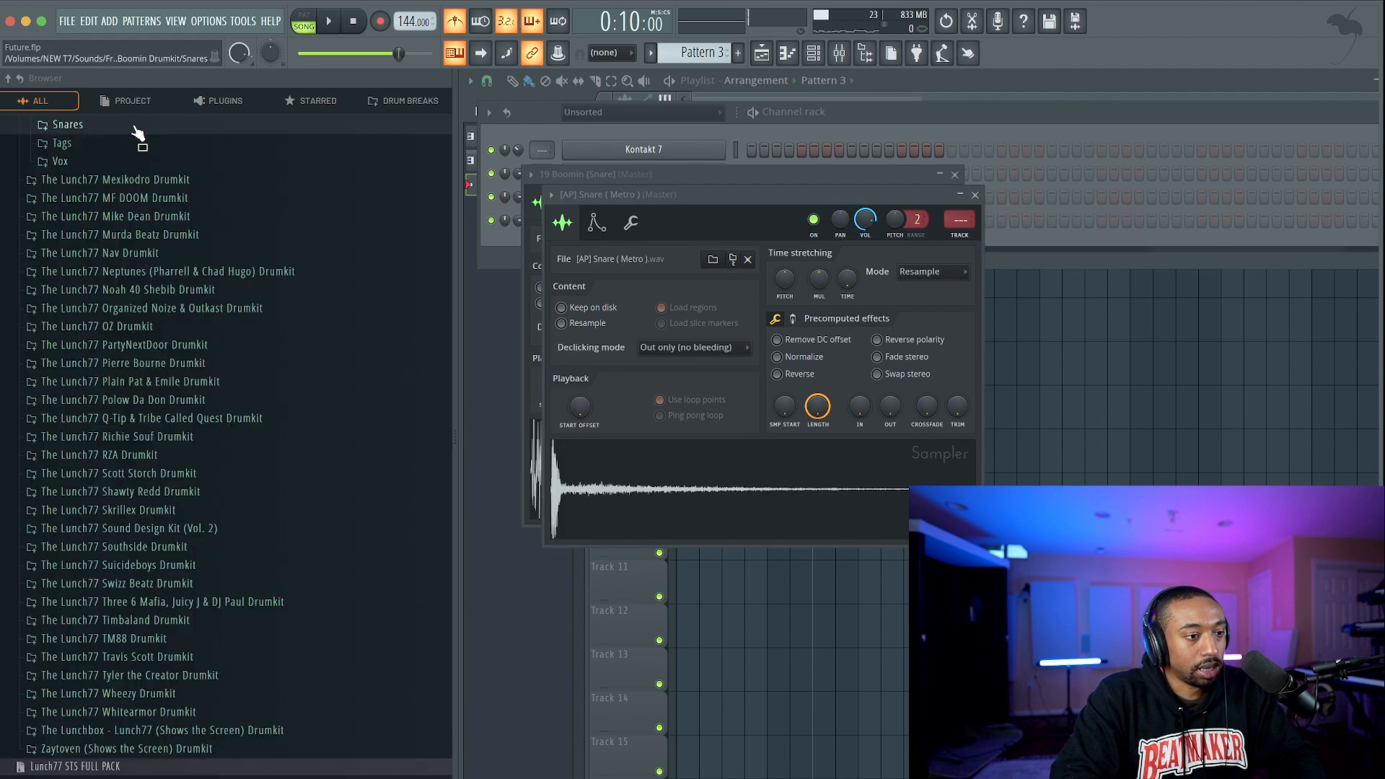
scroll(139, 132, "up", 1)
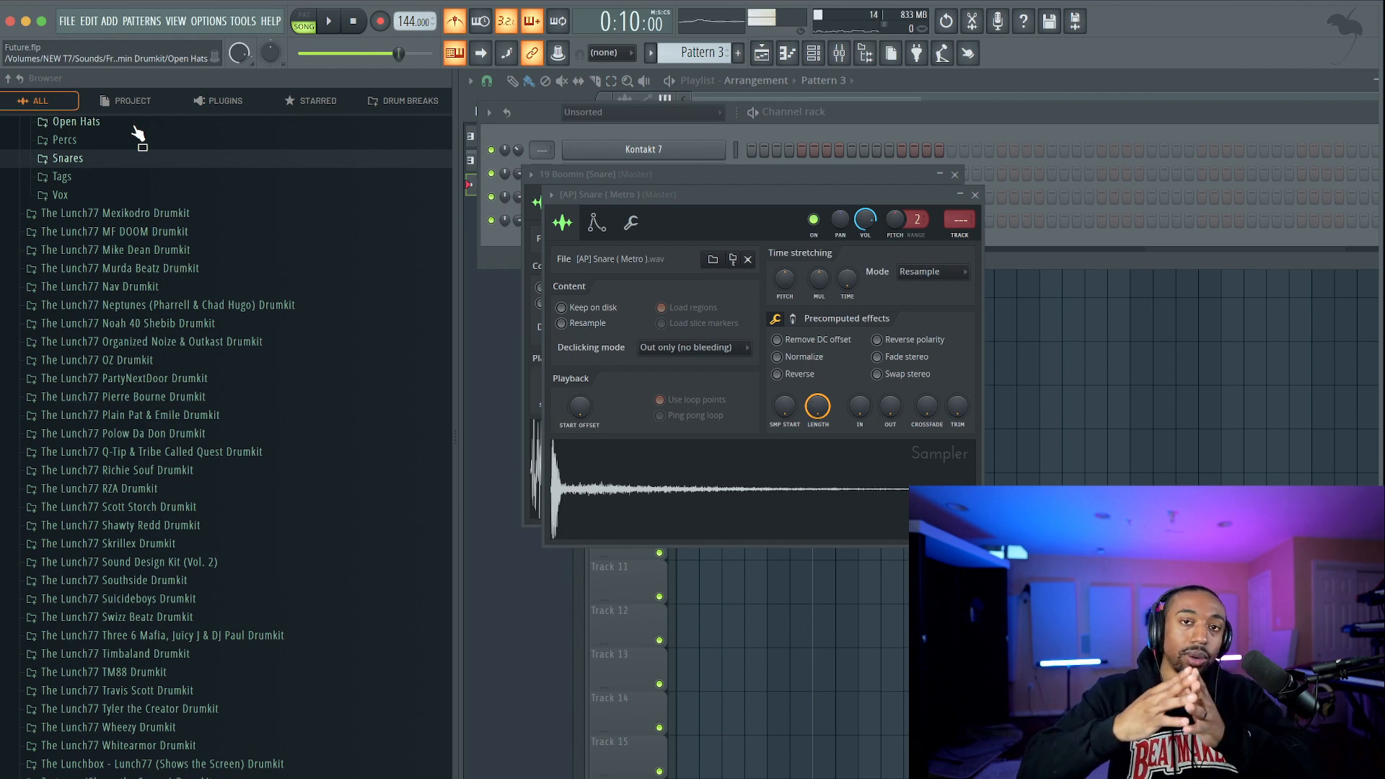
scroll(145, 220, "up", 2)
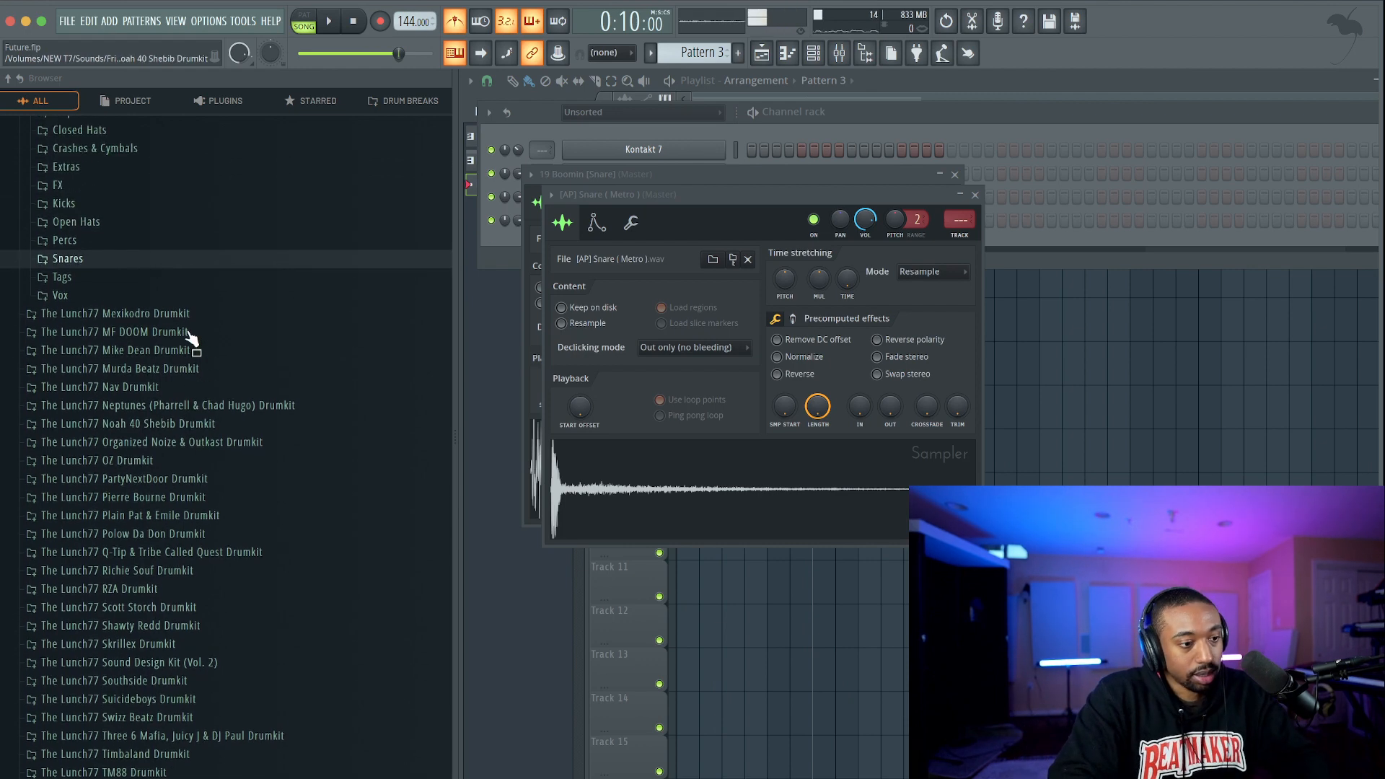
left_click(134, 204)
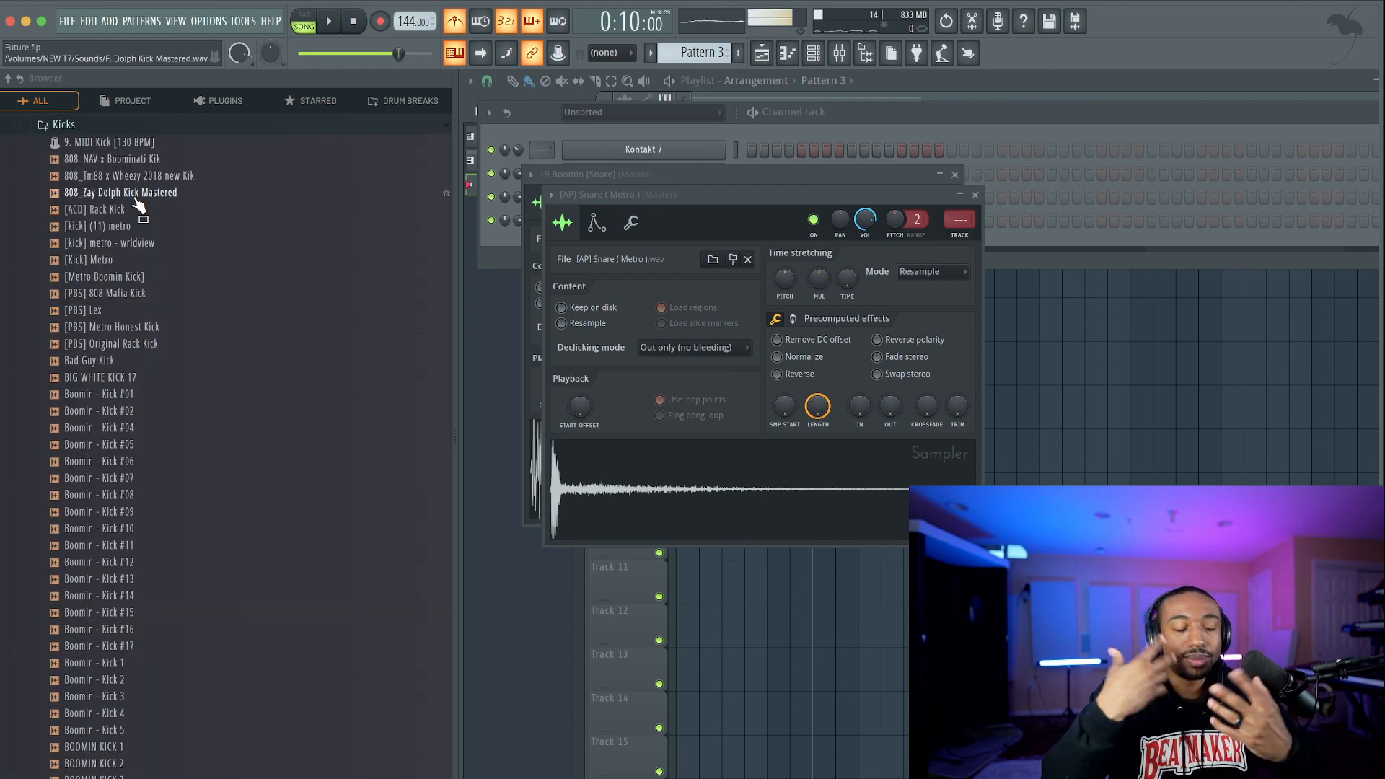
scroll(137, 203, "up", 3)
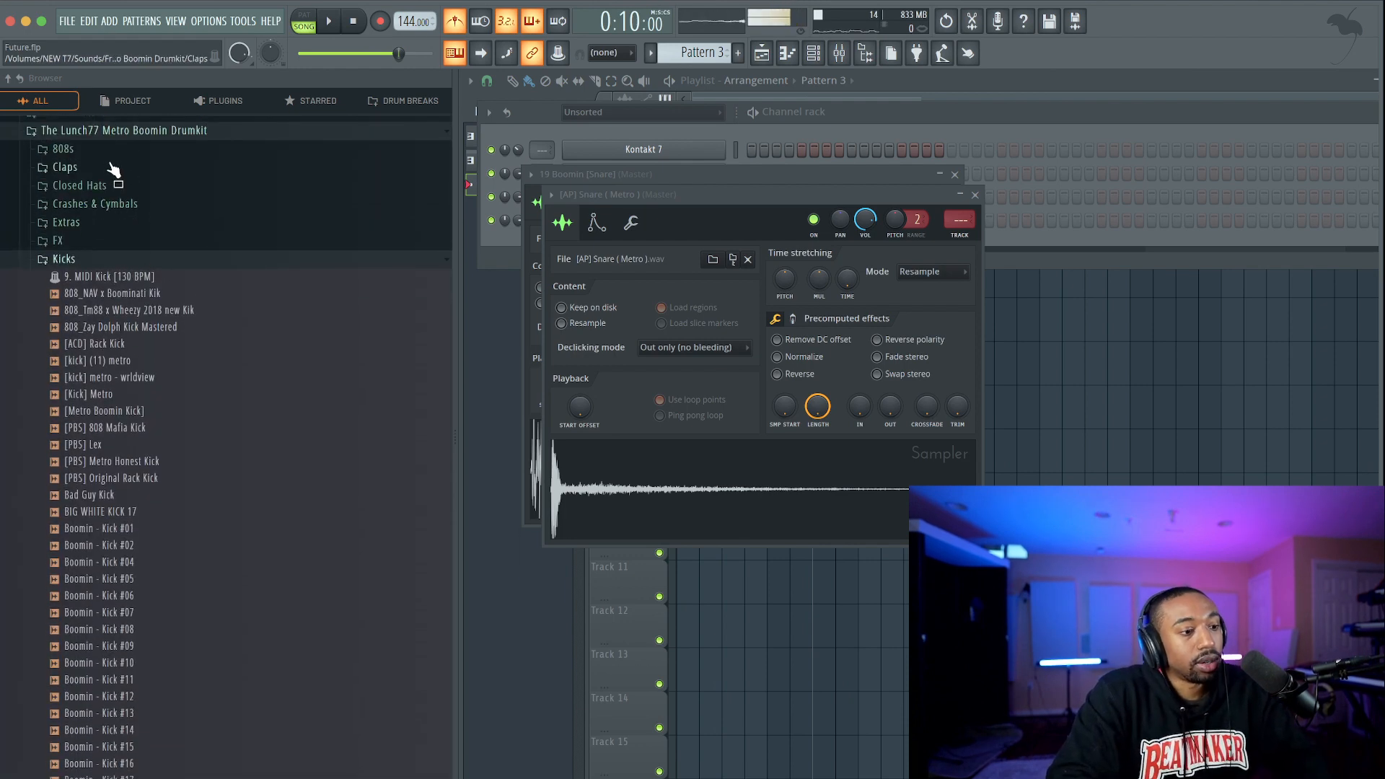
Audition samples from the drumkit's 808s folder over the playback and load 808 (21 Savage - X) into a new channel.
left_click(111, 153)
key("space")
left_click(136, 226)
left_click(136, 243)
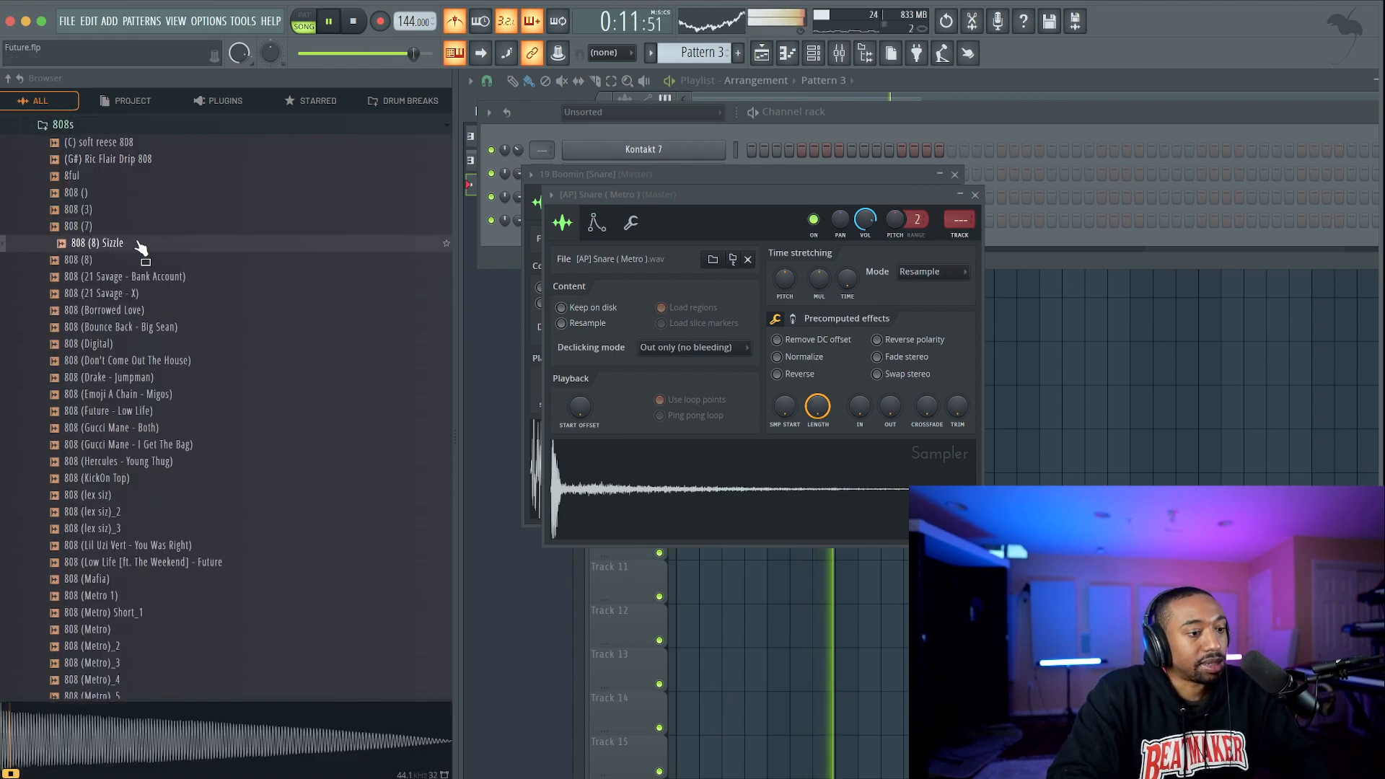
left_click(137, 277)
left_click(140, 294)
left_click(139, 309)
left_click(138, 296)
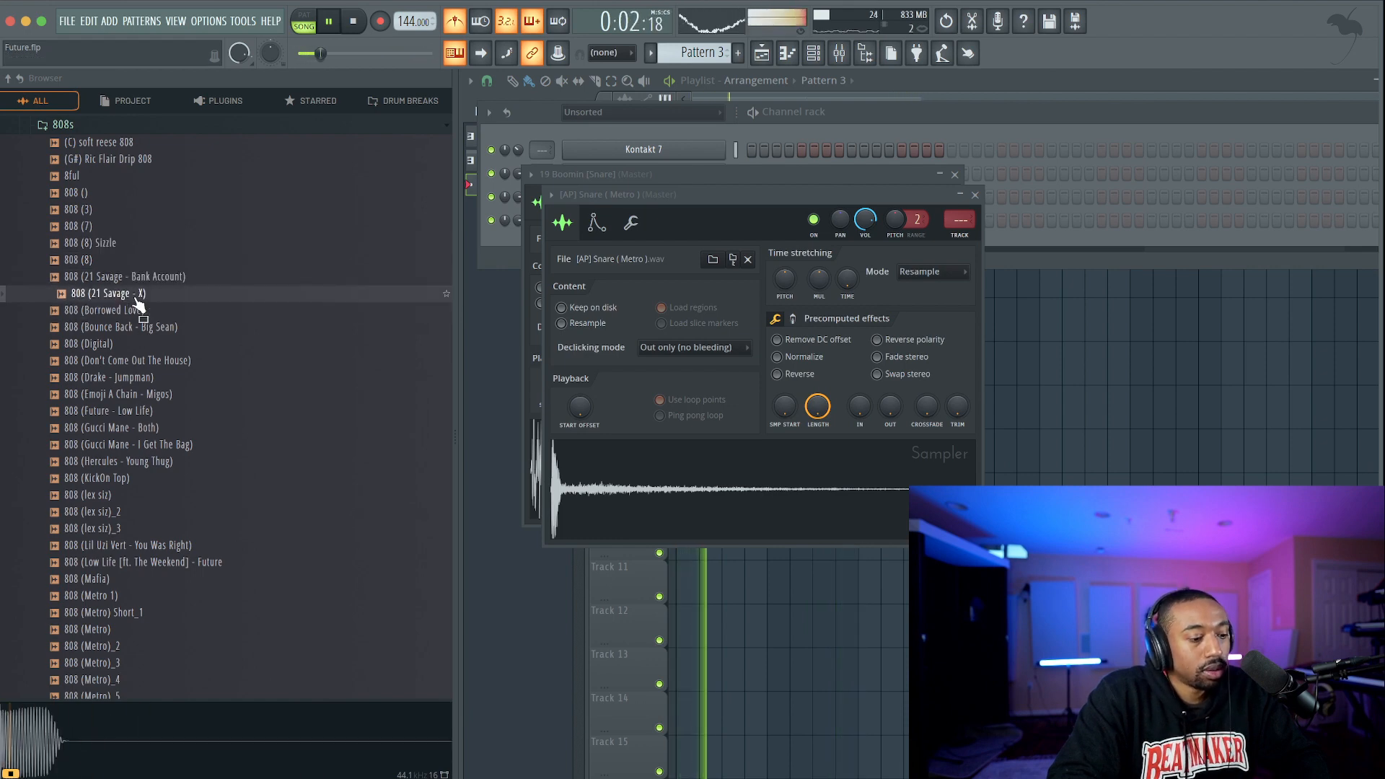
key("space")
right_click(137, 298)
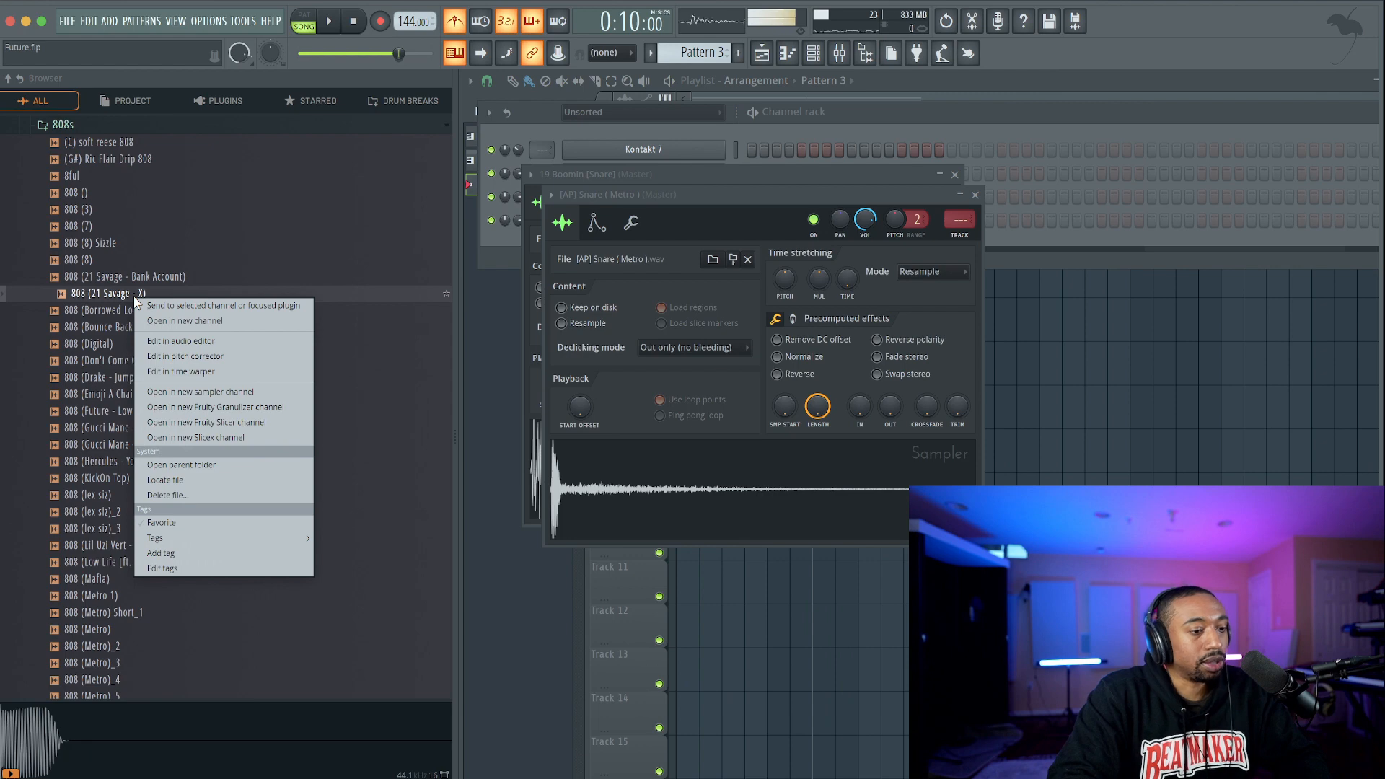
left_click(167, 321)
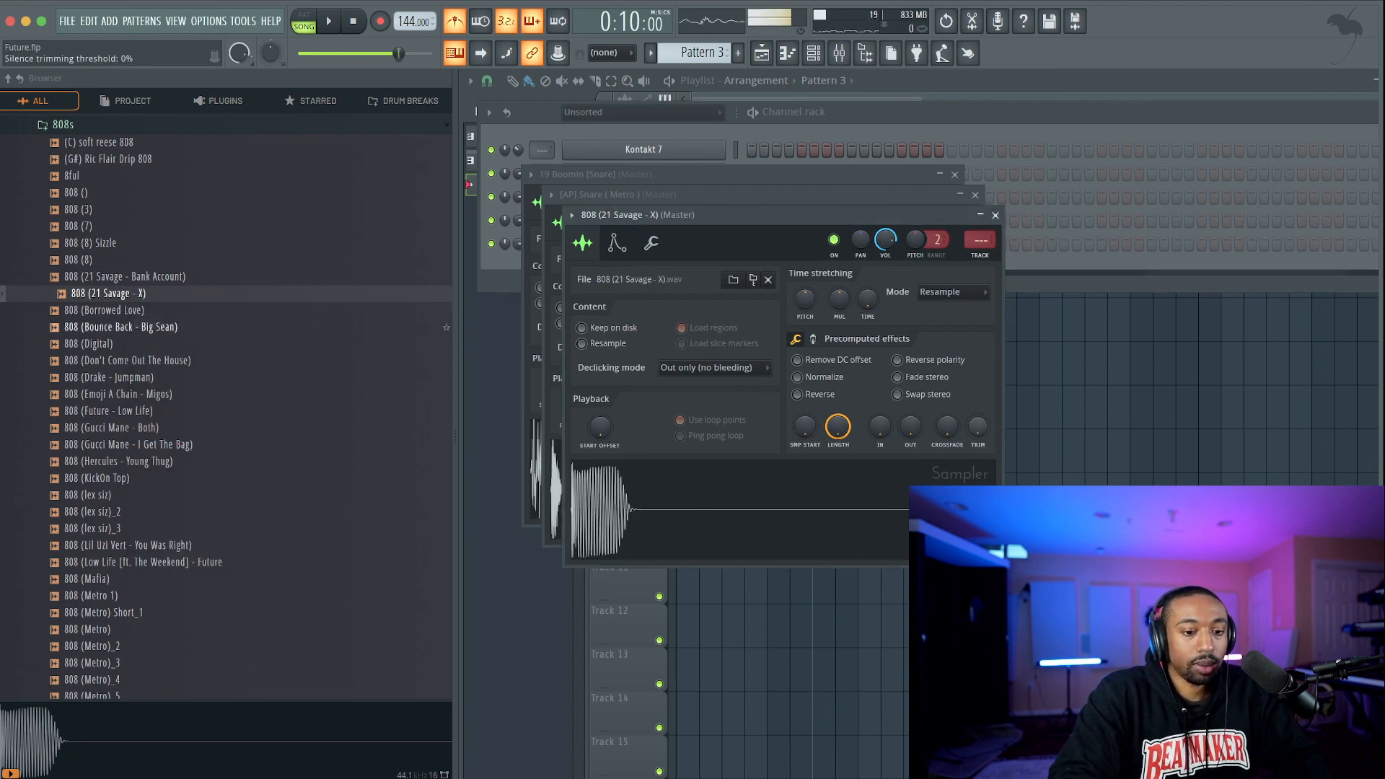
Set the 808's silence trimming threshold to 100% and delete its silent tail from 0:835 onward in the Edison audio editor.
scroll(762, 503, "up", 3)
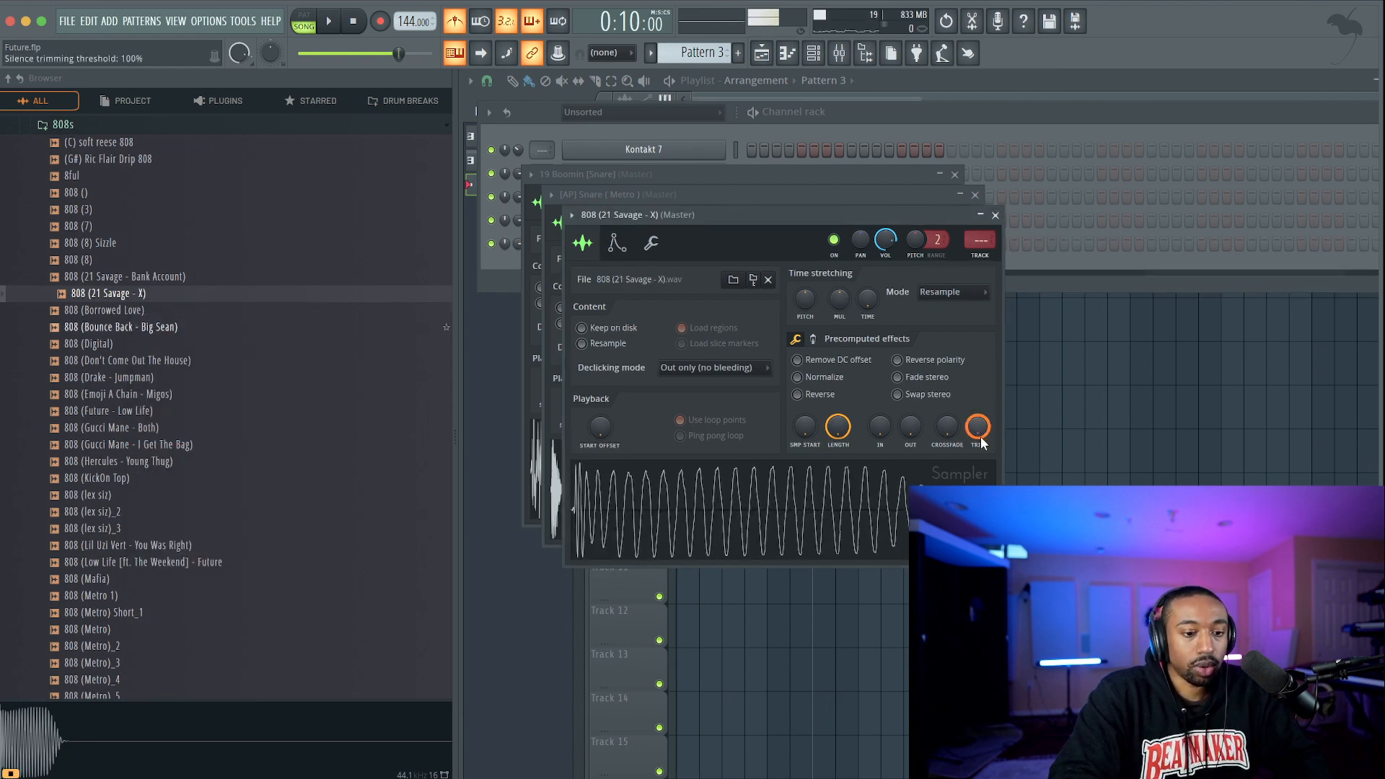
right_click(755, 500)
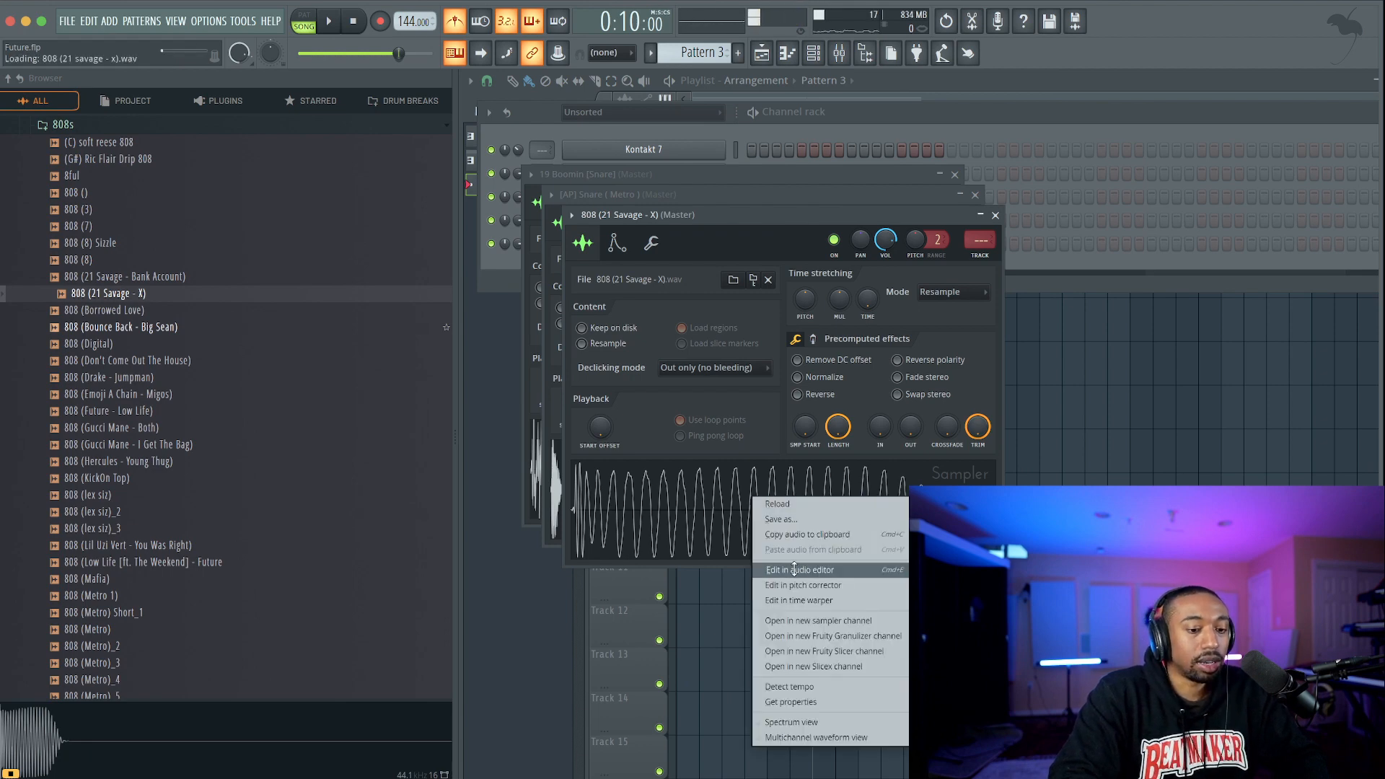
left_click(793, 569)
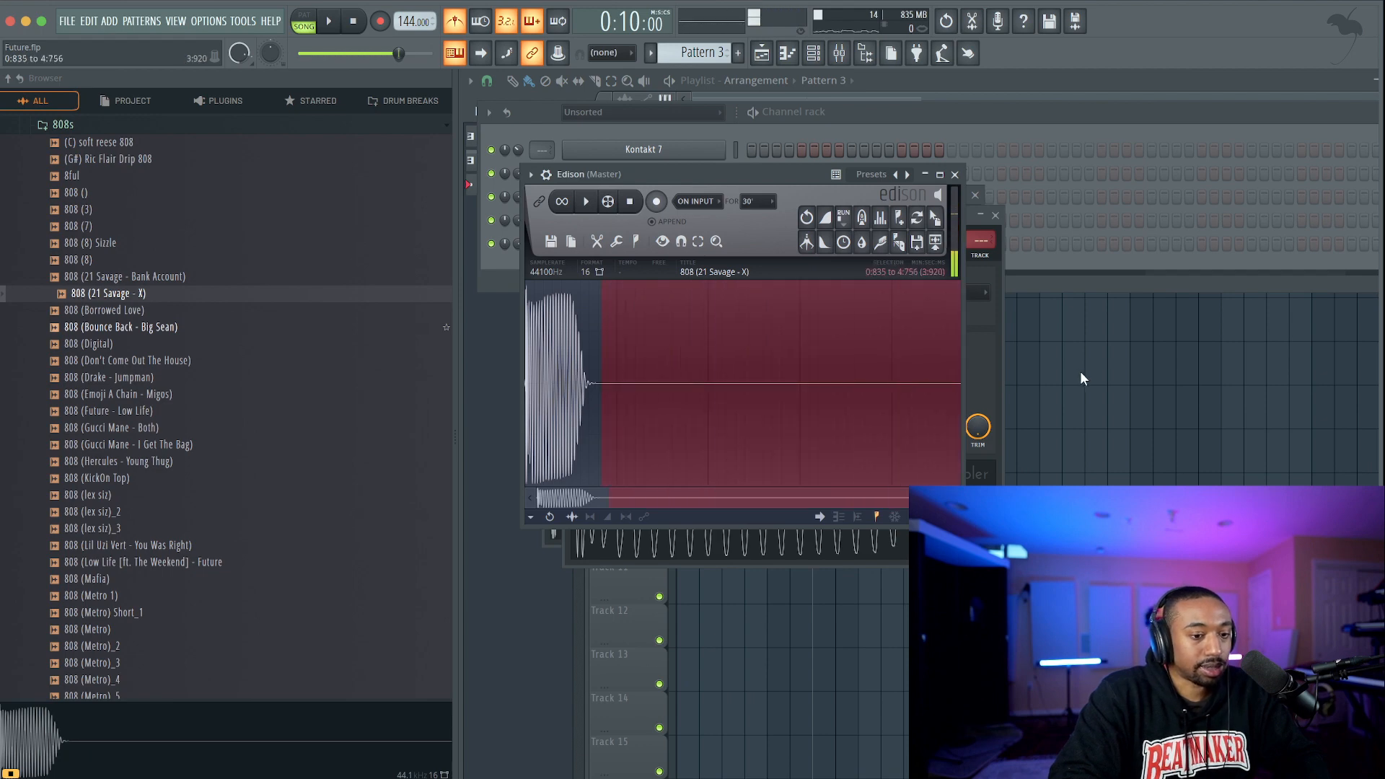
key("Delete")
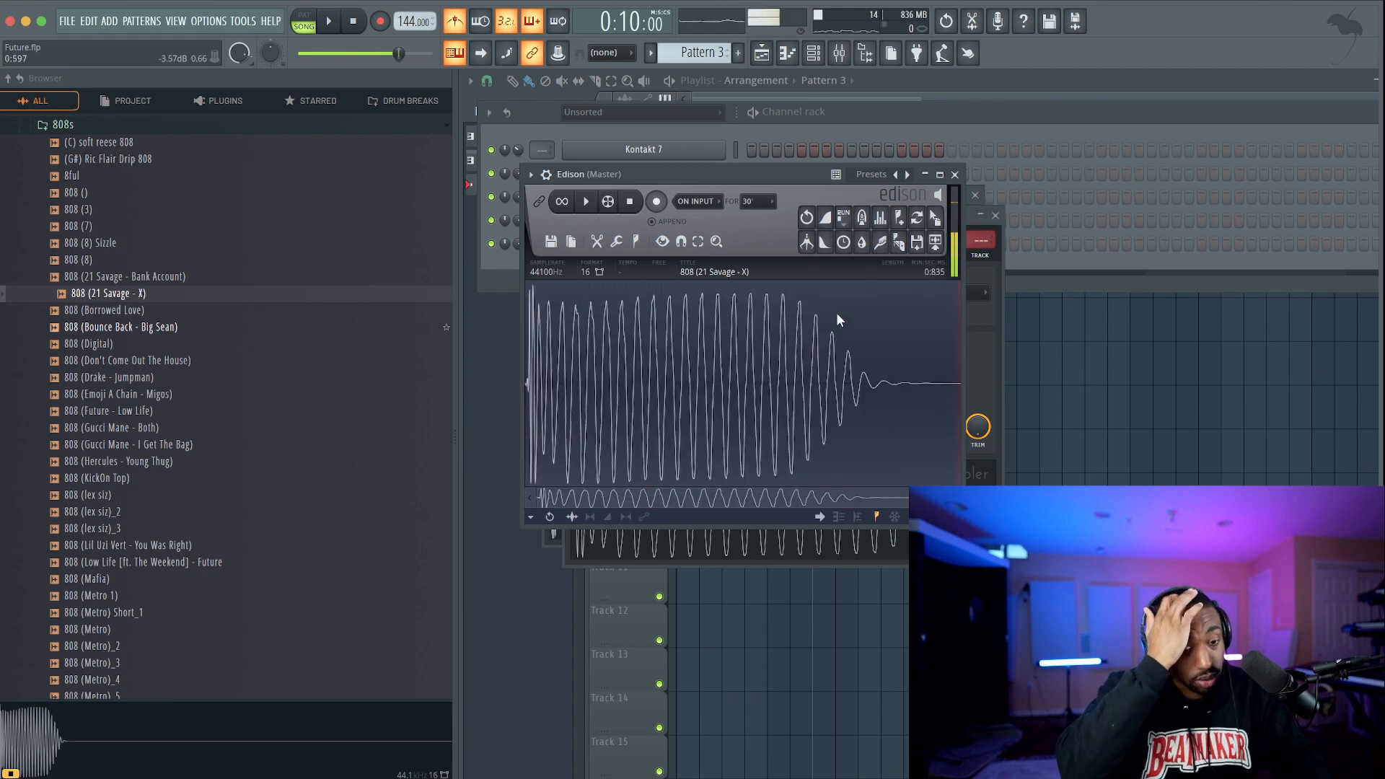
Set Edison to snap to zero-crossings and select the 808's sustained waveform from 0:178 to 0:238.
scroll(642, 329, "up", 5)
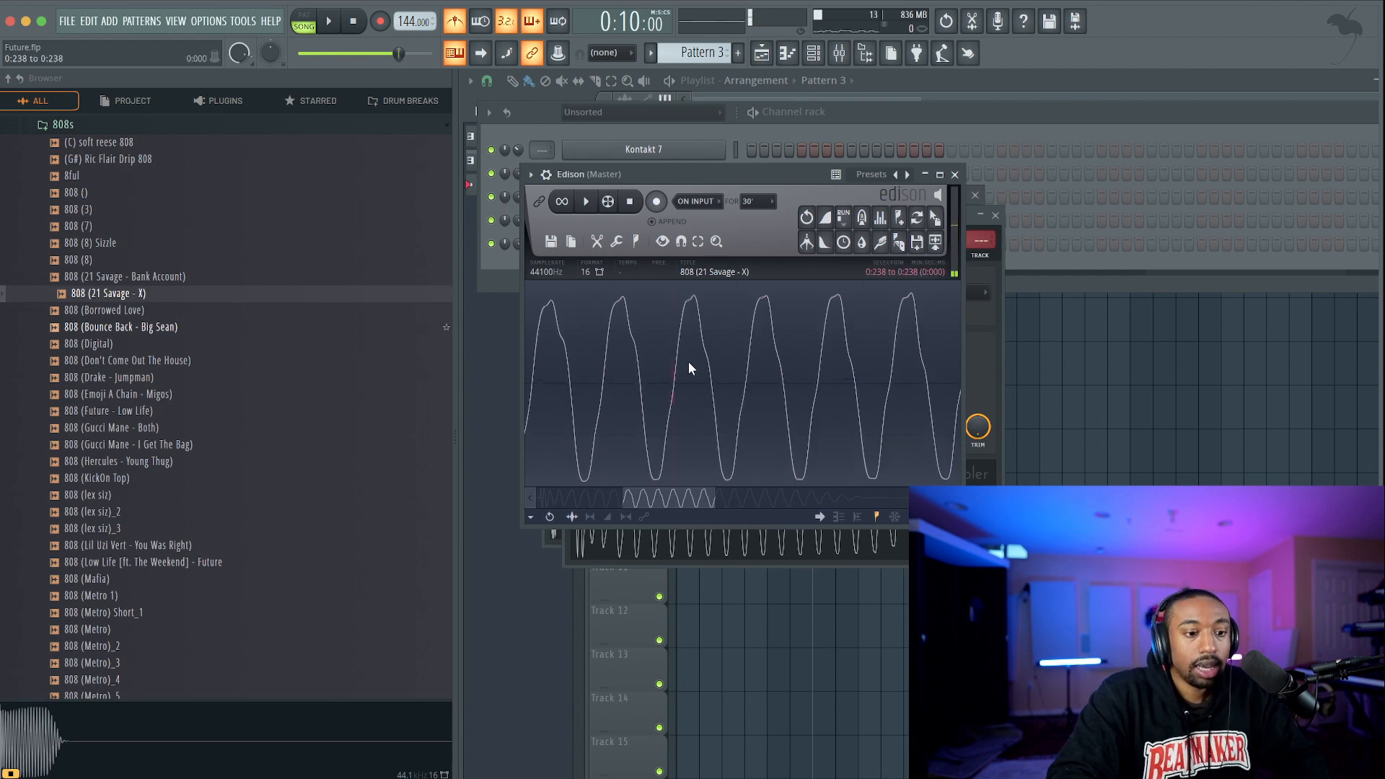
left_click(682, 242)
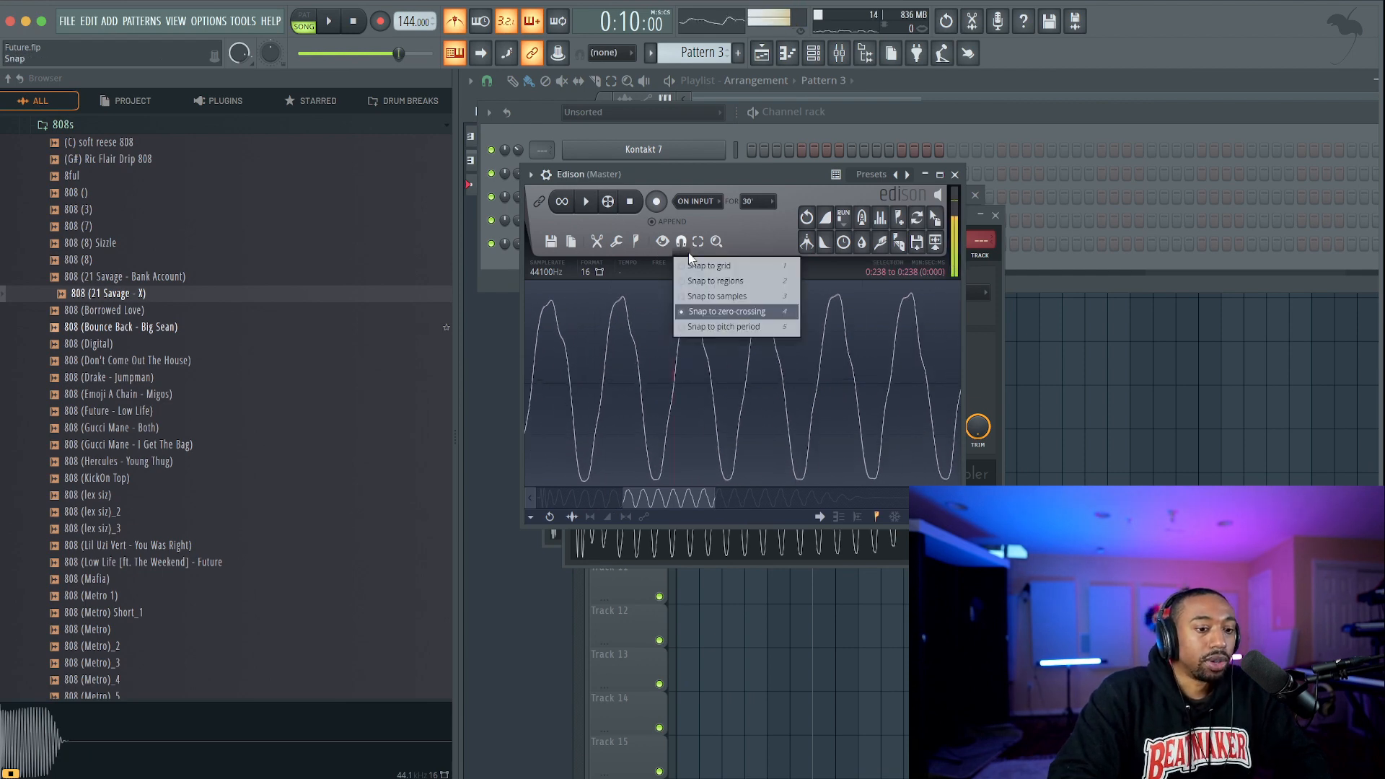
left_click(708, 309)
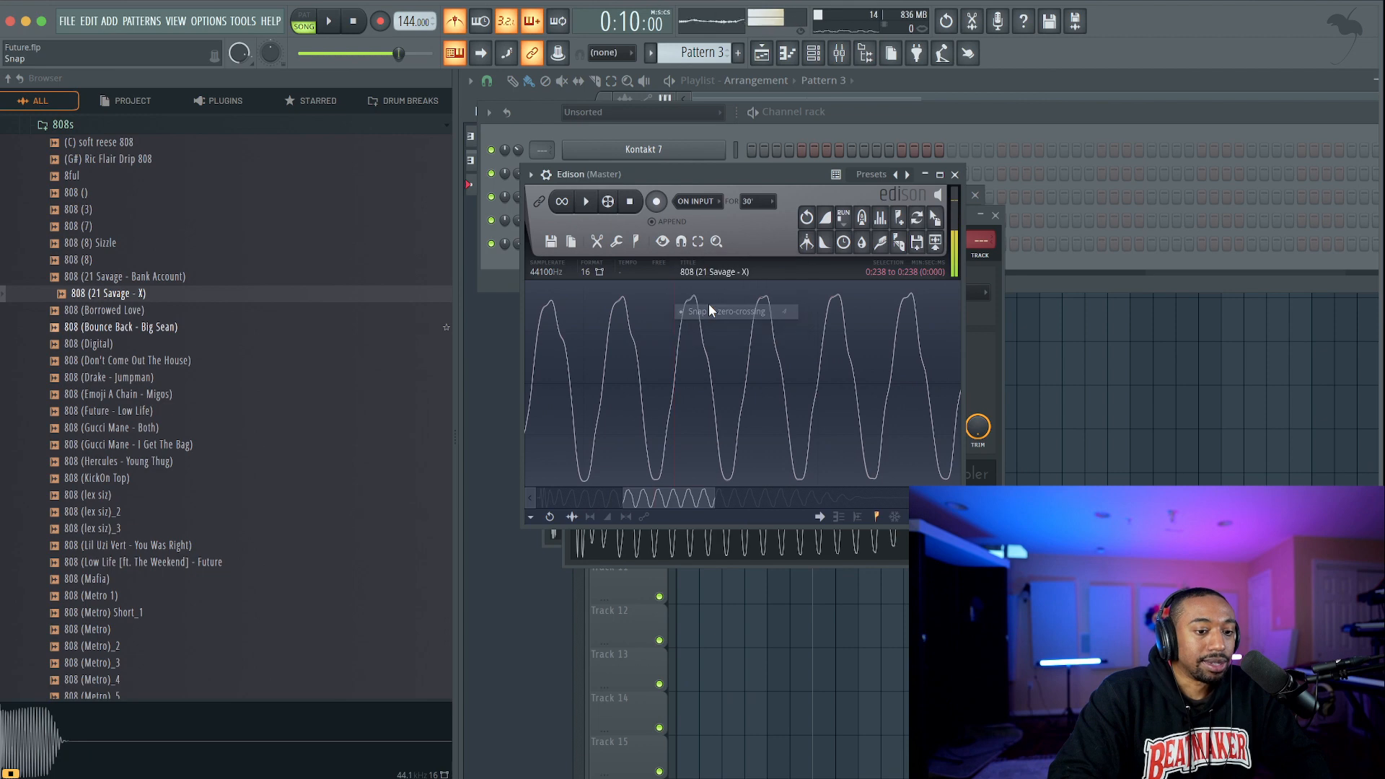
left_click(675, 365)
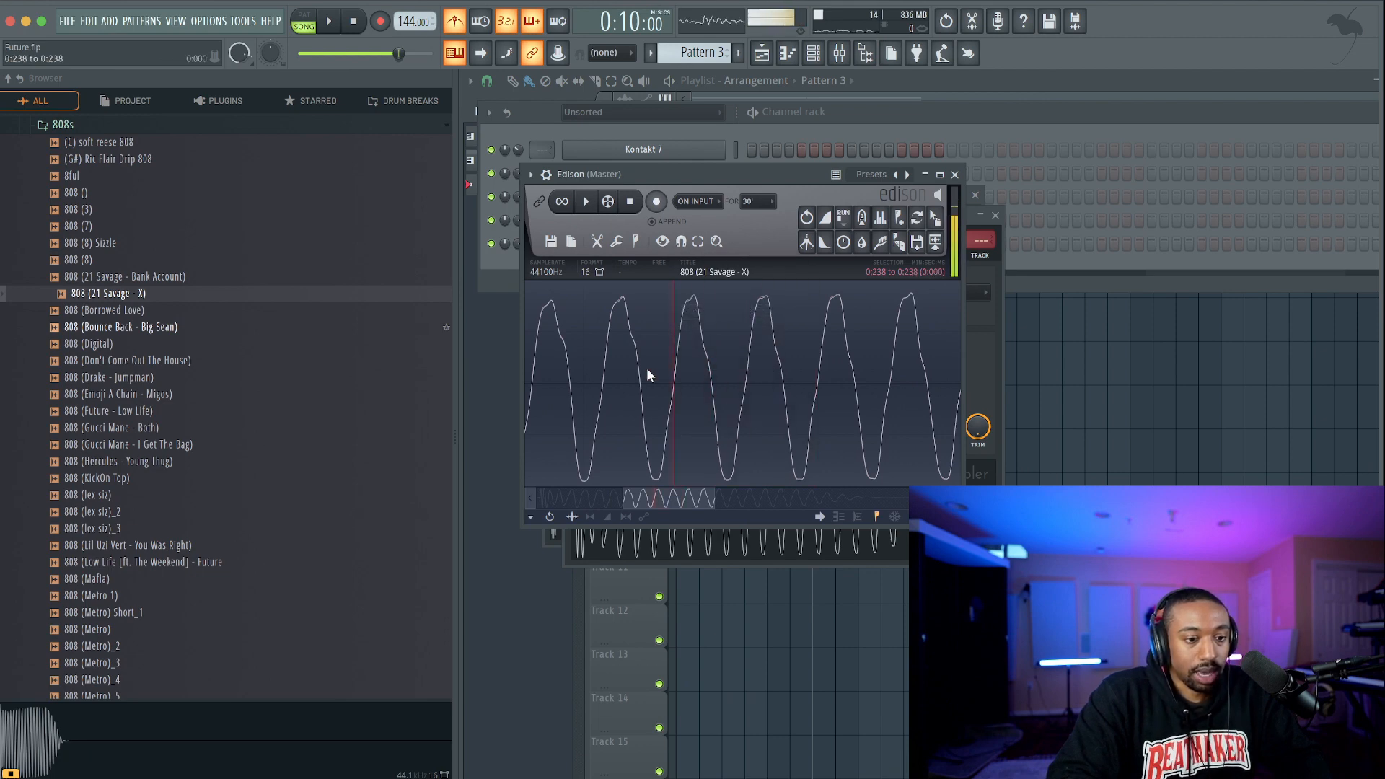
scroll(567, 358, "down", 1)
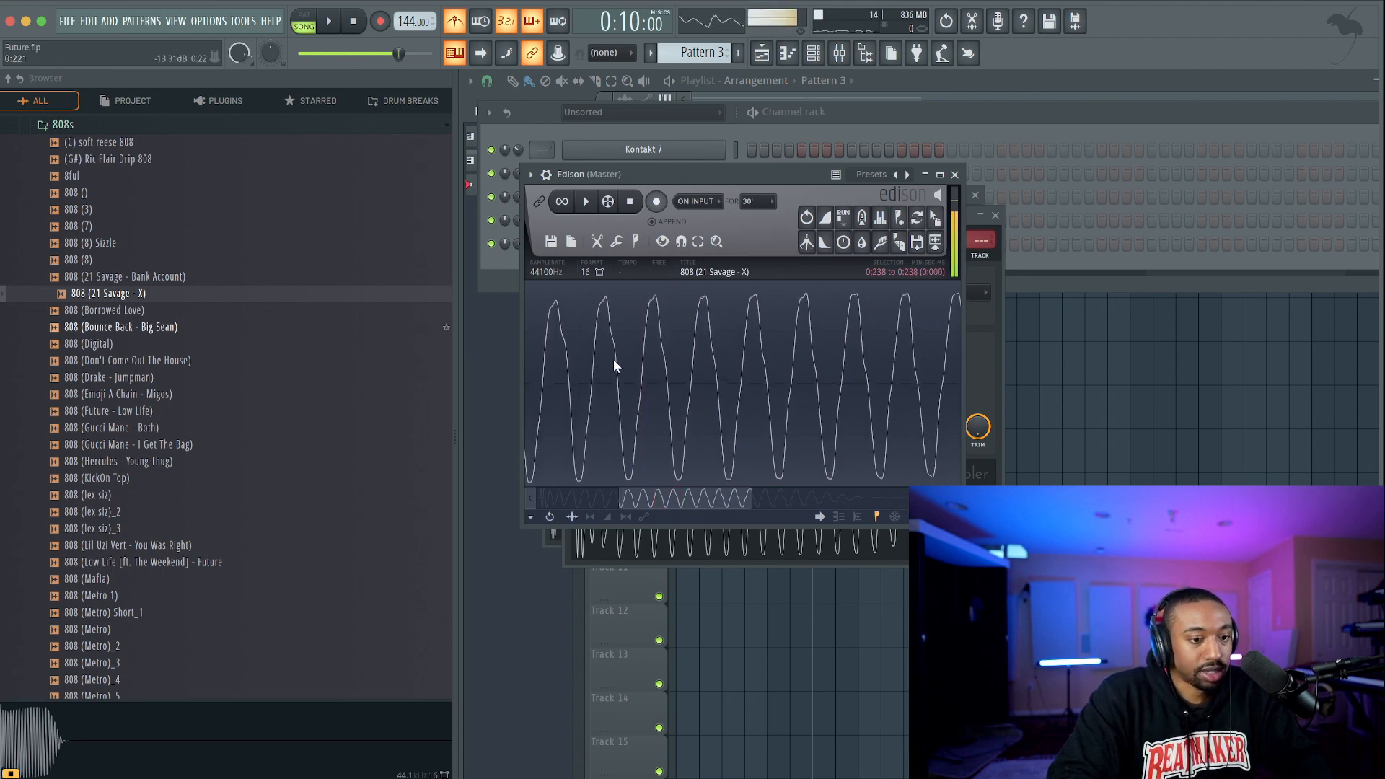
scroll(609, 359, "down", 2)
left_click(575, 363, "shift")
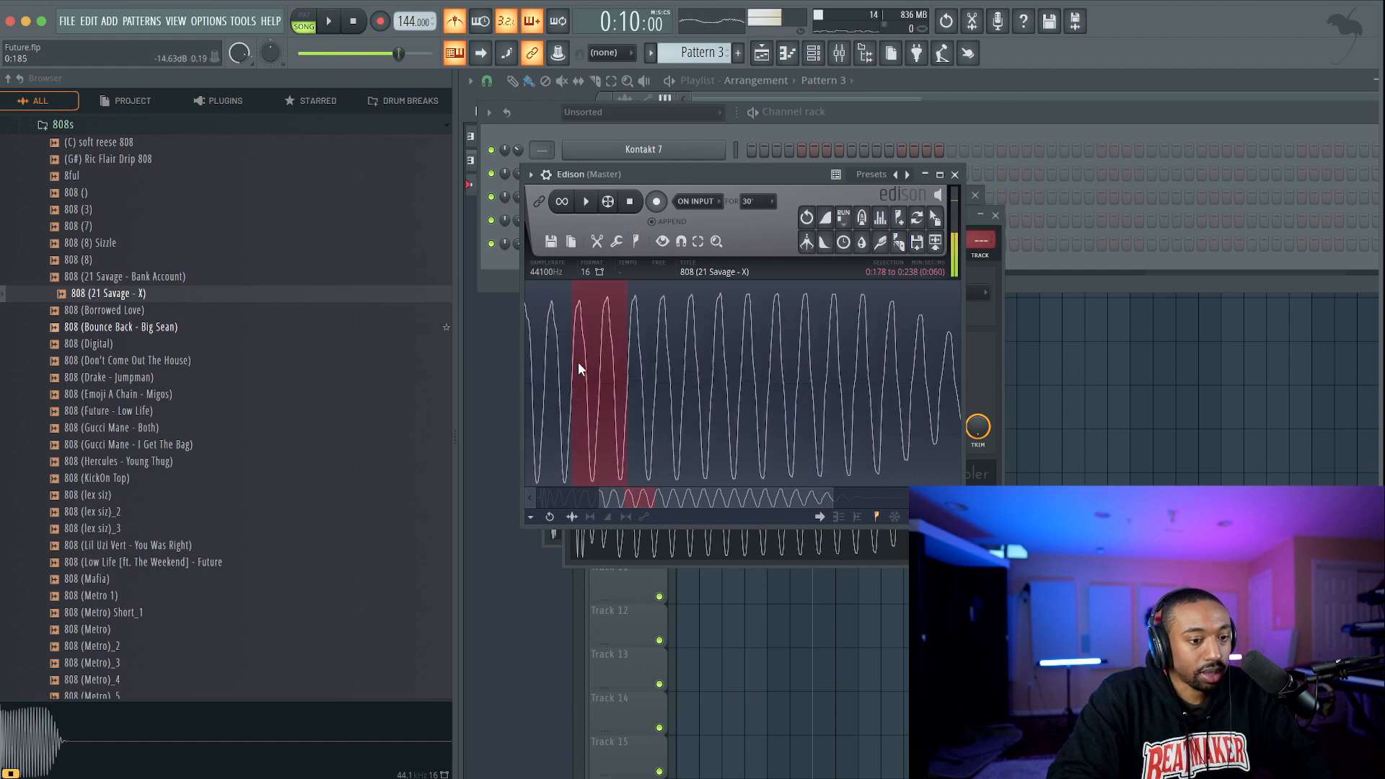
Try extending the end of the waveform selection to 0:254.
scroll(588, 357, "up", 3)
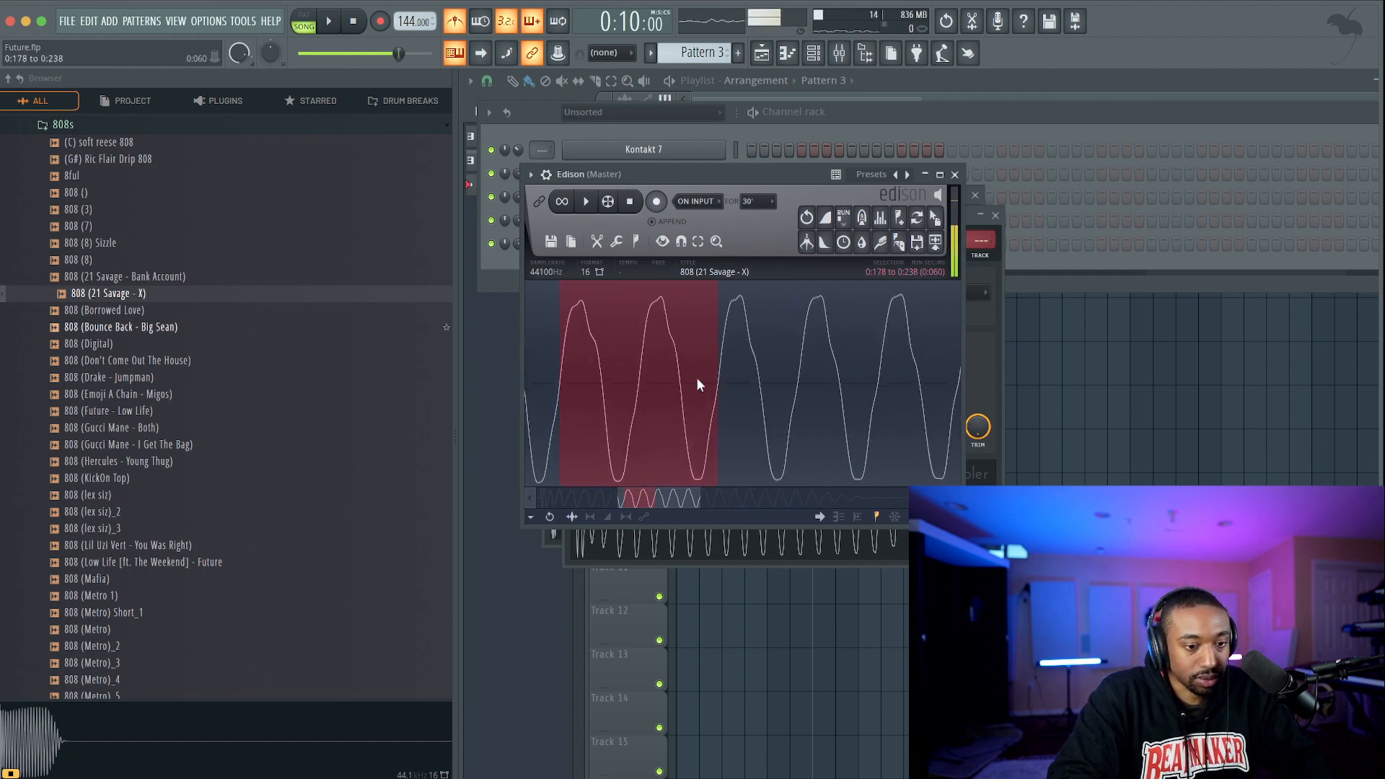
left_click(748, 366, "shift")
scroll(748, 366, "down", 3)
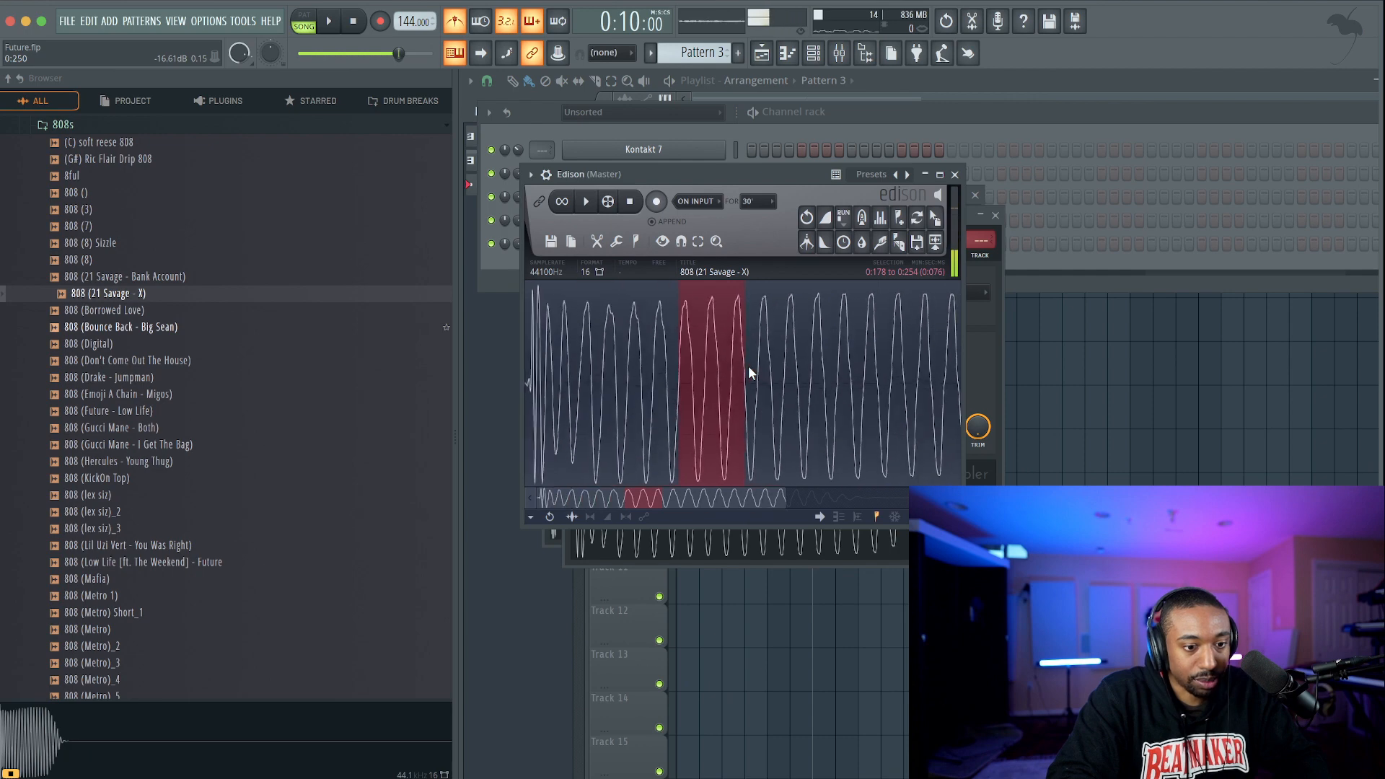
scroll(748, 366, "up", 4)
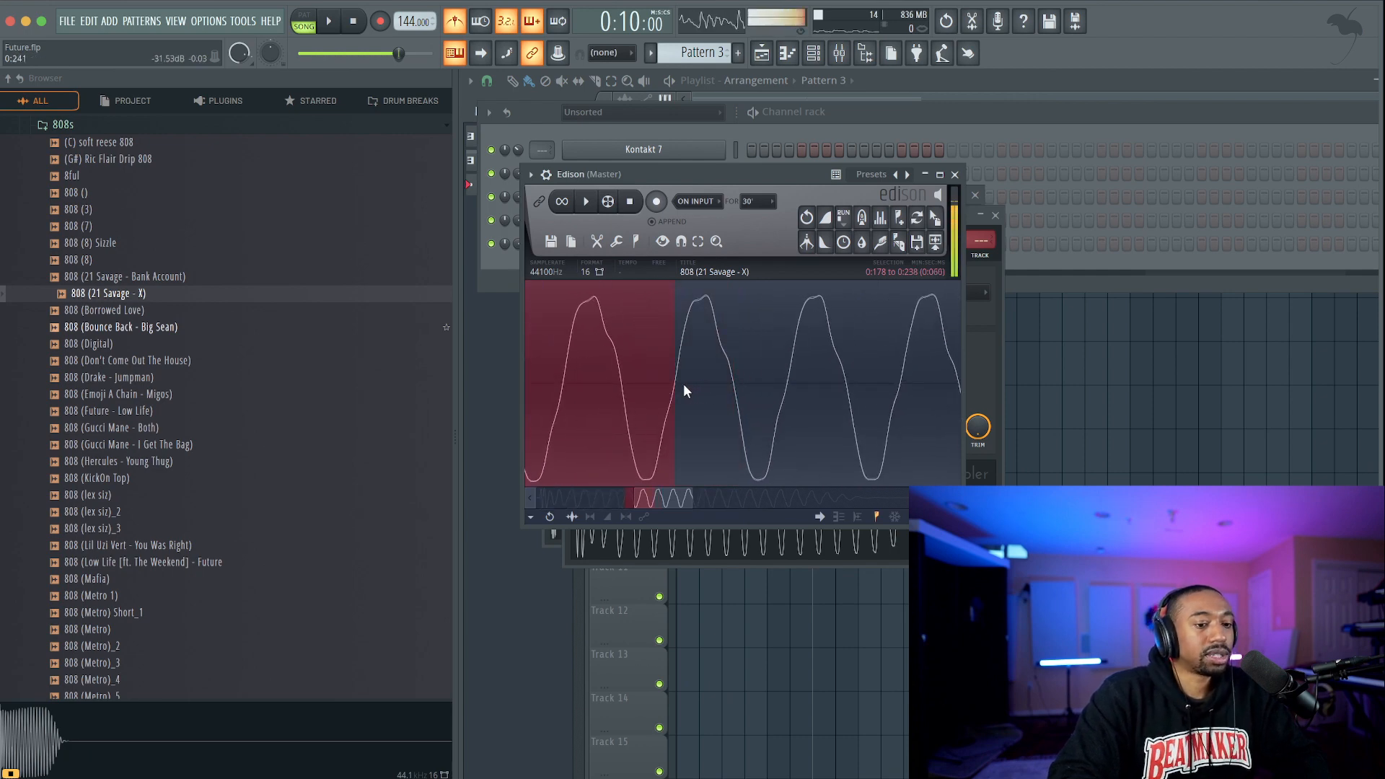
Extend the start of the waveform selection back to the zero-crossing at 0:118.
scroll(683, 383, "down", 2)
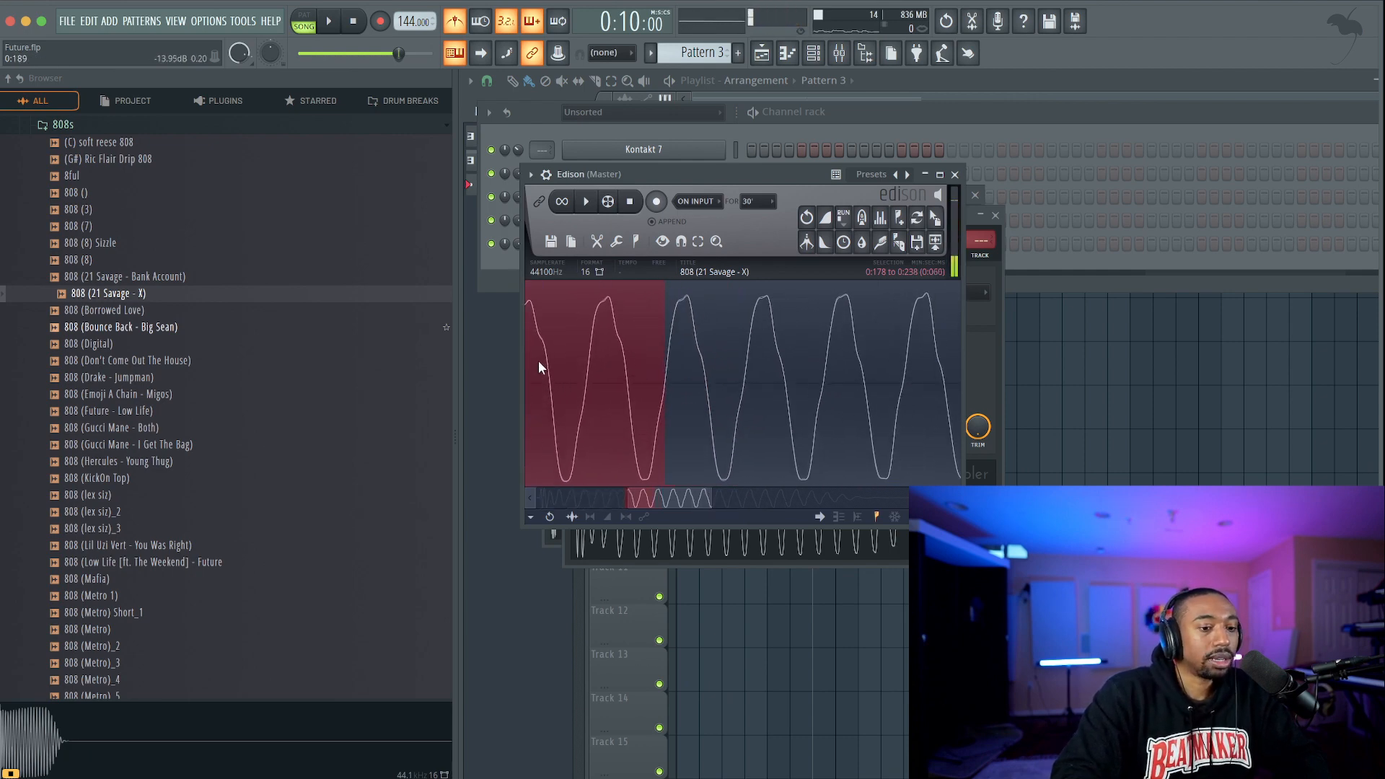
scroll(581, 386, "up", 3)
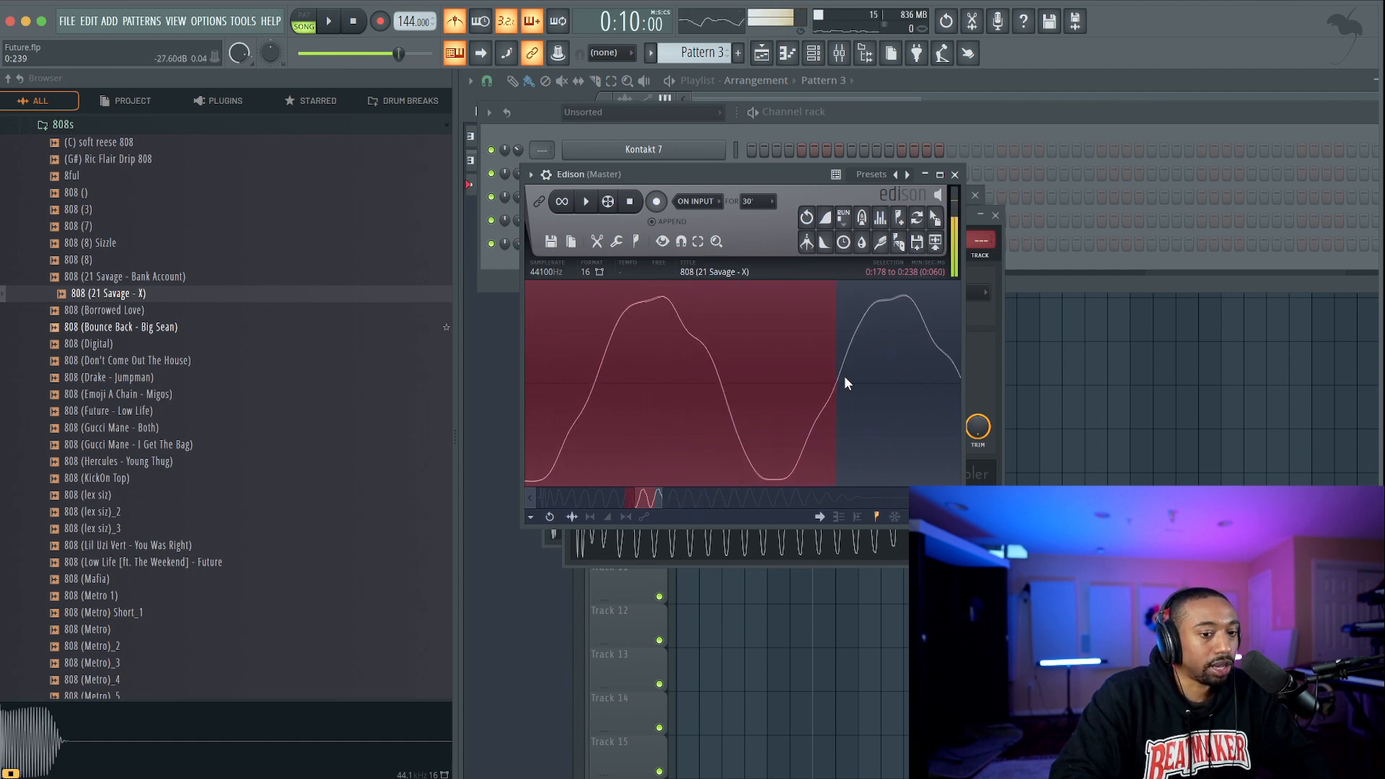
scroll(837, 380, "down", 4)
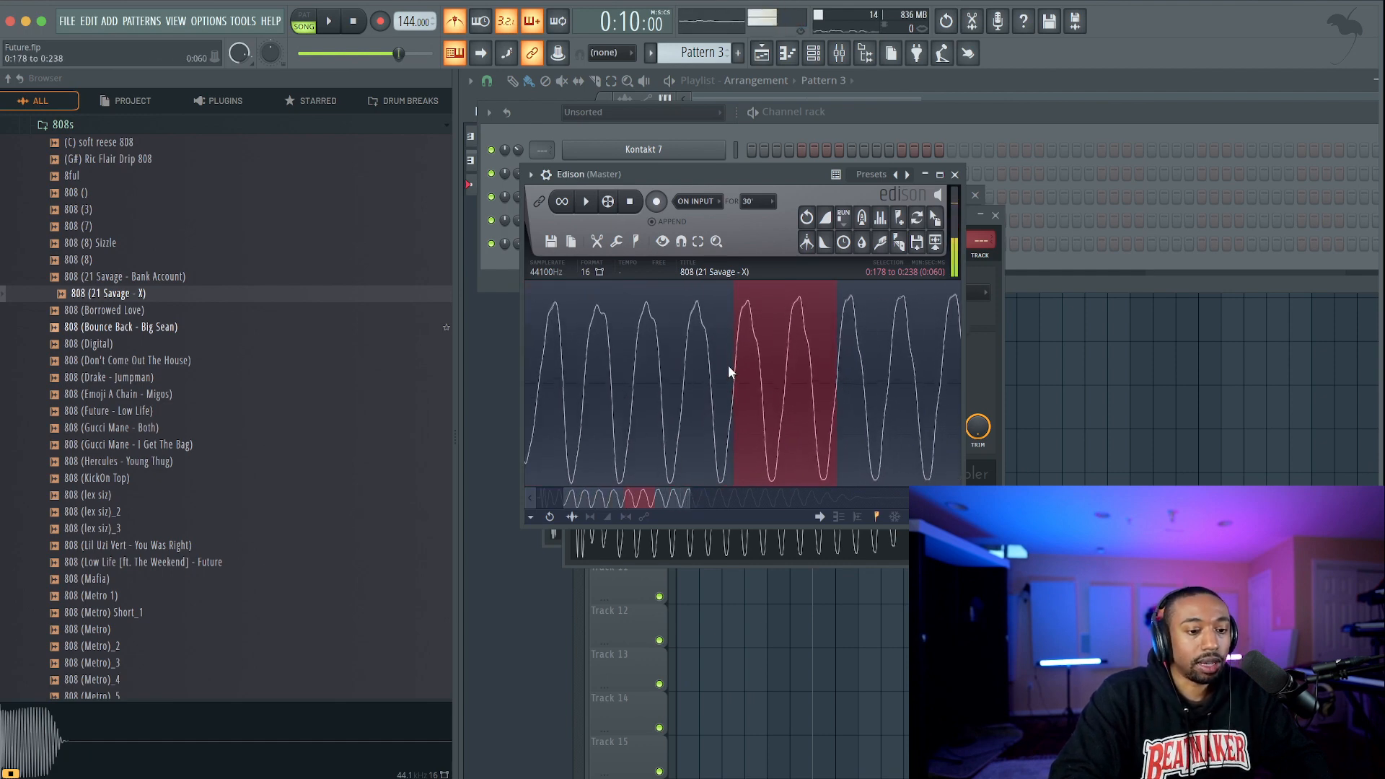
left_click_drag(729, 368, 614, 376)
scroll(635, 374, "up", 2)
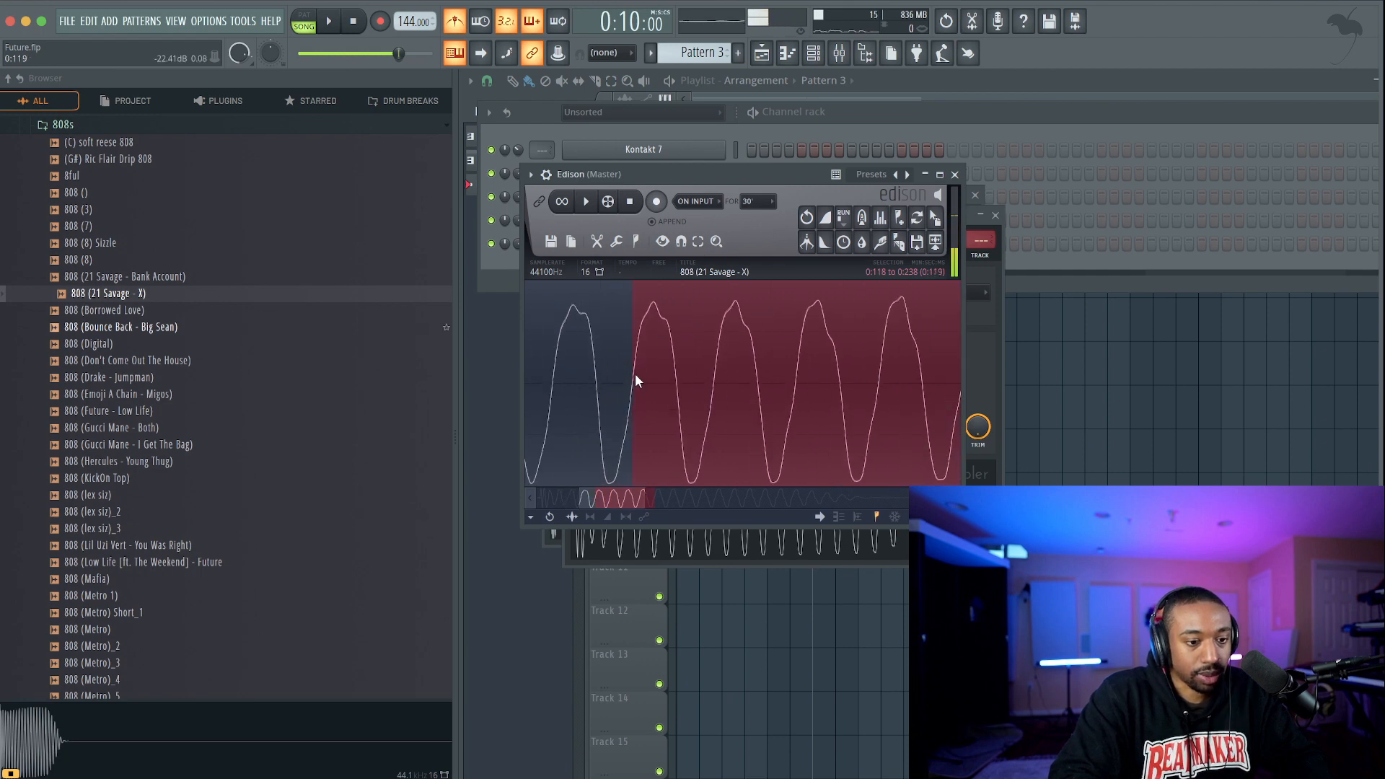
Check both edges of the 0:118 to 0:238 selection and set it as the sample's loop.
scroll(856, 346, "down", 2)
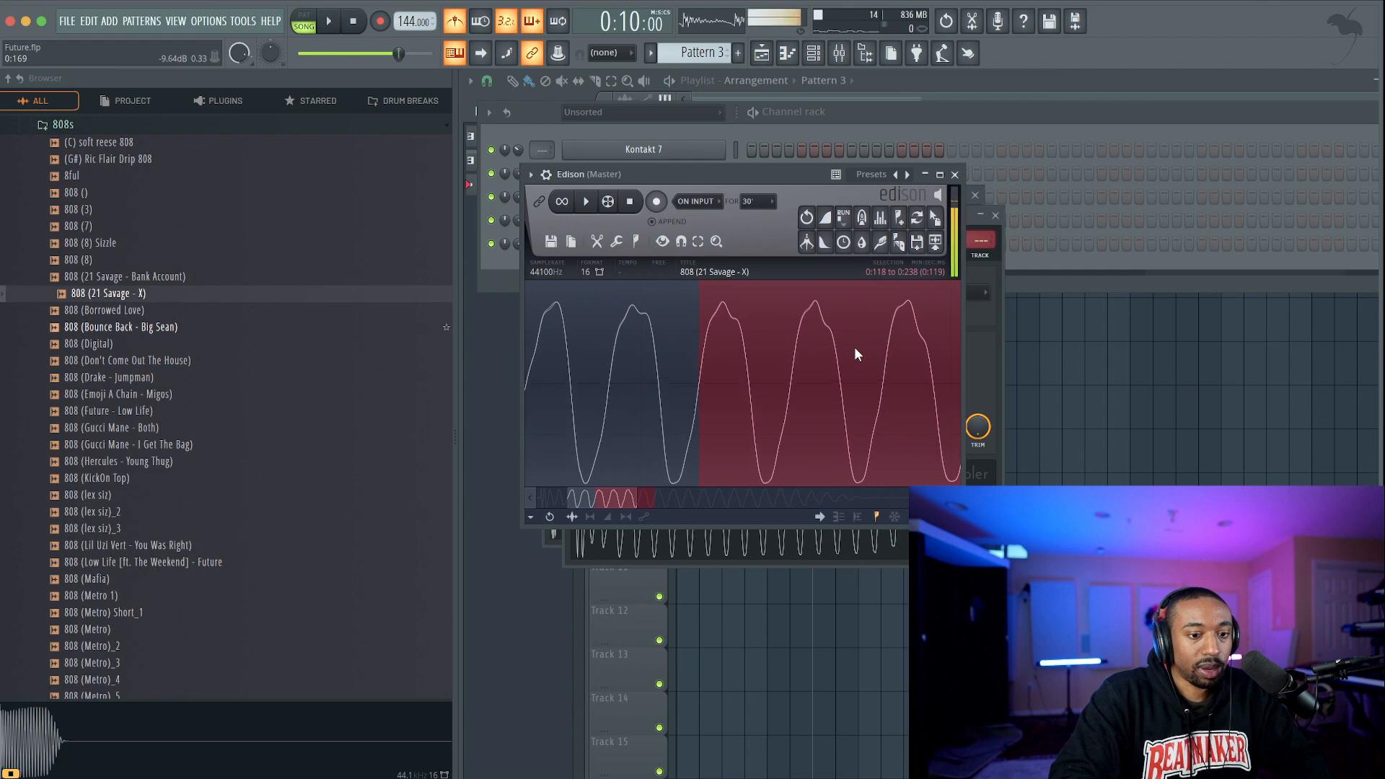
scroll(855, 346, "down", 2)
left_click_drag(631, 496, 689, 495)
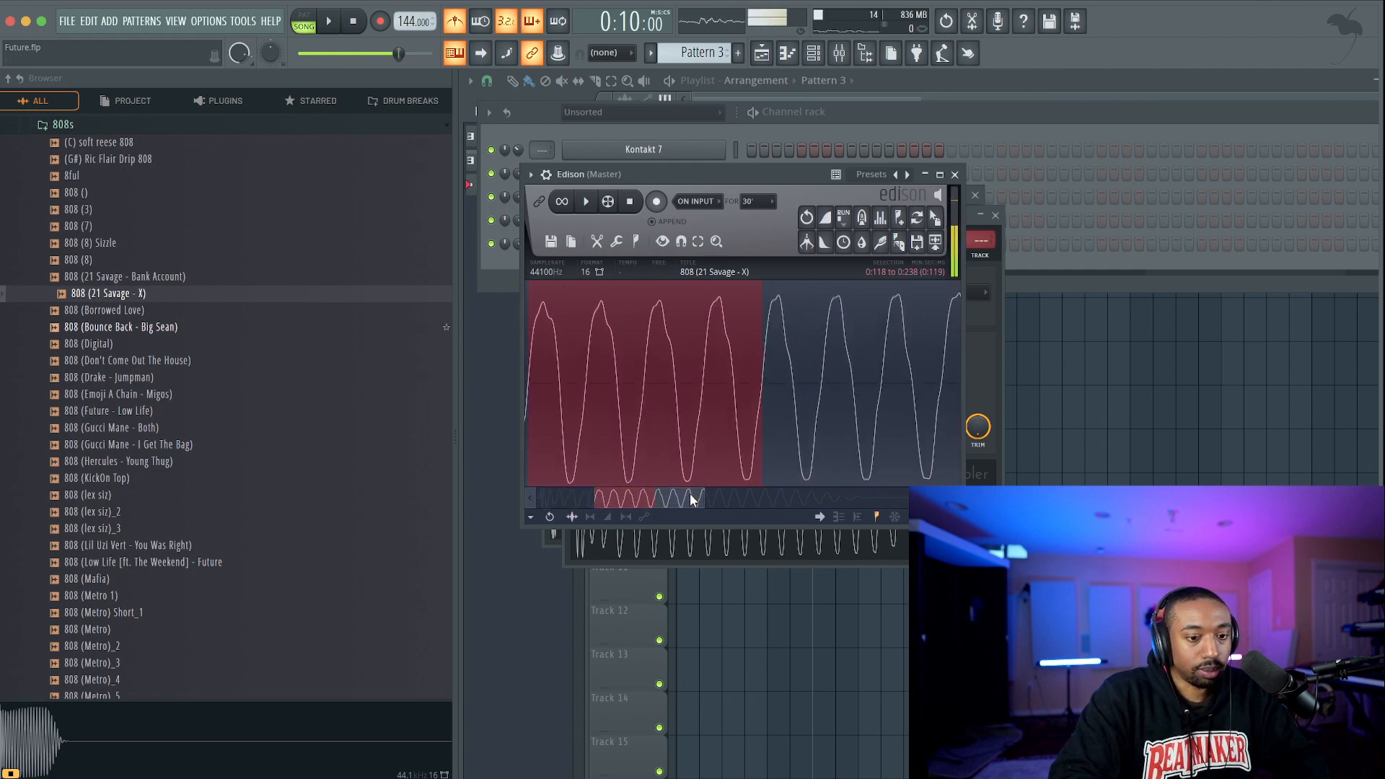
scroll(738, 392, "down", 2)
scroll(738, 392, "down", 1)
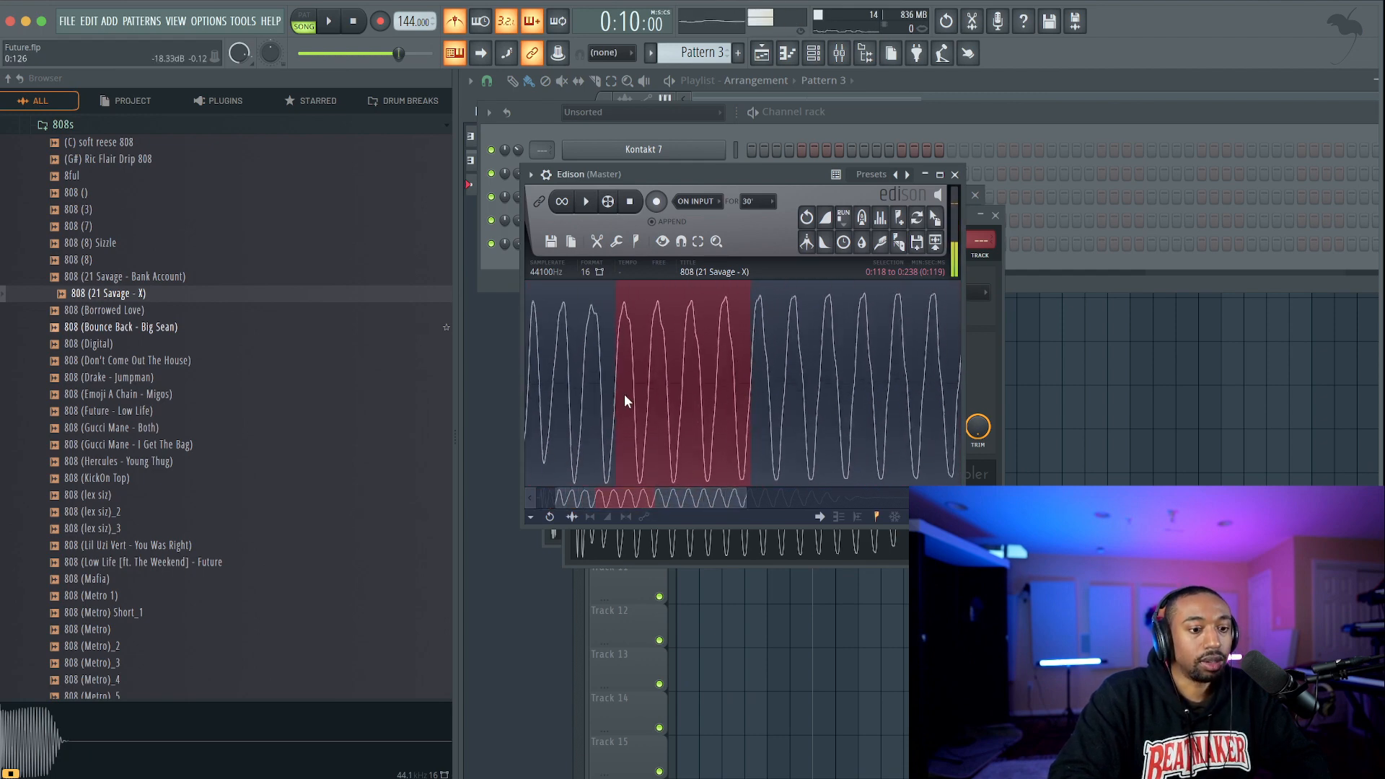
scroll(617, 382, "up", 3)
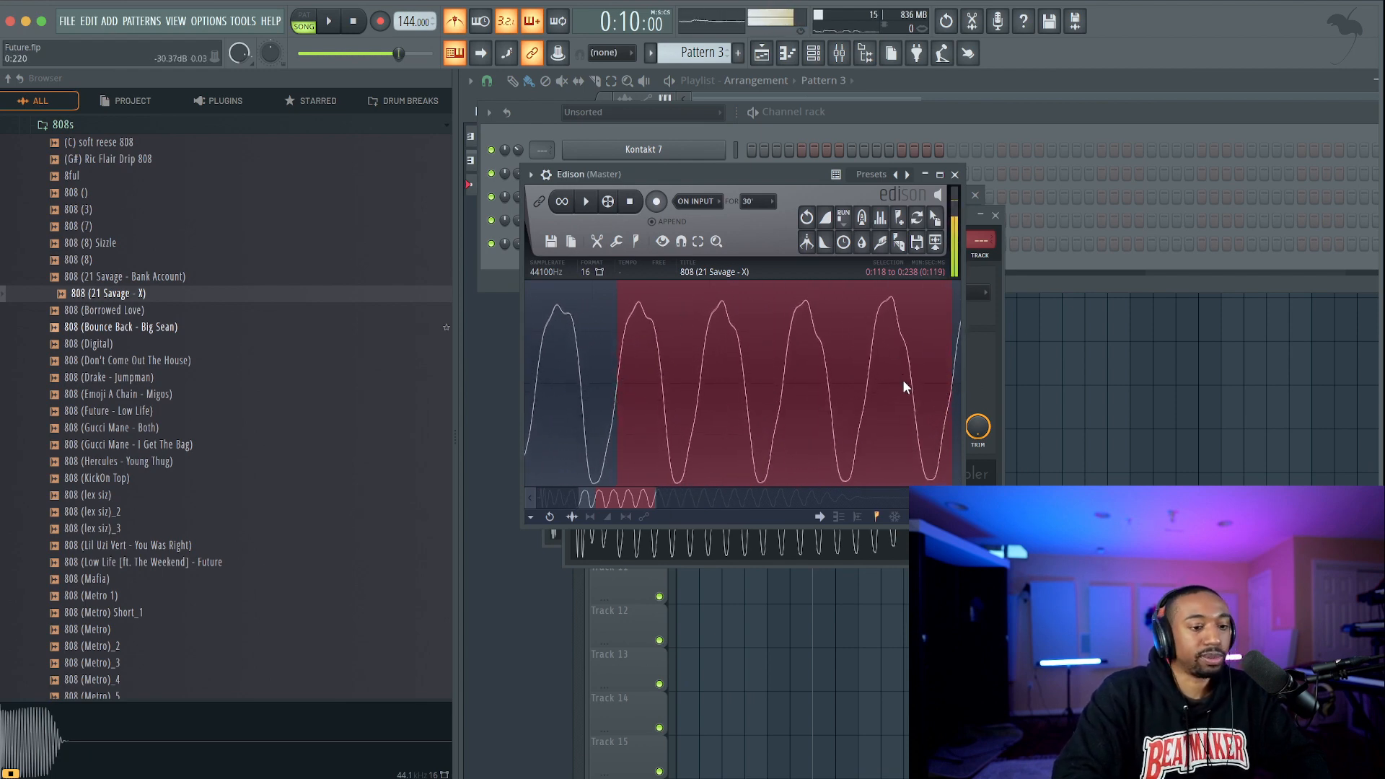
left_click(638, 243)
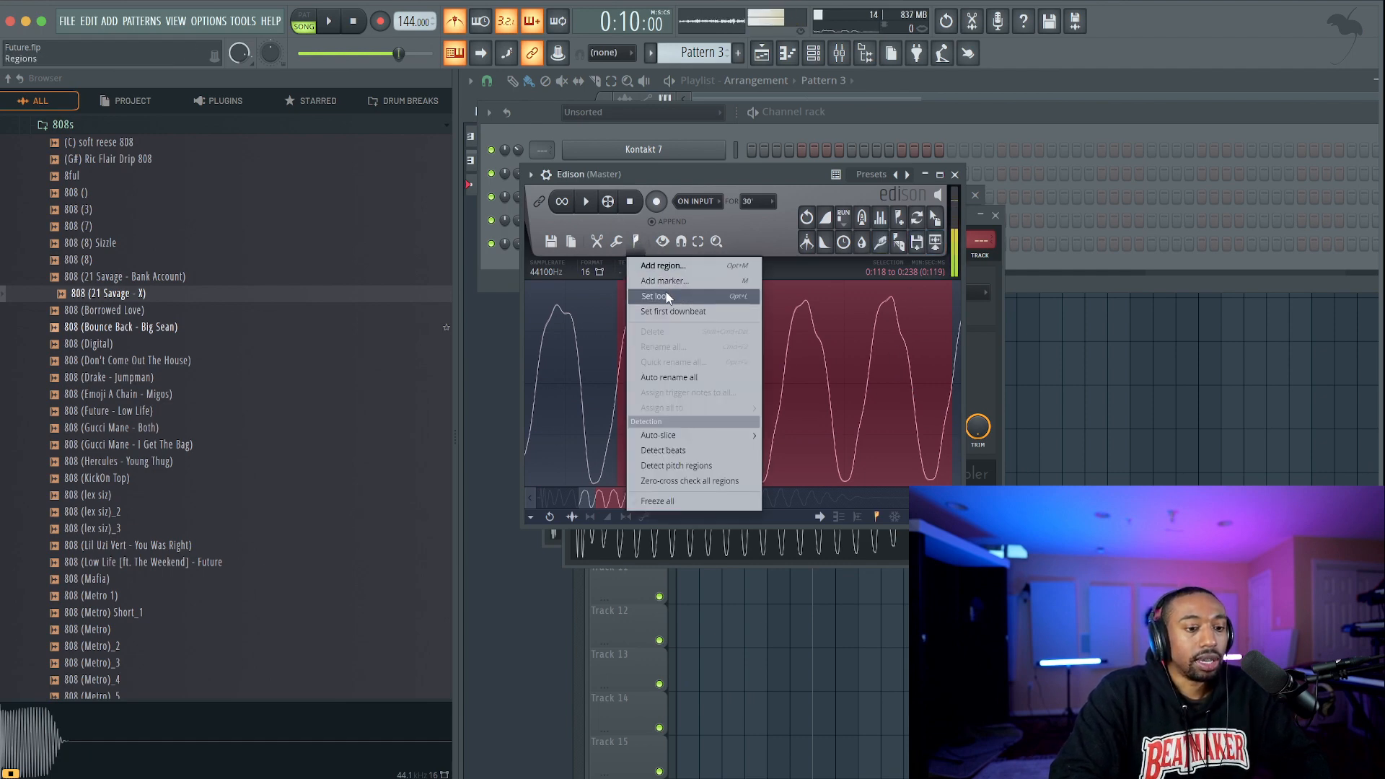
left_click(658, 268)
scroll(790, 353, "down", 2)
scroll(790, 352, "down", 5)
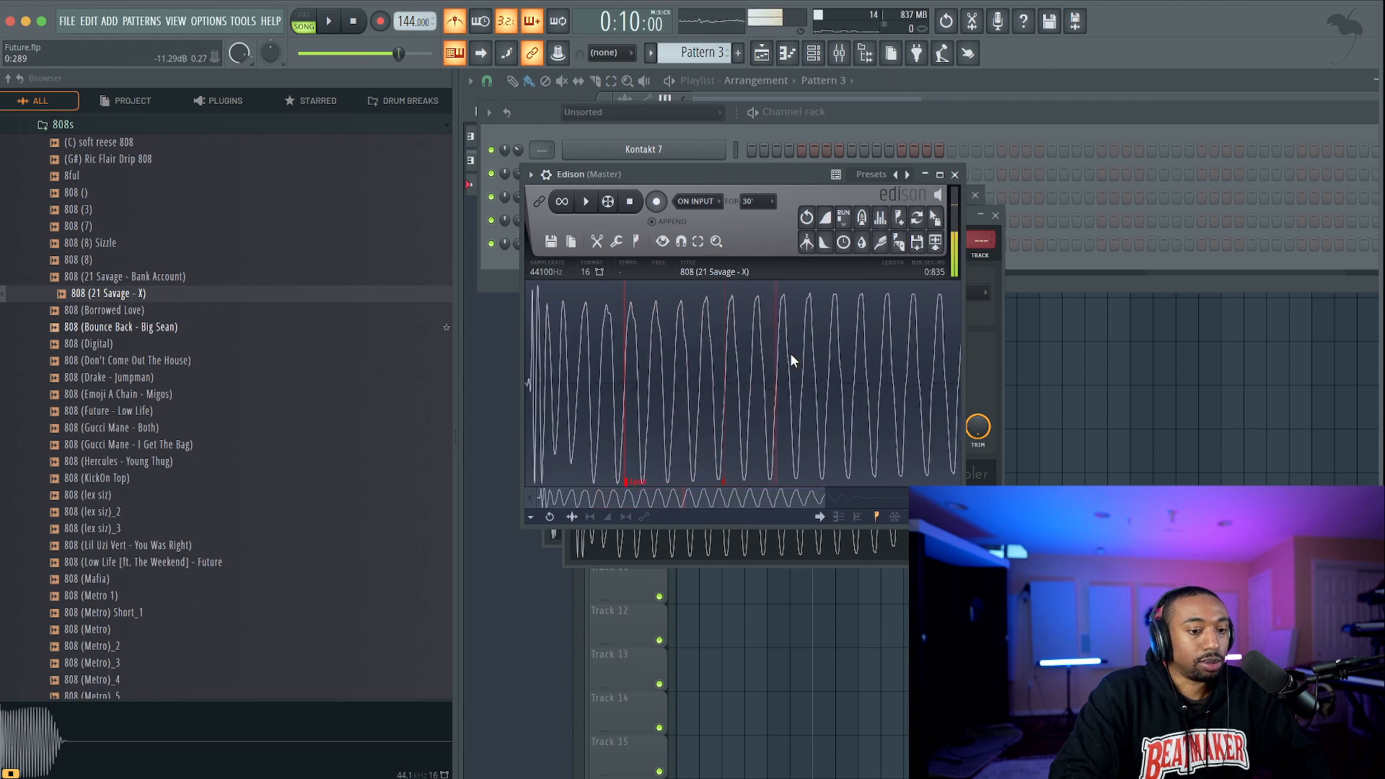
Load the looped 808 from Edison into its sampler channel, replacing the original sample, and close the plugin windows.
left_click_drag(935, 217, 880, 342)
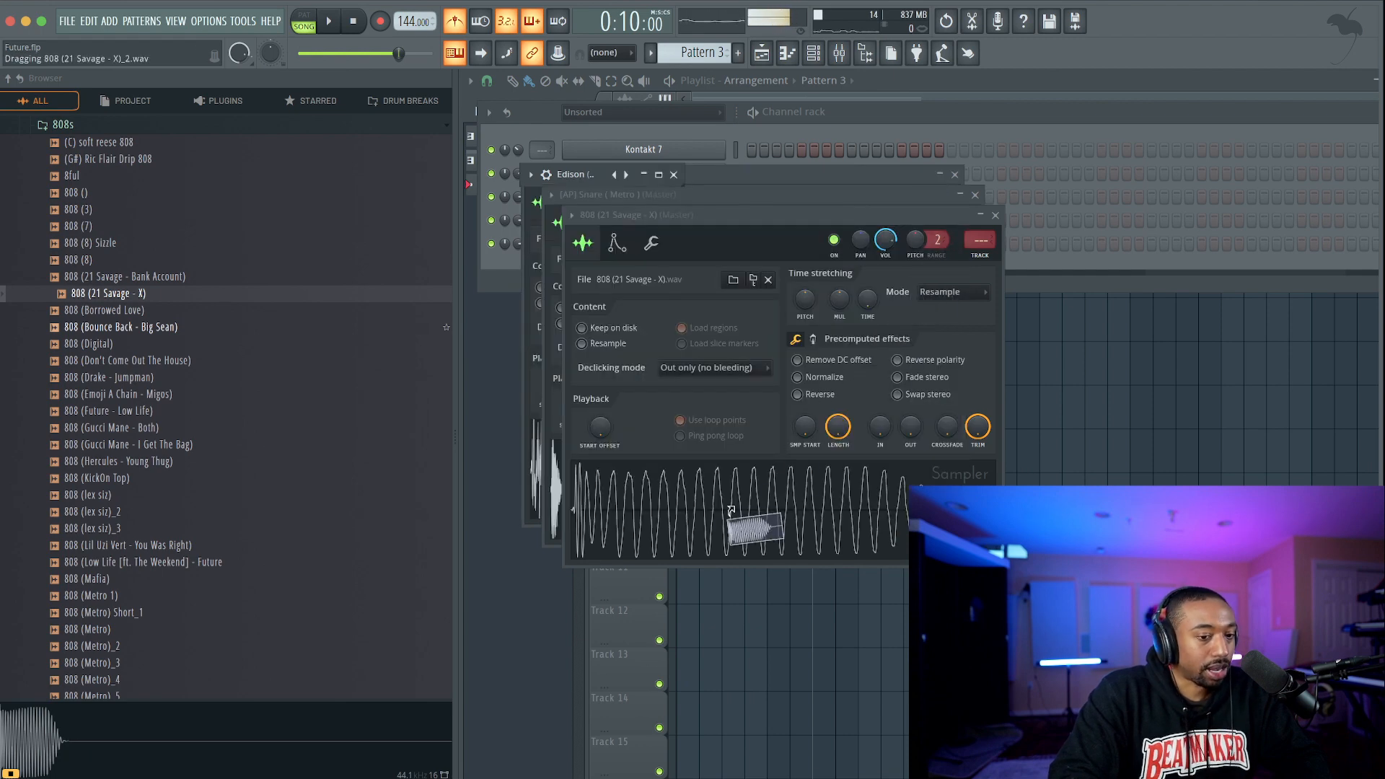
left_click_drag(731, 510, 739, 513)
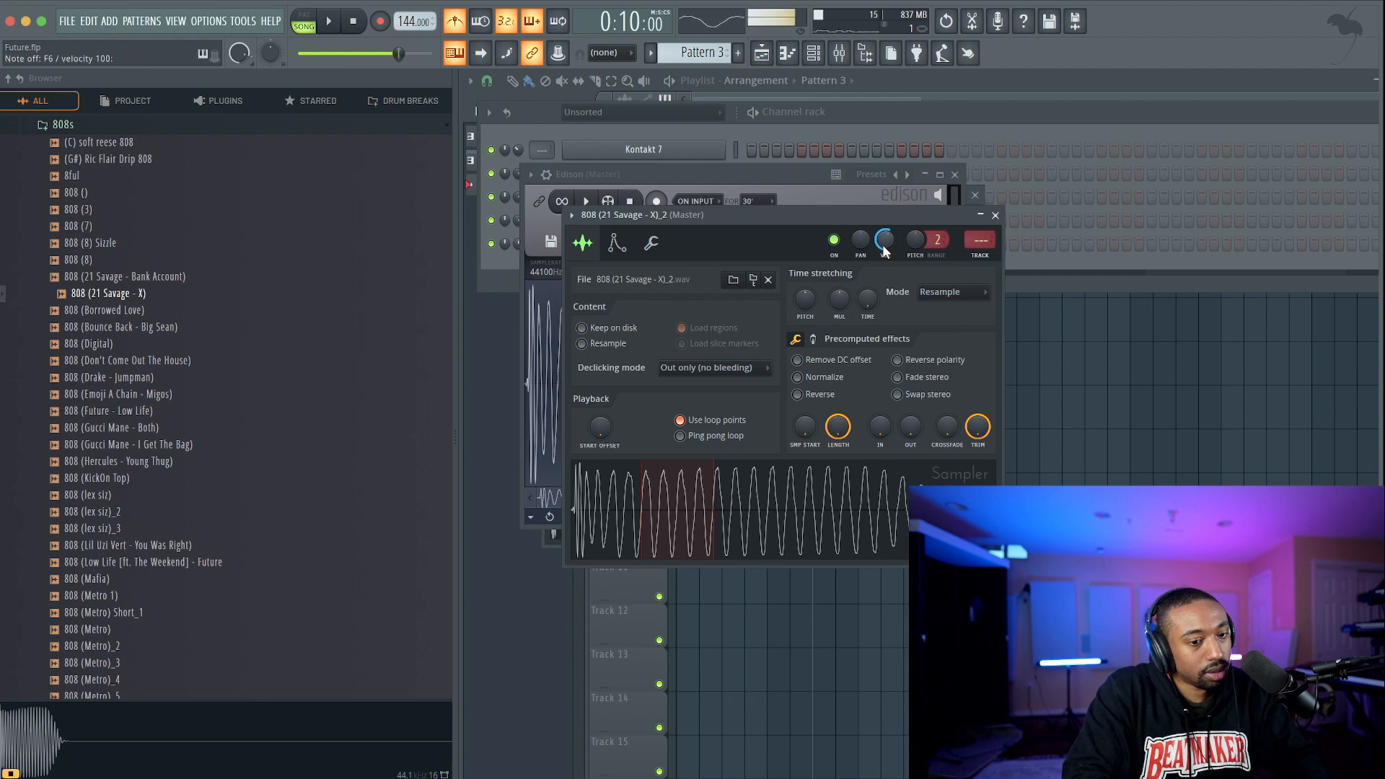
left_click(995, 215)
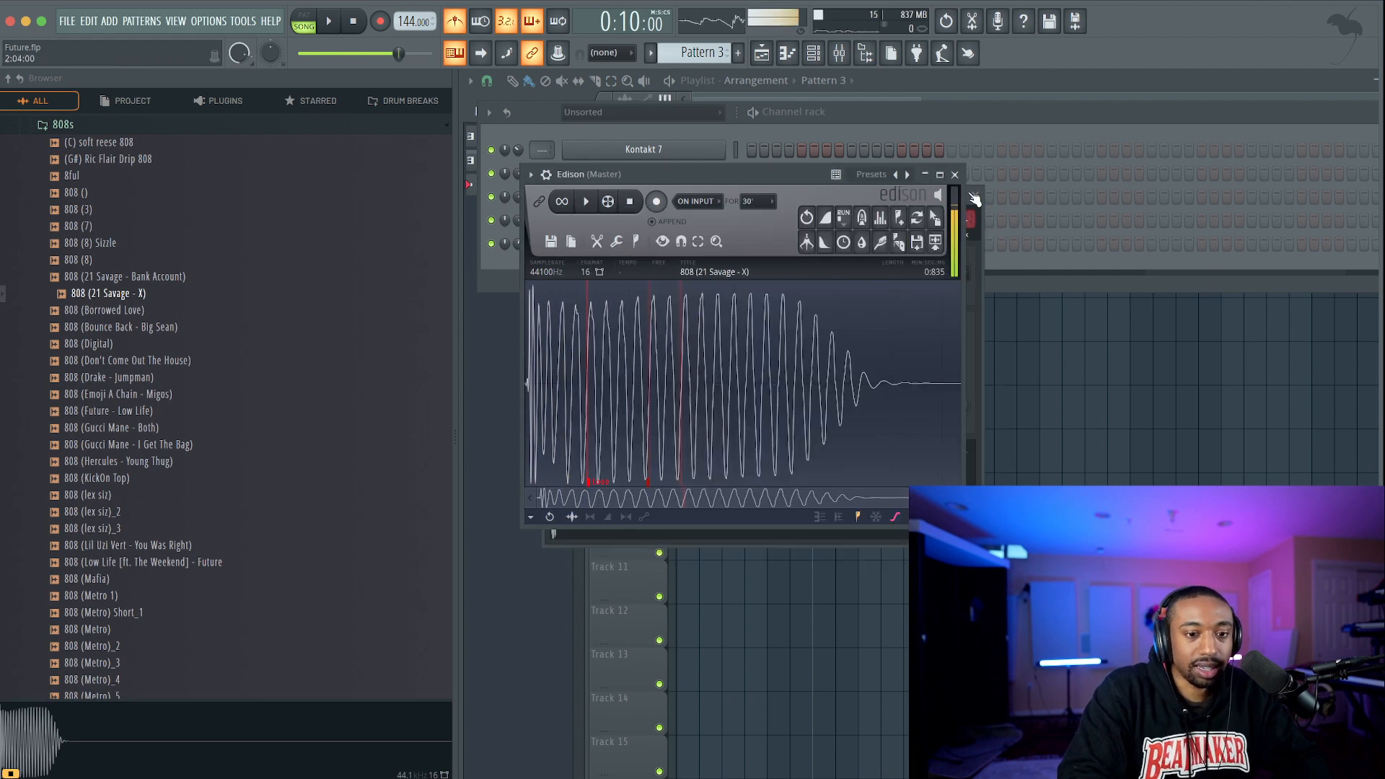
left_click(975, 195)
left_click(955, 175)
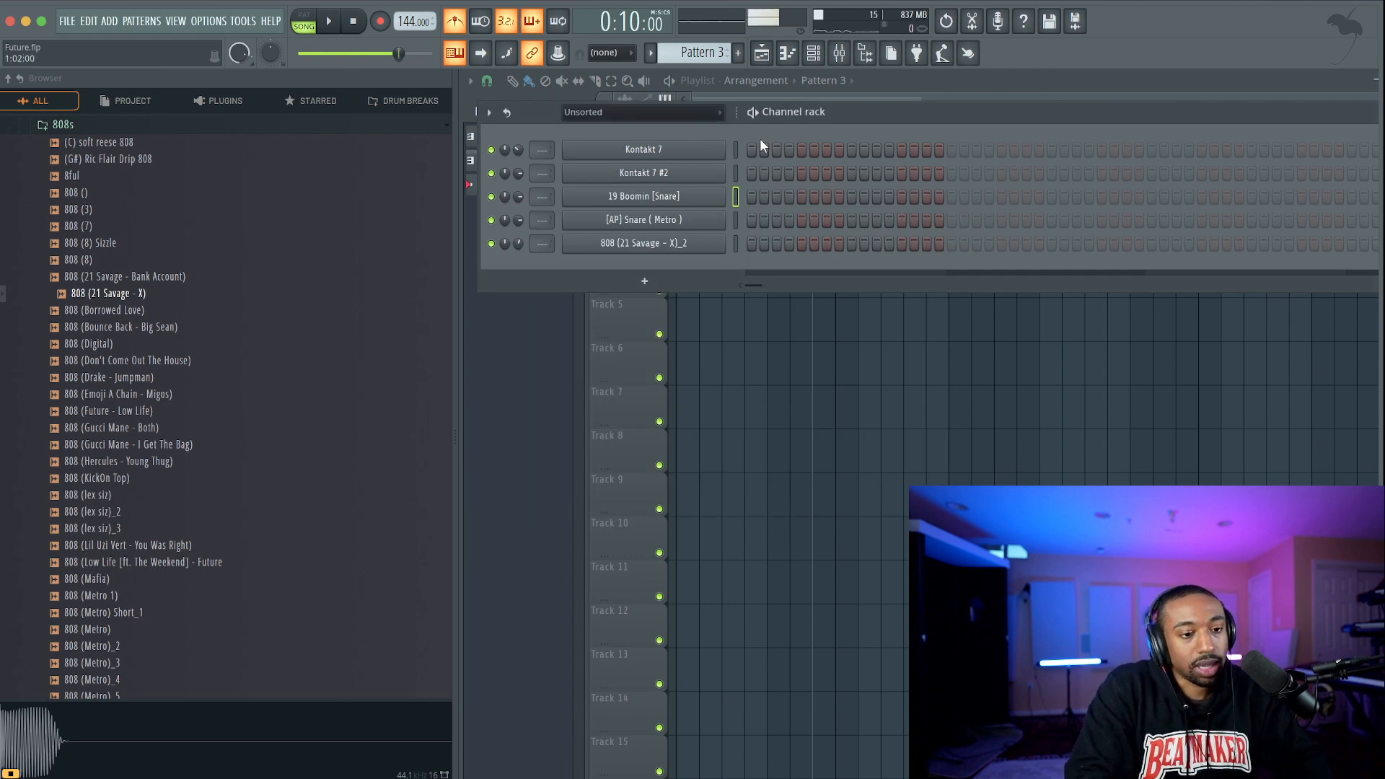
Select the 808 (21 Savage - X)_2 channel and try playing 808 notes over the arrangement playback.
left_click(736, 243)
key("space")
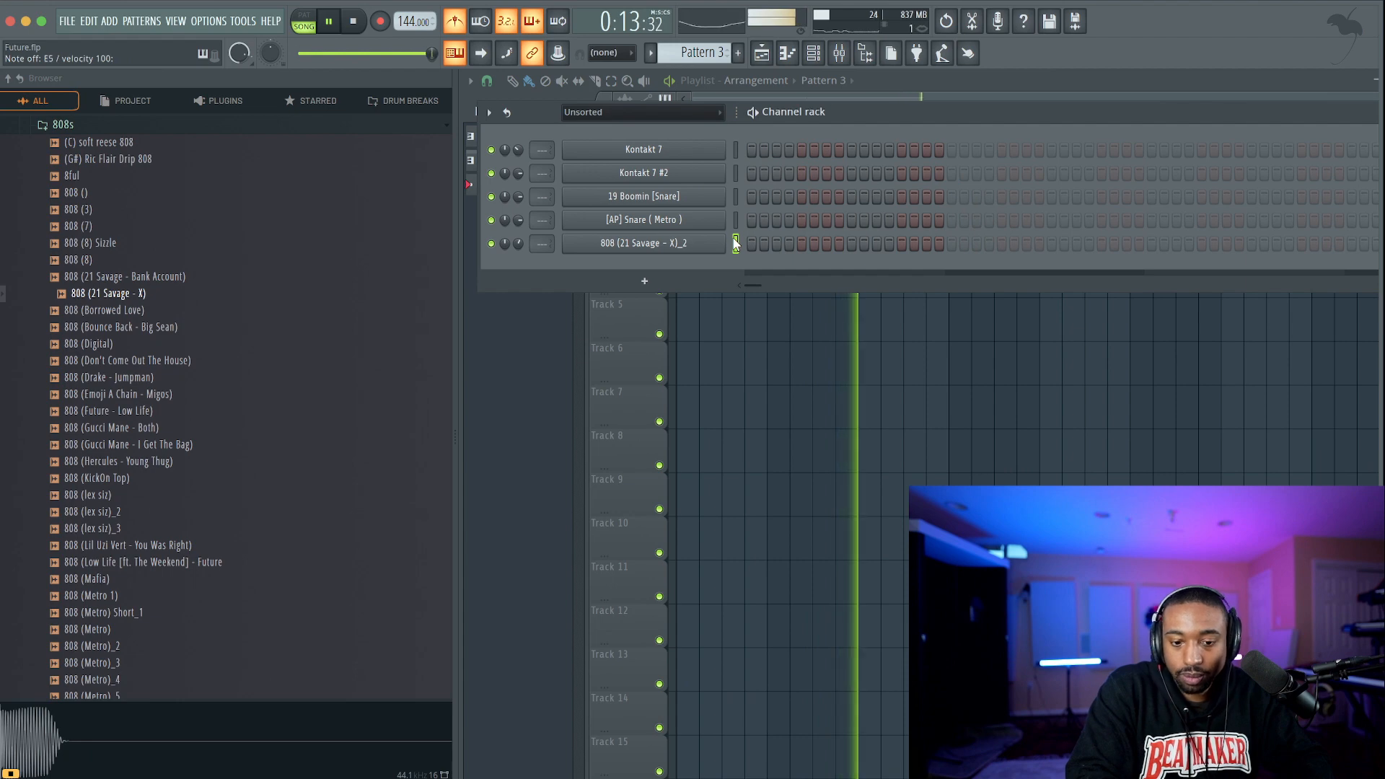
key("space")
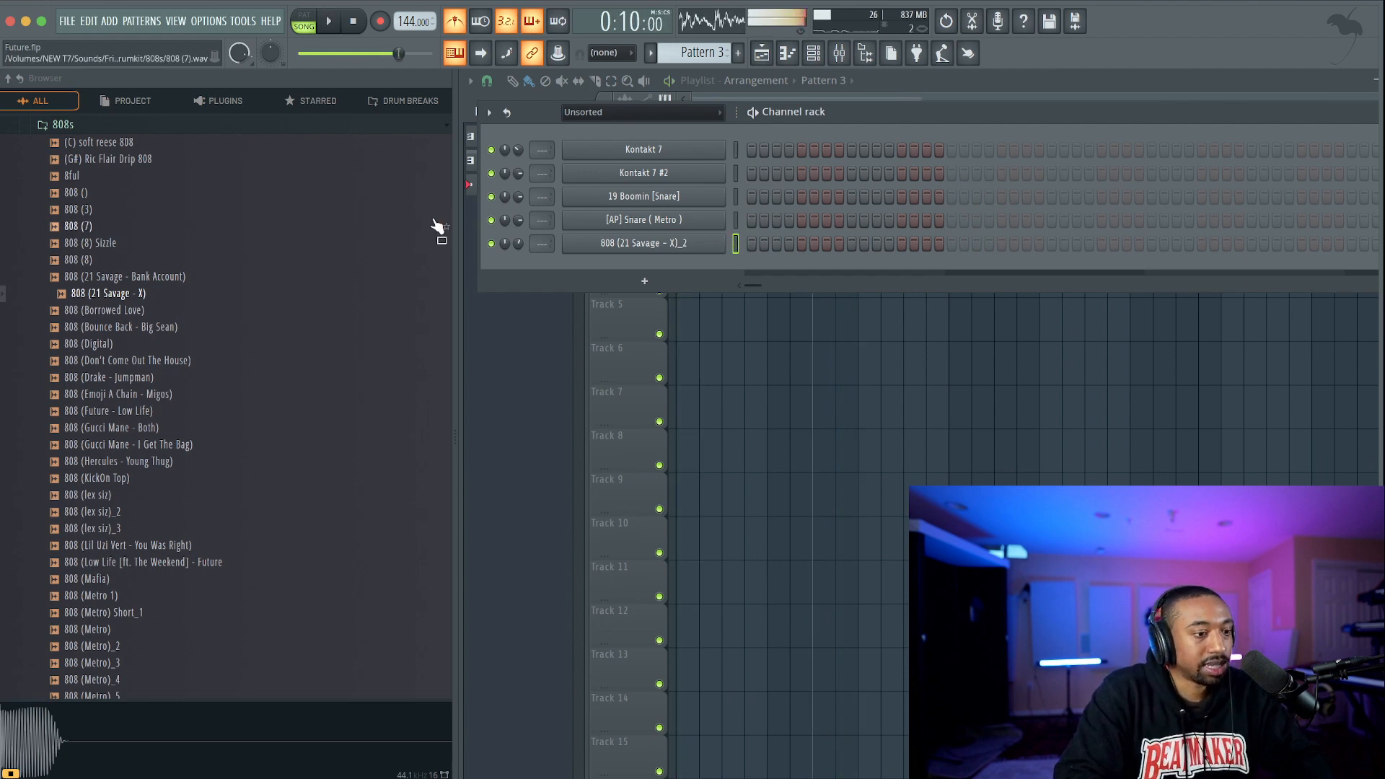
key("space")
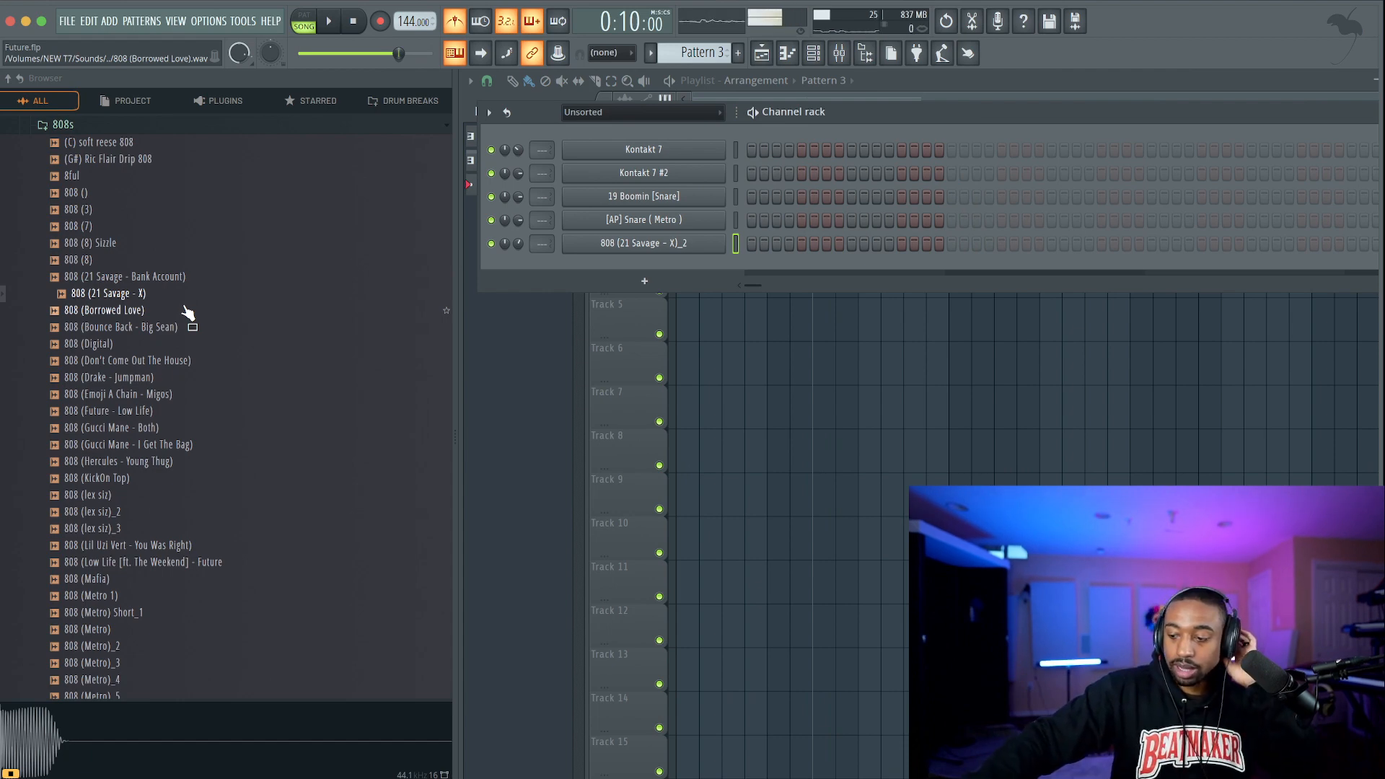
Start the arrangement playback, close the 808s folder and open the Metro Boomin drumkit's Closed Hats folder.
key("space")
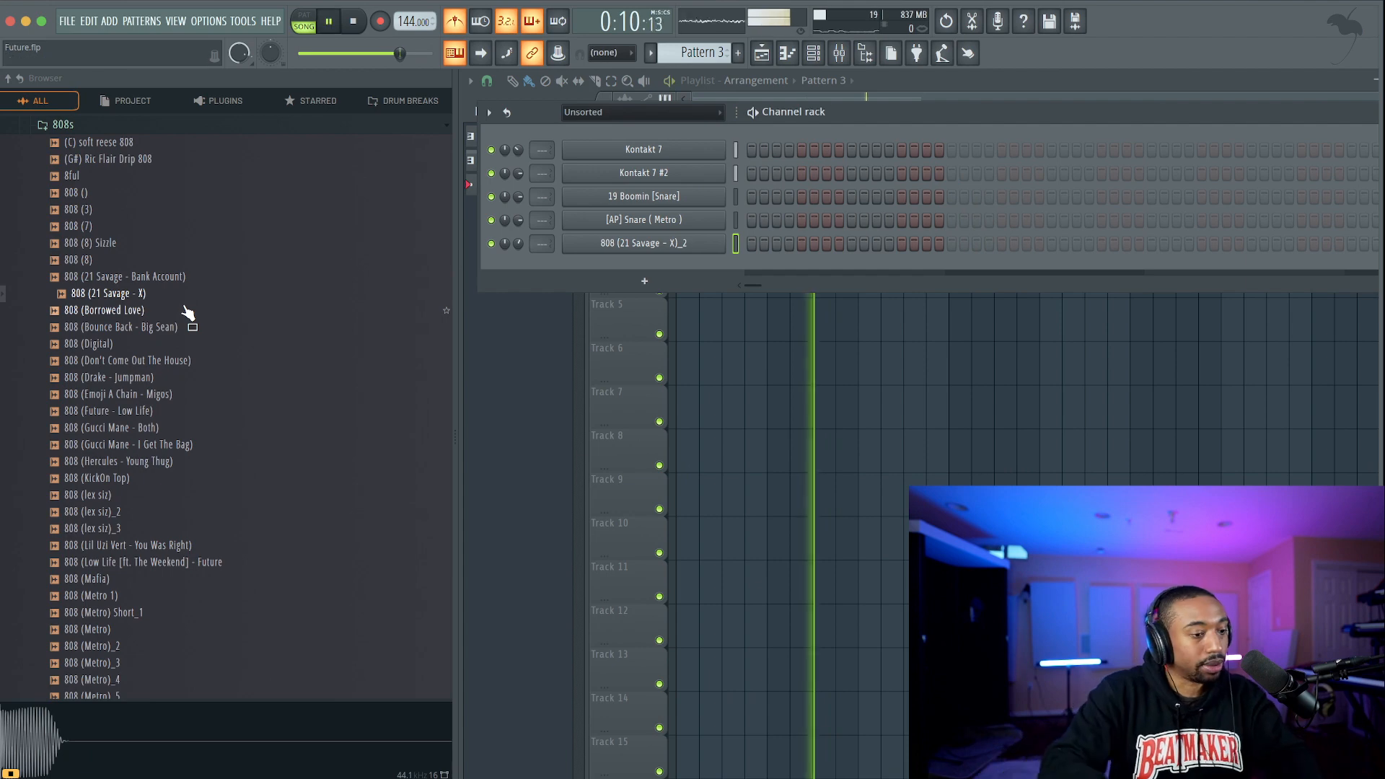
left_click(135, 226)
scroll(135, 236, "up", 1)
scroll(135, 237, "up", 3)
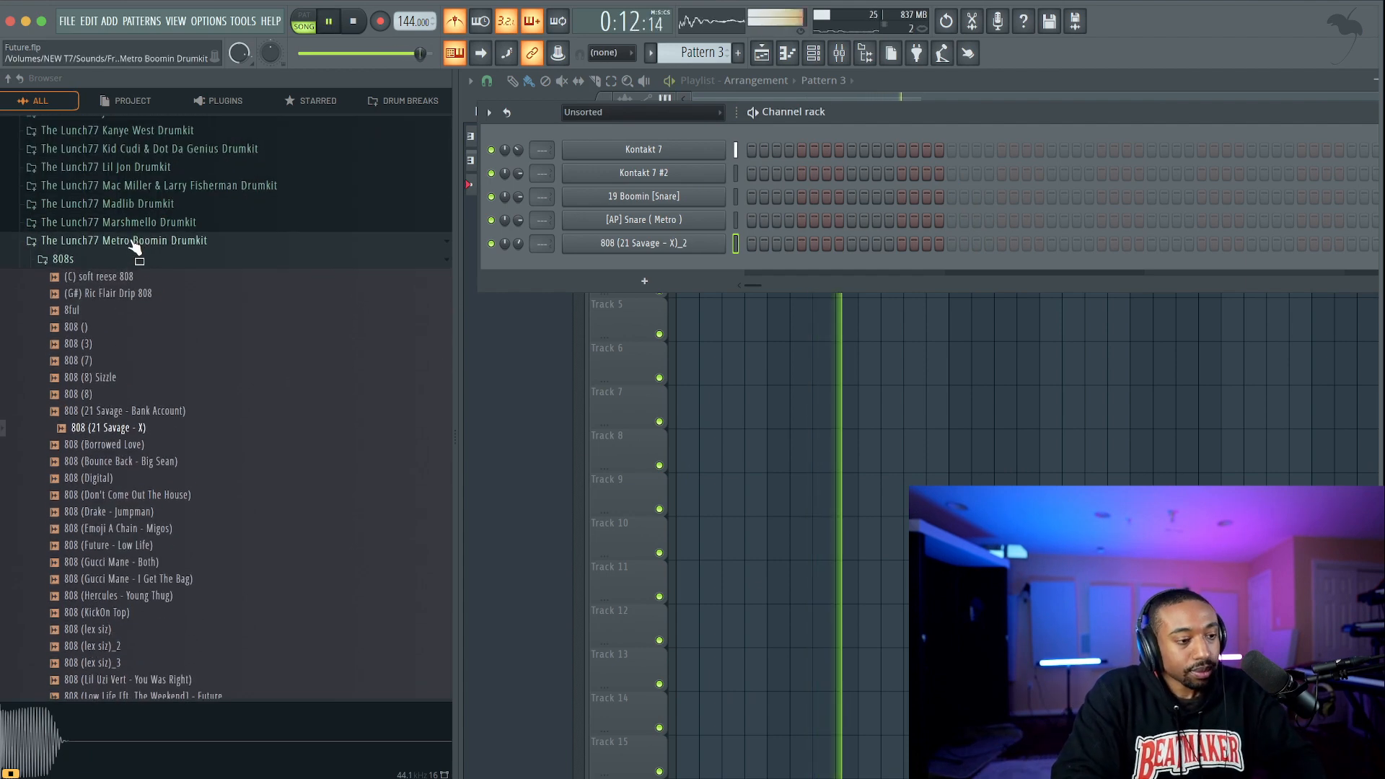
left_click(132, 263)
left_click(139, 297)
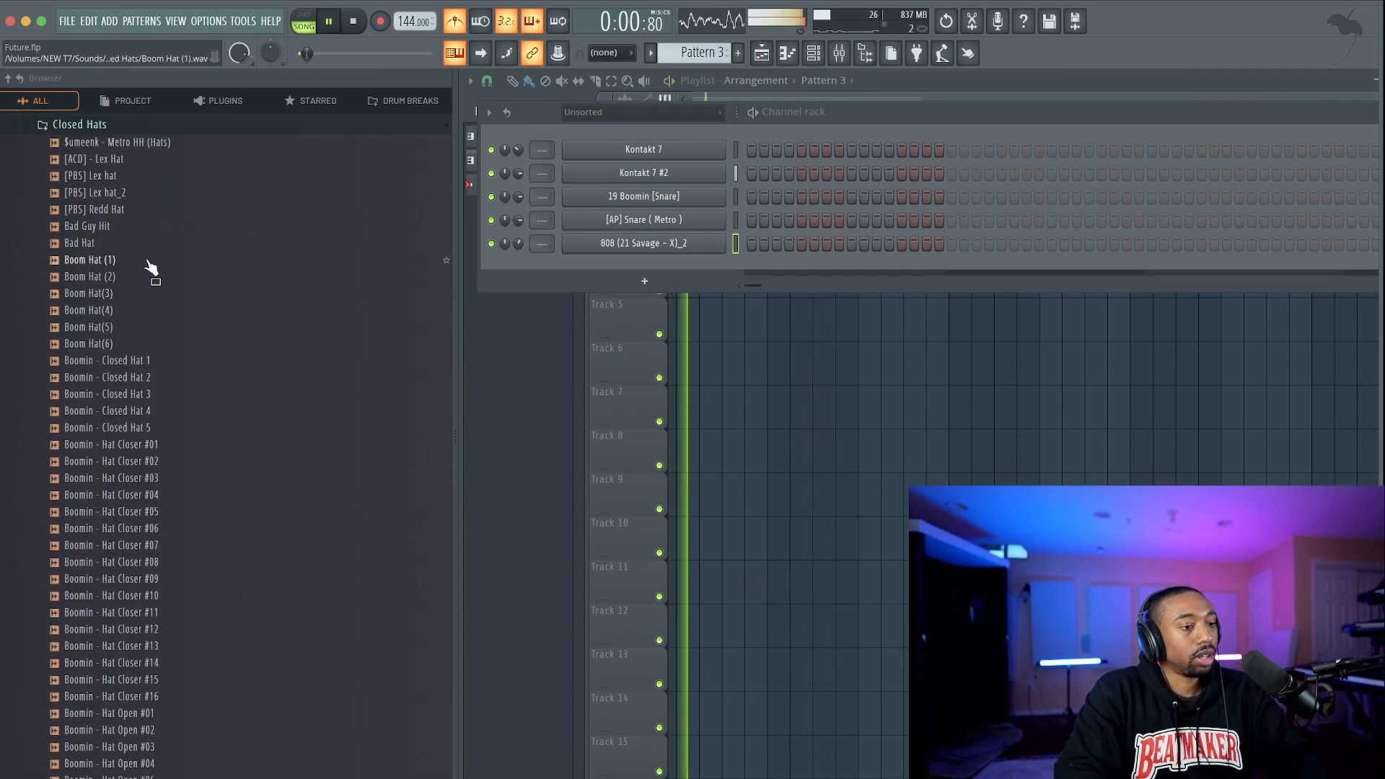
Audition Sumeenk - Metro HH (Hats) and [ACD] - Lex Hat over the playback, and load [ACD] - Lex Hat into a new channel.
left_click(152, 143)
left_click(152, 160)
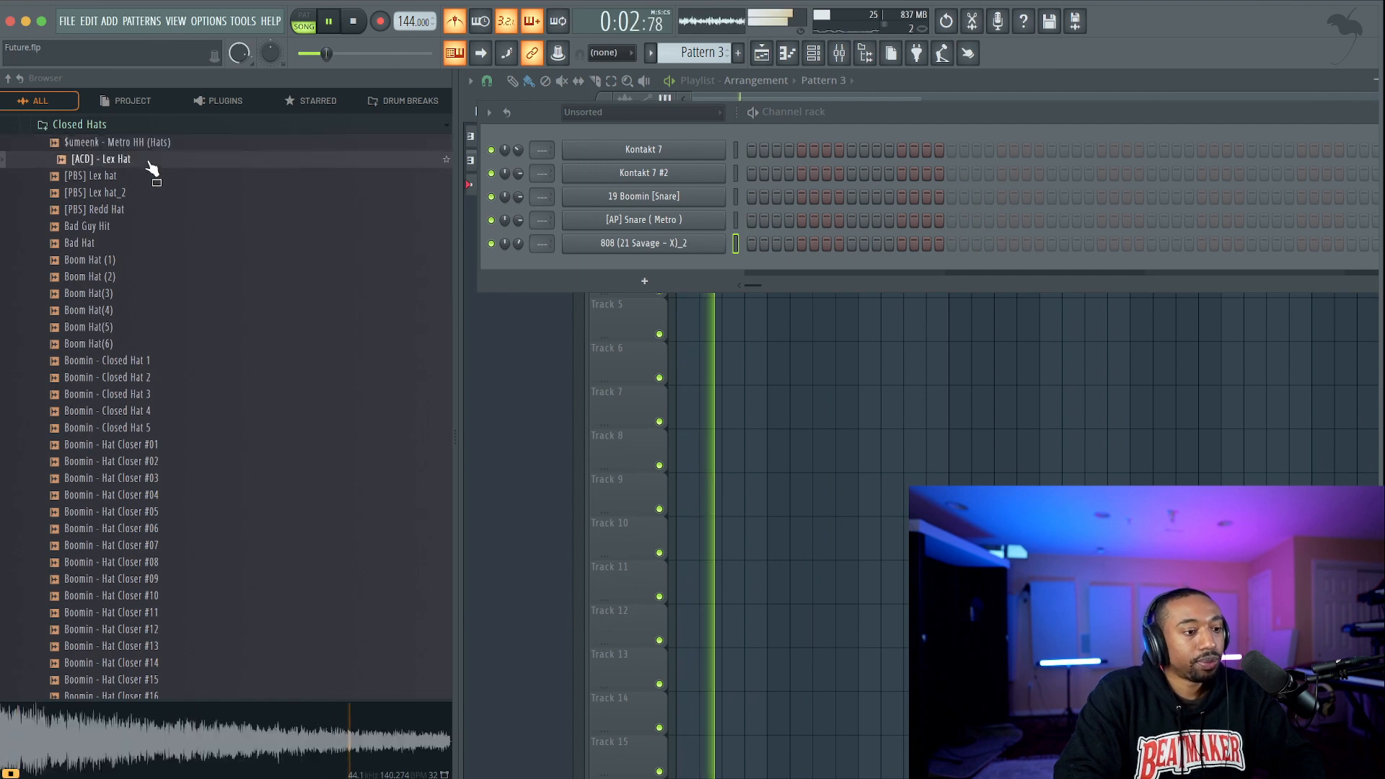
right_click(151, 160)
left_click(168, 184)
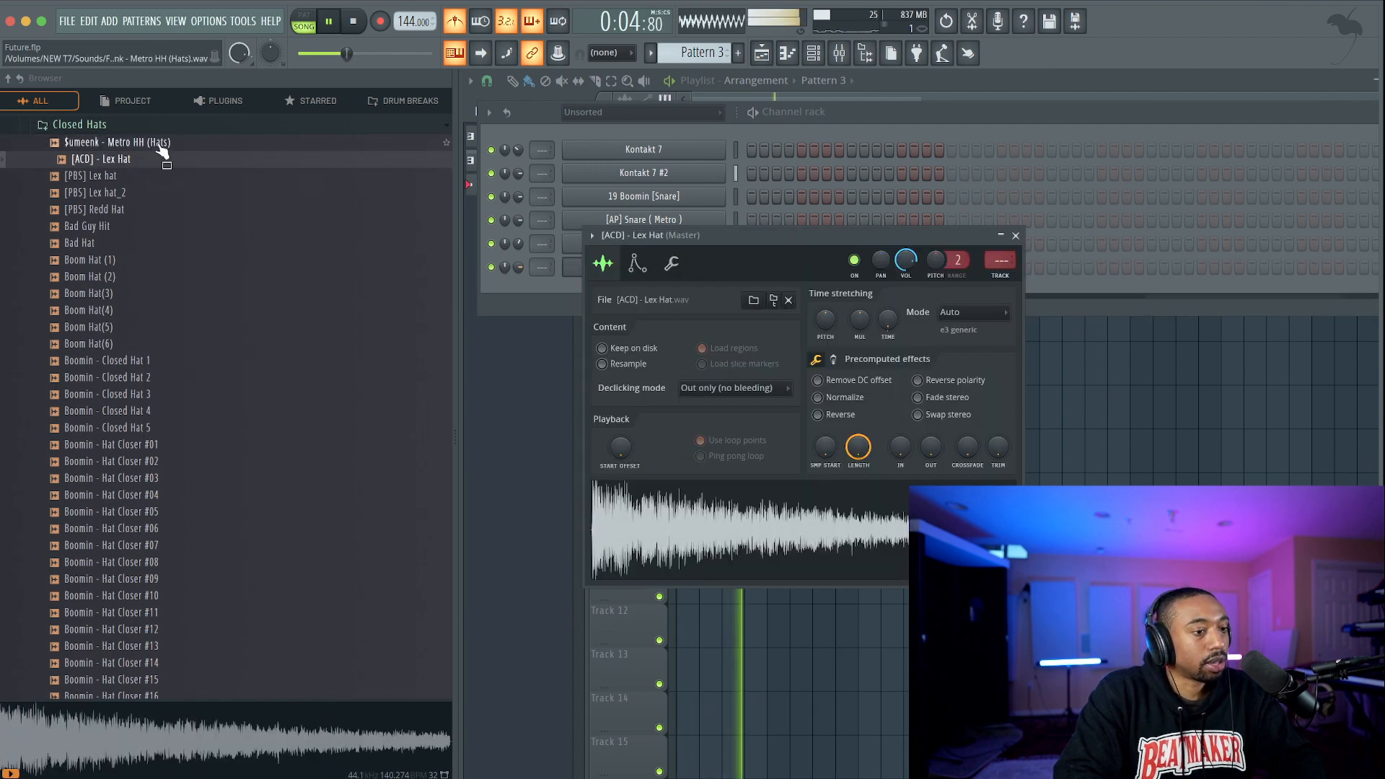
Load $umeenk - Metro HH (Hats) into a new channel, stop playback and place Pattern 3 on Track 3 at bar 1.
left_click(160, 144)
right_click(162, 144)
left_click(182, 167)
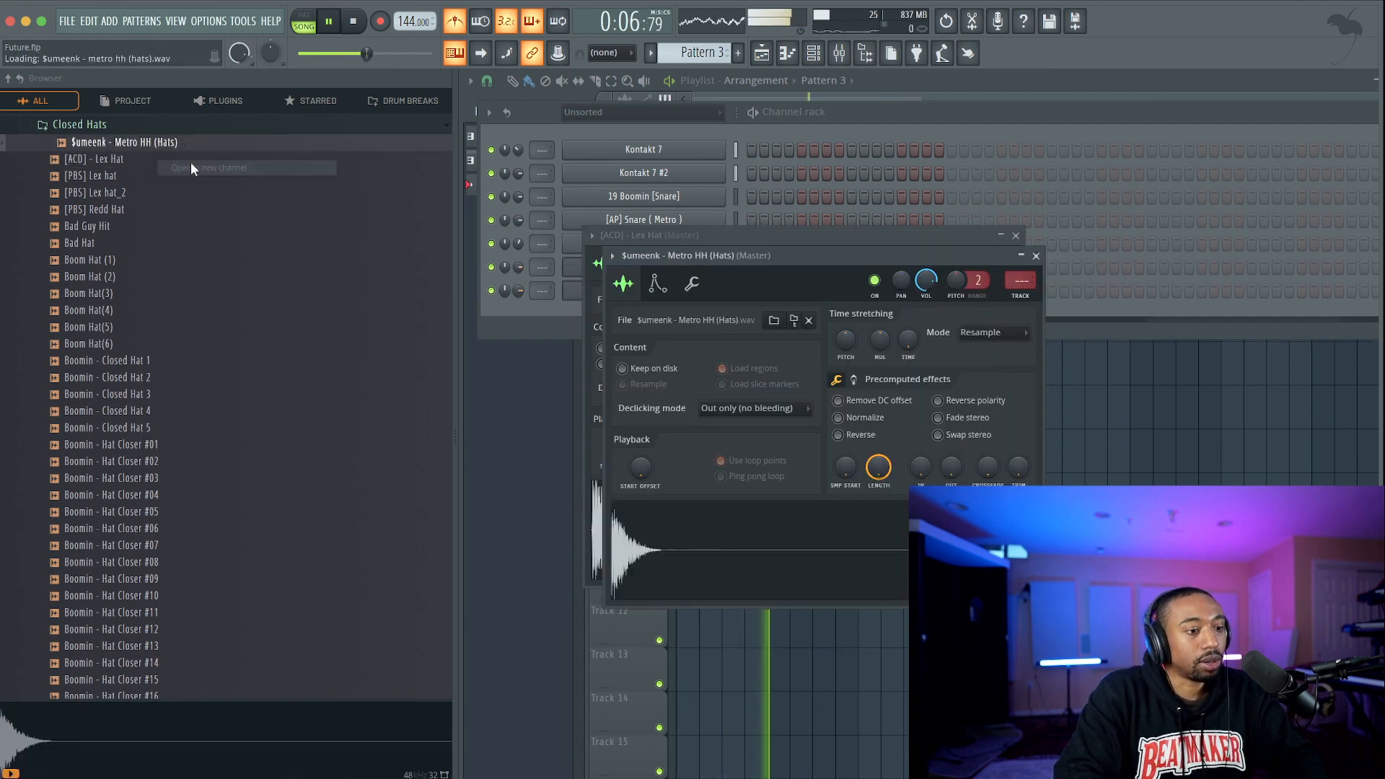
left_click(871, 113)
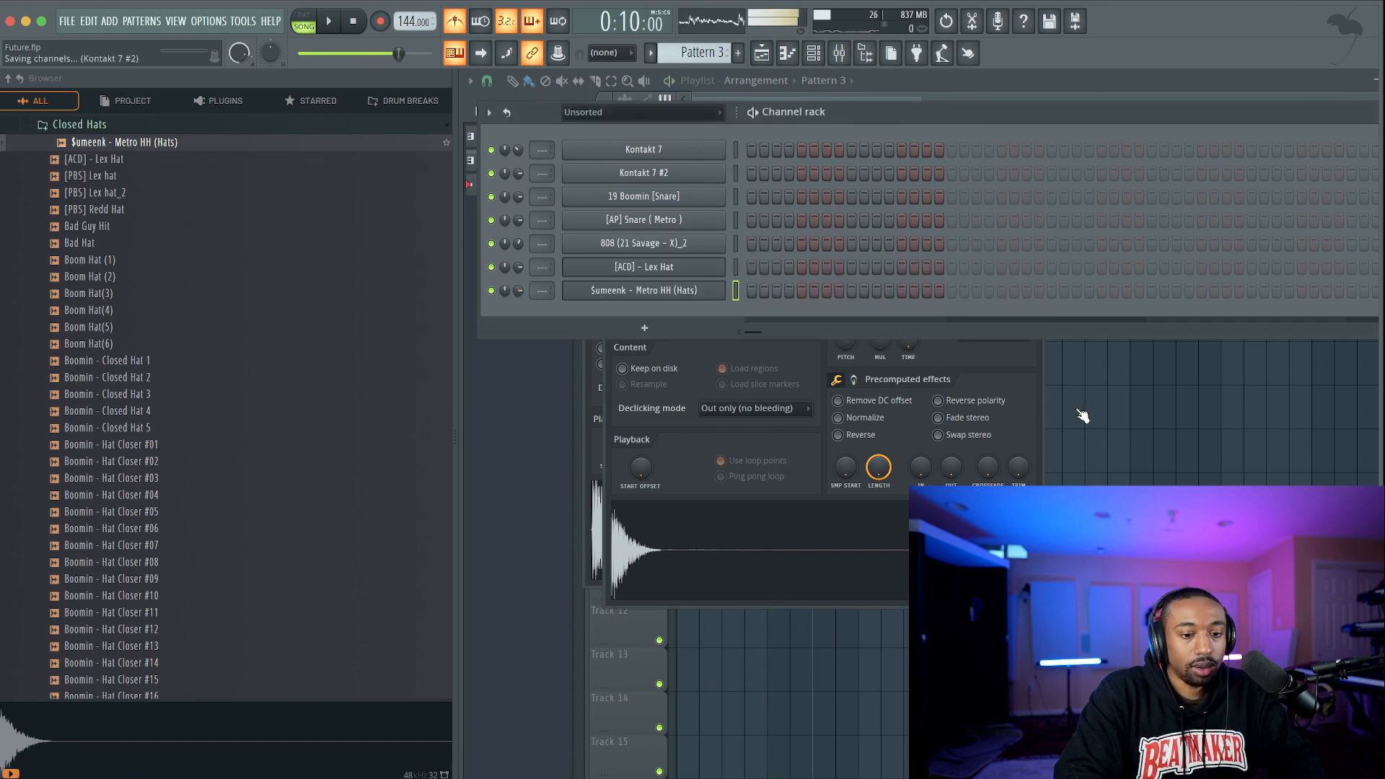
left_click(1082, 416)
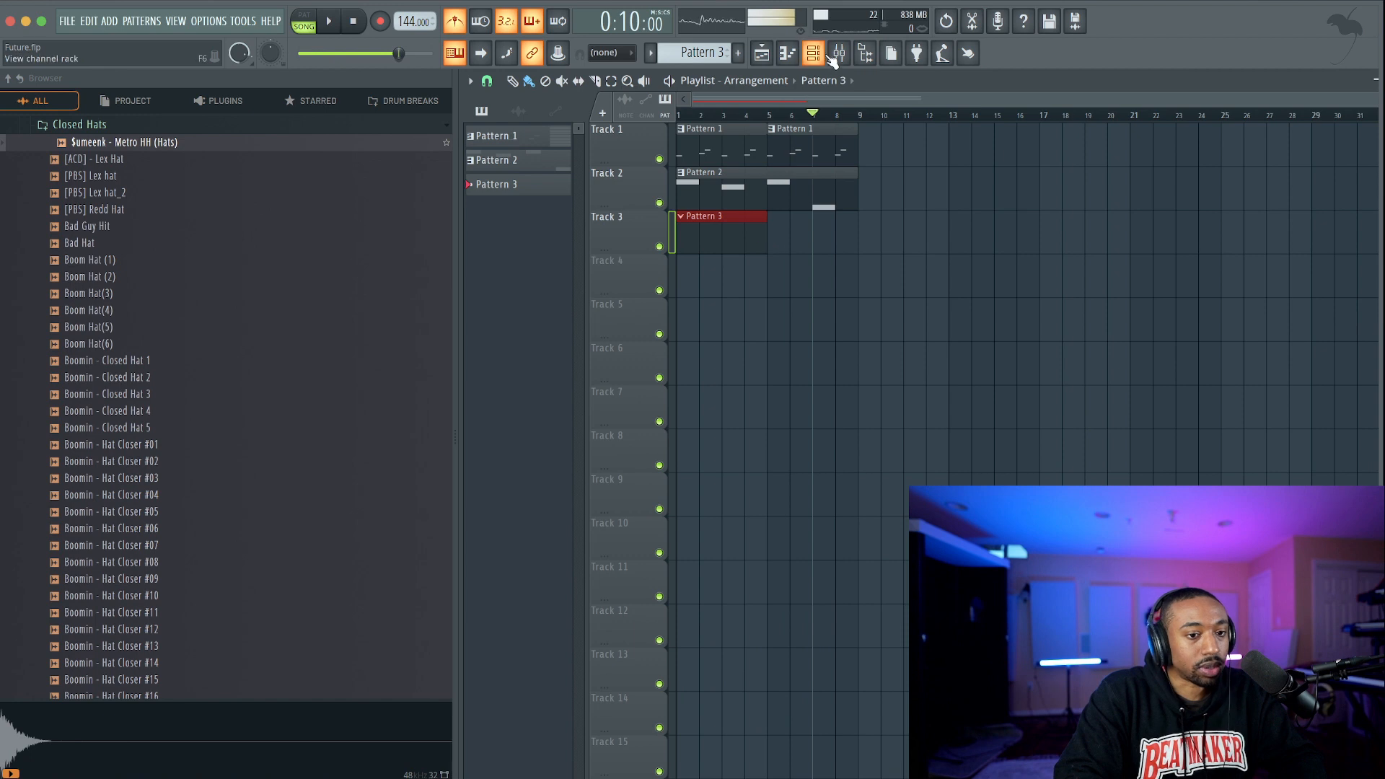
Lengthen Pattern 3 to 48 steps and fill every second step of the $umeenk - Metro HH (Hats) channel.
left_click(814, 62)
right_click(704, 267)
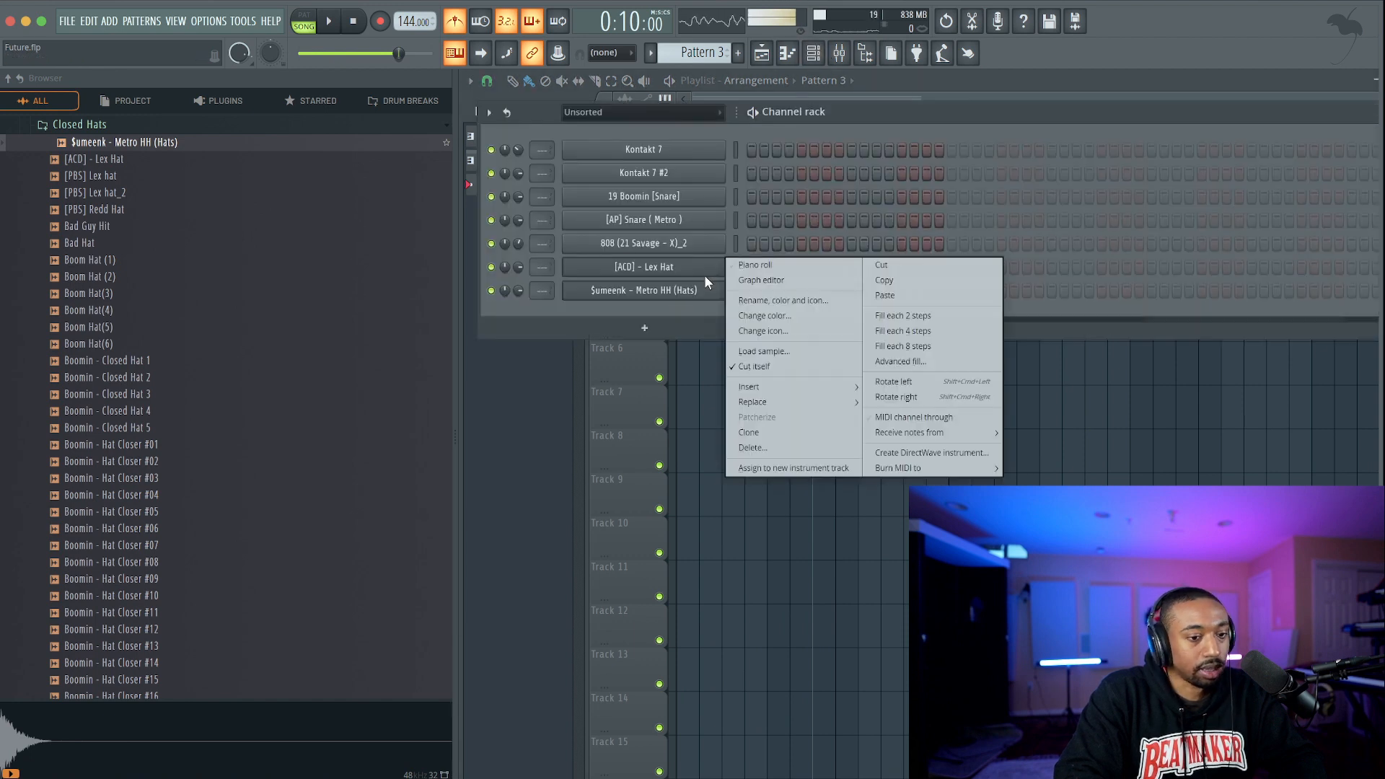
left_click(700, 297)
right_click(709, 288)
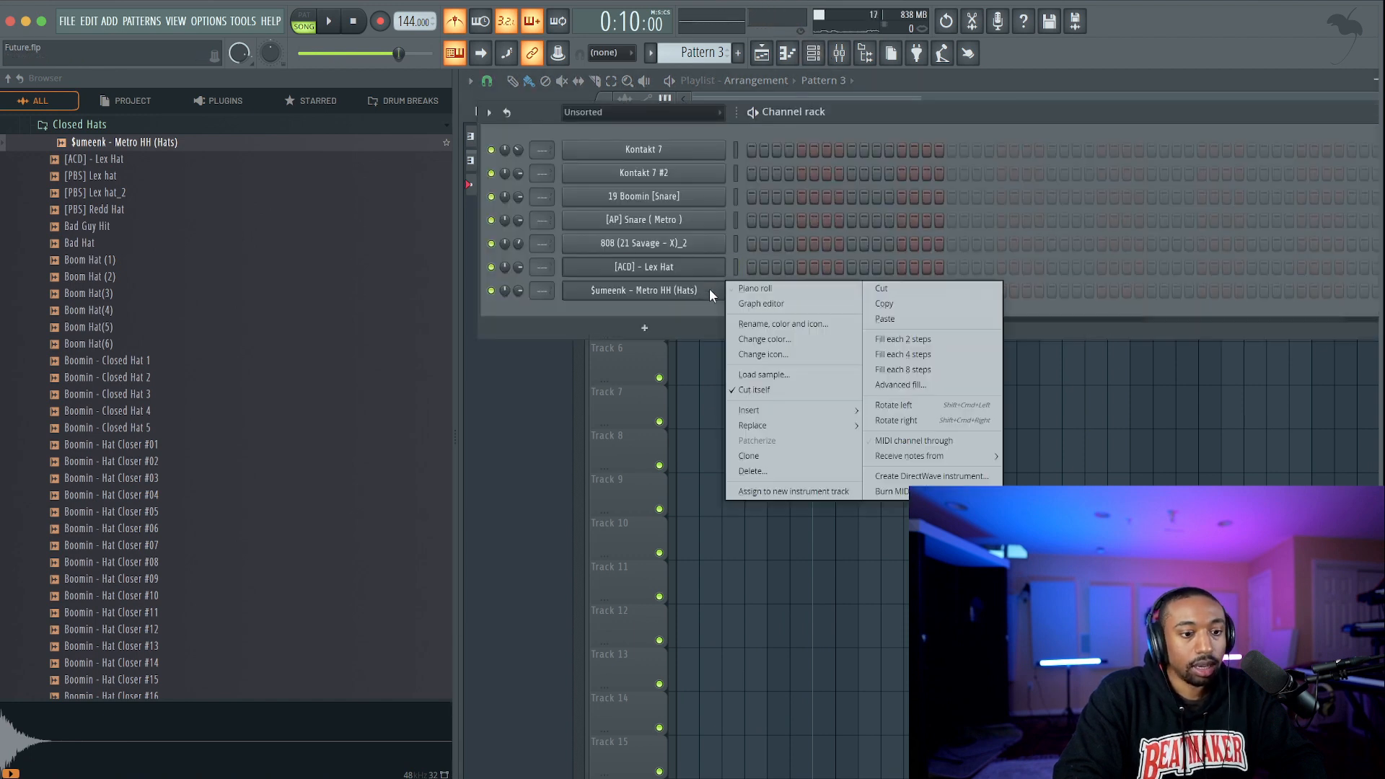
left_click(899, 339)
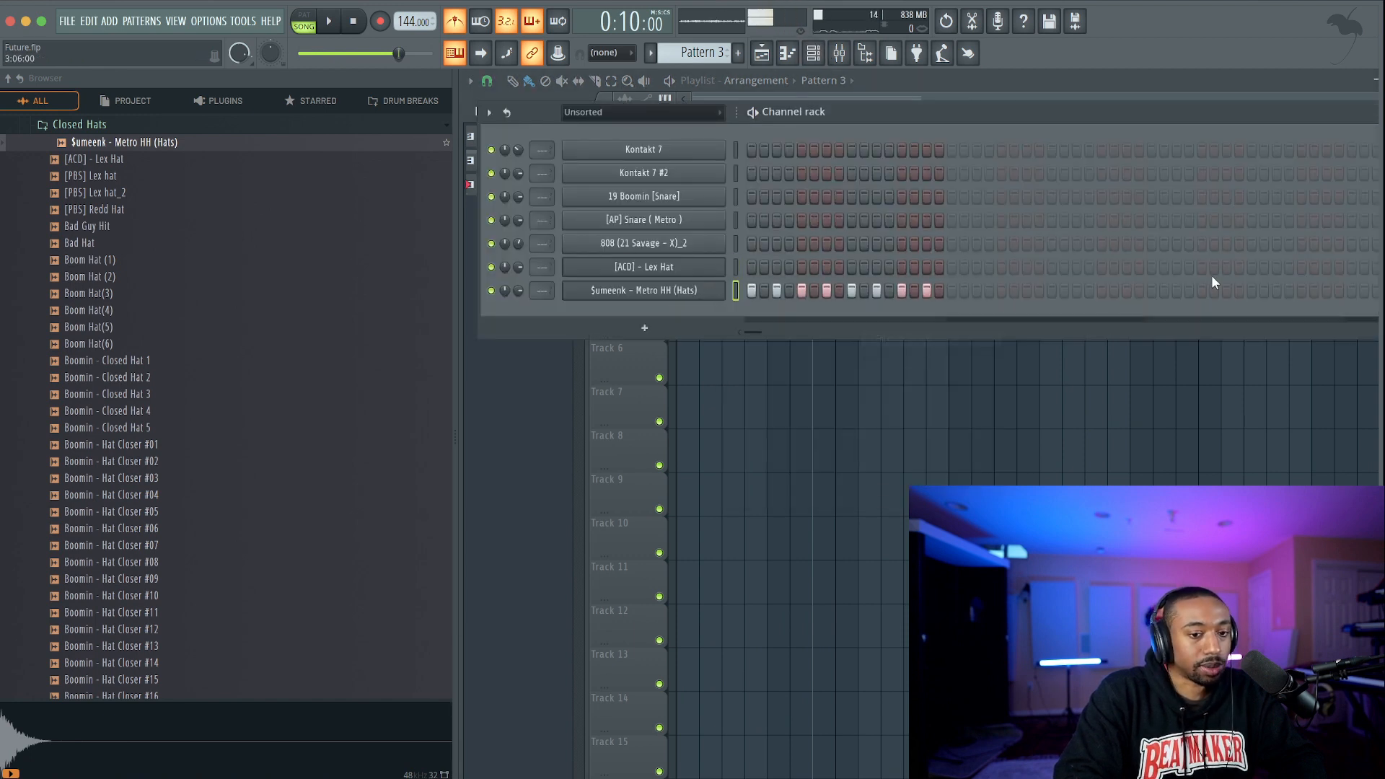
right_click(669, 289)
left_click(888, 340)
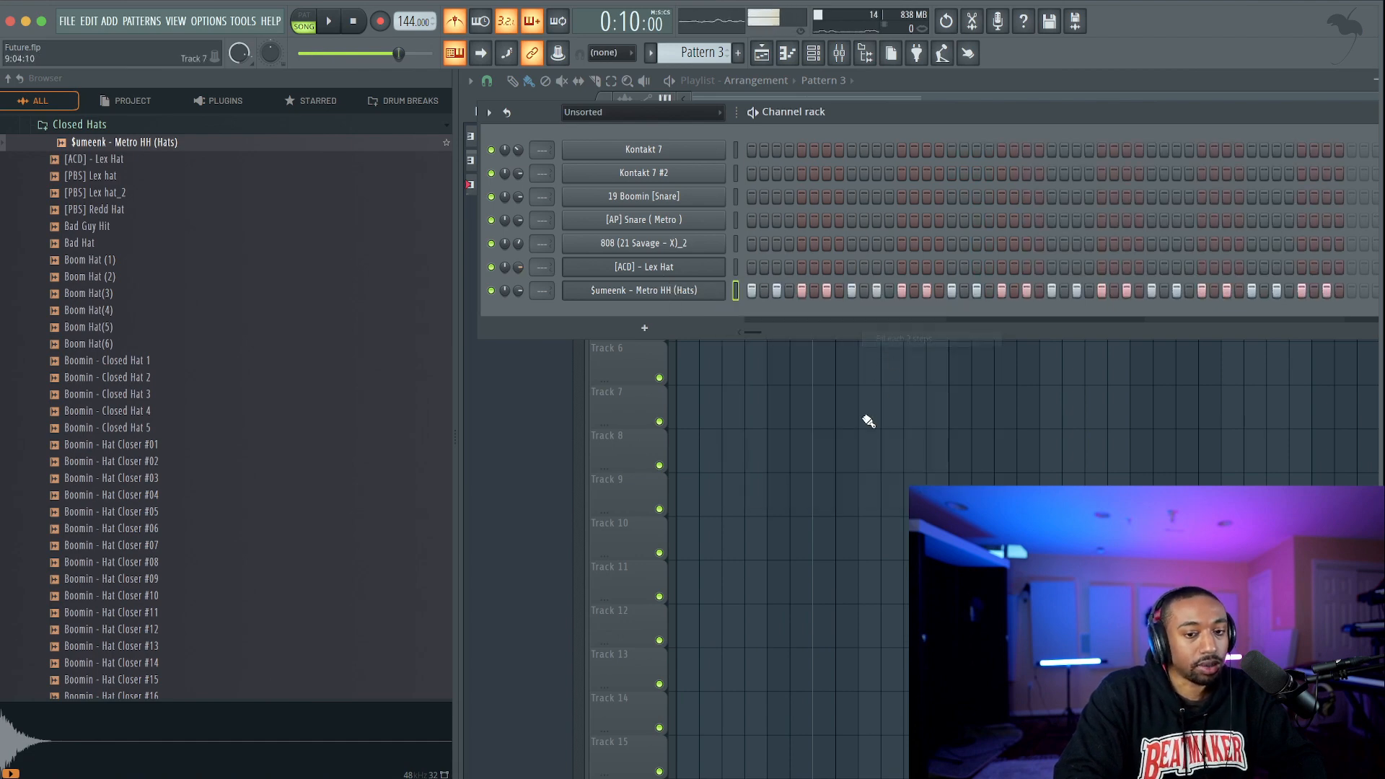
Set the project tempo to 143 BPM and check the sampler settings of the $umeenk hat and 808 channels.
key("F6")
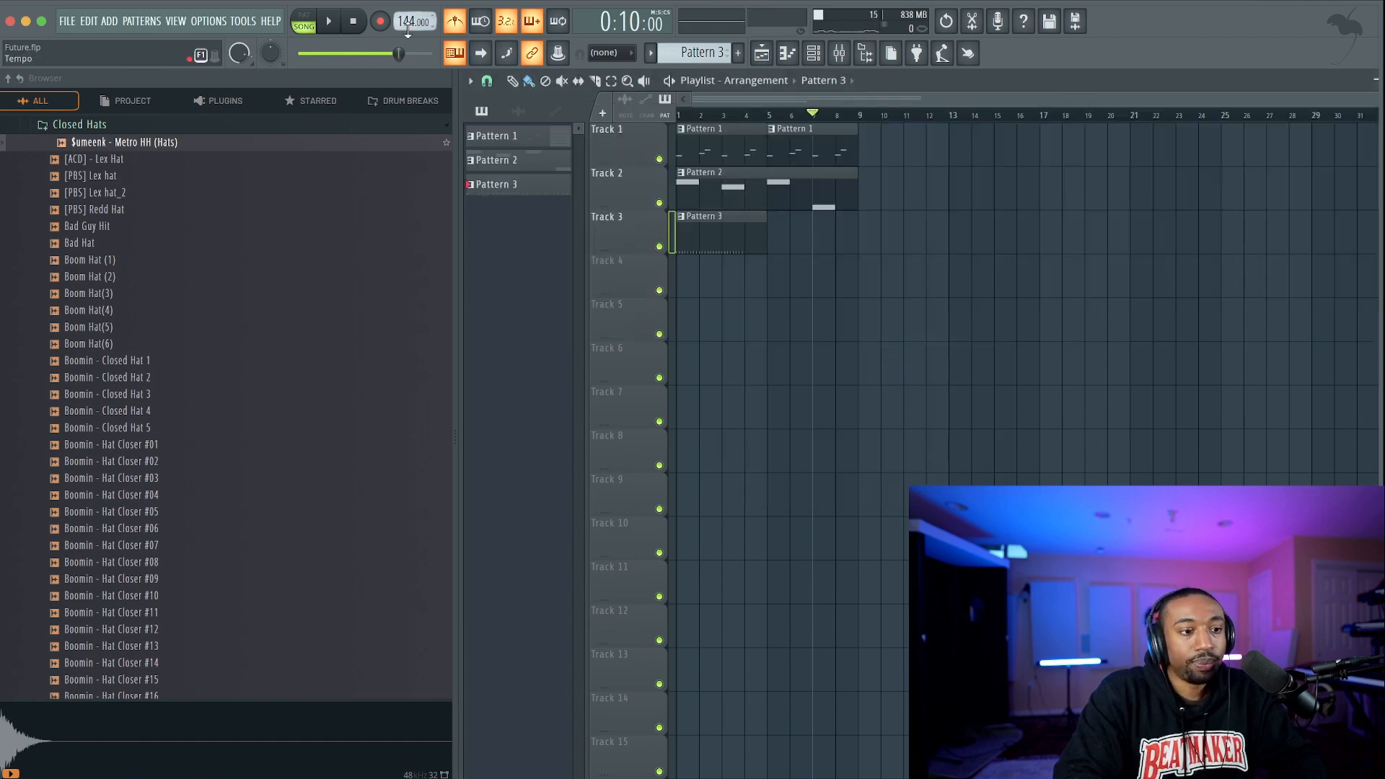
key("F6")
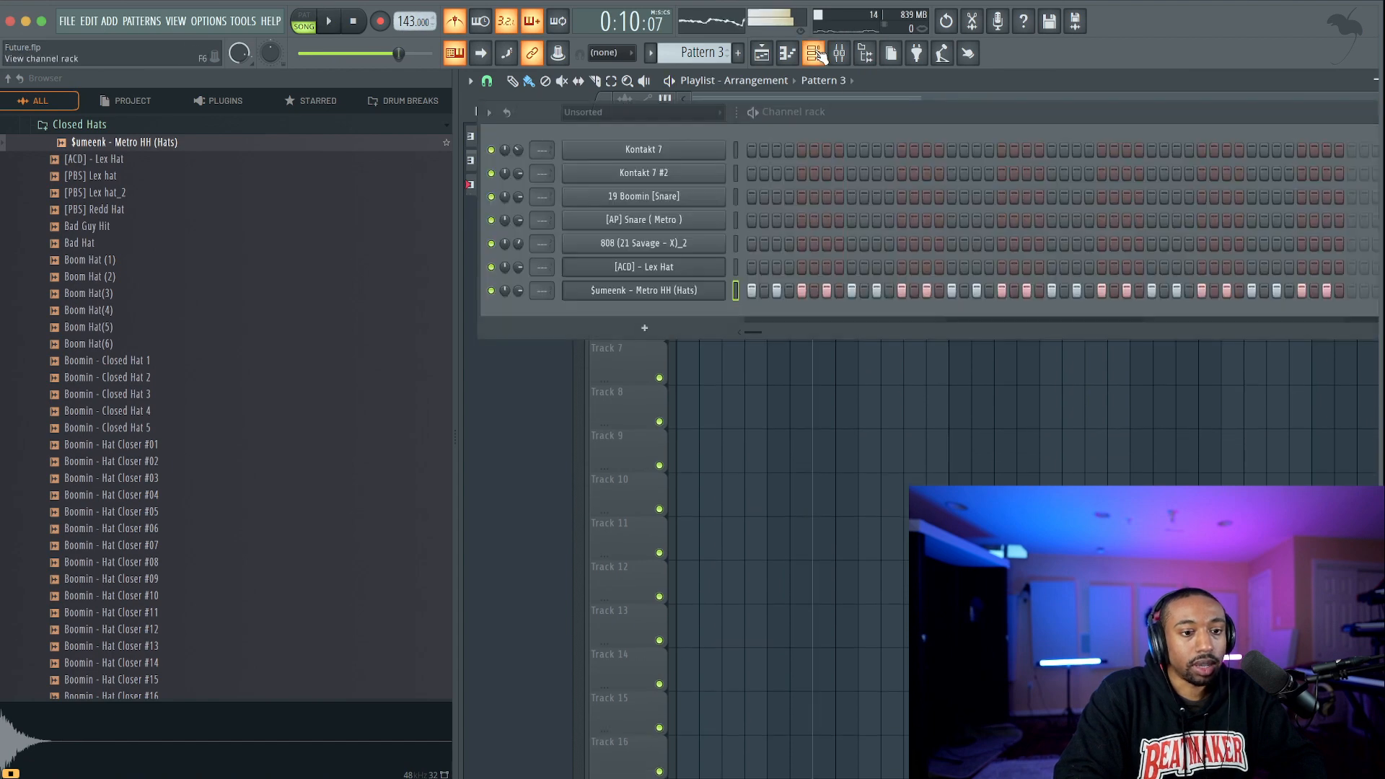
left_click(700, 290)
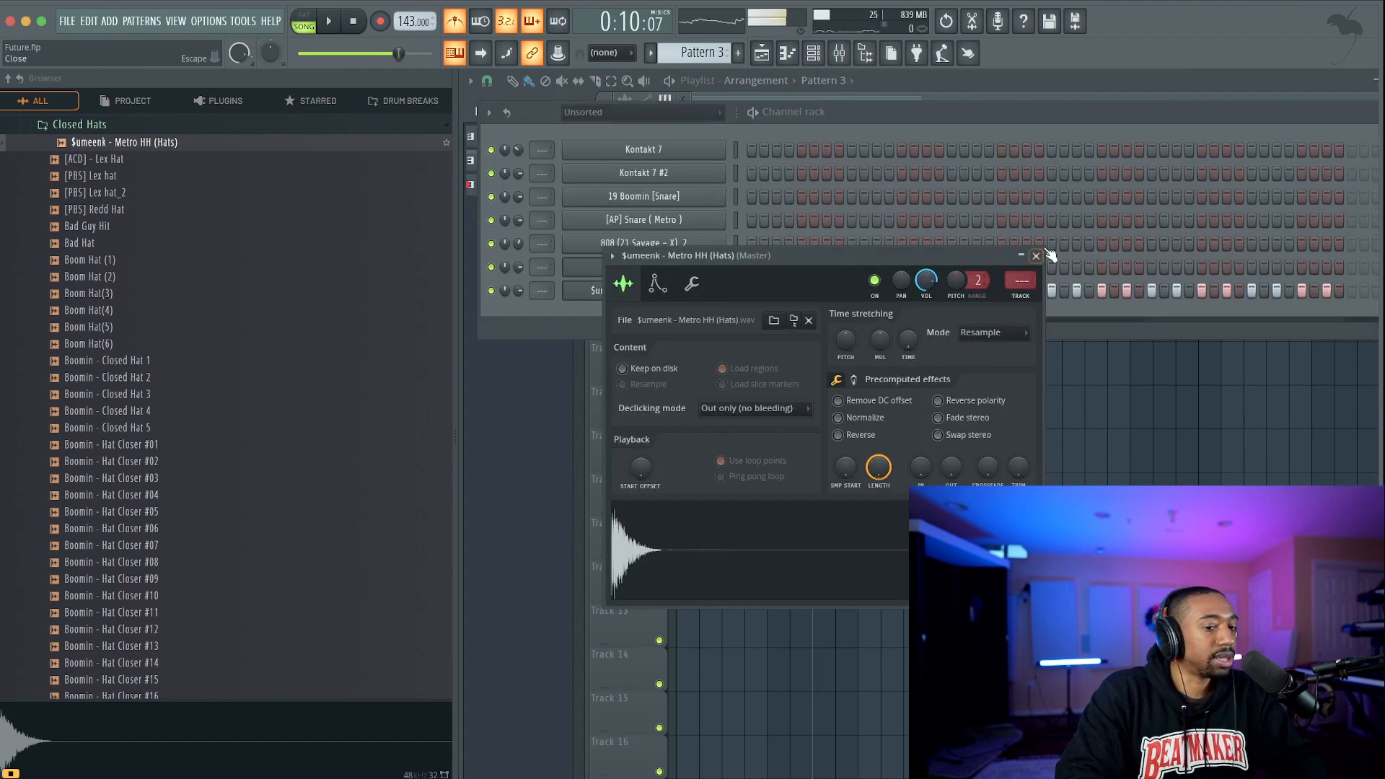
left_click(675, 244)
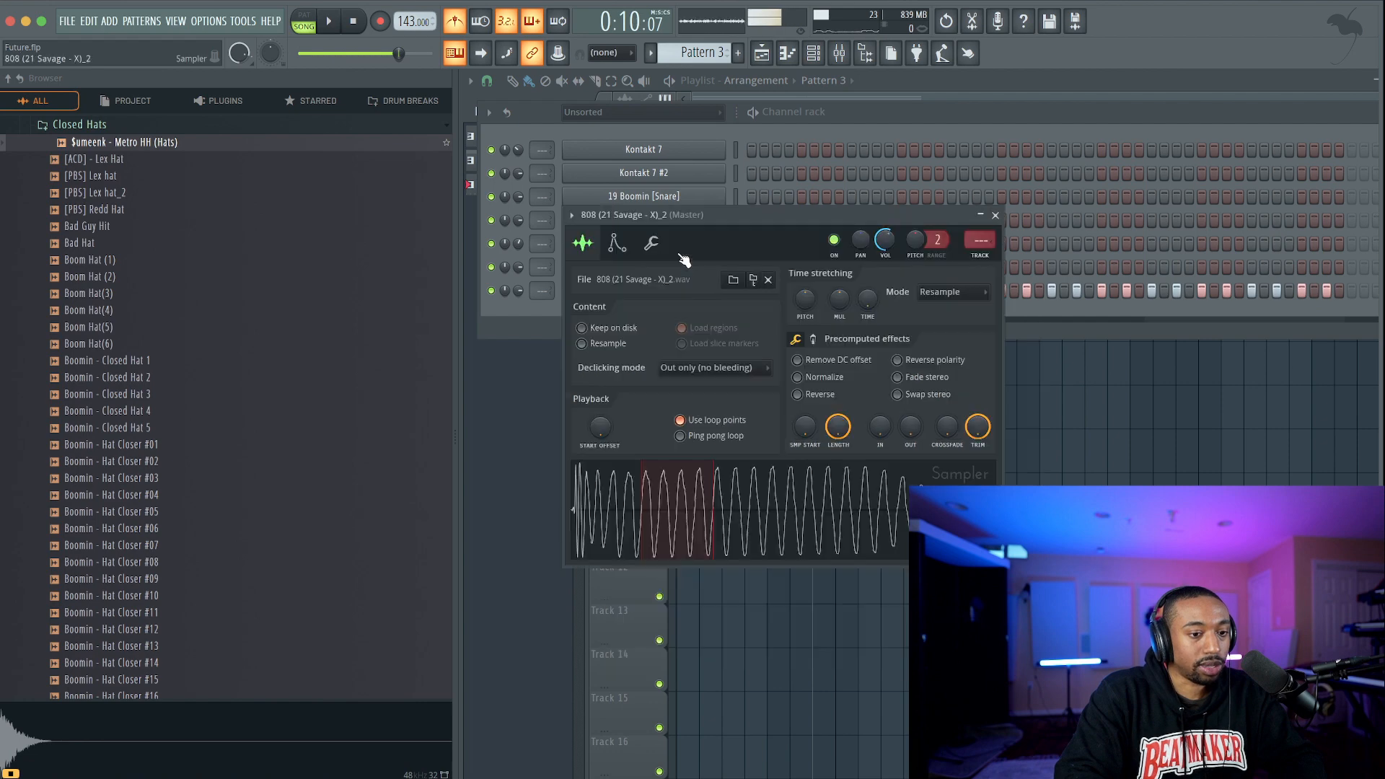
left_click_drag(716, 223, 1038, 386)
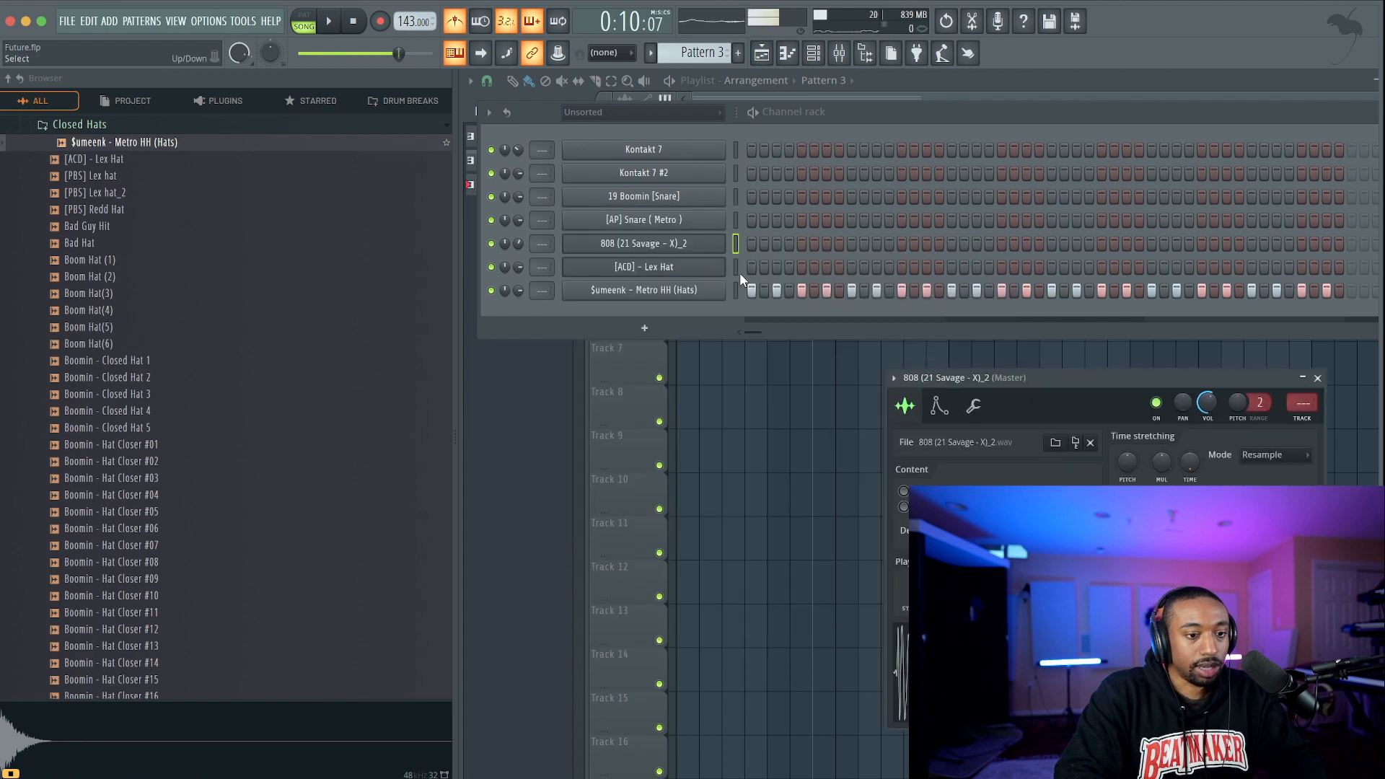
Set the [ACD] - Lex Hat sampler's time stretching mode to Resample and reset its stretch time.
left_click(684, 266)
left_click(979, 314)
left_click(959, 340)
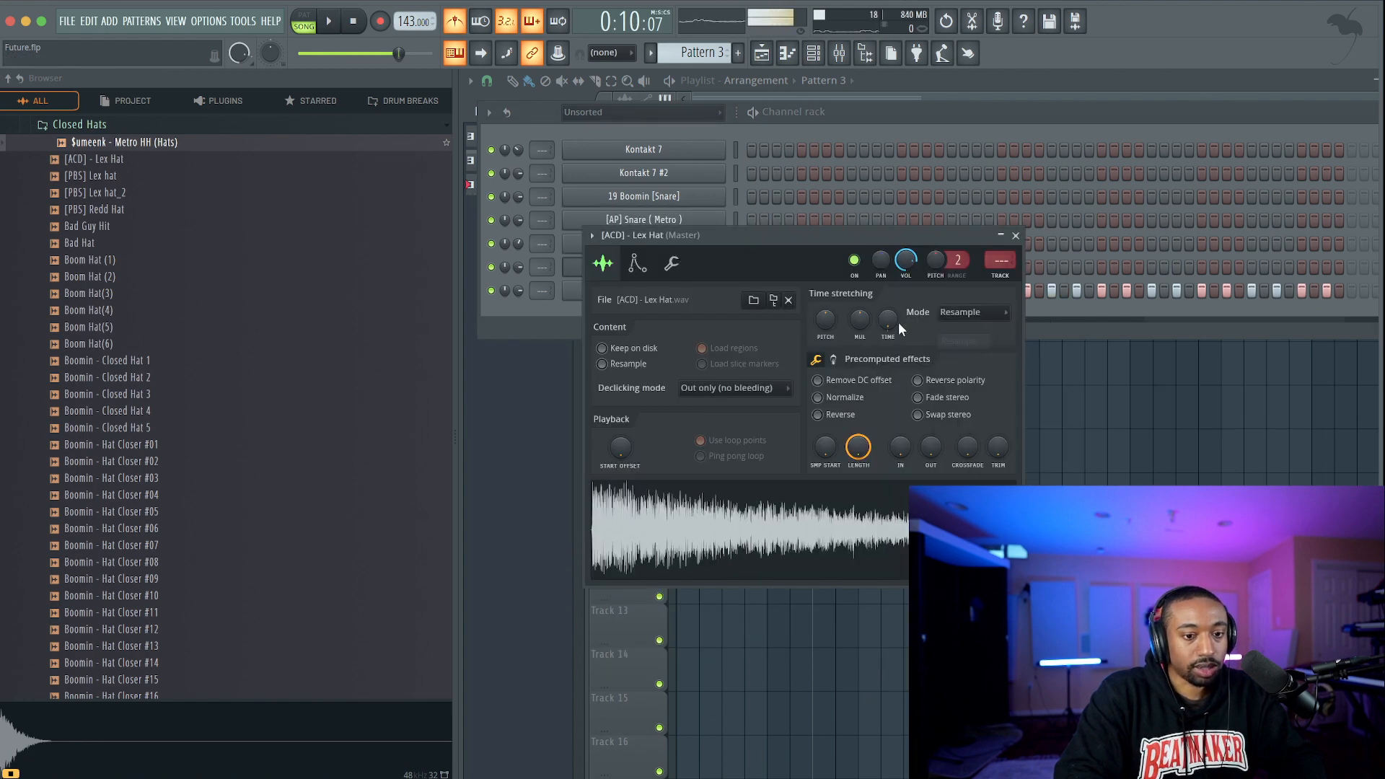
right_click(892, 321)
left_click(919, 332)
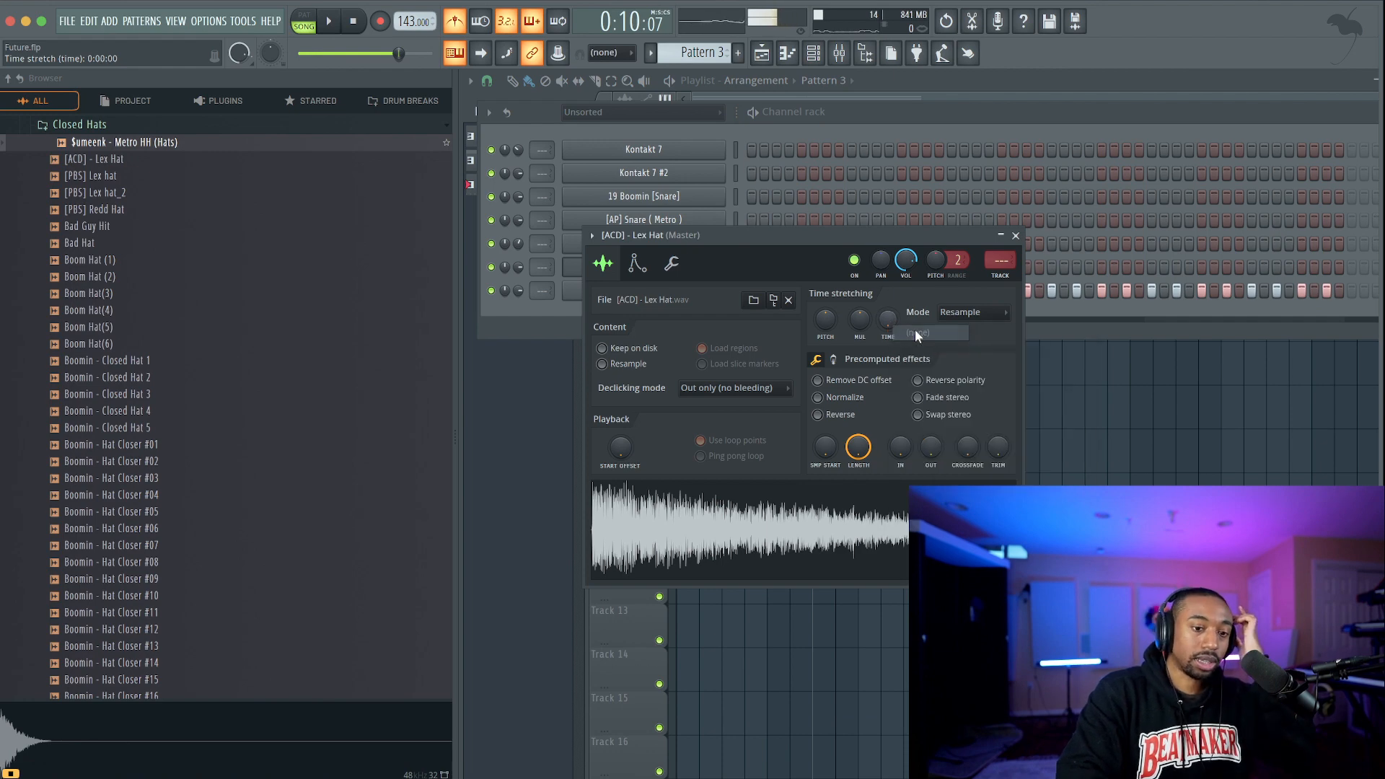
left_click(1016, 237)
Listen to the arrangement with the new hats from the start, and hide the browser.
key("space")
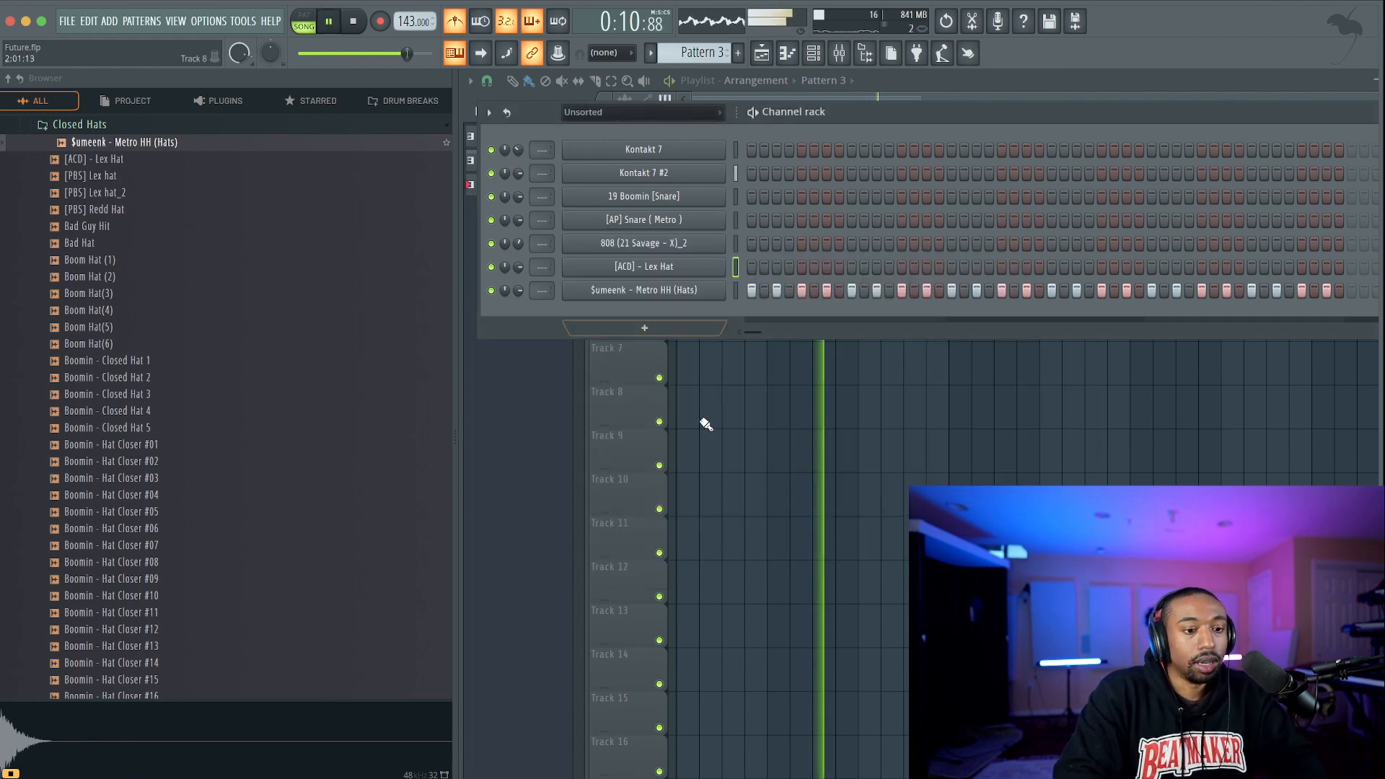
key("F6")
key("space")
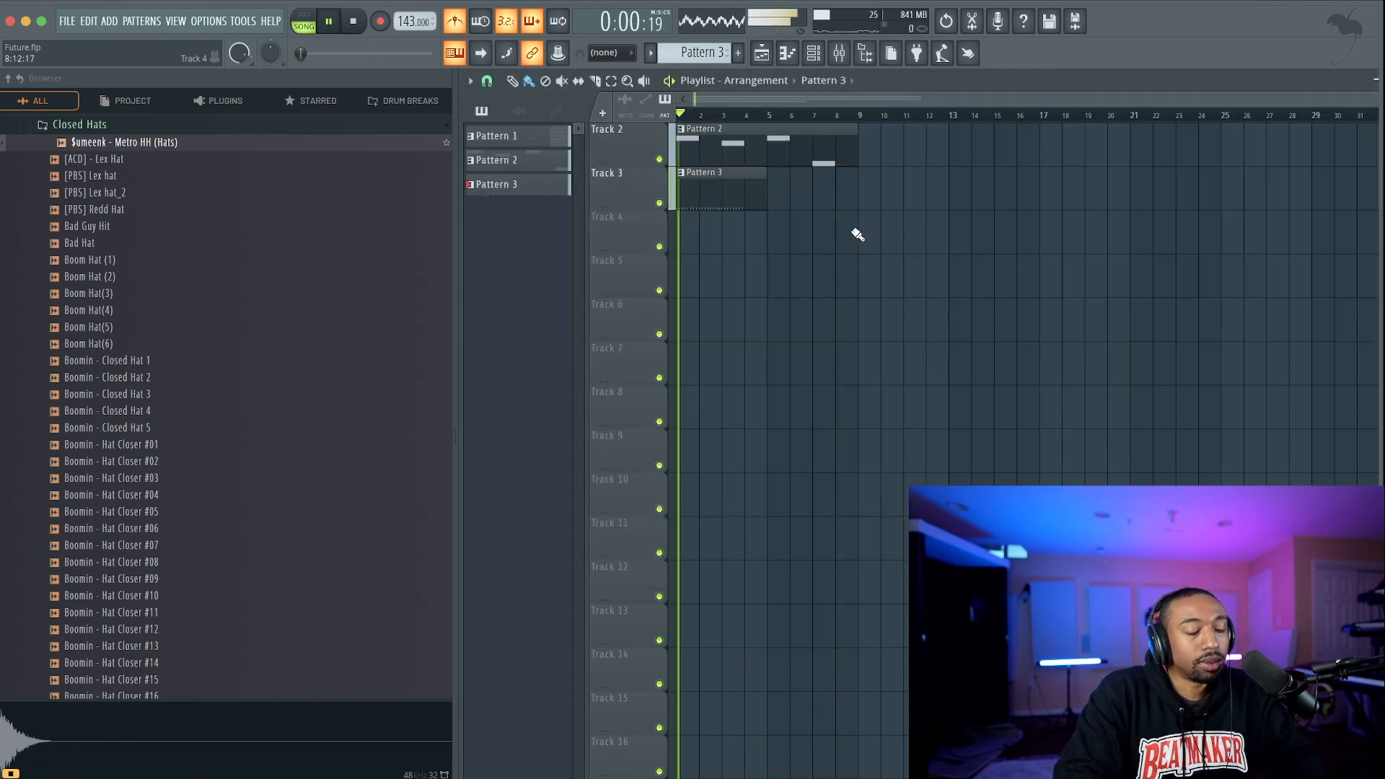
key("F6")
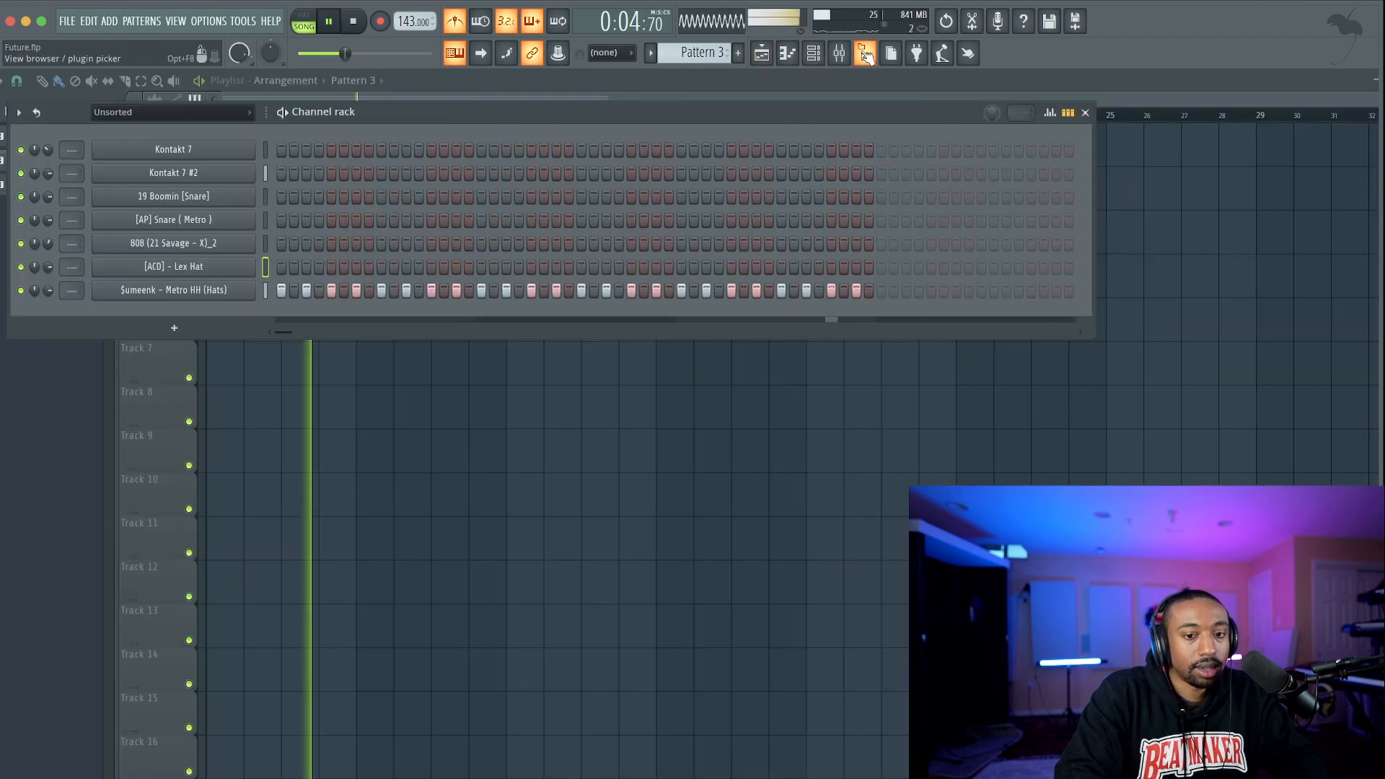
left_click(864, 52)
key("space")
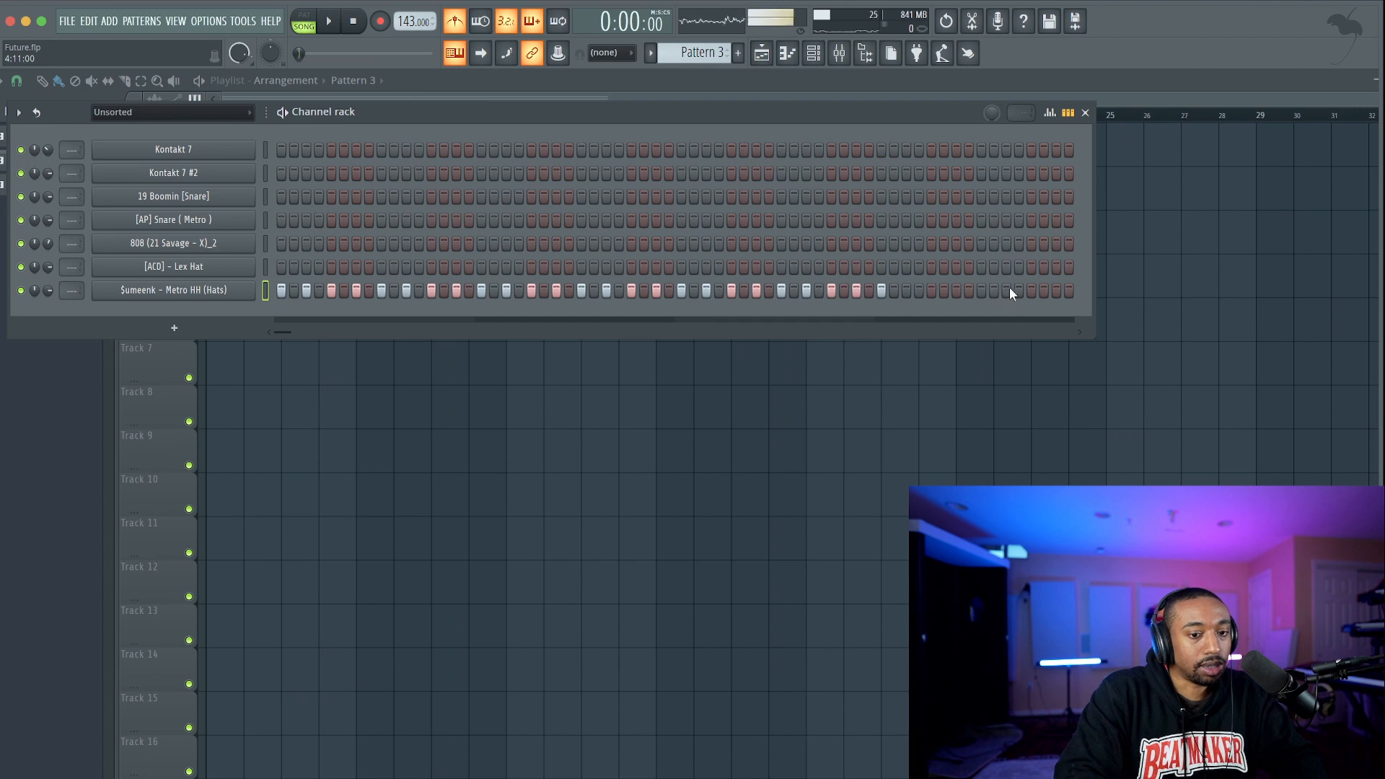
Extend Pattern 3 to 64 steps with the $umeenk - Metro HH (Hats) channel filled on every second step.
right_click(246, 288)
mouse_move(379, 354)
left_click(476, 340)
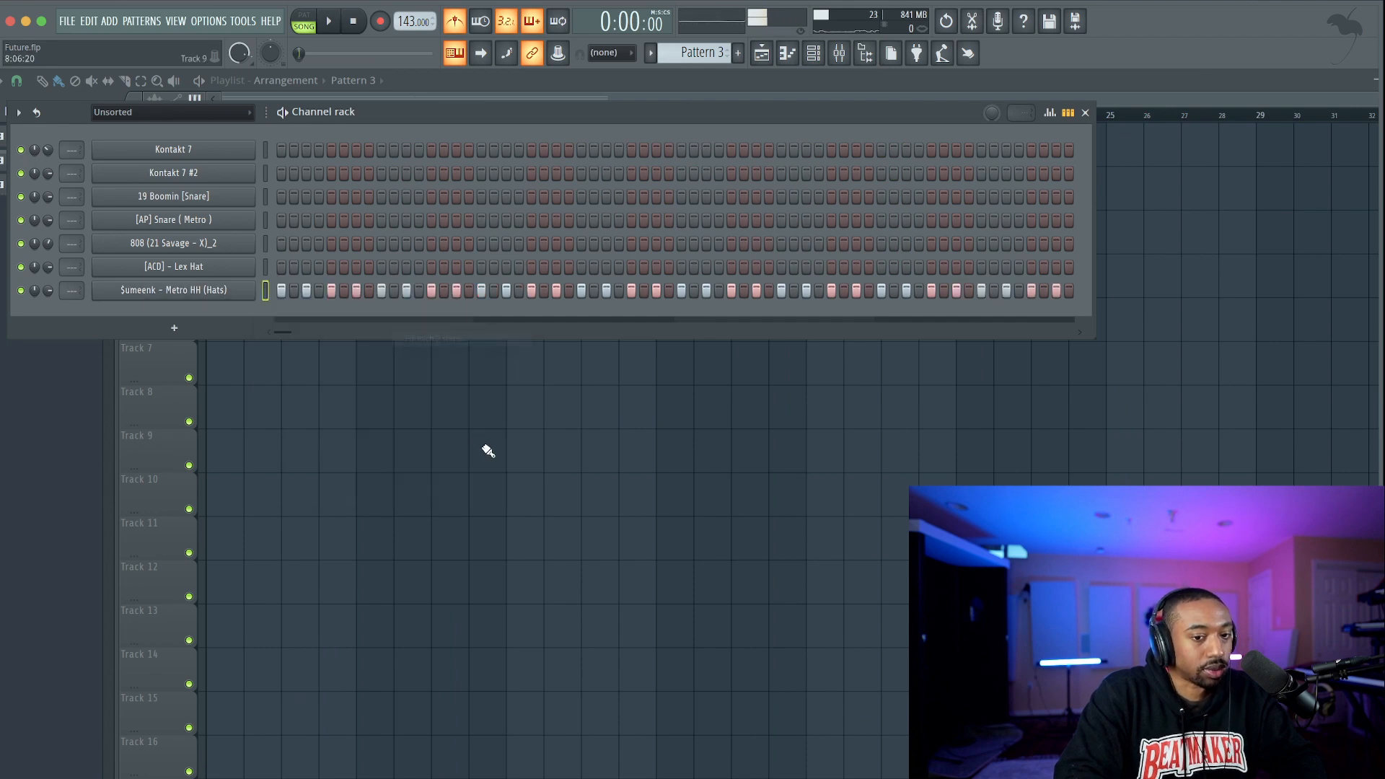
Start playback, add a second Pattern 3 clip on Track 3 at bar 5 and save the project.
key("F6")
key("space")
left_click(362, 176)
key("ctrl+s")
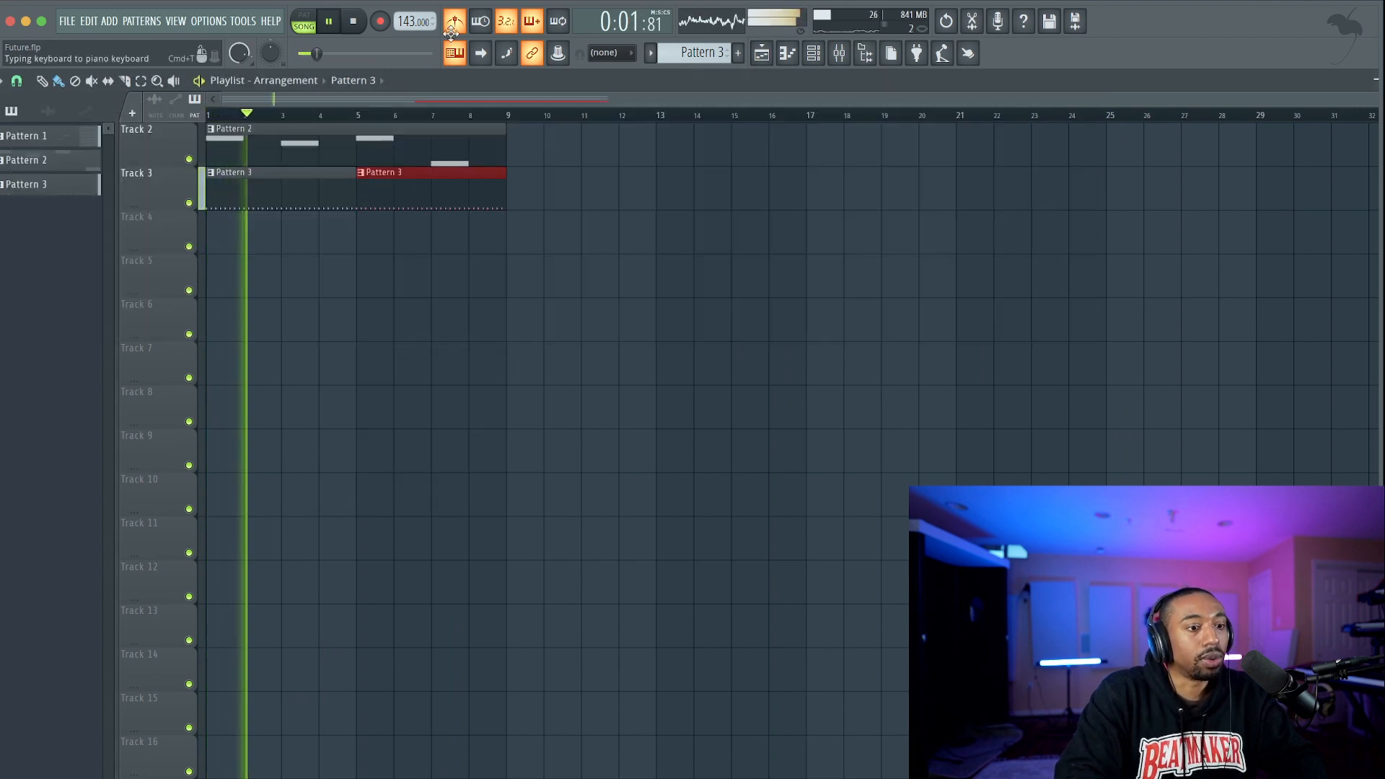
Turn off the metronome and set the Kontakt 7 #2 channel volume to 55%.
left_click(814, 52)
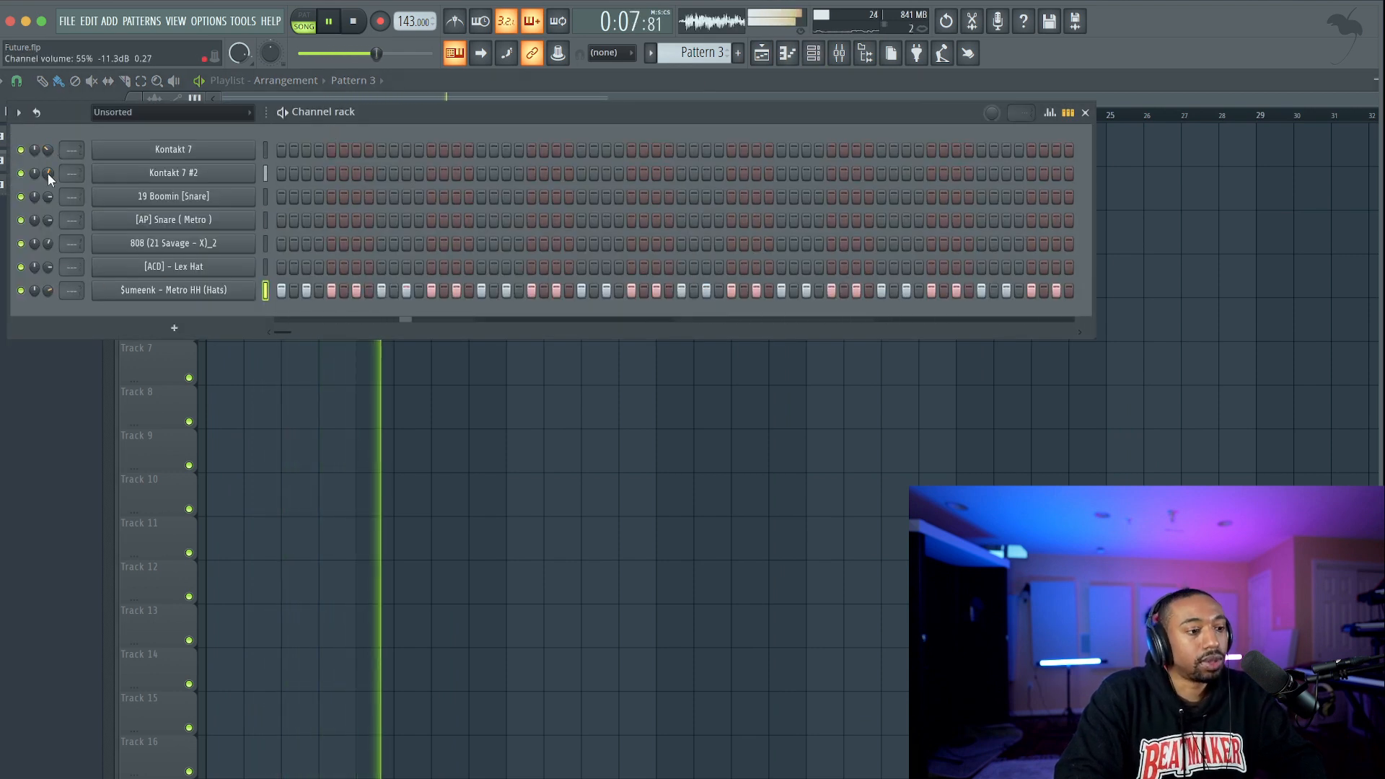
left_click(329, 446)
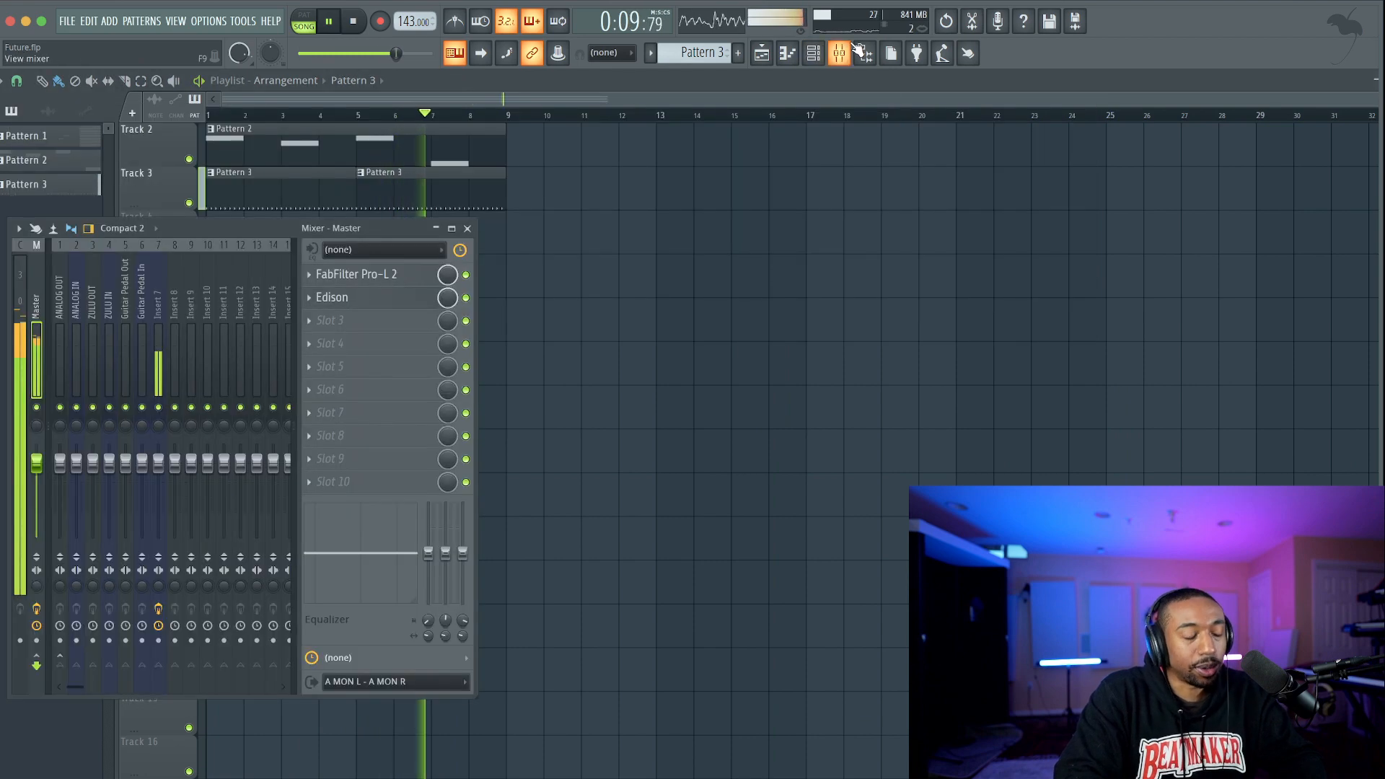
Delete Edison from the Master track's effect slots and close the mixer.
key("F9")
left_click(310, 299)
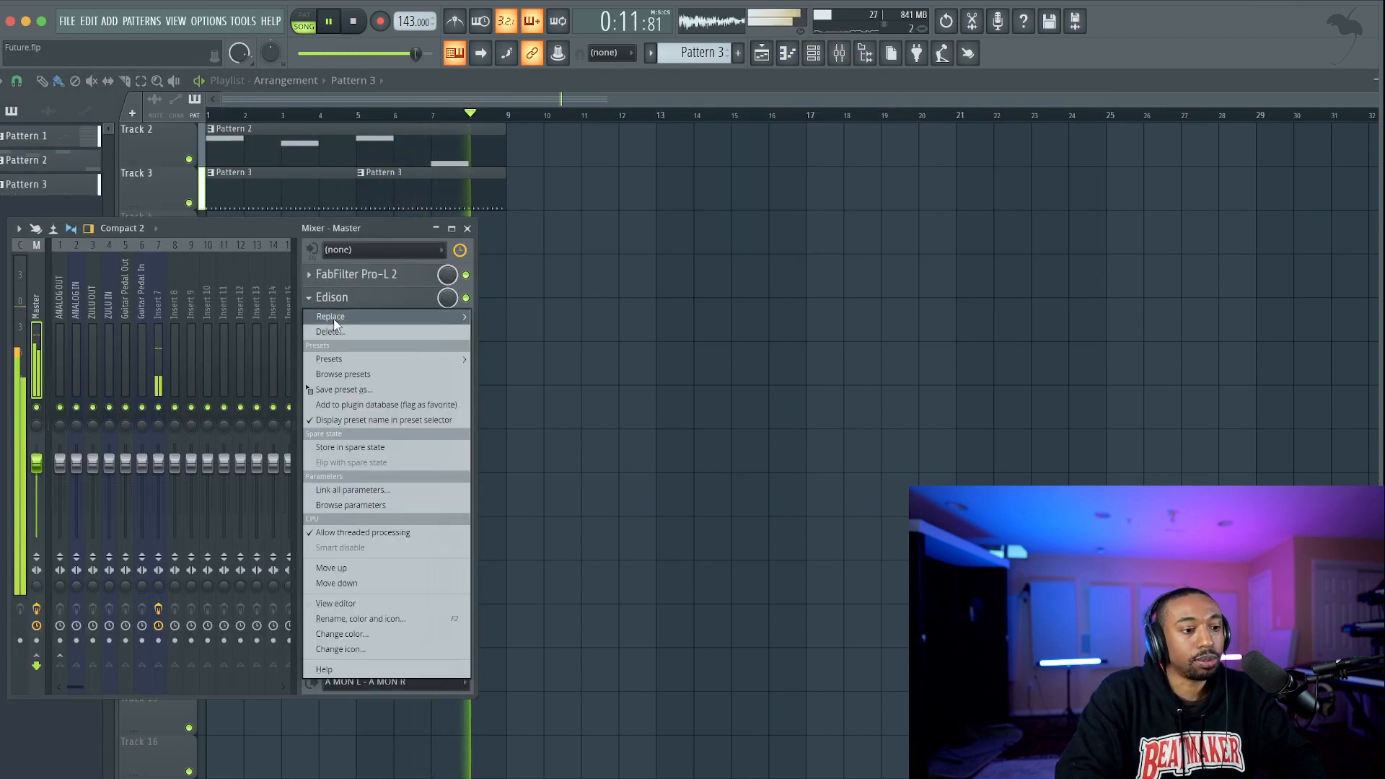
mouse_move(331, 322)
key("Escape")
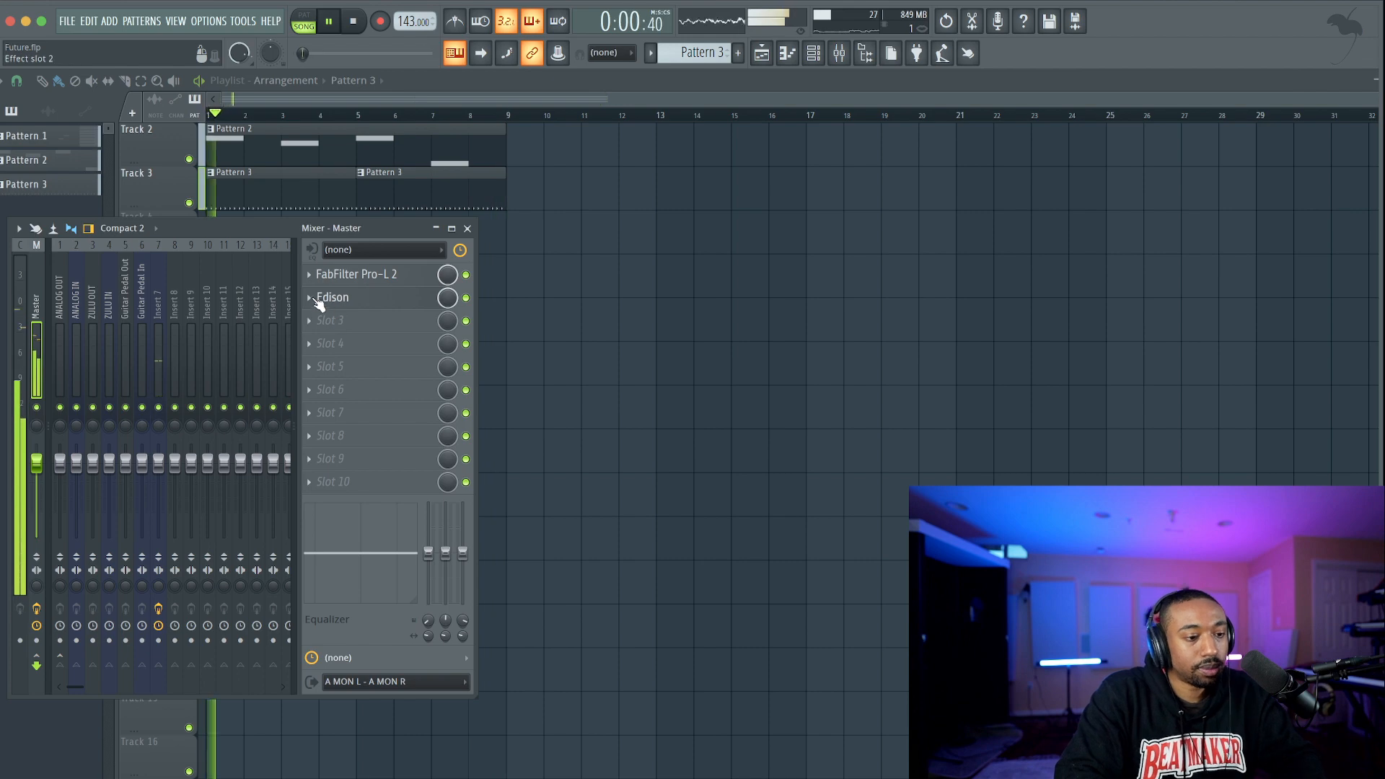
left_click(310, 299)
key("Escape")
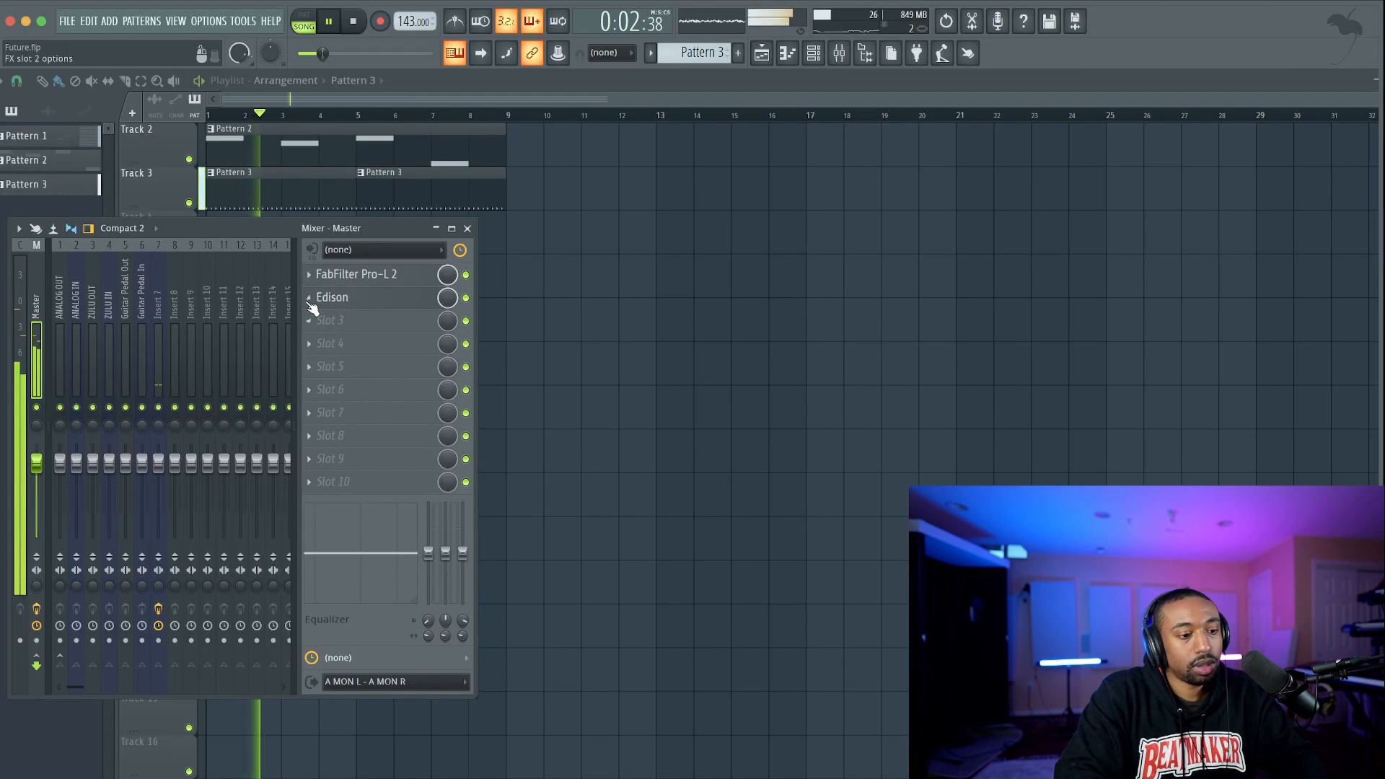
left_click(324, 298)
left_click(482, 174)
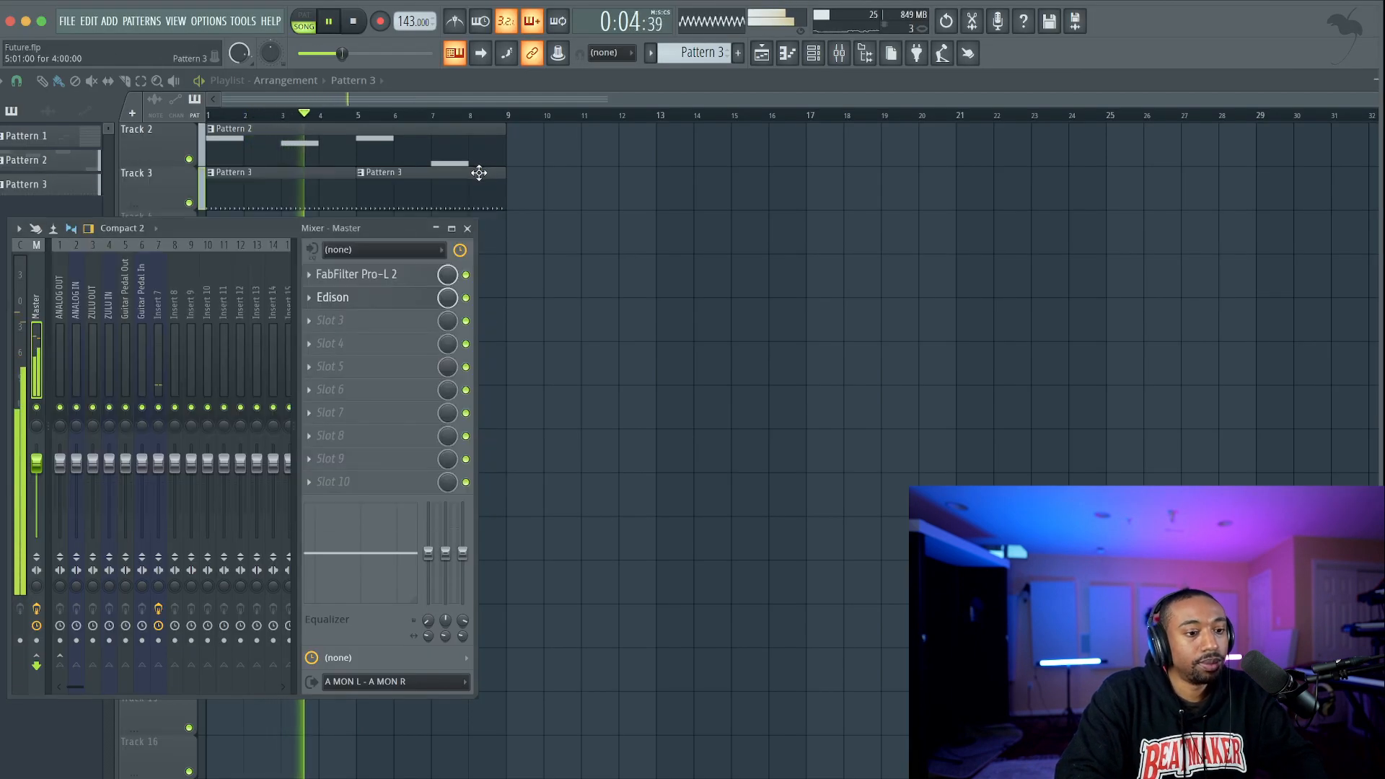
left_click(314, 299)
left_click(315, 331)
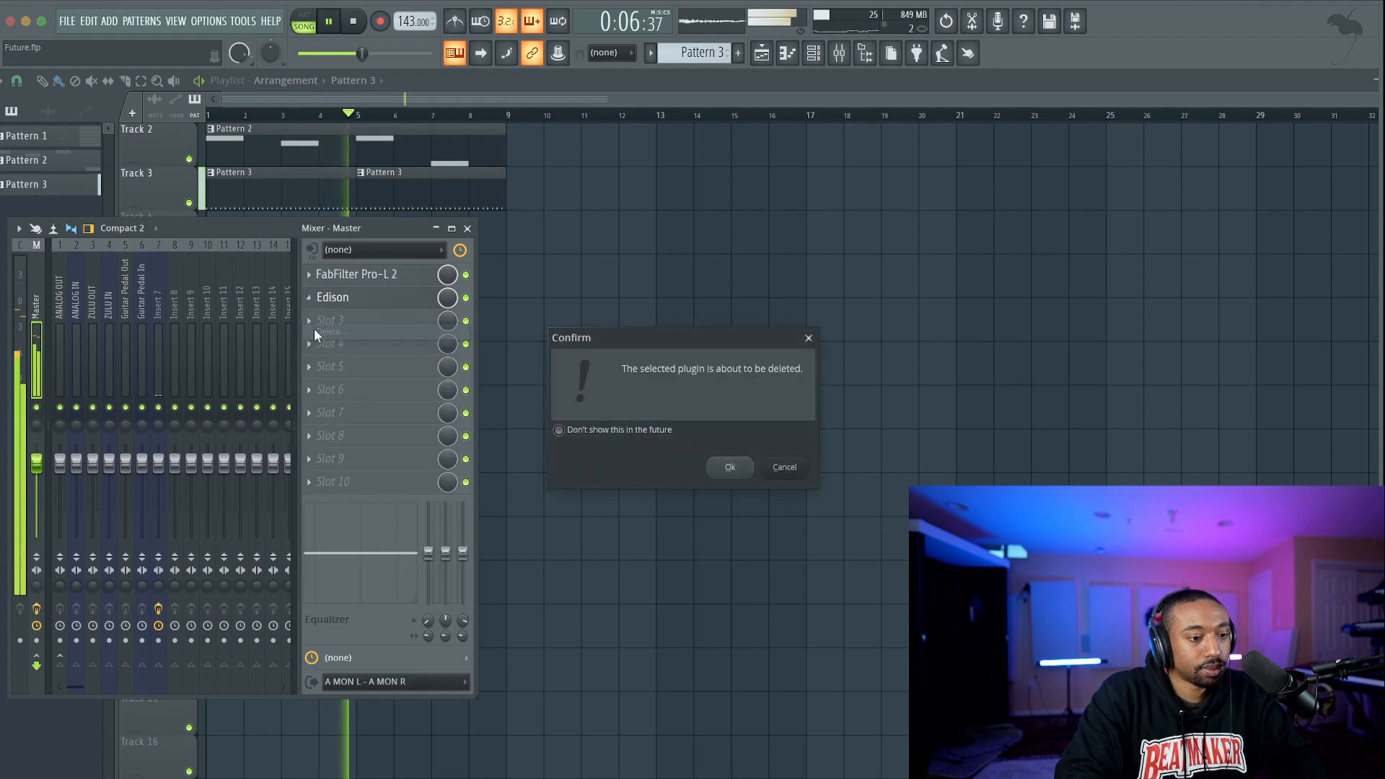
key("Return")
left_click(468, 228)
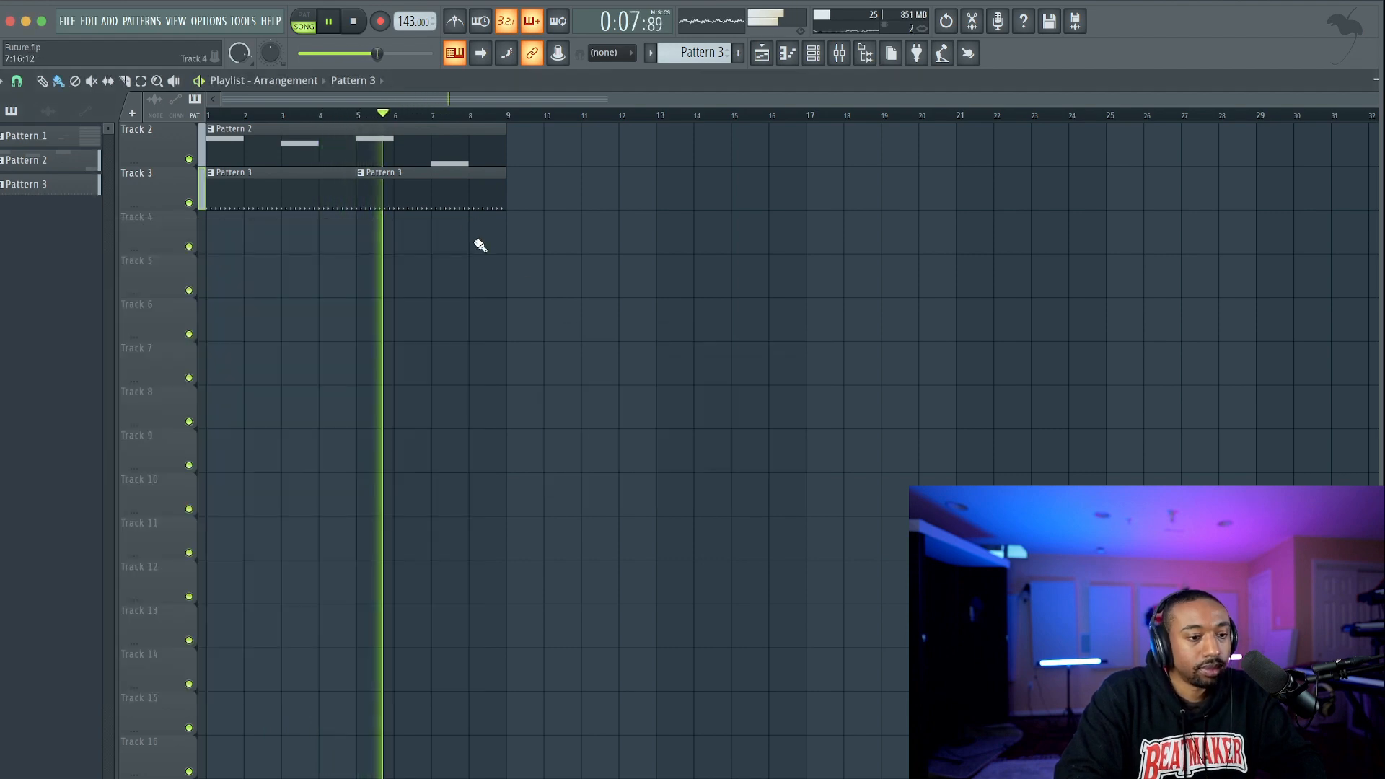
Turn the metronome back on and place [AP] Snare ( Metro ) hits on steps 9, 25, 41 and 57 of Pattern 3.
left_click(813, 53)
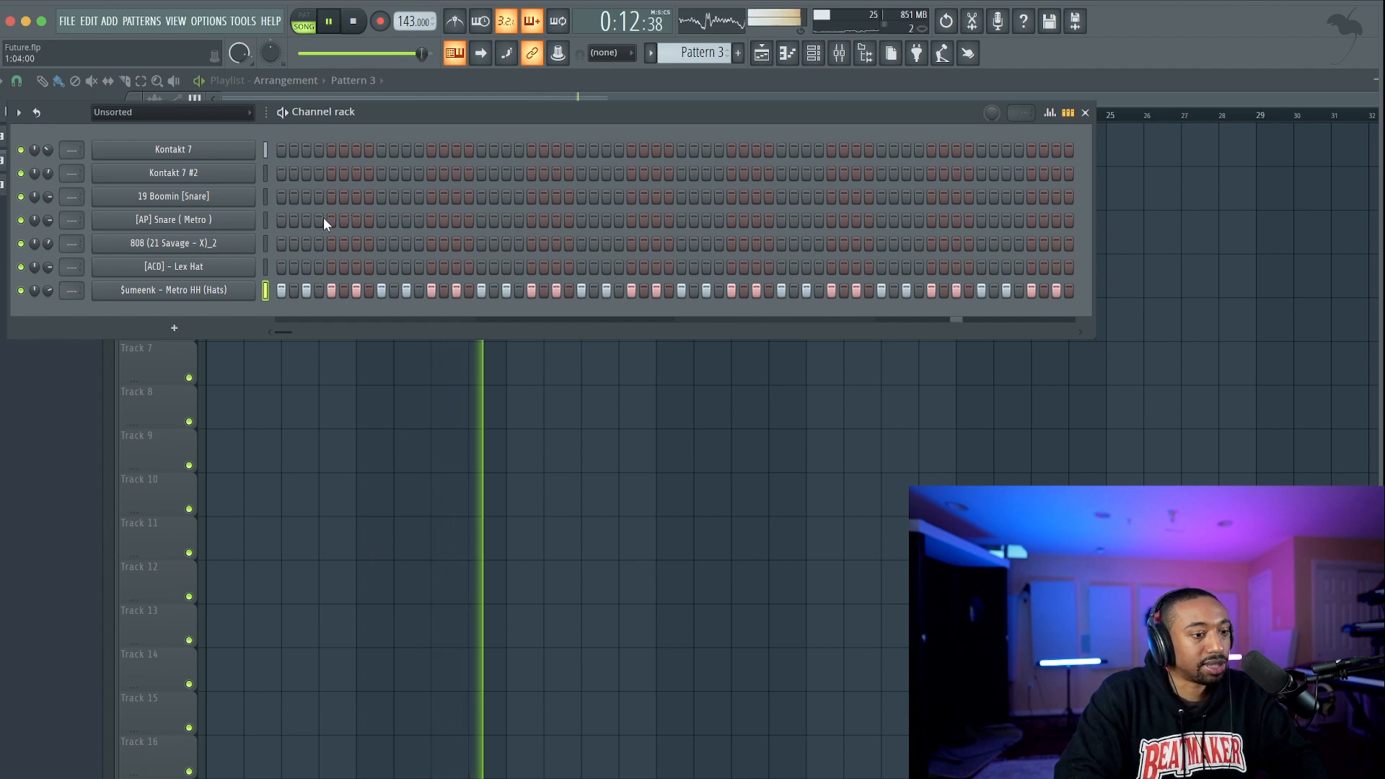
left_click(381, 219)
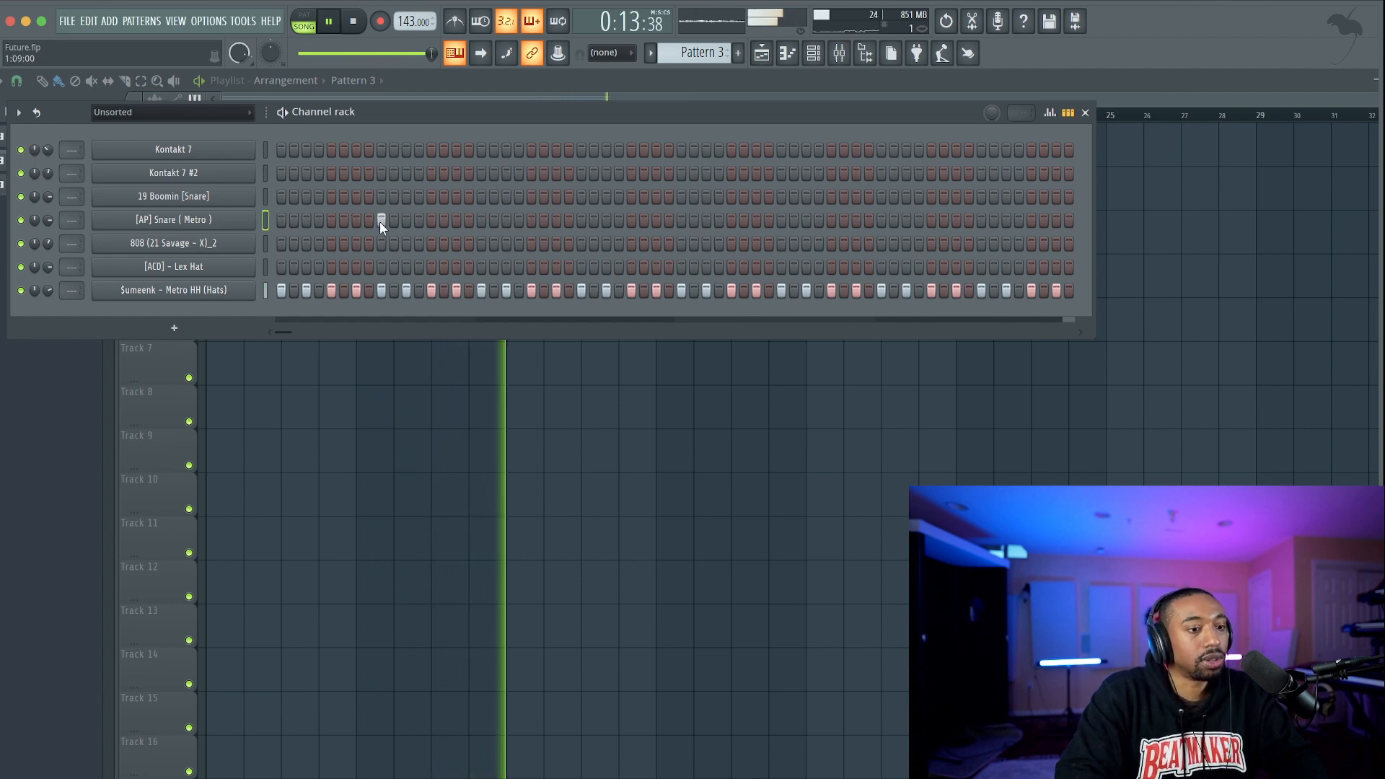
left_click(455, 21)
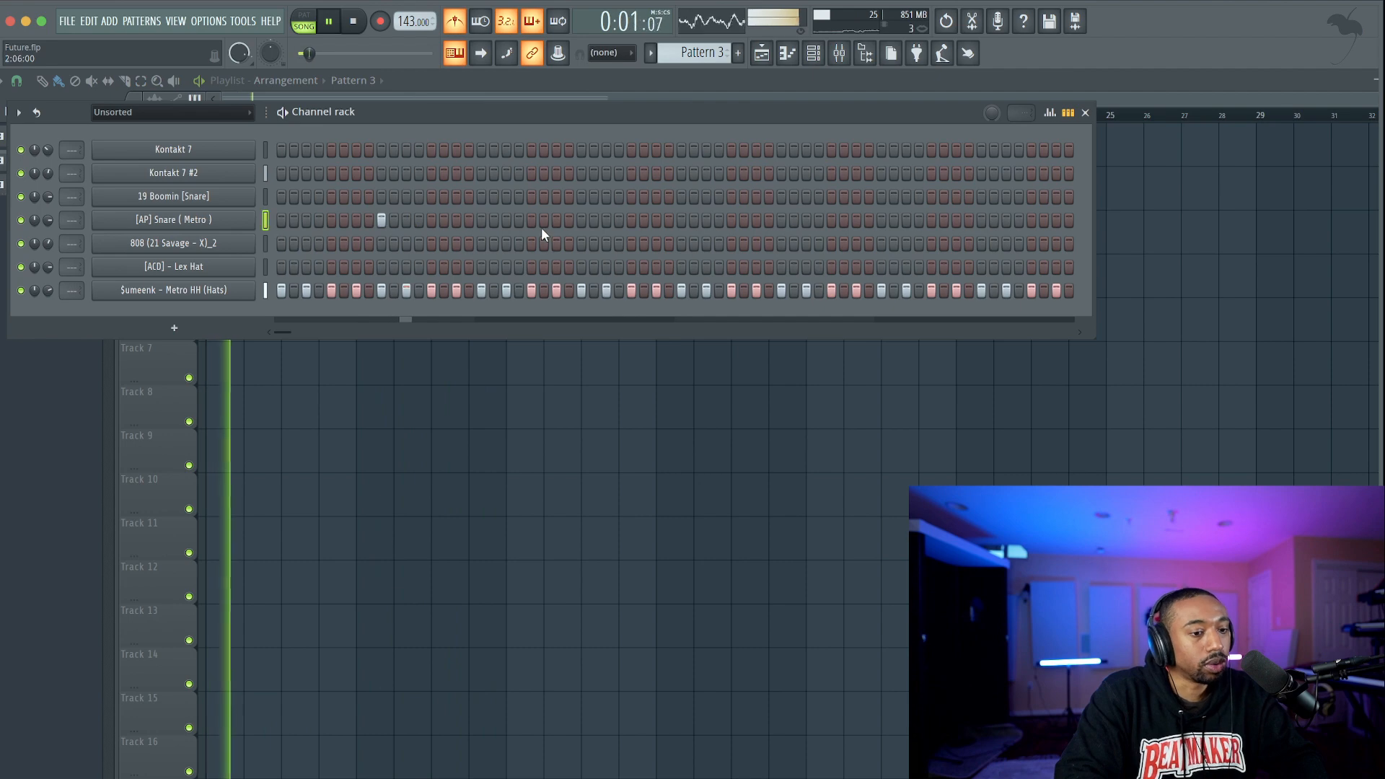
left_click(580, 220)
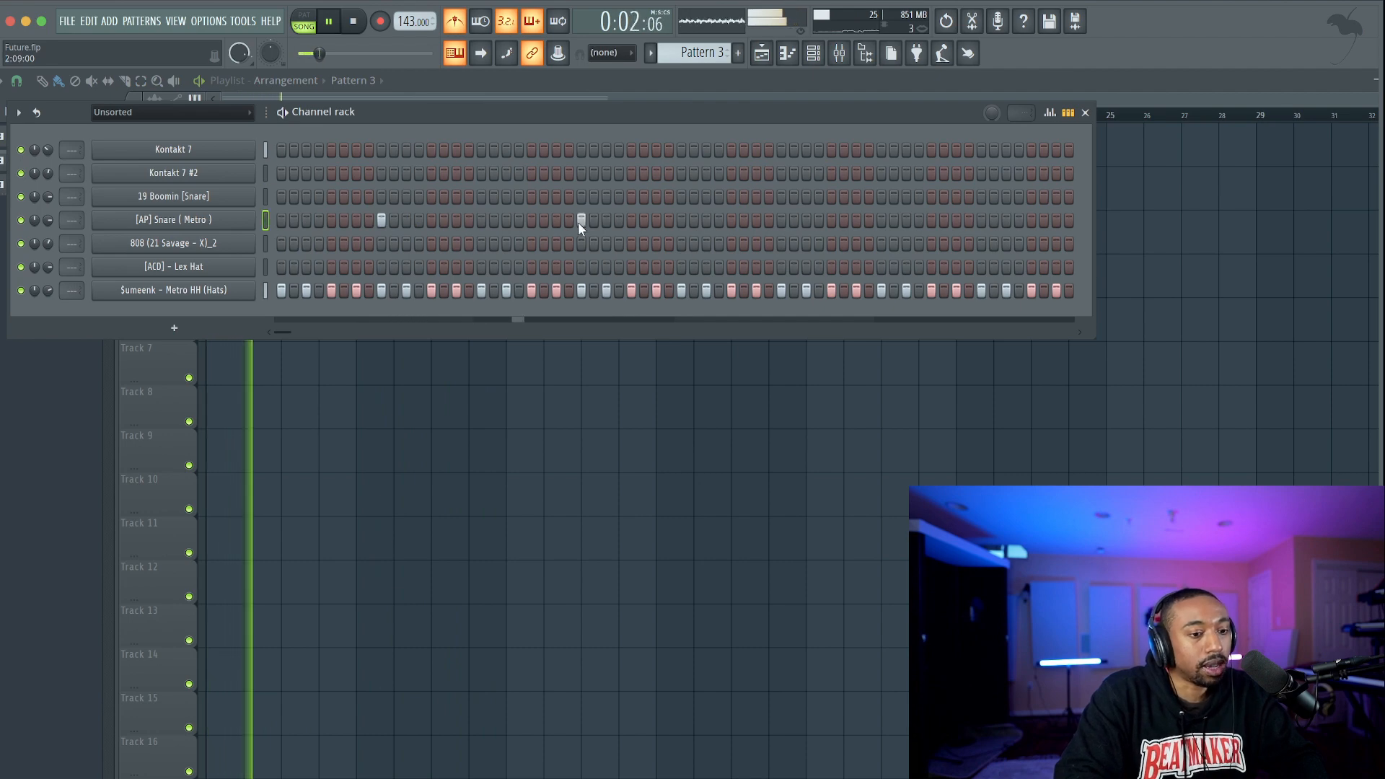
left_click(782, 219)
left_click(982, 220)
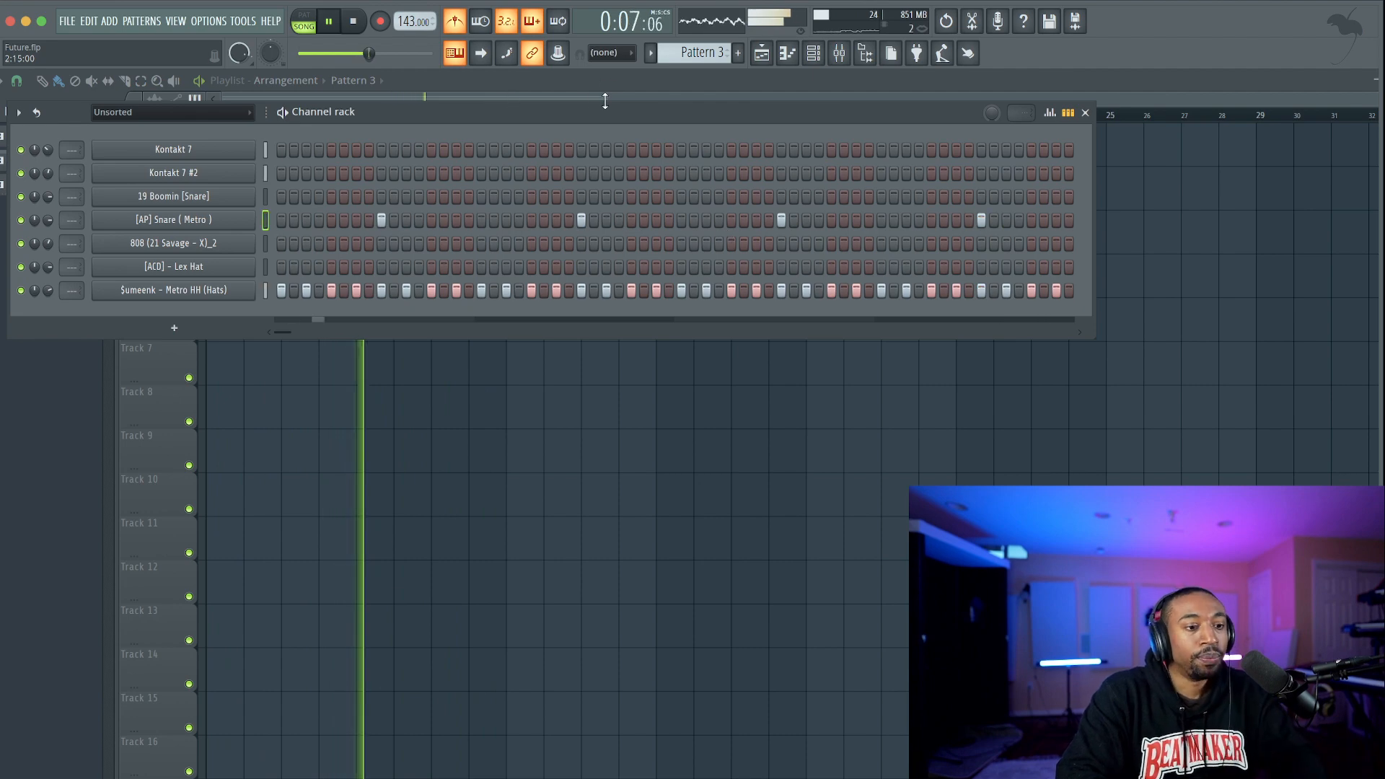
Stop playback, create Pattern 4 and place it on Track 4 at bar 1.
key("space")
key("F4")
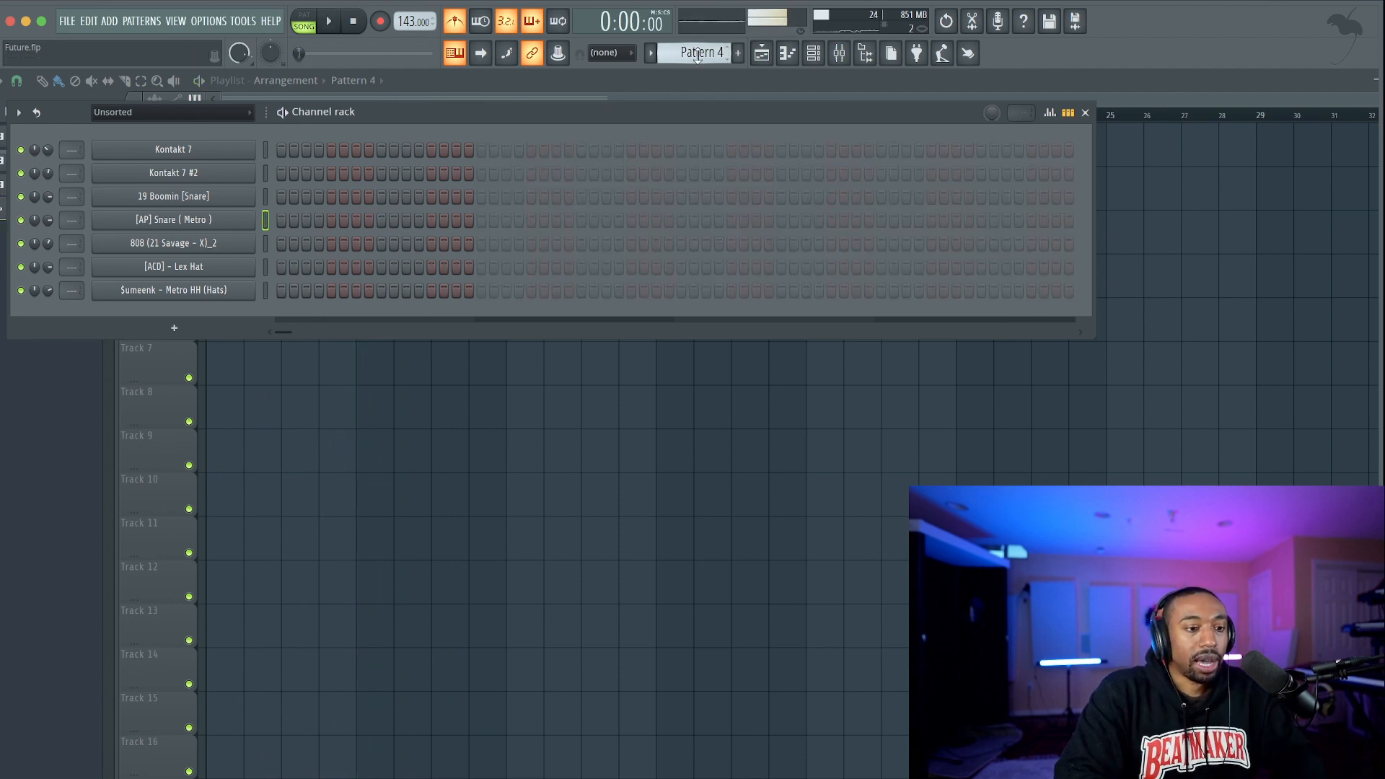
key("F6")
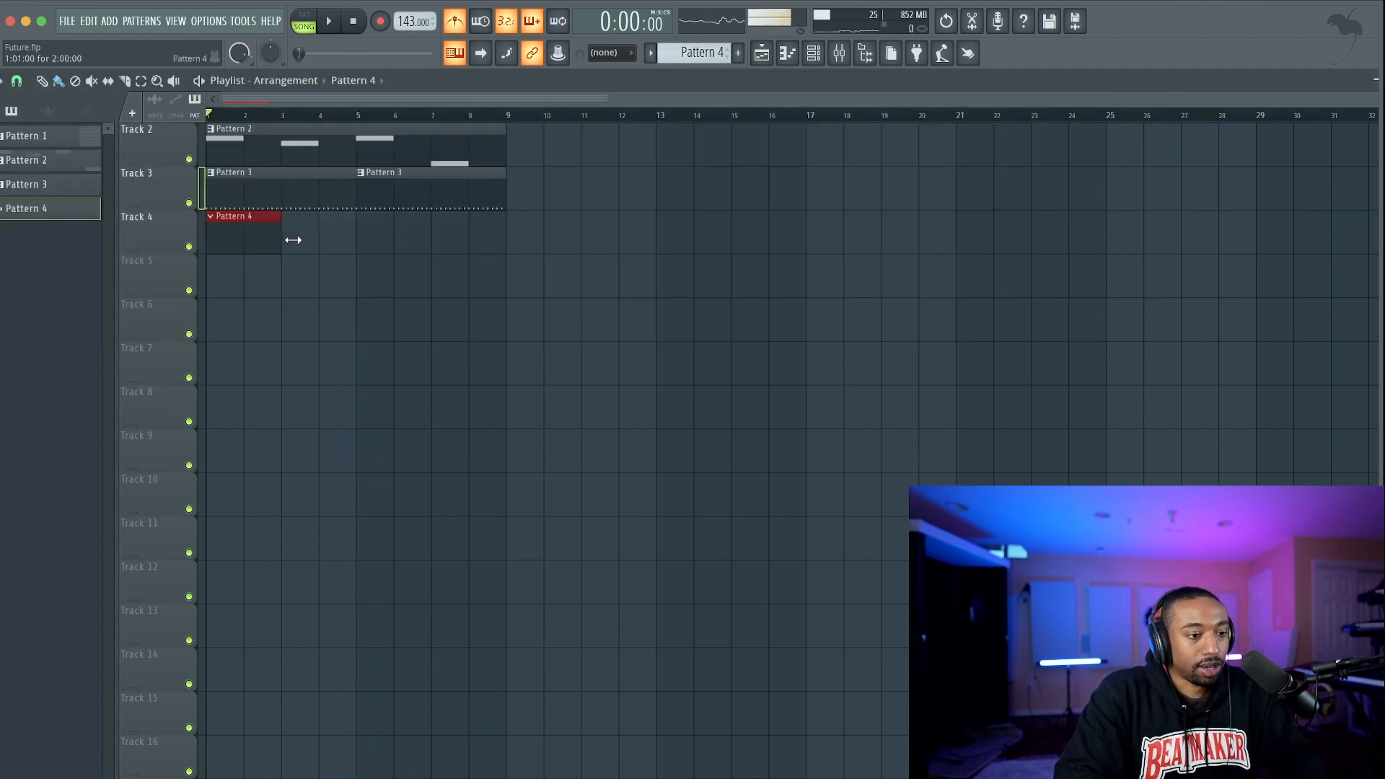
Place 19 Boomin [Snare] hits on steps 9 and 25 of Pattern 4.
left_click(815, 55)
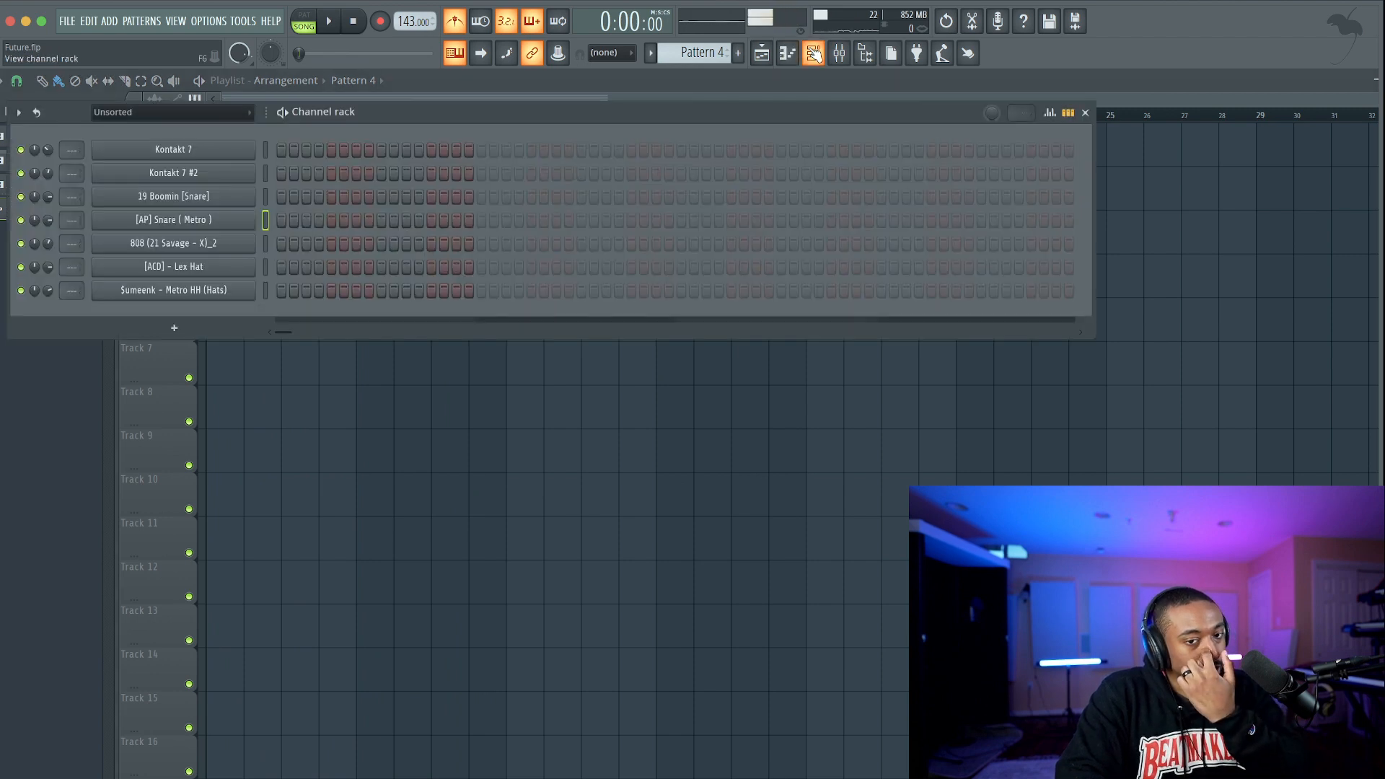
key("space")
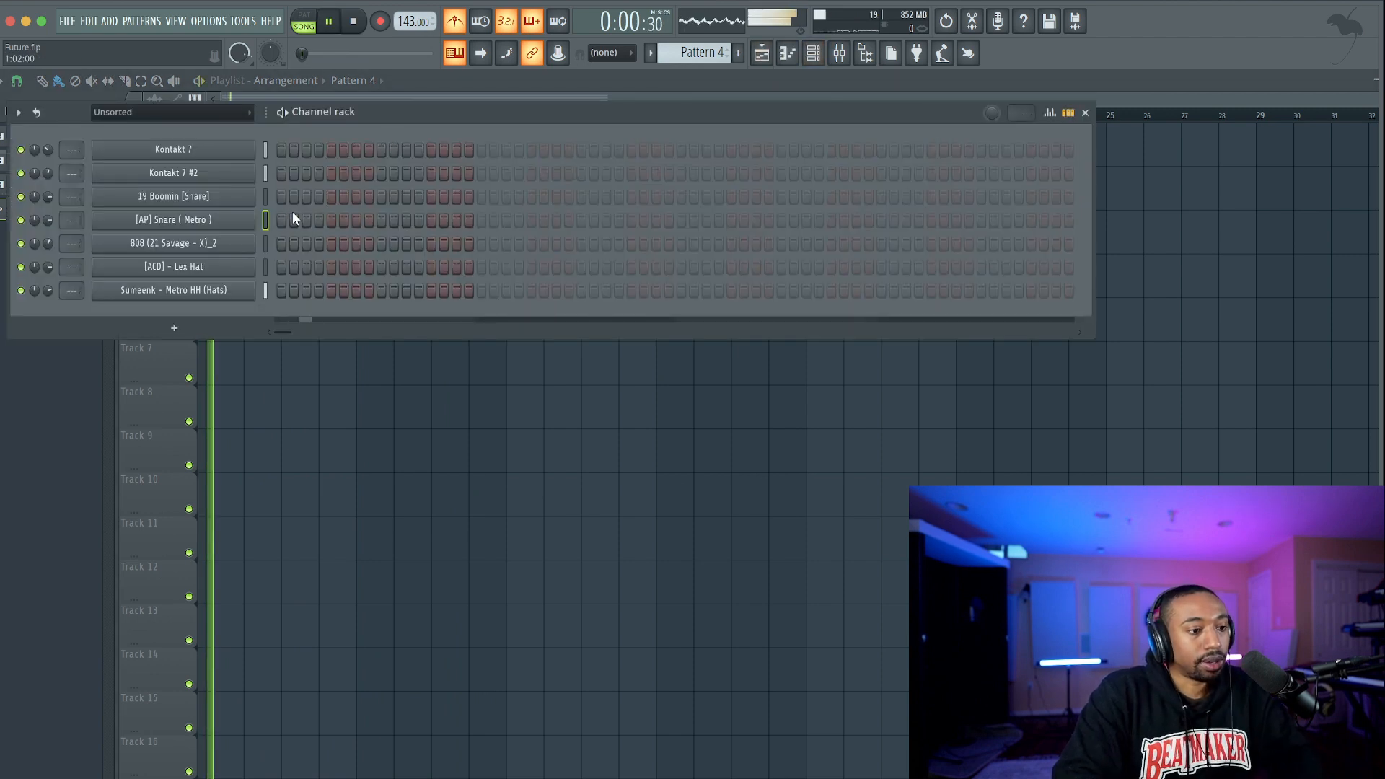
left_click(267, 200)
key("space")
left_click(381, 197)
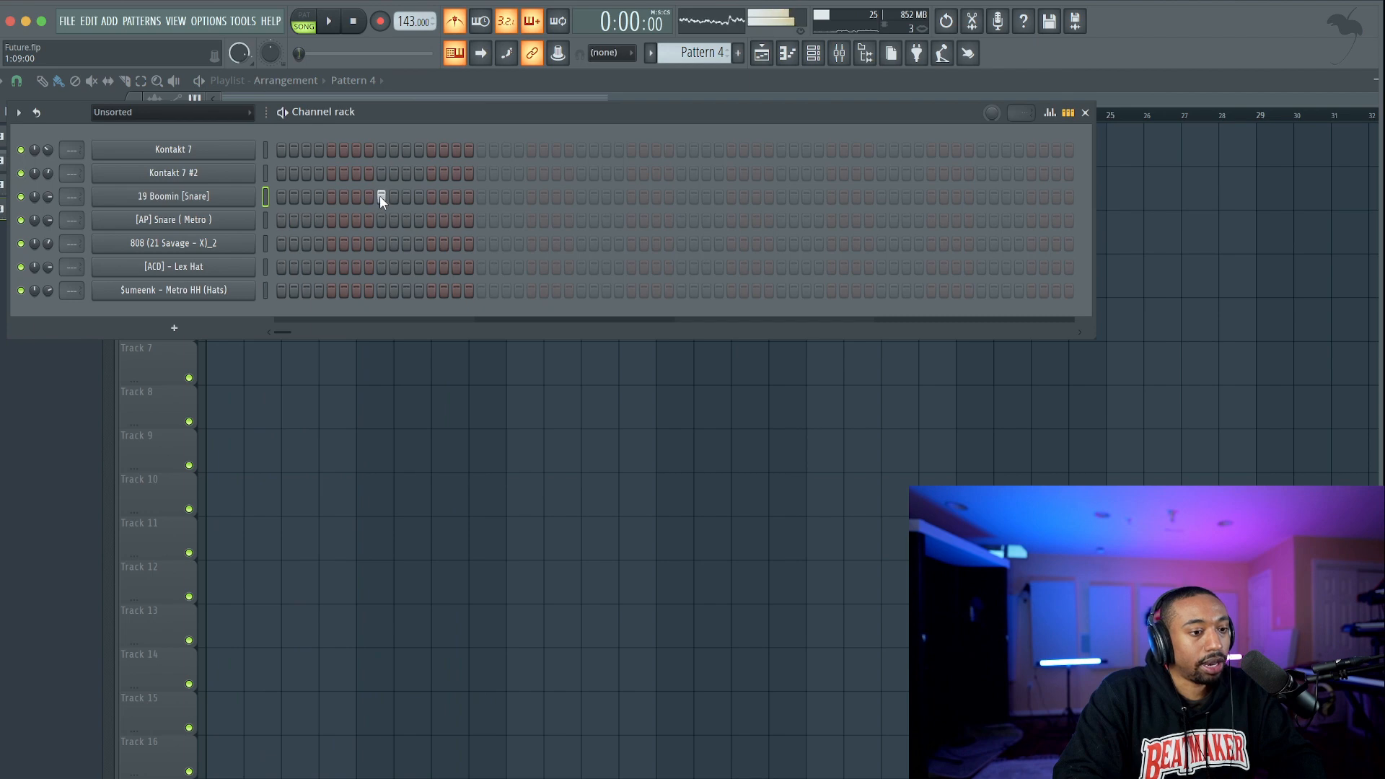
key("F6")
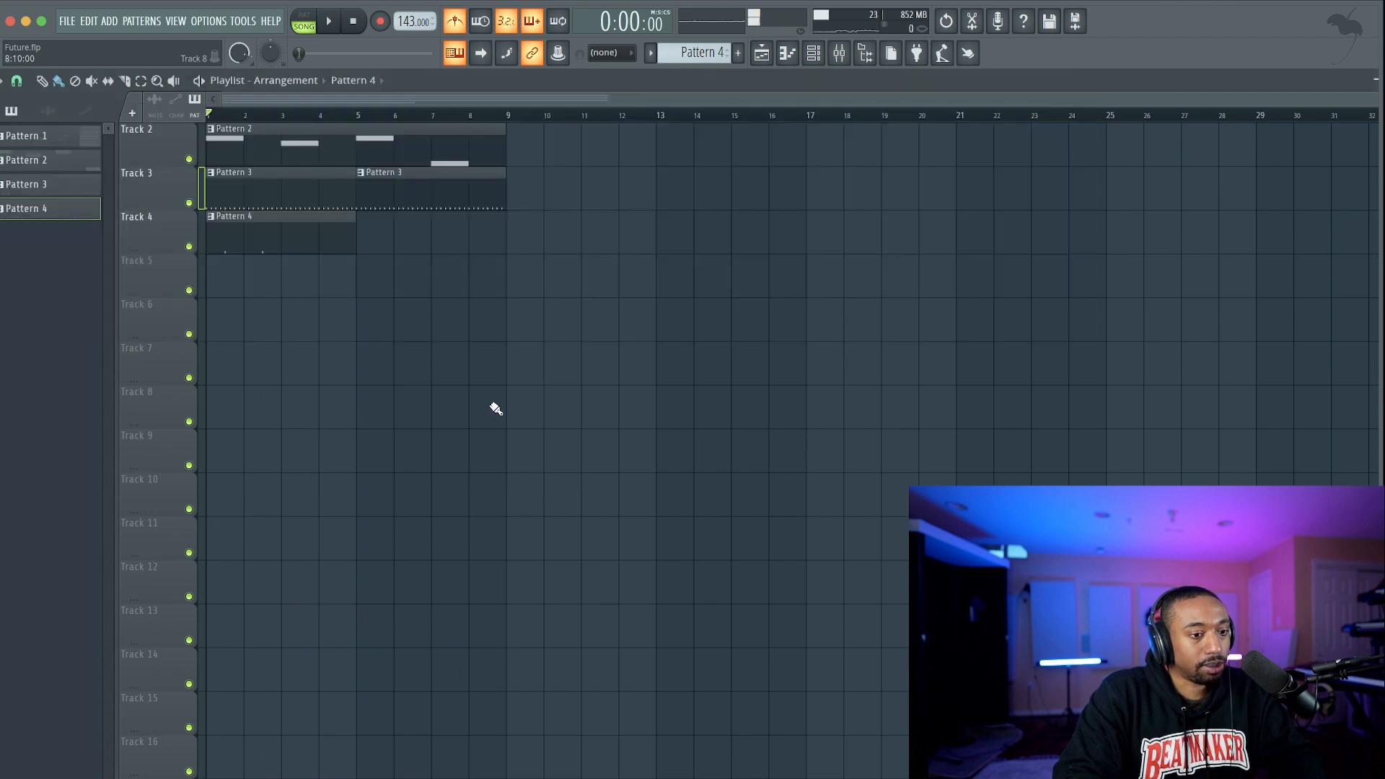
Shorten the Pattern 4 clip on Track 4 to two bars and stop playback.
left_click(215, 263)
key("space")
left_click(387, 259)
right_click(418, 278)
right_click(344, 275)
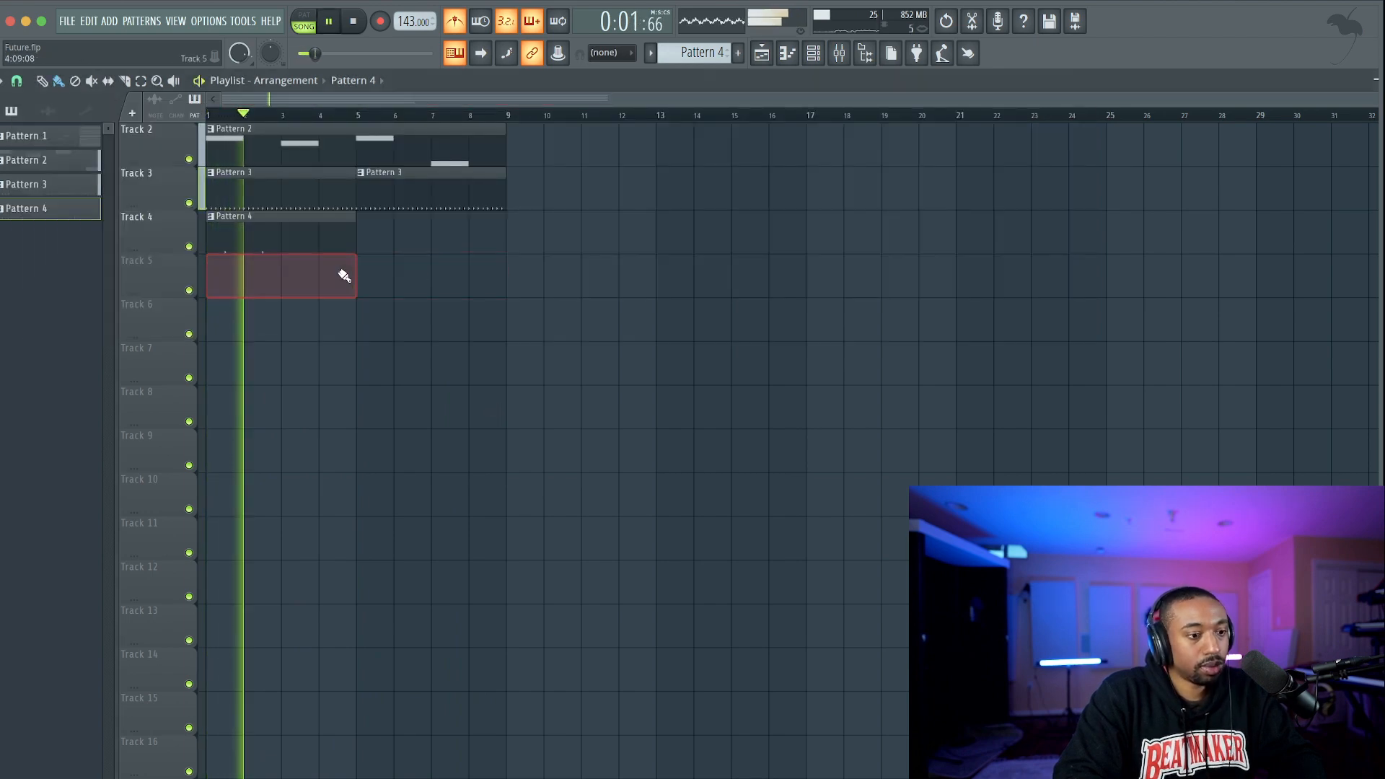
left_click_drag(355, 229, 259, 228)
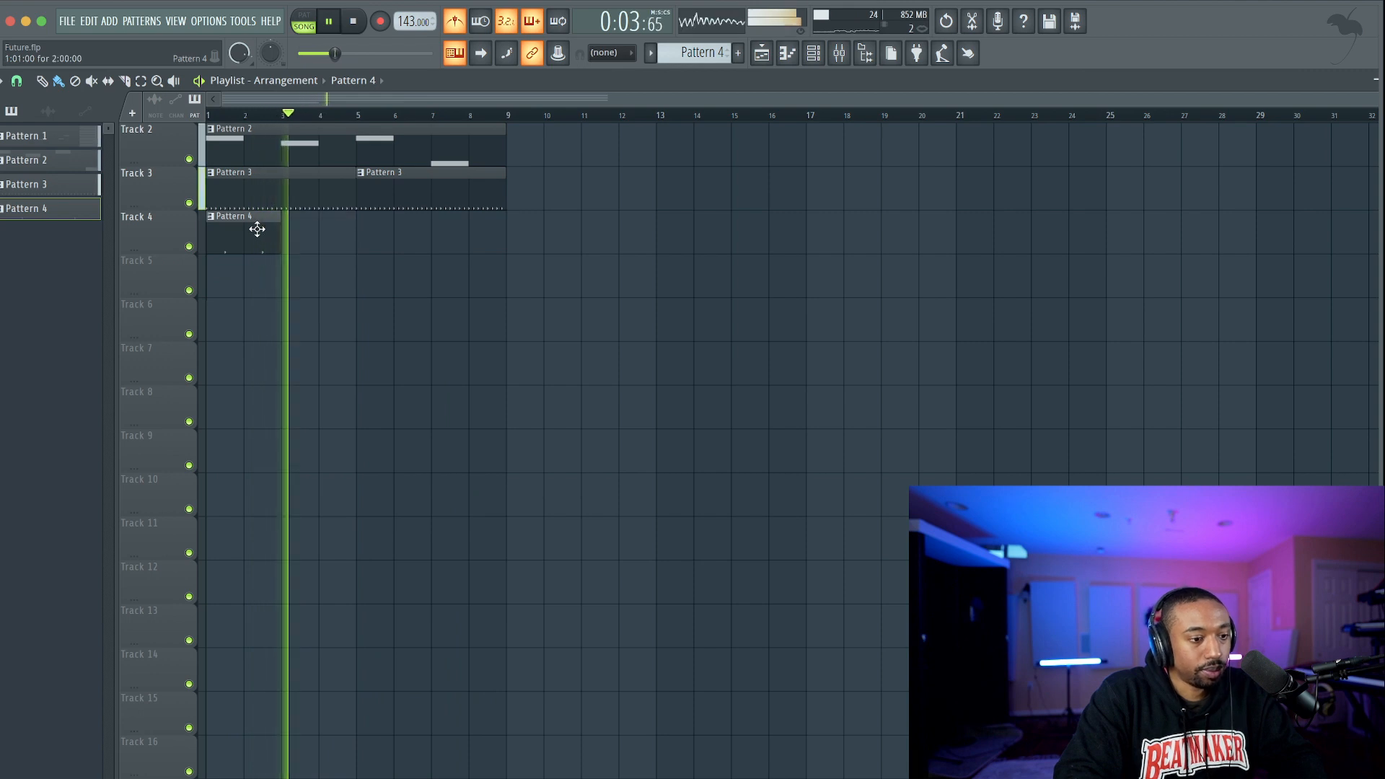
key("space")
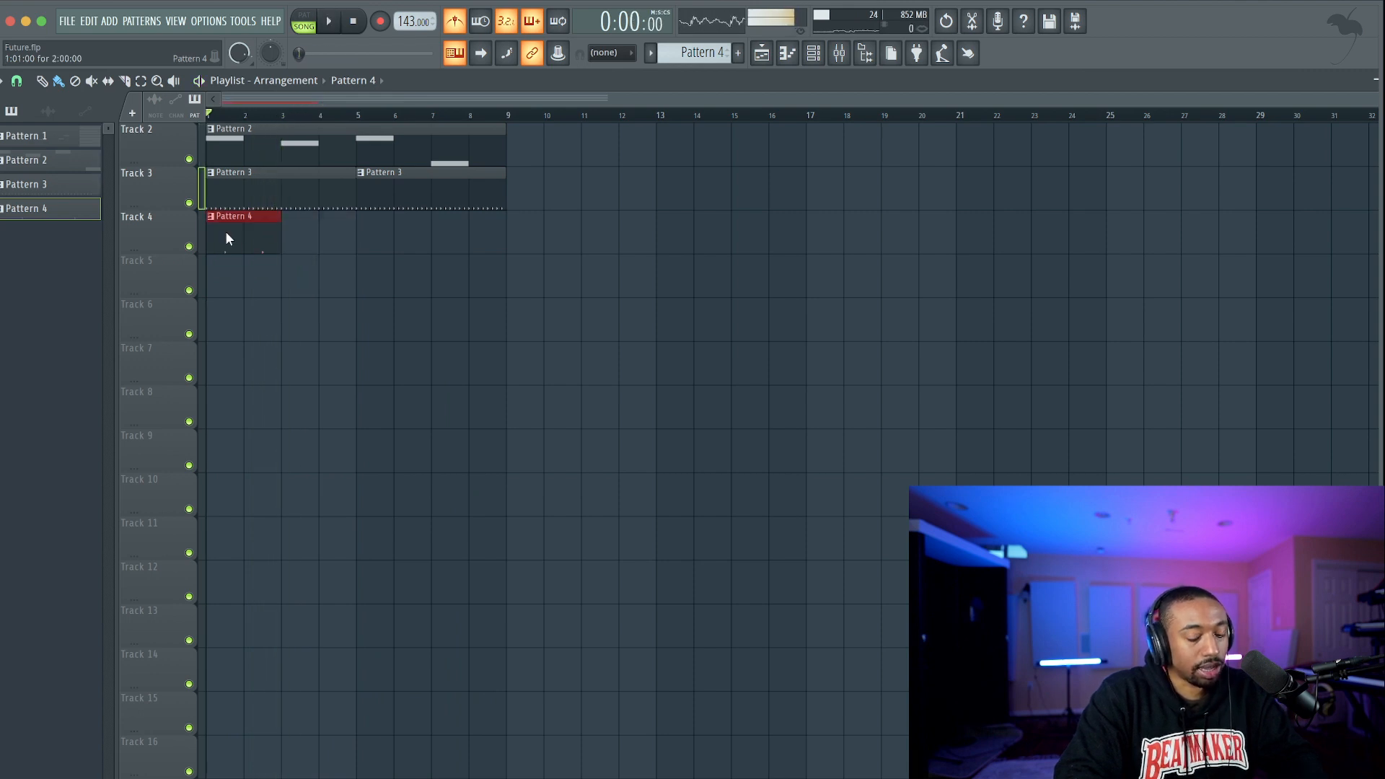
Duplicate the Pattern 4 clip three times so it fills Track 4 through bar 8, and play the arrangement.
key("ctrl+b")
key("ctrl+b")
key("ctrl+b")
key("space")
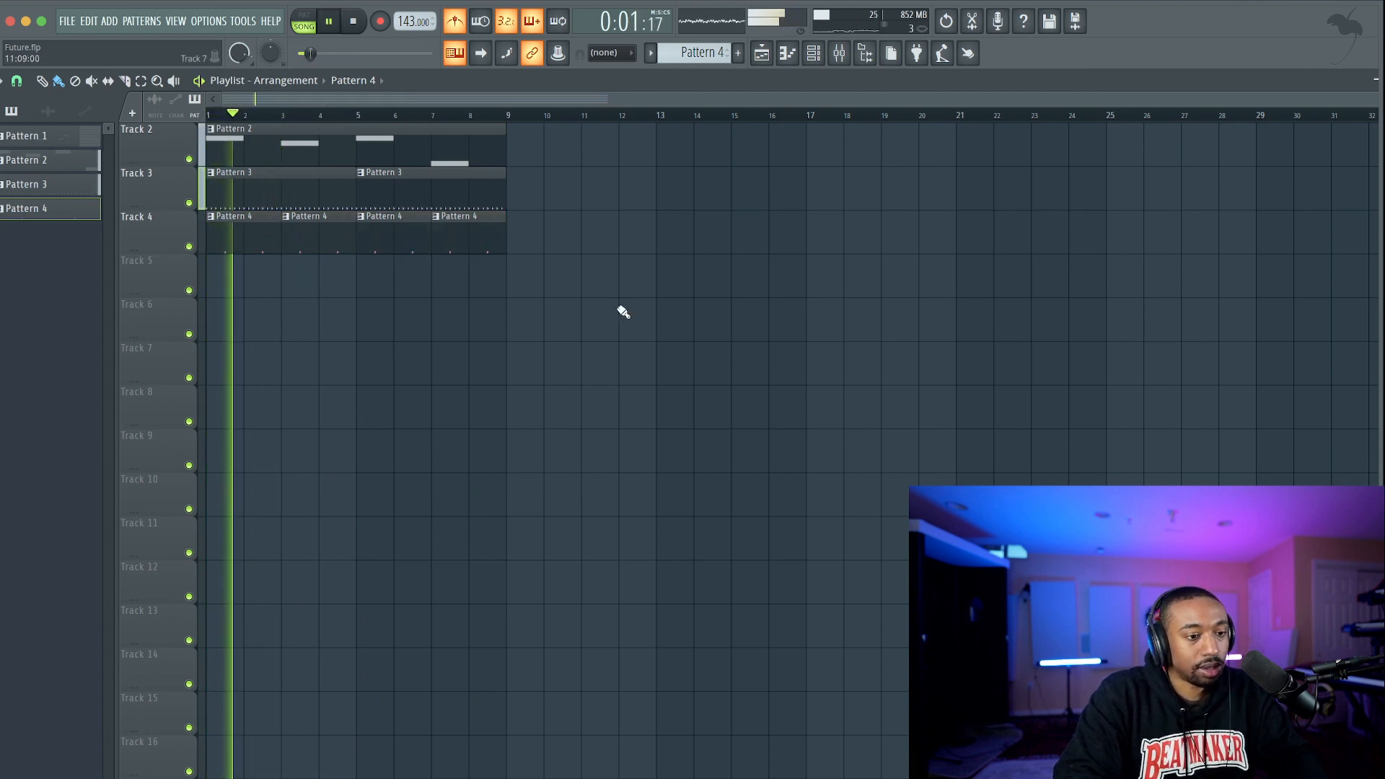
Select the 808 (21 Savage - X)_2 channel, stop playback and create Pattern 5.
left_click(813, 53)
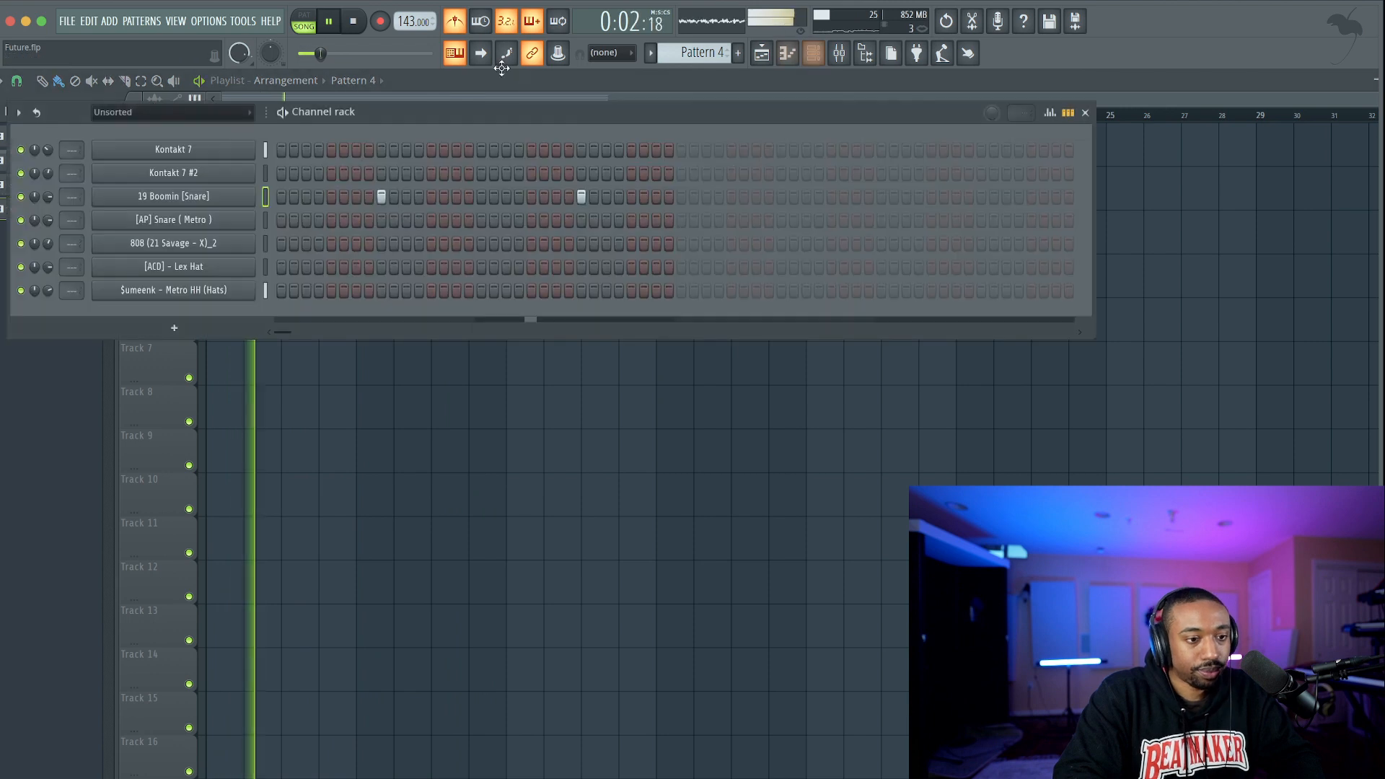
left_click(266, 245)
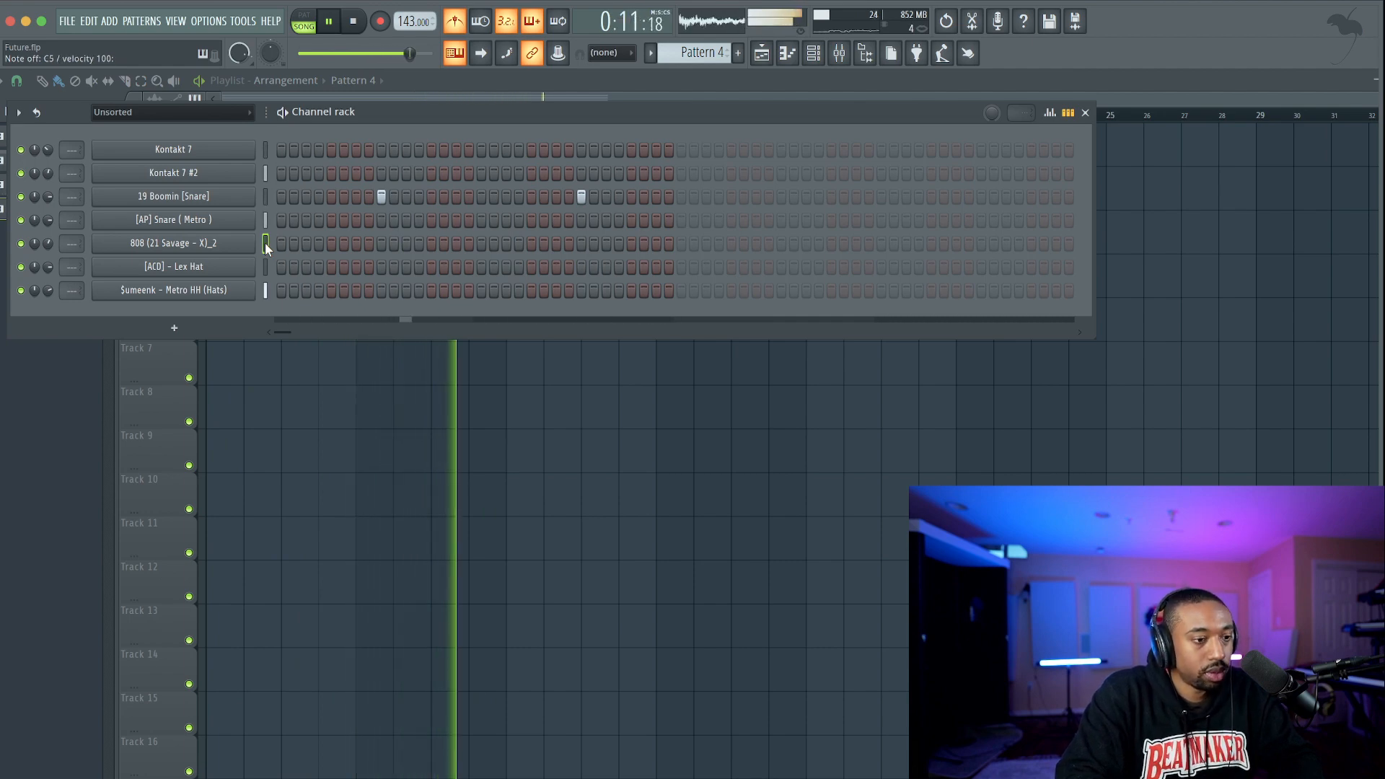
key("space")
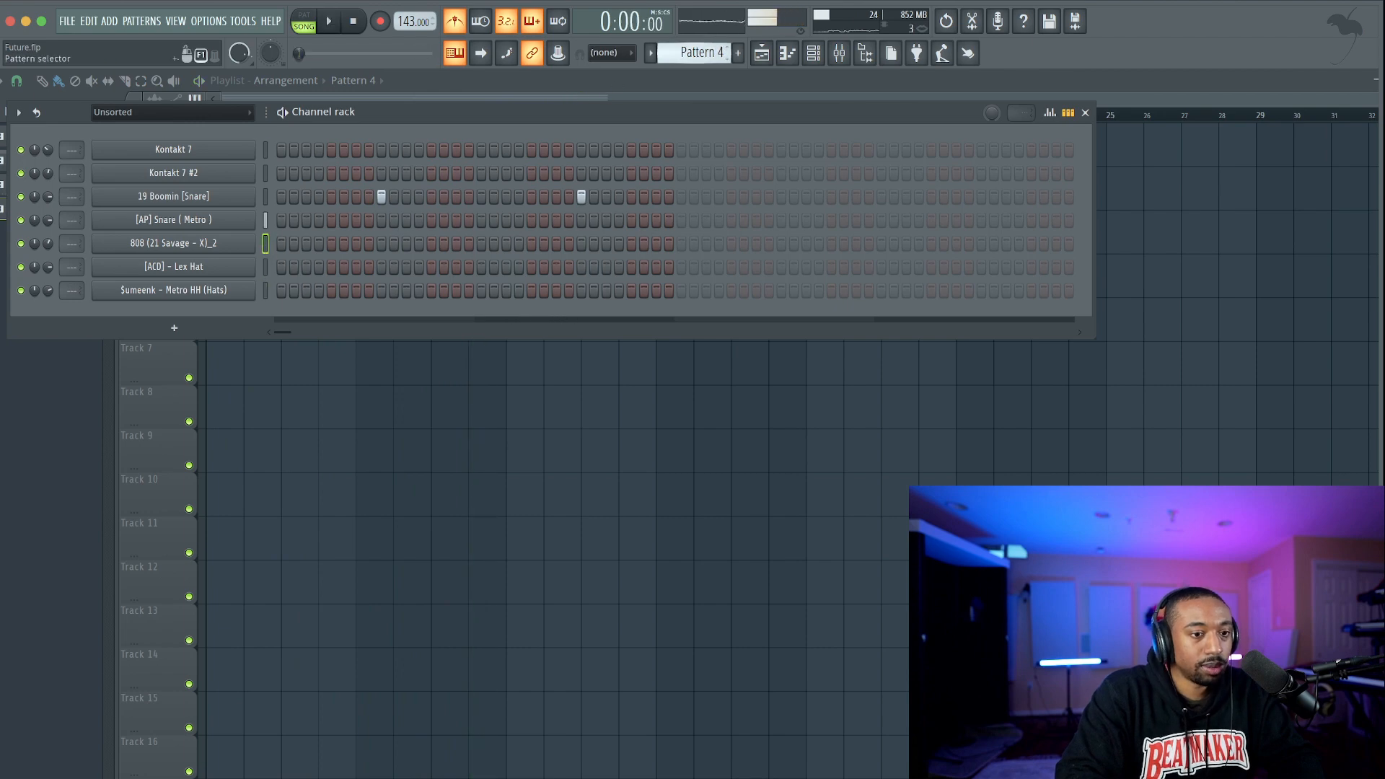
scroll(679, 47, "down", 1)
Arm note recording and record an 808 rhythm on C5 across bars 1 to 8 into Pattern 5.
left_click(380, 21)
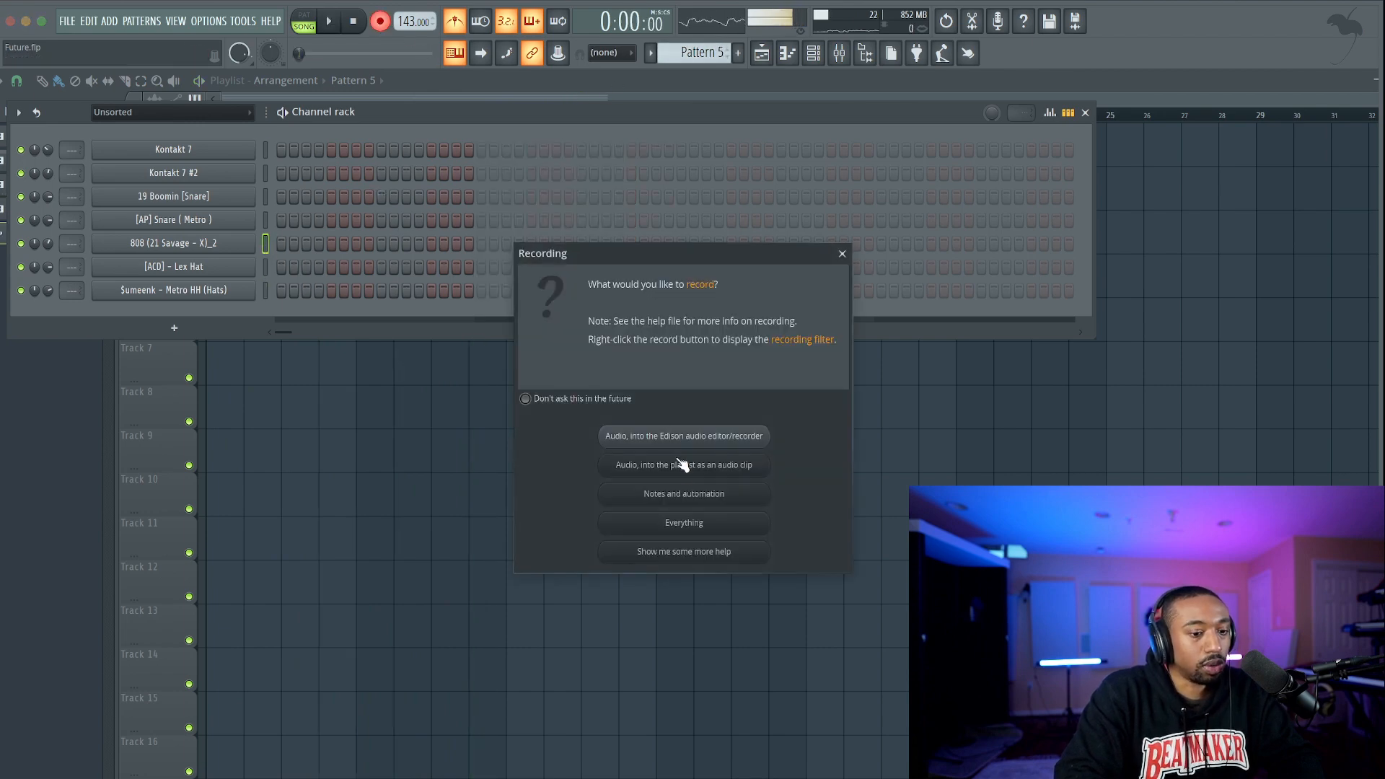
left_click(682, 465)
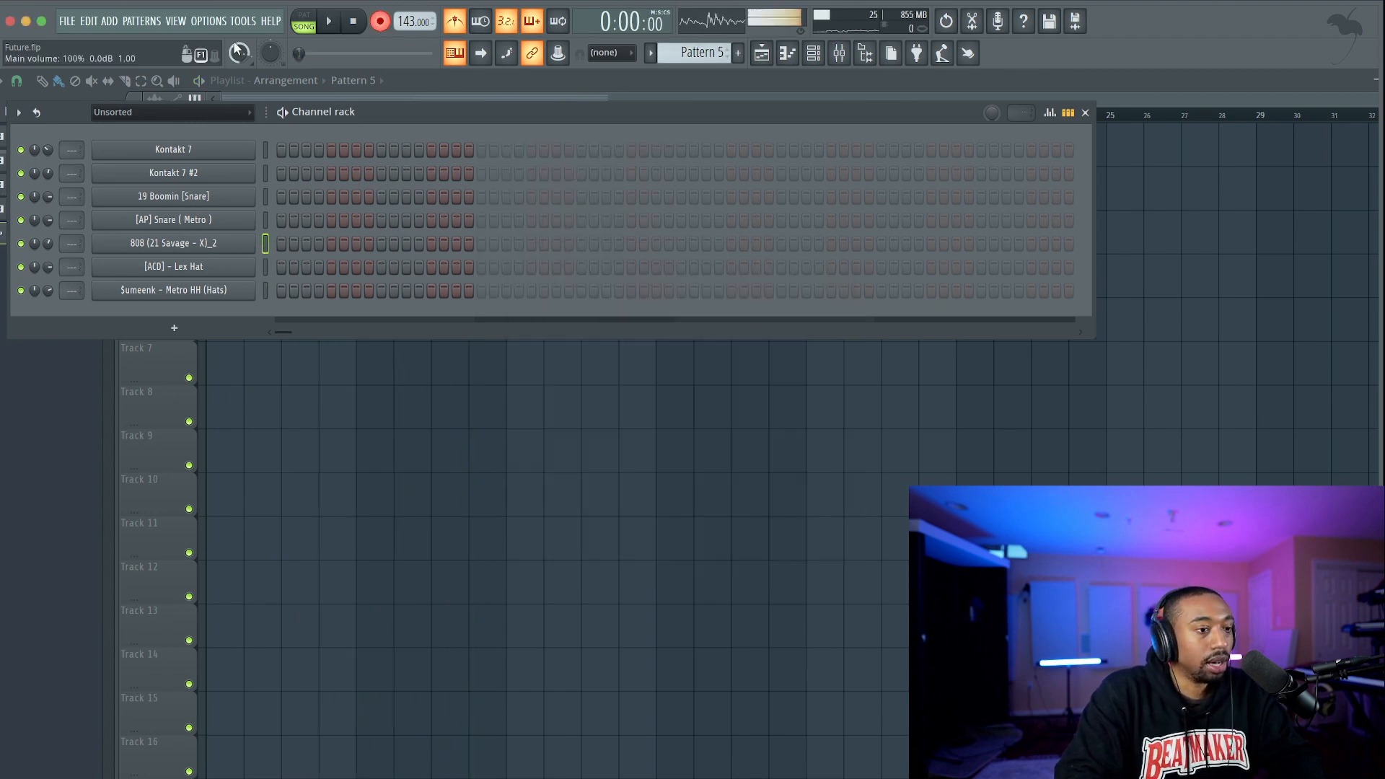
left_click(209, 21)
left_click(413, 118)
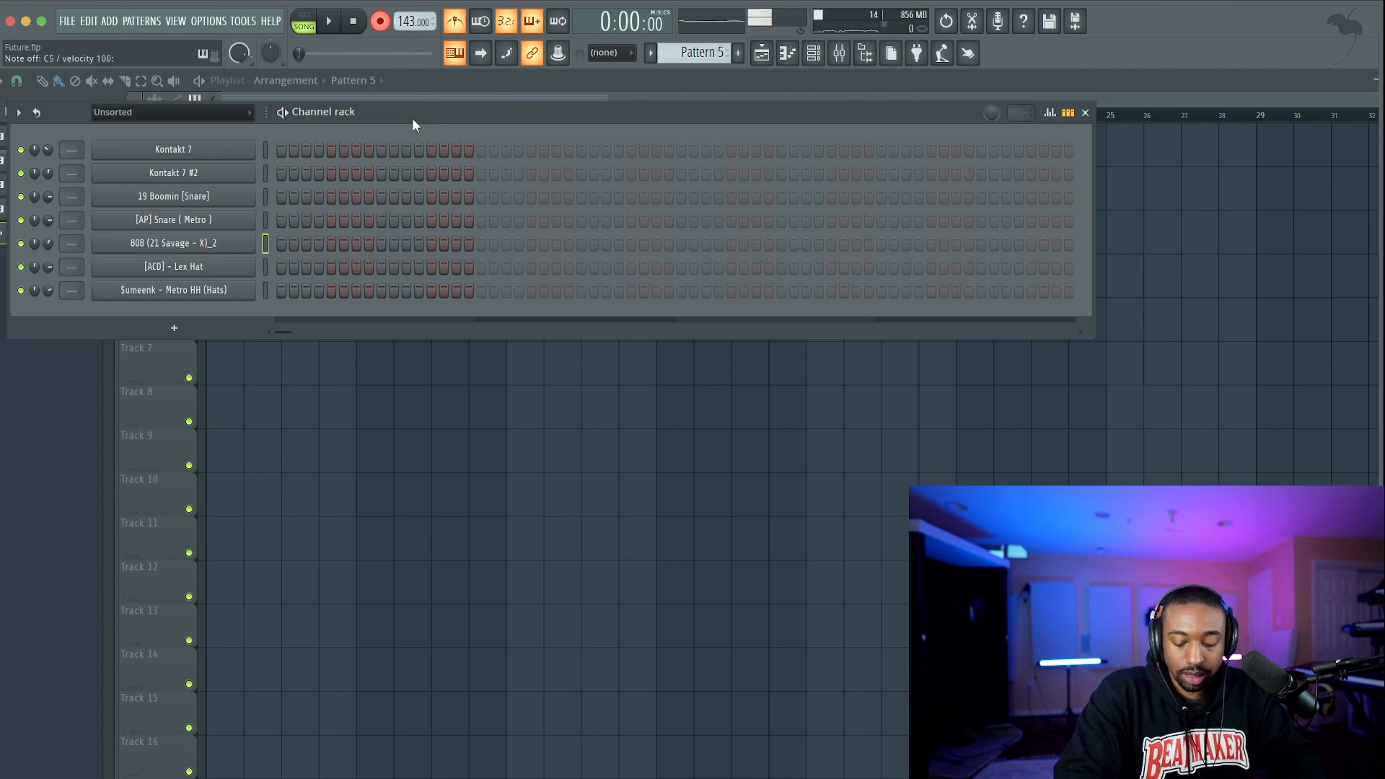
left_click(411, 408)
key("space")
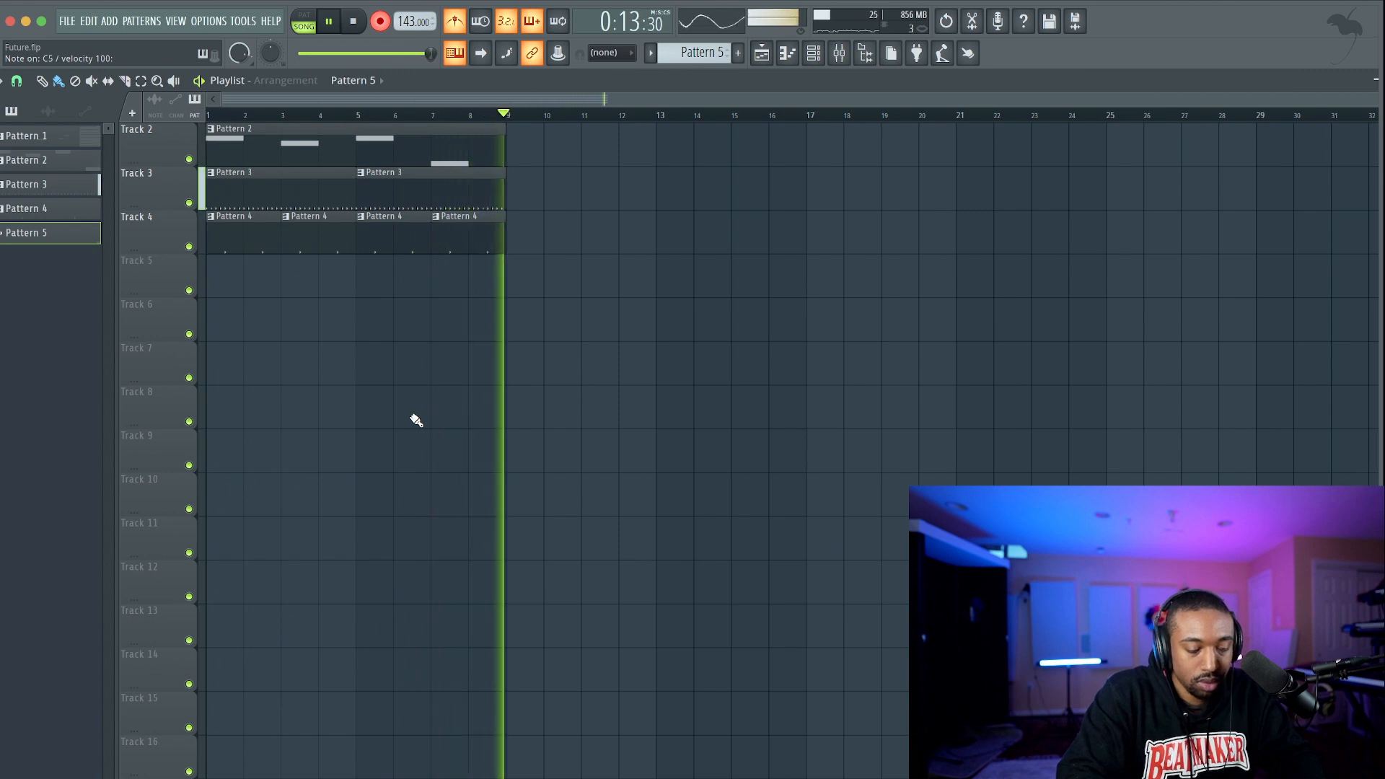
key("space")
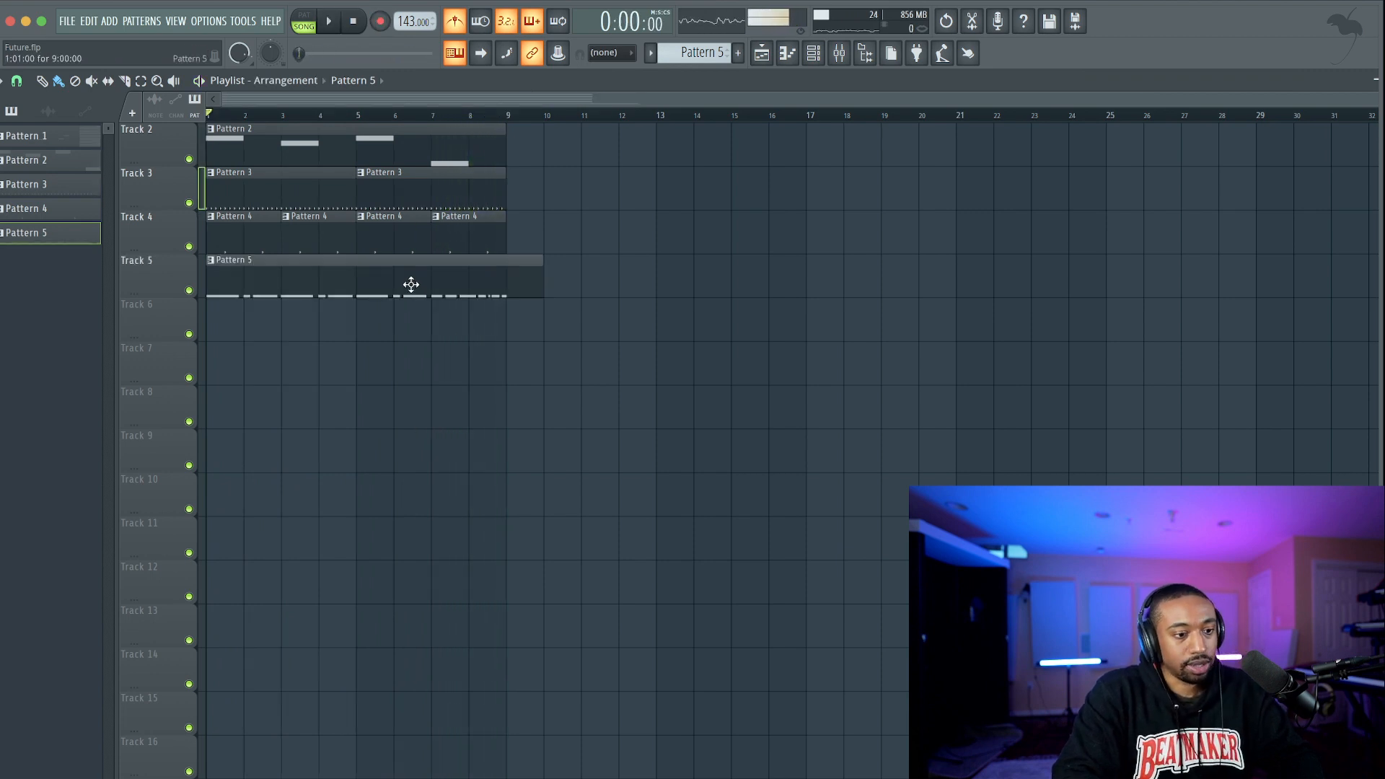
Open Pattern 5's 808 notes in the piano roll, quantize them and play them back.
double_click(411, 285)
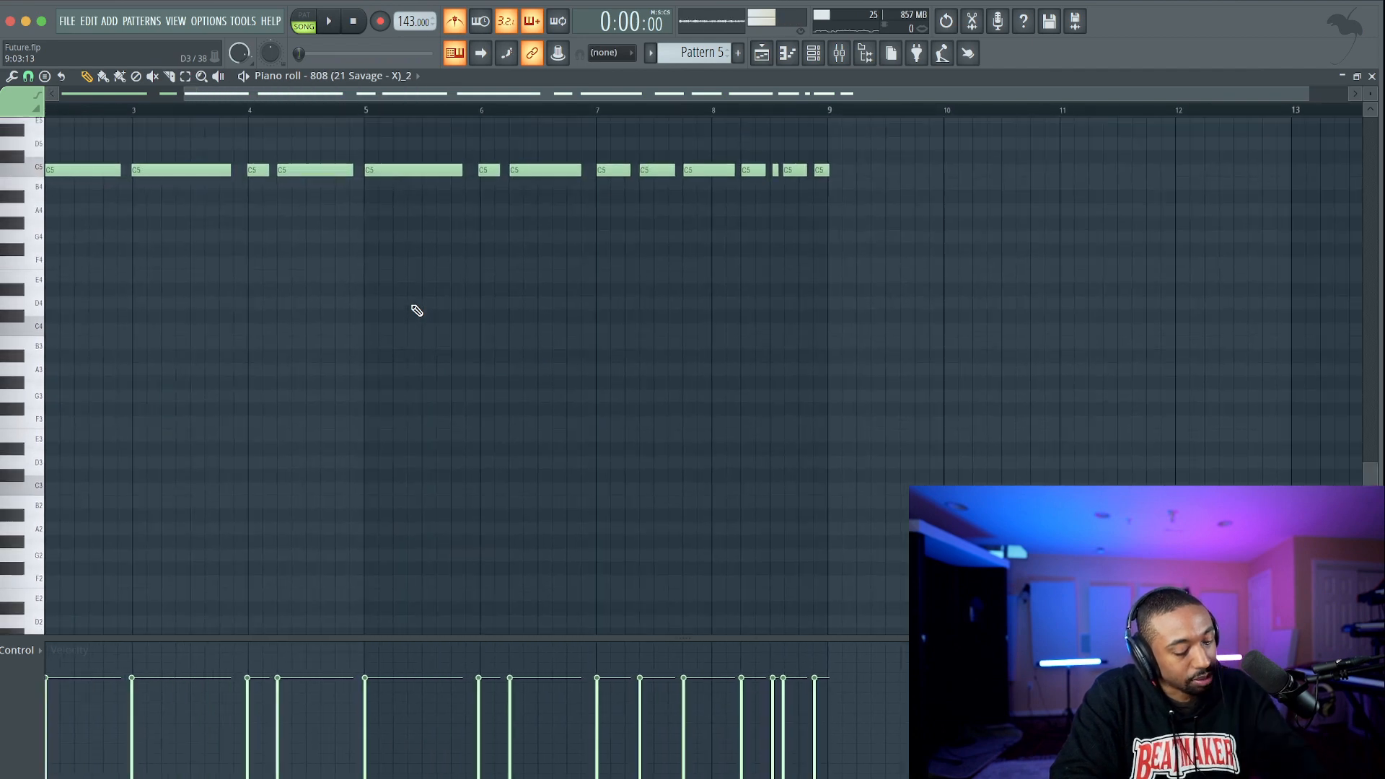
key("alt+q")
key("Return")
key("space")
scroll(521, 167, "up", 4)
scroll(521, 167, "left", 3)
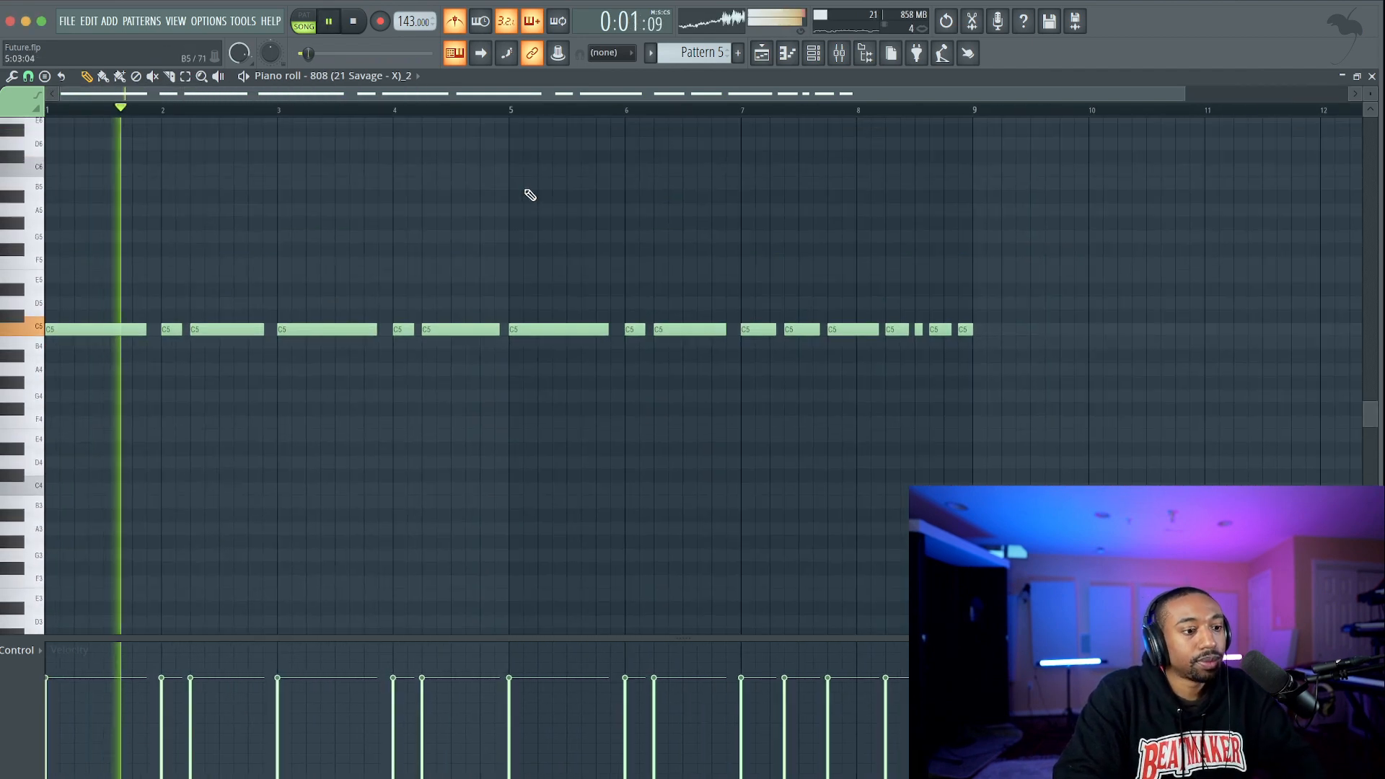
Transpose all the 808 notes up one octave to C6, turn off the metronome and replay.
key("space")
key("ctrl+Up")
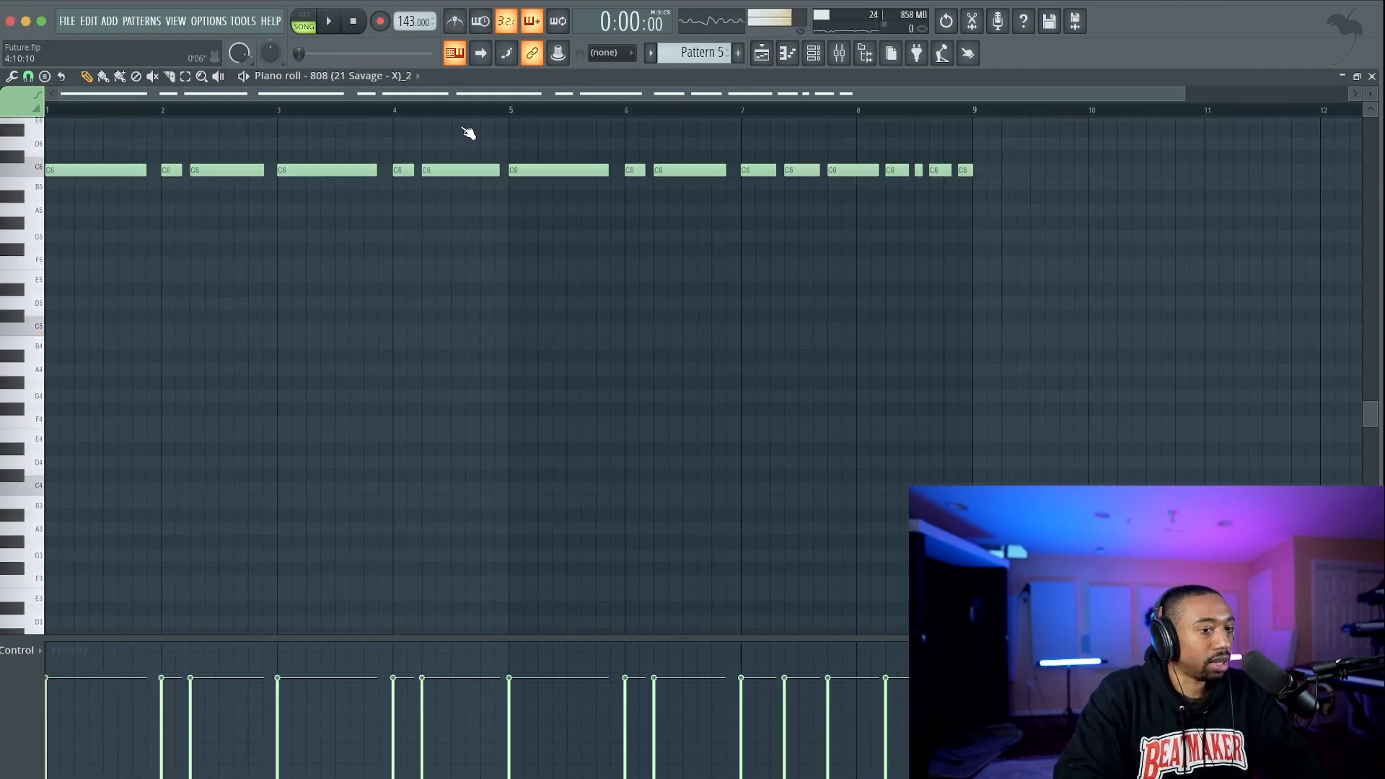
key("space")
scroll(464, 262, "up", 3)
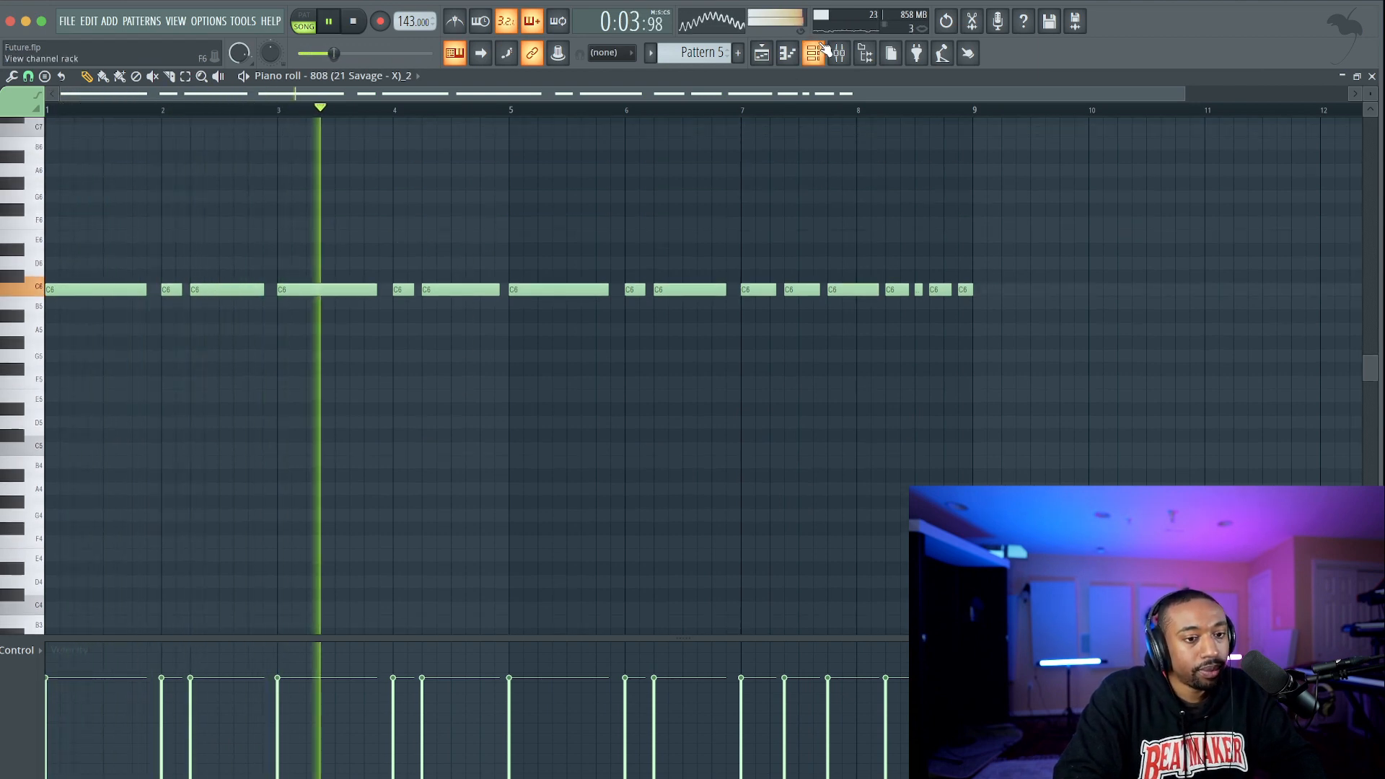
Extend each 808 note to meet the next one, trim the last note to the start of bar 9 and play.
left_click(821, 51)
key("space")
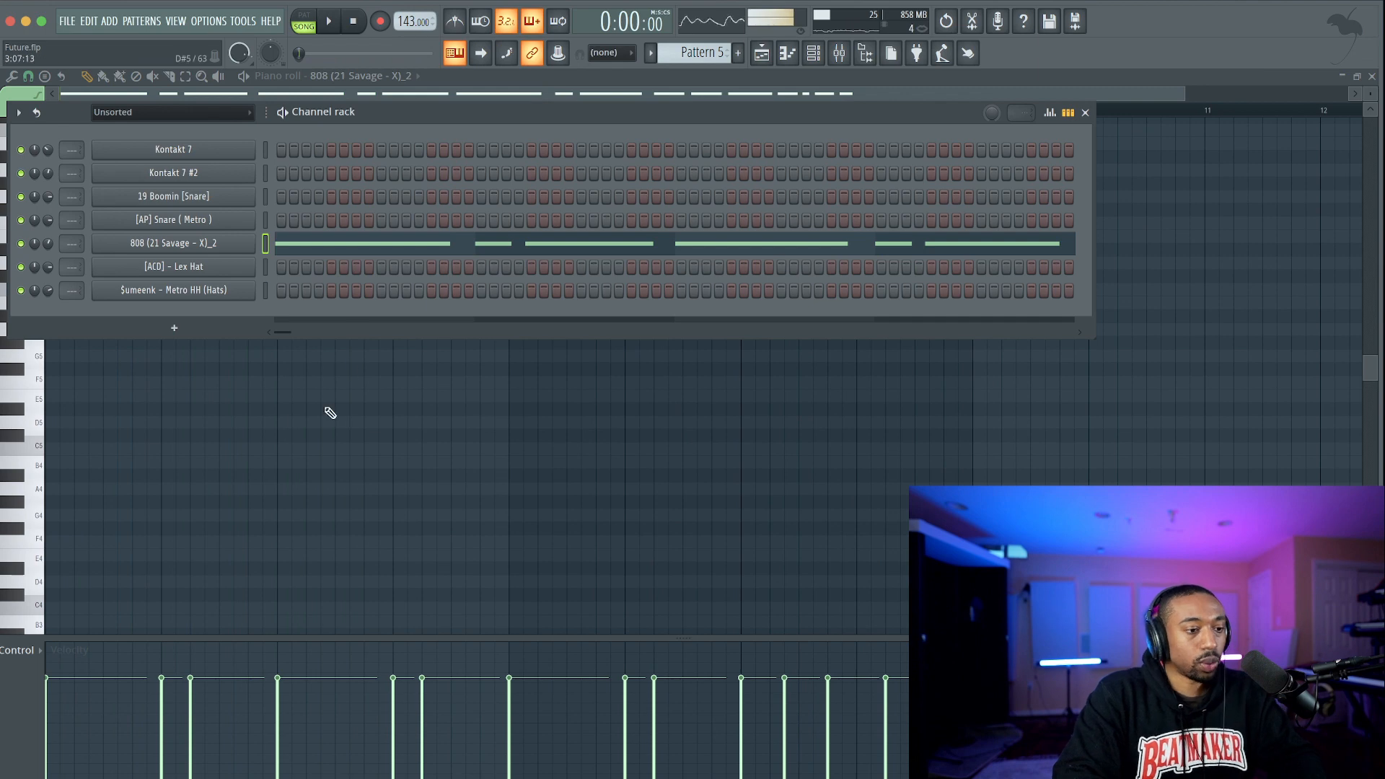
right_click(325, 409)
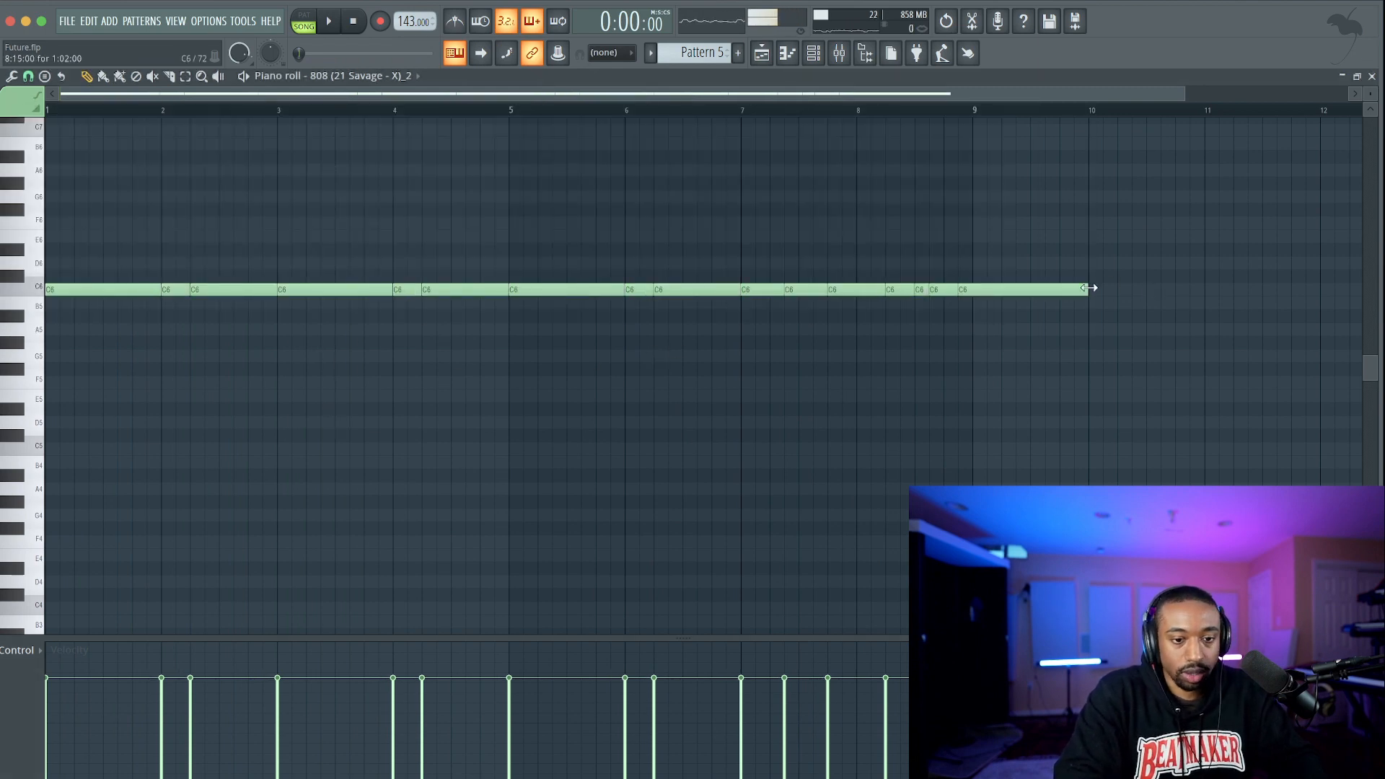
left_click_drag(1092, 288, 974, 289)
key("space")
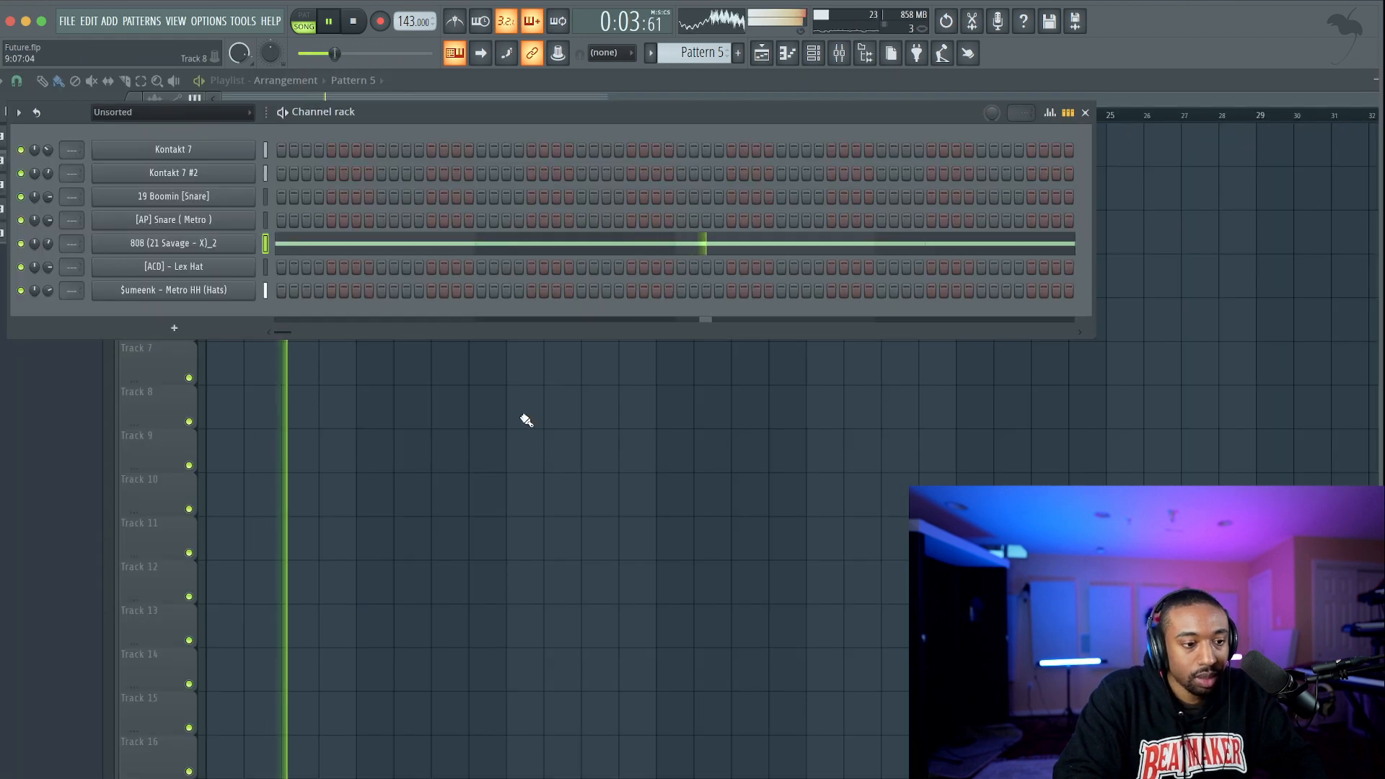
Select the [ACD] - Lex Hat channel, switch to Pattern 3 and lower the hat's channel volume.
left_click(265, 269)
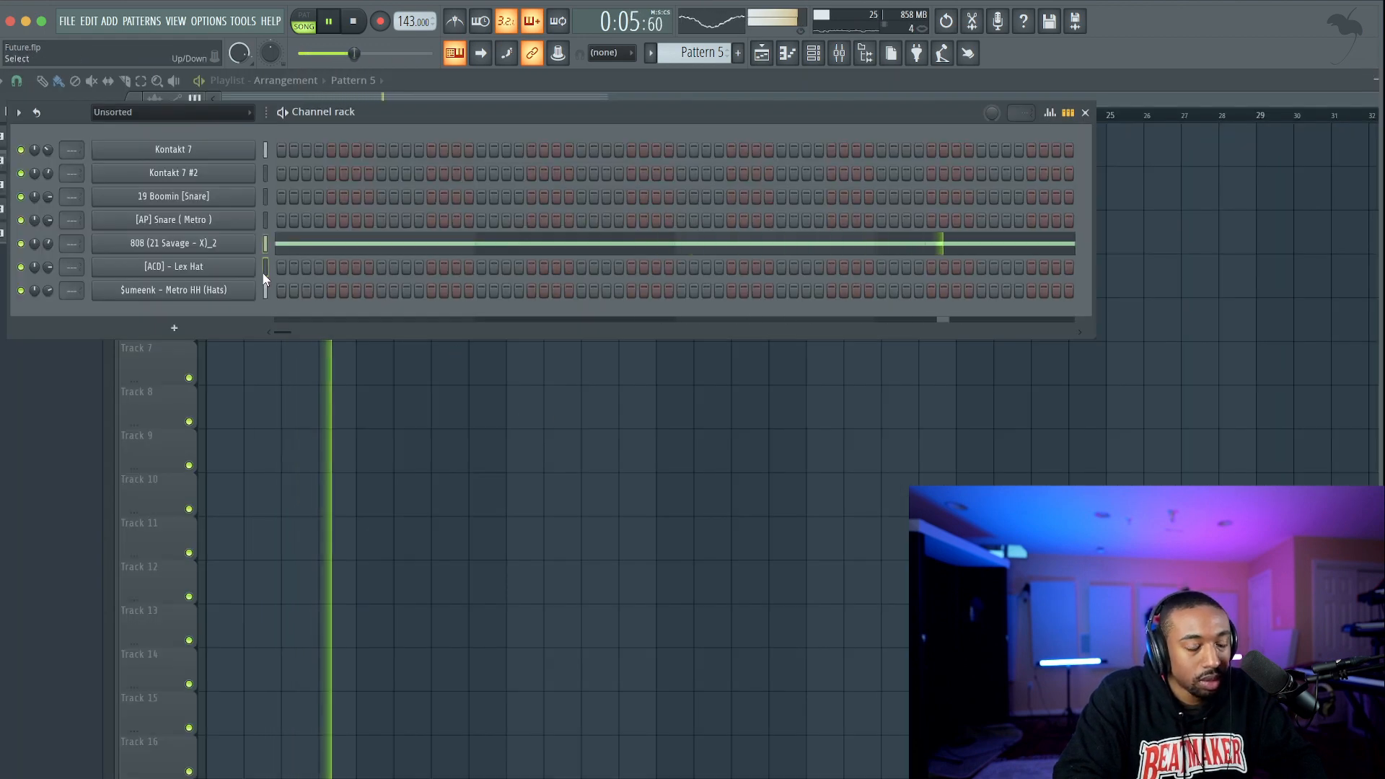
left_click_drag(701, 53, 702, 75)
key("z")
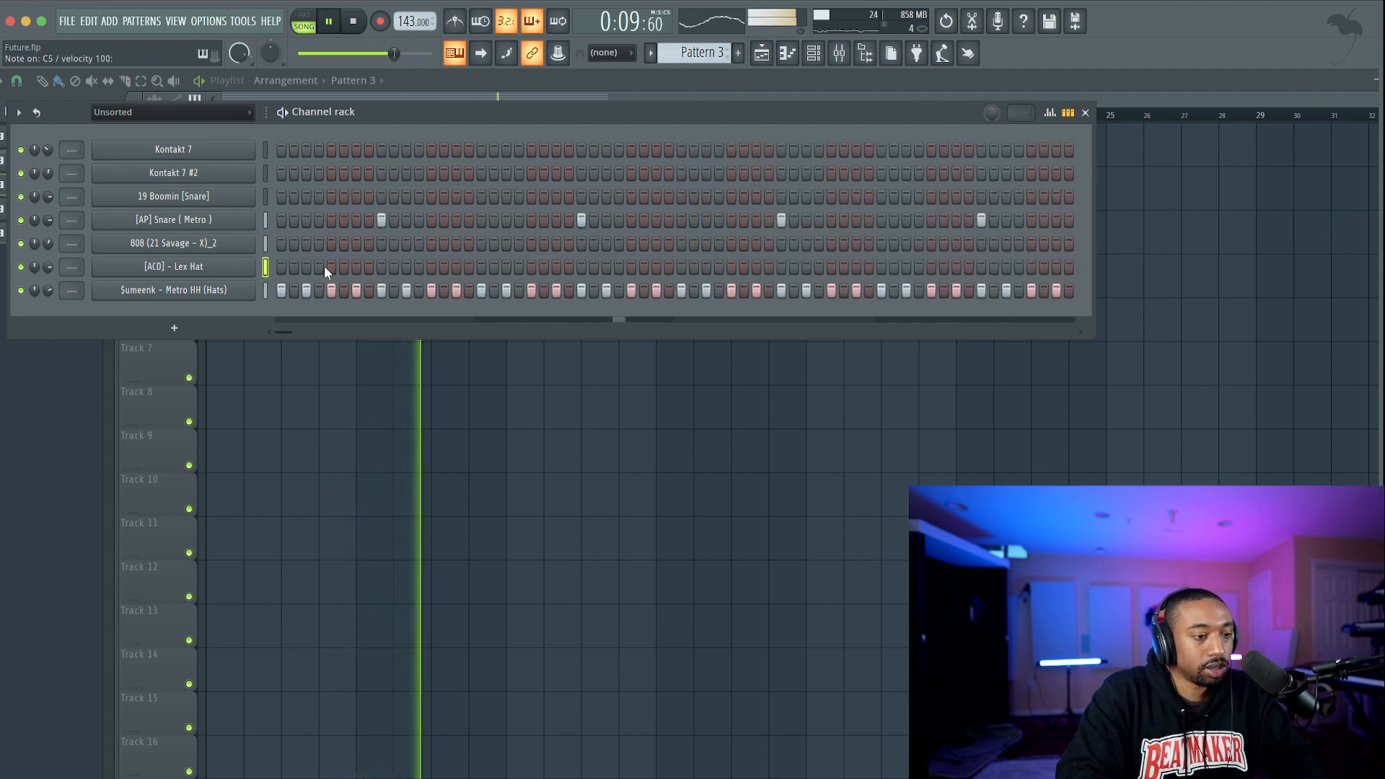
left_click_drag(48, 268, 48, 289)
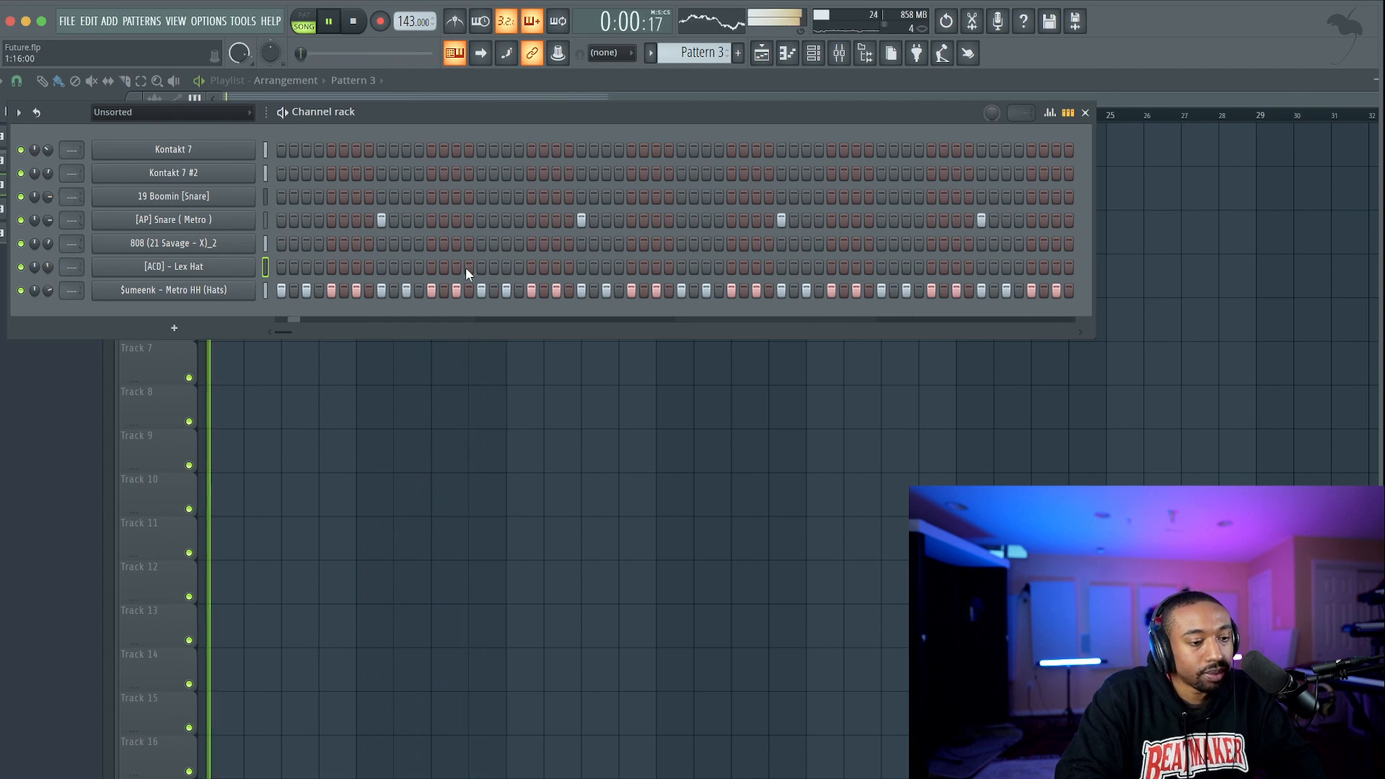
Place [ACD] - Lex Hat hits on steps 13 and 37 of Pattern 3.
left_click(532, 267)
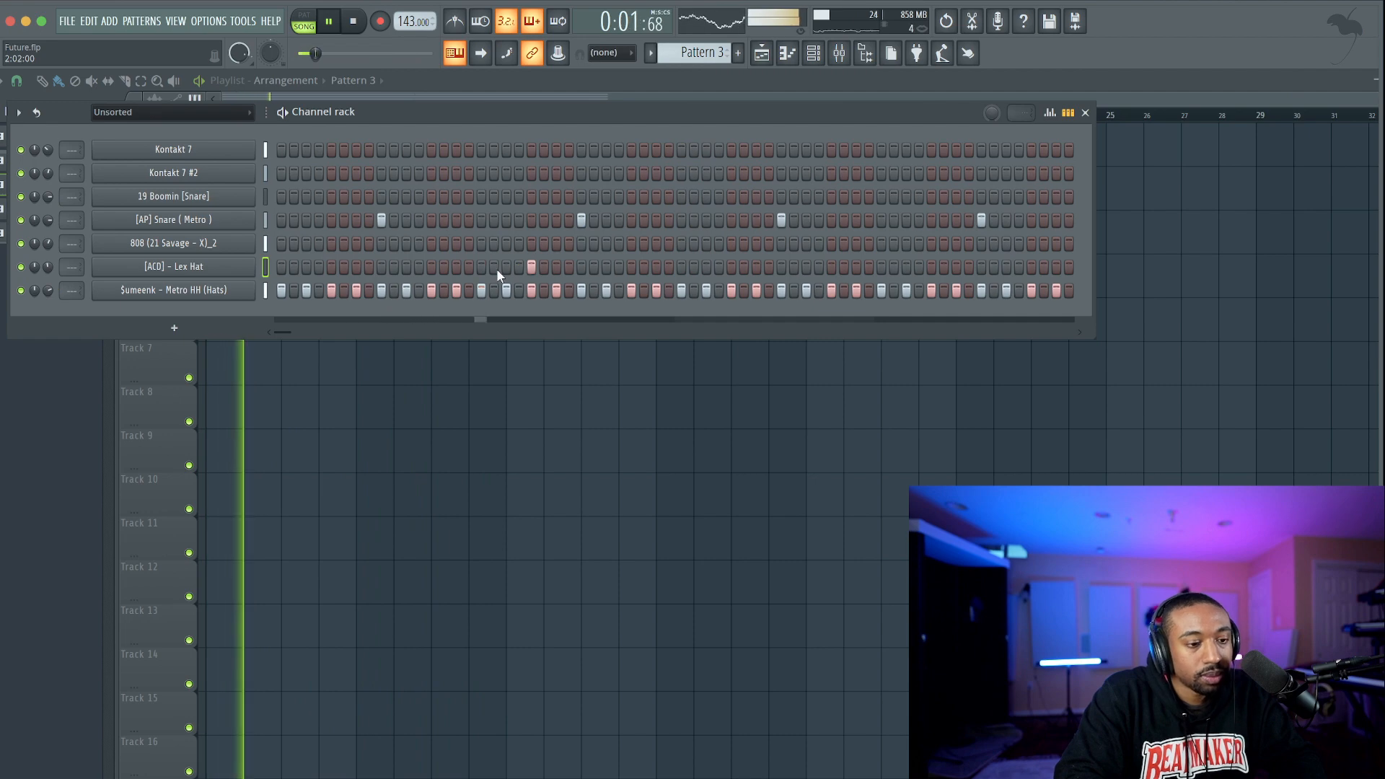
left_click(431, 267)
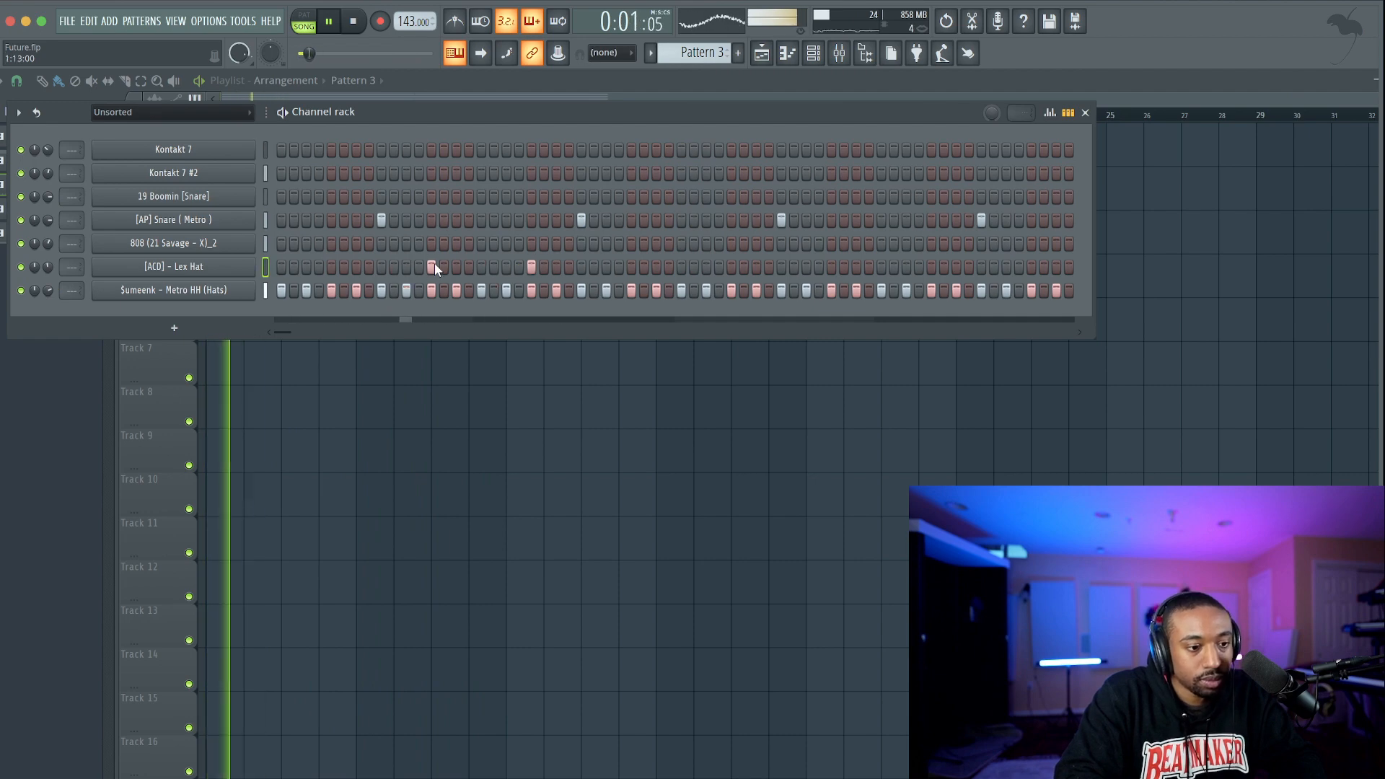
left_click(532, 267)
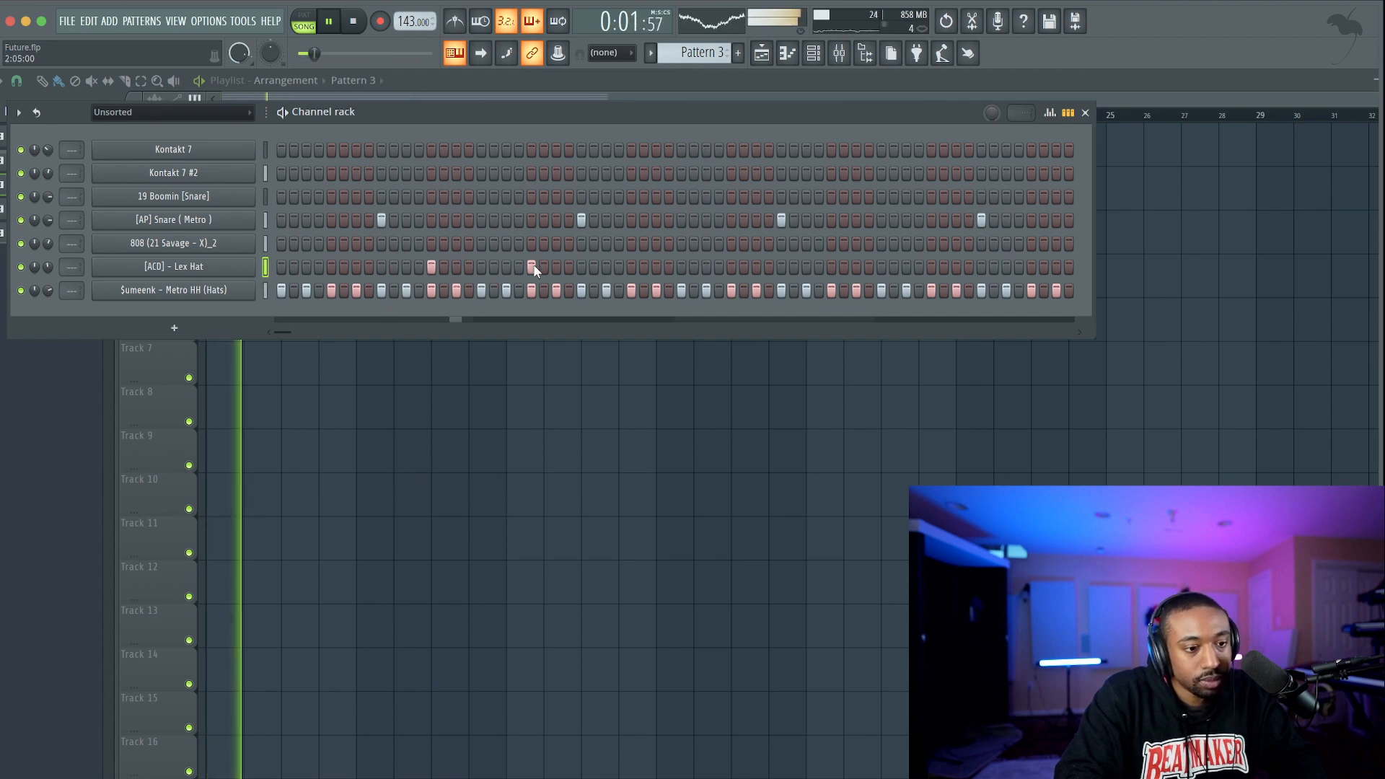
left_click(731, 266)
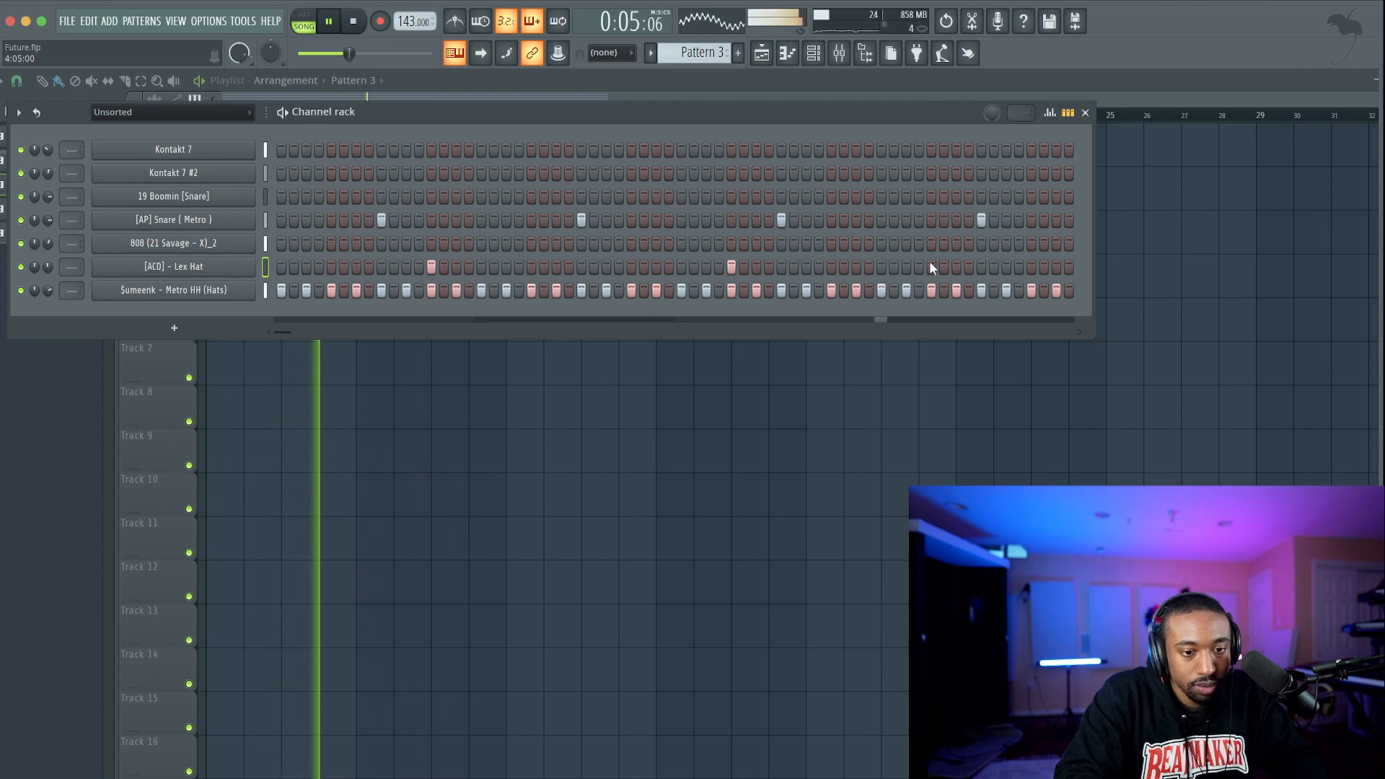
Open the sample browser, collapse Closed Hats and expand the Metro Boomin kit's Percs folder.
left_click(866, 54)
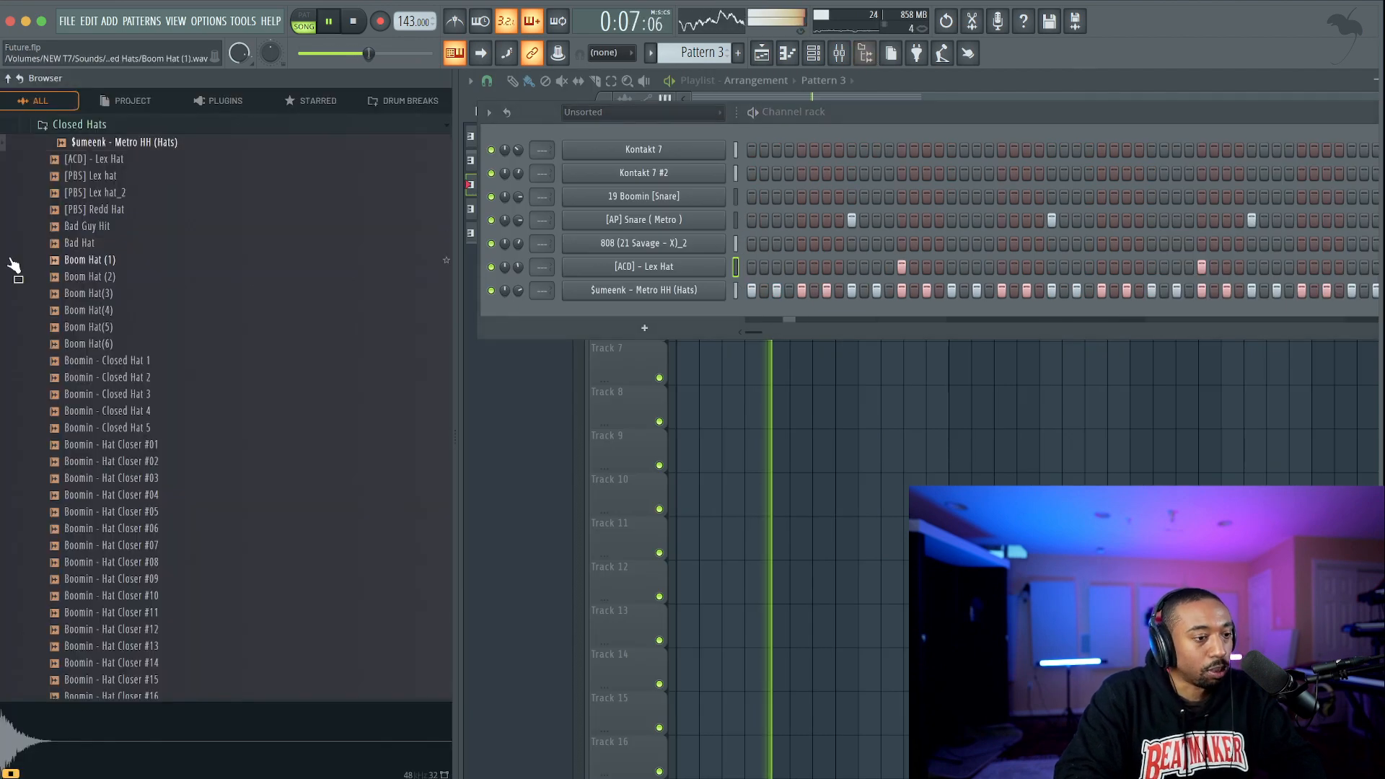
key("space")
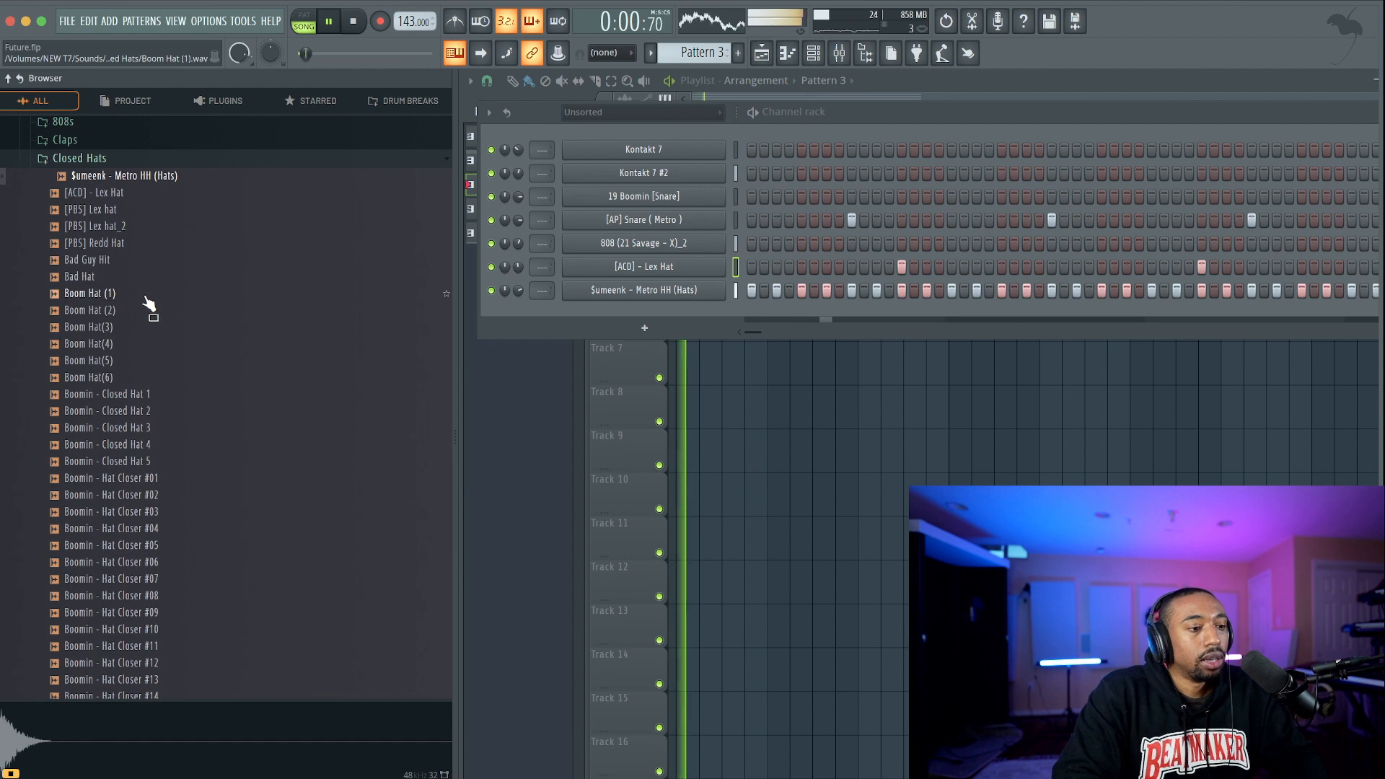
left_click(119, 160)
left_click(120, 228)
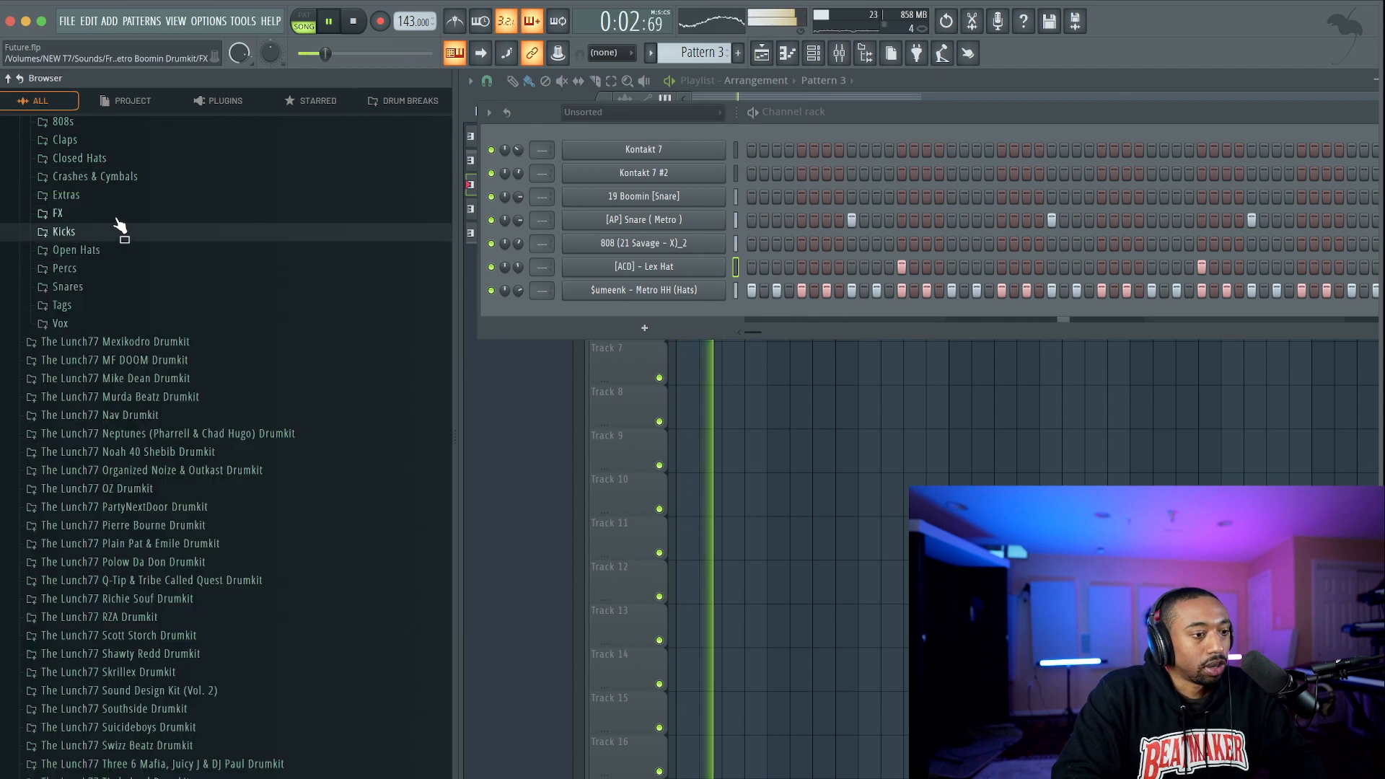
left_click(119, 267)
Audition the samples in the Percs folder from 15 Perc - Yung Metro downward and settle on [Perc] Young Metro.
left_click(119, 177)
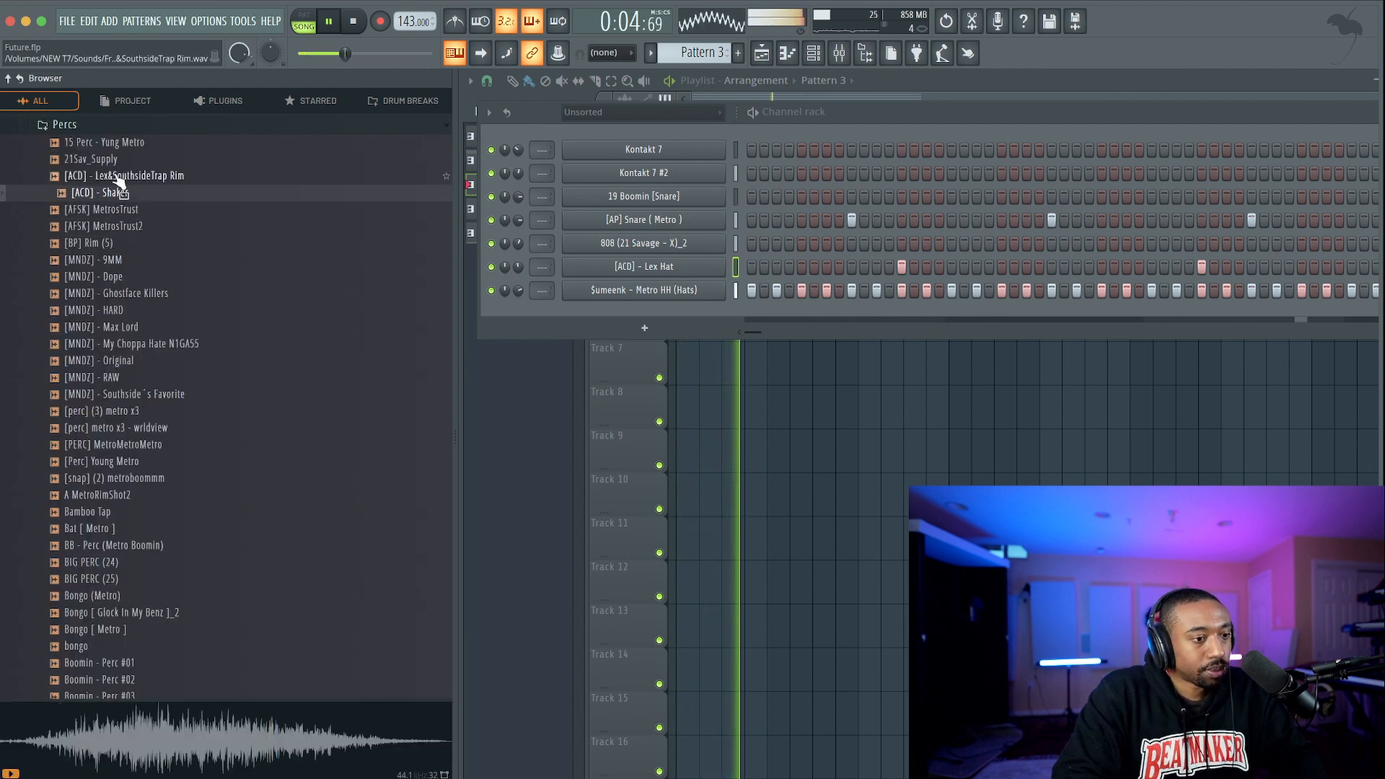
left_click(118, 157)
left_click(119, 149)
key("Down")
key("Down")
key("Down")
key("Down")
key("Down")
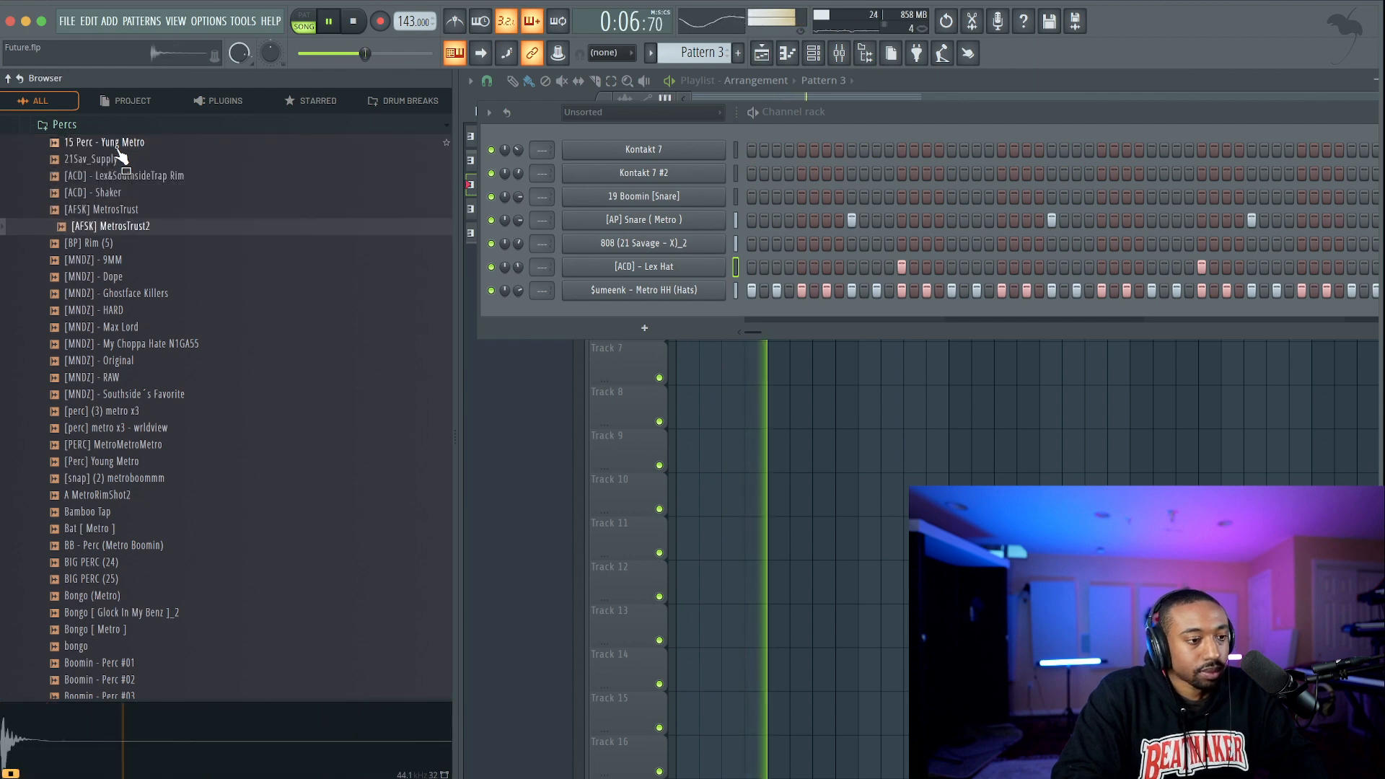
key("Down")
key("Down")
key("Down")
key("Down")
key("Down")
key("Down")
key("Down")
key("Down")
key("Down")
key("Down")
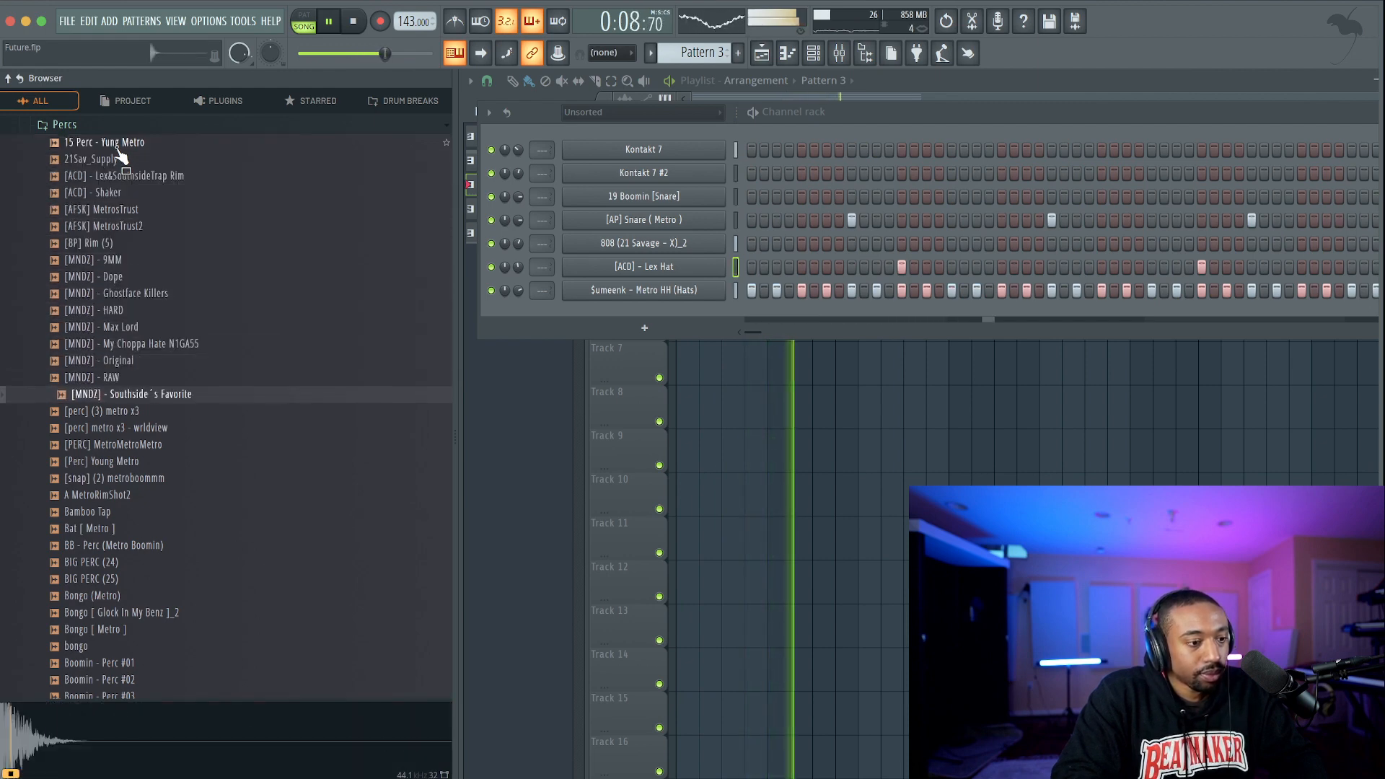
key("Down")
key("Down")
key("Down")
key("Down")
key("Down")
key("Down")
key("Down")
key("Up")
key("Up")
key("Up")
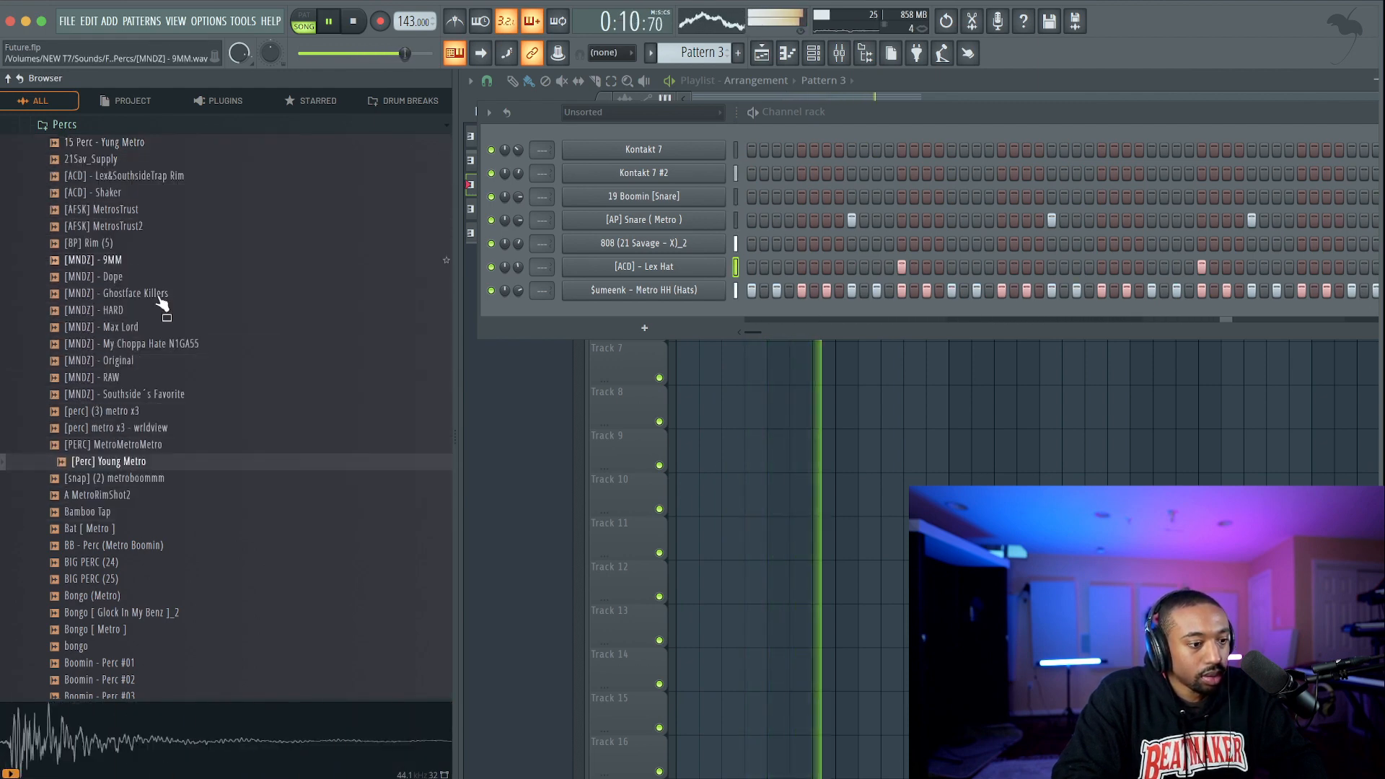
Load the [Perc] Young Metro sample into a new channel.
scroll(162, 303, "down", 3)
right_click(143, 294)
left_click(162, 321)
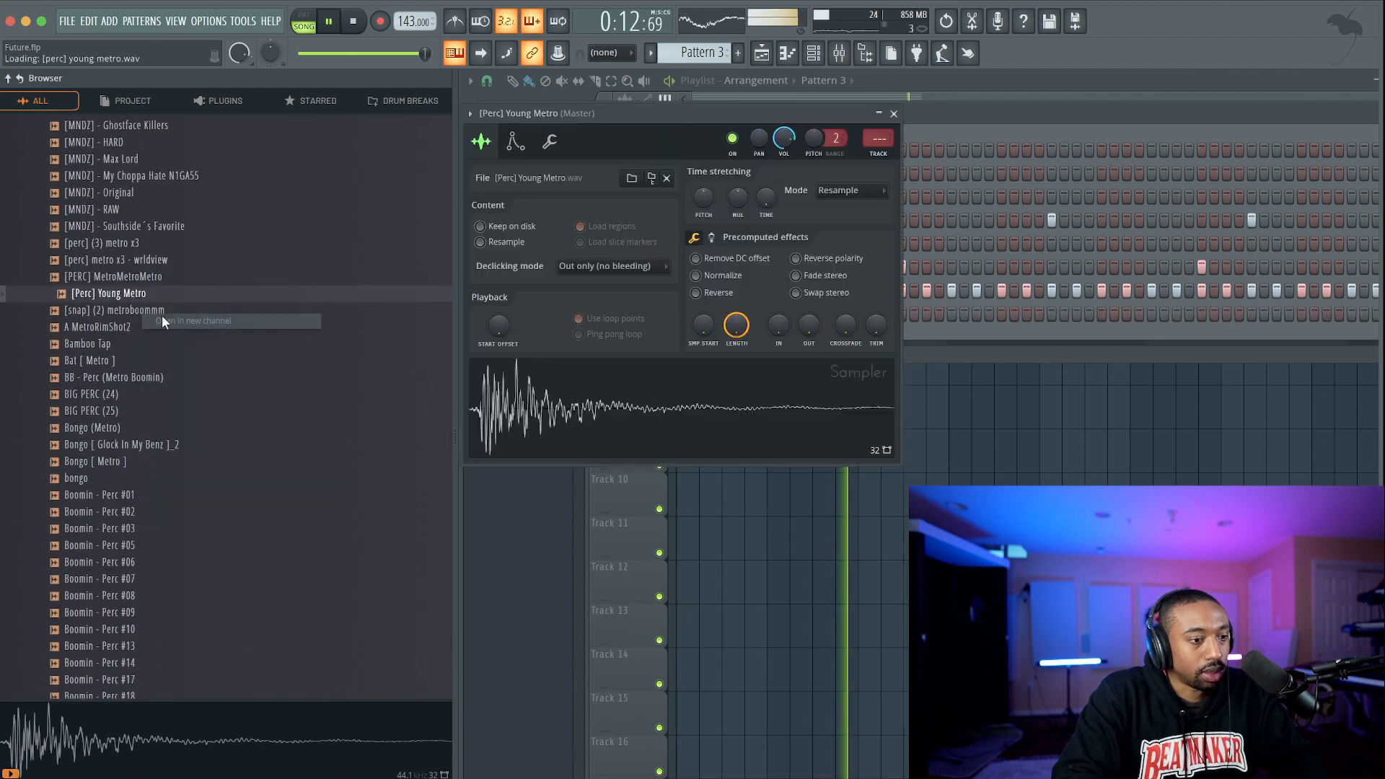
Audition the percussion samples between [snap] (2) metroboommm and BIG PERC (25).
key("Down")
key("Down")
key("Down")
key("Down")
key("Down")
key("Down")
key("Down")
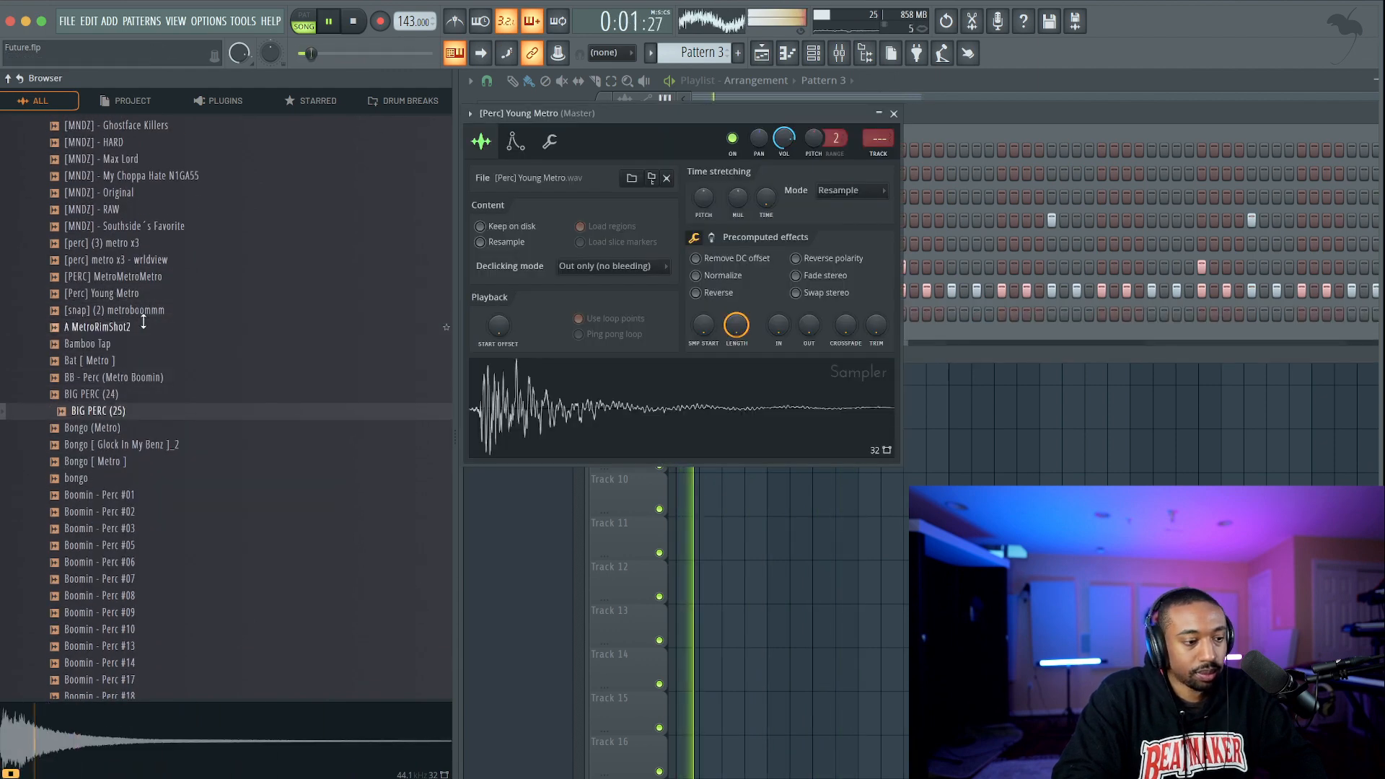
key("Up")
key("Up")
key("Up")
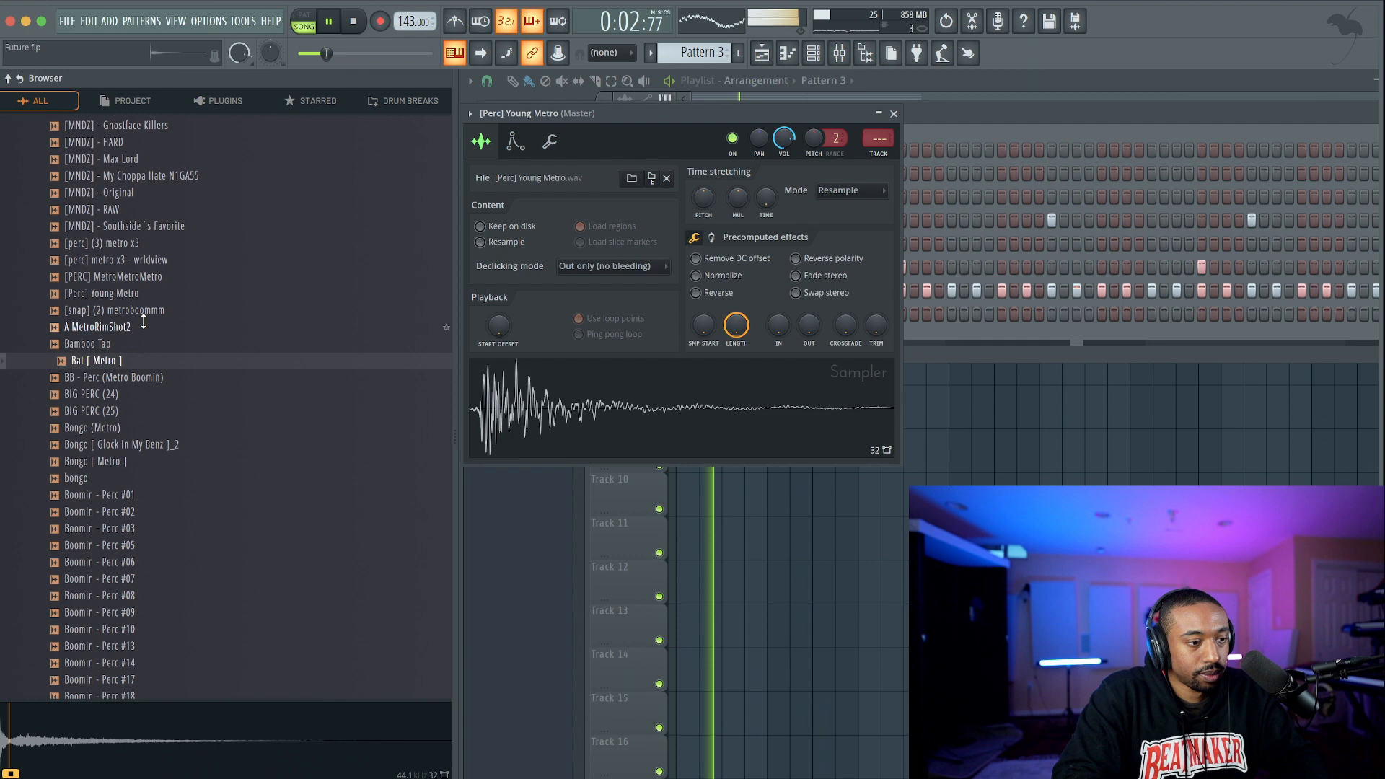
Load BIG PERC (25) into a new channel and close the open sampler windows.
left_click(119, 411)
right_click(119, 412)
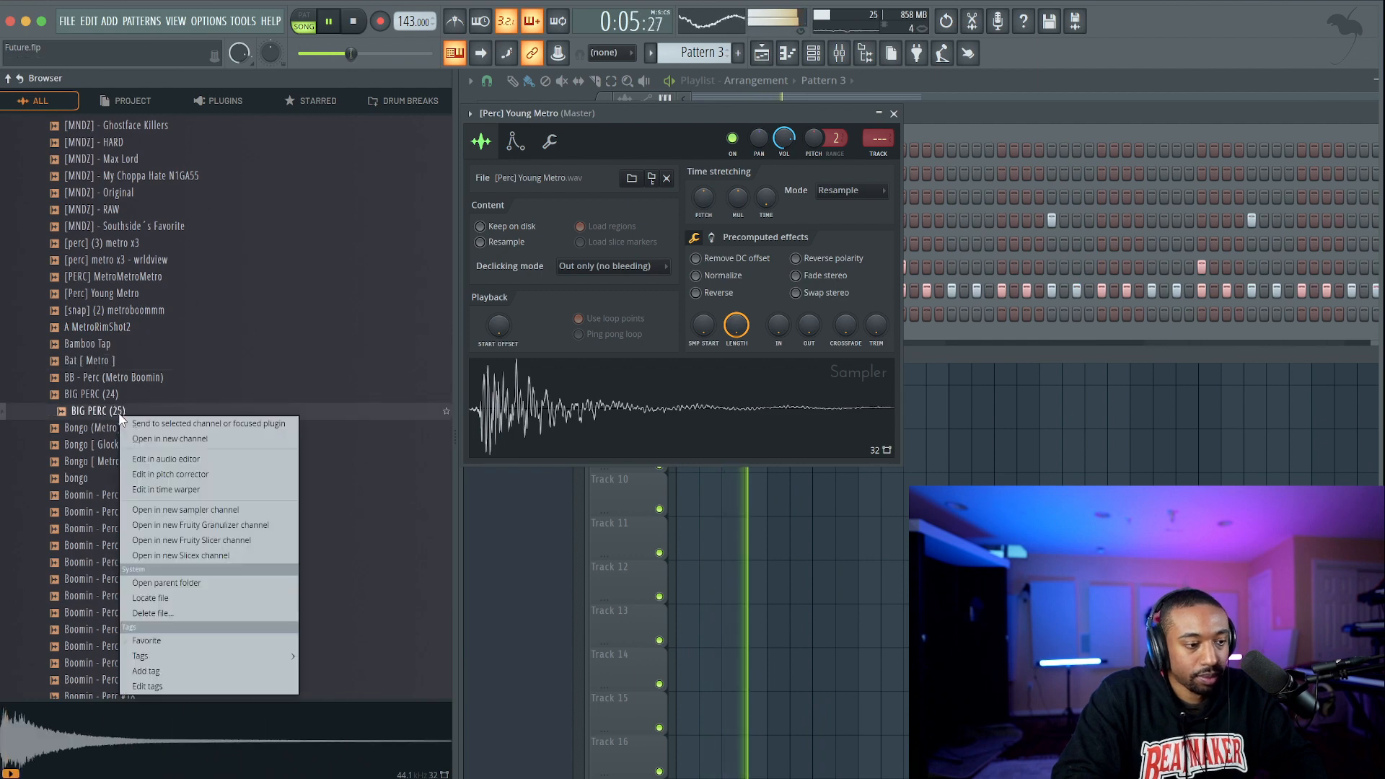
left_click(166, 441)
left_click(914, 135)
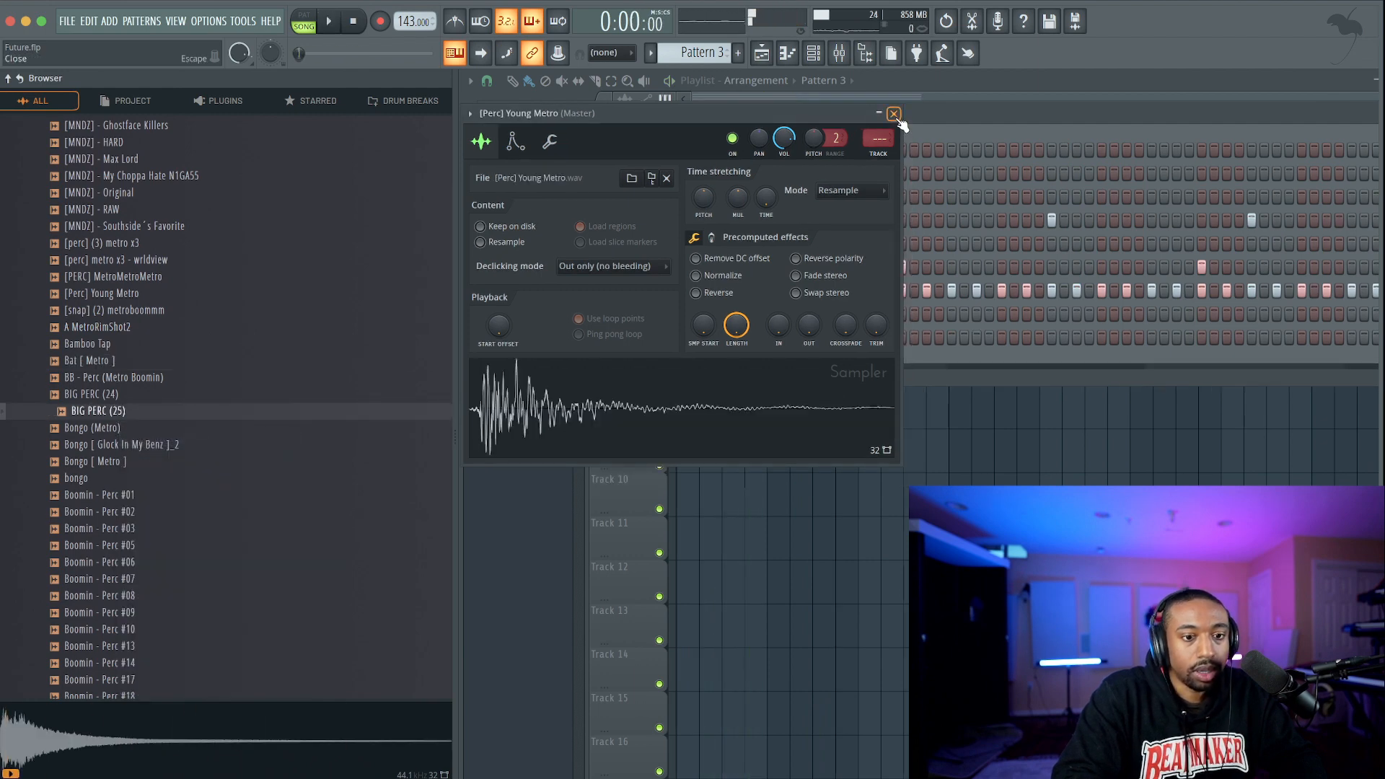
left_click(894, 114)
Mute the 808, hide the browser and place [Perc] Young Metro hits on steps 27, 31, 59 and 63 of Pattern 3.
key("space")
key("space")
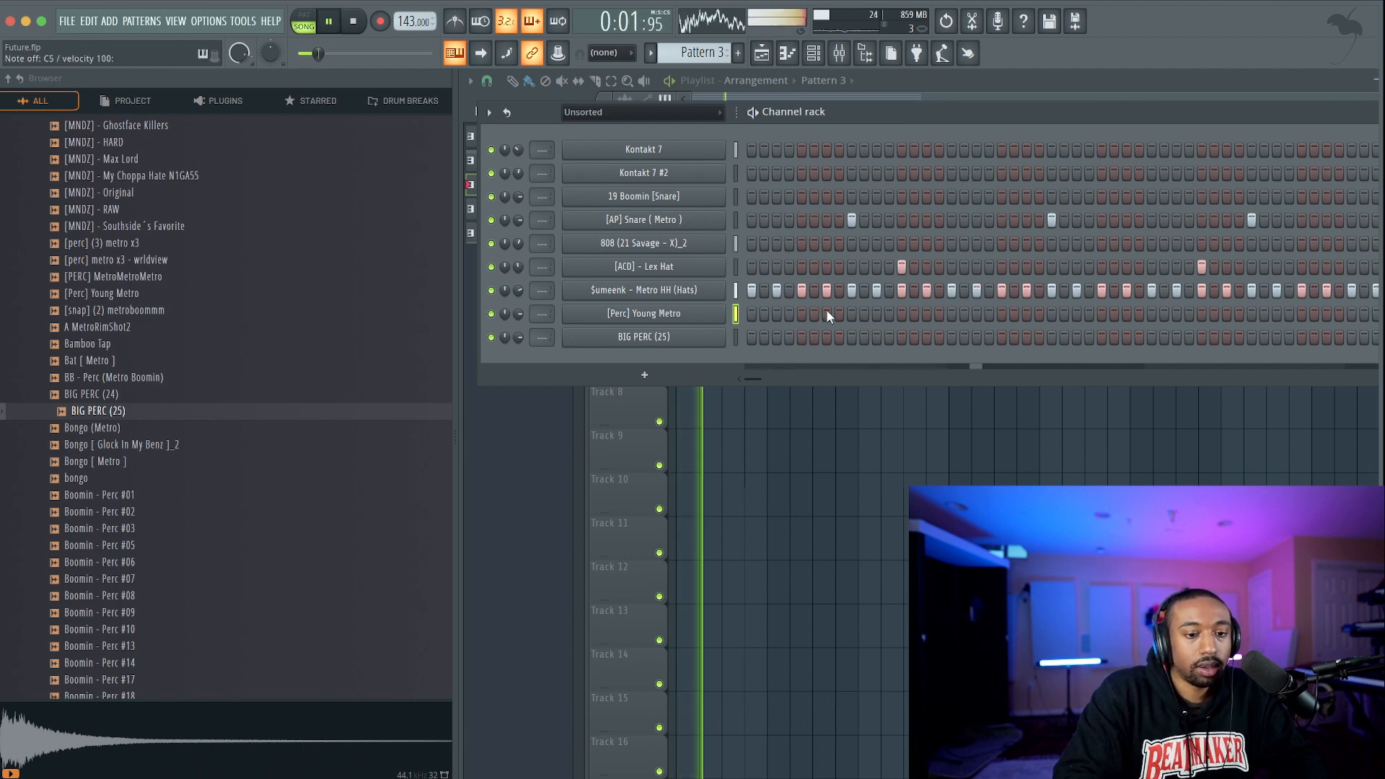
key("space")
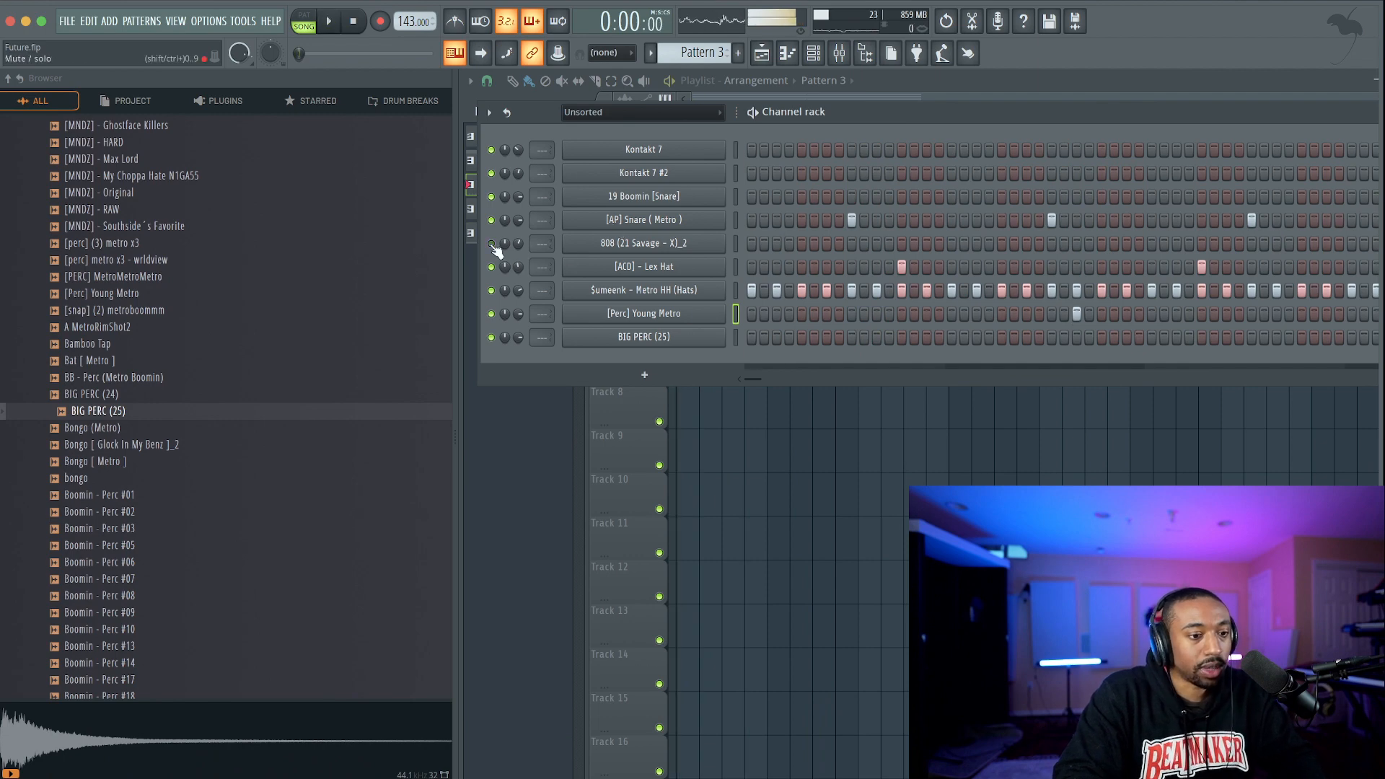
left_click(866, 52)
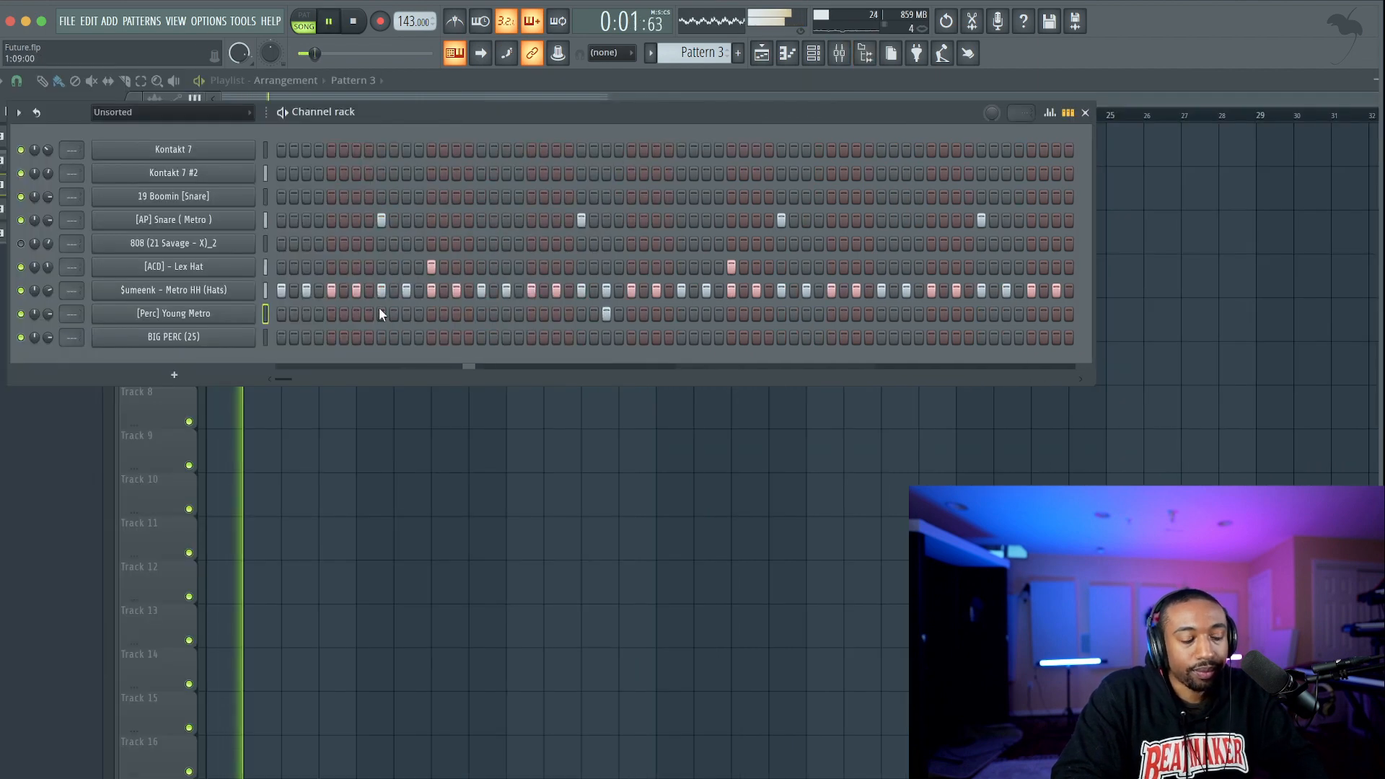
left_click(656, 314)
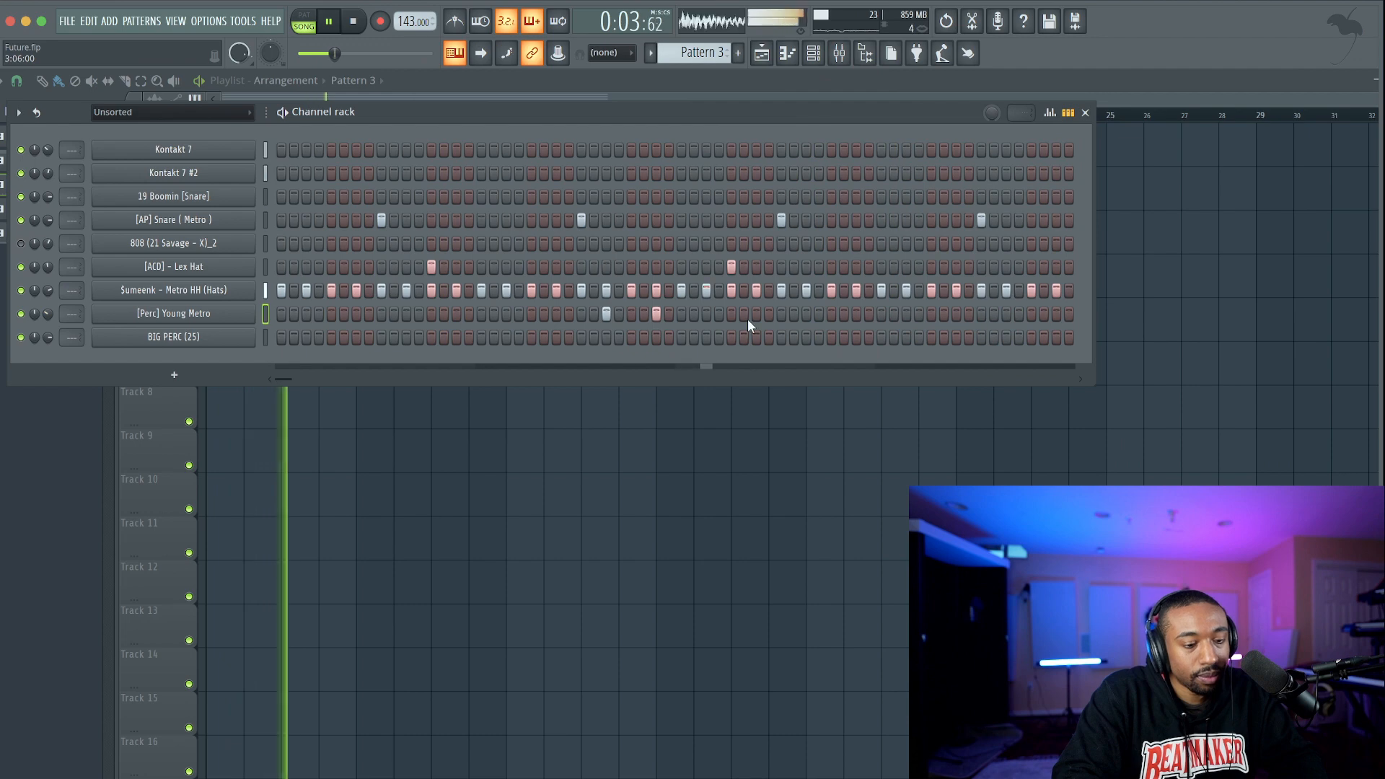
left_click(1007, 313)
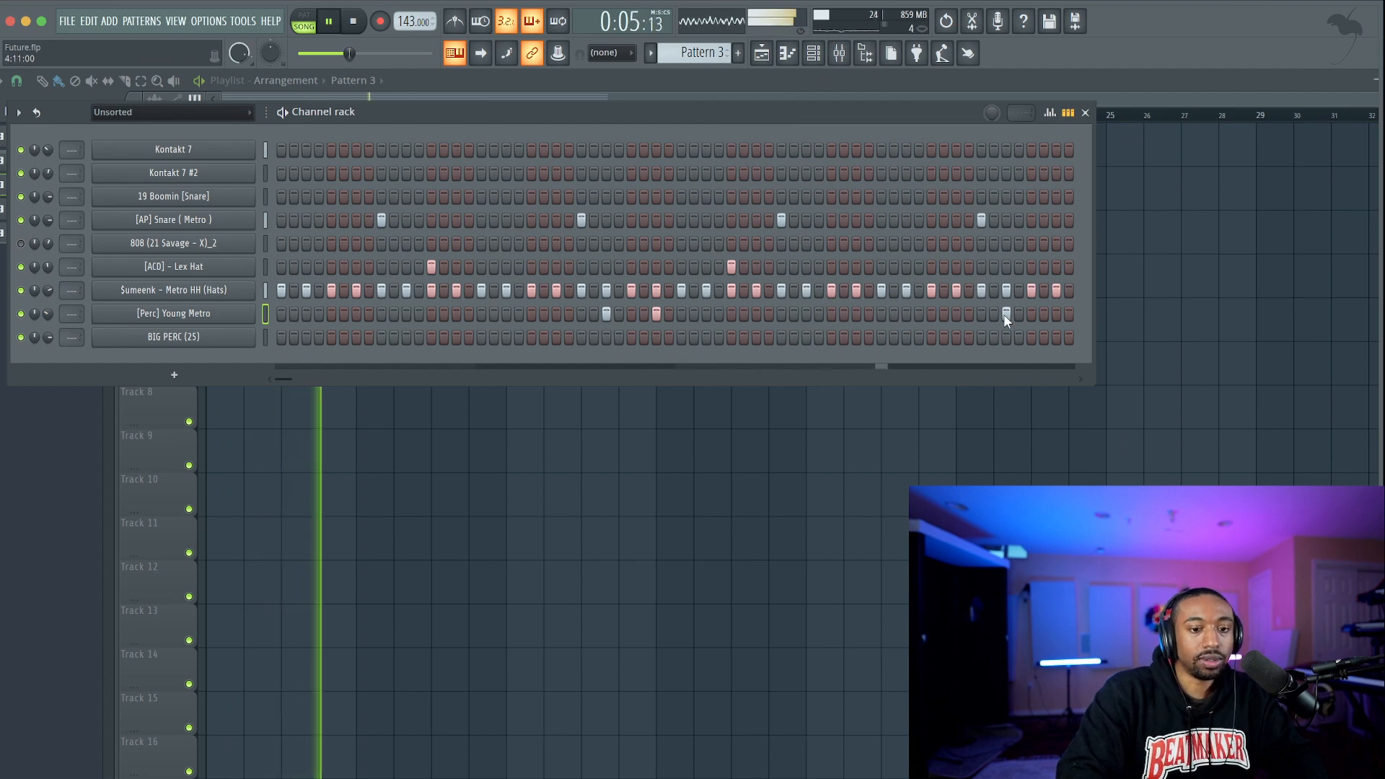
left_click(1056, 313)
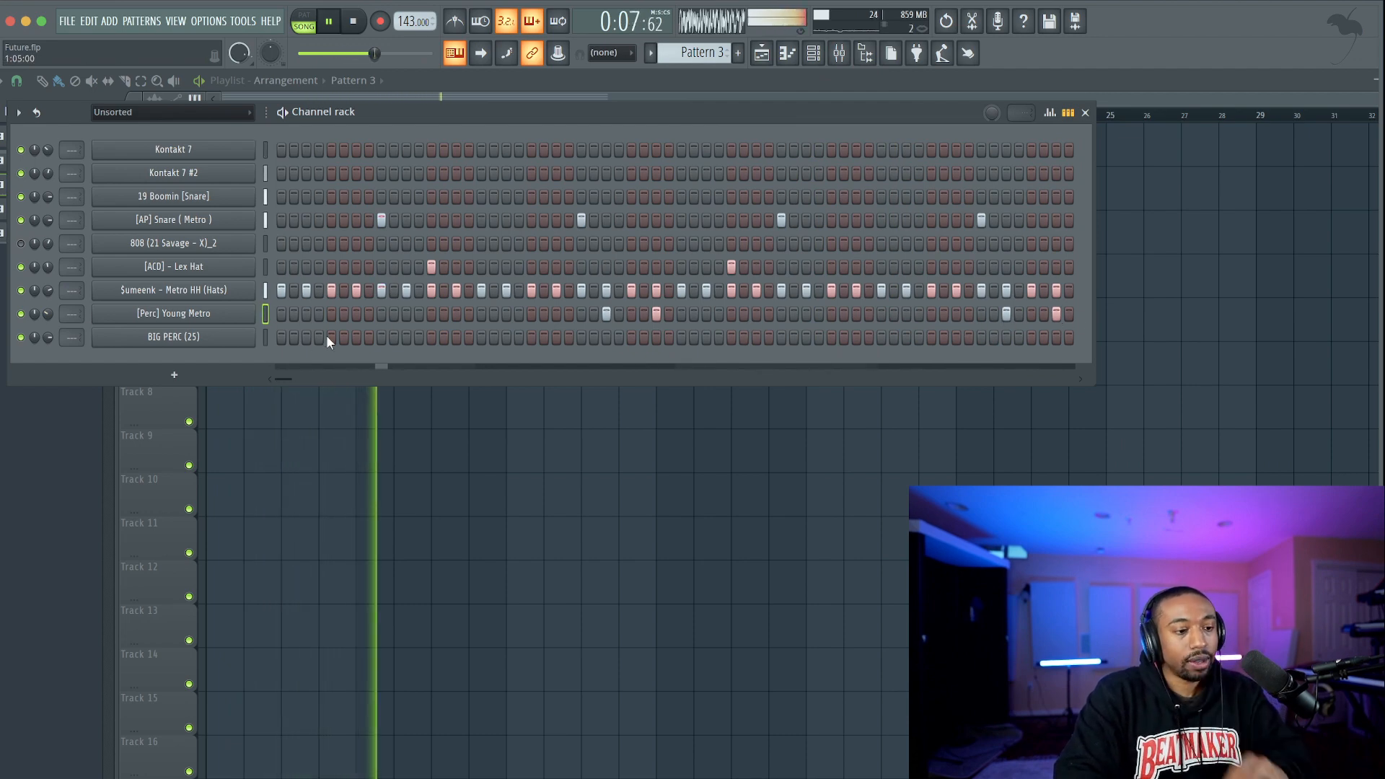
Place BIG PERC (25) hits on steps 21 and 53 of Pattern 3.
left_click(265, 336)
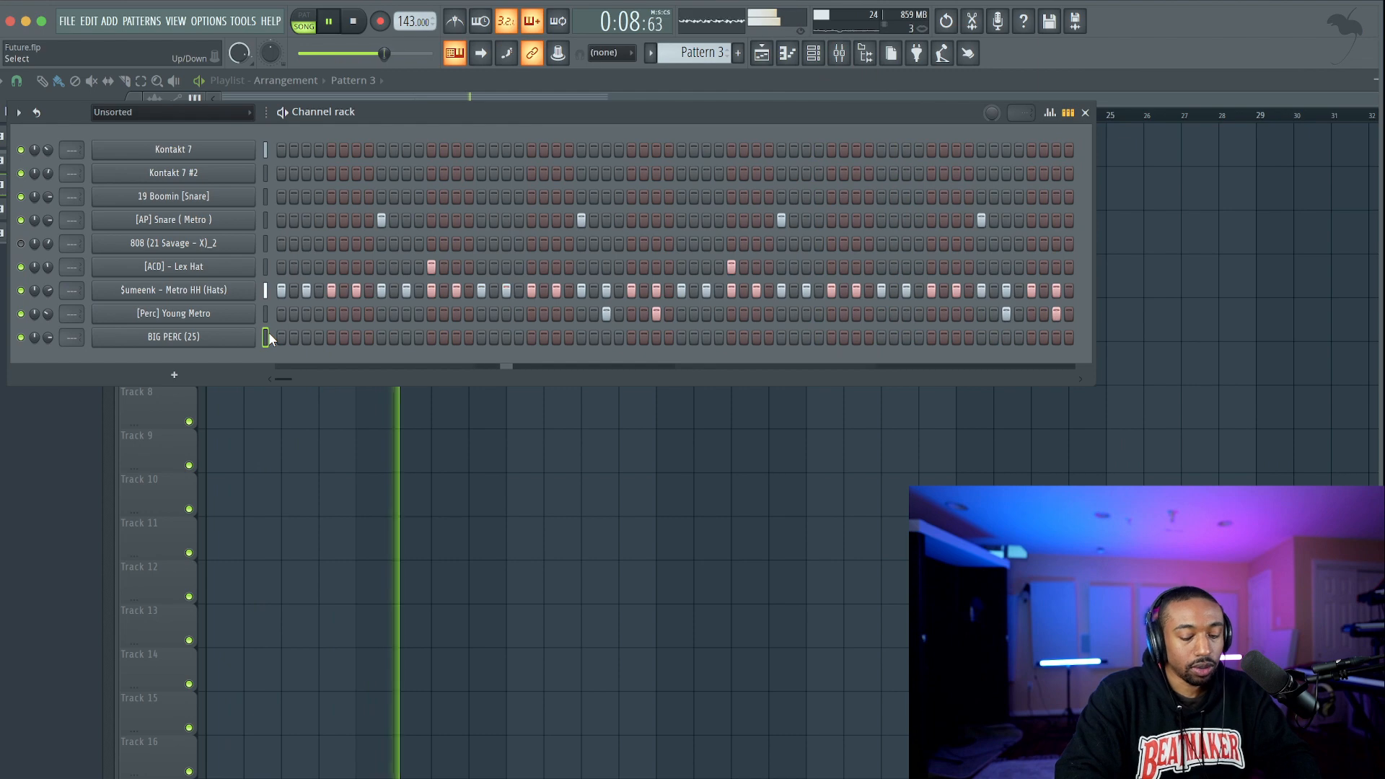
left_click(531, 337)
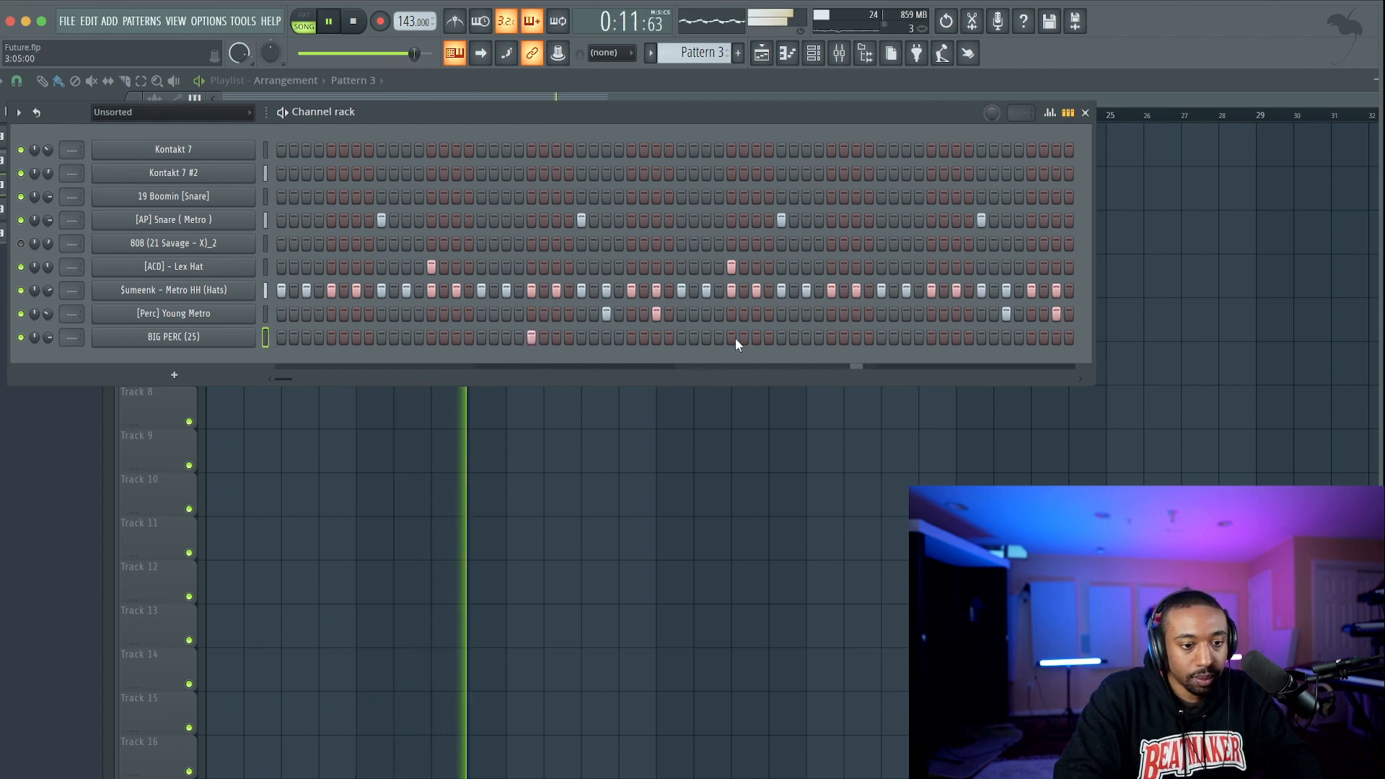
left_click(932, 337)
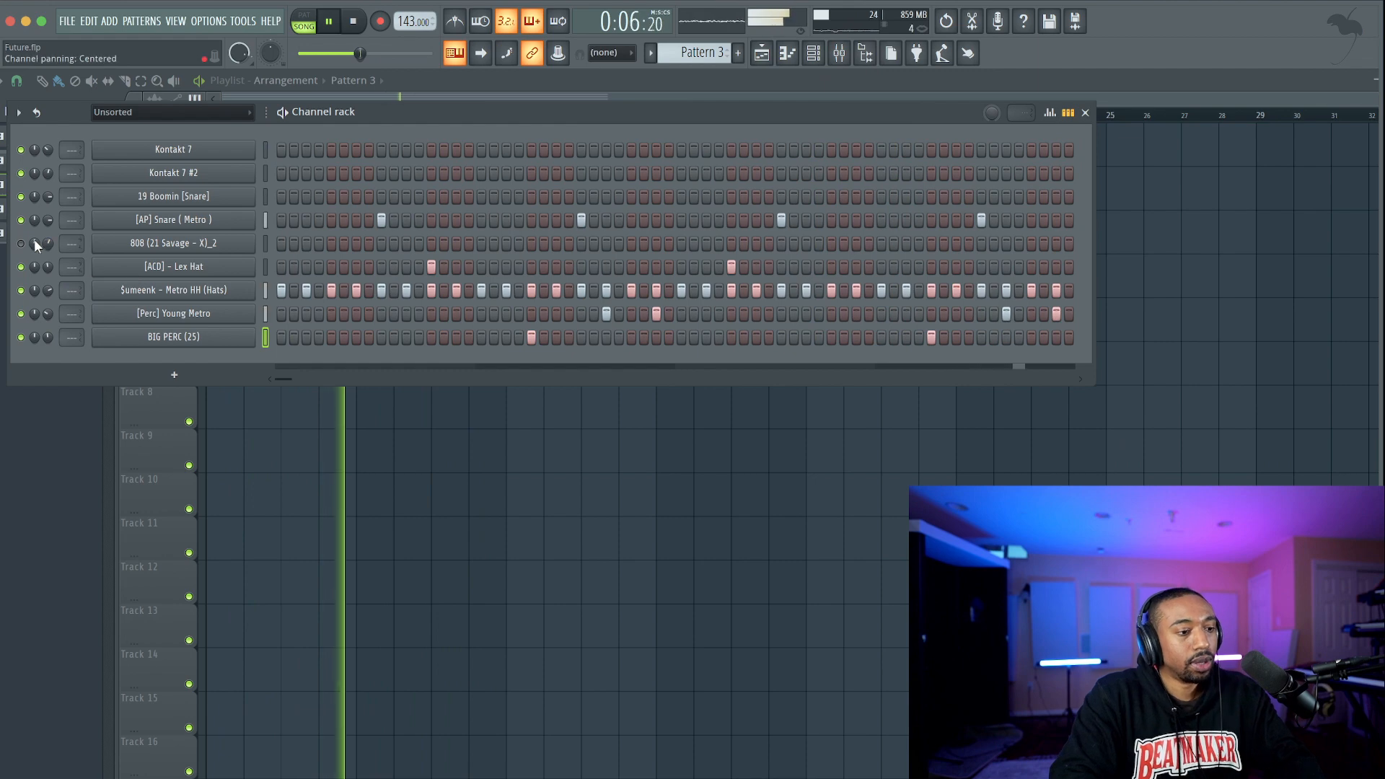
Play the beat with the 808 unmuted and inspect the 808 (21 Savage - X)_2 channel's sampler settings.
key("F6")
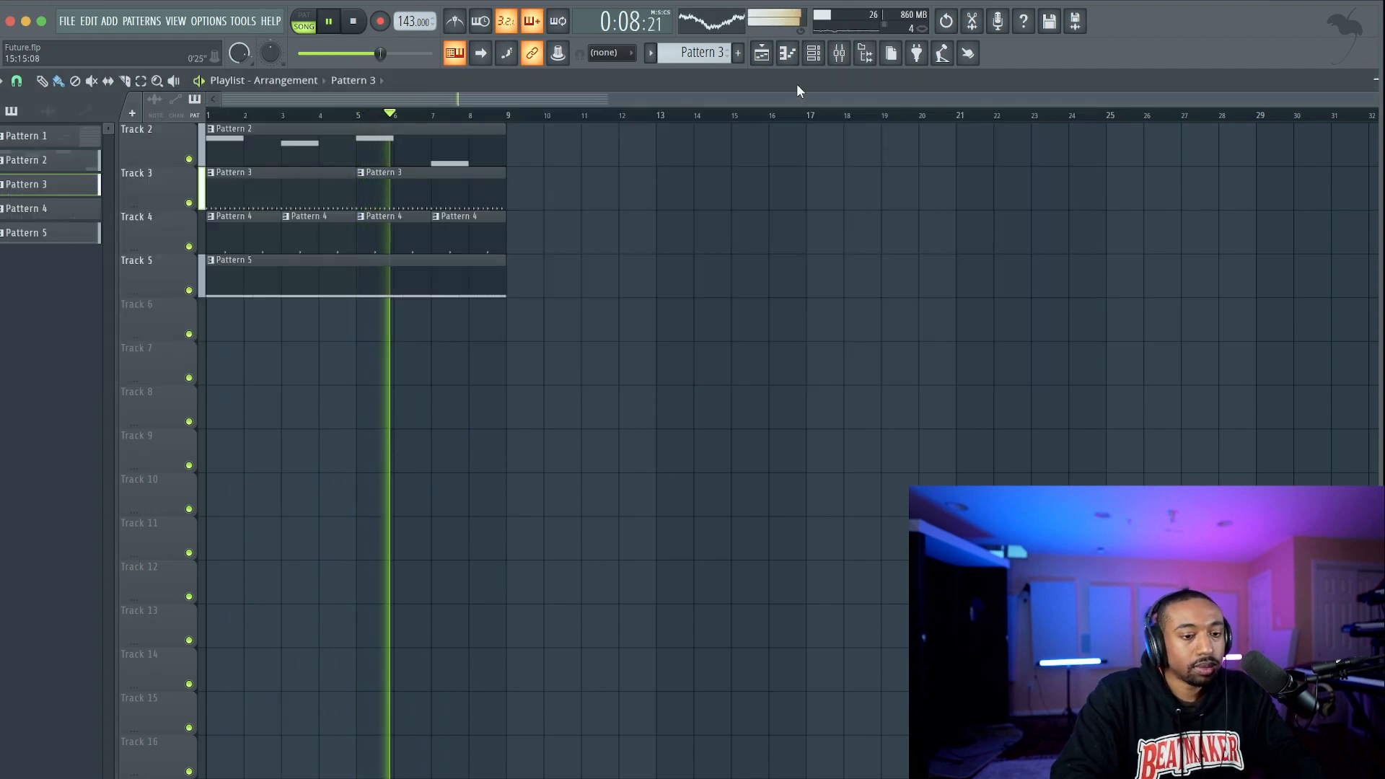
left_click(813, 53)
key("space")
left_click(189, 245)
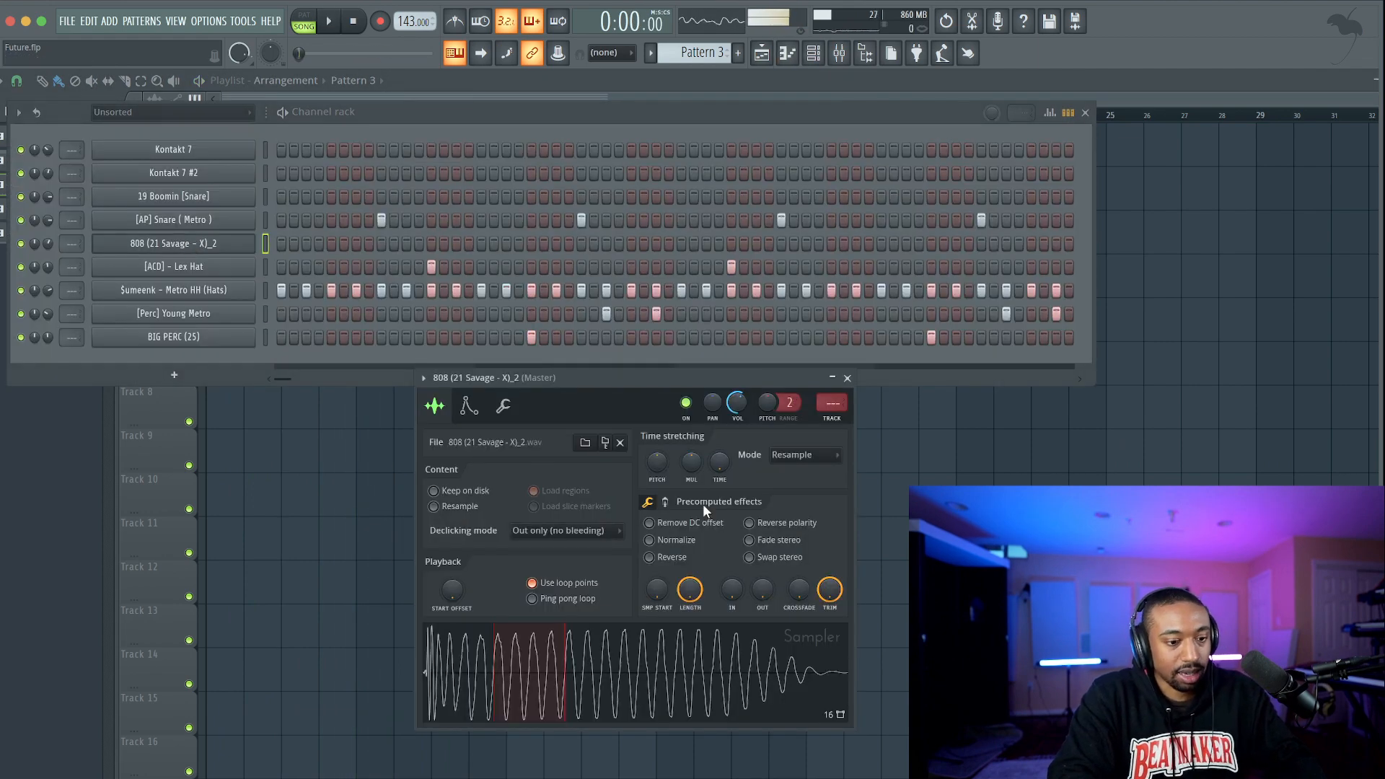
left_click(848, 378)
key("F6")
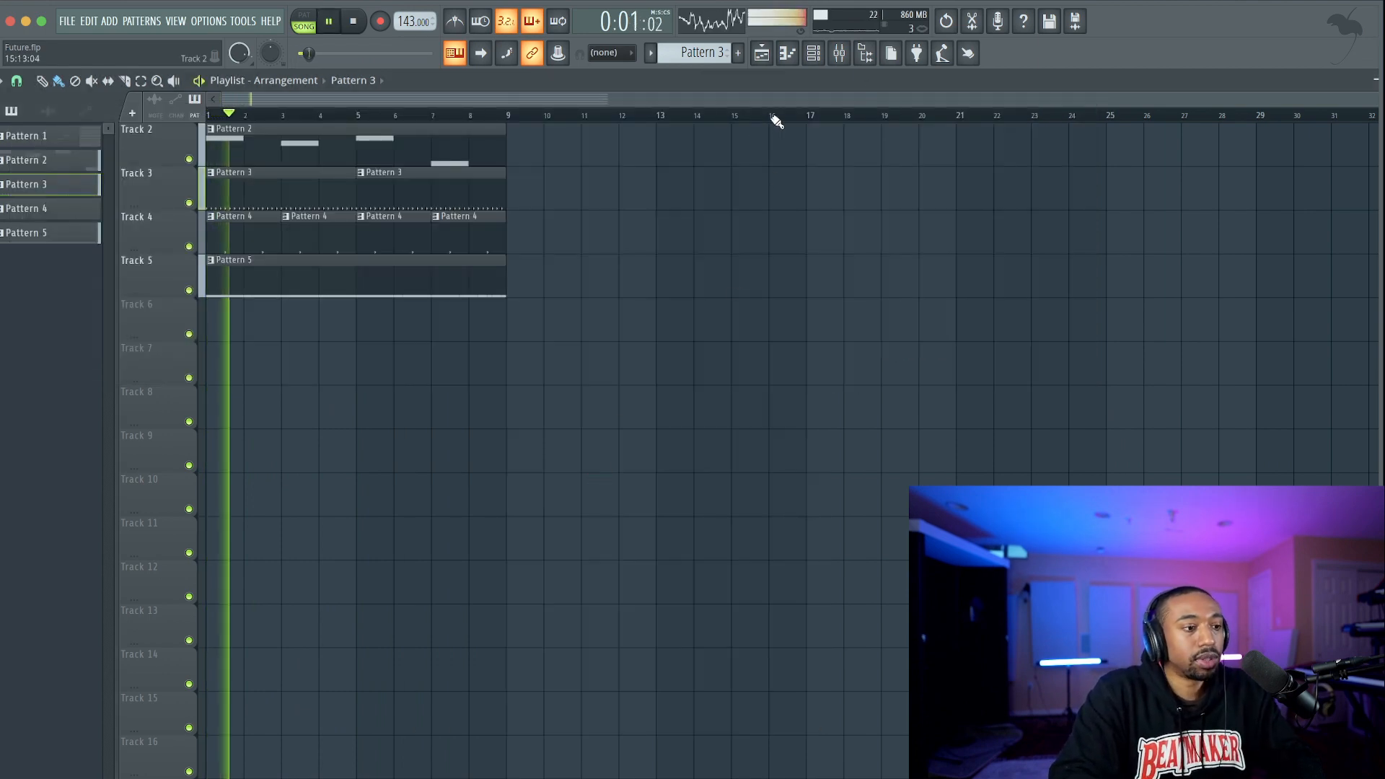
key("space")
Bring back the sample browser and expand the Metro Boomin kit's 808s folder.
left_click(852, 61)
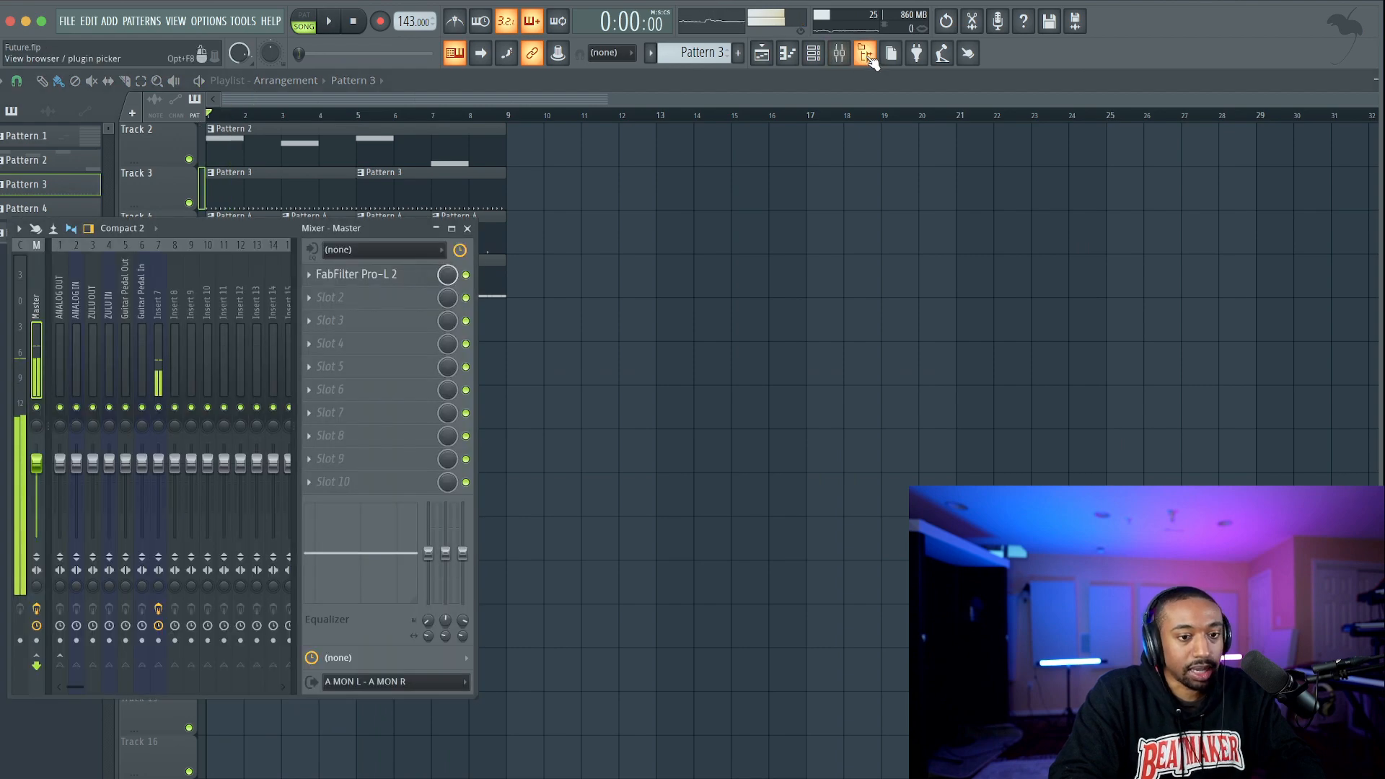
left_click(868, 56)
left_click(858, 50)
scroll(186, 185, "up", 12)
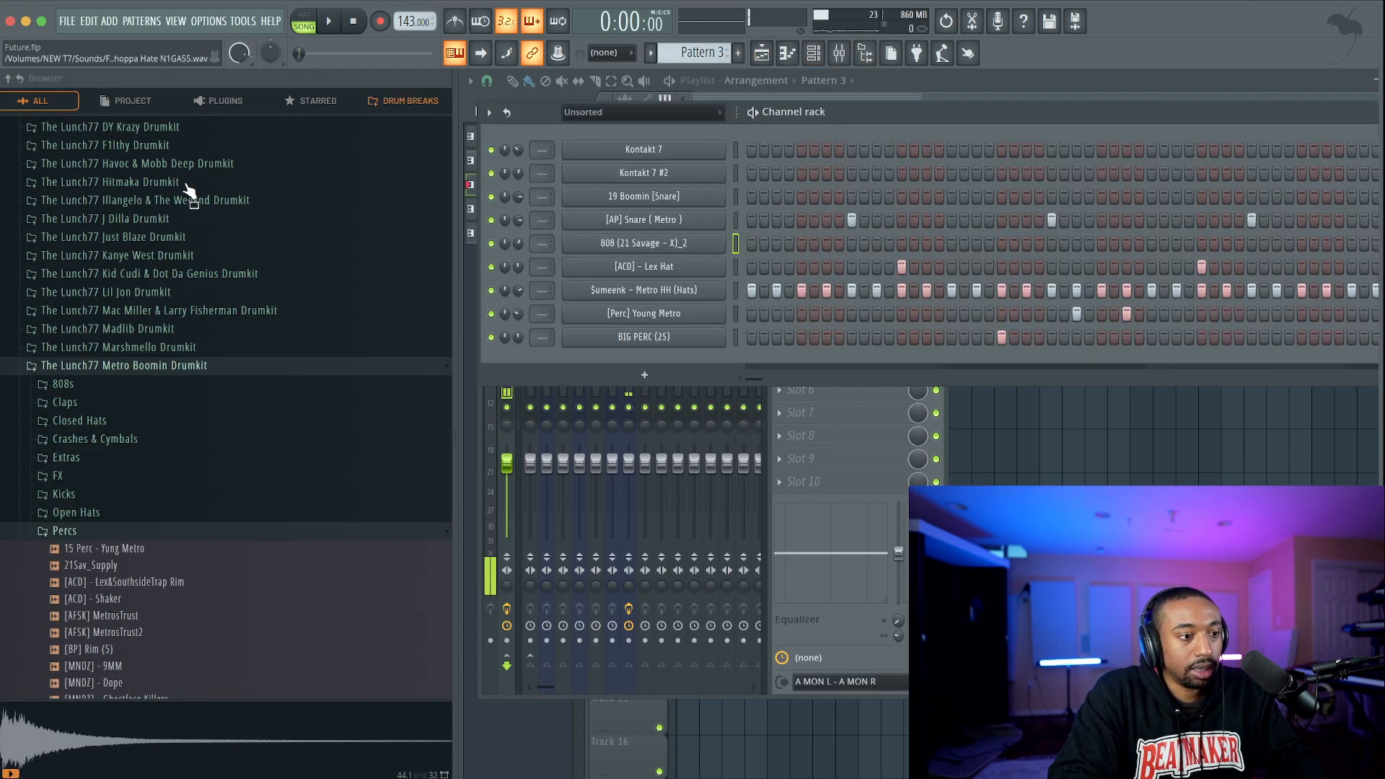
left_click(100, 468)
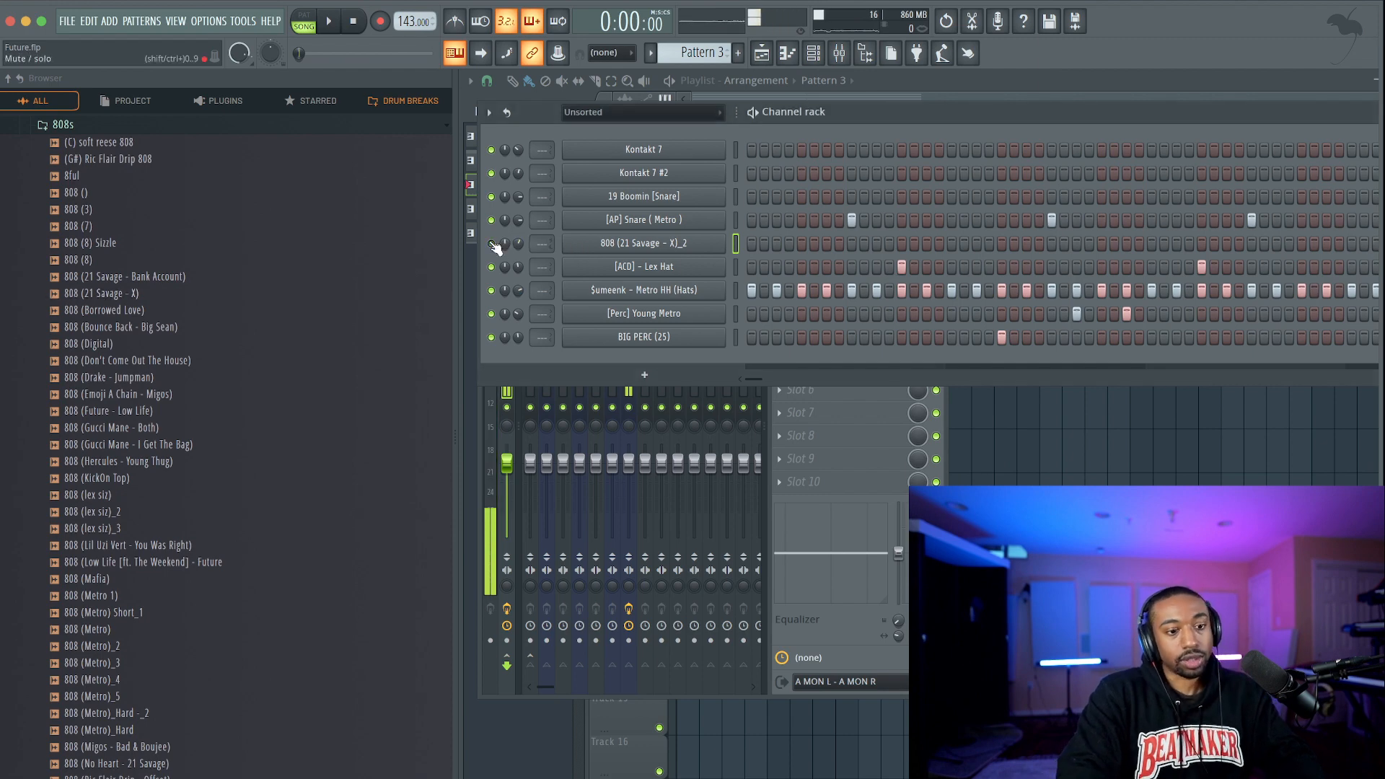
Mute the current 808 and audition replacement 808 samples over the beat, down to 808 (Lil Uzi Vert - You Was Right).
left_click(152, 193)
scroll(153, 219, "down", 5)
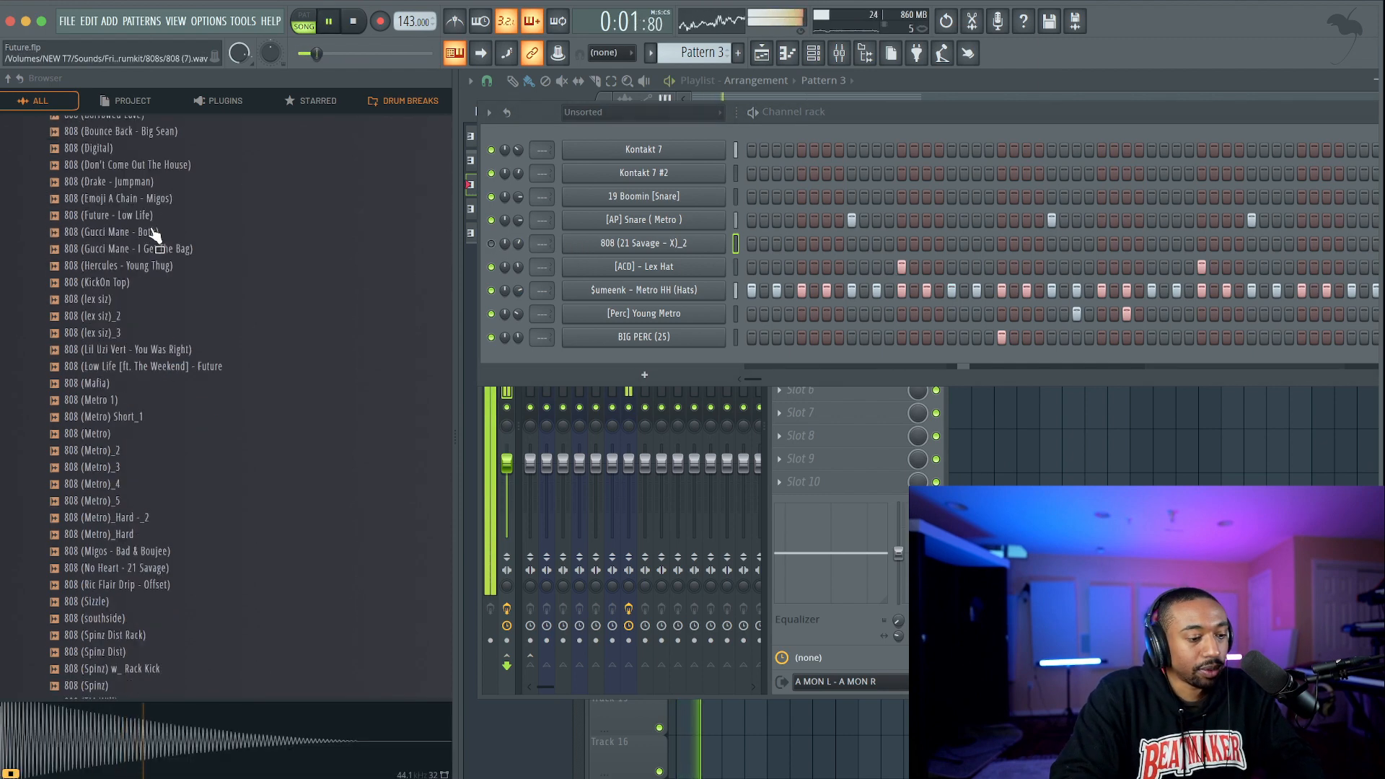
left_click(153, 228)
left_click(154, 245)
left_click(148, 261)
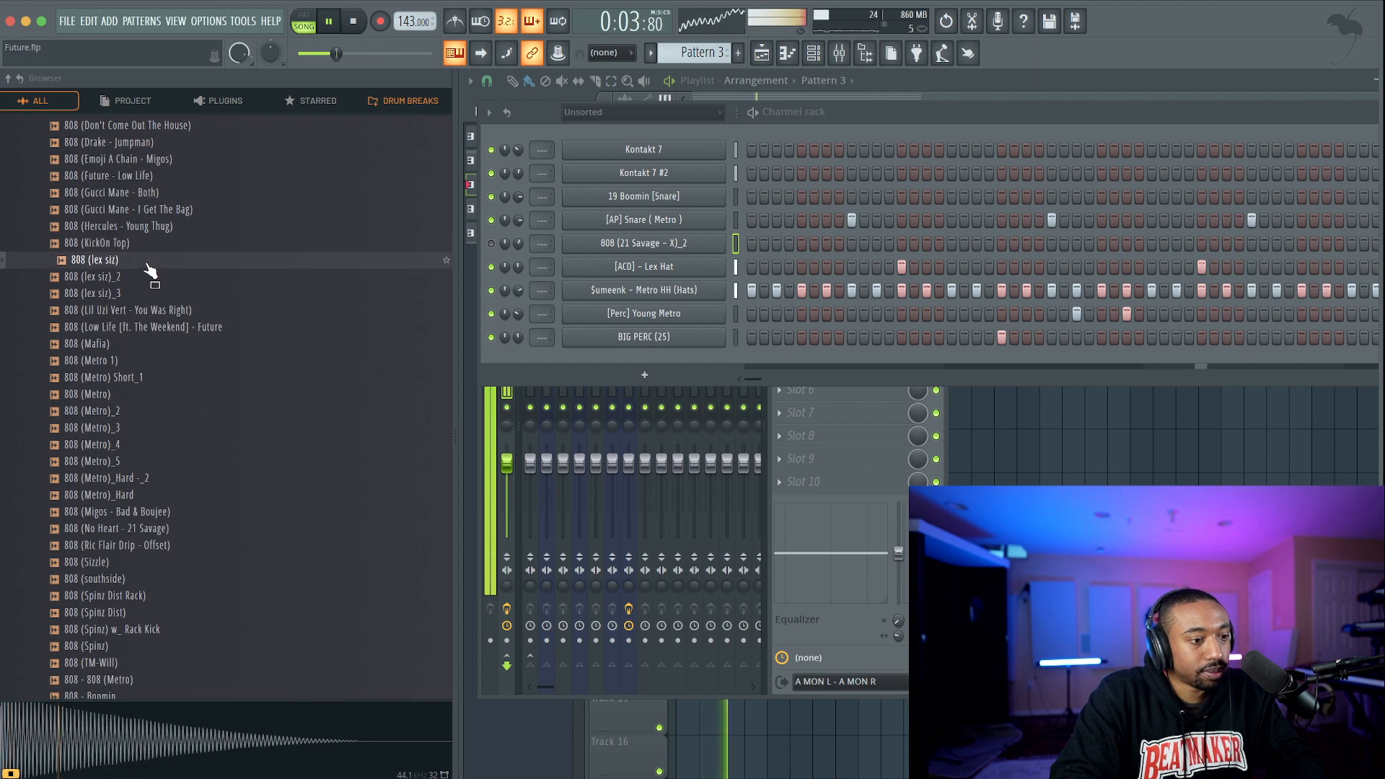
left_click(150, 278)
left_click(146, 296)
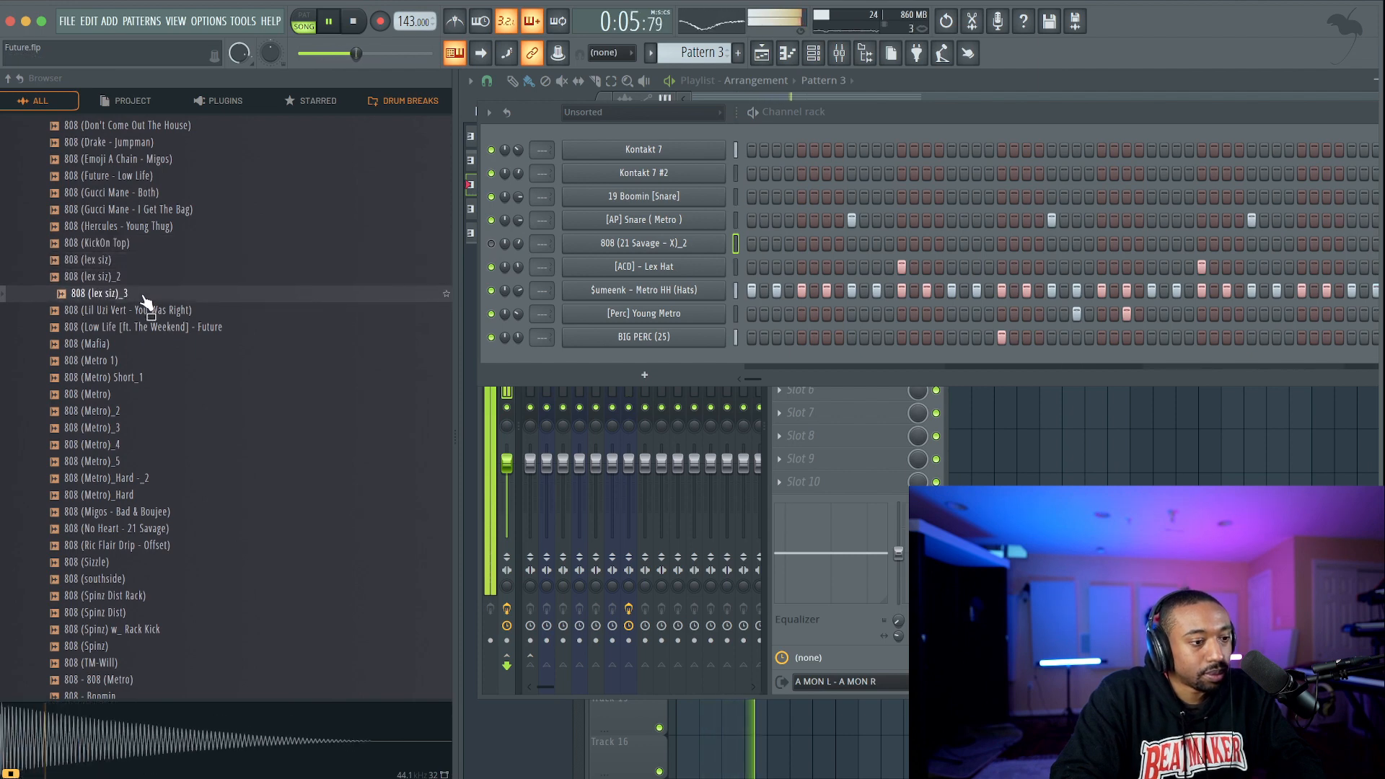
left_click(153, 310)
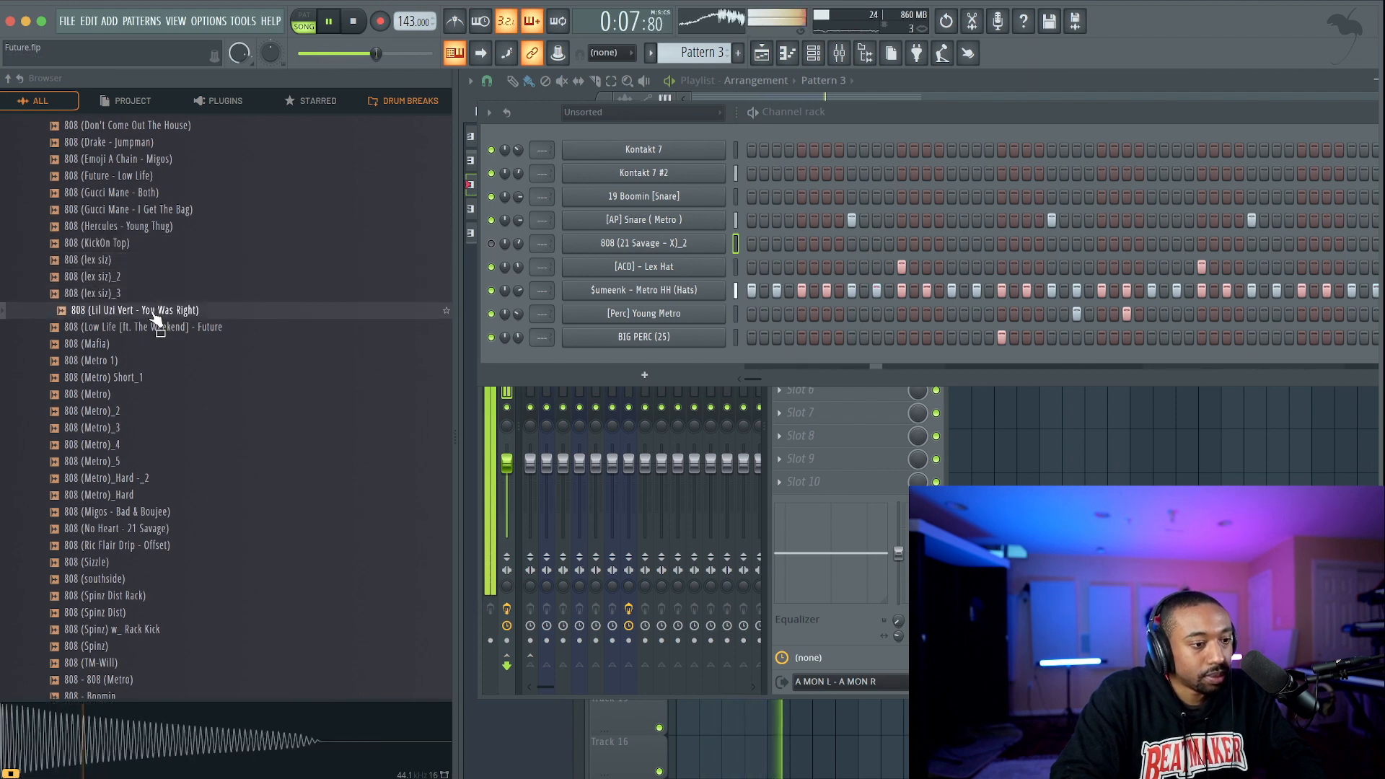
Load 808 (Lil Uzi Vert - You Was Right) into a new channel and close its sampler window.
right_click(155, 312)
left_click(194, 333)
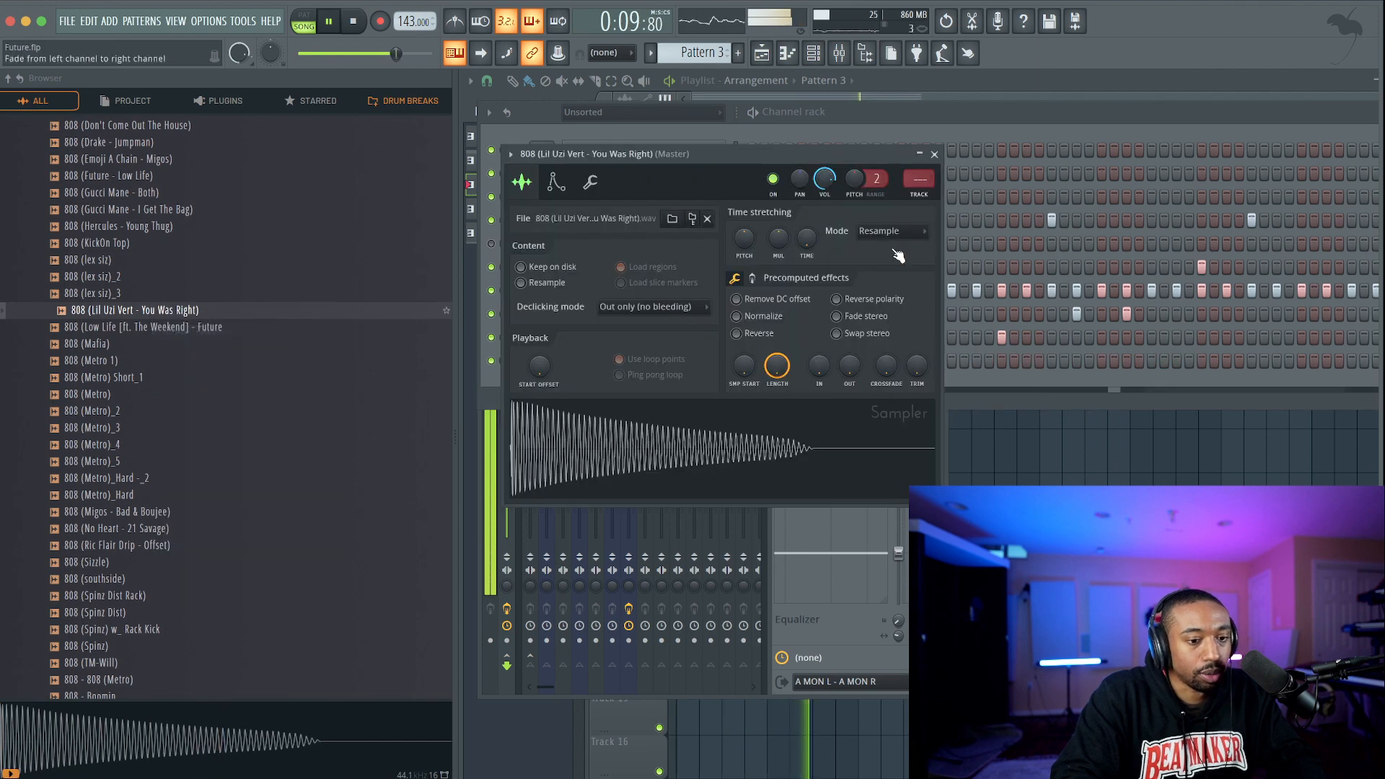
left_click(936, 155)
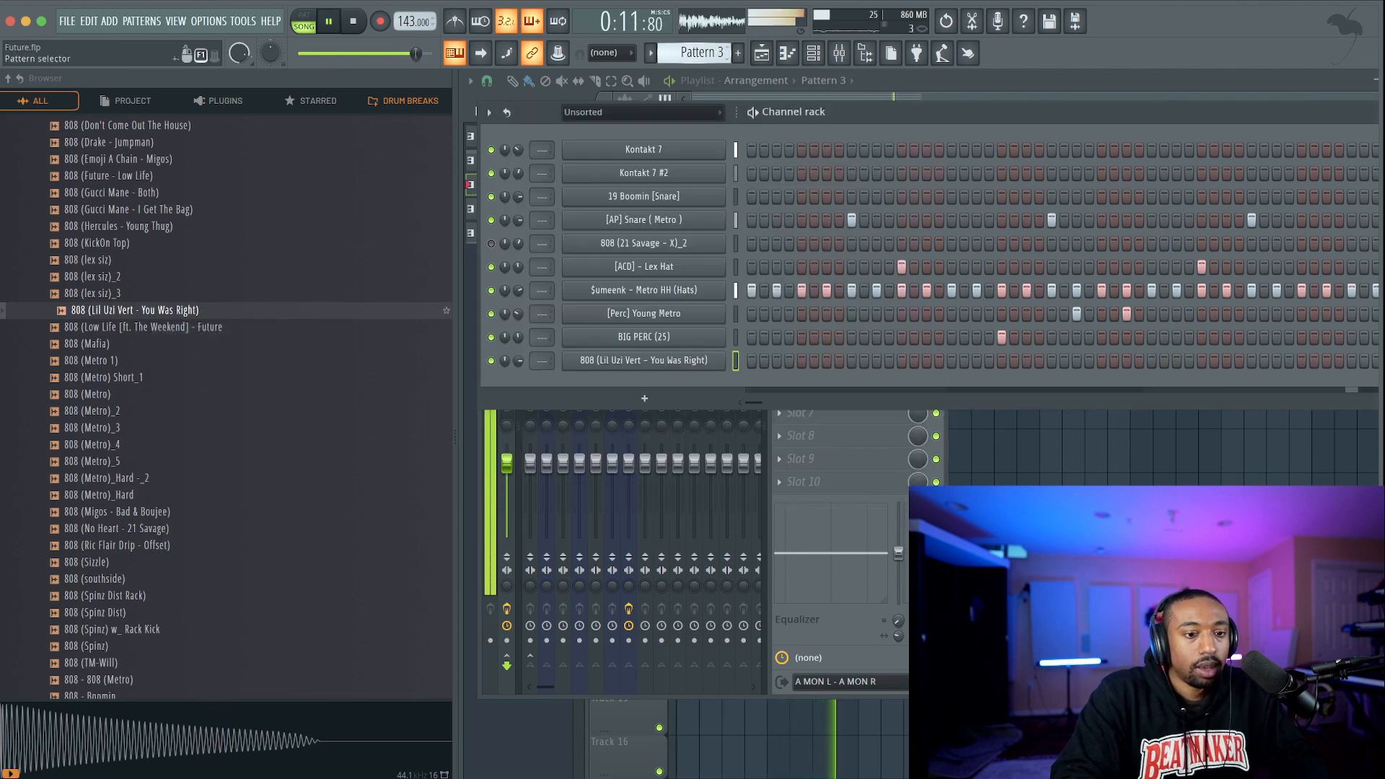
In Pattern 5, move the 808 (21 Savage - X)_2 notes to the 808 (Lil Uzi Vert - You Was Right) channel by cutting and pasting.
mouse_move(696, 52)
left_mouse_down()
mouse_move(696, 25)
mouse_move(711, 45)
left_mouse_up()
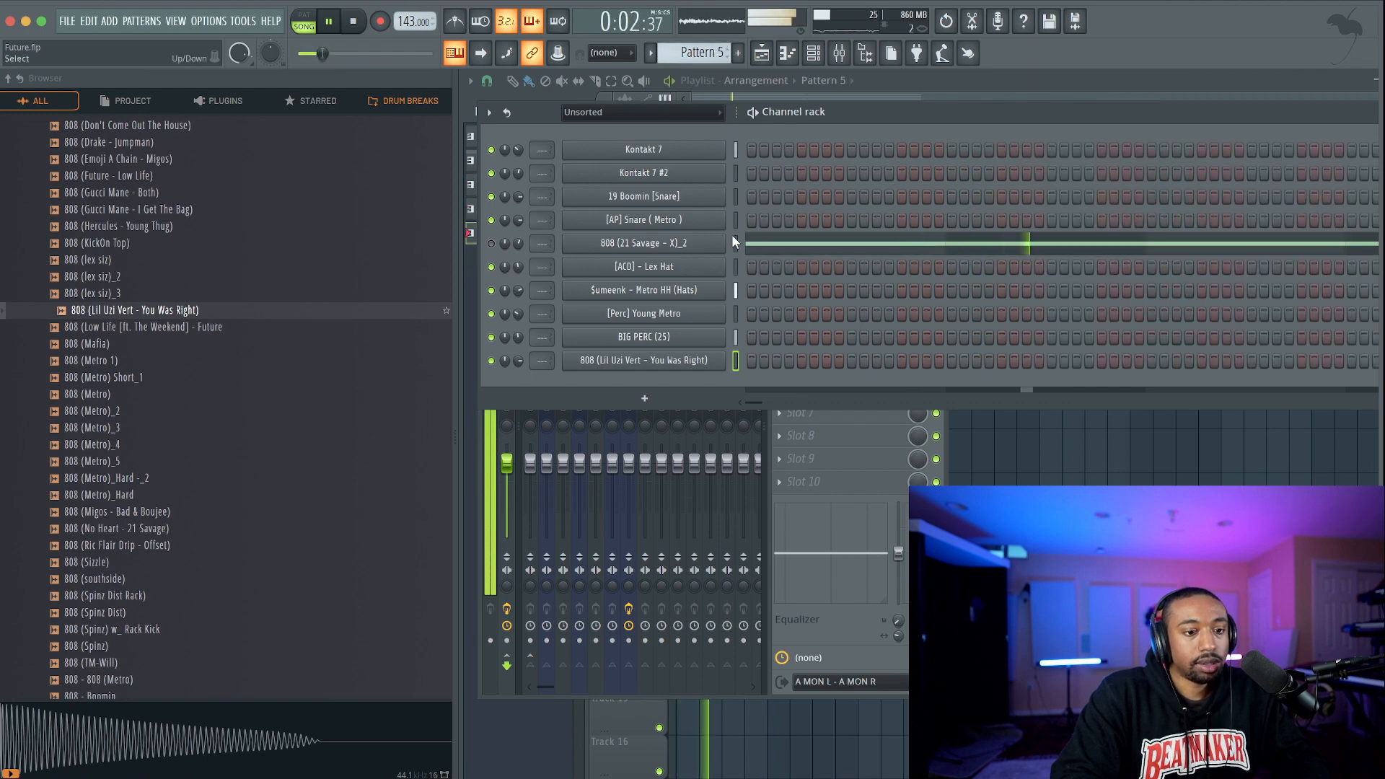
key("super+x")
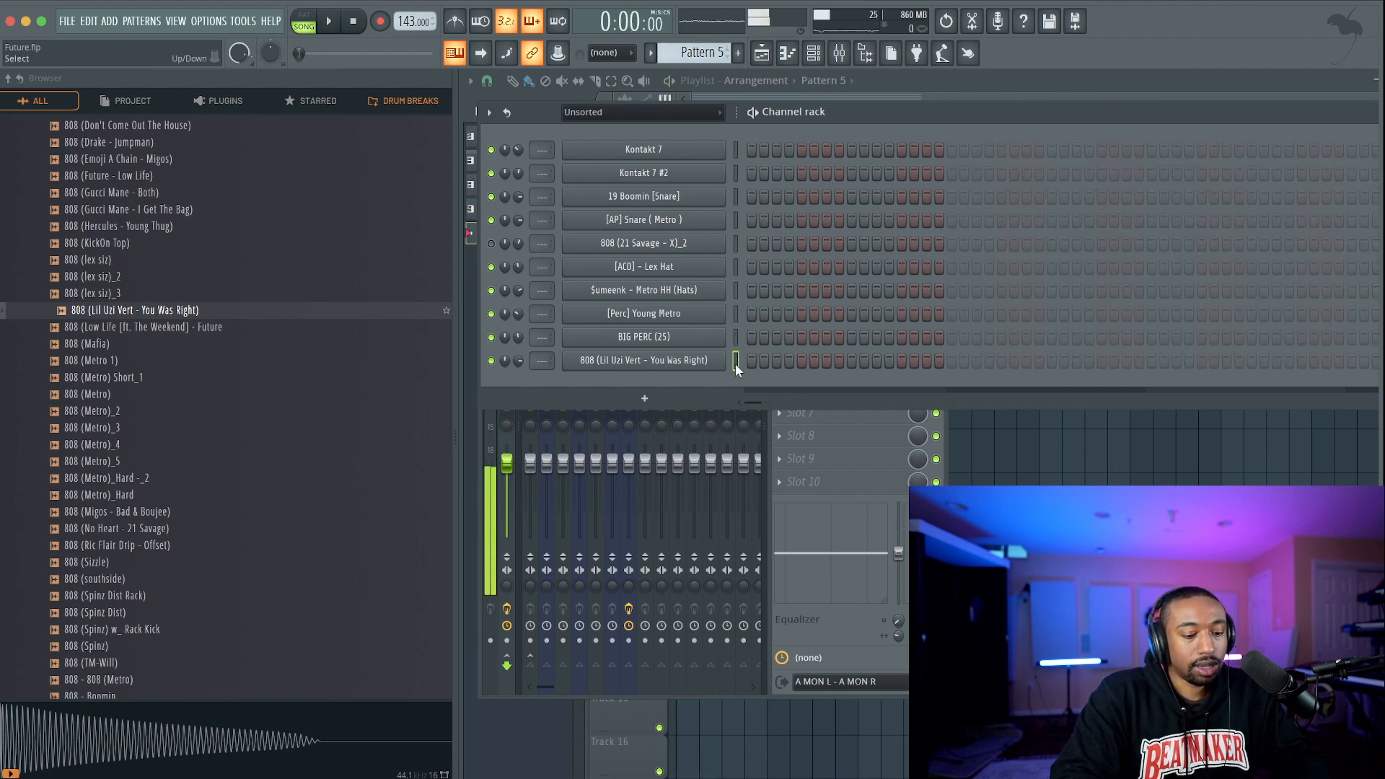
key("super+v")
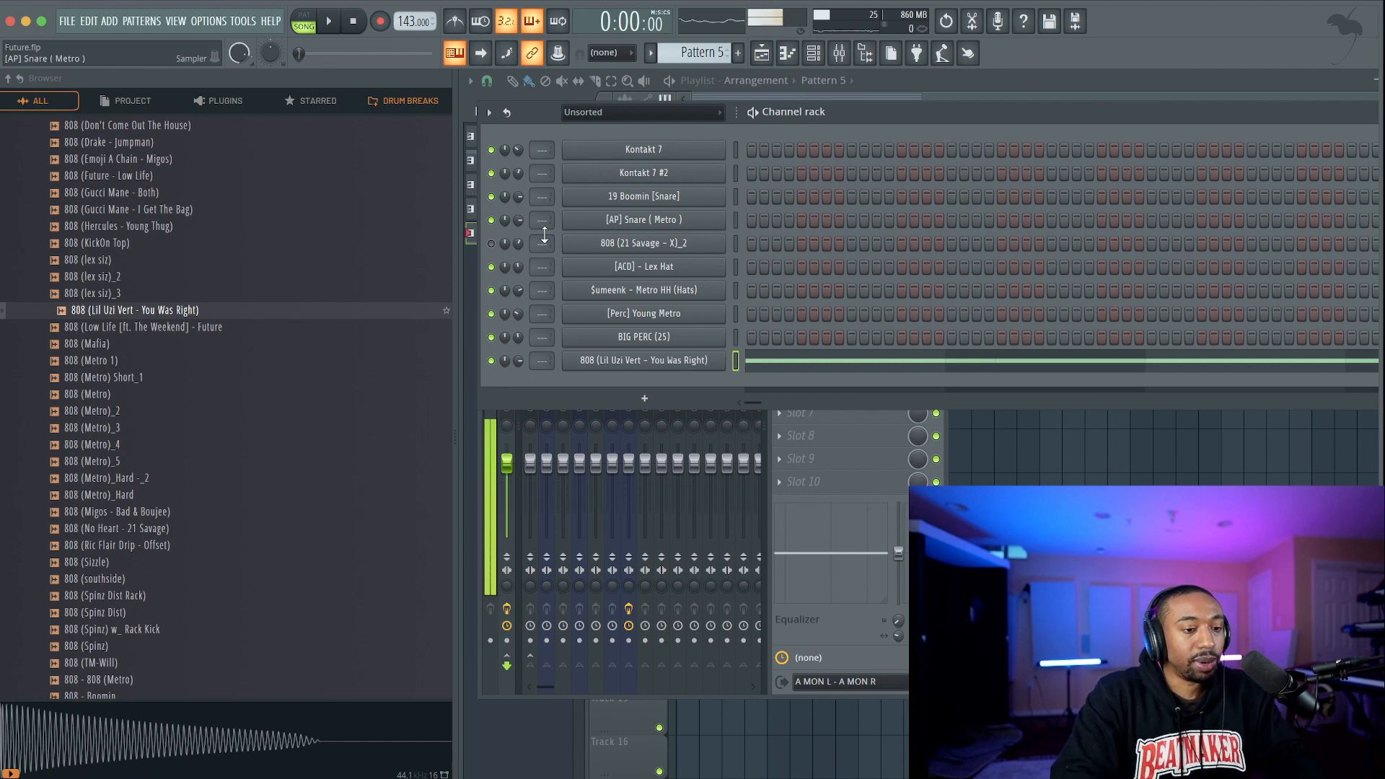
Play the song and open the 808 (Lil Uzi Vert - You Was Right) notes in the piano roll.
right_click(1037, 499)
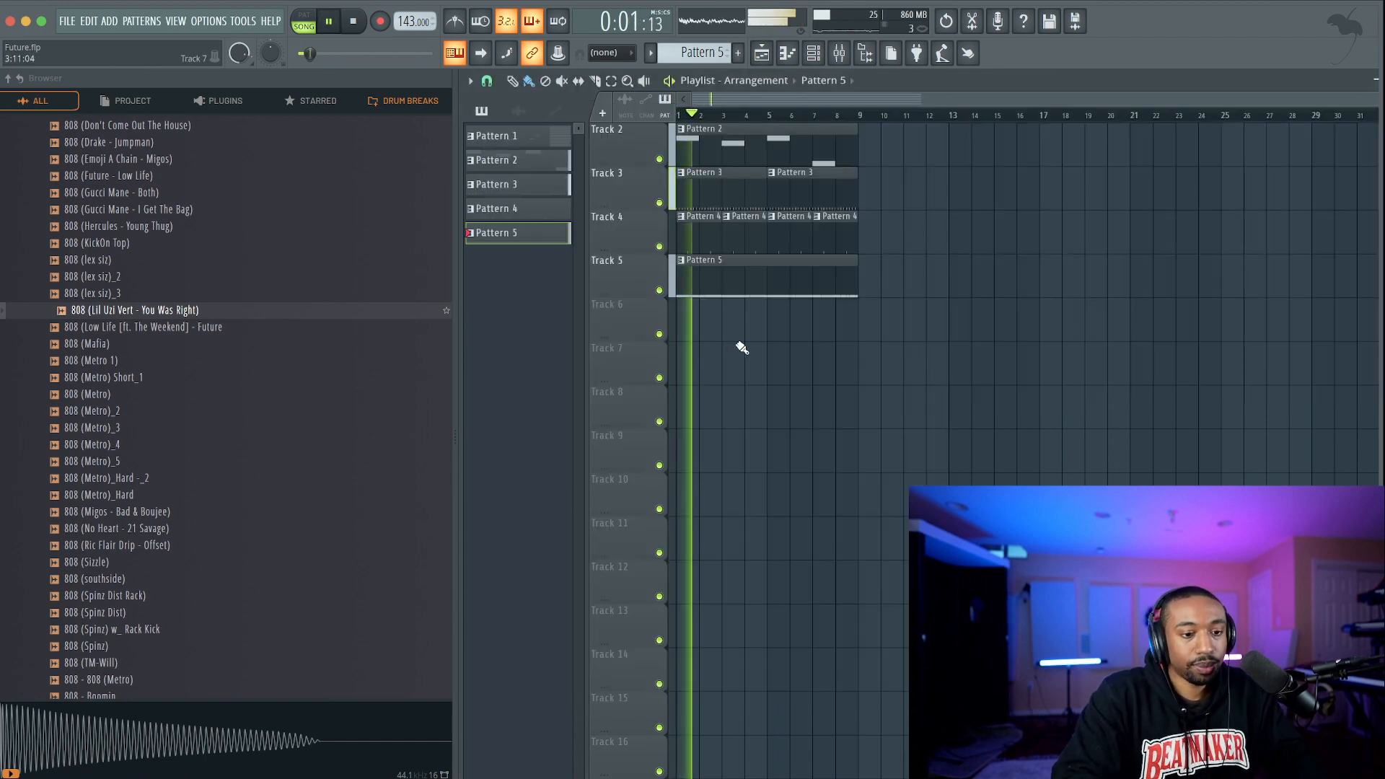
left_click(820, 59)
left_click(784, 363)
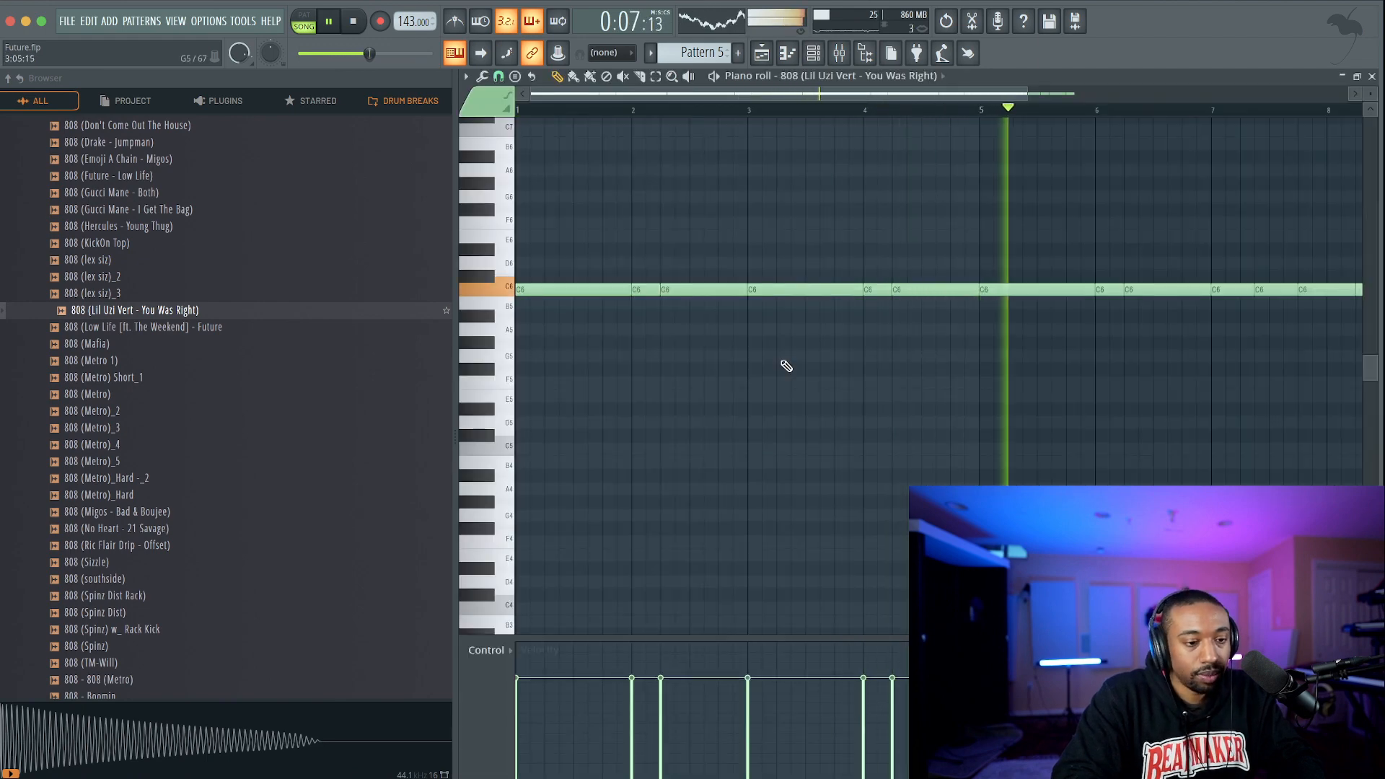
Lower the 808 (Lil Uzi Vert - You Was Right) notes by one octave, close the piano roll and replay the song.
key("ctrl+Down")
left_click(1374, 76)
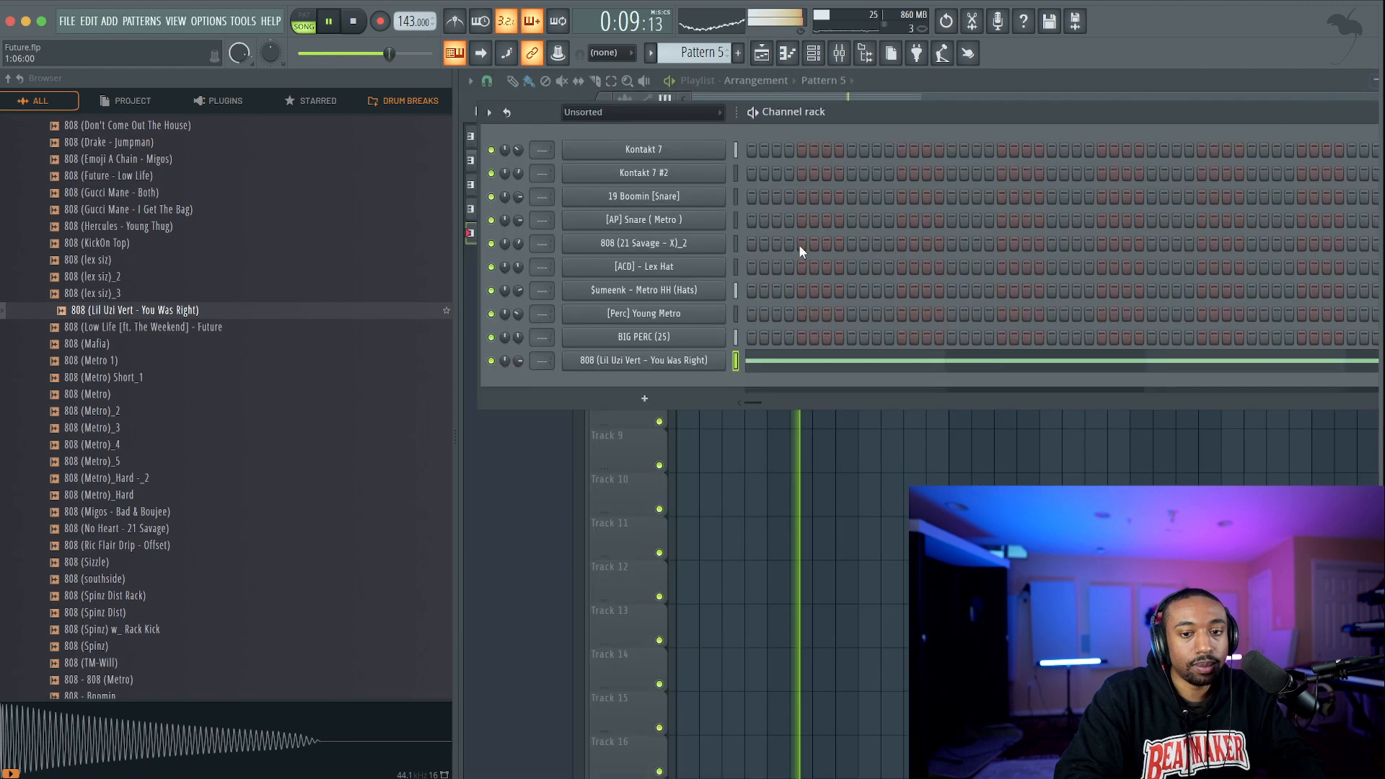
left_click(813, 551)
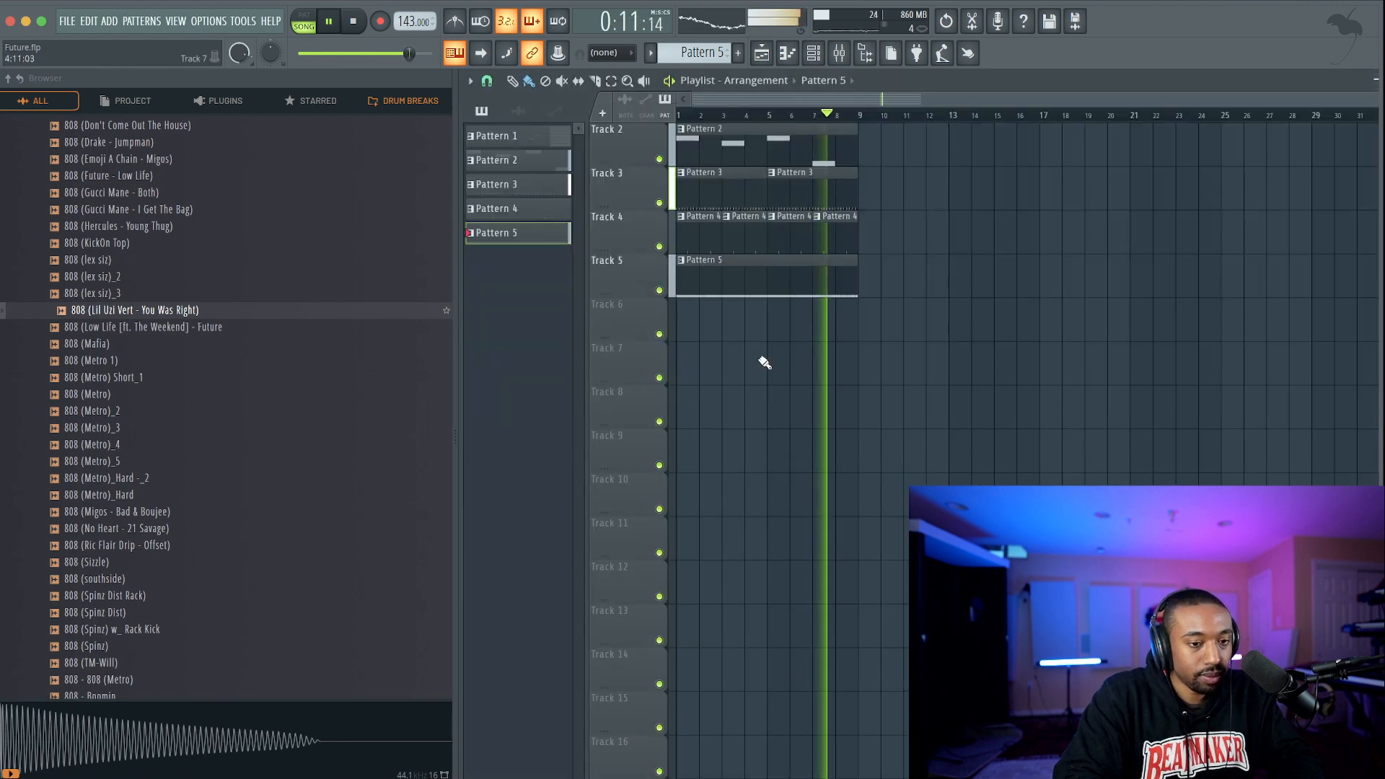
key("space")
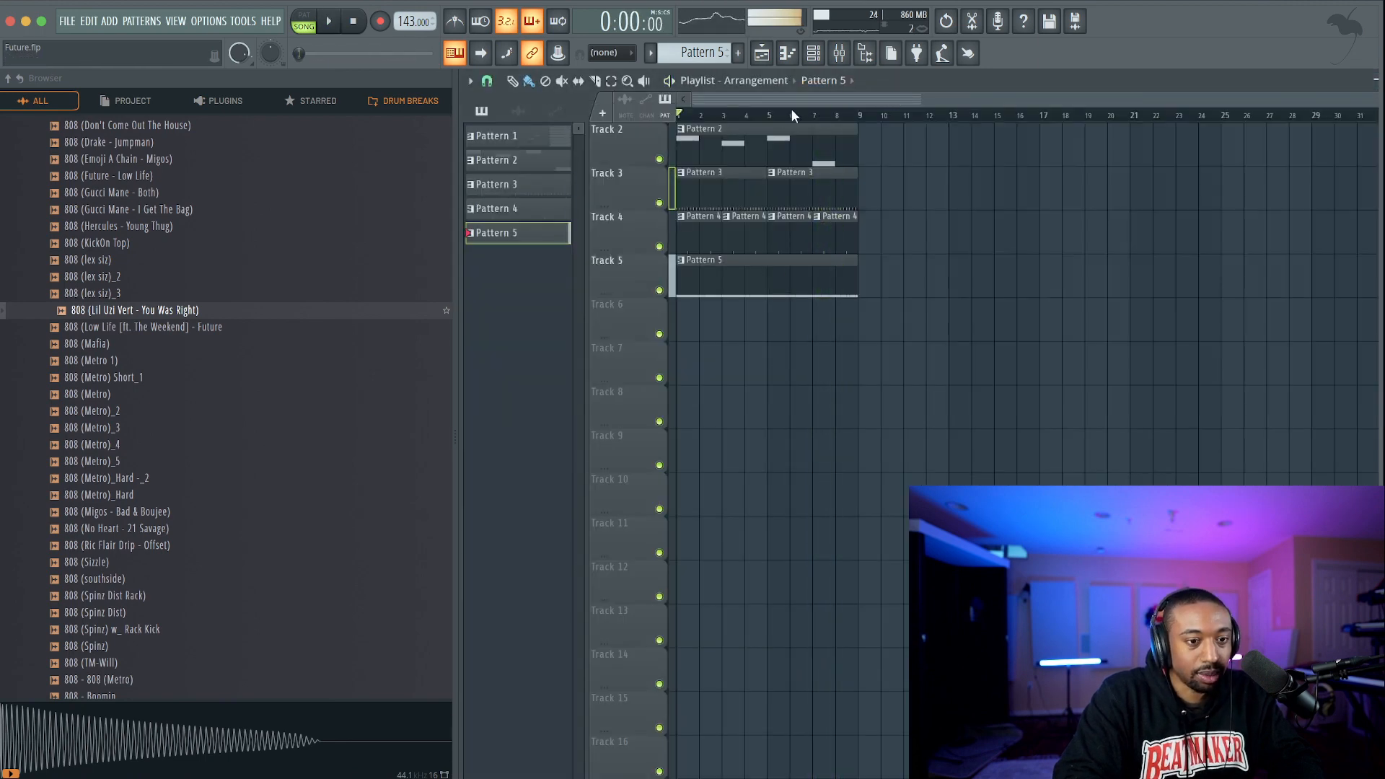
key("space")
Open Pattern 5's 808 notes, move the C5 note at 7:13 to the start of bar 8 and lengthen the preceding note to meet it.
double_click(798, 281)
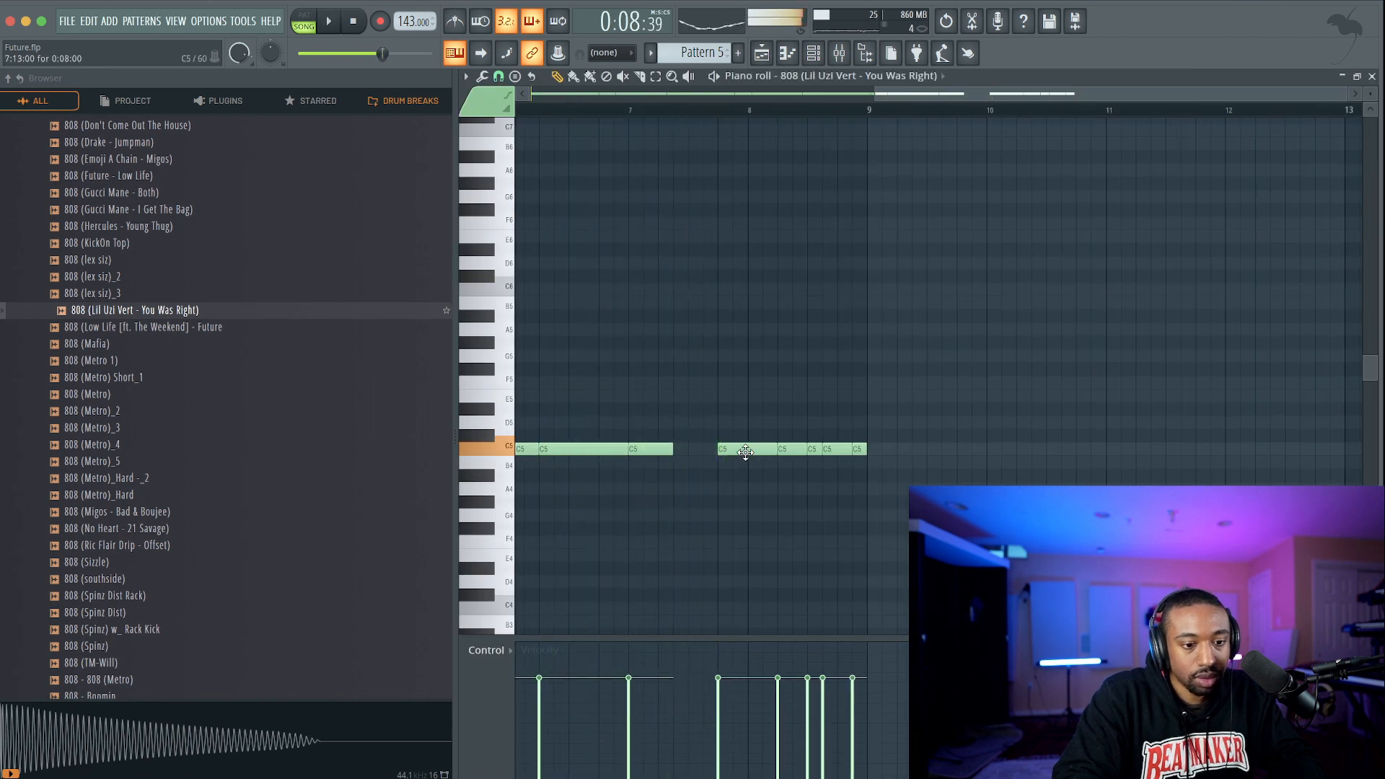
left_click_drag(748, 451, 763, 451)
left_click_drag(675, 450, 739, 450)
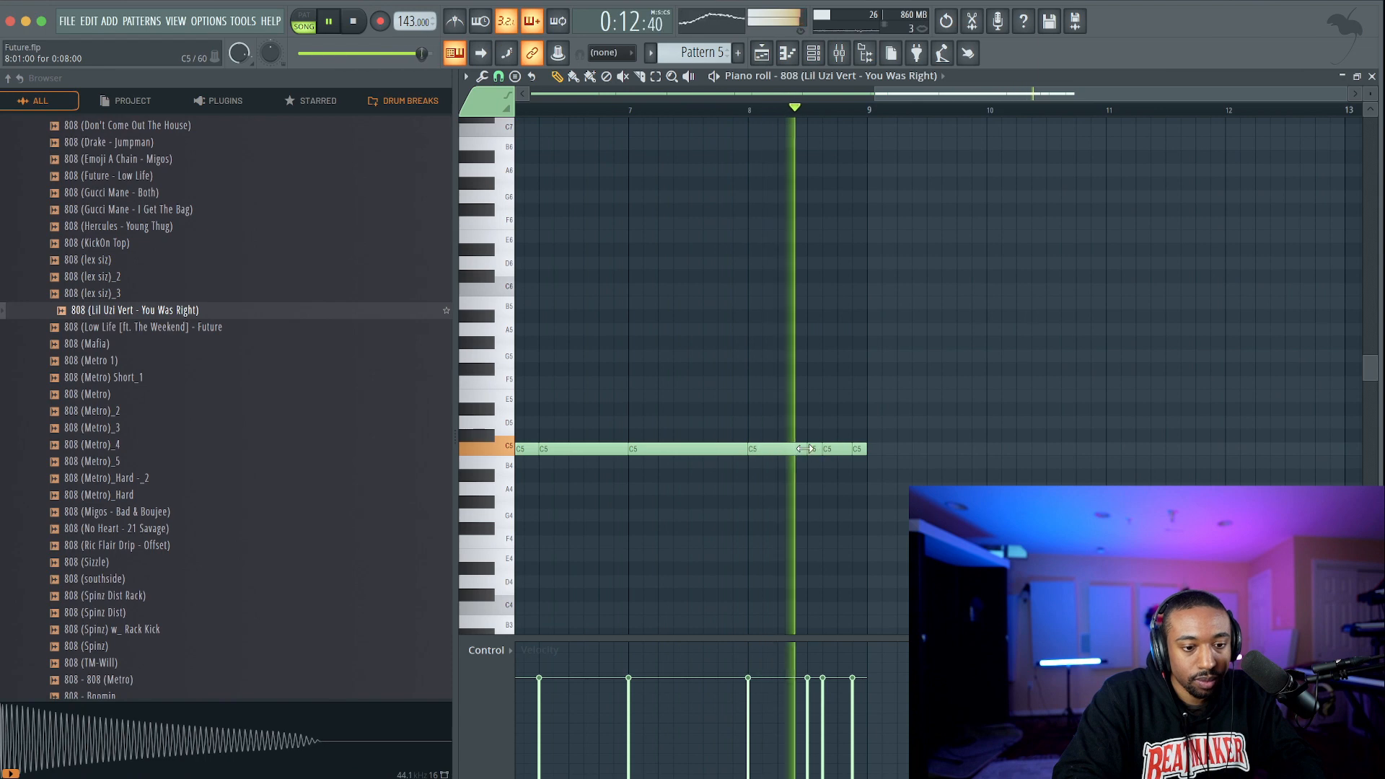
Trim the 808 note opening bar 8 so it ends at 8:05, and fill the gap up to 8:09 with another C5 note.
right_click(791, 449)
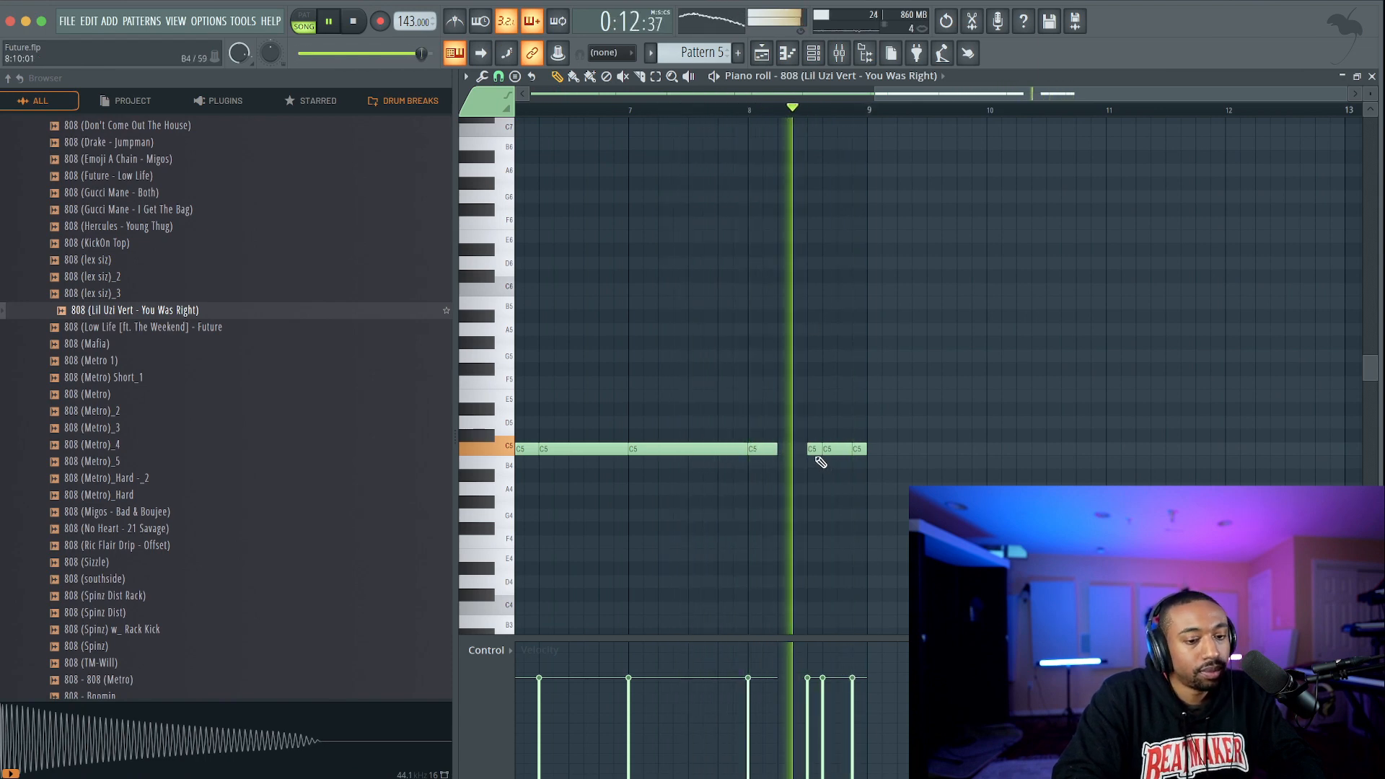
key("space")
key("space")
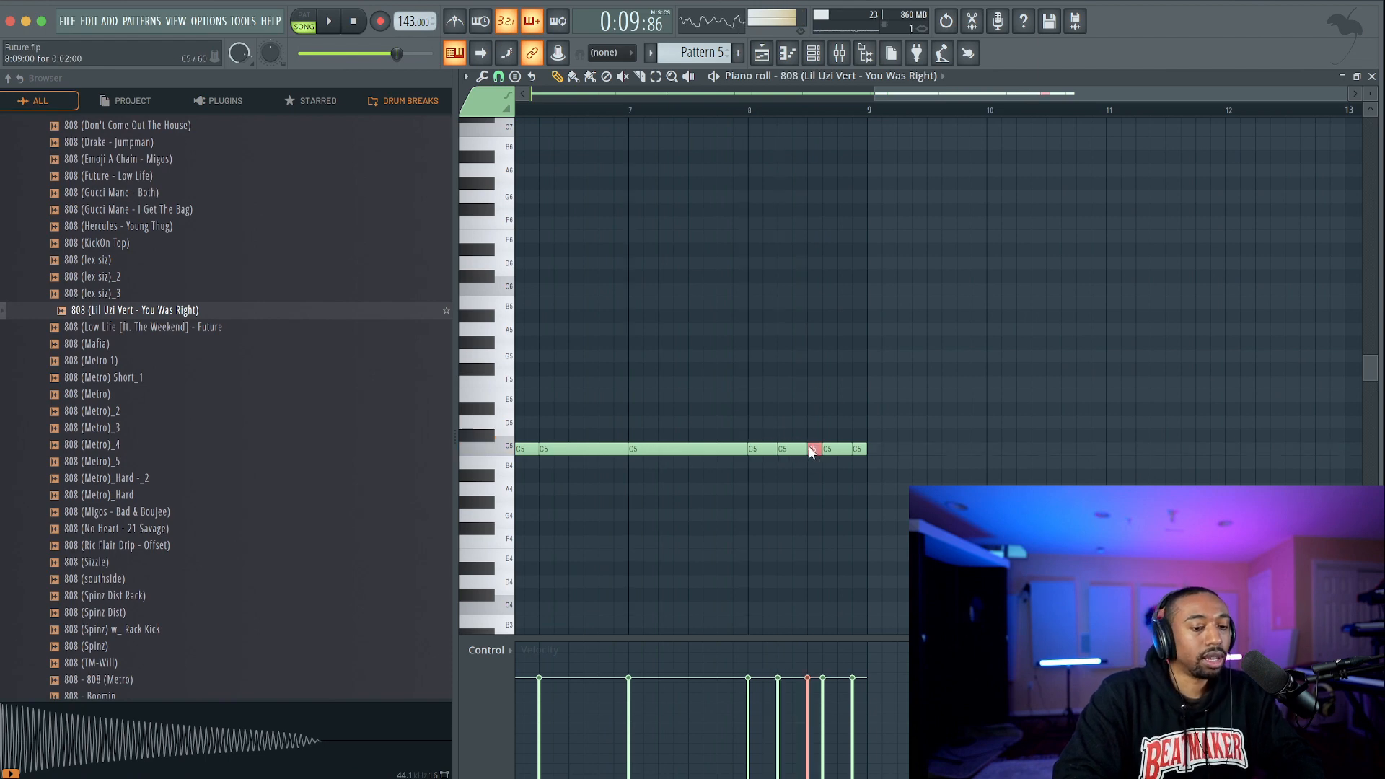
Chop the 808 note at 8:09 into quick repeats, audition them an octave higher and return them to C5.
key("ctrl+u")
key("Return")
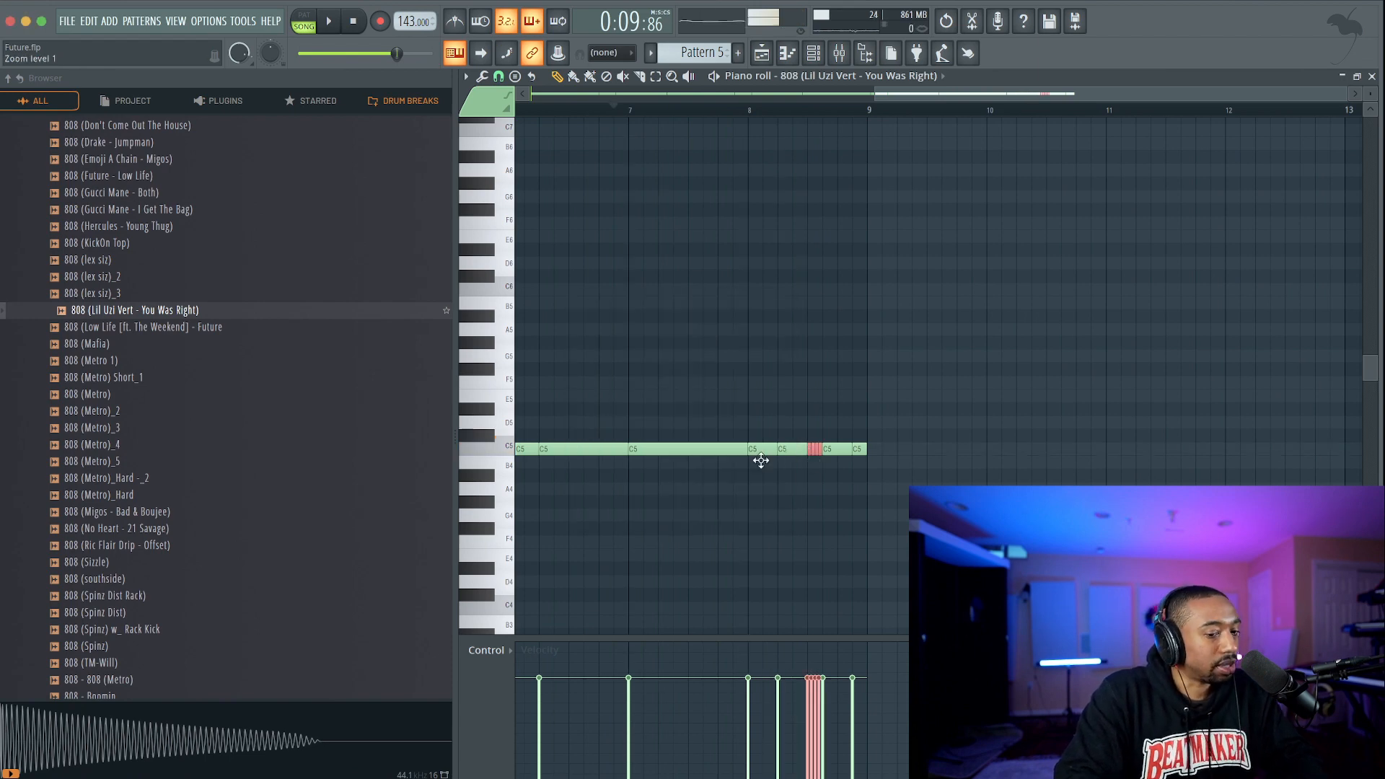
scroll(789, 423, "up", 3)
key("space")
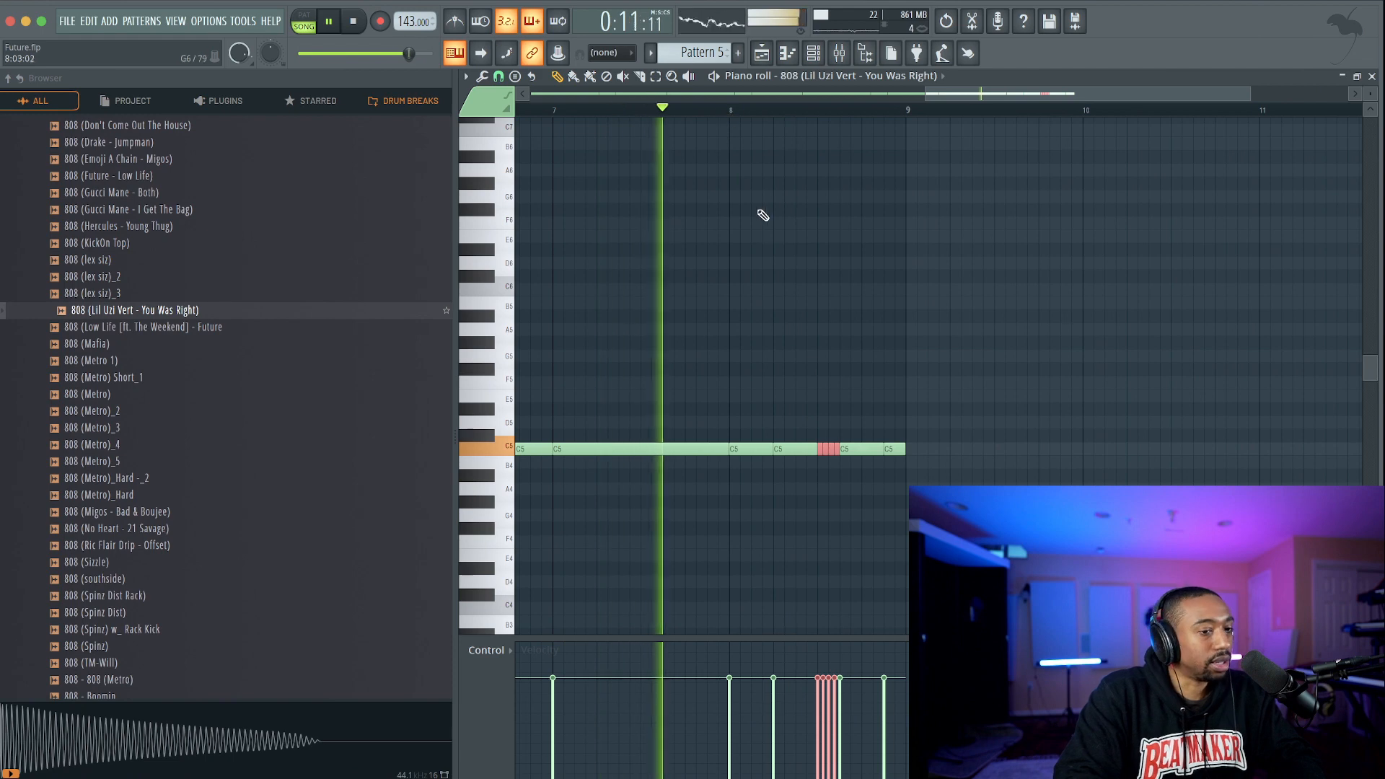
key("ctrl+Up")
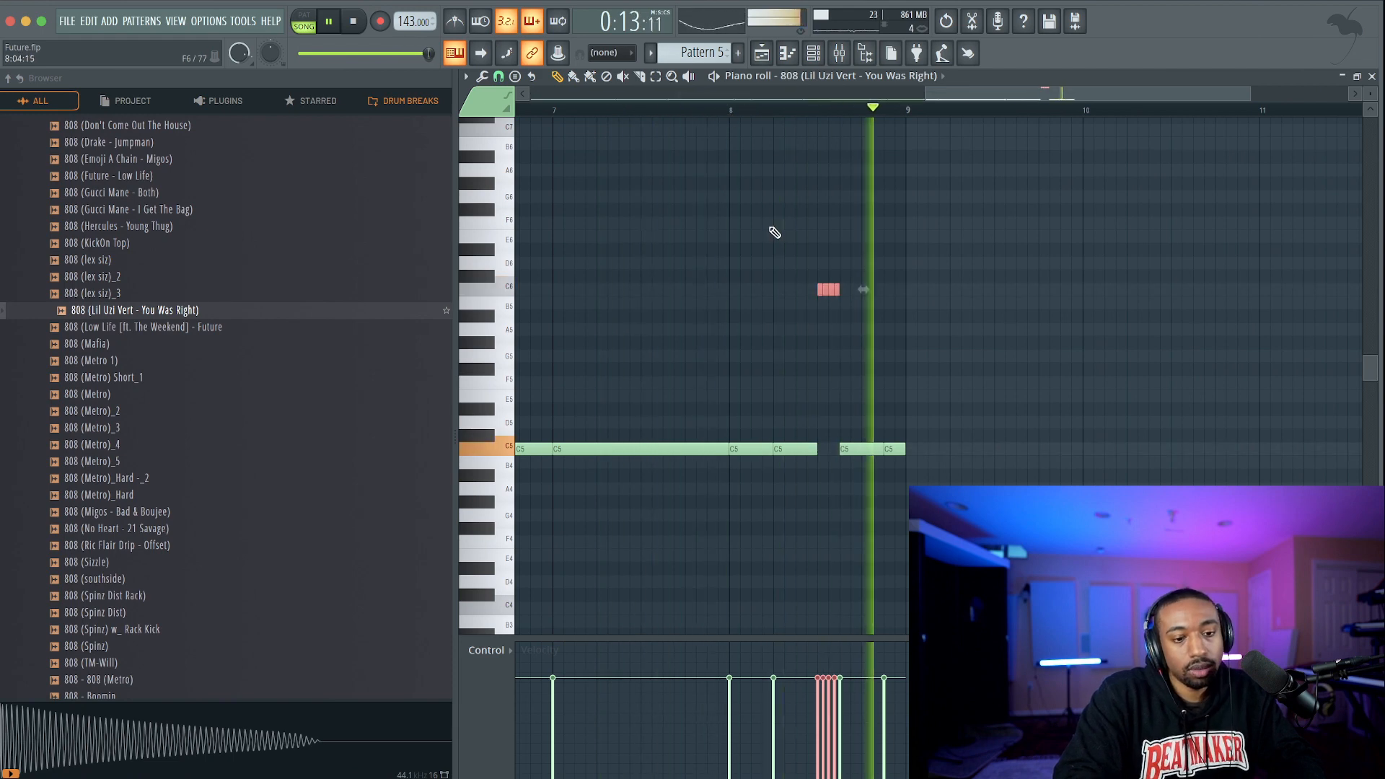
key("ctrl+Down")
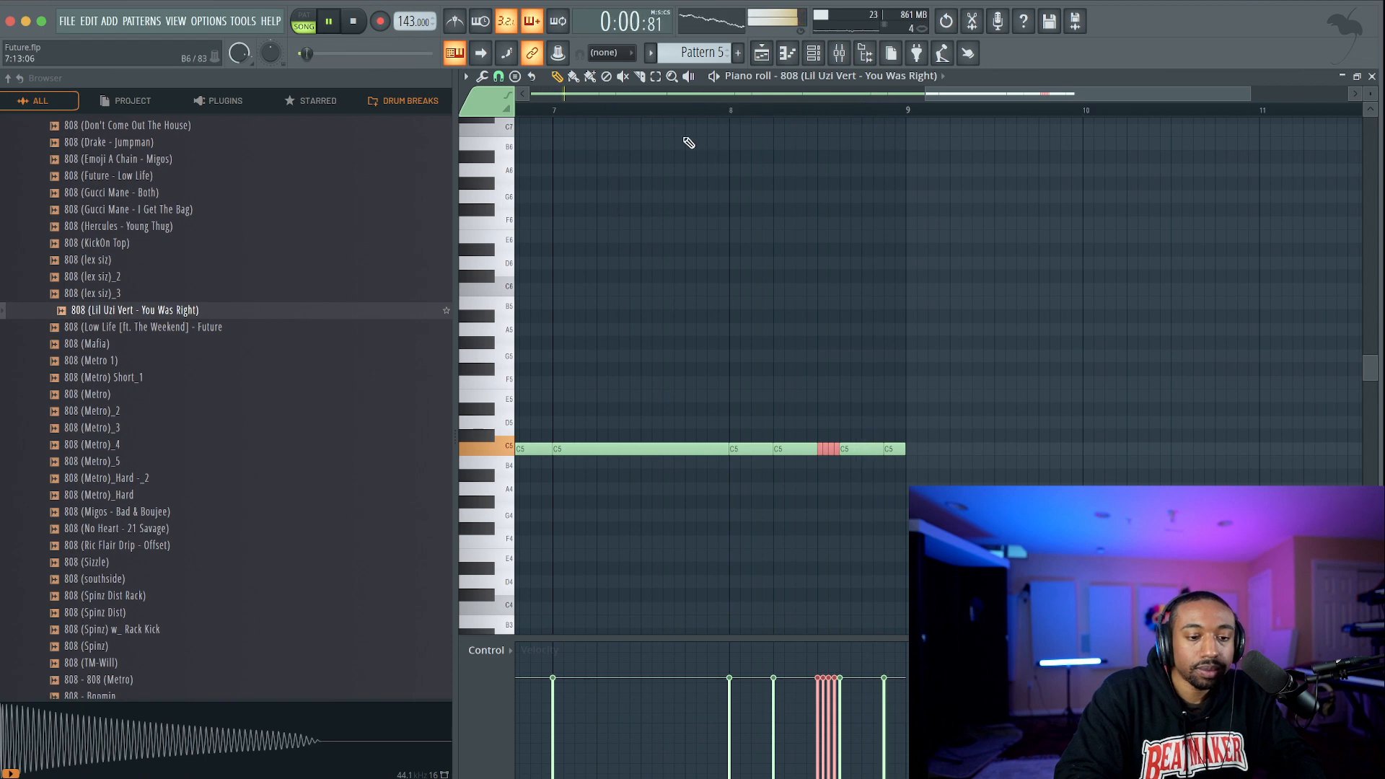
left_click(1372, 76)
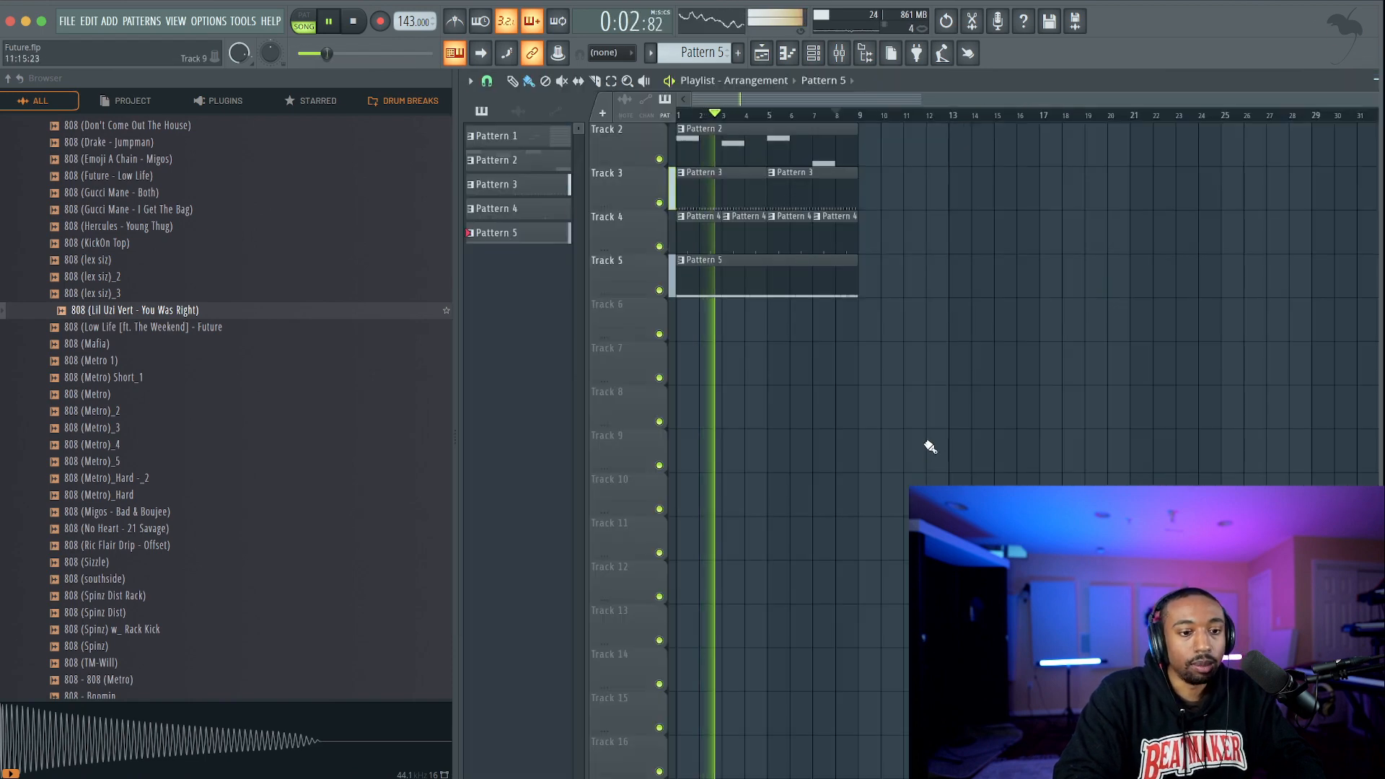
Adjust the channel volumes of the 808 (Lil Uzi Vert - You Was Right) and Metro HH (Hats) during playback.
key("F6")
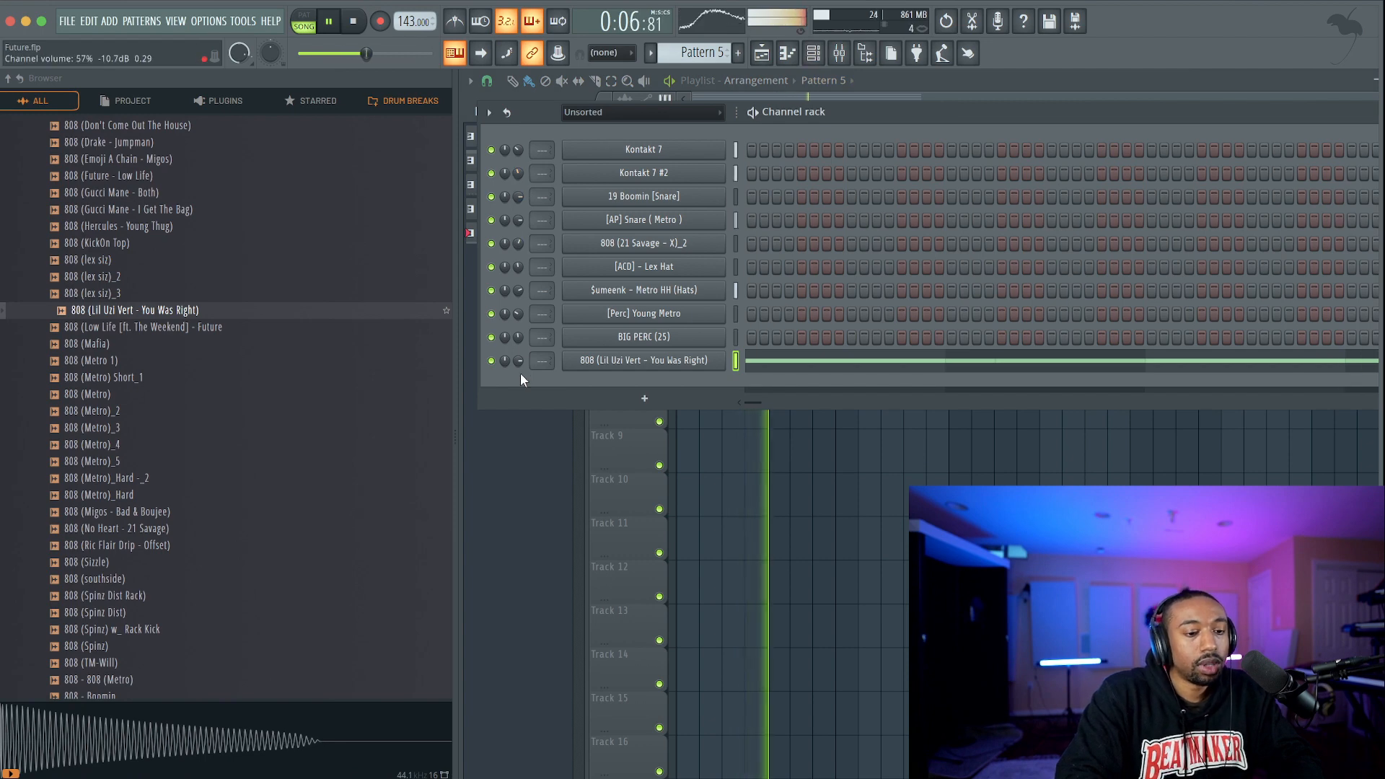
scroll(521, 293, "up", 8)
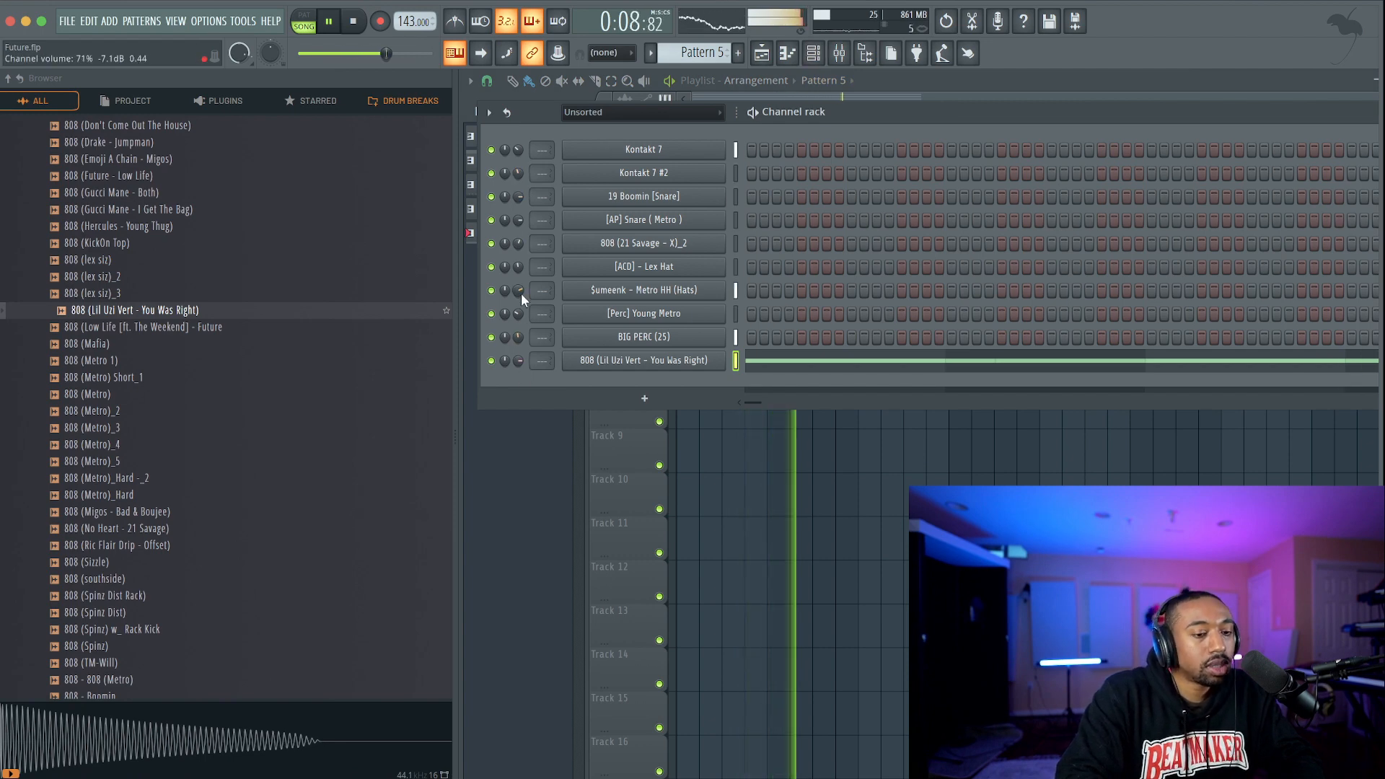
scroll(521, 293, "up", 6)
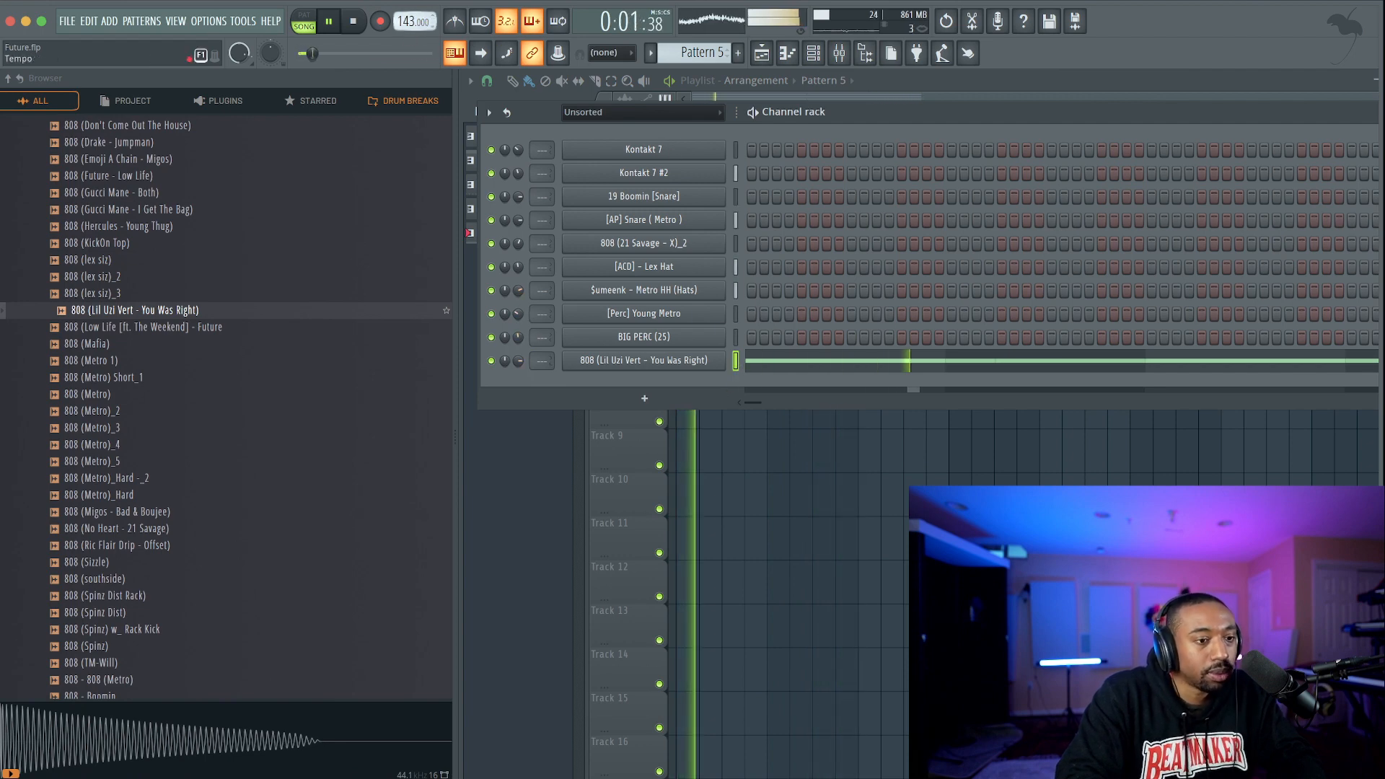
Try the song at 144 BPM and return the tempo to 143 BPM.
right_click(768, 483)
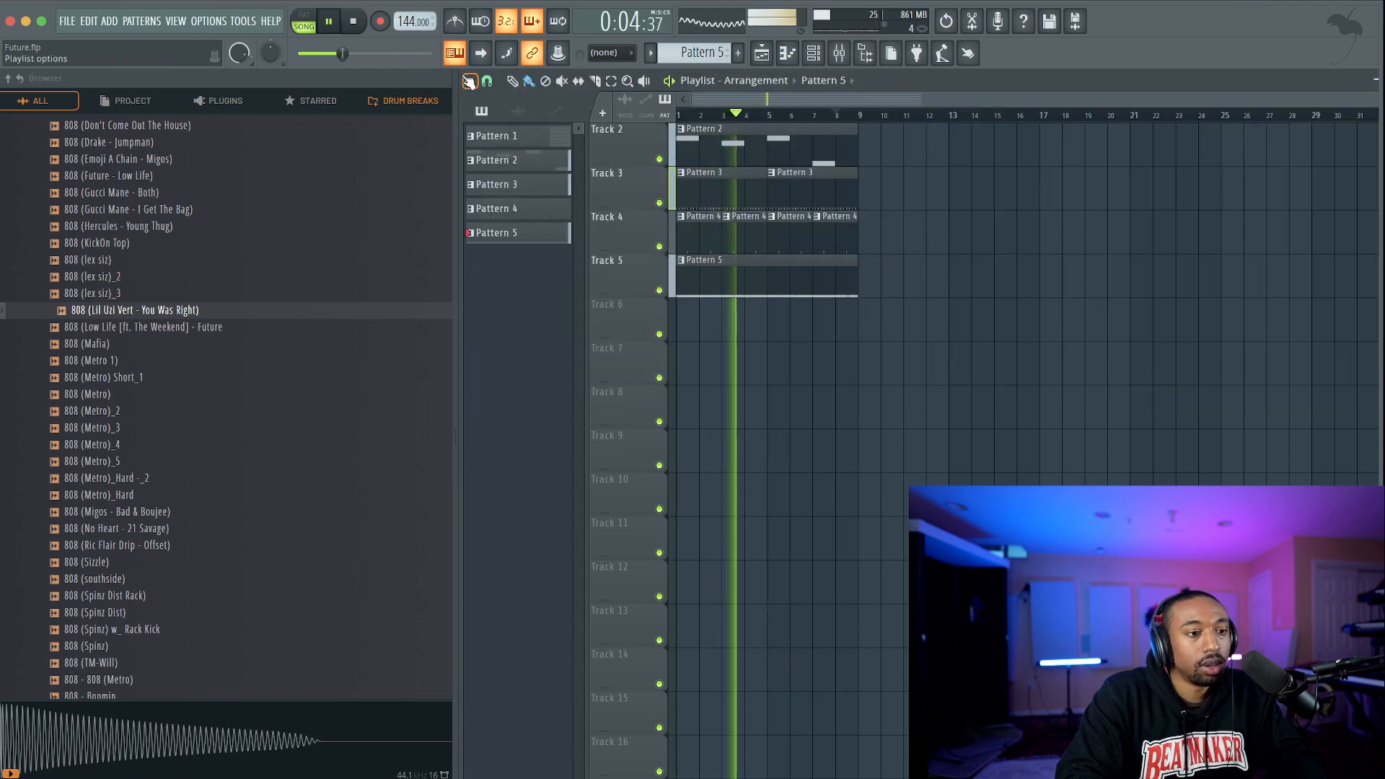
left_click(817, 55)
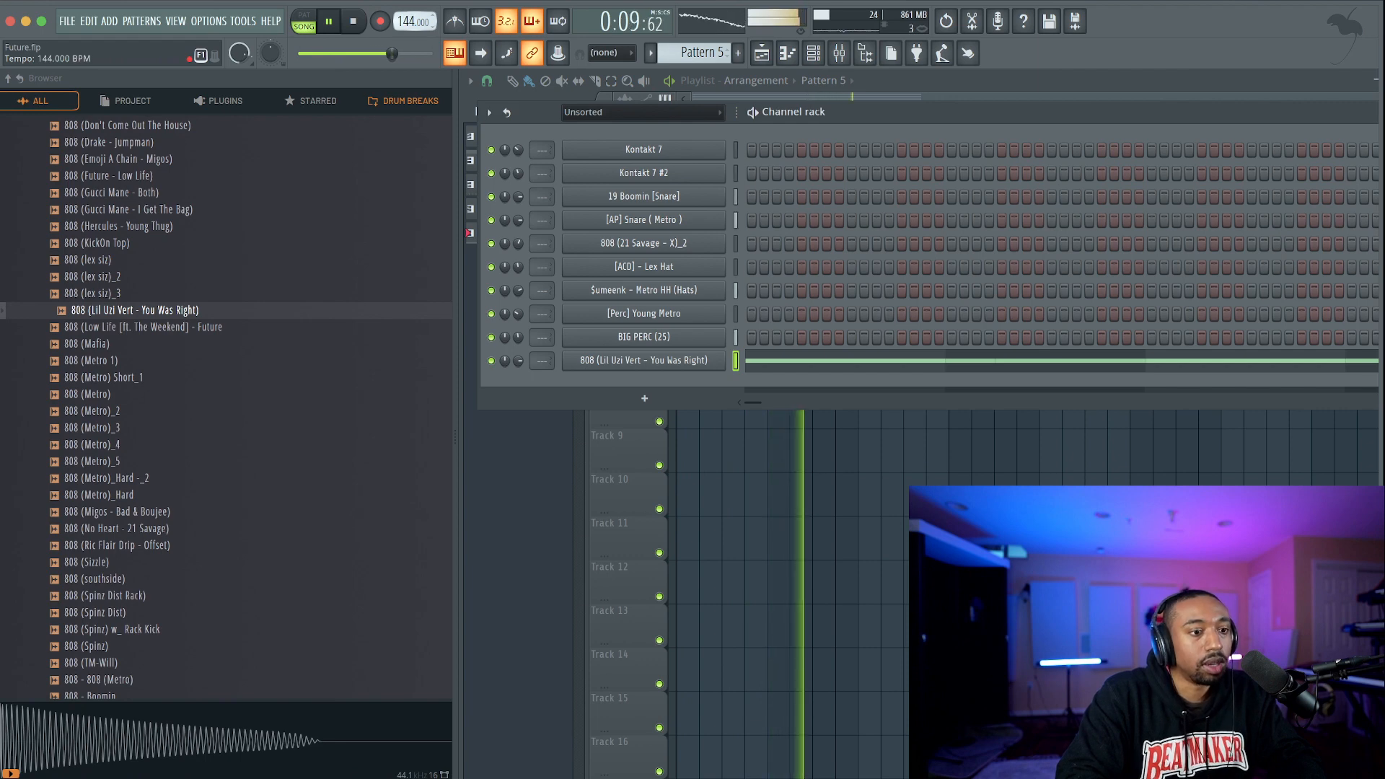
right_click(822, 548)
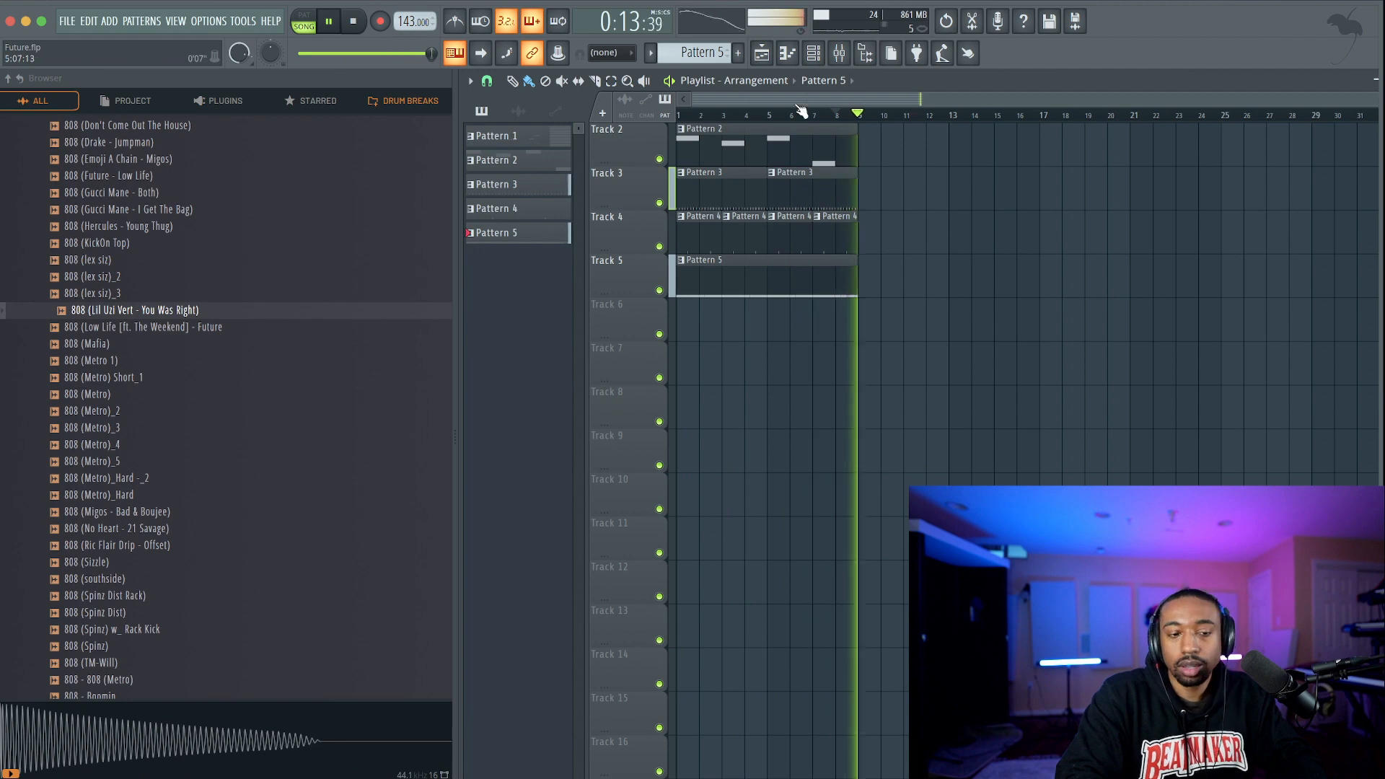
left_click(816, 55)
left_click(759, 487)
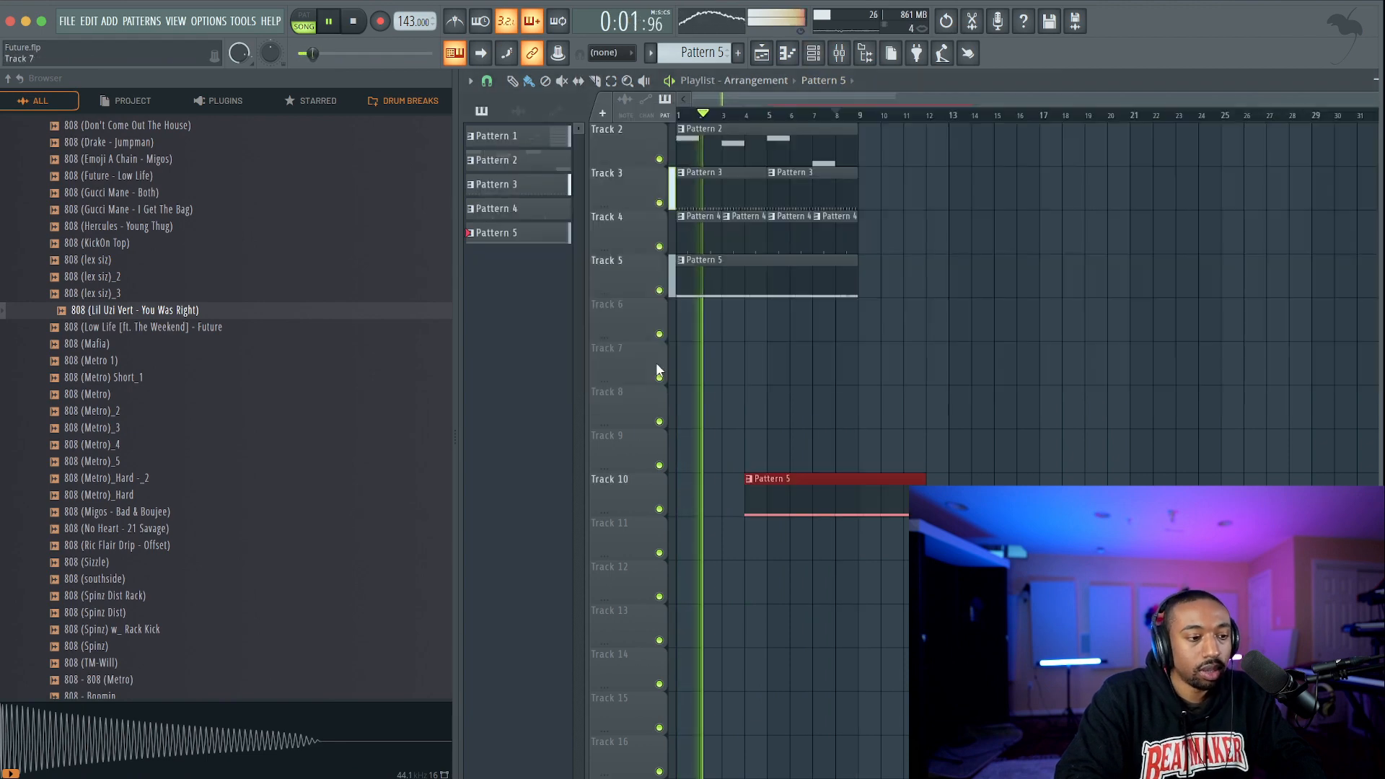
right_click(784, 491)
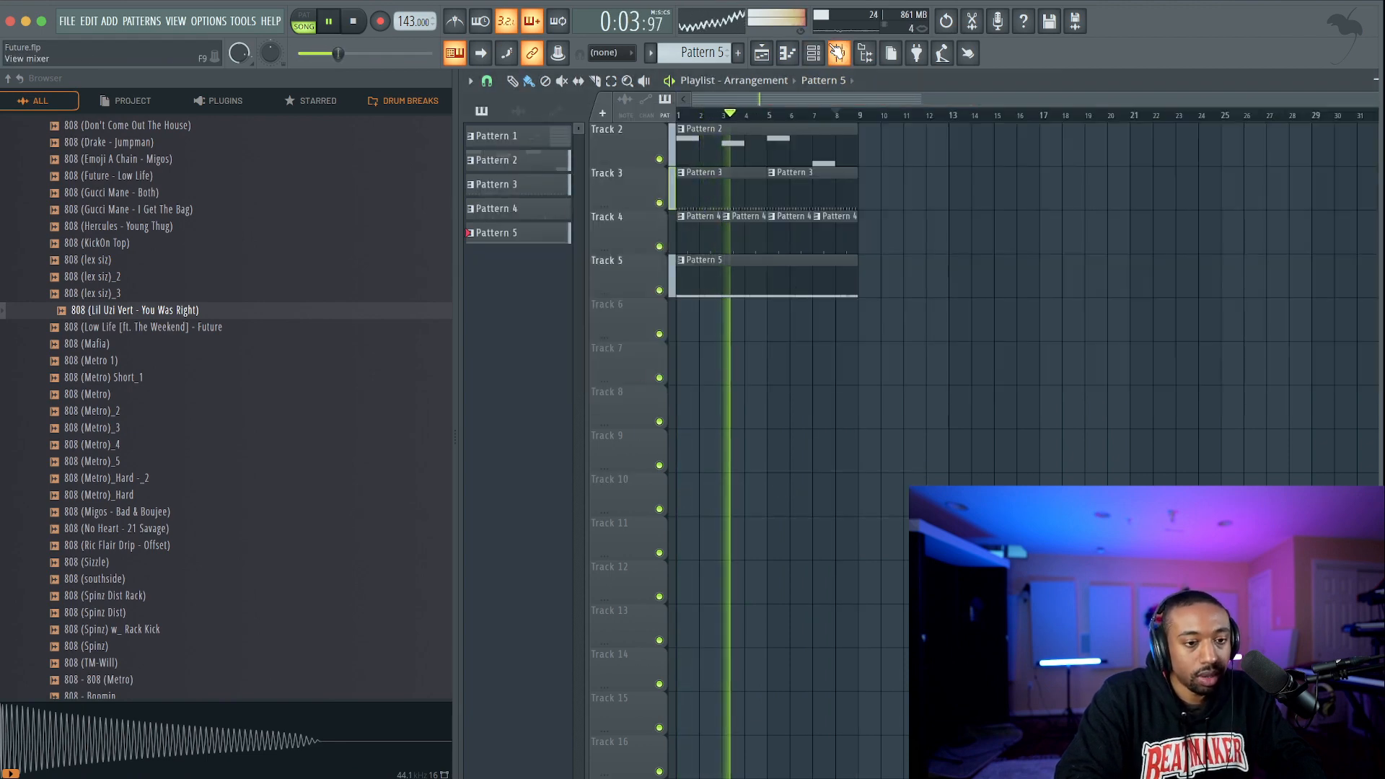
Reopen the 808 (Lil Uzi Vert - You Was Right) notes in the piano roll and add a C5 note at 2:11.
left_click(816, 55)
key("space")
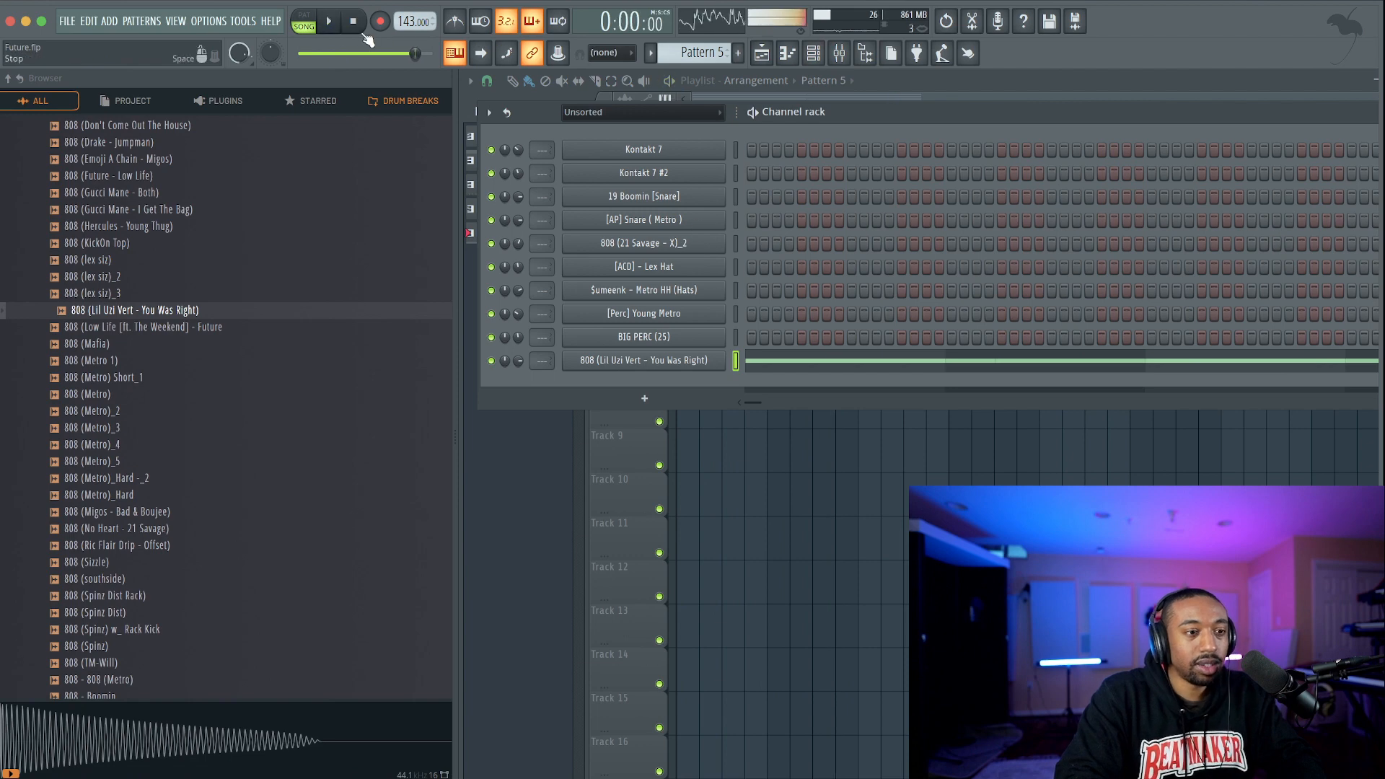
left_click(778, 361)
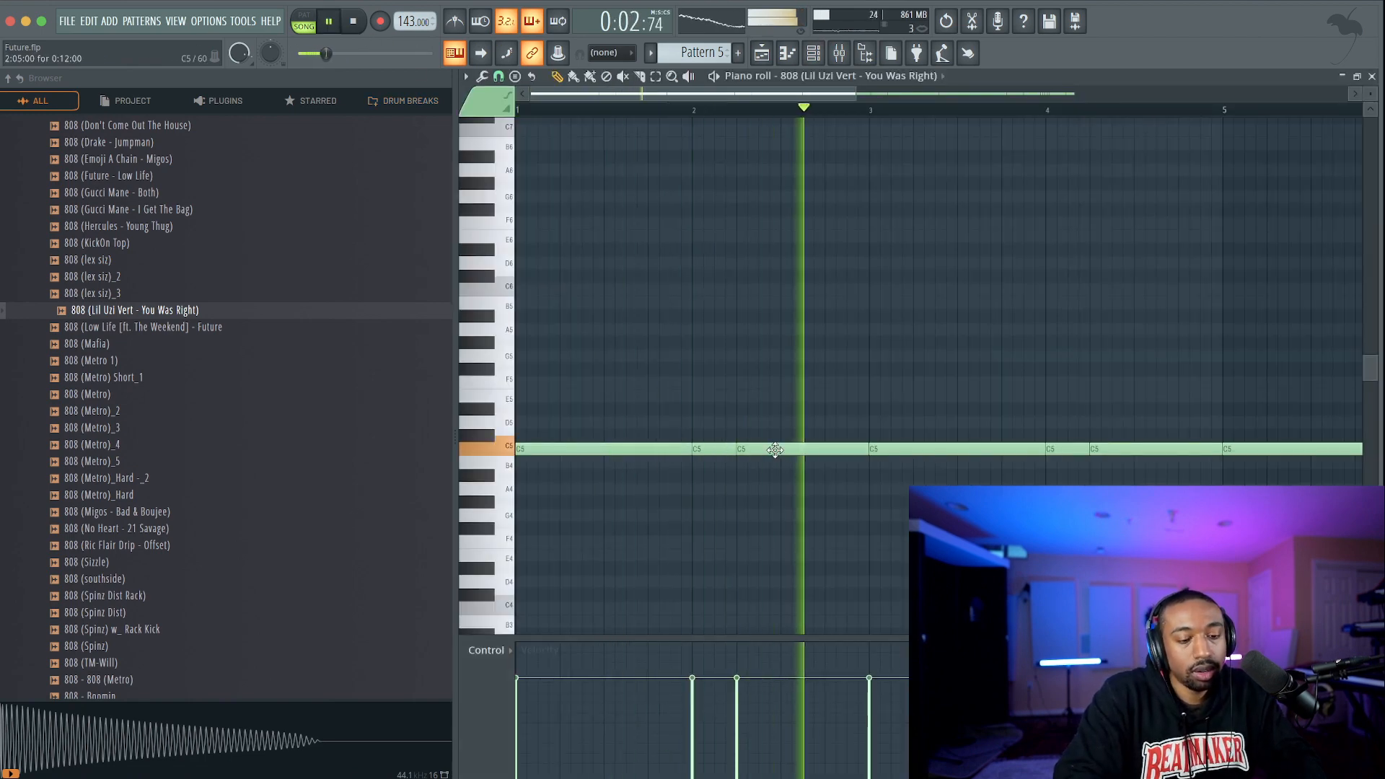
key("space")
left_click(804, 449)
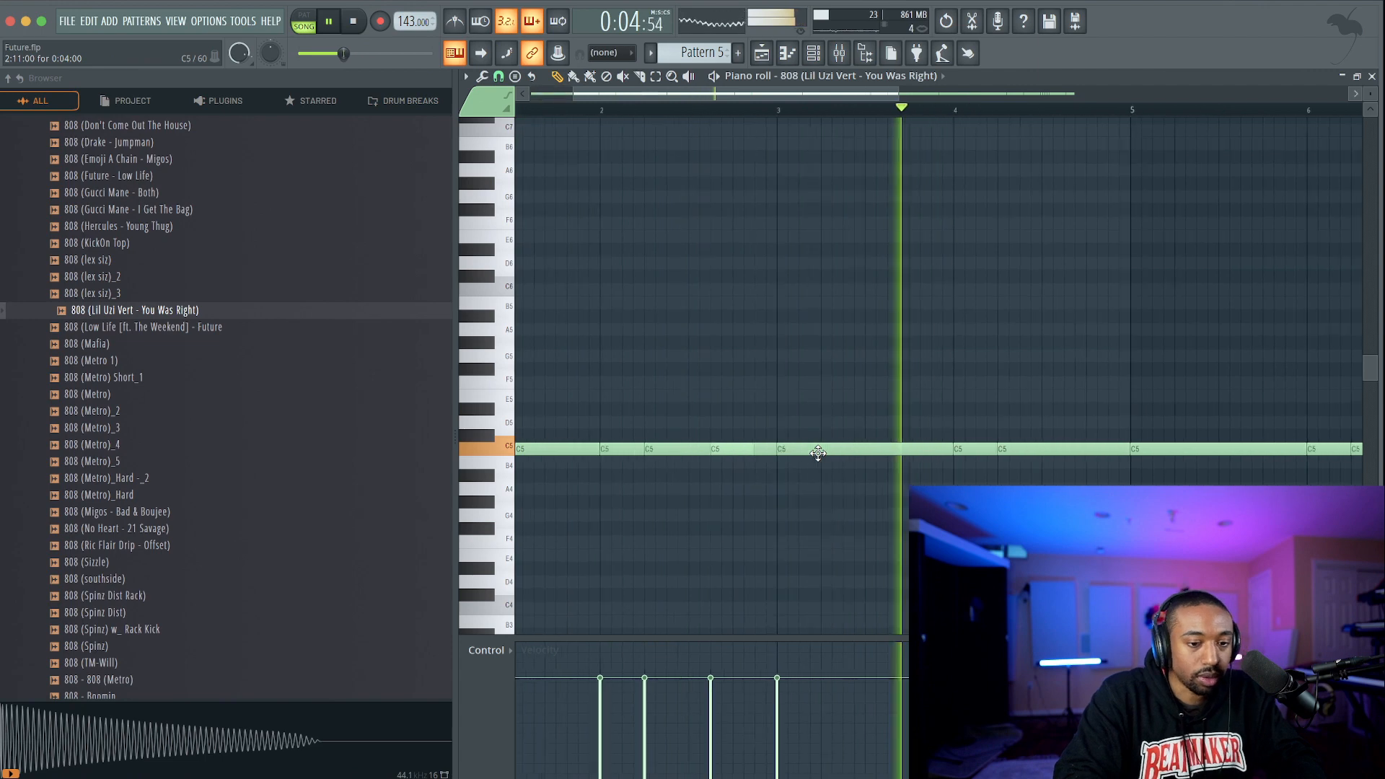
Add a C#5 808 note from 4:11 to the start of bar 5 and shorten the C5 note before it to end there.
left_click(1050, 437)
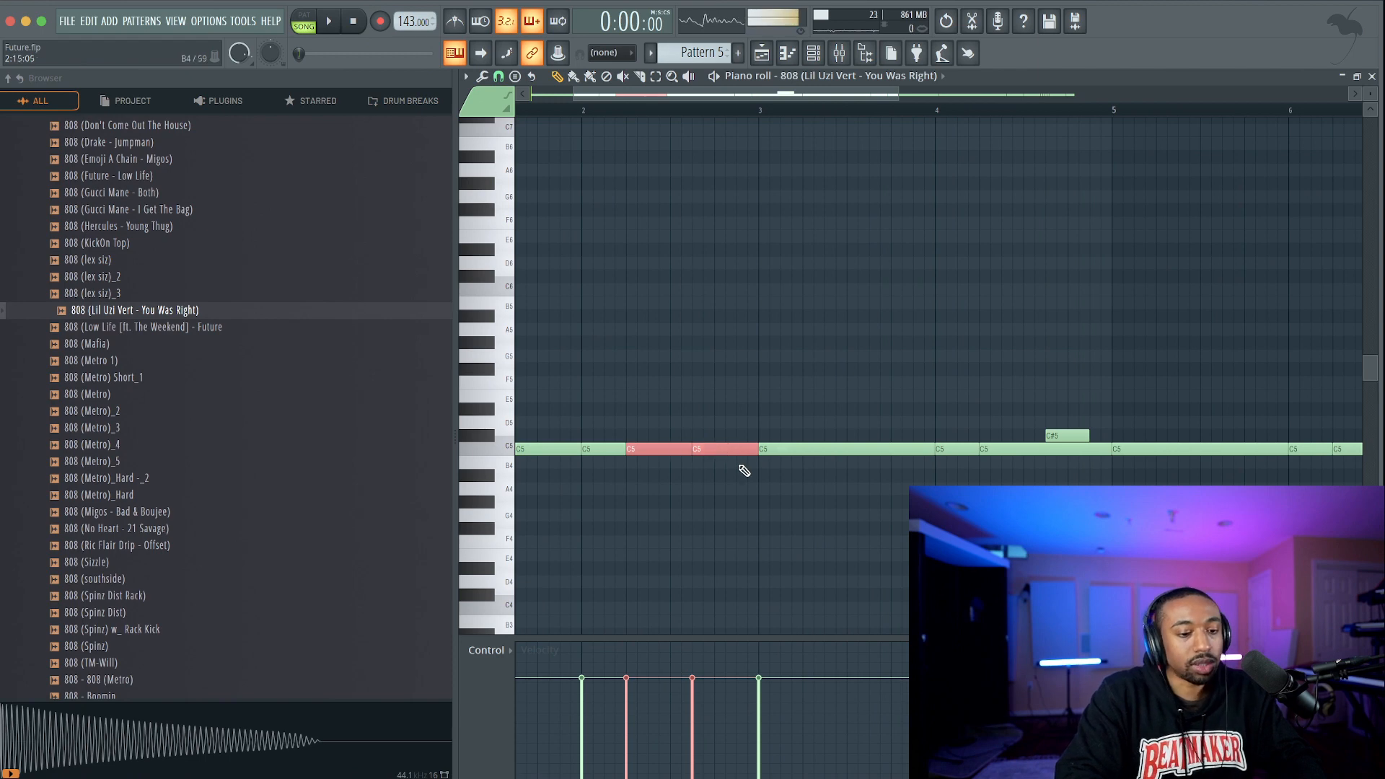
left_click(744, 504)
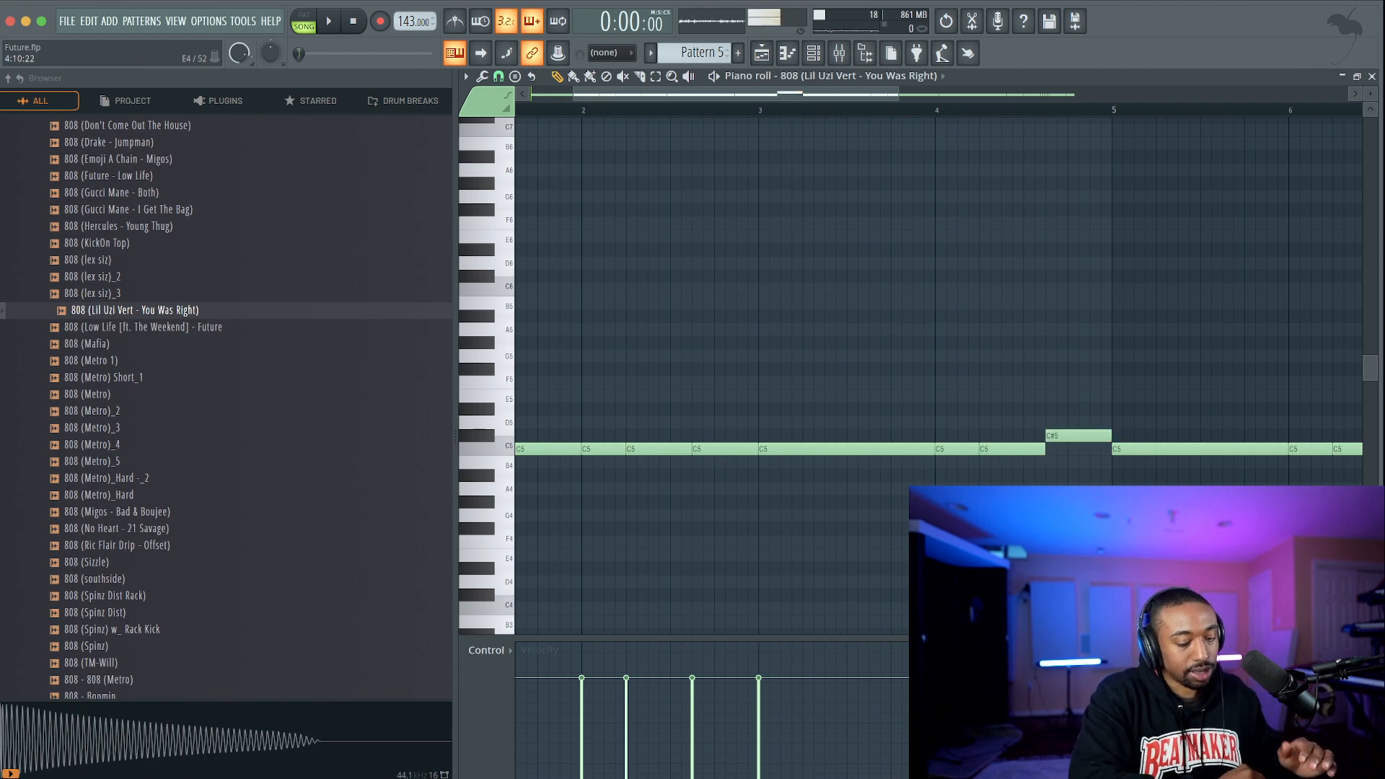
scroll(927, 584, "down", 1)
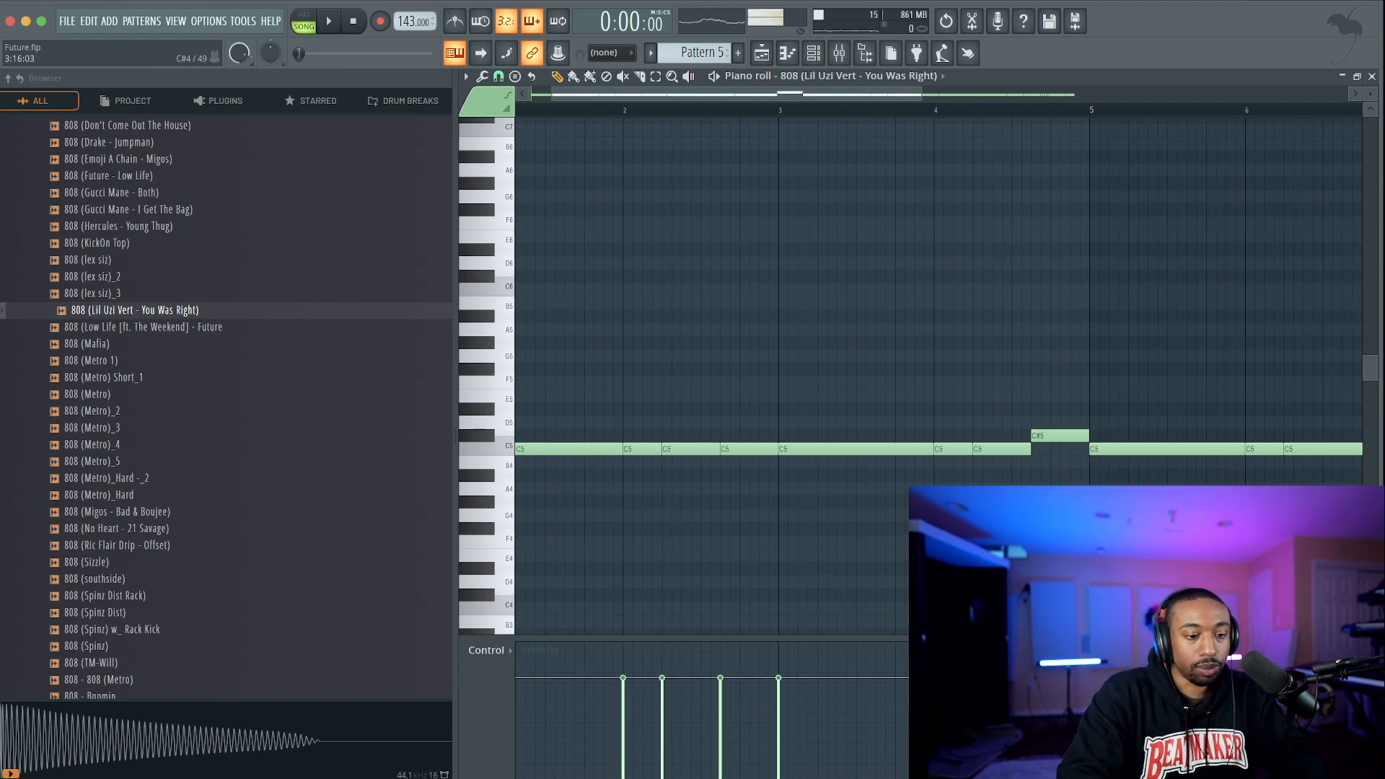
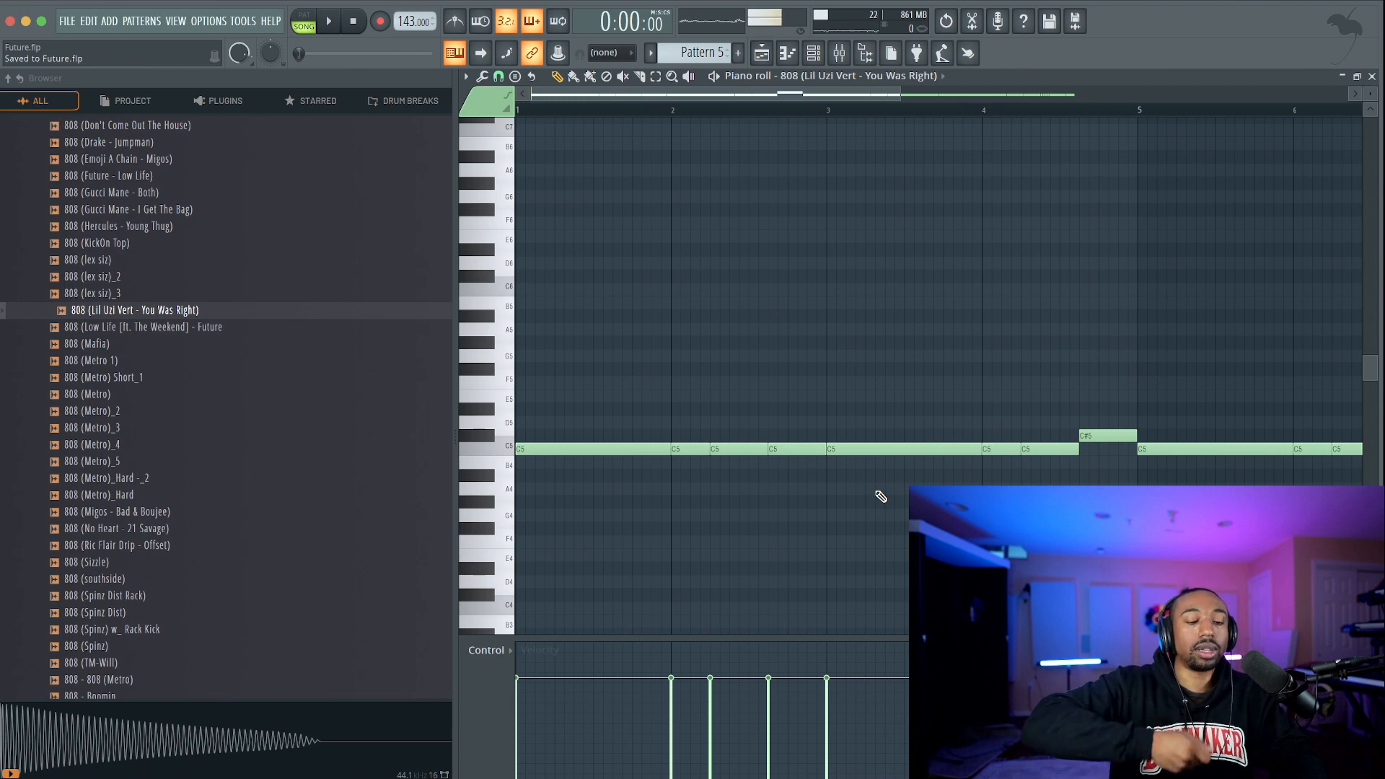
Play the song and review the 808 line in the piano roll from bar 1 through bar 6.
key("space")
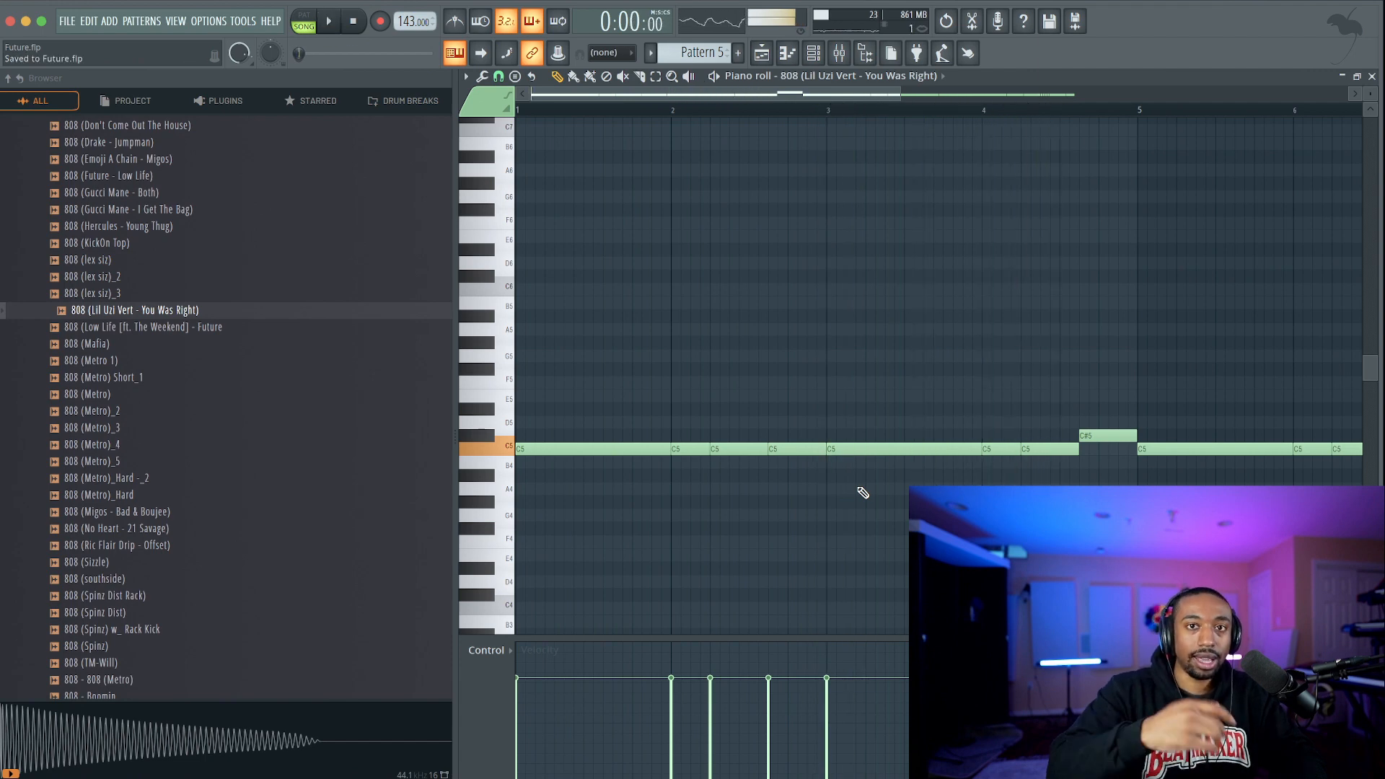
key("space")
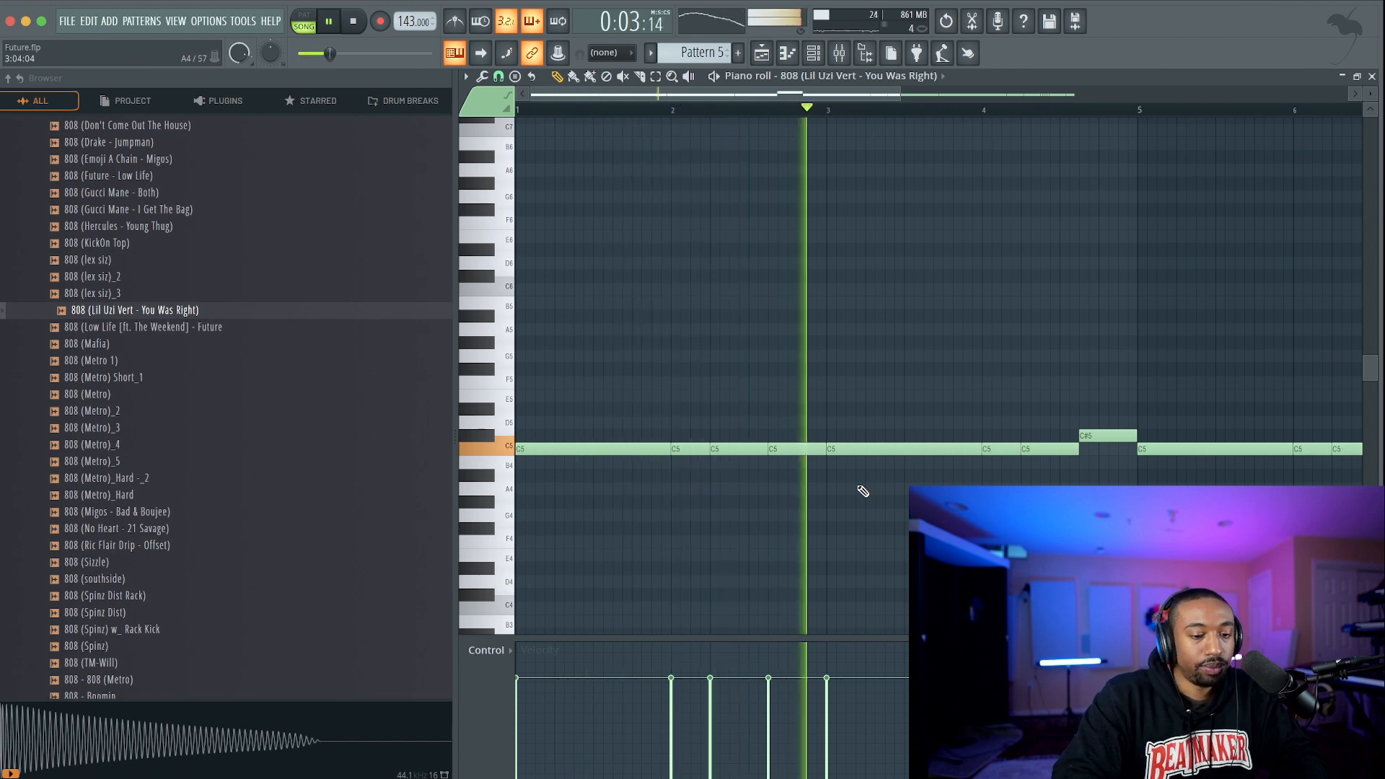
scroll(863, 491, "right", 4)
scroll(863, 491, "down", 1)
scroll(864, 488, "up", 1)
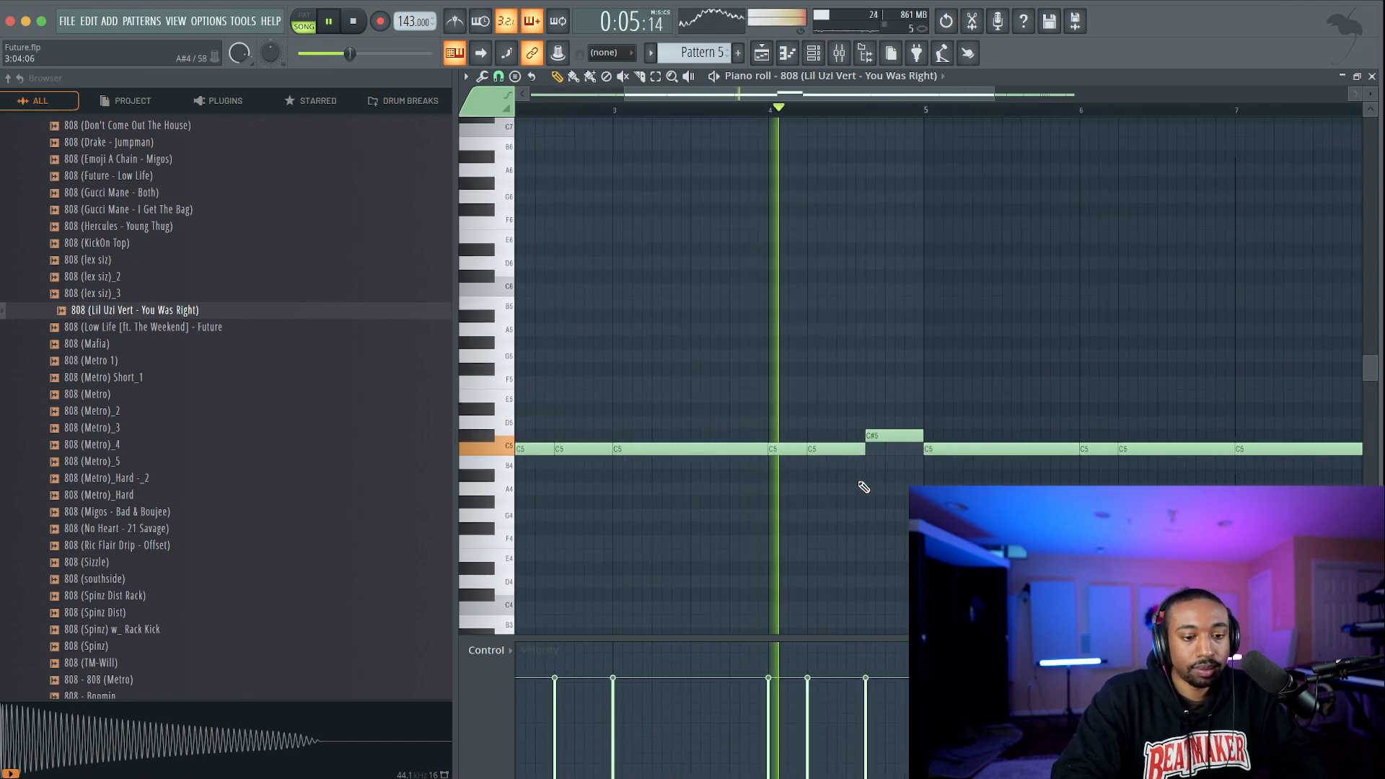
scroll(865, 488, "right", 1)
scroll(864, 488, "down", 1)
scroll(863, 488, "right", 2)
scroll(859, 480, "up", 2)
scroll(842, 464, "right", 2)
scroll(842, 464, "up", 1)
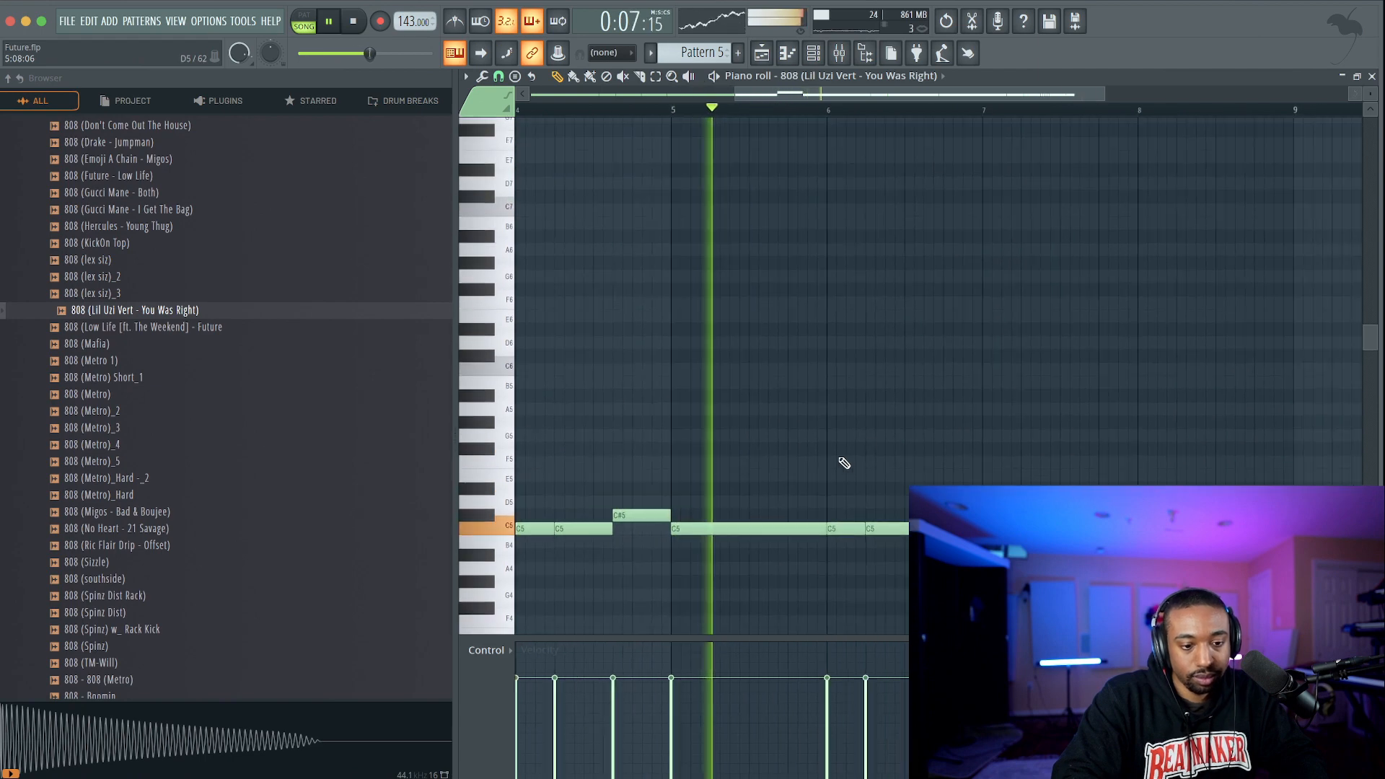
scroll(842, 464, "right", 2)
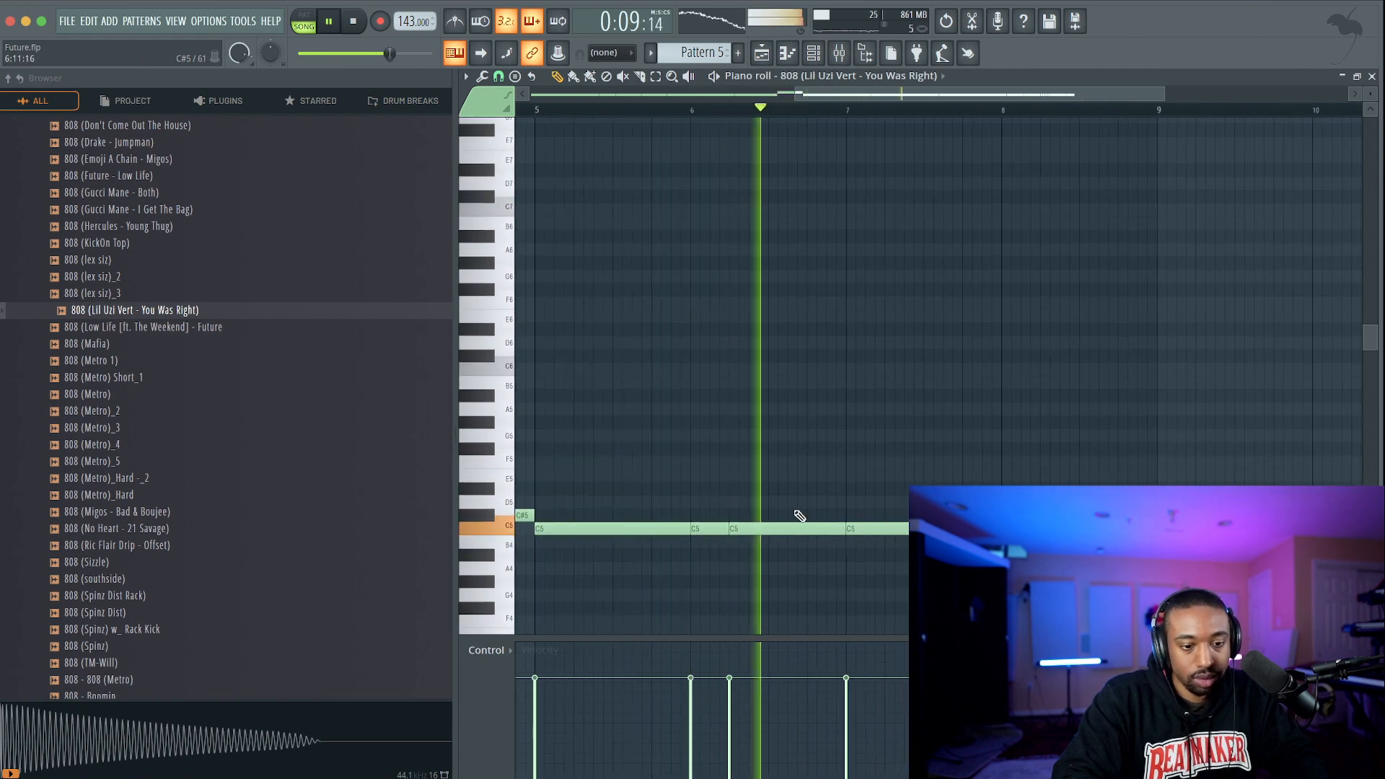
key("space")
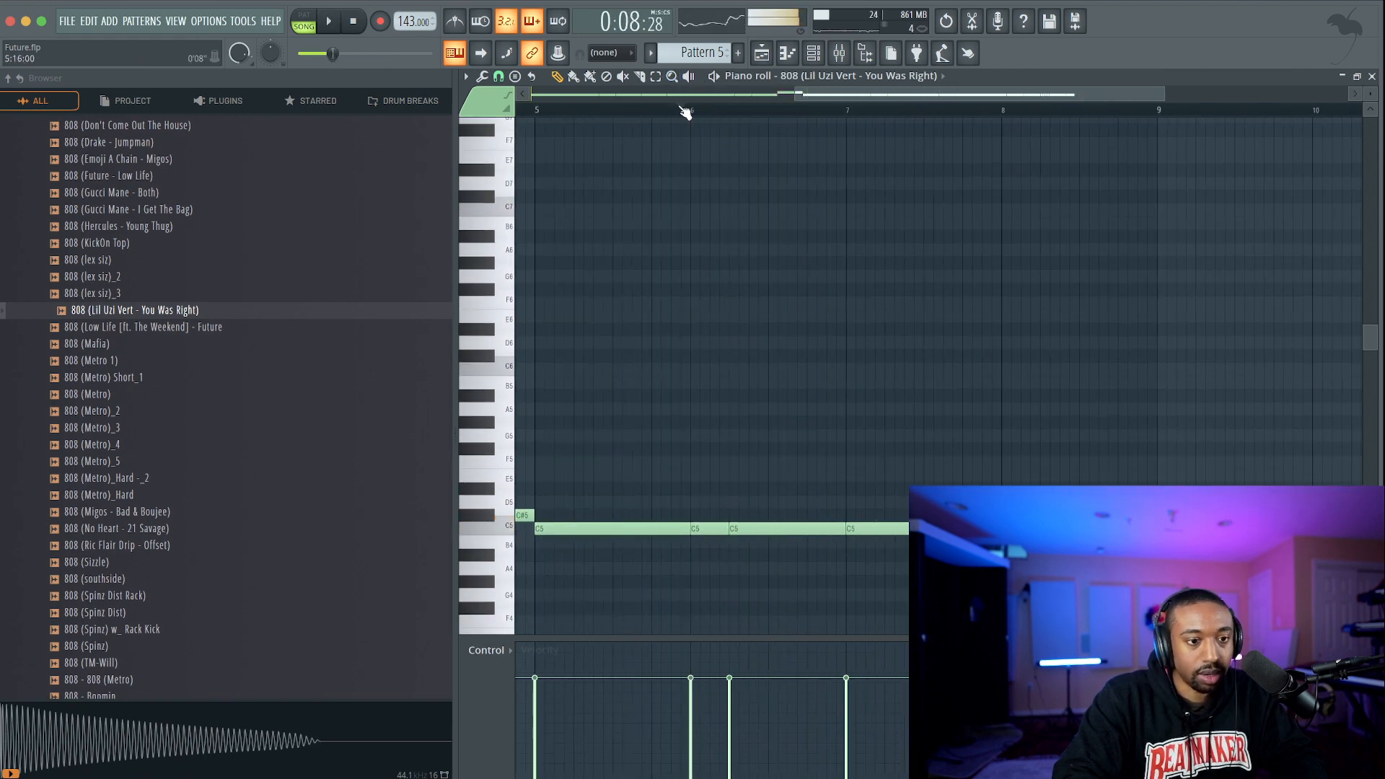
Add C5 808 notes at 6:11 and 6:15 while replaying the section, and select the 6:15 note.
key("space")
mouse_move(801, 518)
left_mouse_down()
mouse_move(781, 533)
mouse_move(835, 506)
mouse_move(834, 529)
left_mouse_up()
key("space")
key("space")
key("space")
key("space")
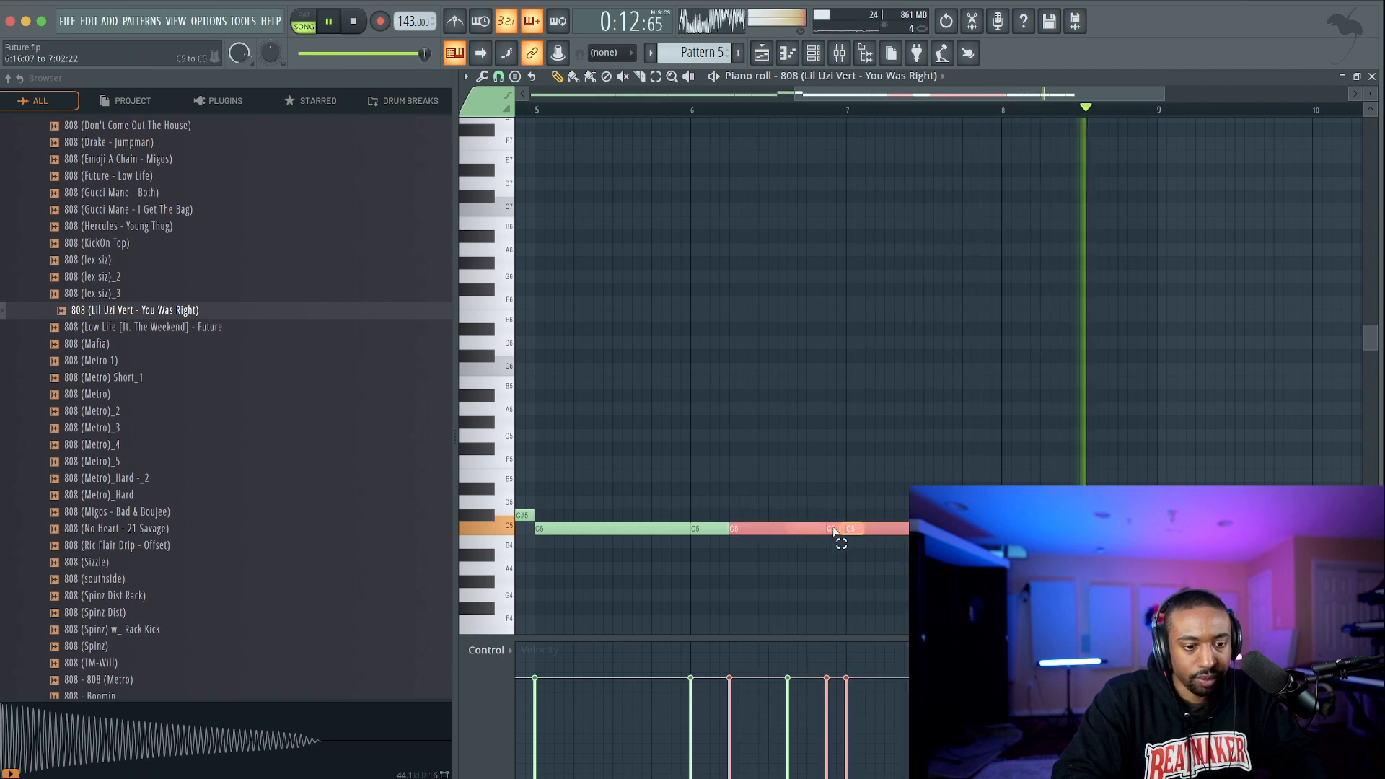
key("space")
key("space")
left_click(835, 529)
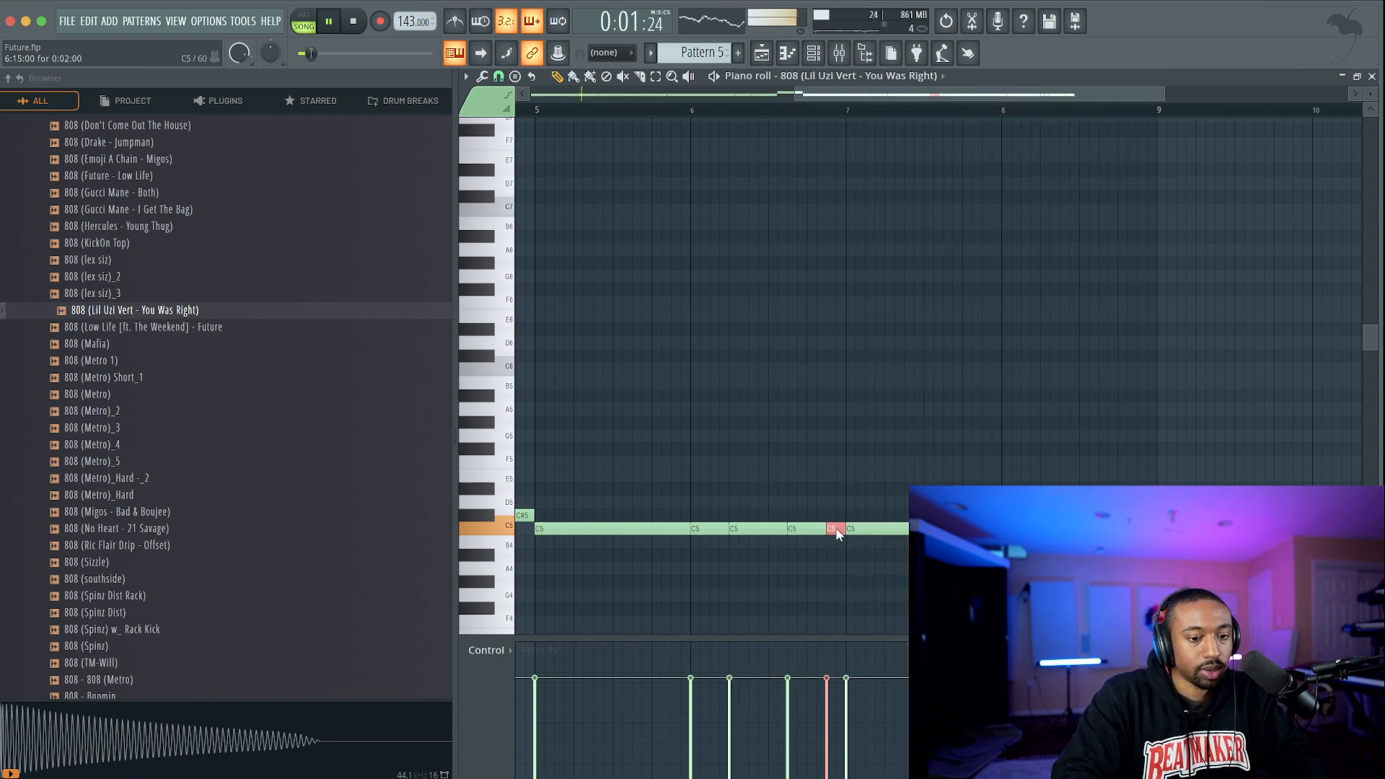
Chop the selected C5 808 note at 6:15 into a short roll with rising velocities and deselect it.
key("alt+u")
key("Return")
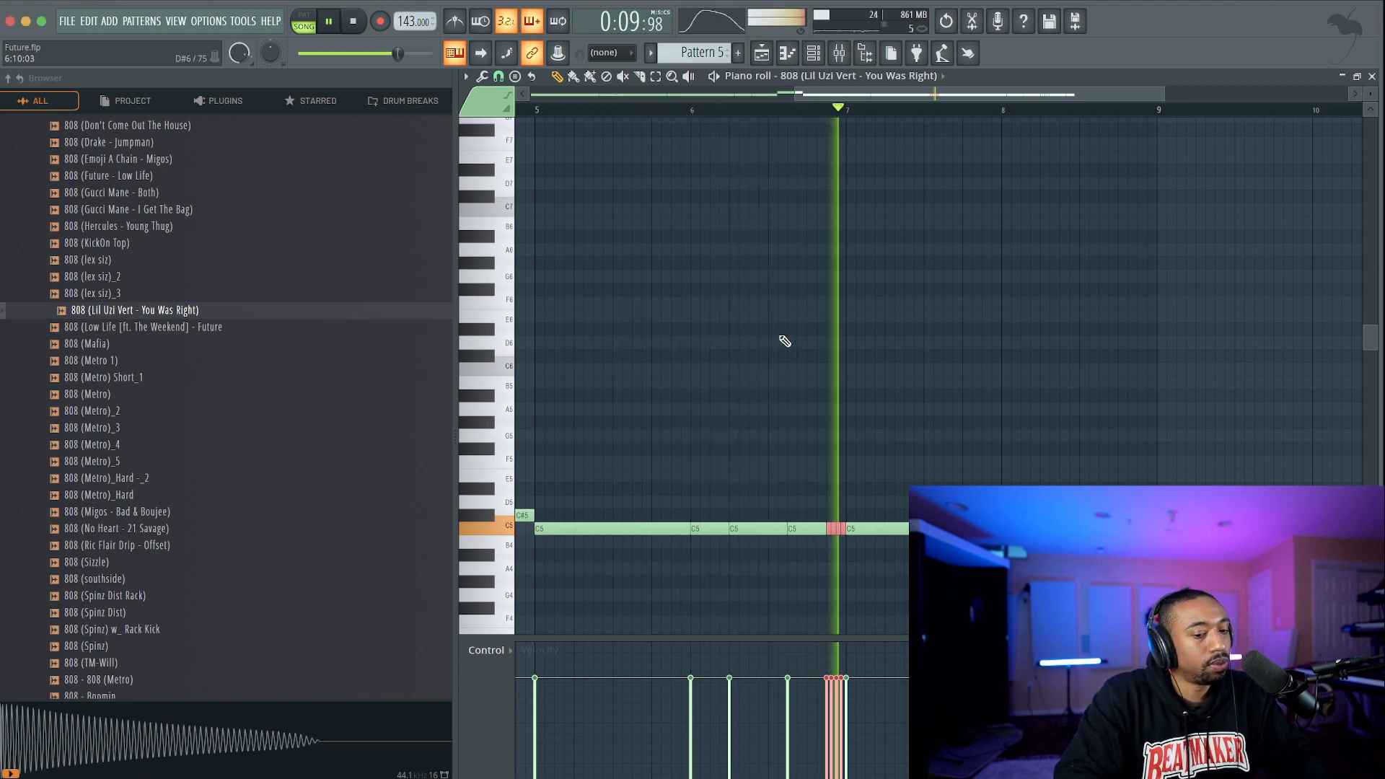
key("space")
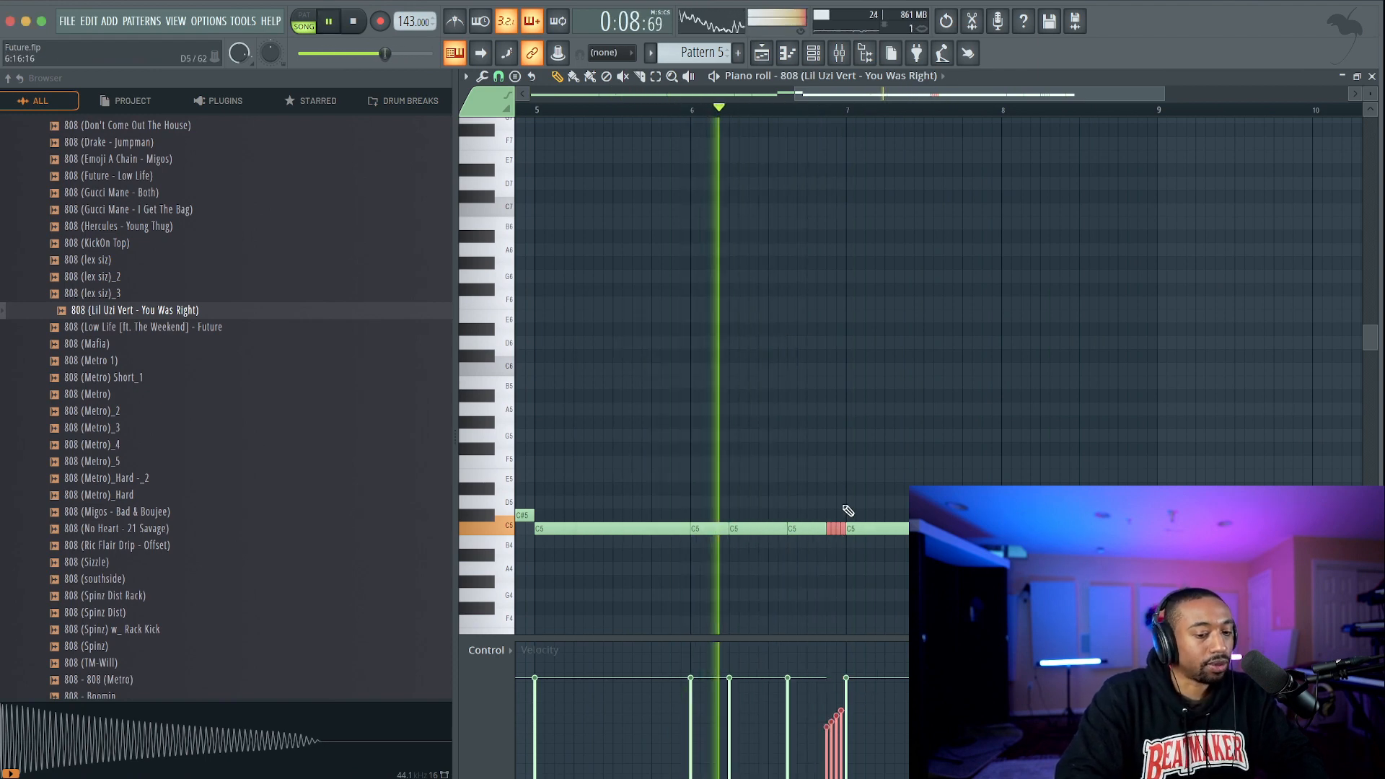
left_click(809, 575, "super")
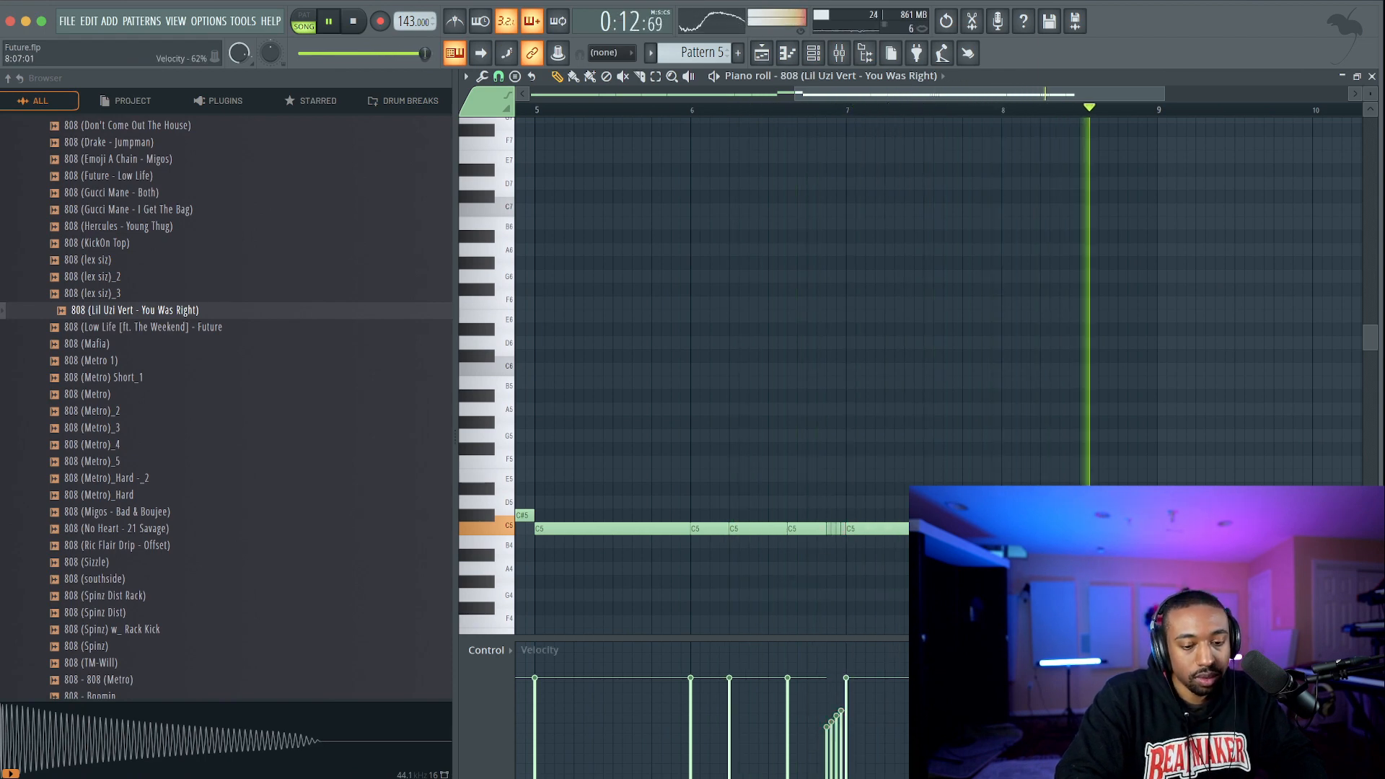
Switch the channel rack to Pattern 3 and lower the volume of the $umeenk - Metro HH (Hats) channel.
left_click(1374, 77)
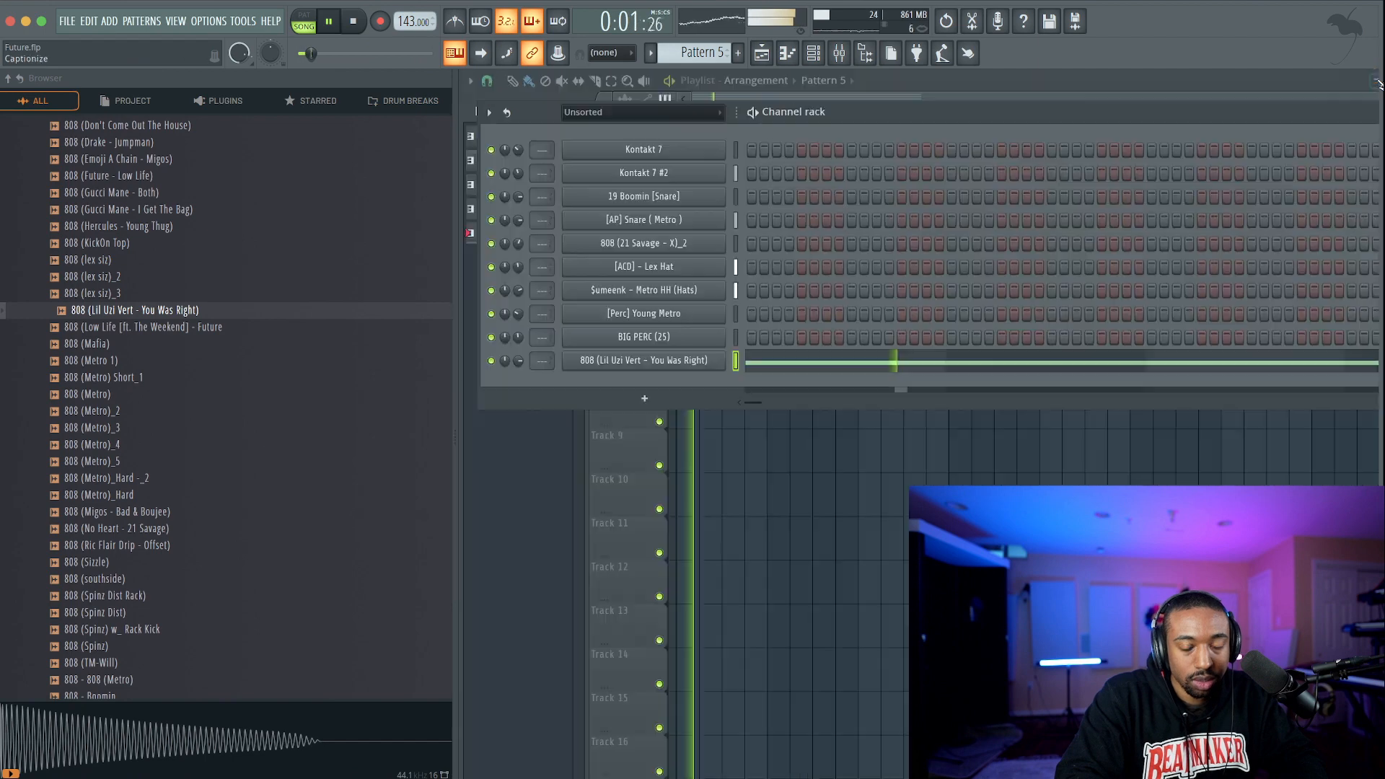
left_click(904, 478)
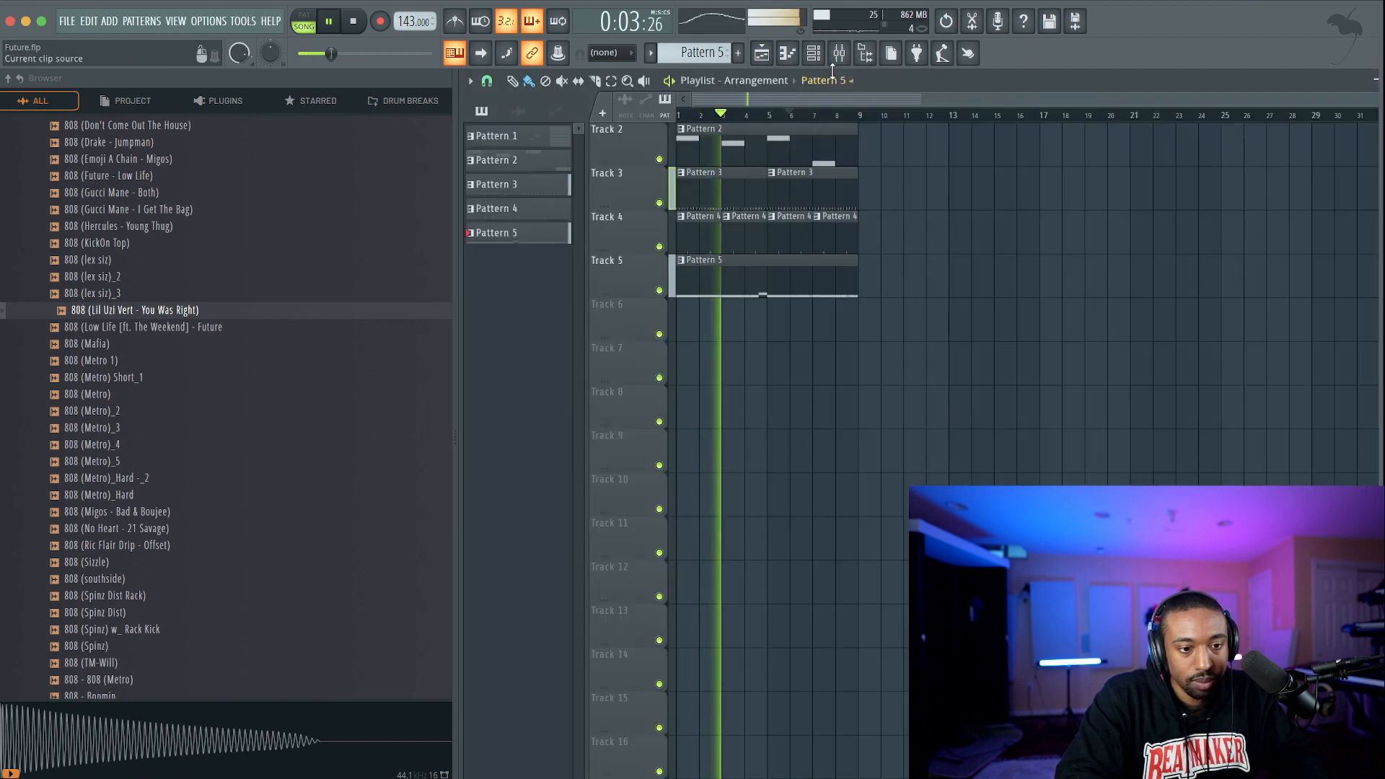
left_click(814, 53)
scroll(691, 58, "up", 2)
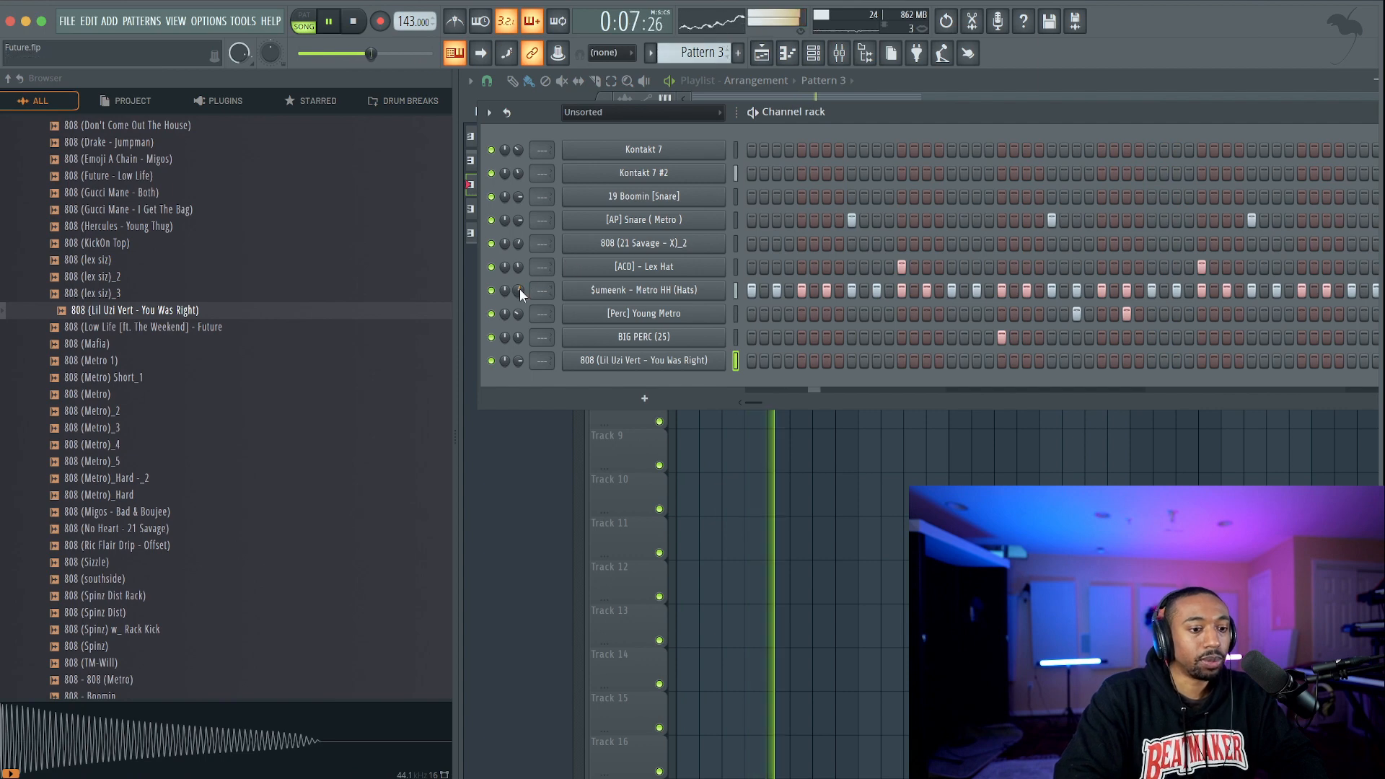
left_click_drag(520, 290, 523, 313)
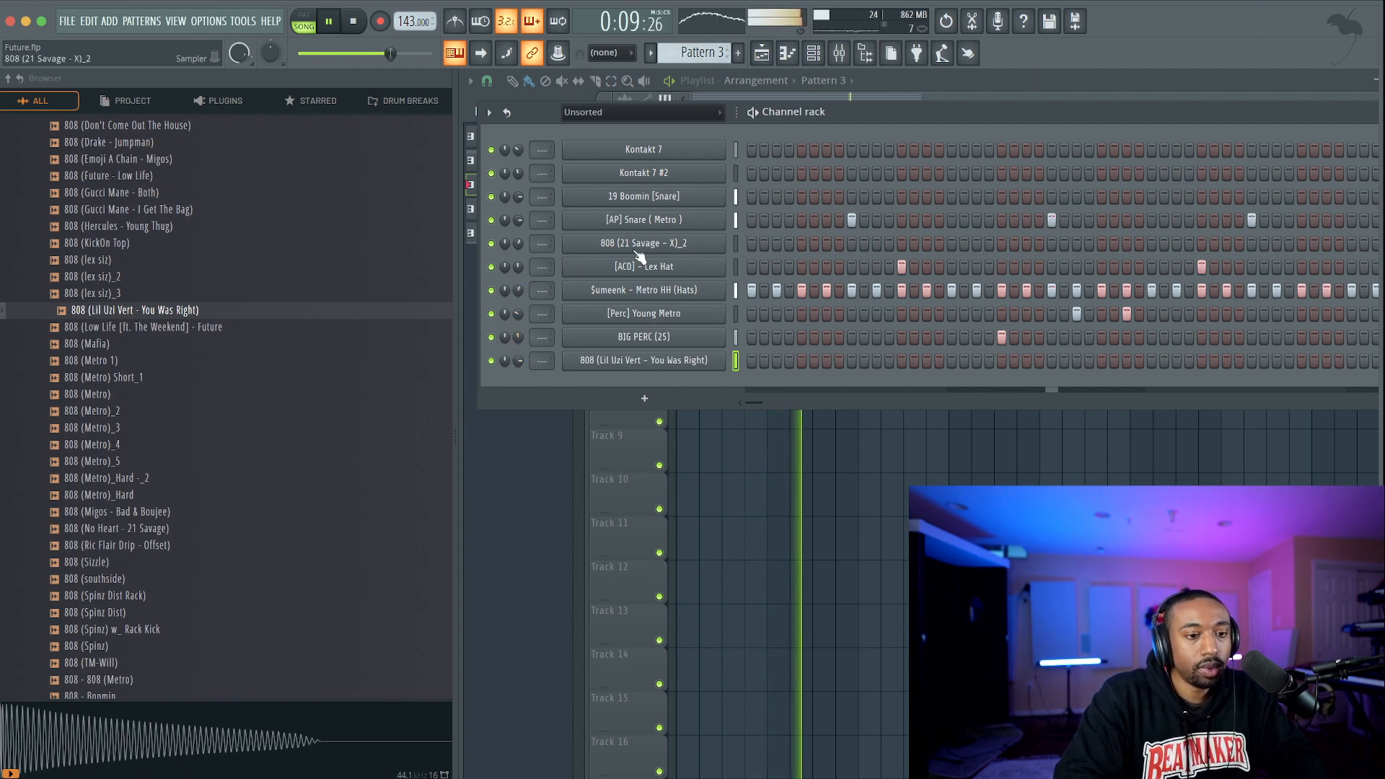
Send the $umeenk - Metro HH (Hats) steps to the piano roll and restart the song from the beginning.
right_click(714, 292)
left_click(747, 288)
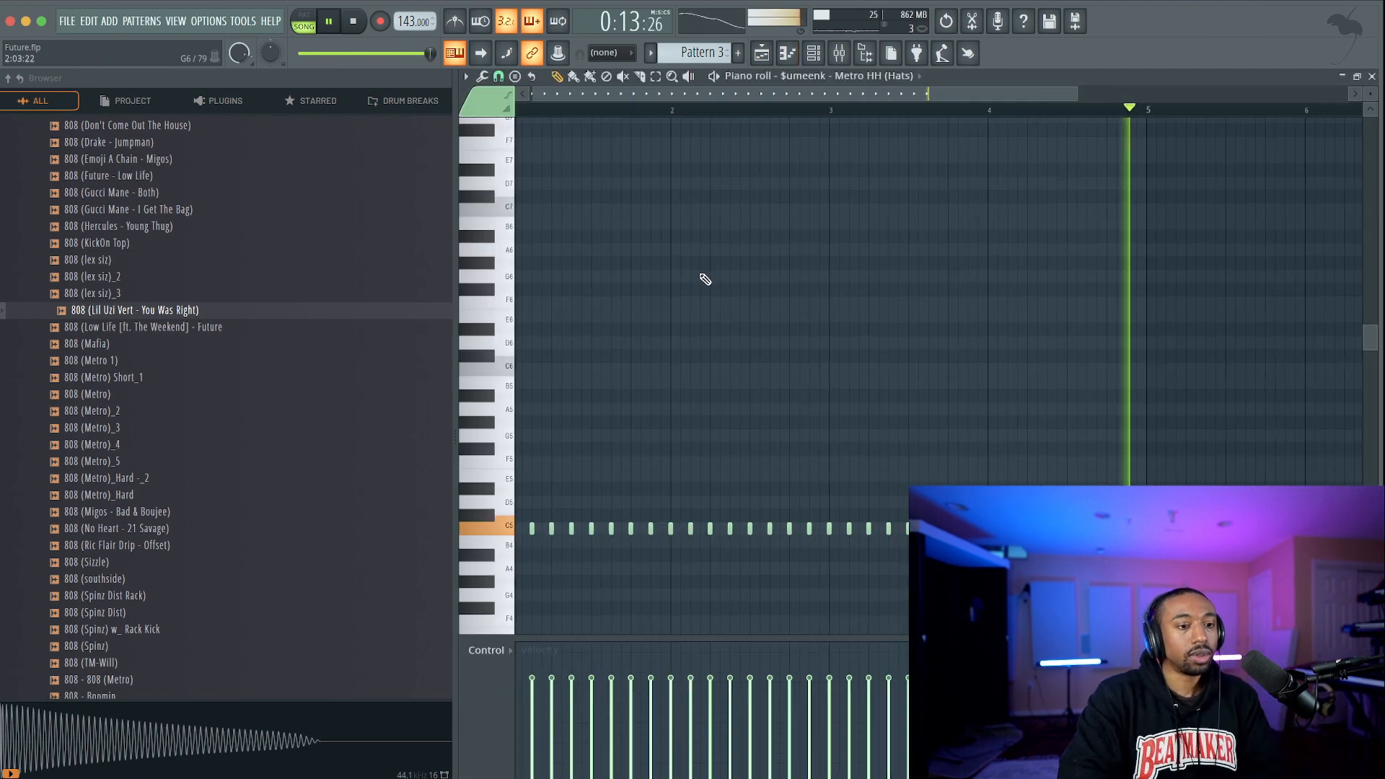
scroll(705, 279, "down", 1, "ctrl")
key("space")
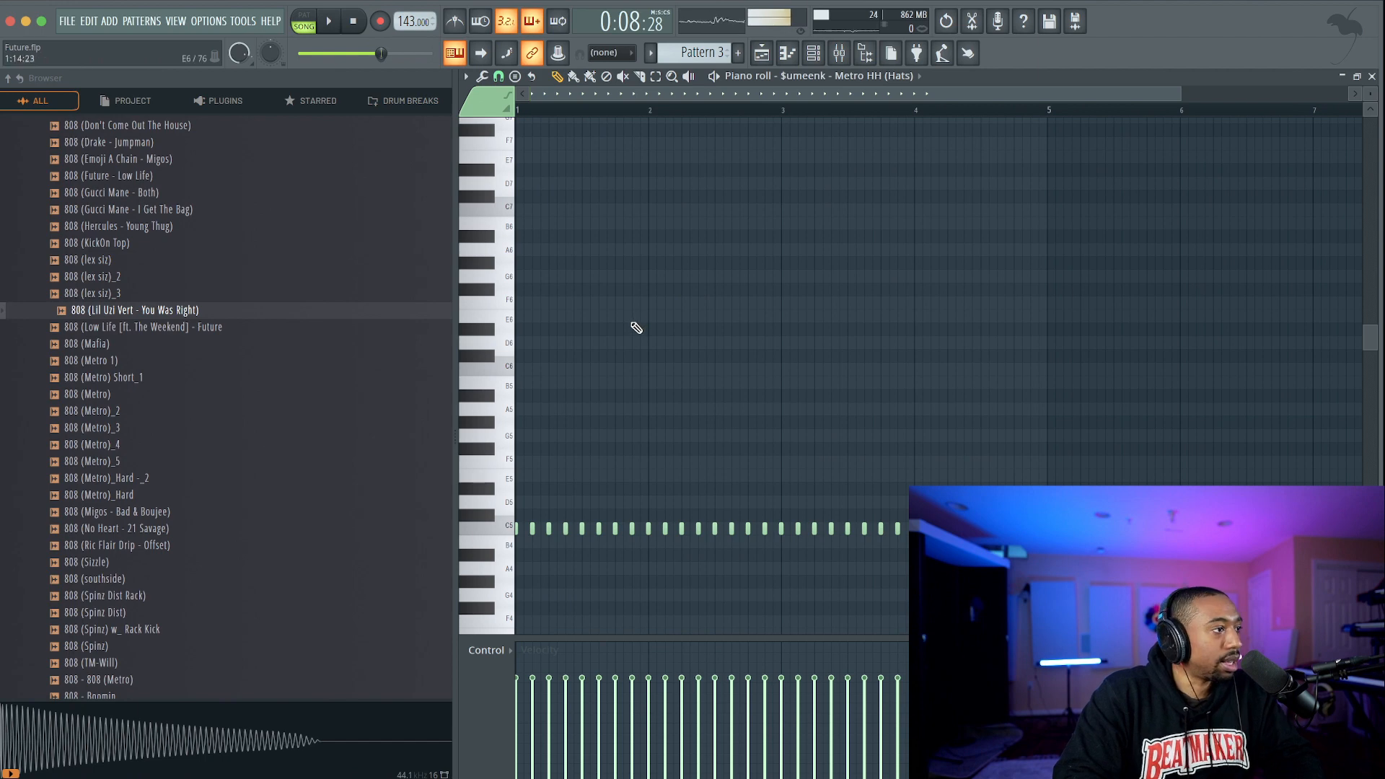
key("space")
scroll(605, 412, "down", 3)
key("space")
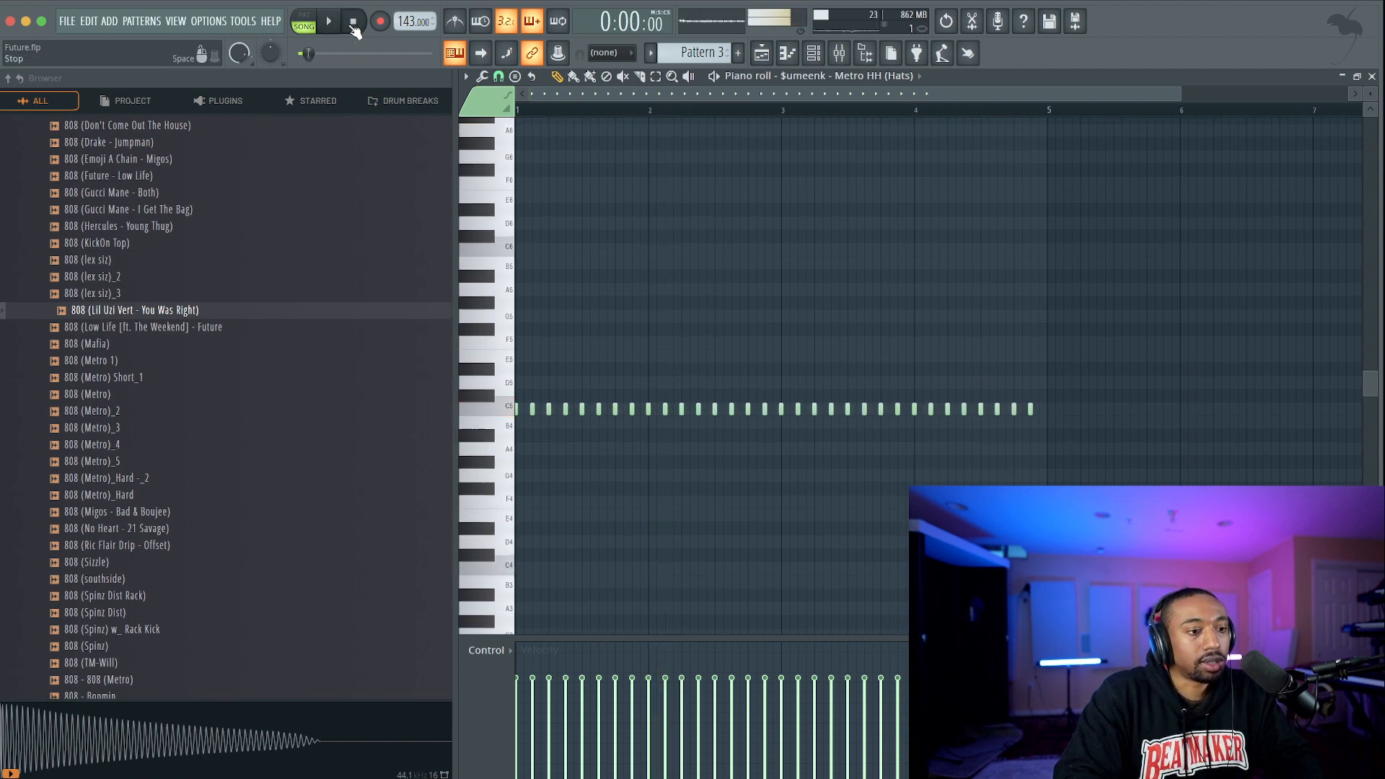
scroll(589, 262, "up", 3)
key("space")
scroll(551, 357, "up", 1, "ctrl")
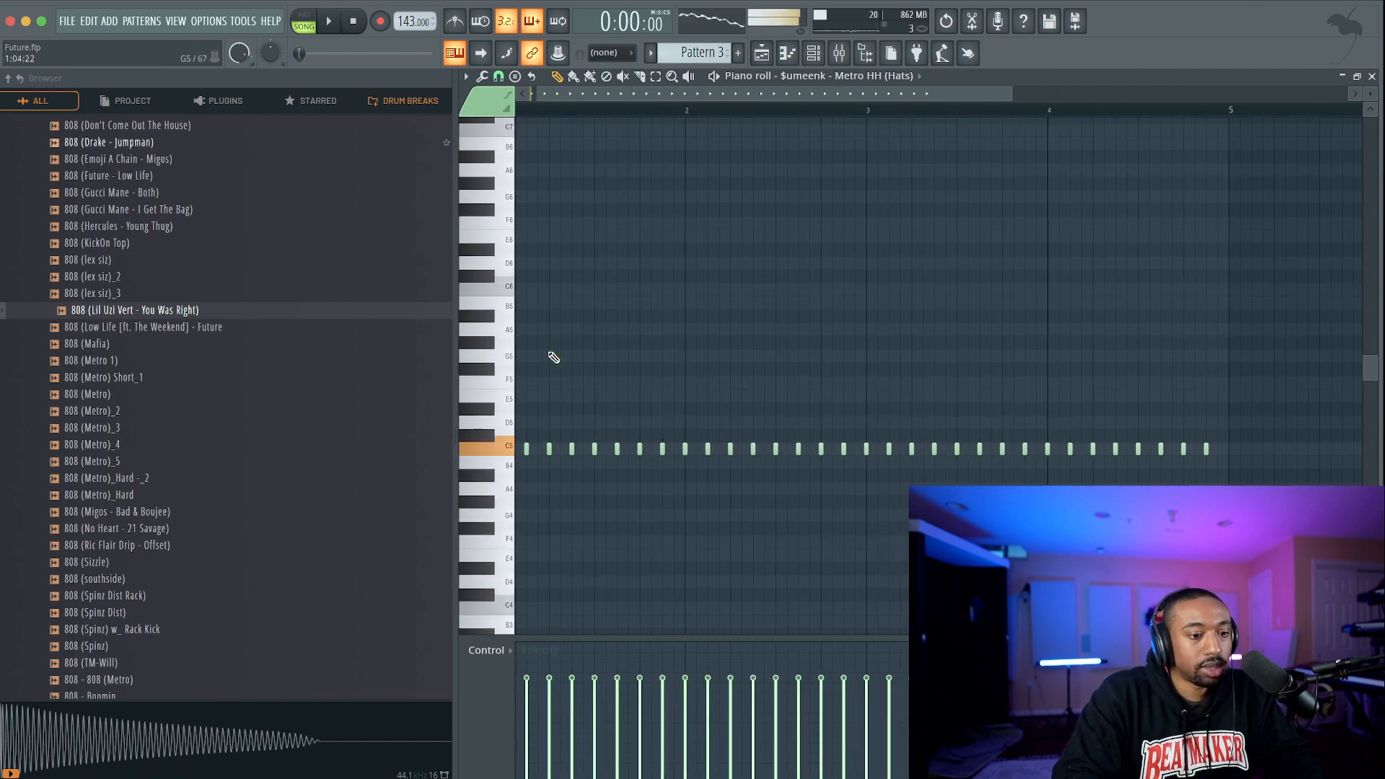
Add four-step G5 hat notes at 1:05, 2:05, 3:05, 3:13 and 4:05 while the song plays.
left_click(550, 356)
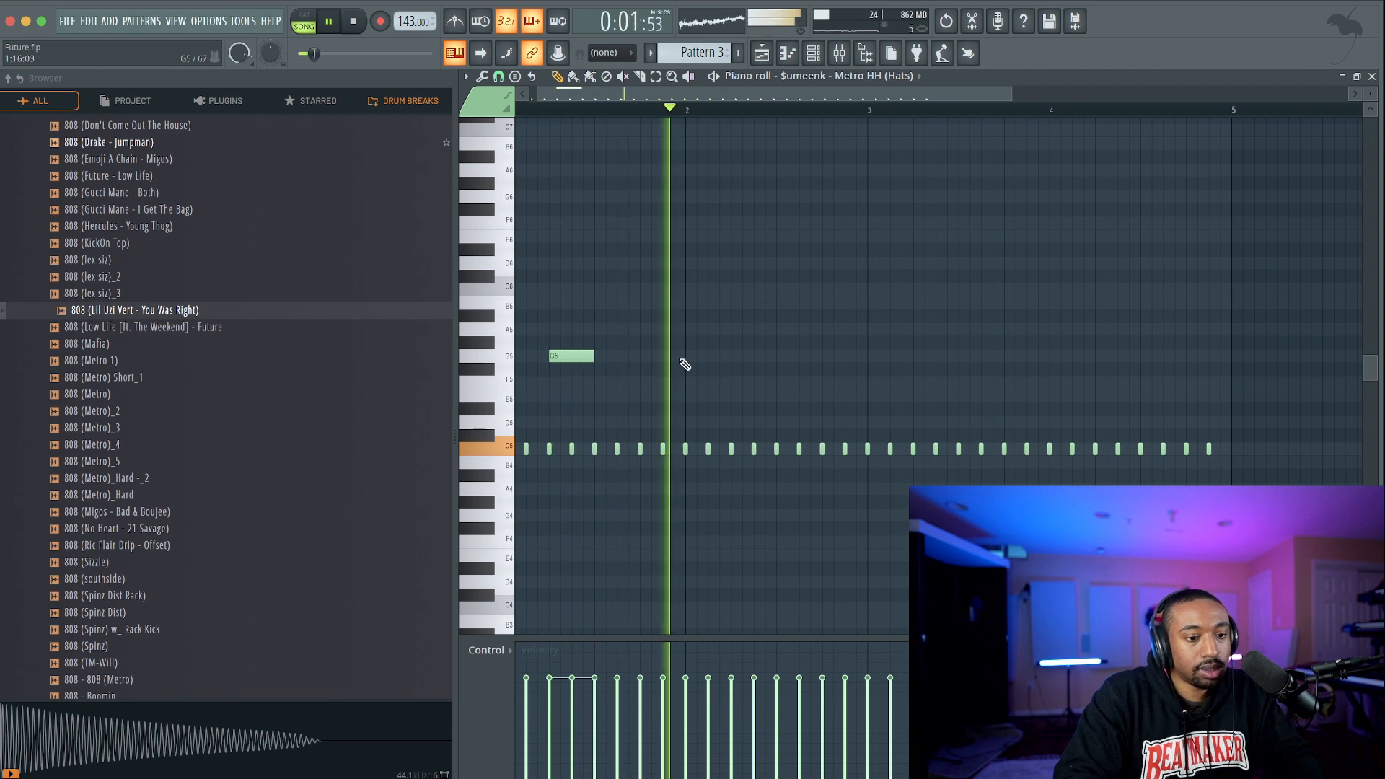
key("space")
key("space")
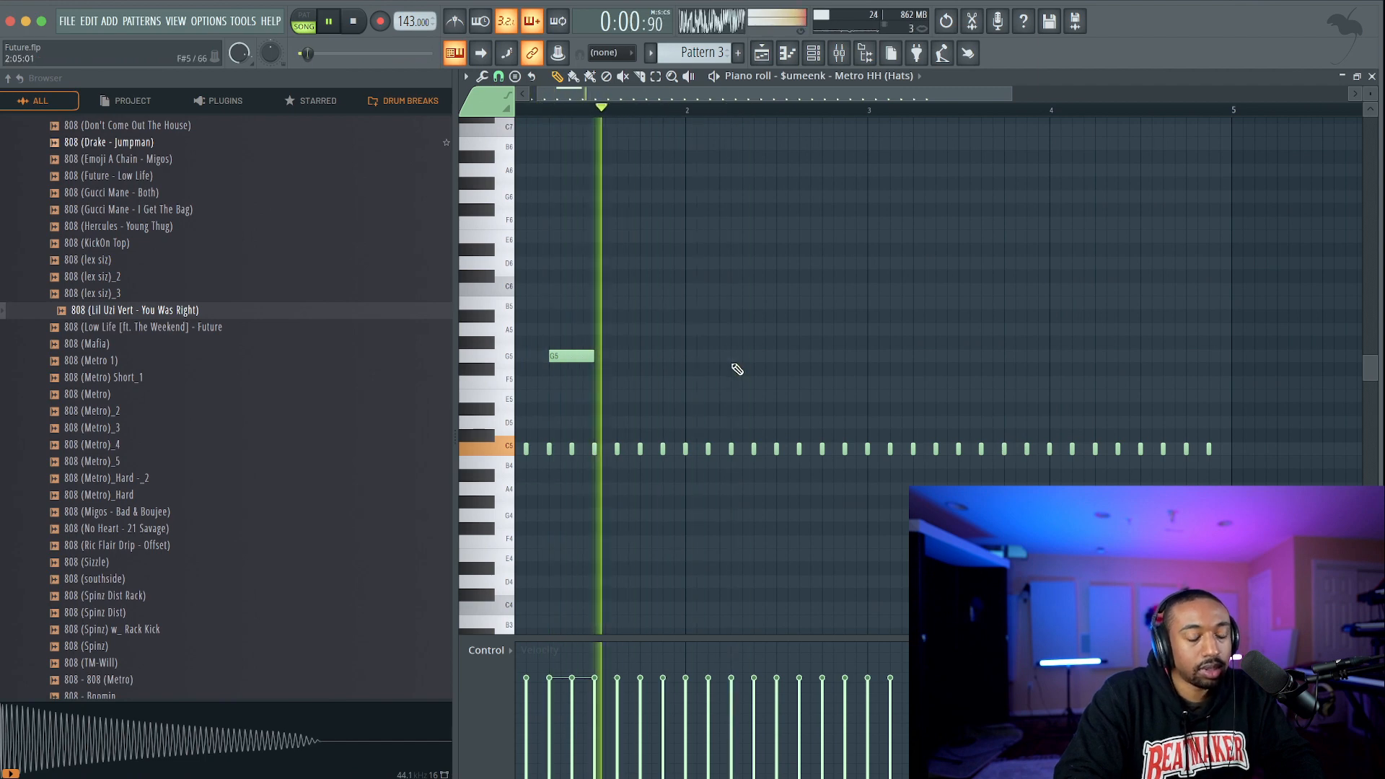
left_click(734, 357)
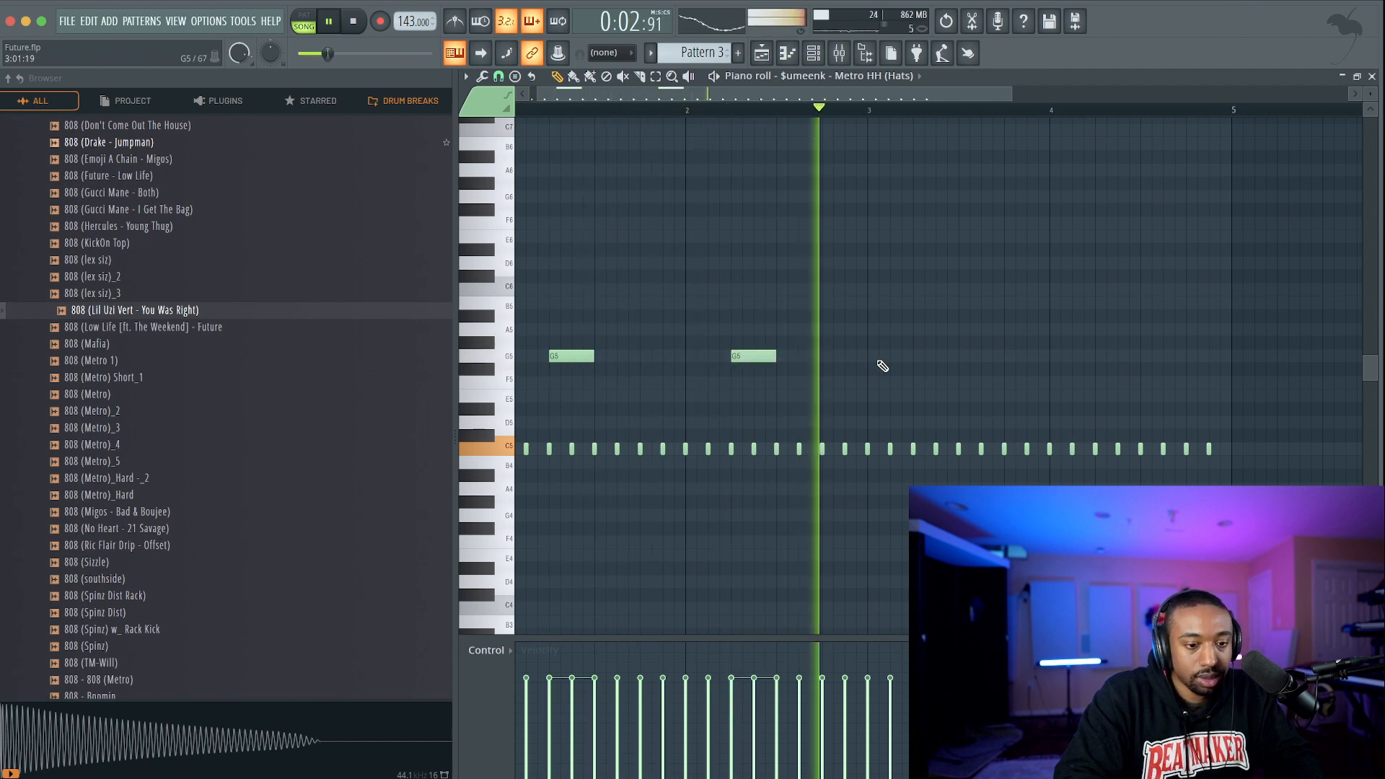
left_click(956, 356)
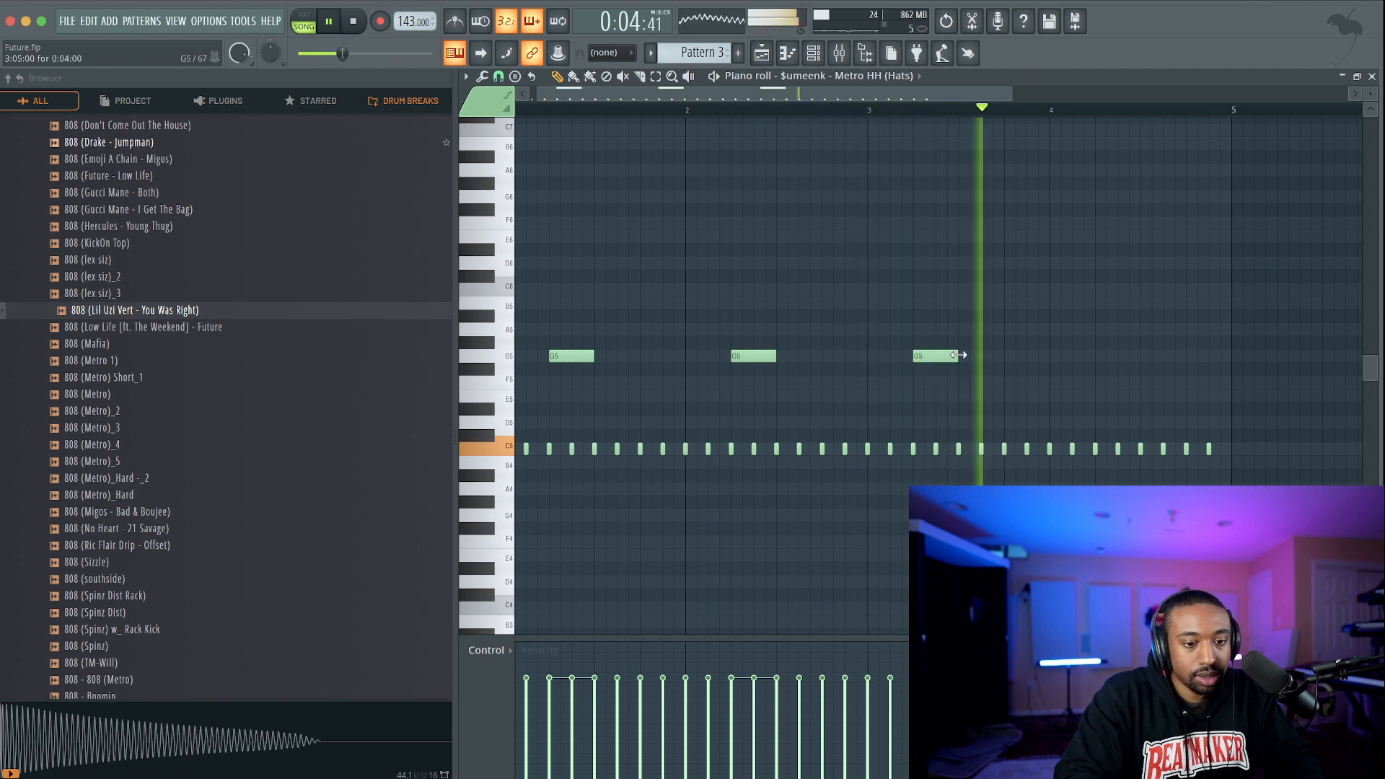
left_click(1008, 357)
left_click(1098, 356)
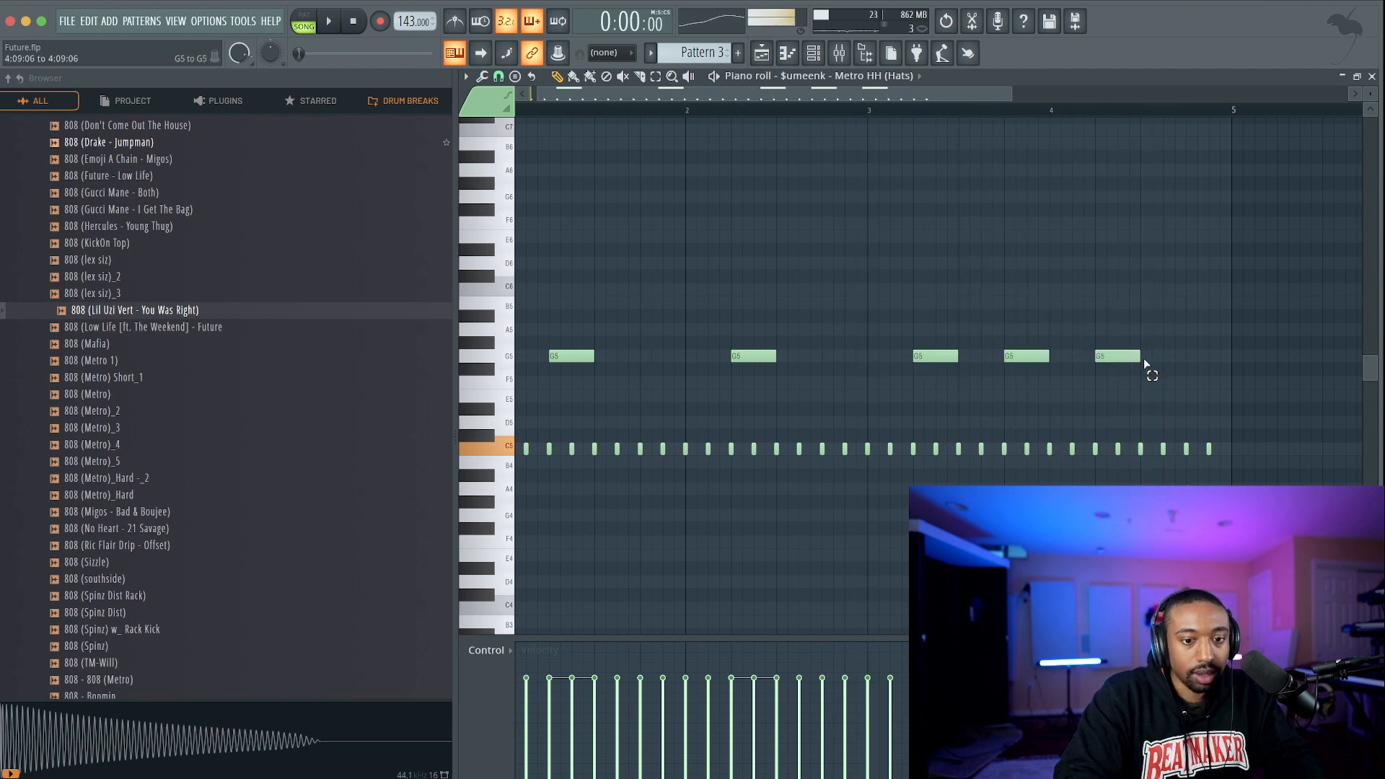
Chop all five G5 hat notes into rolls with the default chopper pattern and replay the song.
left_click_drag(1147, 365, 530, 359, "ctrl")
key("ctrl+u")
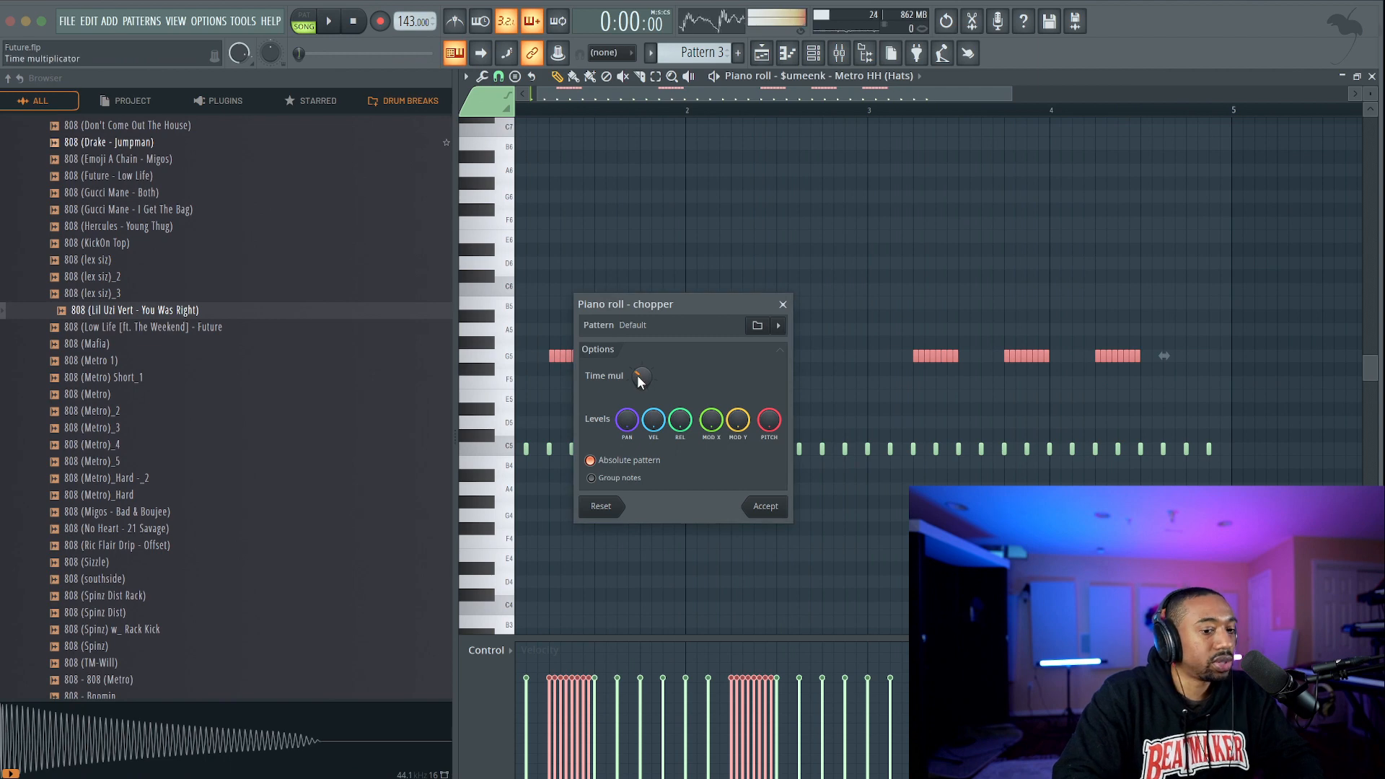
key("Return")
key("space")
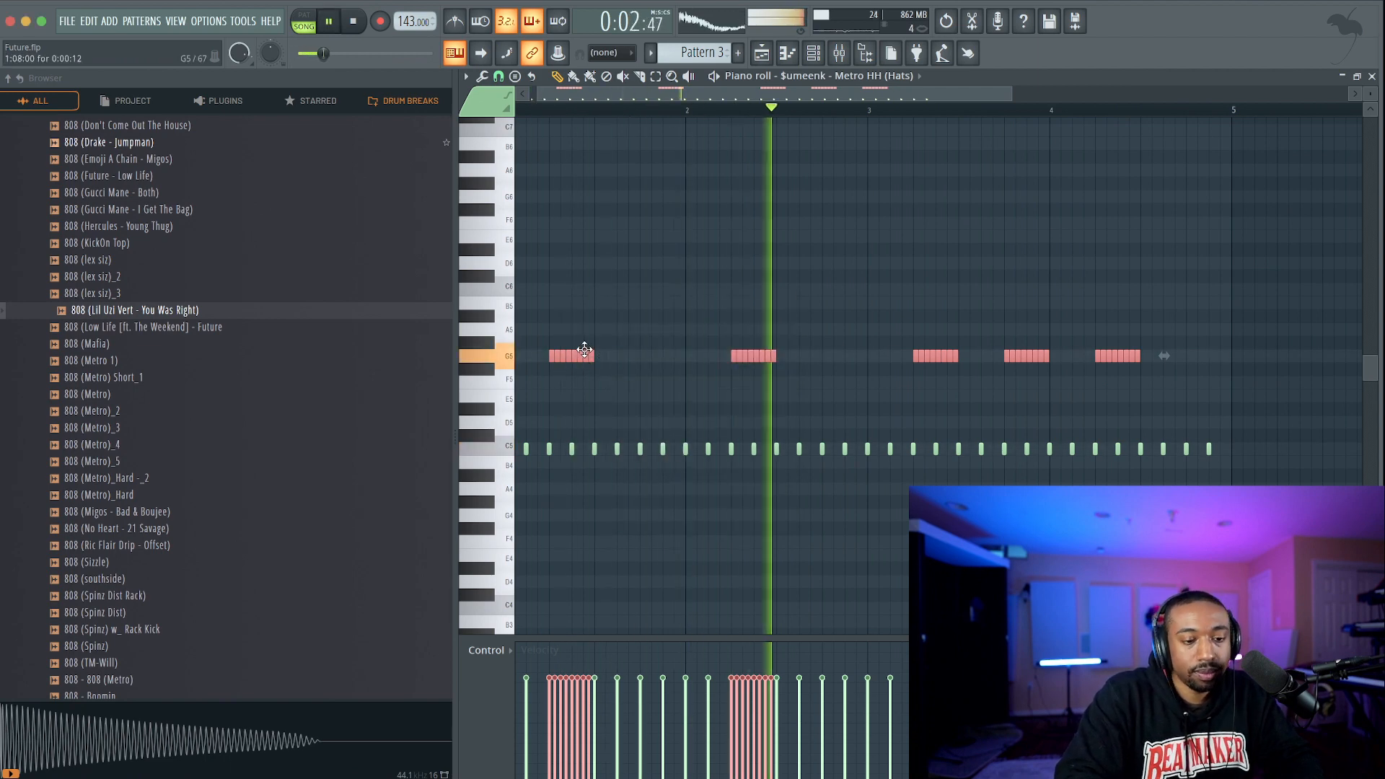
Transpose the hat roll at 2:05 down an octave to G4 and save the project.
left_click_drag(700, 366, 826, 362)
key("ctrl+Down")
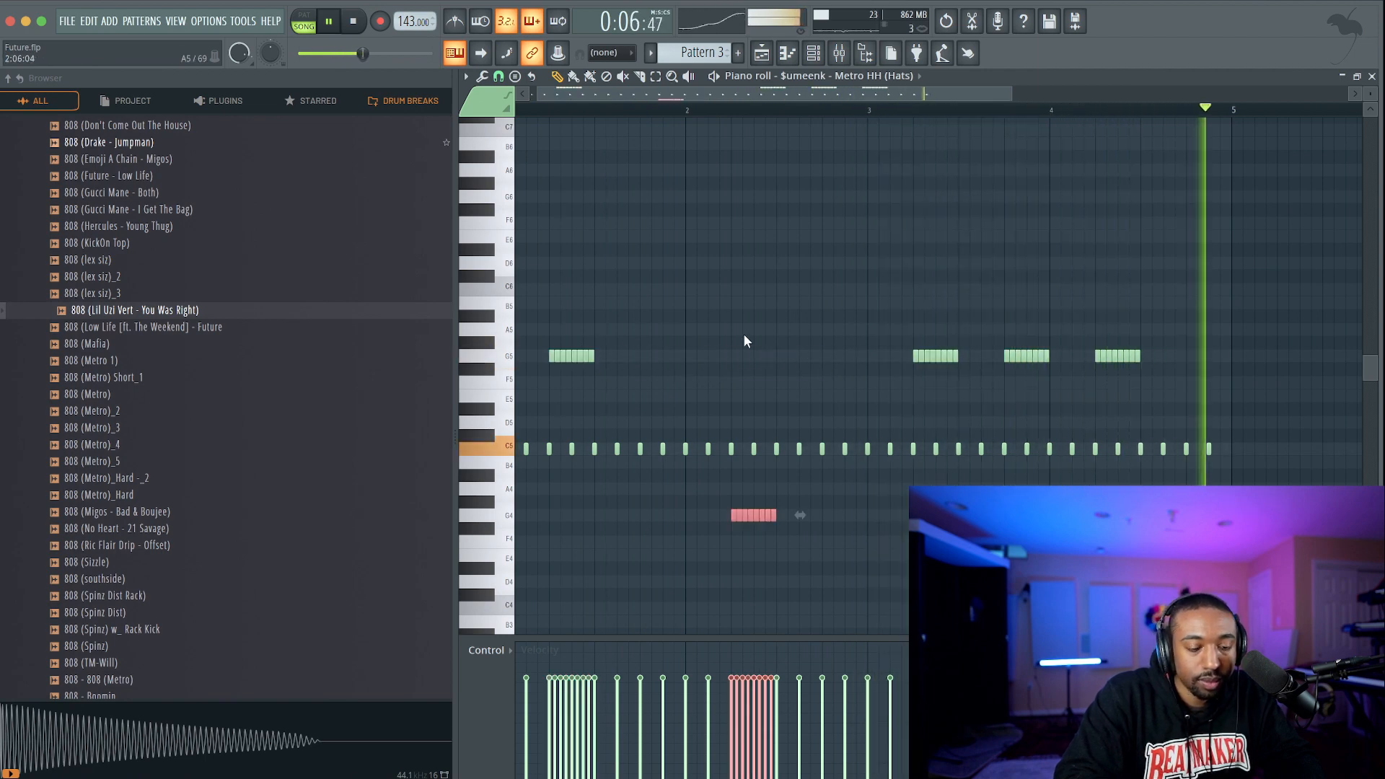
key("ctrl+s")
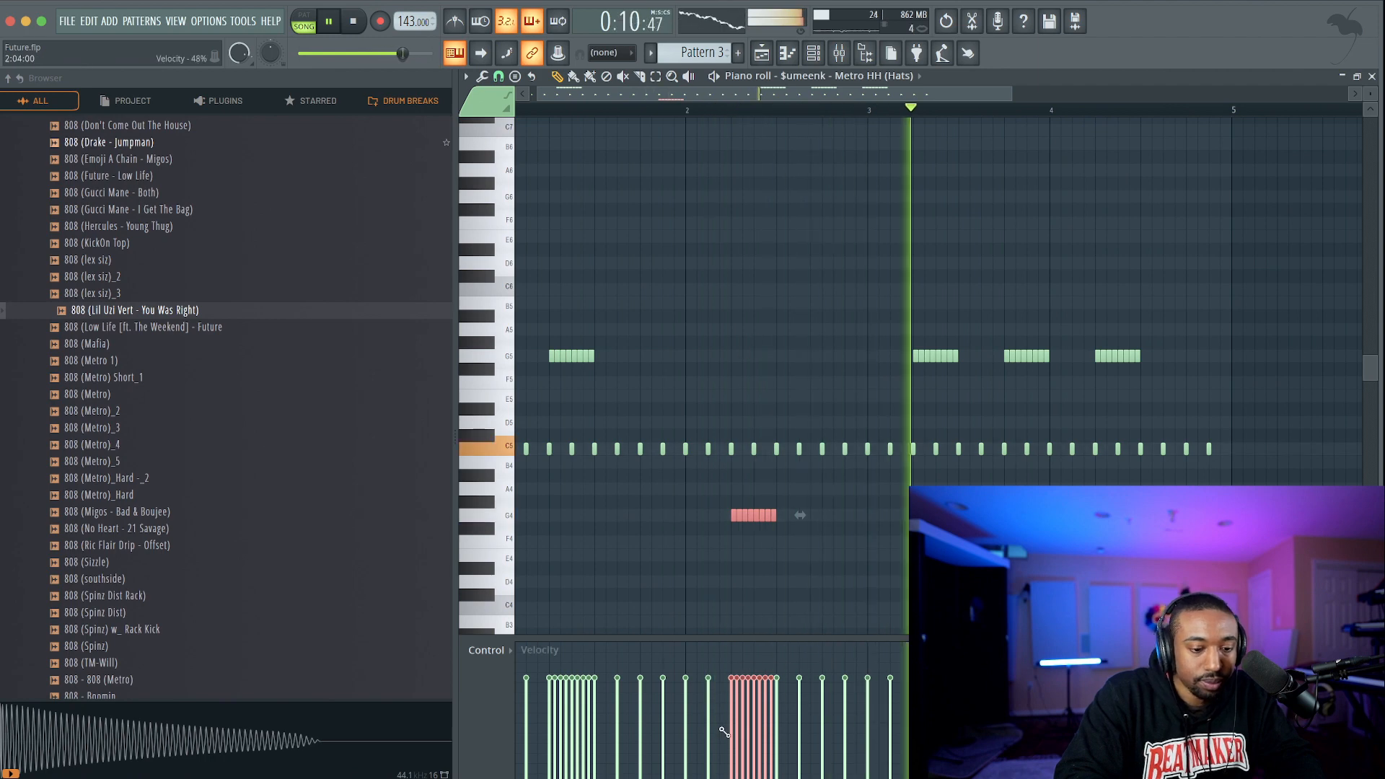
Lower the velocities of the G4 hat roll at 2:05 to about 50% and transpose the 3:13 roll down an octave.
left_click_drag(725, 732, 804, 732)
left_click_drag(1072, 377, 984, 339)
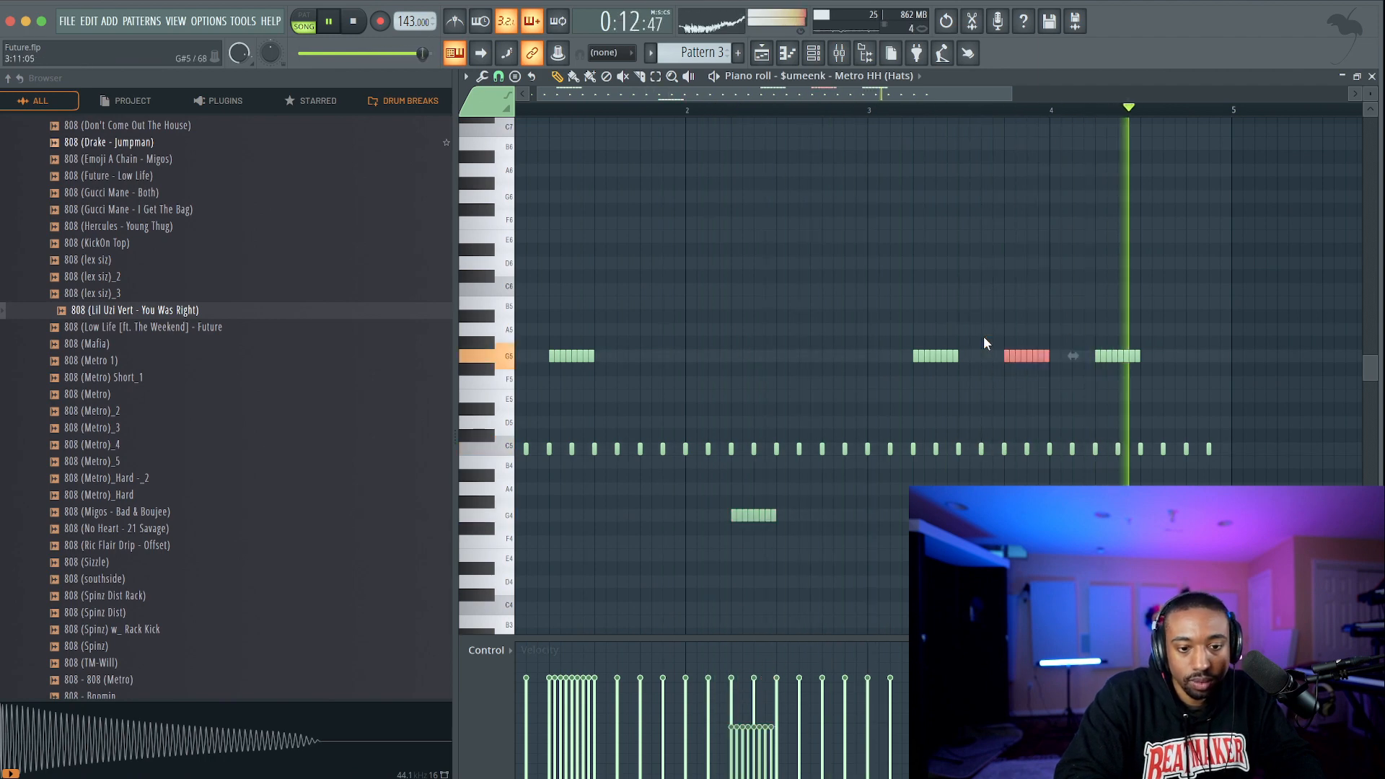
key("Delete")
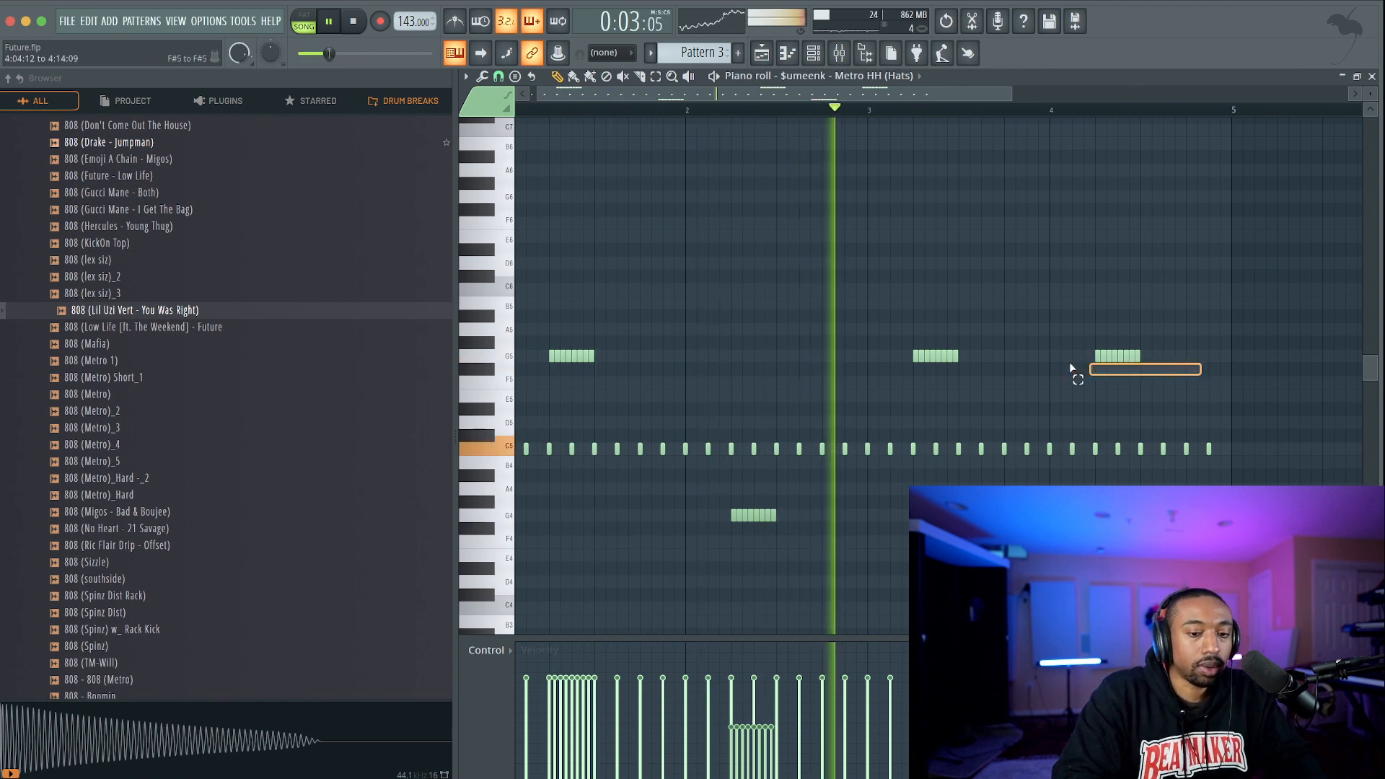
Lower the velocities of the G5 hat rolls at 1:05 and 3:05 to about 60% and deselect them.
left_click_drag(1071, 369, 1154, 349)
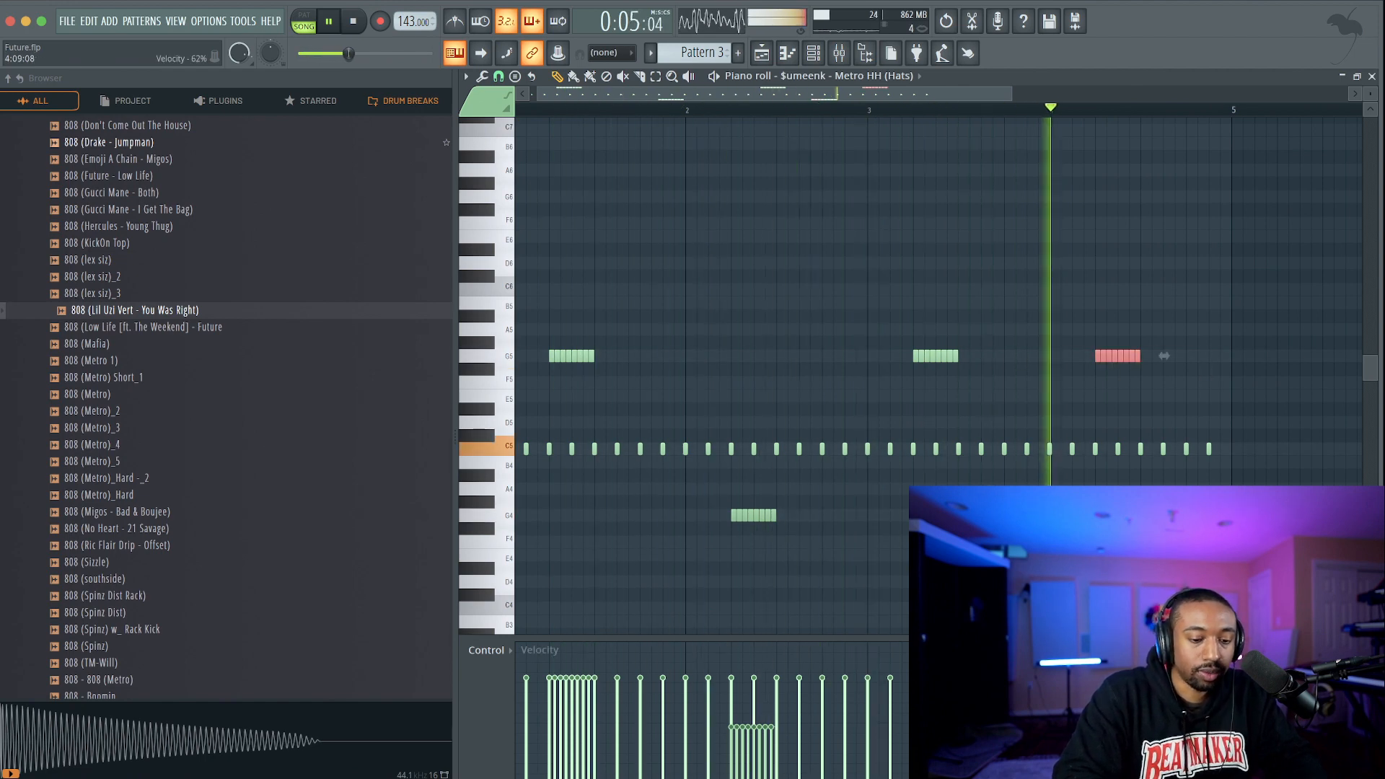
left_click(1009, 368, "ctrl")
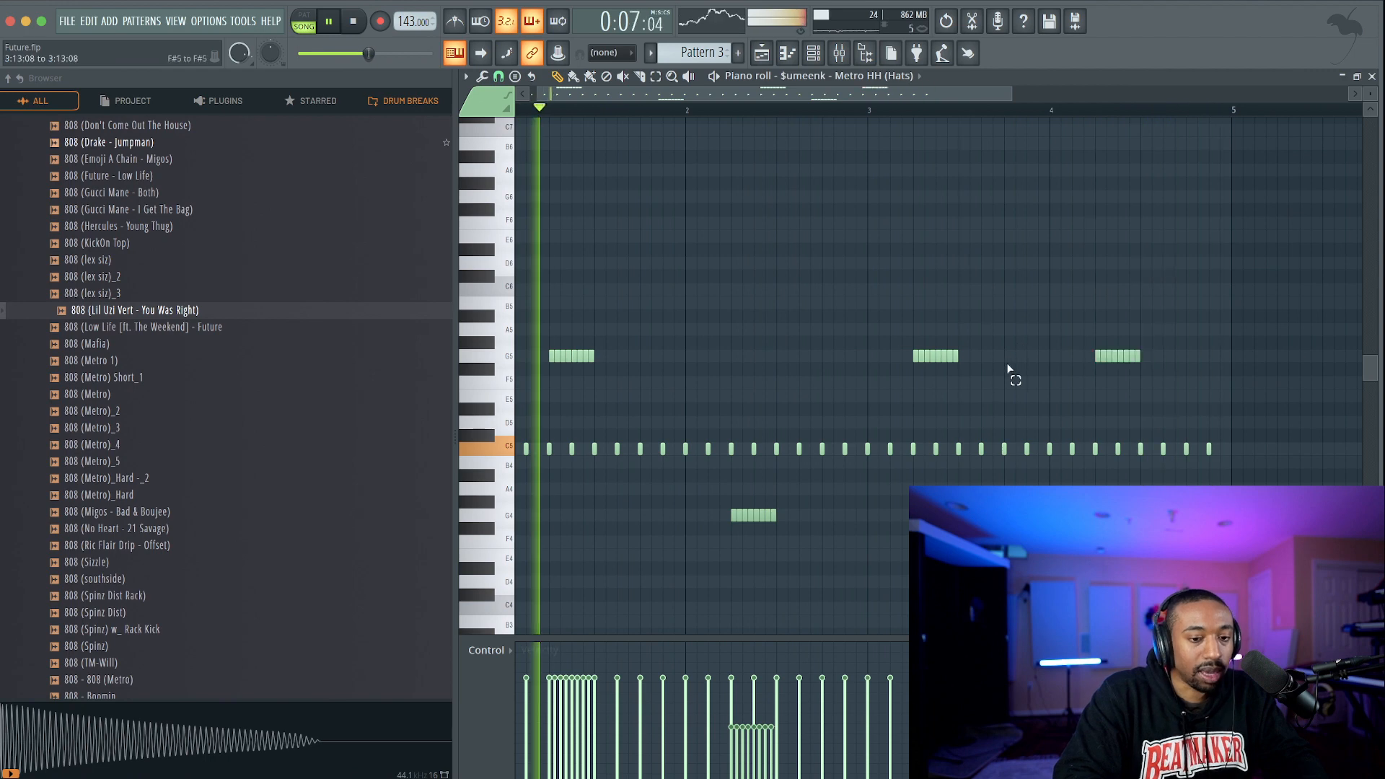
left_click_drag(1009, 368, 566, 351)
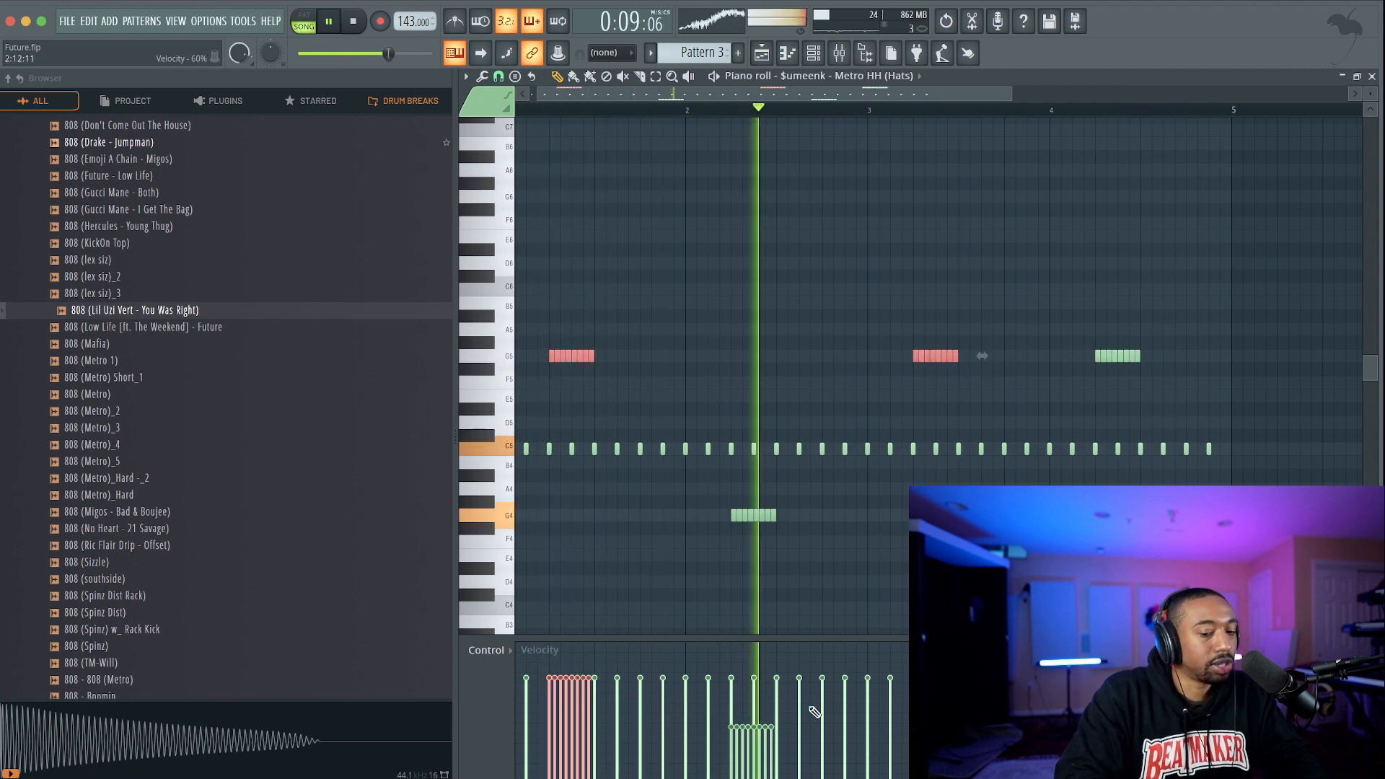
left_click_drag(811, 707, 543, 707)
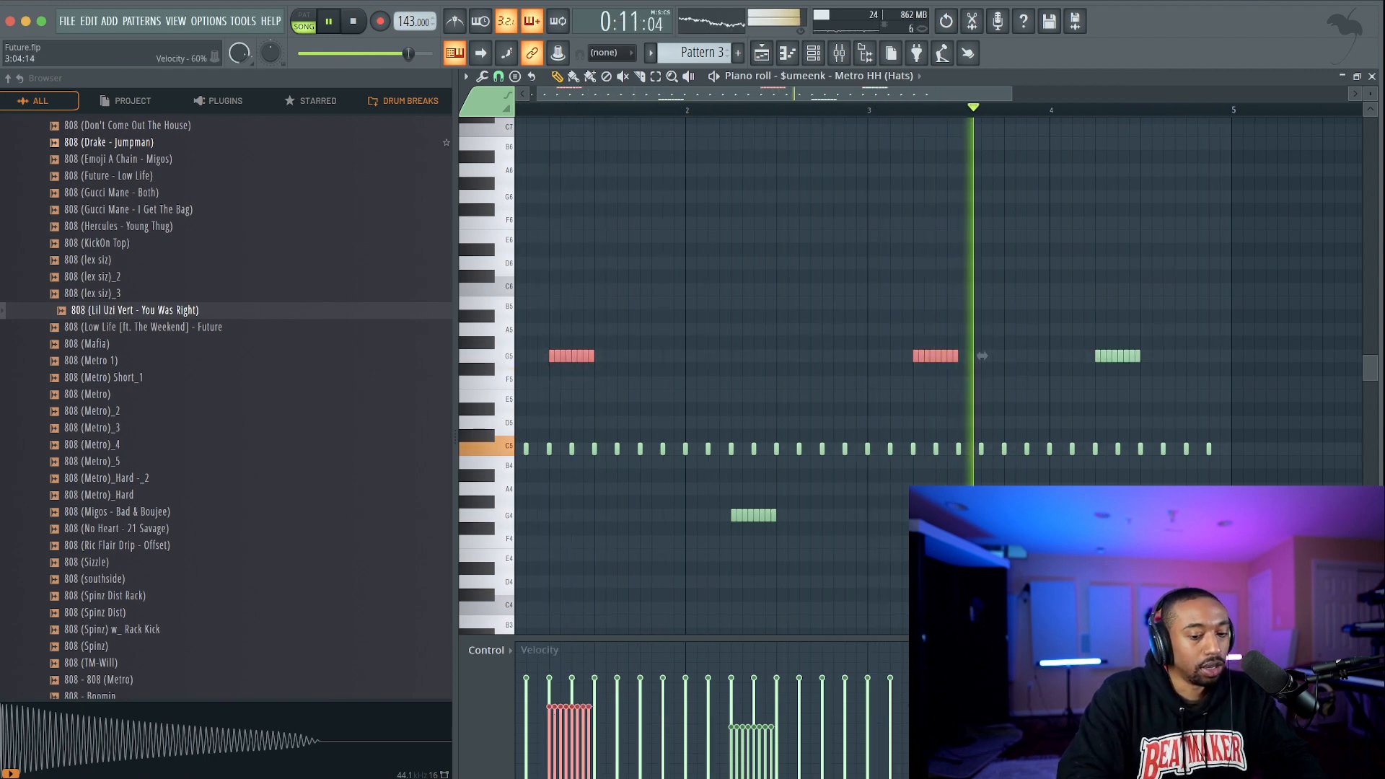
left_click(1215, 430, "ctrl")
Return to the channel rack and check the time shift setting of the $umeenk - Metro HH (Hats) channel.
left_click(1372, 77)
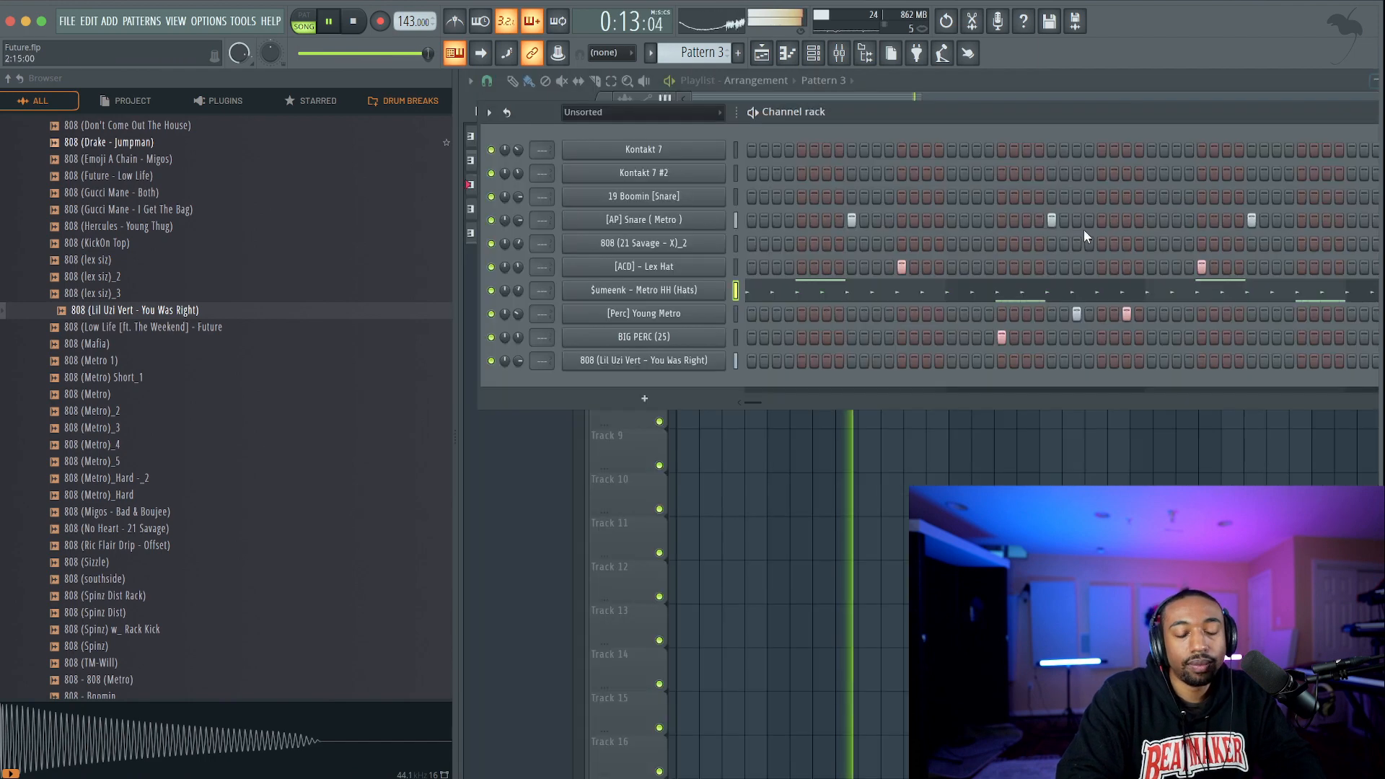
key("F6")
key("F6")
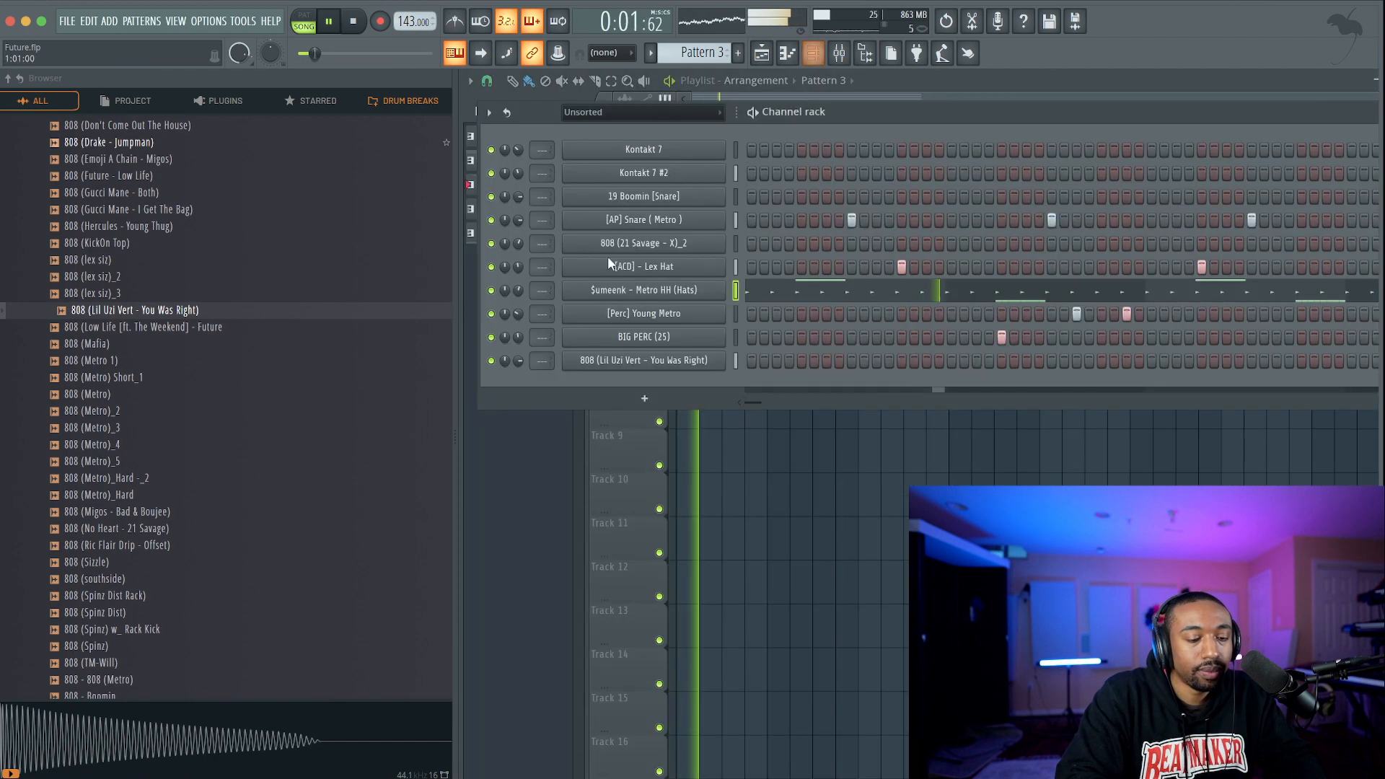
left_click(612, 291)
left_click(693, 355)
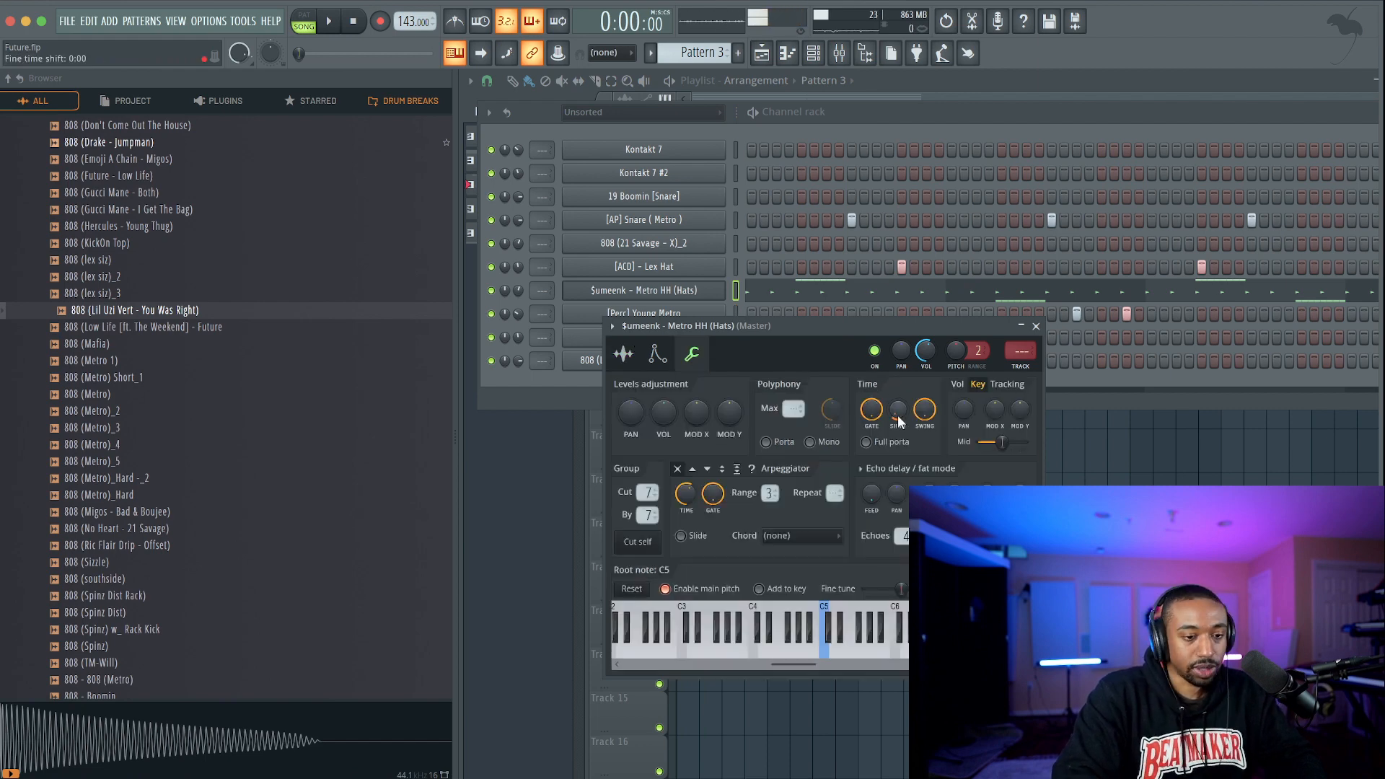
left_click(1036, 326)
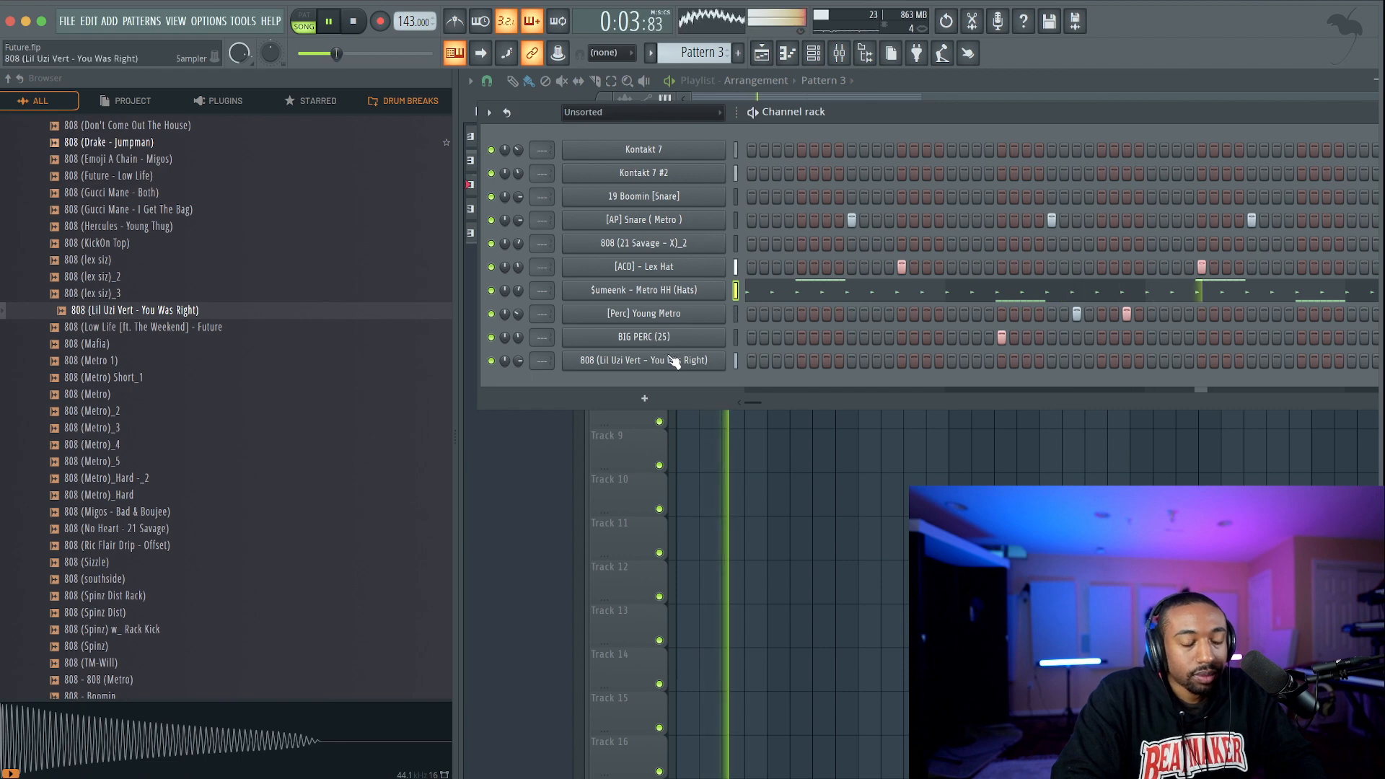
Leave the 808s folder and open the Kicks folder of the drum kit in the sample browser.
scroll(238, 289, "up", 6)
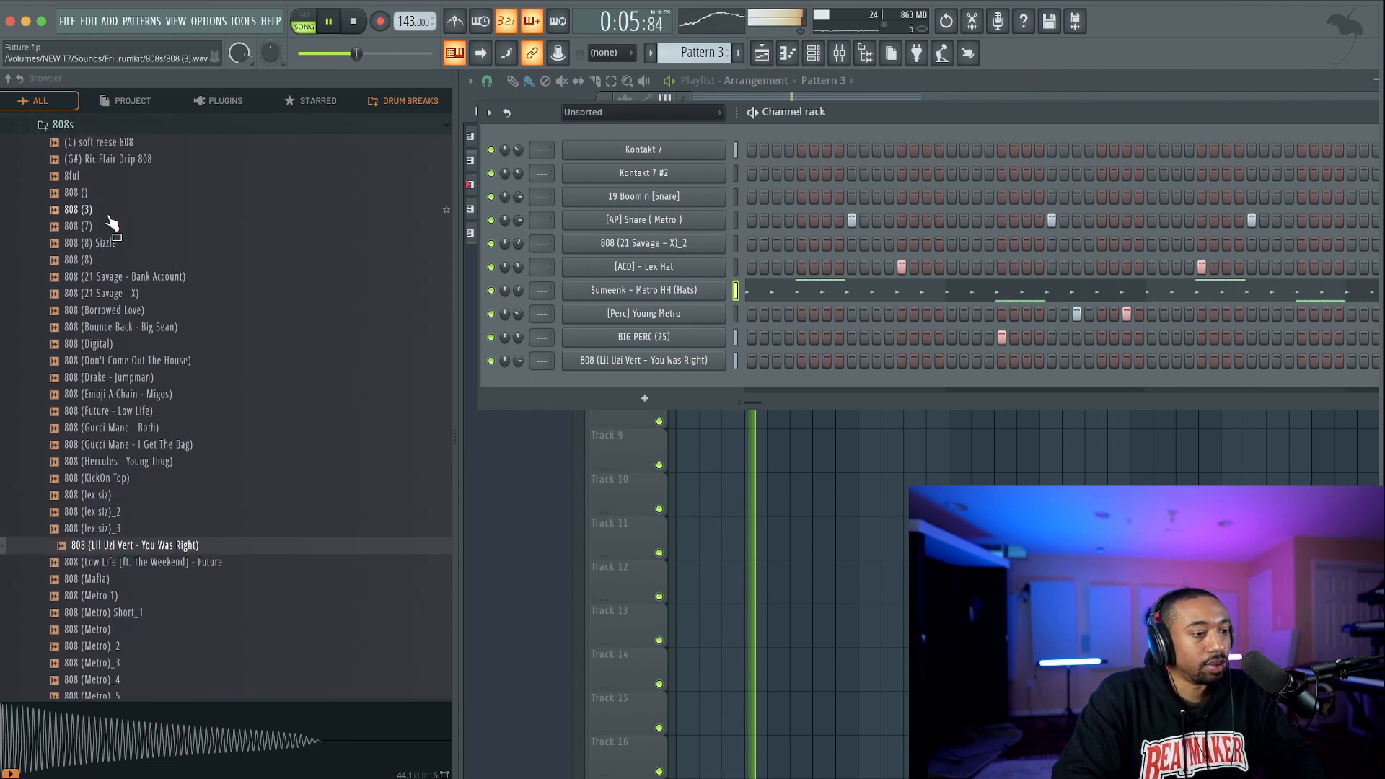
left_click(118, 267)
left_click(118, 371)
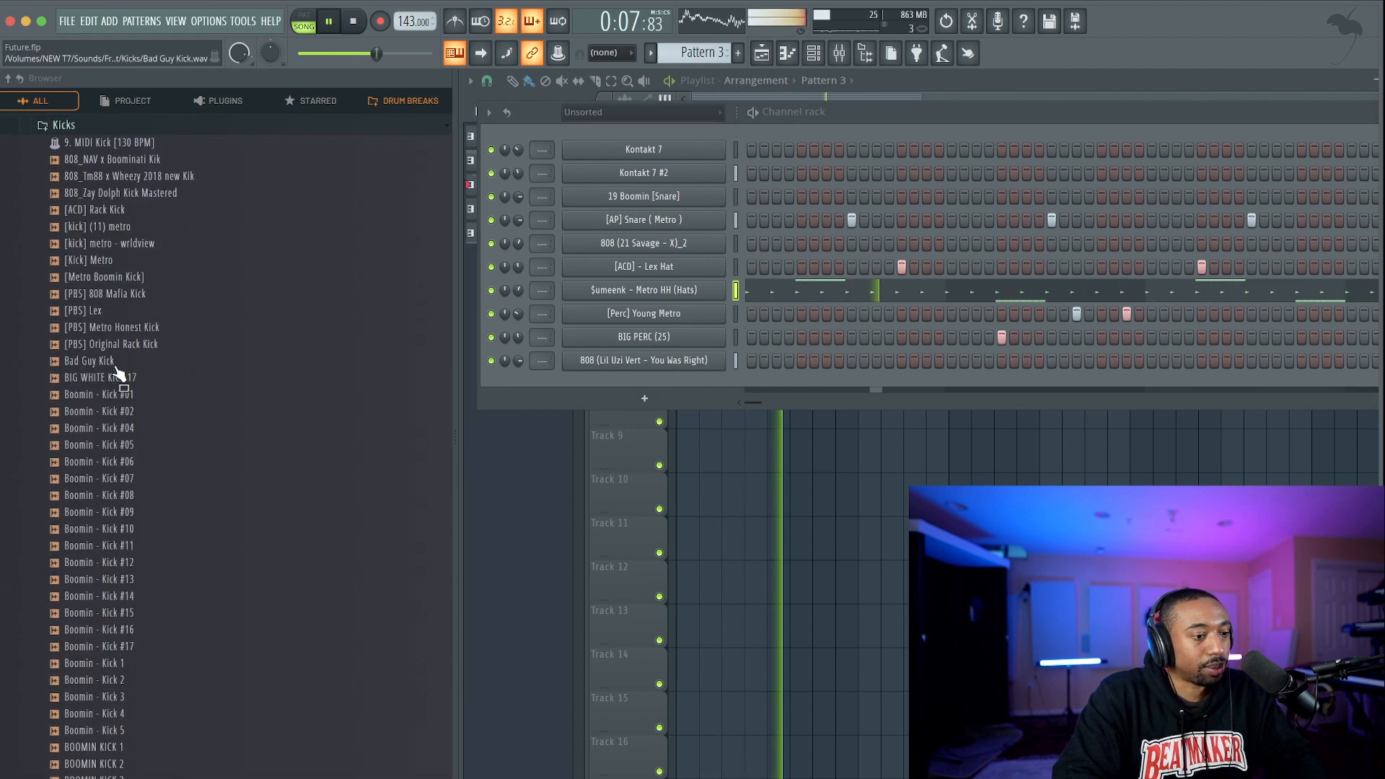
Audition the kick samples from [kick] (11) metro to [PBS] Metro Honest Kick over the playing beat, ending on [PBS] Lex.
left_click(144, 261)
left_click(144, 244)
left_click(144, 226)
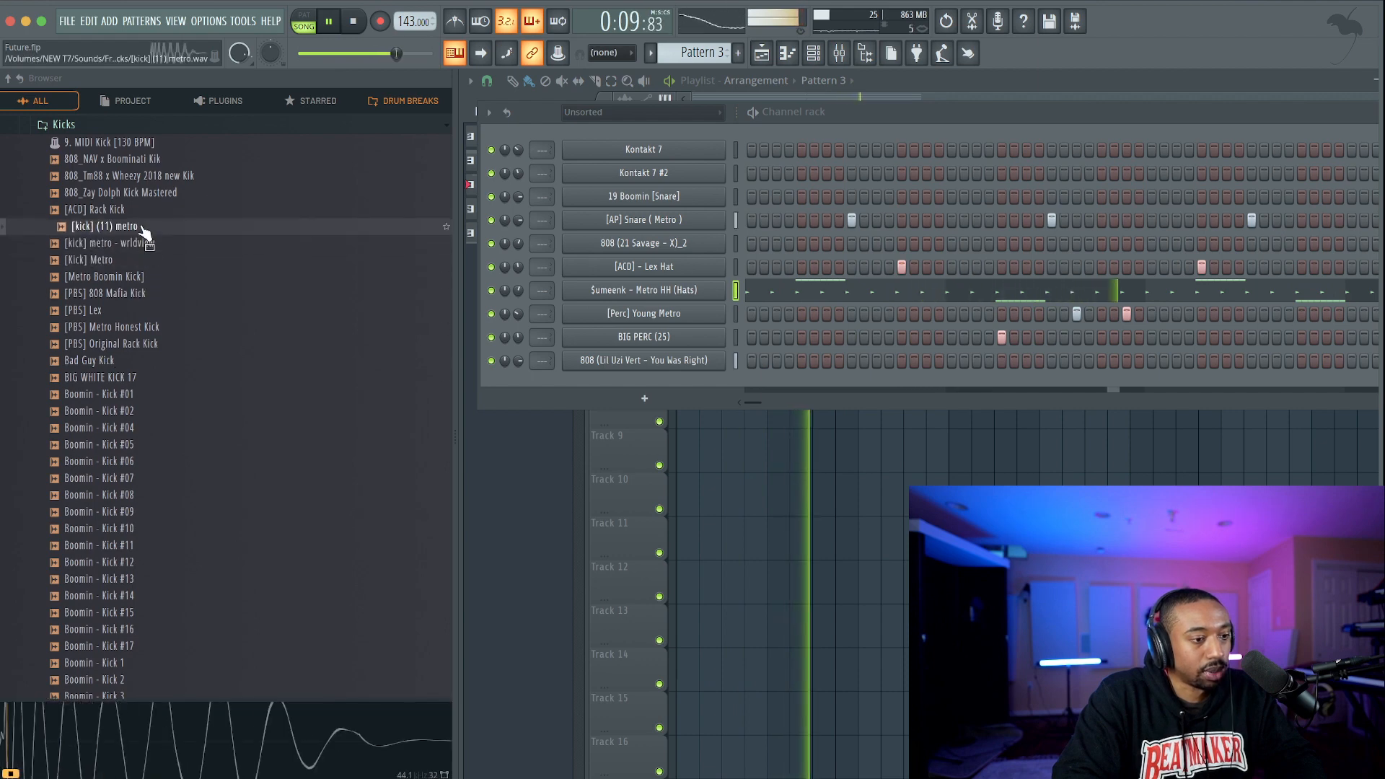
left_click(144, 276)
left_click(144, 293)
left_click(144, 310)
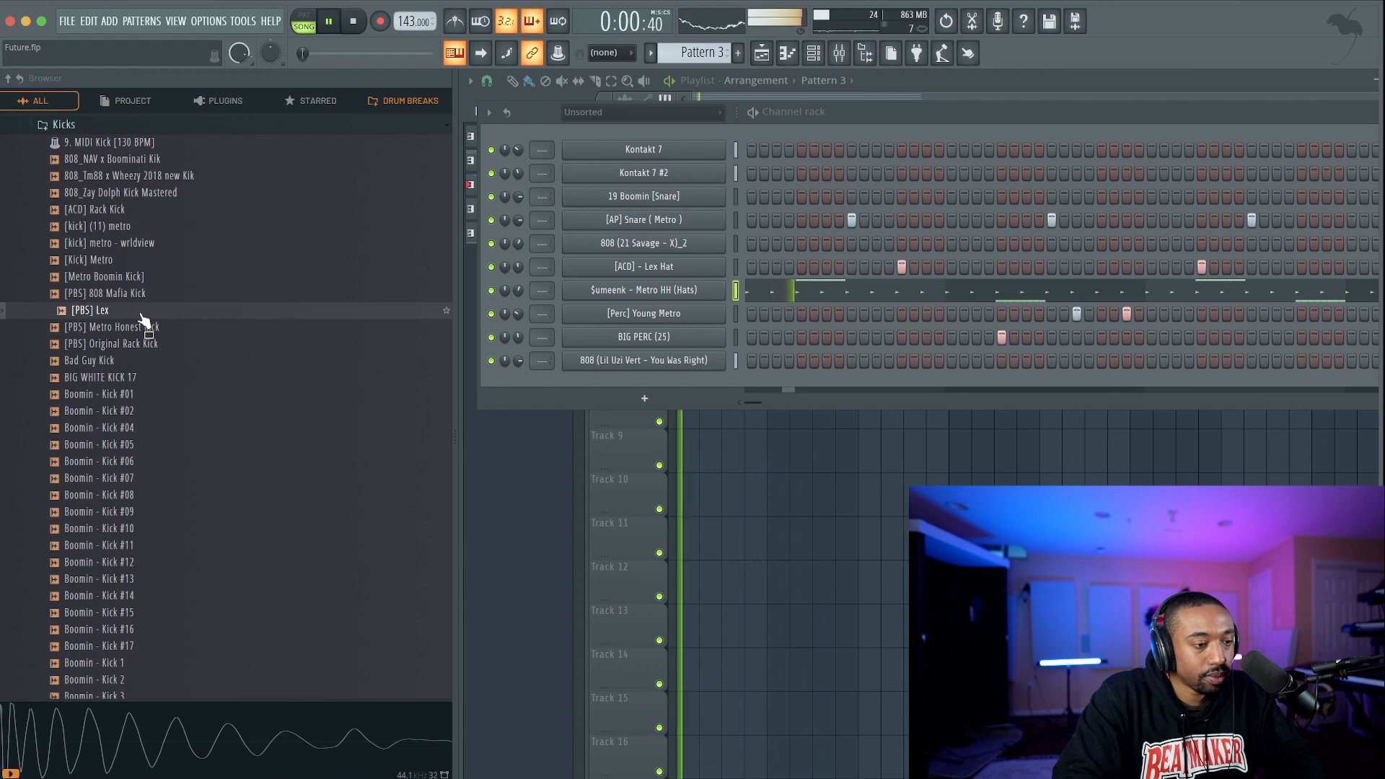
left_click(144, 326)
left_click(140, 315)
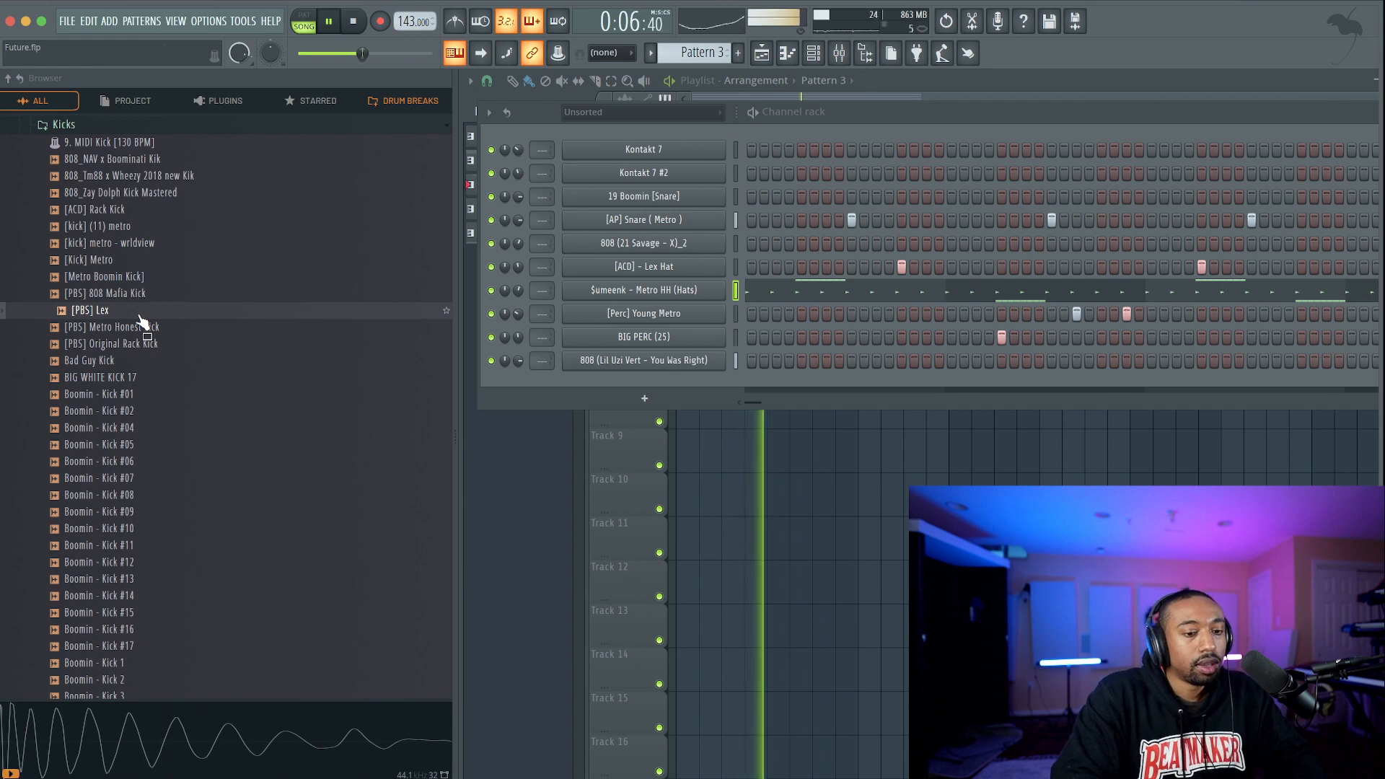
Close the Kicks and Percs folders of the Metro Boomin drum kit in the sample browser.
left_click(90, 125)
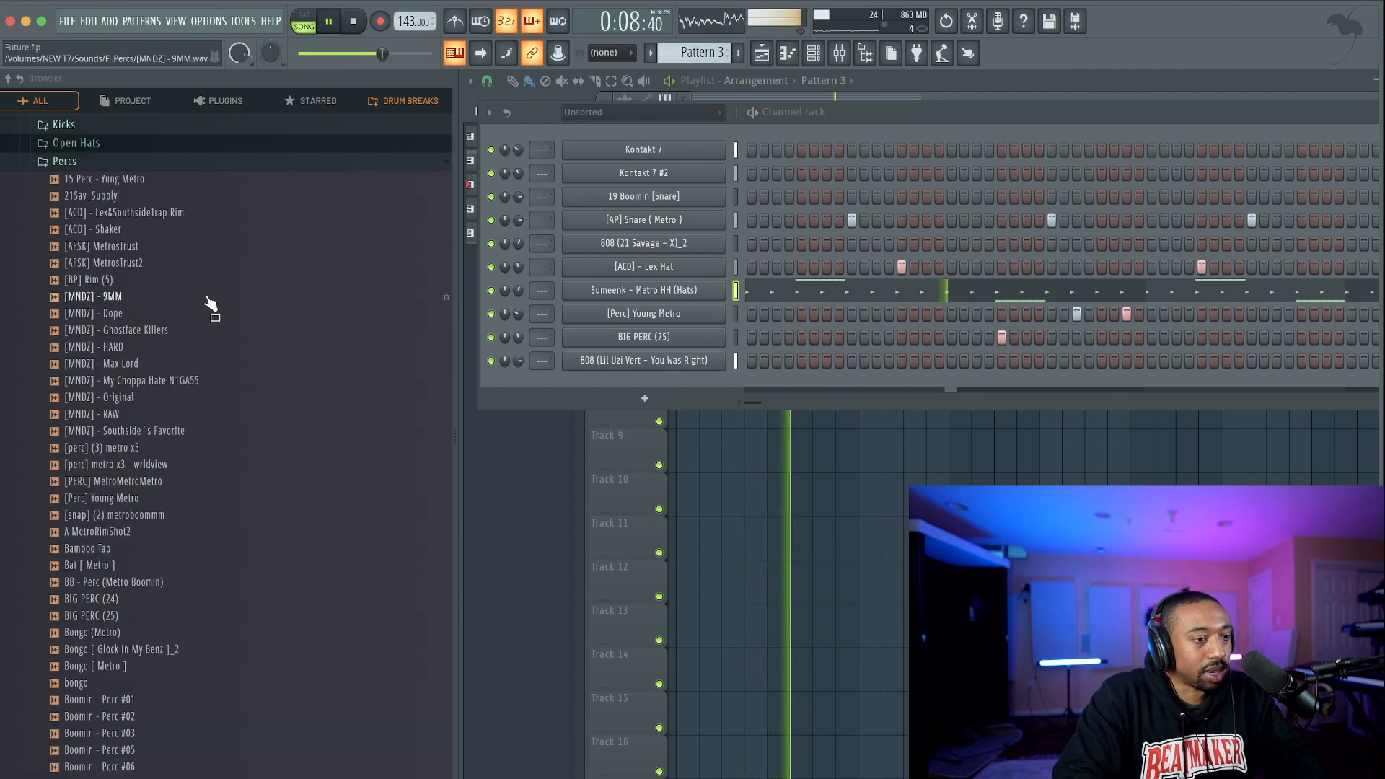
scroll(173, 318, "up", 3)
left_click(144, 328)
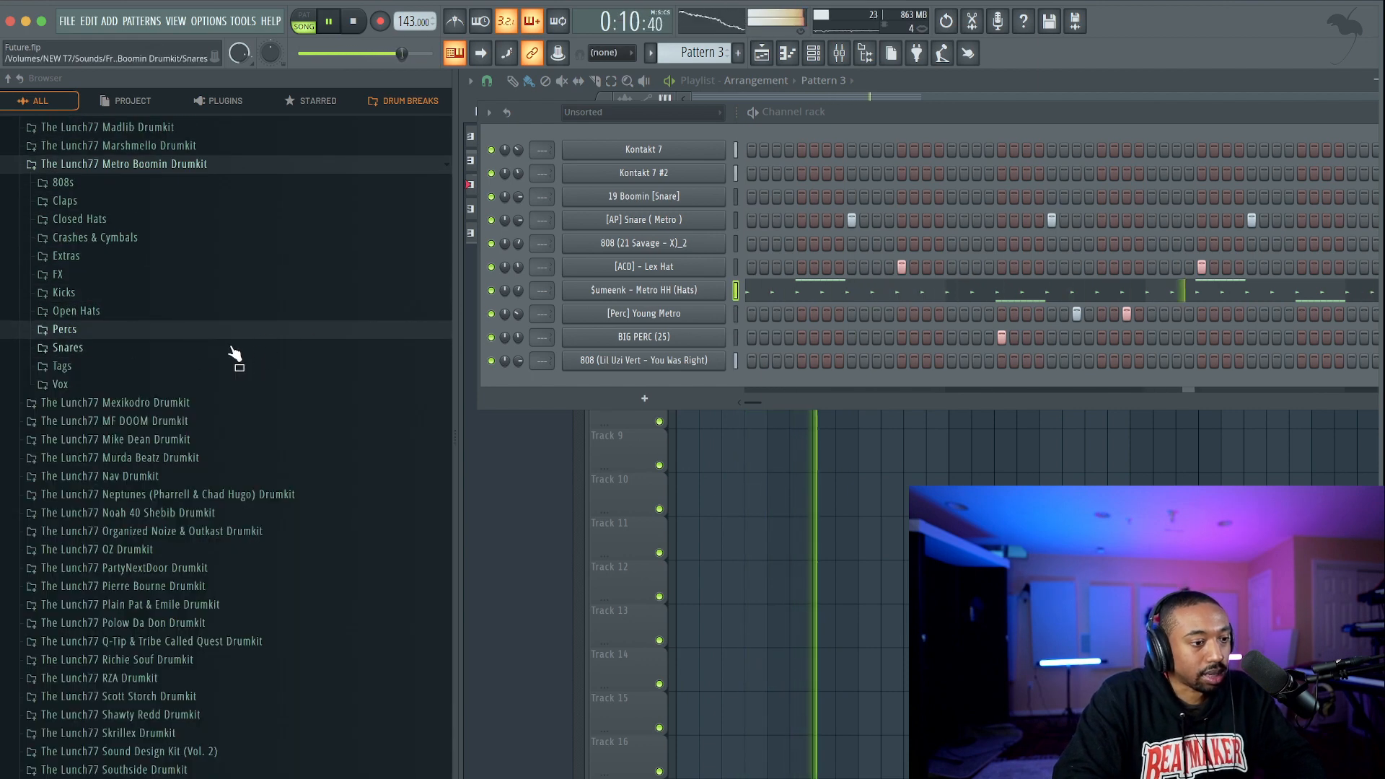
Recheck the time shift of the $umeenk - Metro HH (Hats) channel against the playing beat, viewing the playlist in between.
left_click(635, 290)
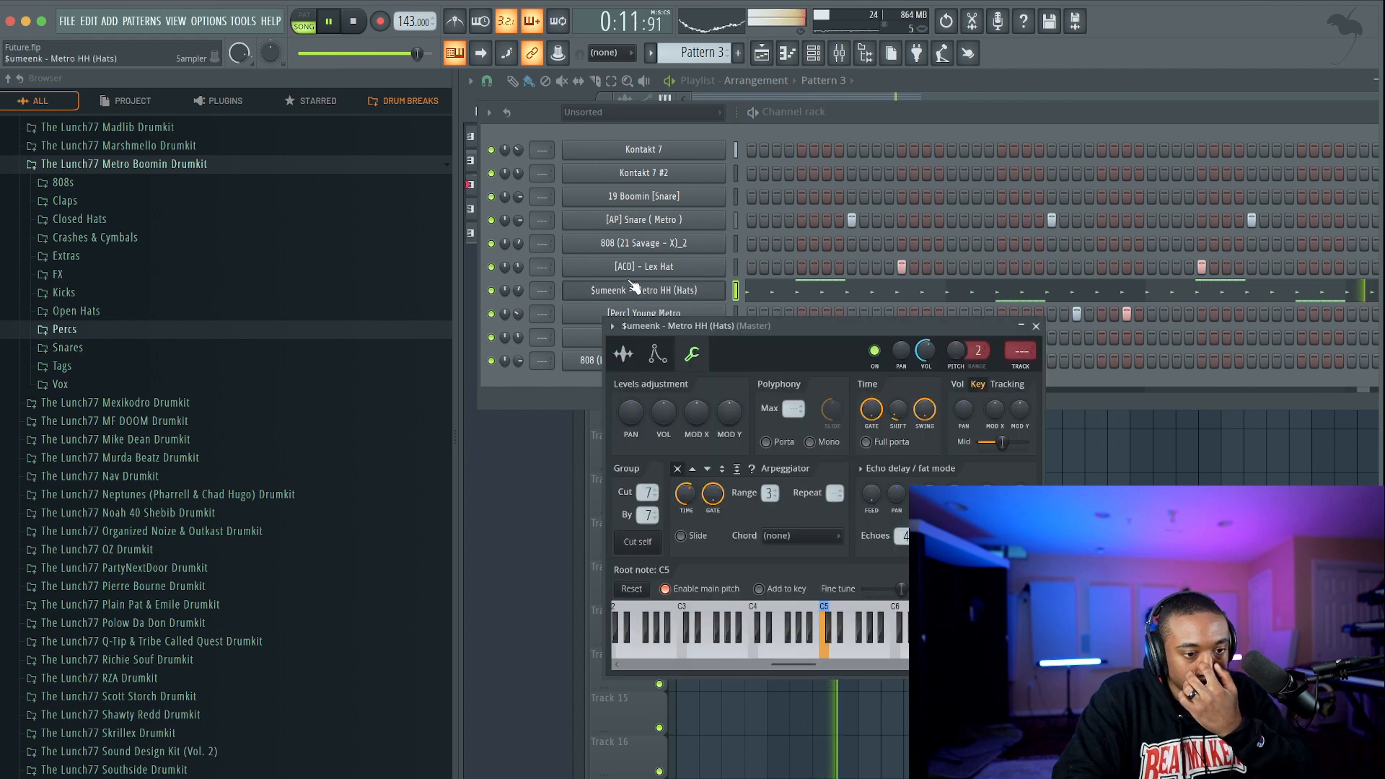
left_click(1036, 327)
right_click(896, 542)
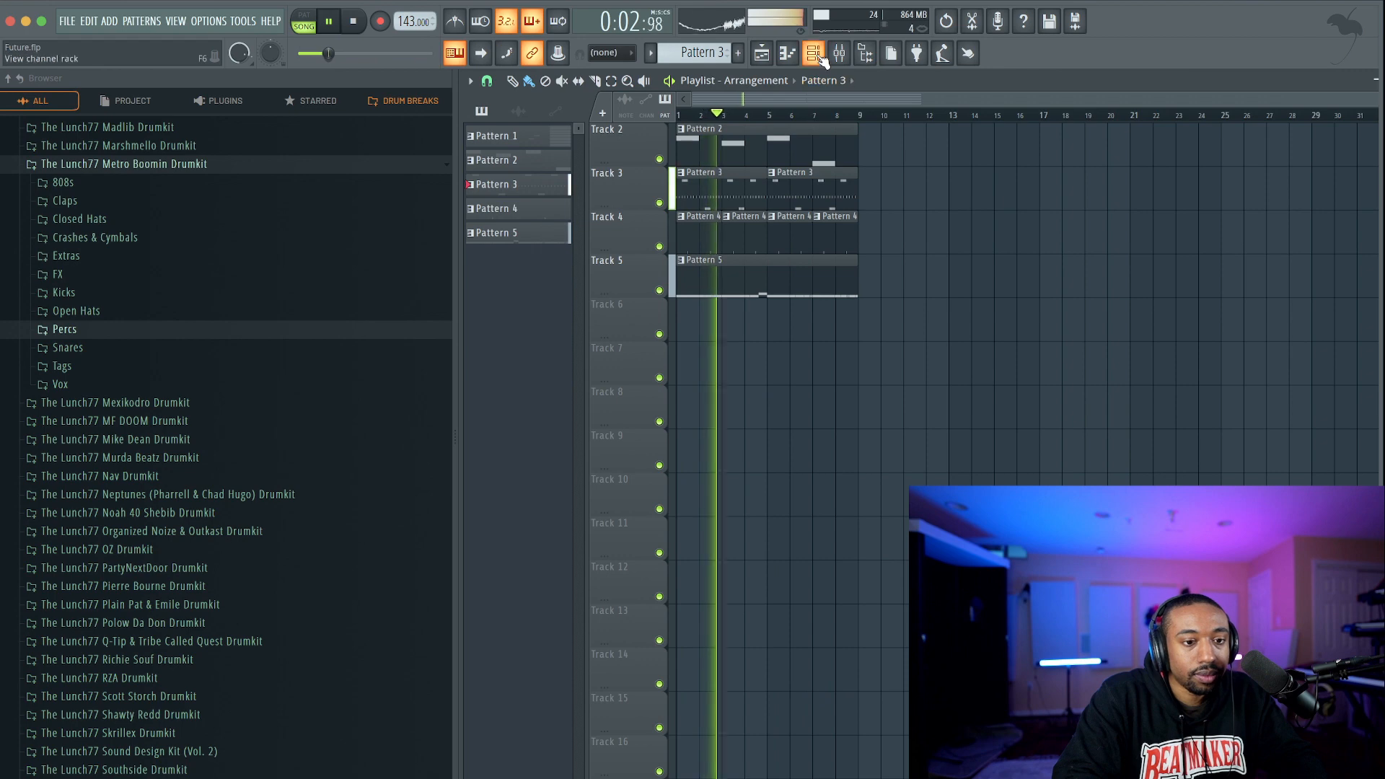
left_click(819, 57)
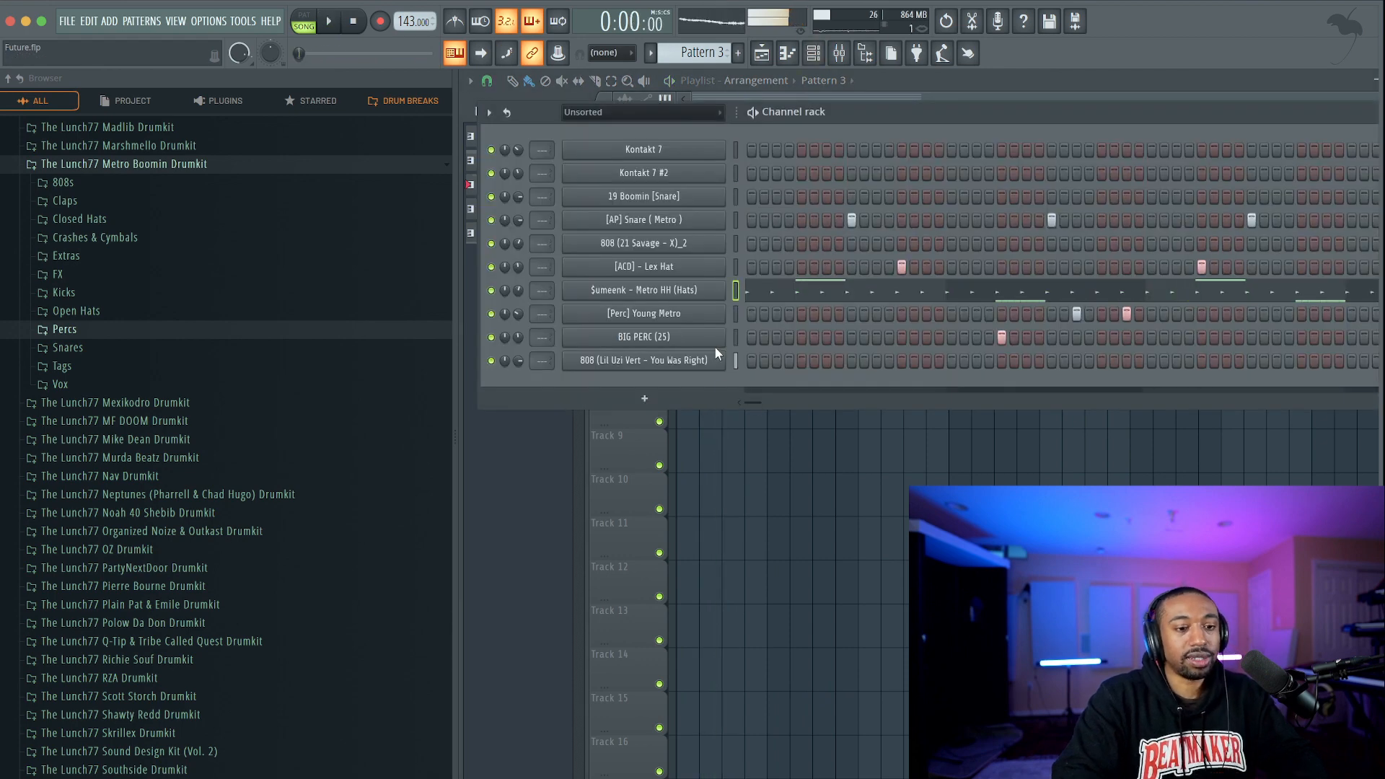
left_click(689, 292)
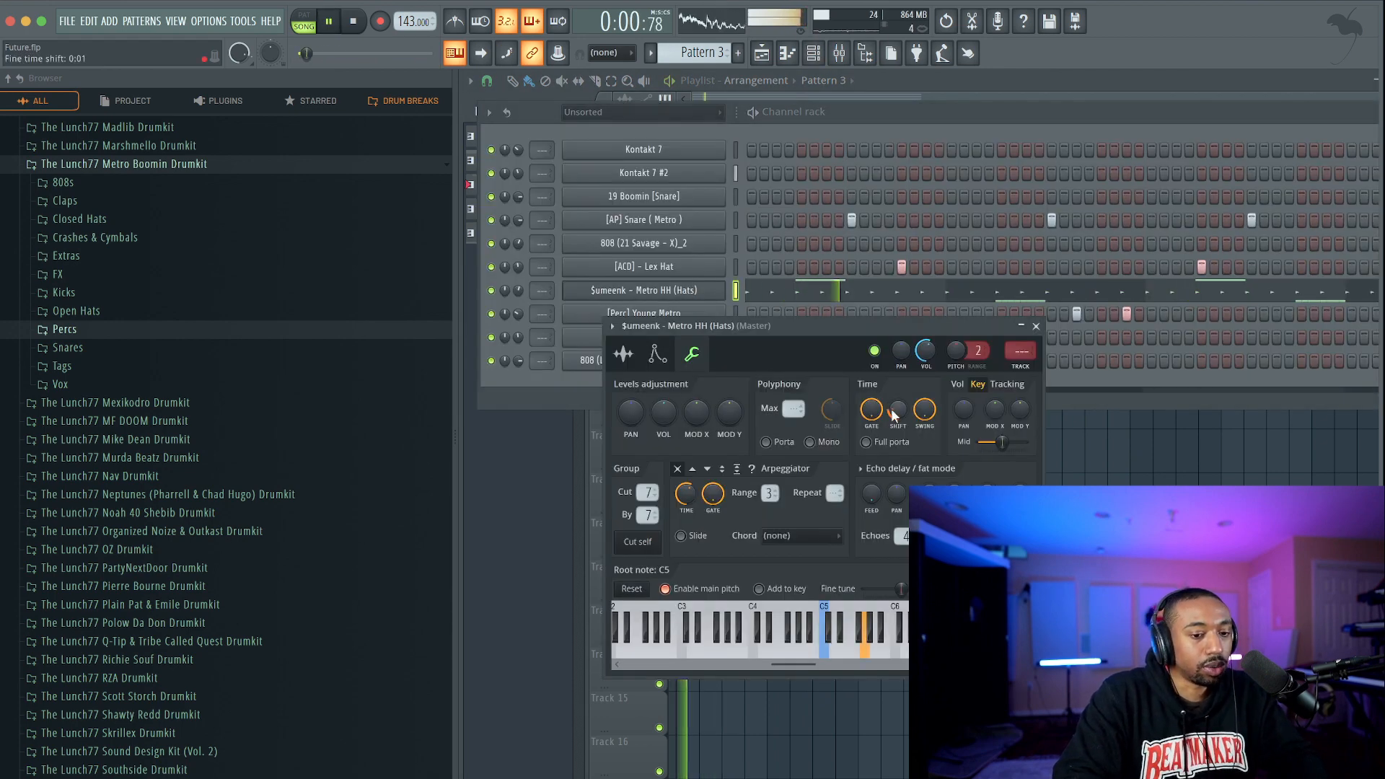
left_click(1036, 327)
right_click(758, 485)
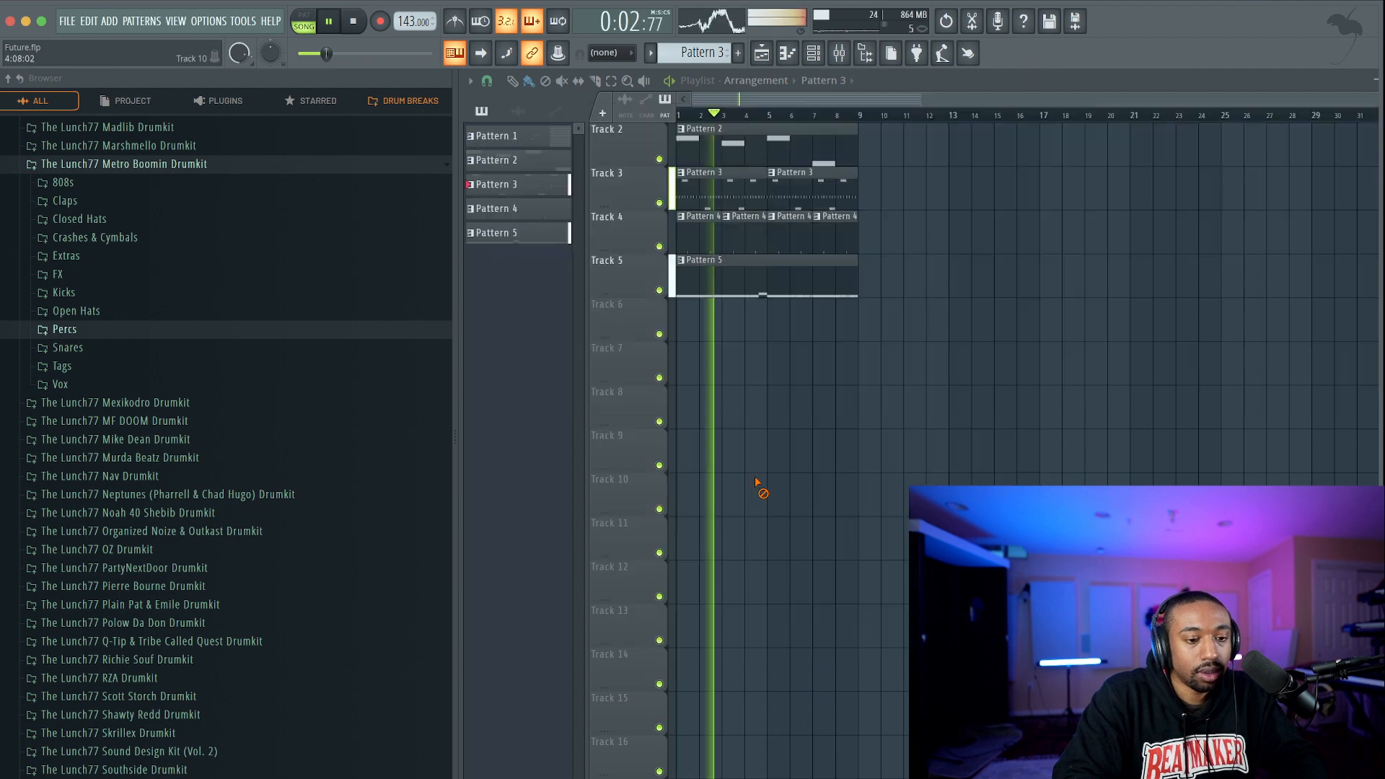
left_click(815, 55)
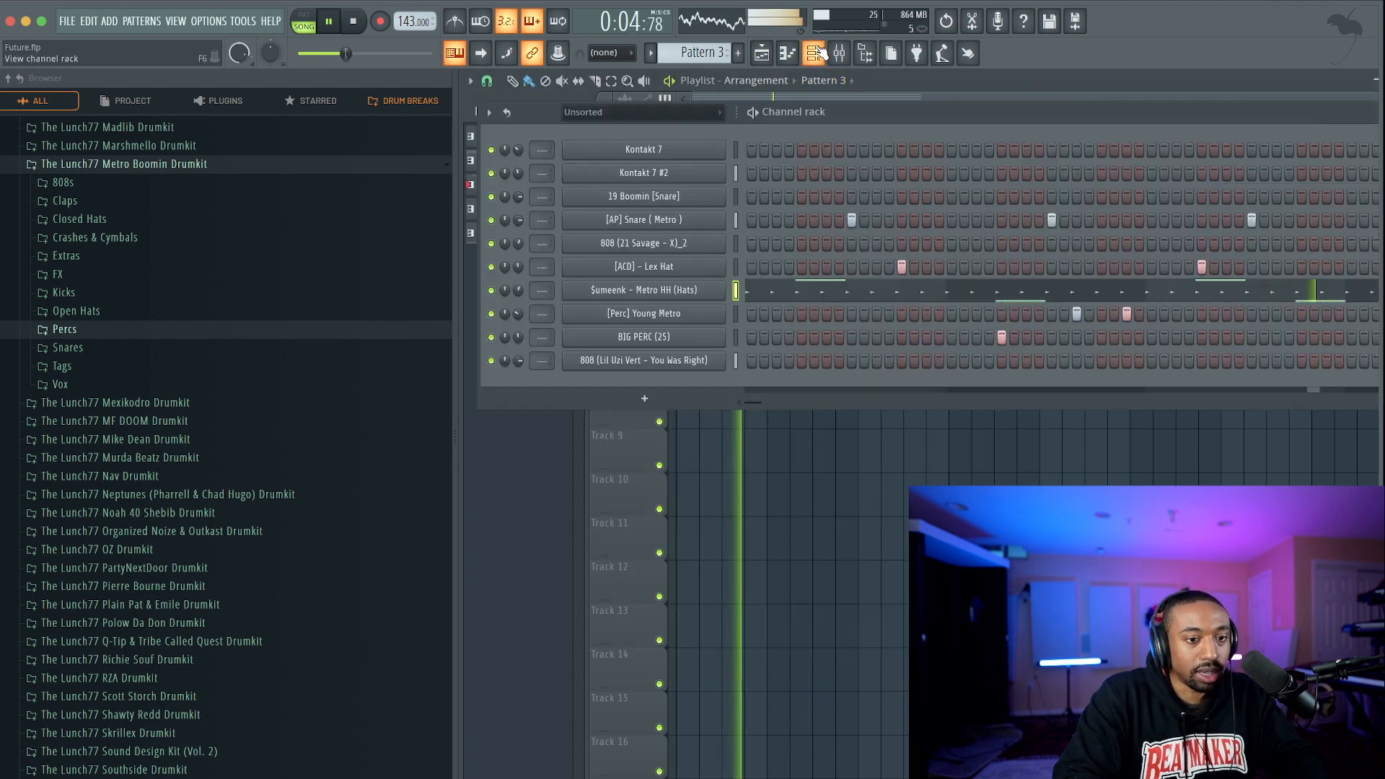
Check the miscellaneous settings of the 808 (Lil Uzi Vert - You Was Right) channel and save the project.
left_click(661, 360)
left_click(594, 182)
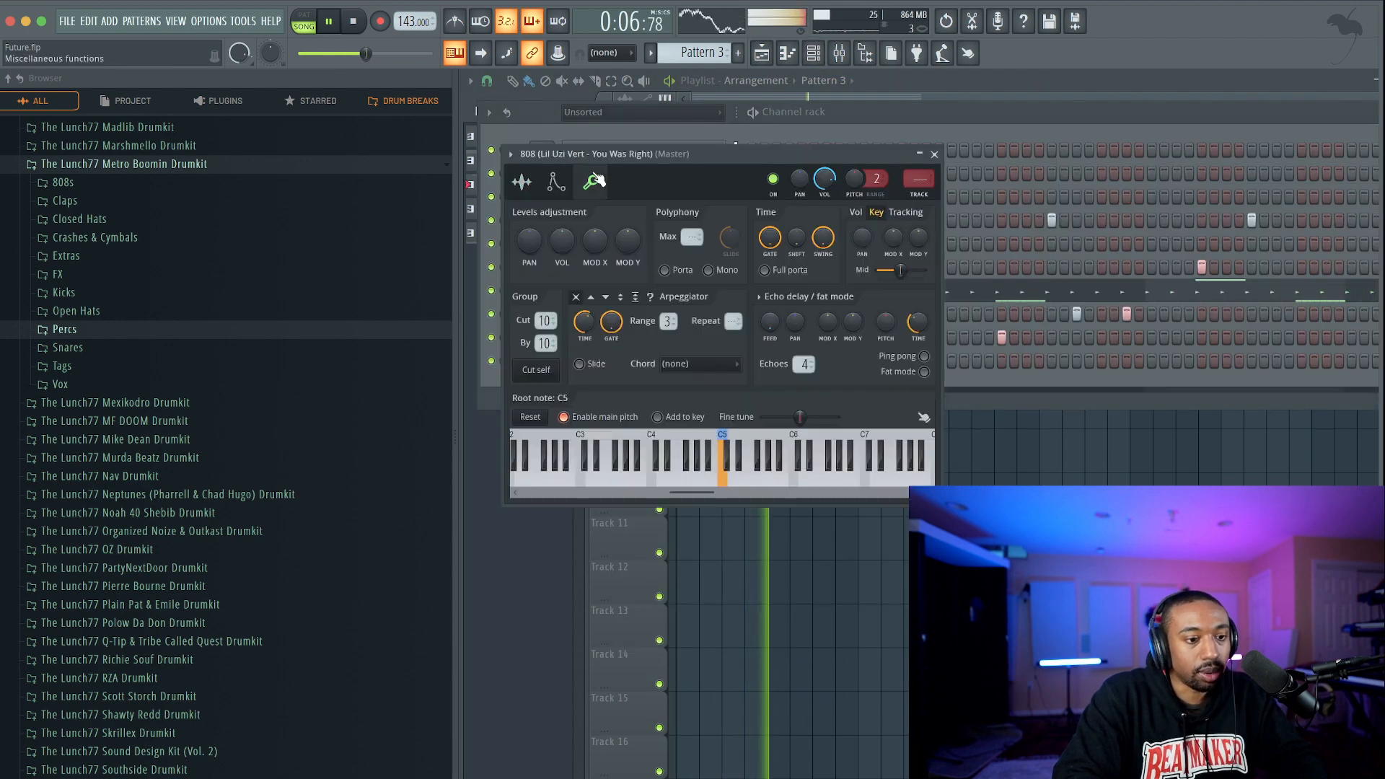
left_click(935, 154)
key("ctrl+s")
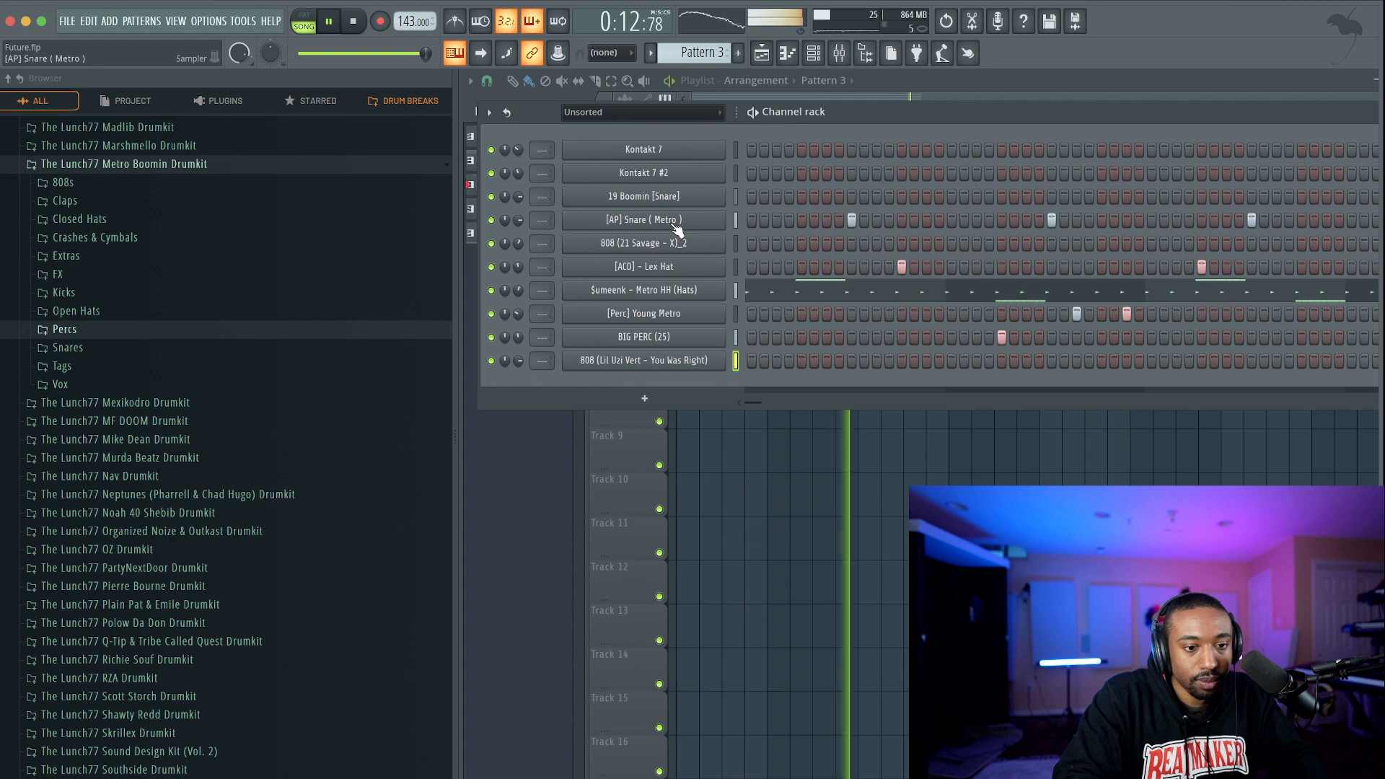
Duplicate all pattern clips on Tracks 2 to 5 of the playlist so the arrangement repeats from bar 9.
right_click(727, 499)
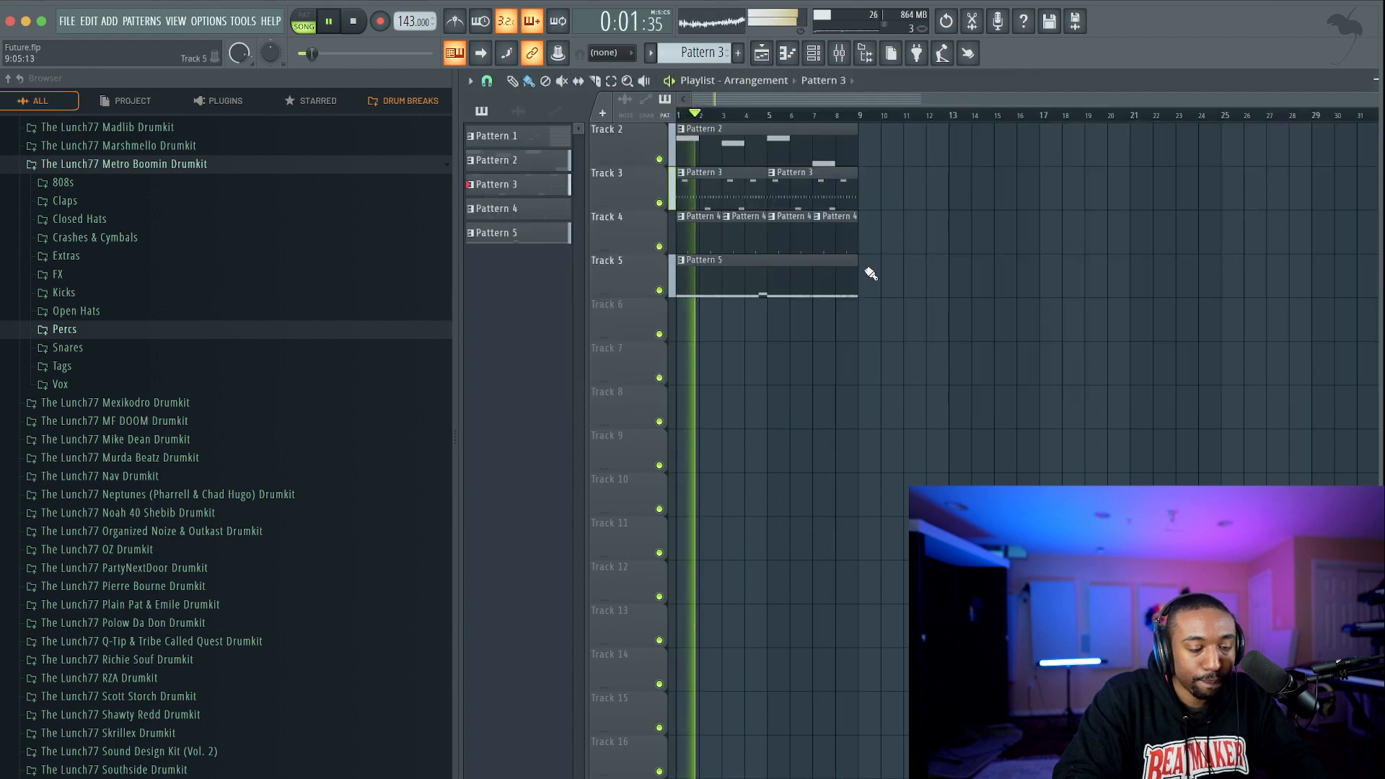
left_click_drag(866, 272, 654, 145)
key("ctrl+b")
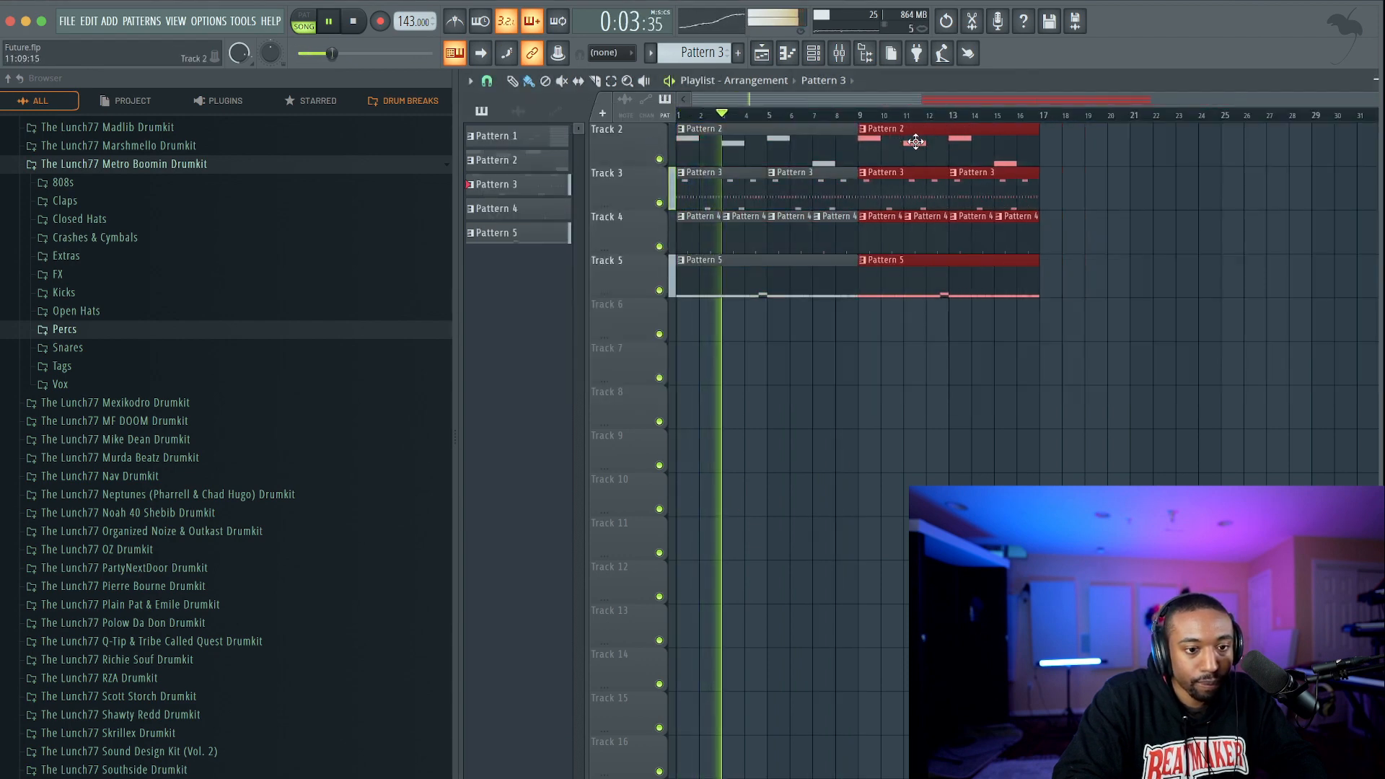
Set the time shift of the Kontakt 7 Kanun channel to 0:02 in its miscellaneous settings.
key("F6")
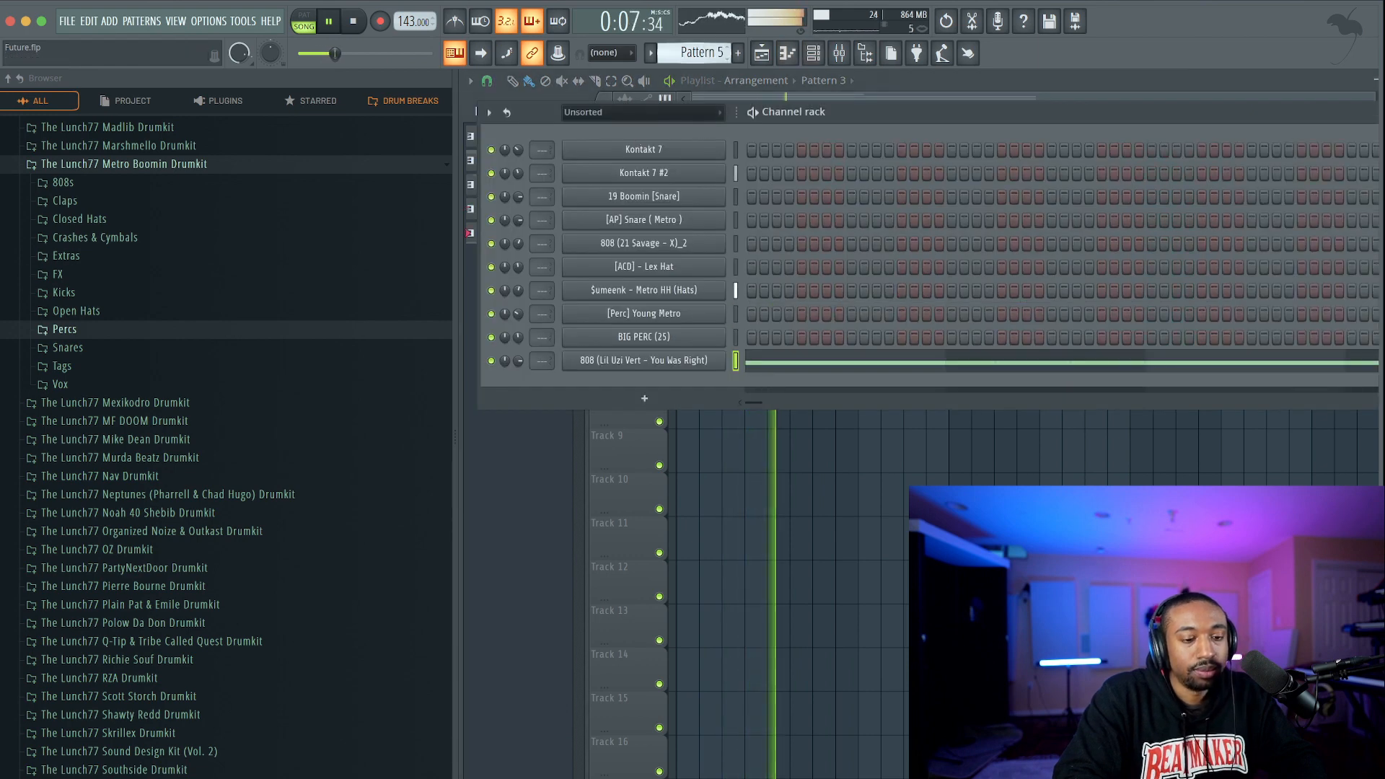
left_click(645, 149)
left_click(132, 149)
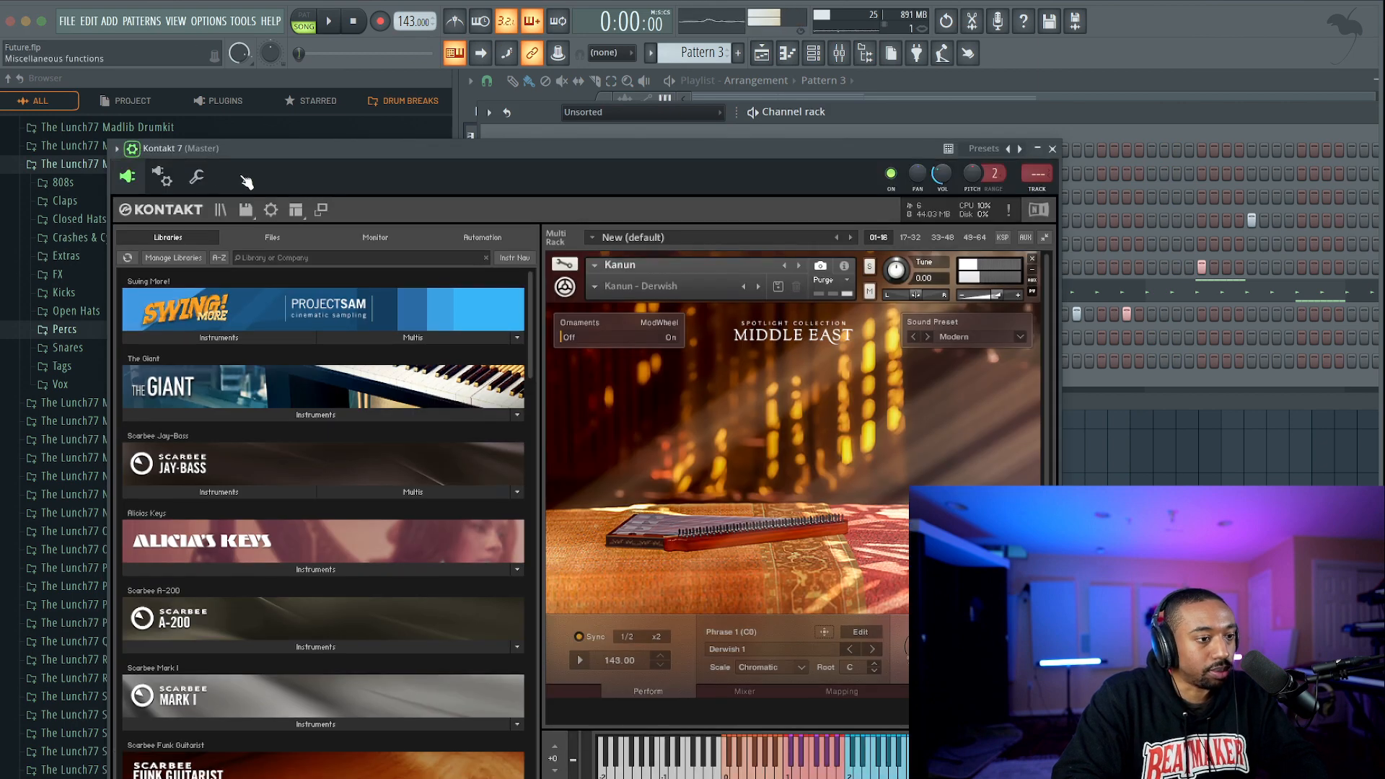
left_click(197, 177)
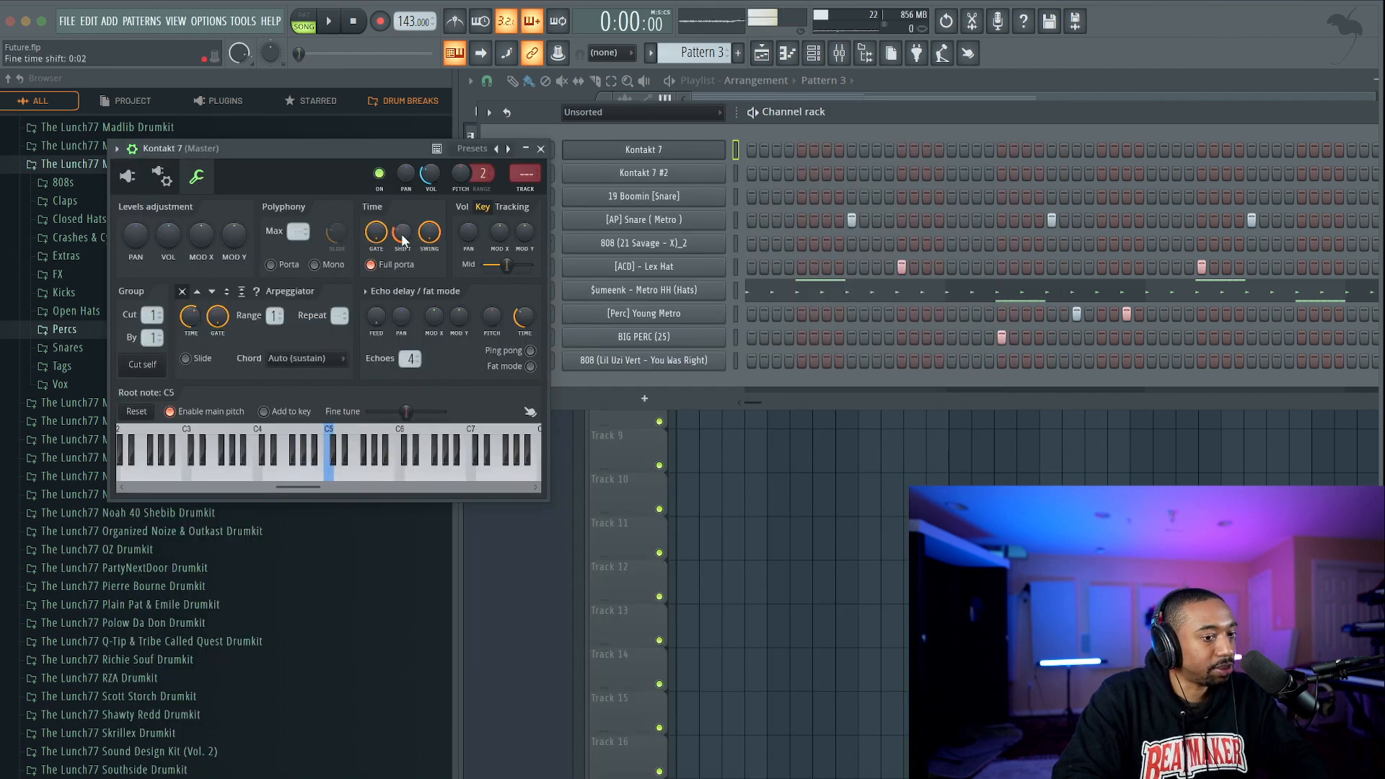
left_click(541, 148)
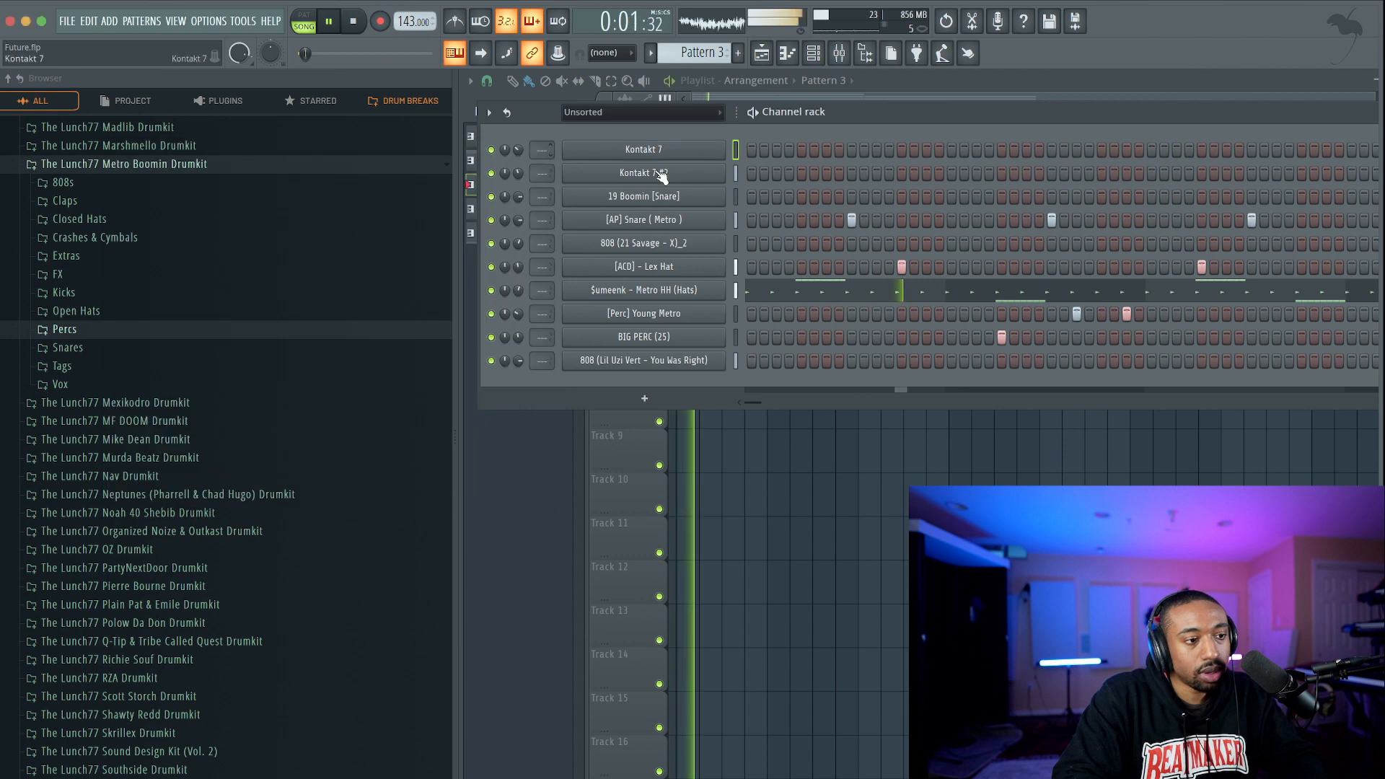
Play the beat while reviewing the playlist and the Kontakt 7 channel's time settings, and return to the channel rack.
left_click(720, 460)
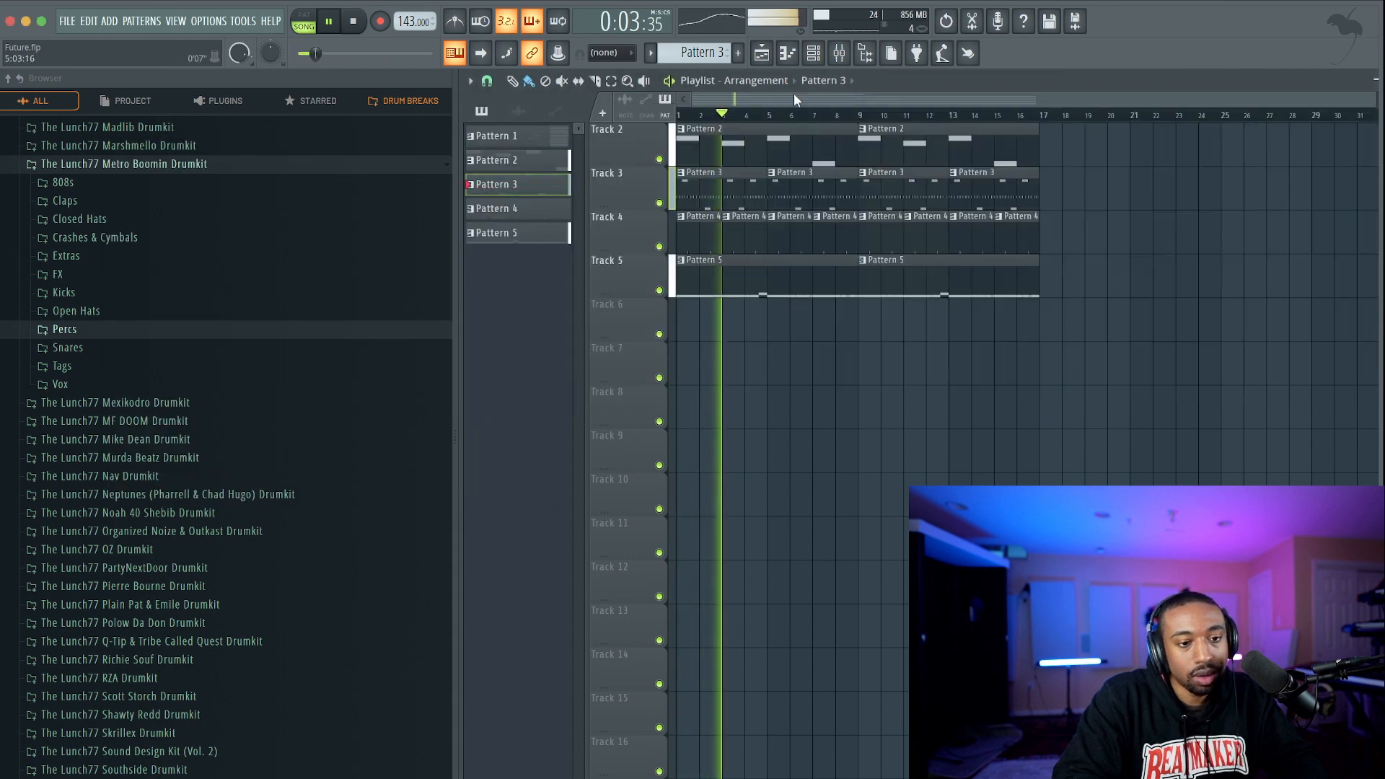
left_click(815, 54)
left_click(675, 153)
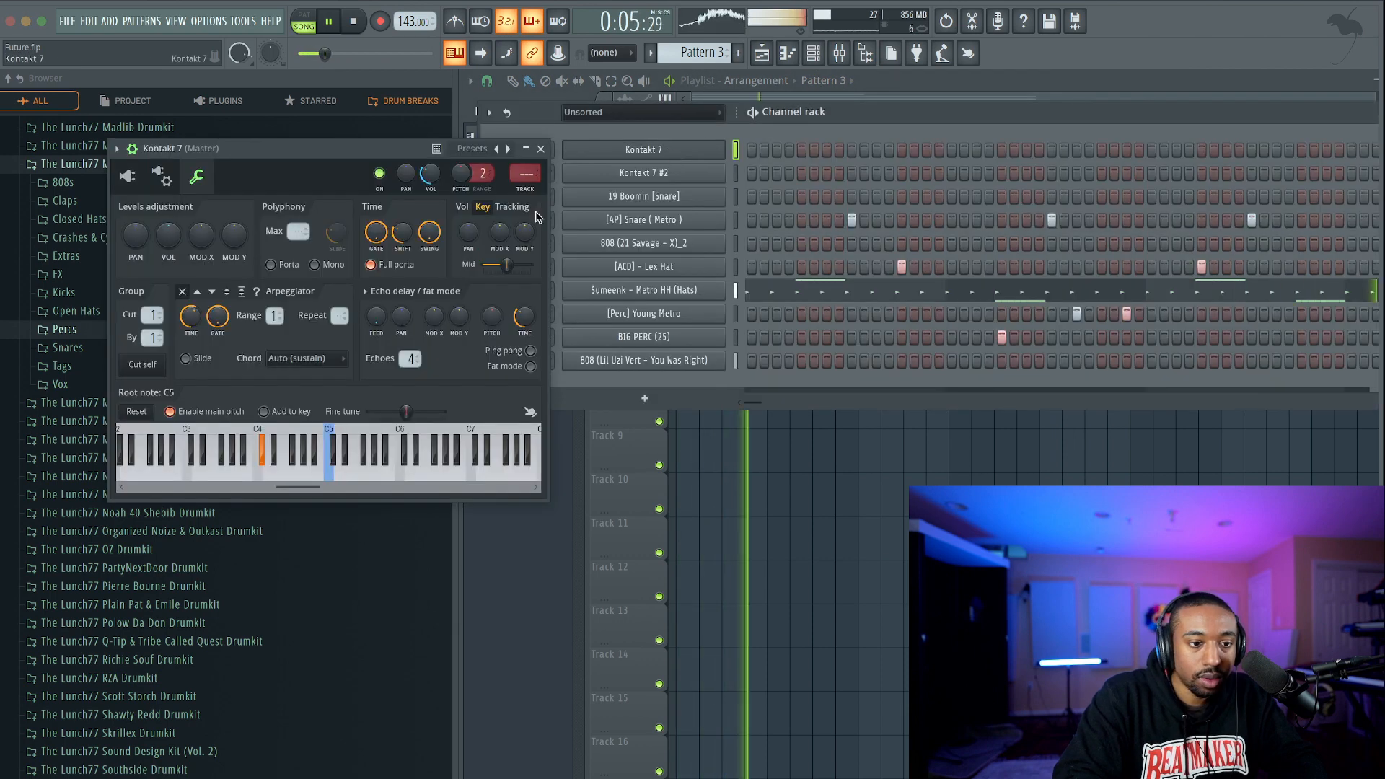
left_click(541, 150)
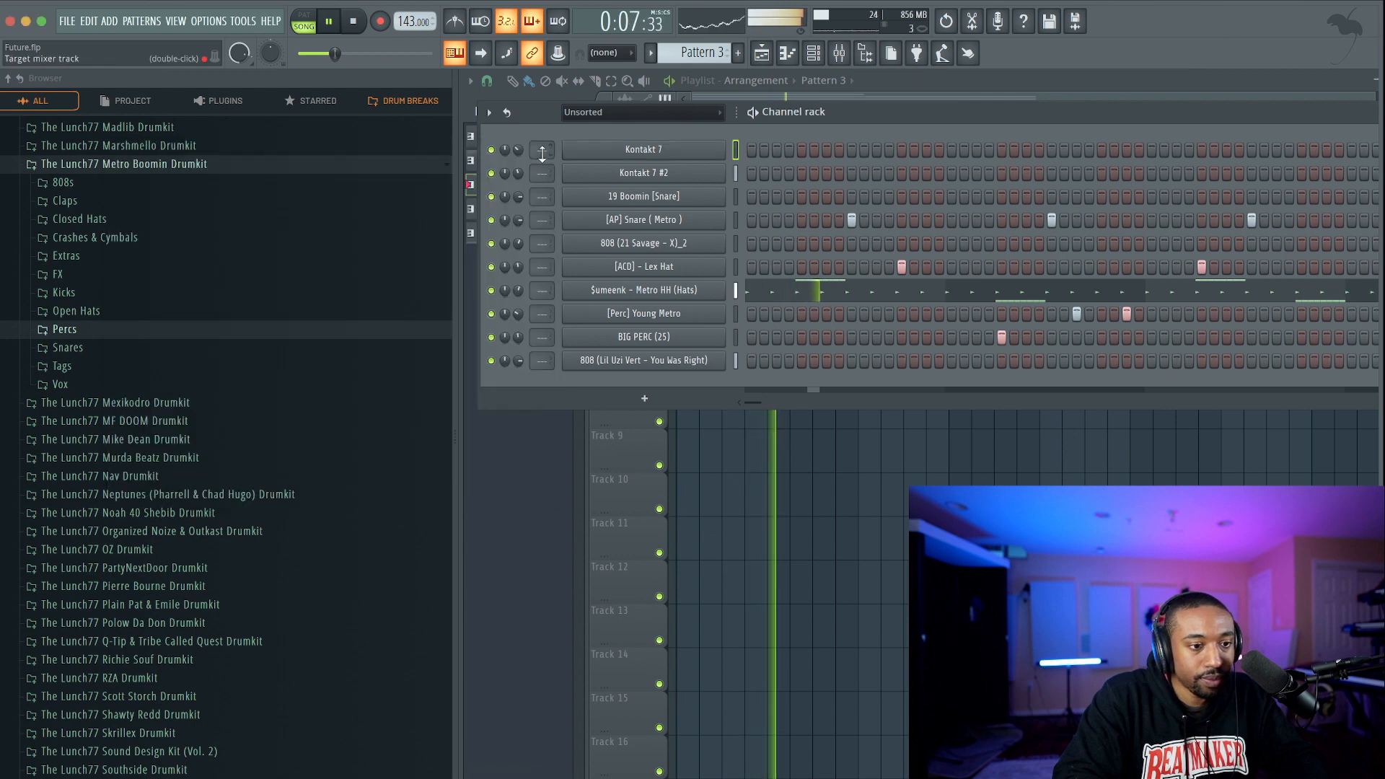
key("space")
right_click(736, 476)
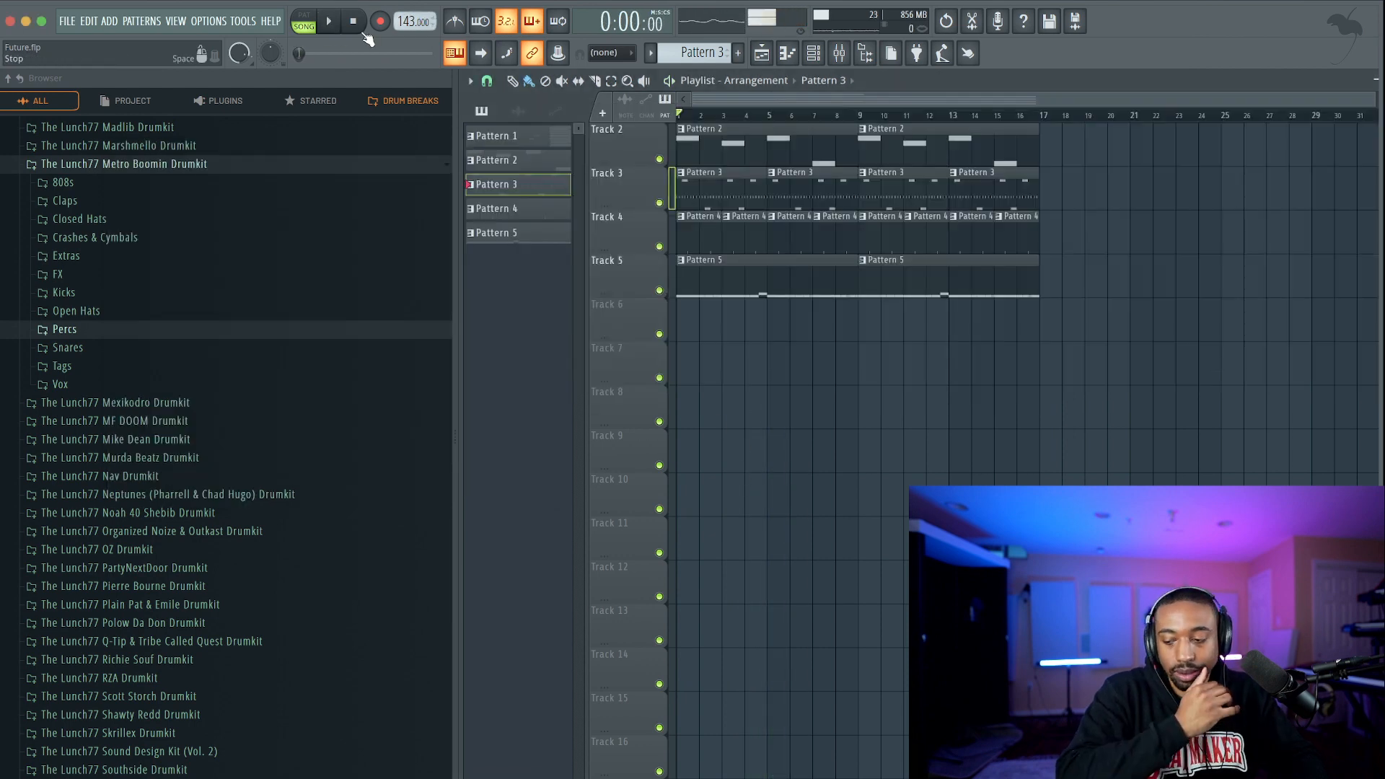
left_click(809, 55)
key("space")
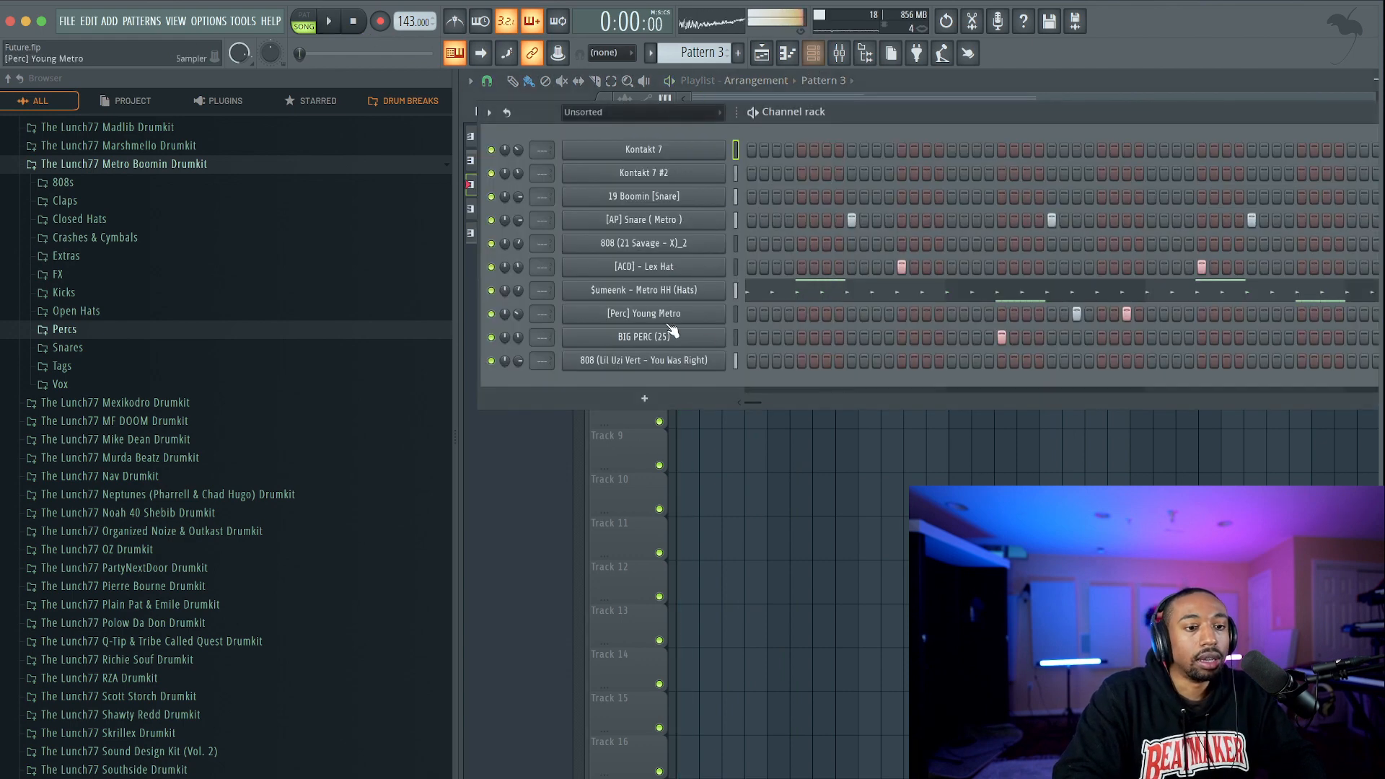
Open Pattern 5's 808 line in the piano roll and add an E5 note at 1:05.
key("F6")
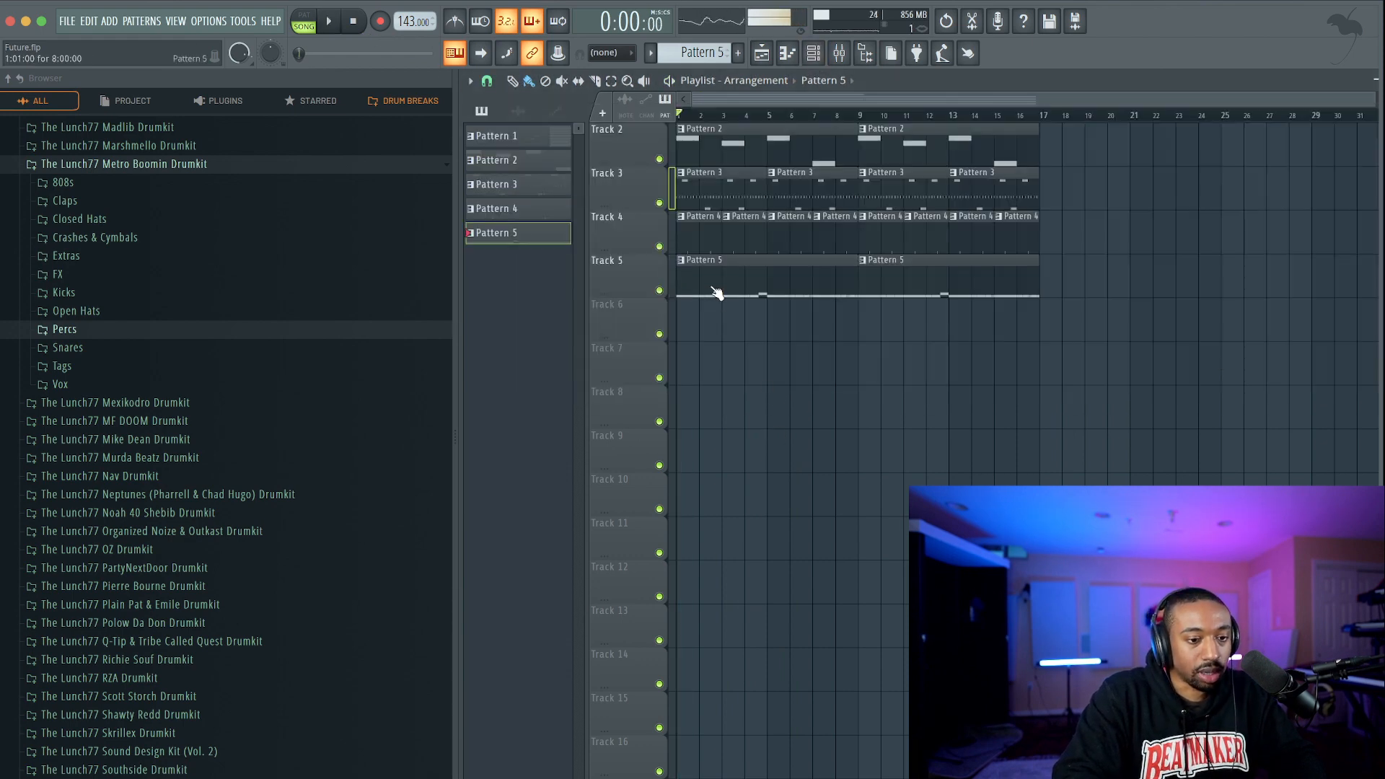
double_click(716, 292)
key("space")
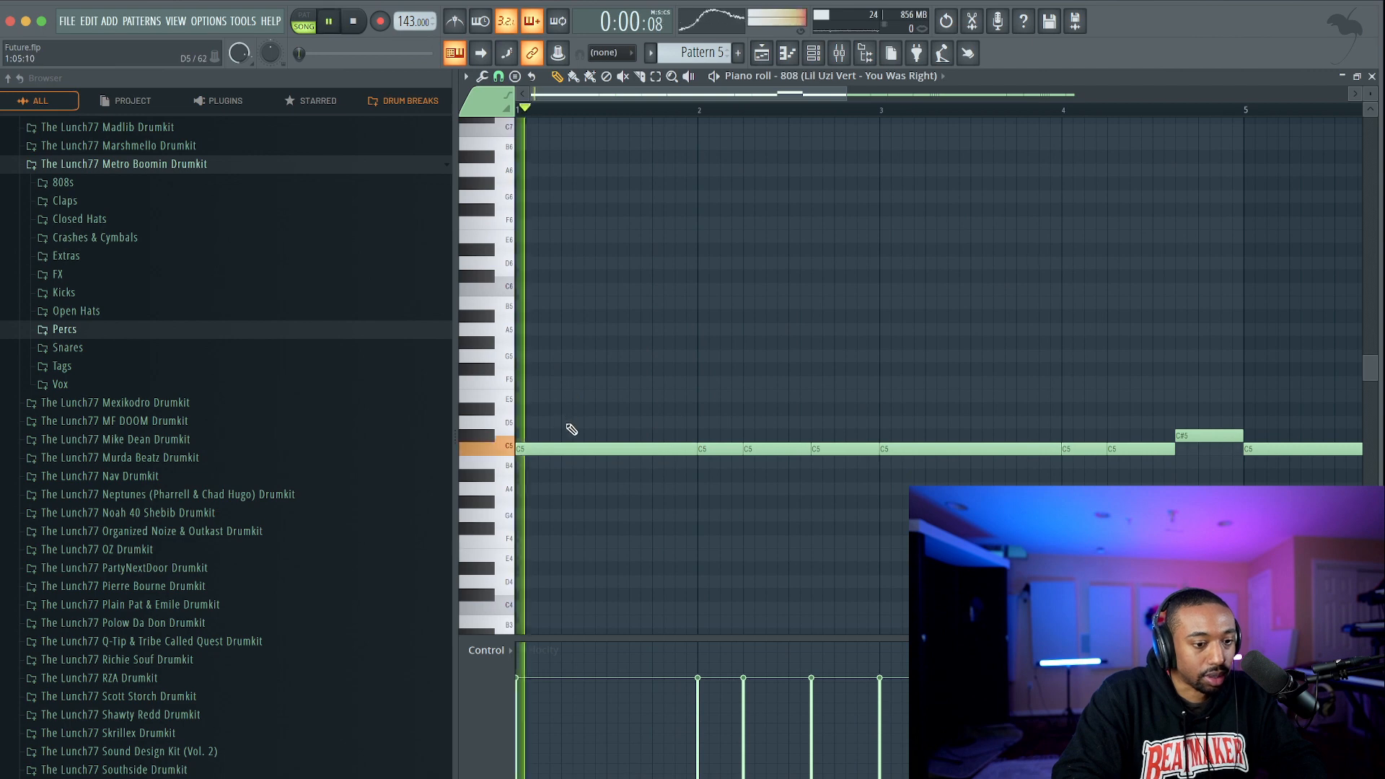
left_click(595, 449)
key("space")
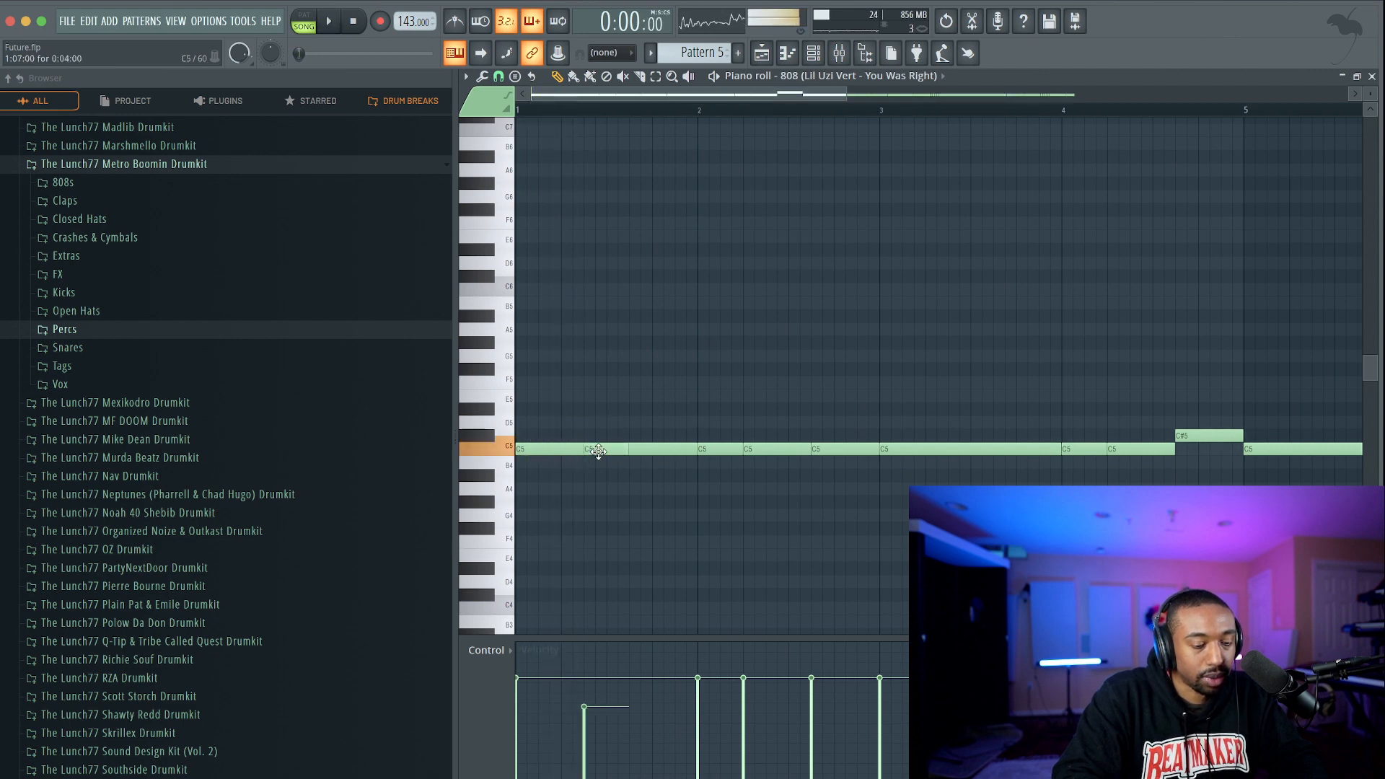
left_click(573, 397)
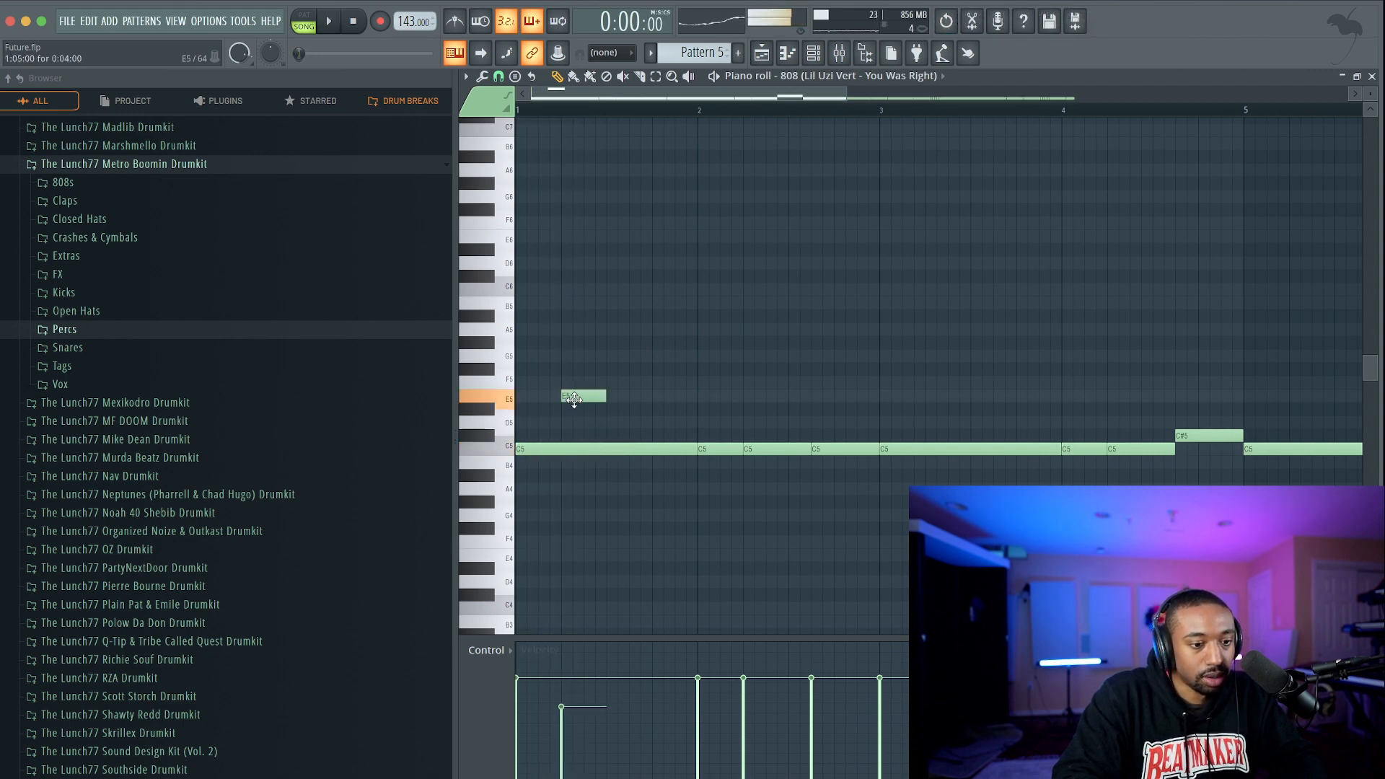
key("space")
Lower the note at 1:05 to D#5, add a C5 at 1:07, and trim the bar 1 notes so they follow each other without overlap.
left_click_drag(591, 457, 581, 457)
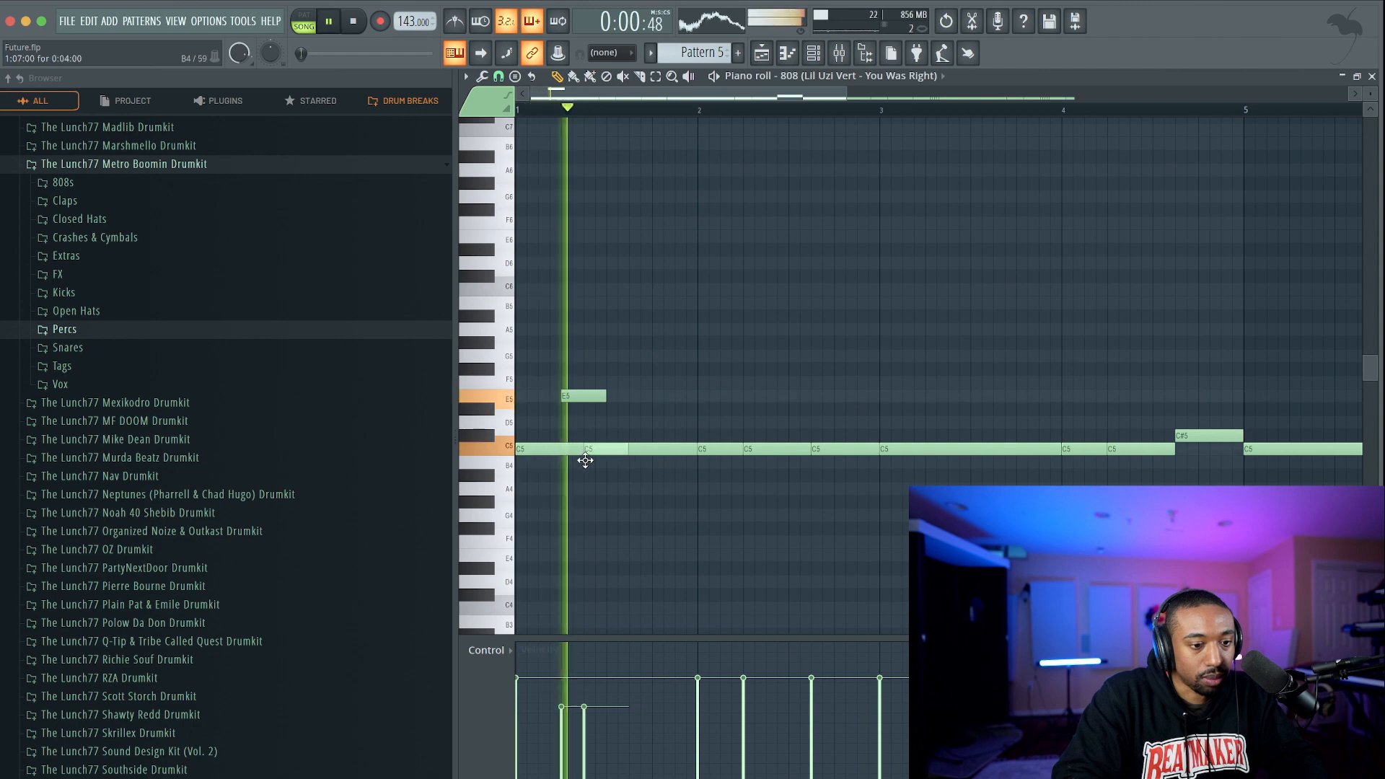
key("space")
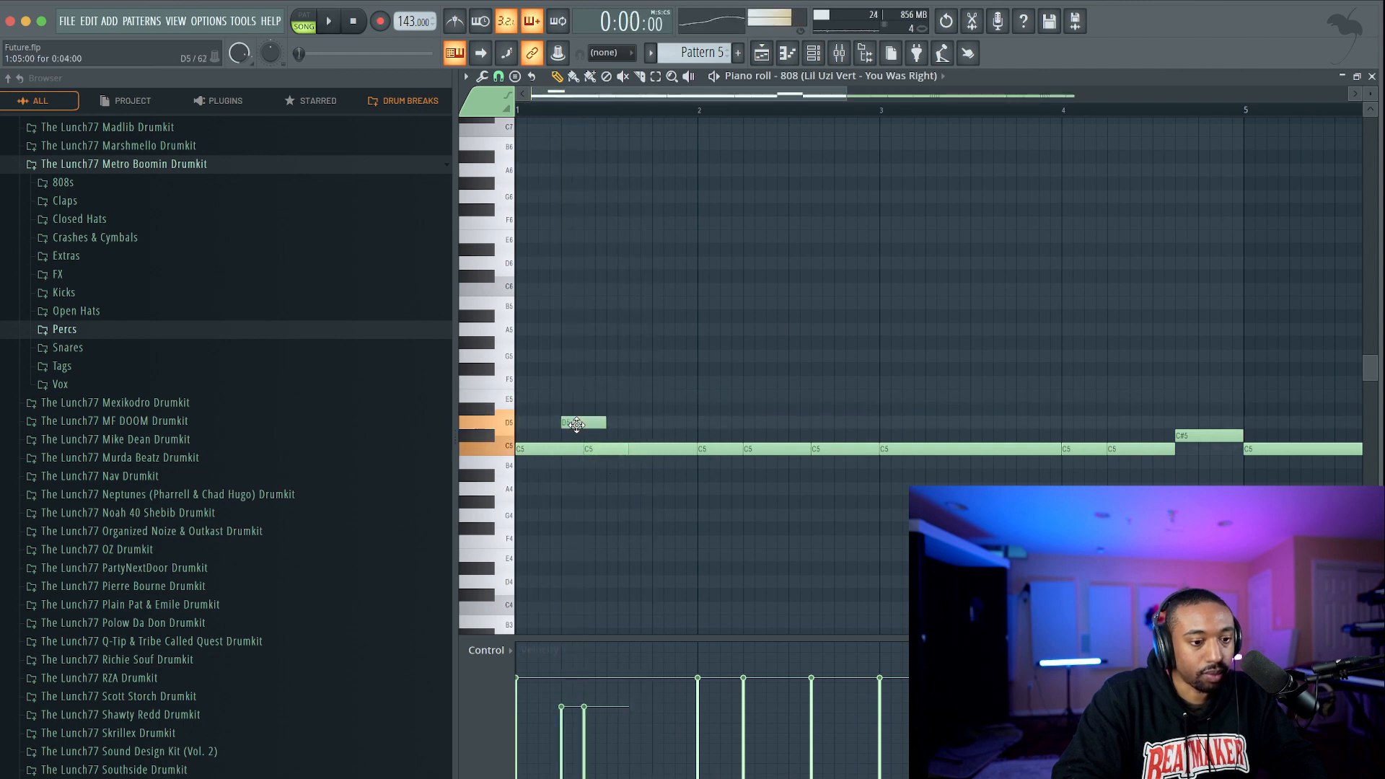
key("space")
key("space")
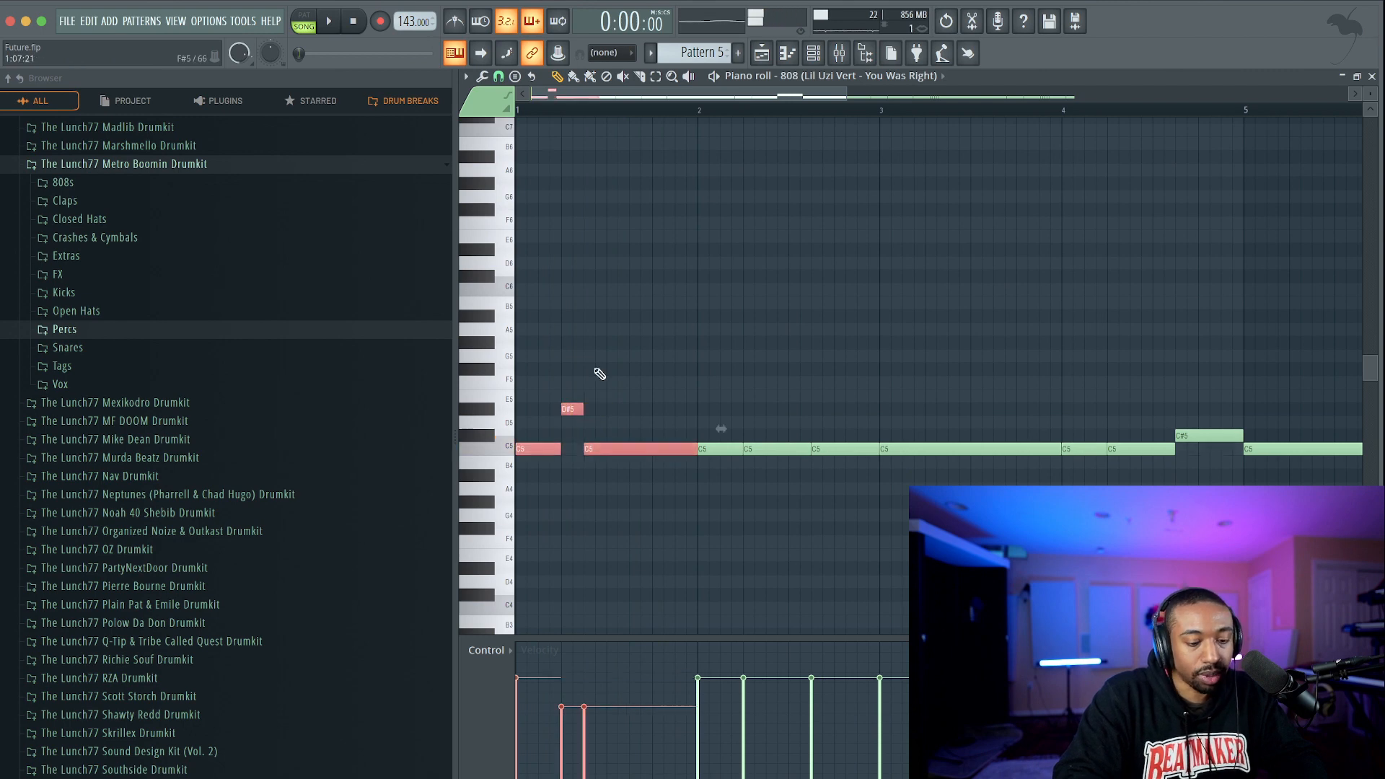
key("space")
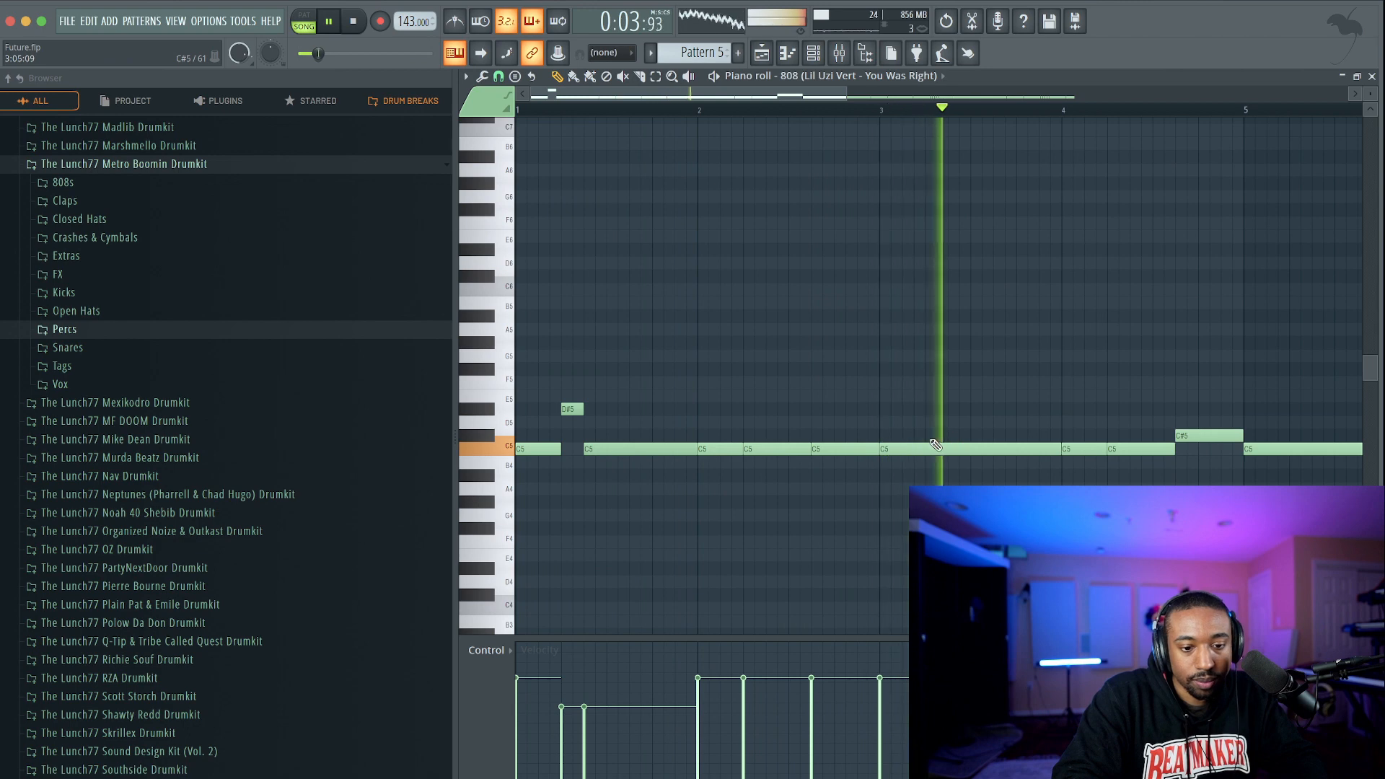
Repeat the C5, D#5, C5 figure from bar 1 at bar 5 in place of the long C5, and save the project.
scroll(625, 464, "down", 2)
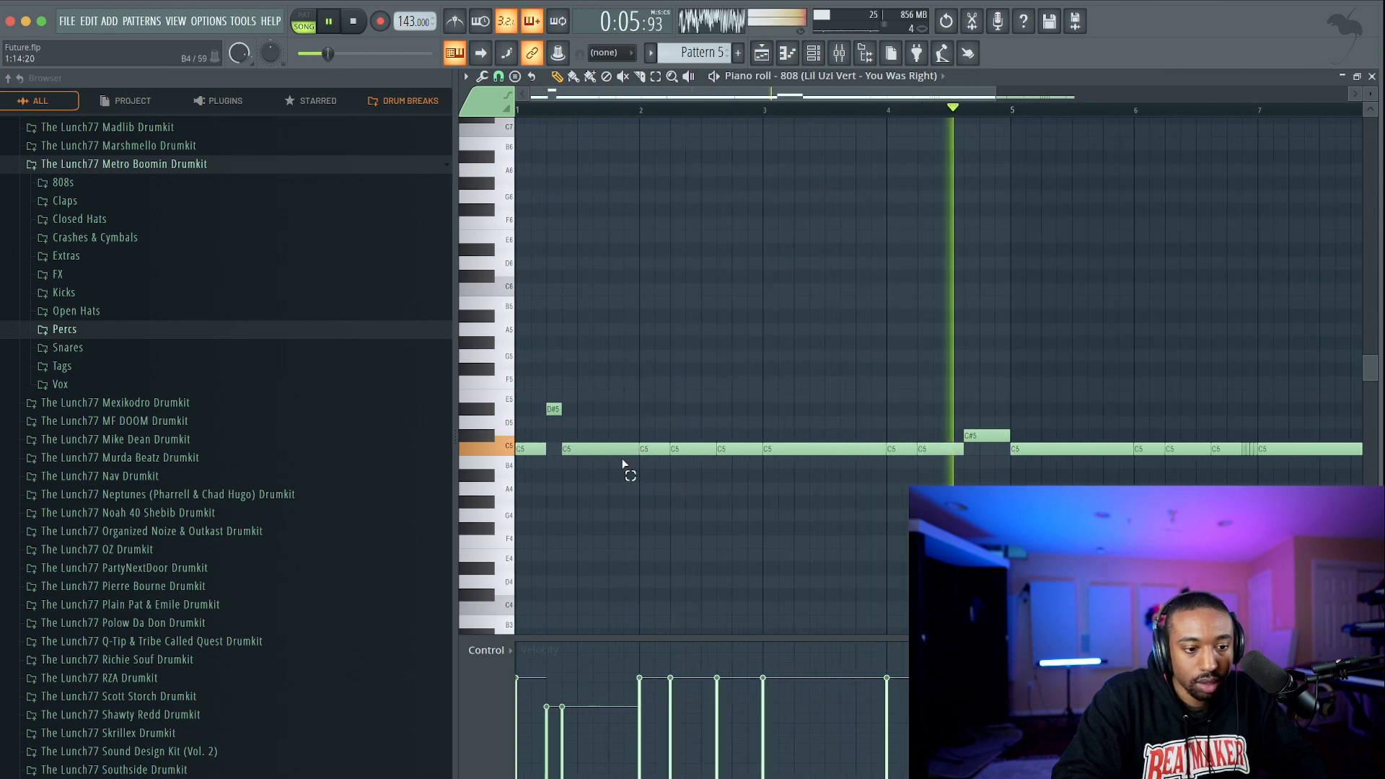
left_click_drag(625, 464, 1047, 396)
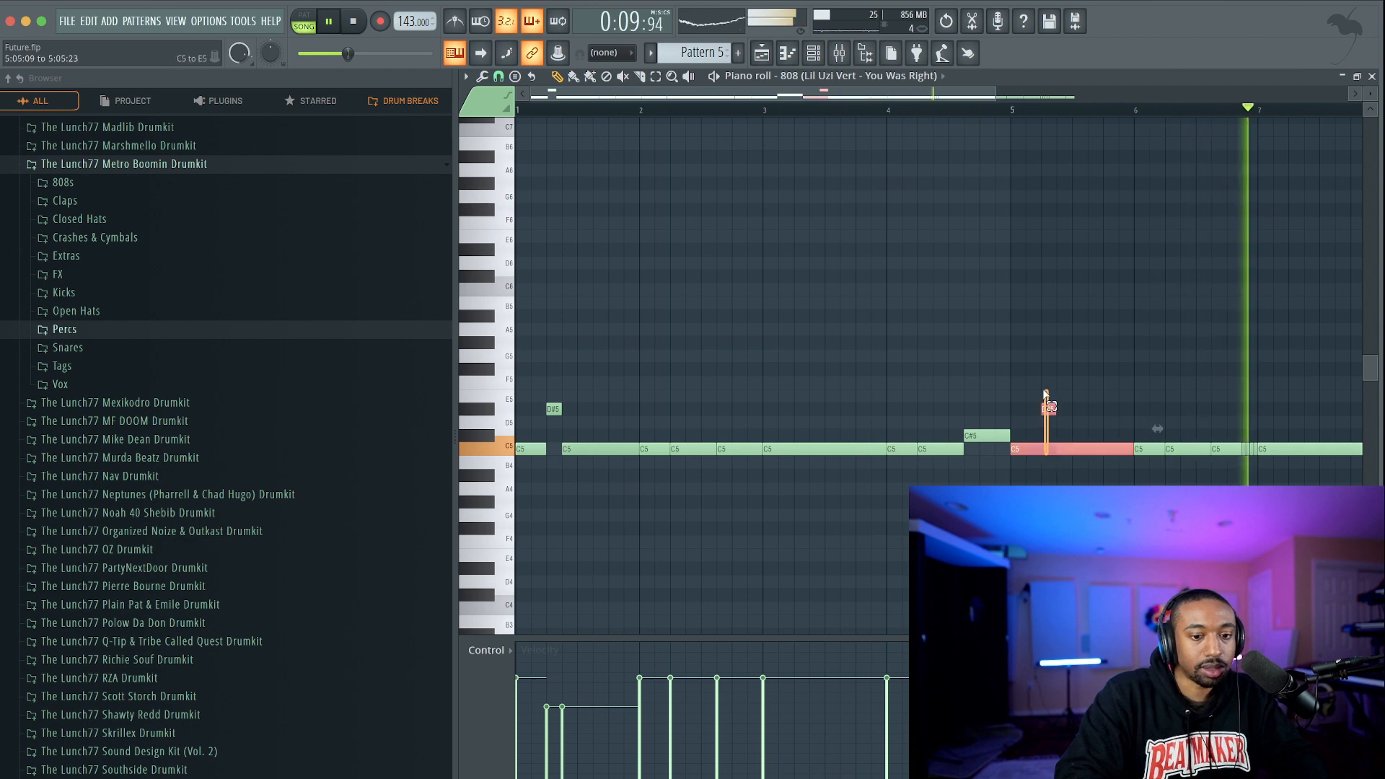
right_click(1048, 449)
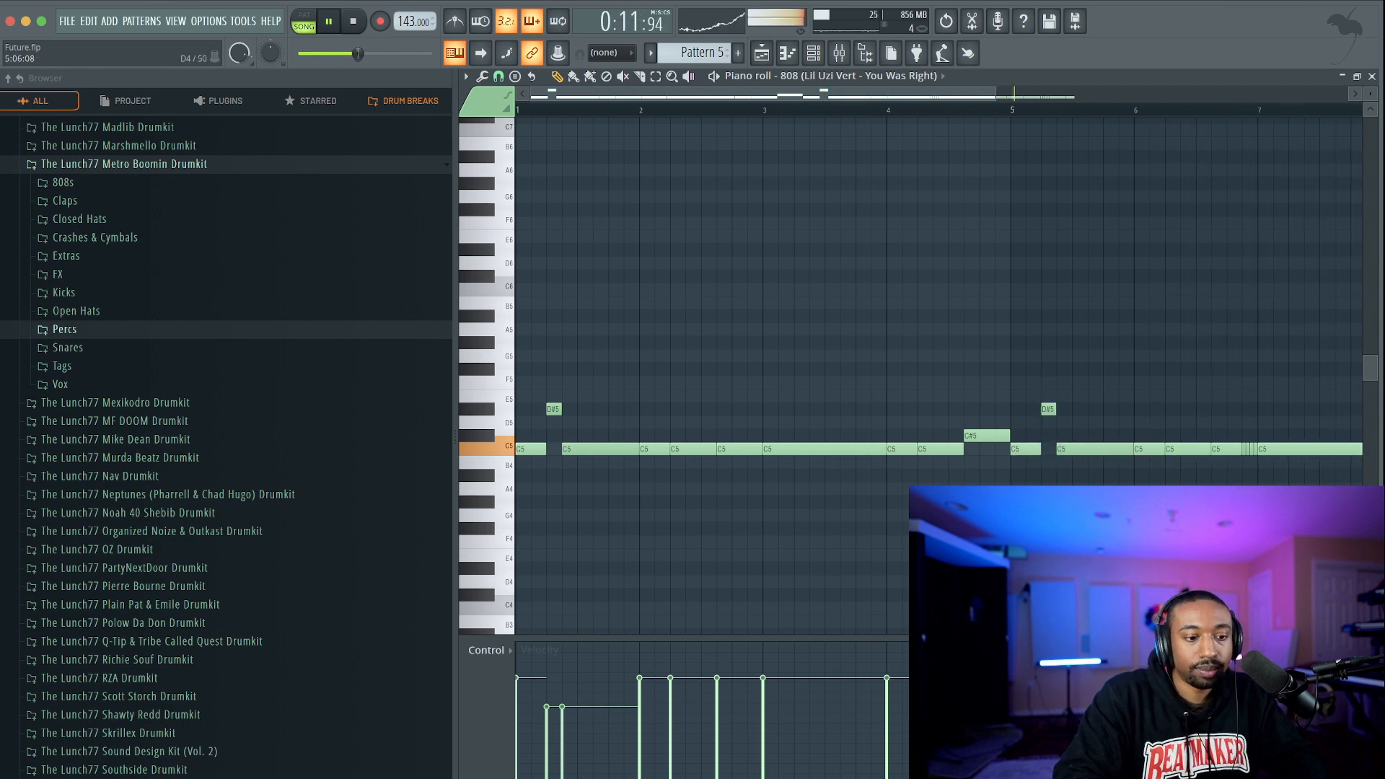
scroll(990, 555, "down", 2)
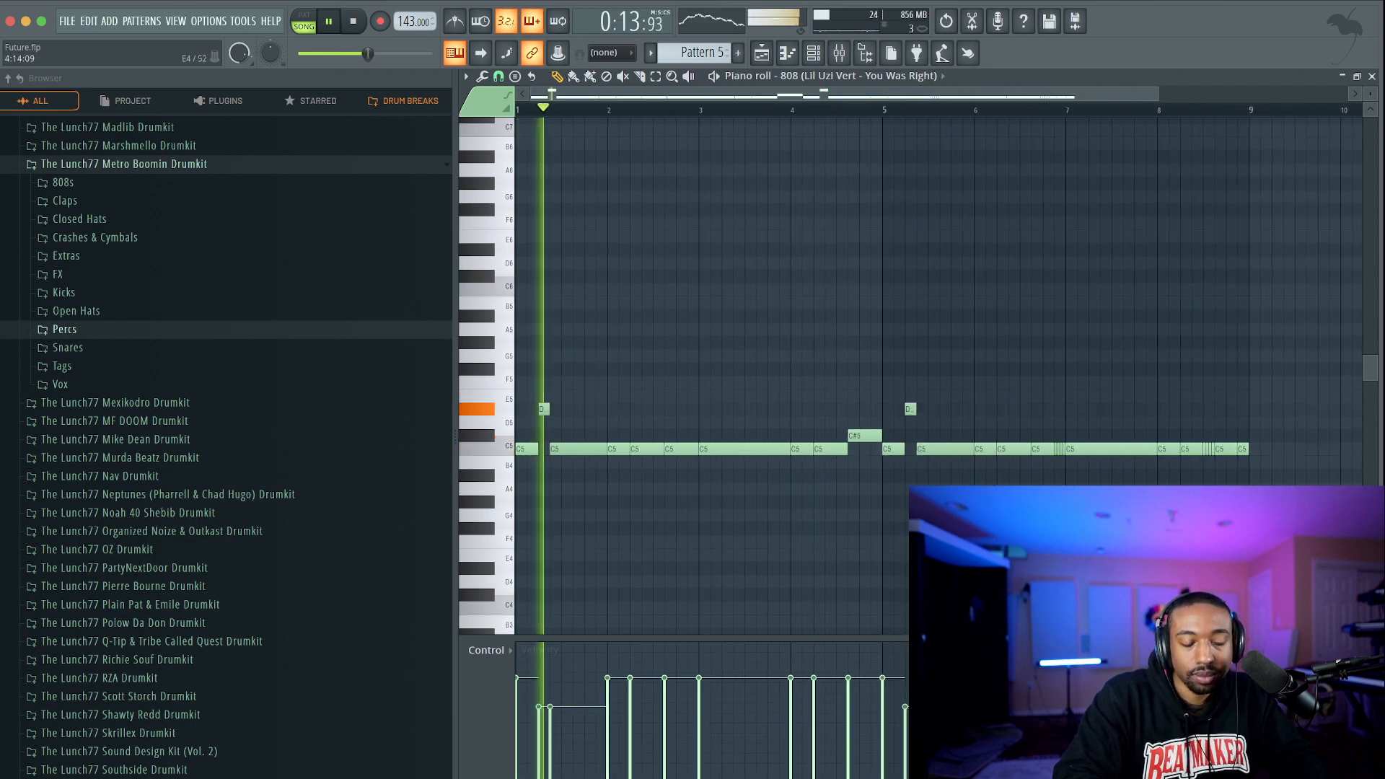
key("ctrl+s")
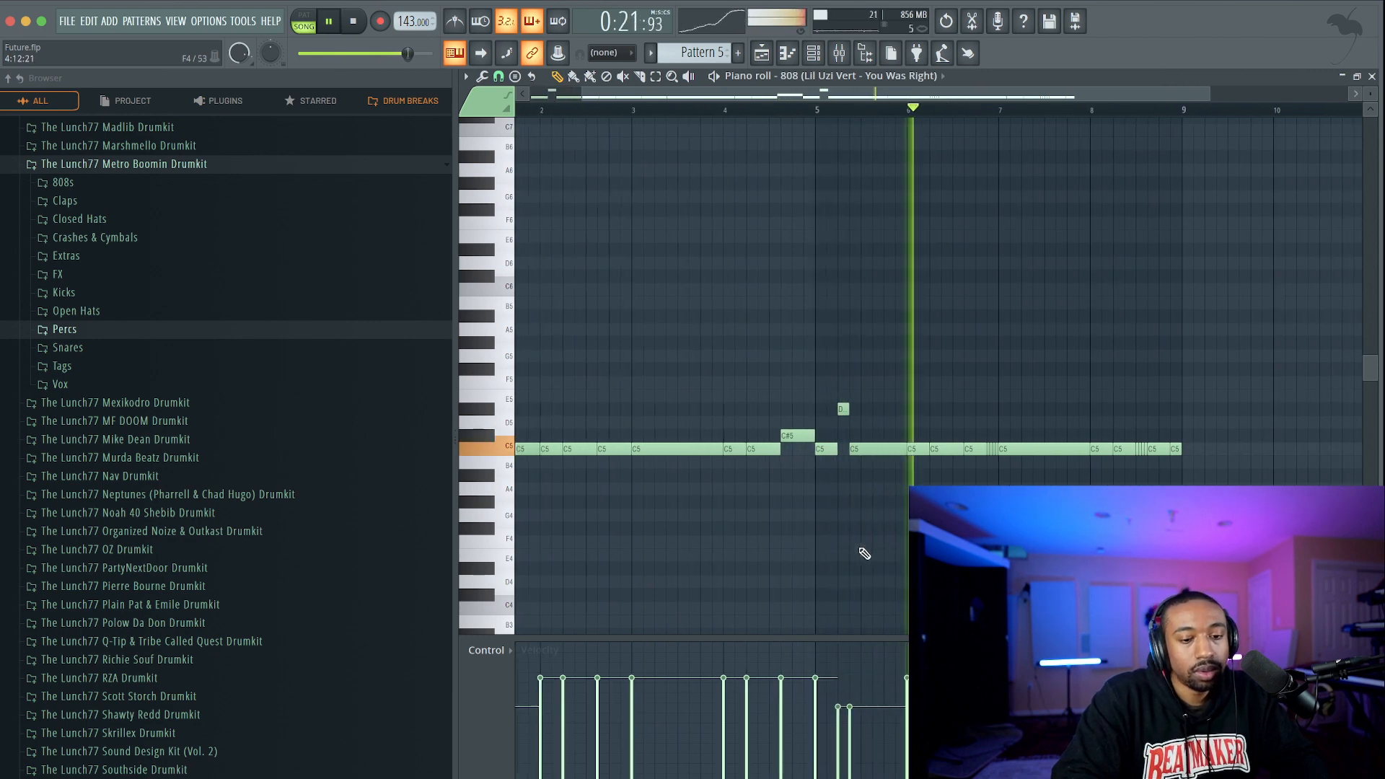
scroll(860, 247, "down", 3)
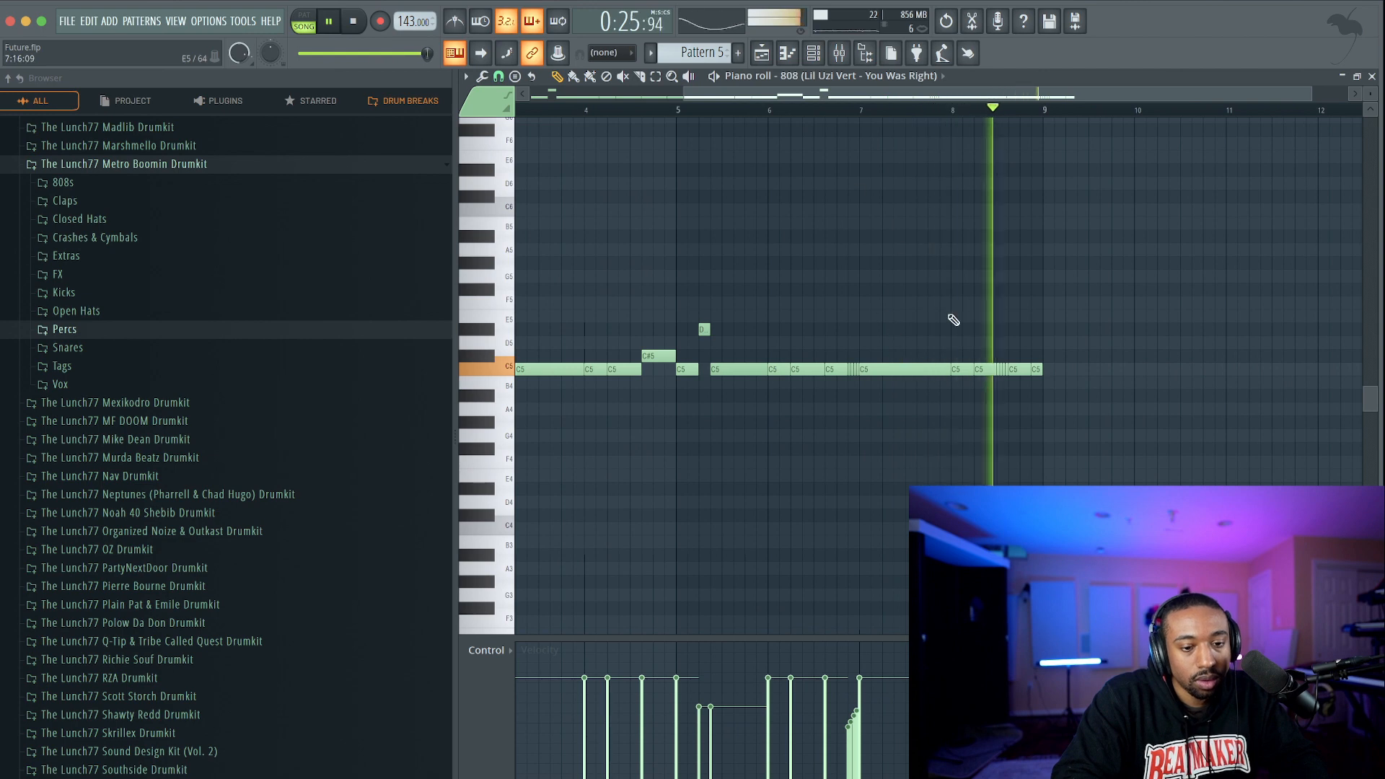
Replace the short roll at 8:09 by chopping the C5 note at 8:11, keep only its first four slices, and close the piano roll.
scroll(996, 355, "up", 3)
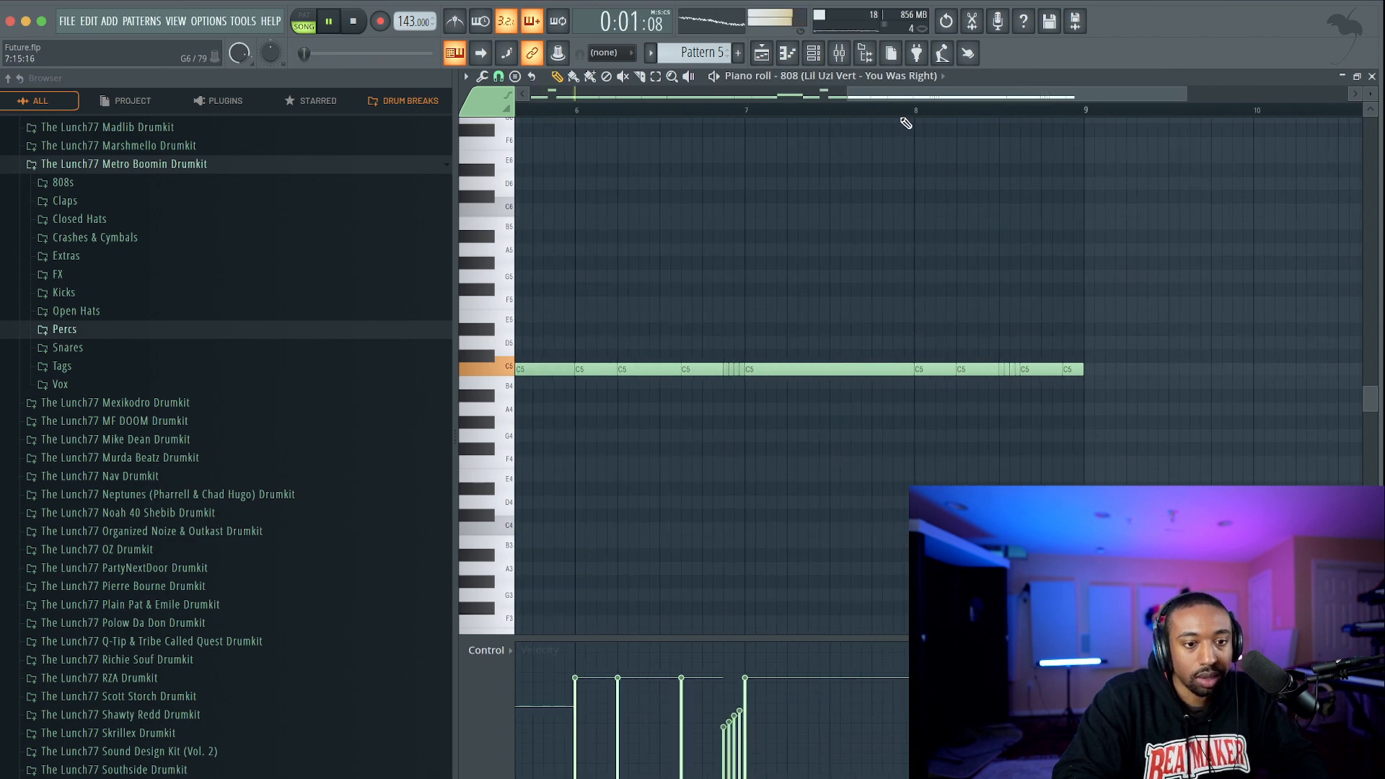
key("space")
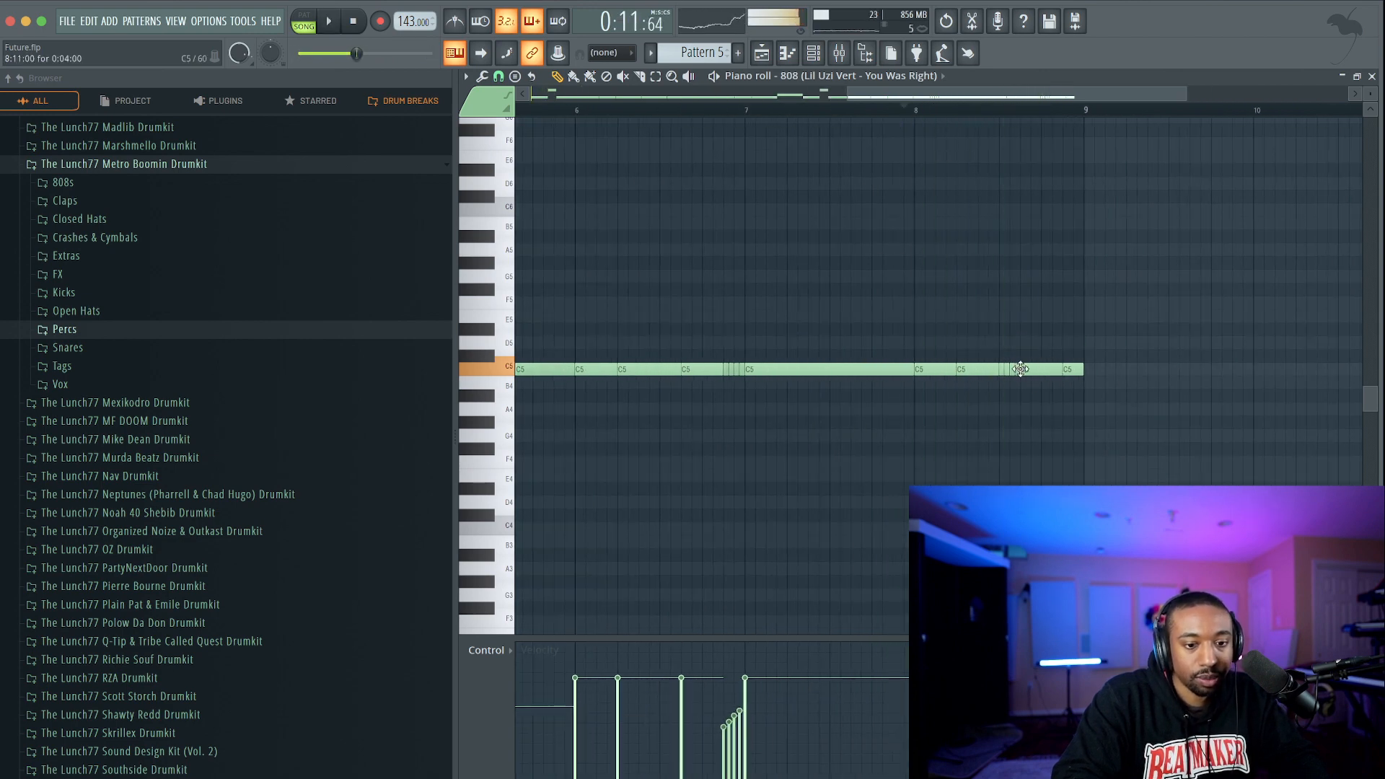
left_click(1021, 370)
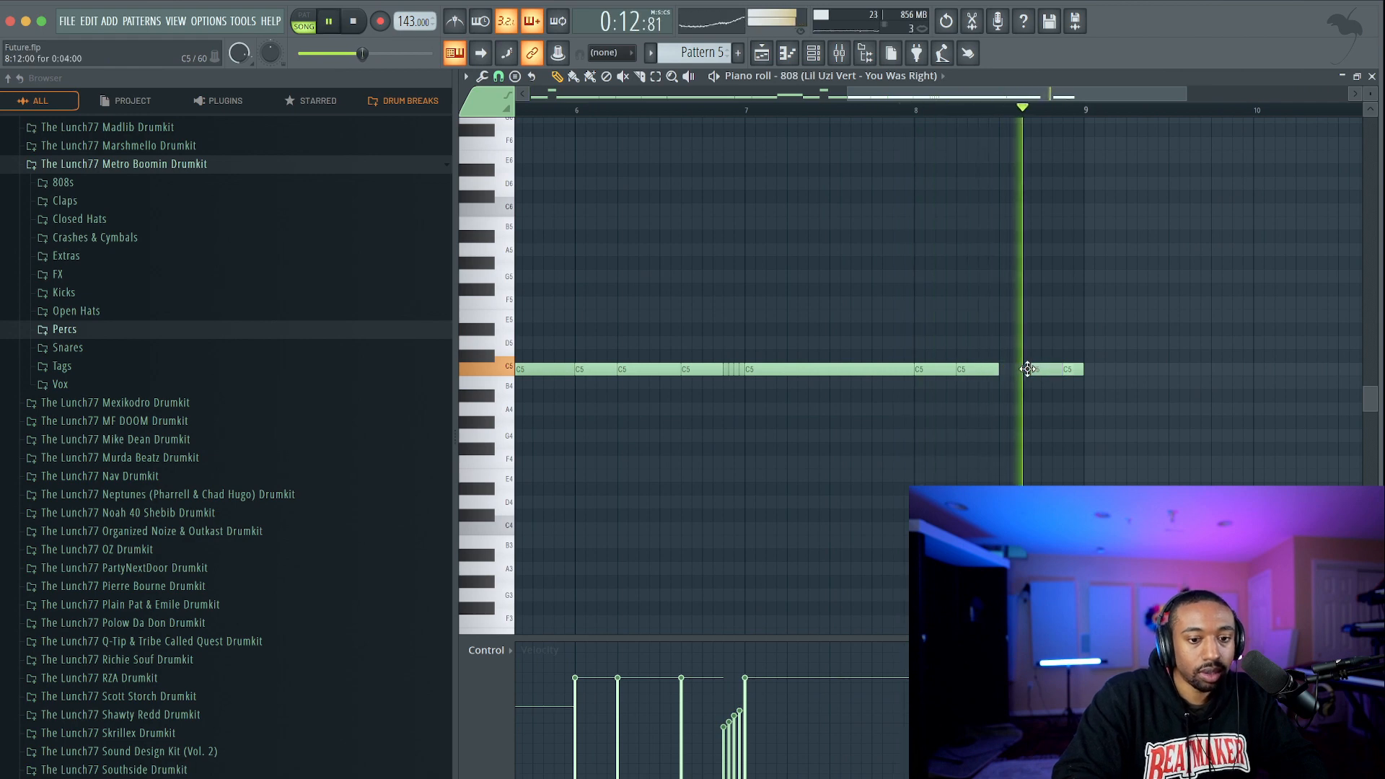
key("alt+u")
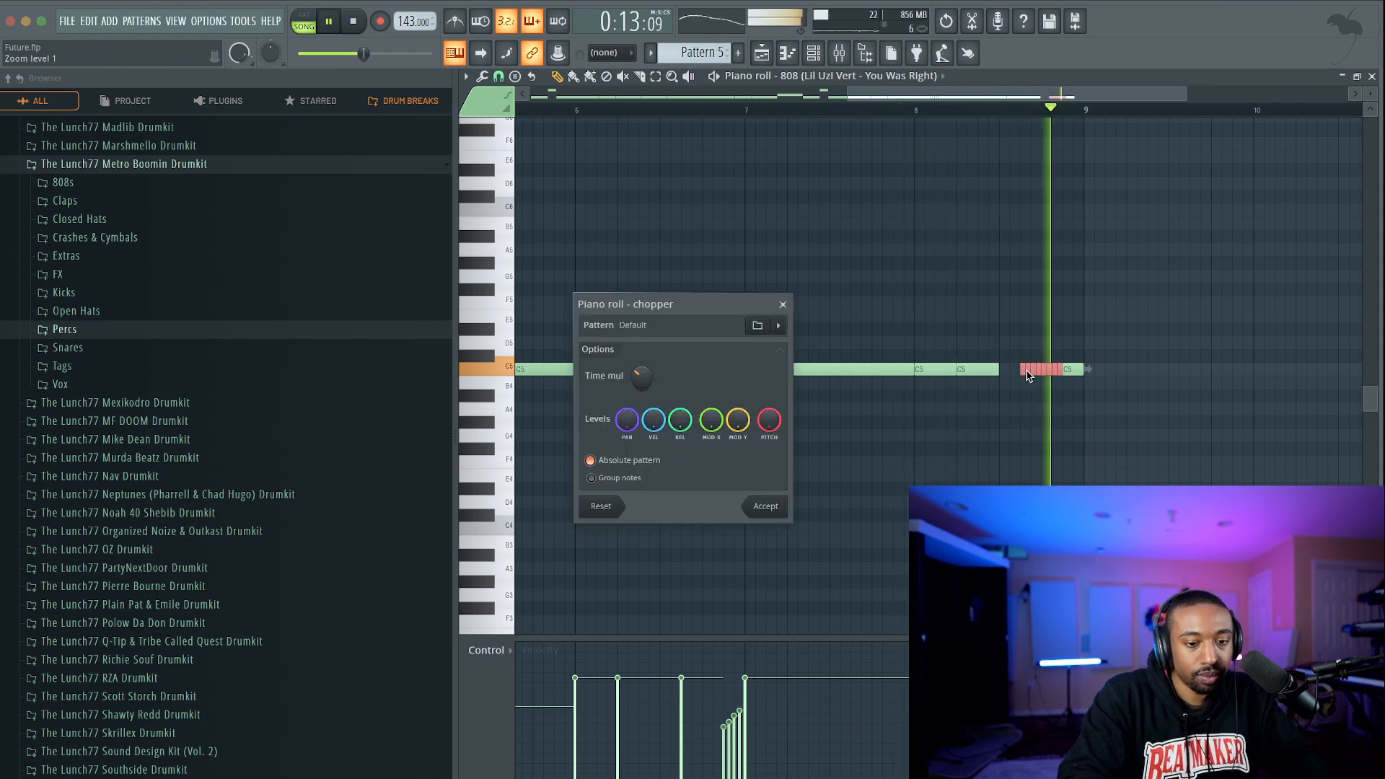
key("Return")
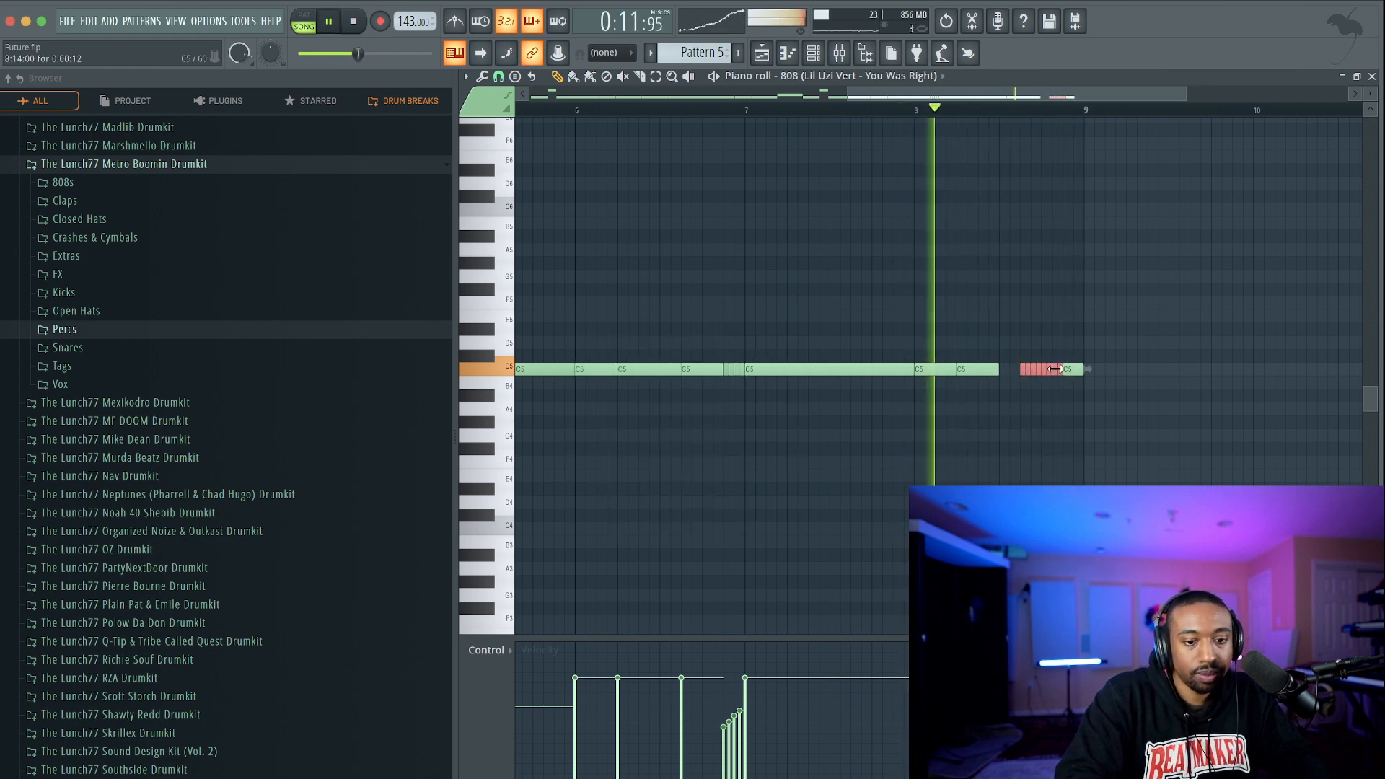
right_click(1051, 370)
right_click(1044, 370)
right_click(1054, 369)
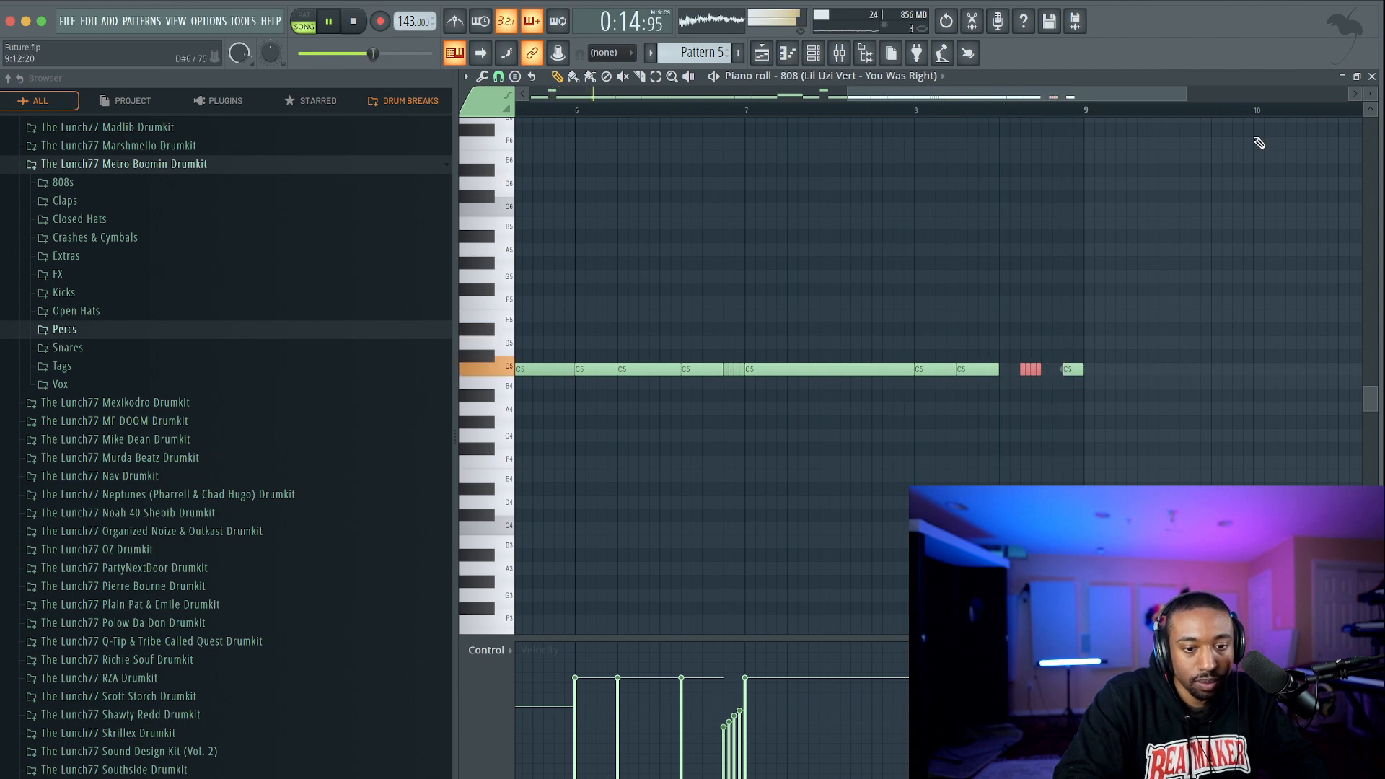
left_click(1373, 77)
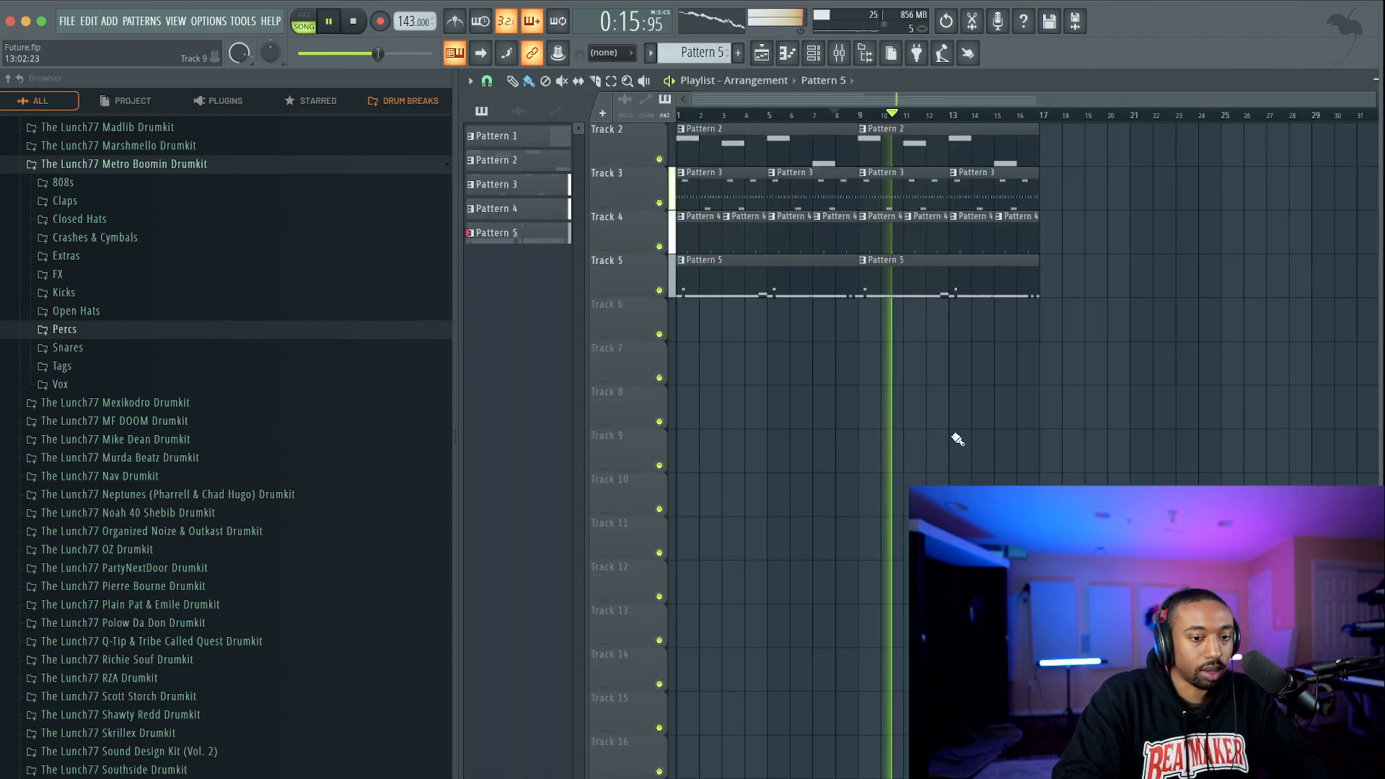
Route all ten channel rack channels to their own mixer tracks, 8 to 17, and widen the mixer.
left_click(803, 64)
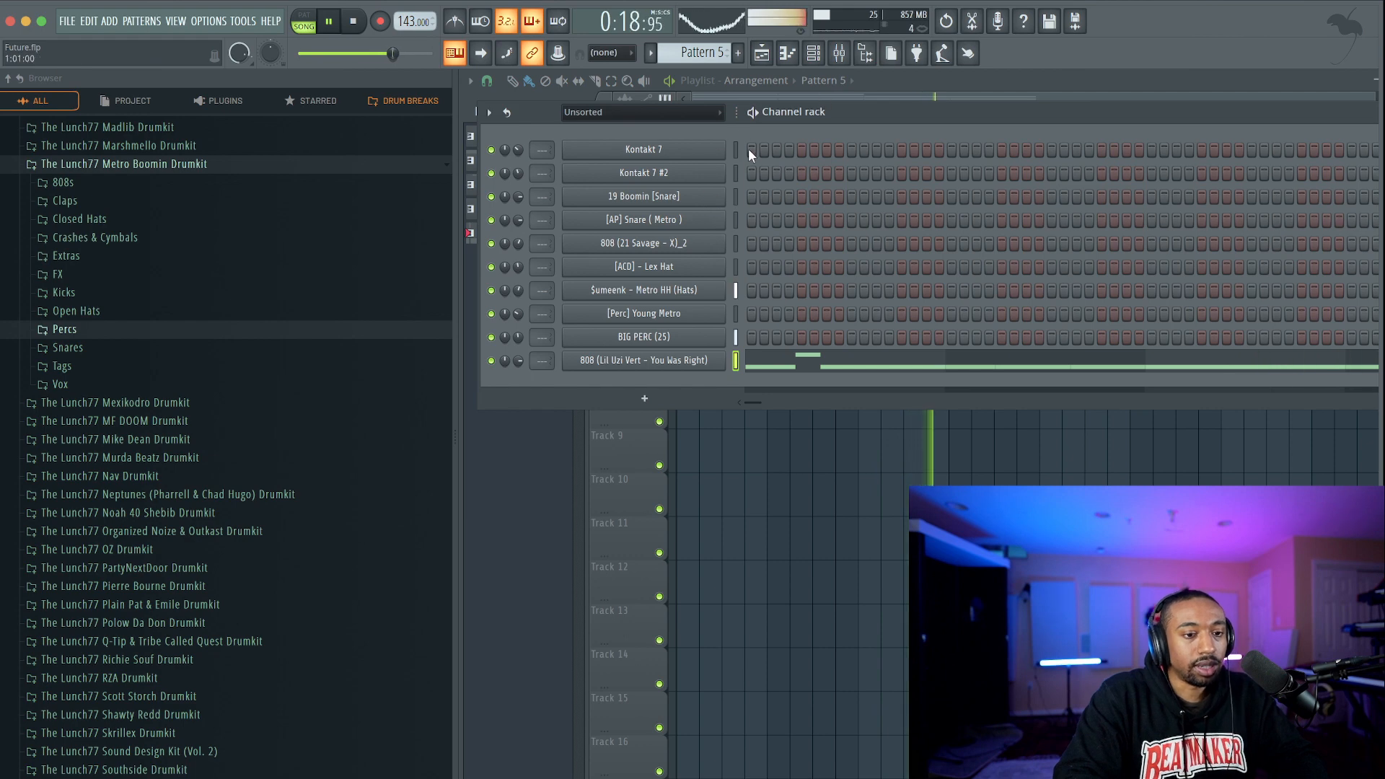
key("space")
left_click_drag(736, 150, 731, 372)
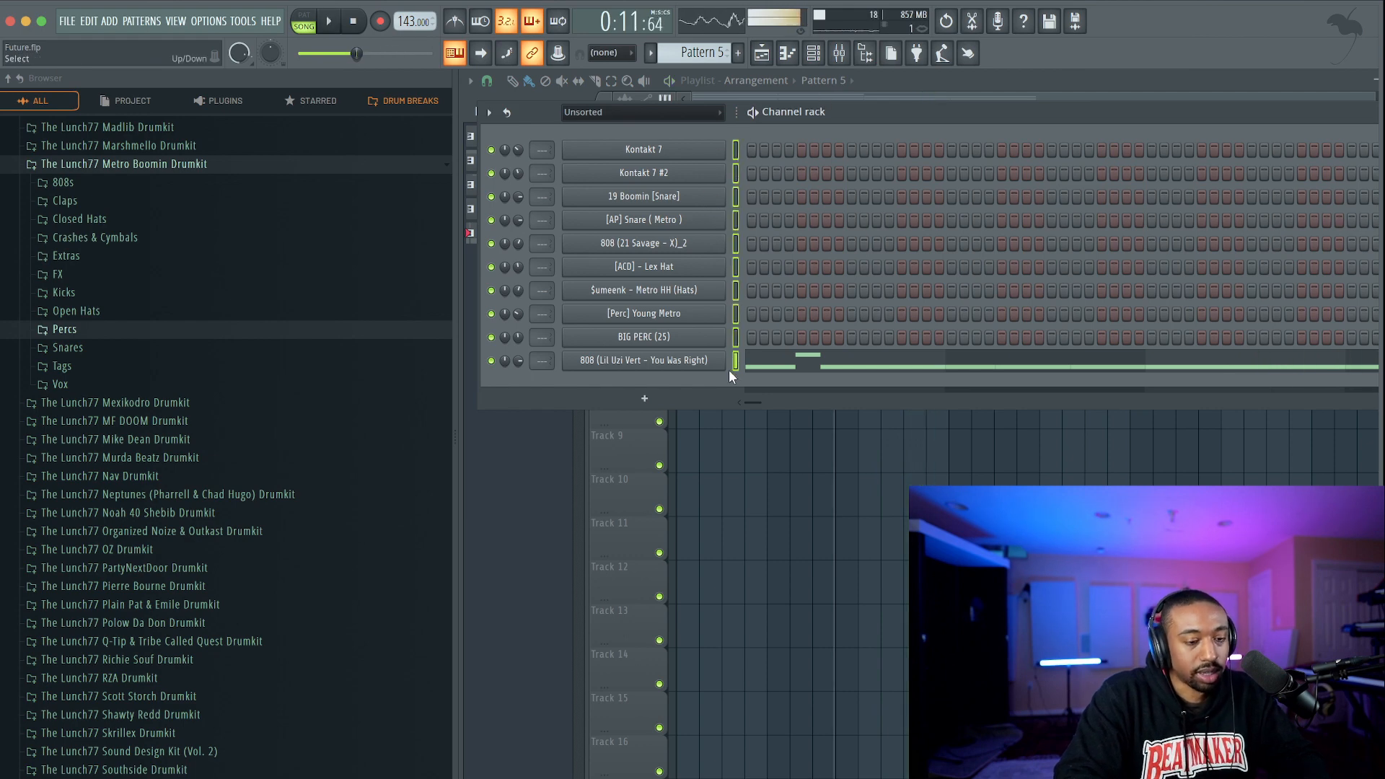
key("ctrl+l")
left_click(806, 592)
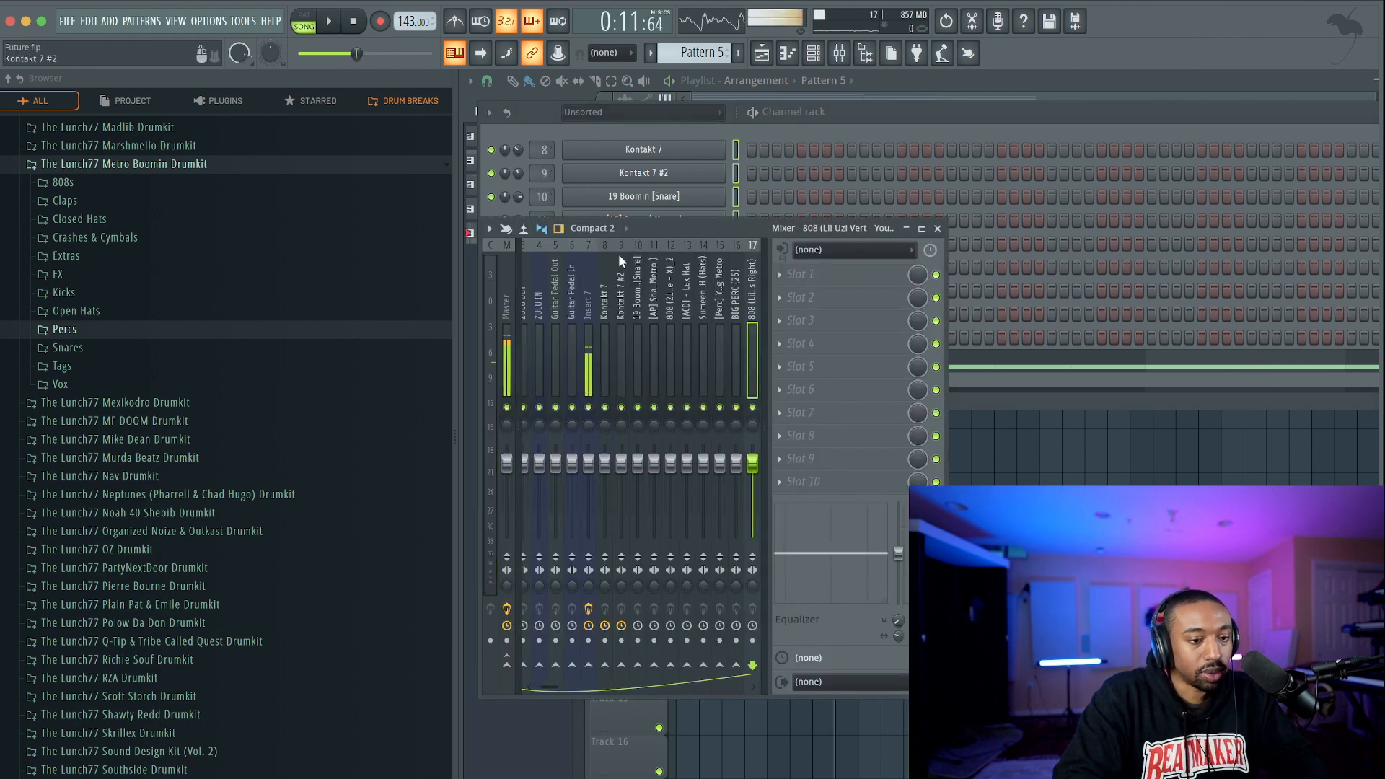
left_click_drag(953, 374, 1095, 374)
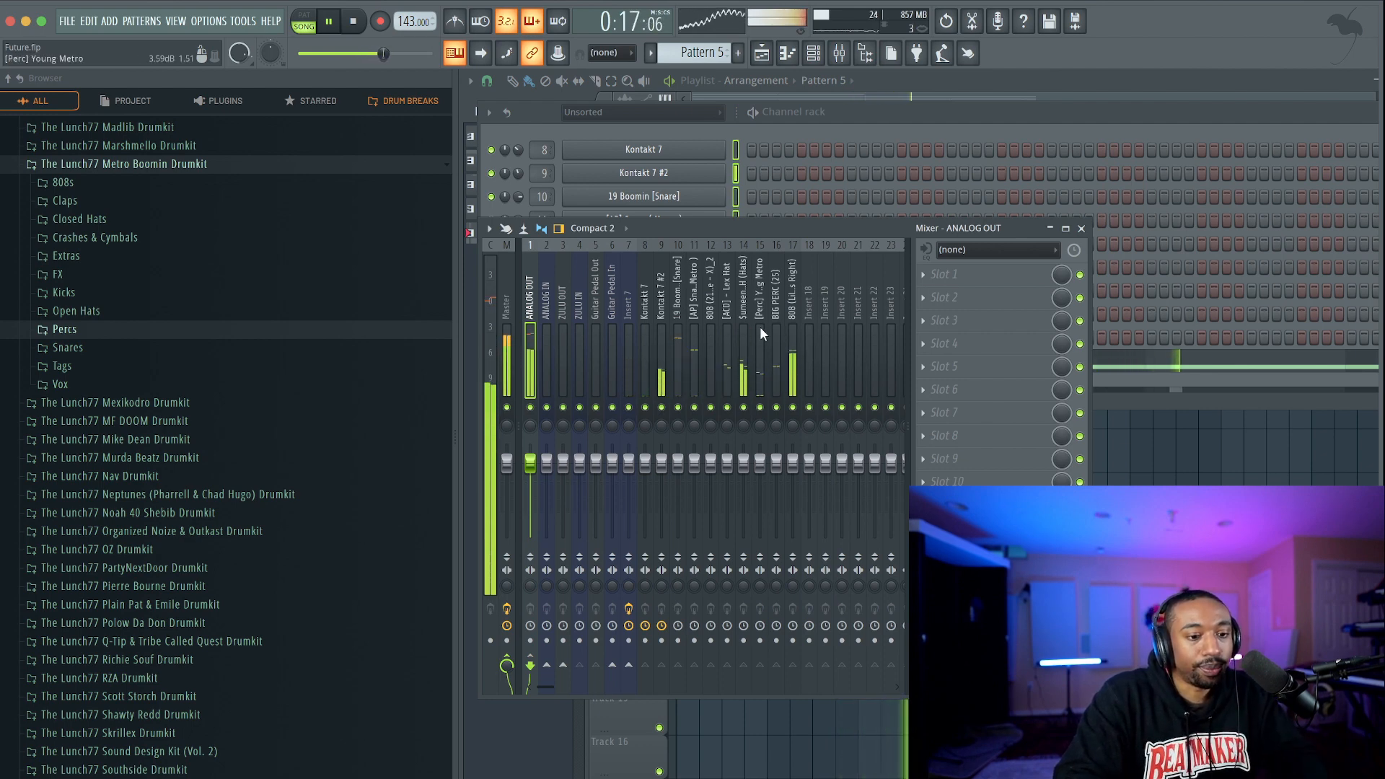
Examine the Kontakt 7 and Kontakt 7 #2 mixer tracks during playback, resetting the Kontakt 7 #2 fader.
left_click(661, 361)
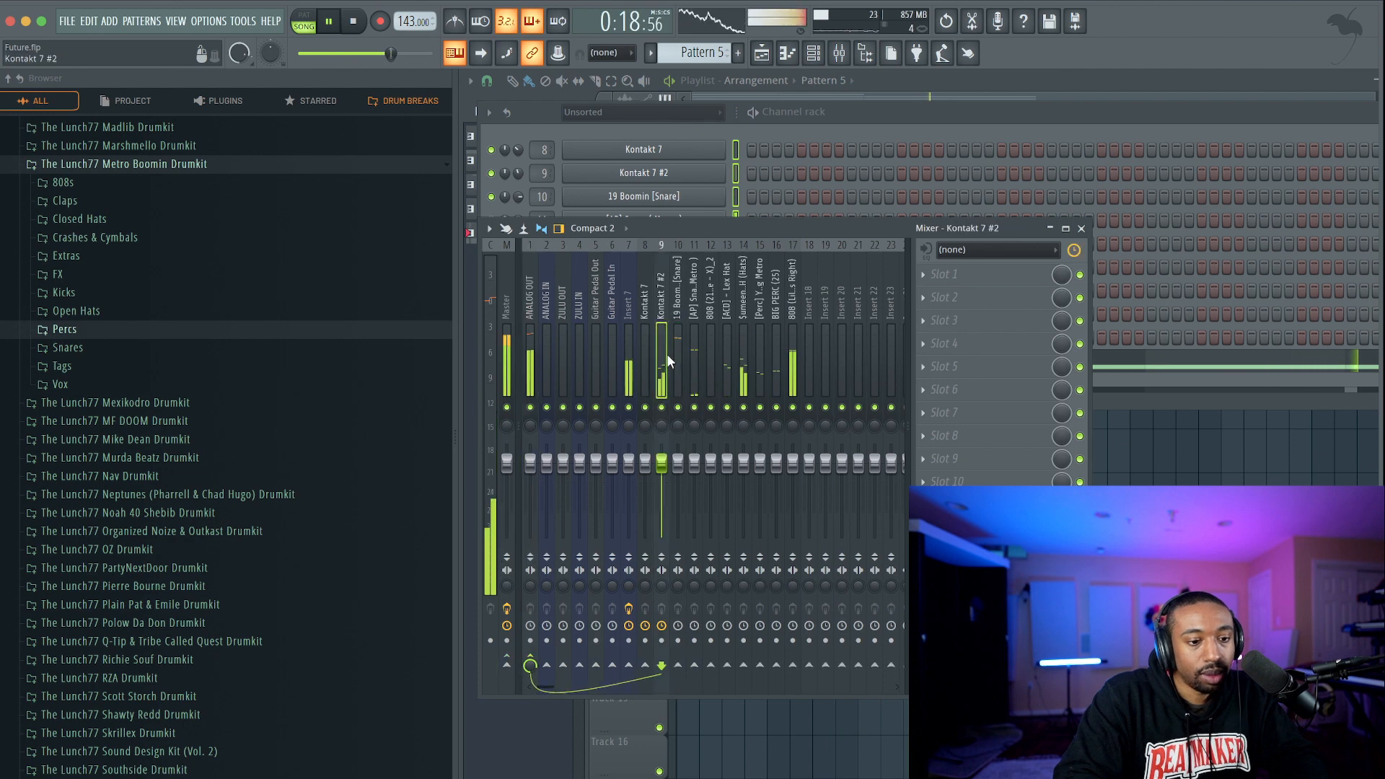
right_click(667, 467)
left_click(684, 473)
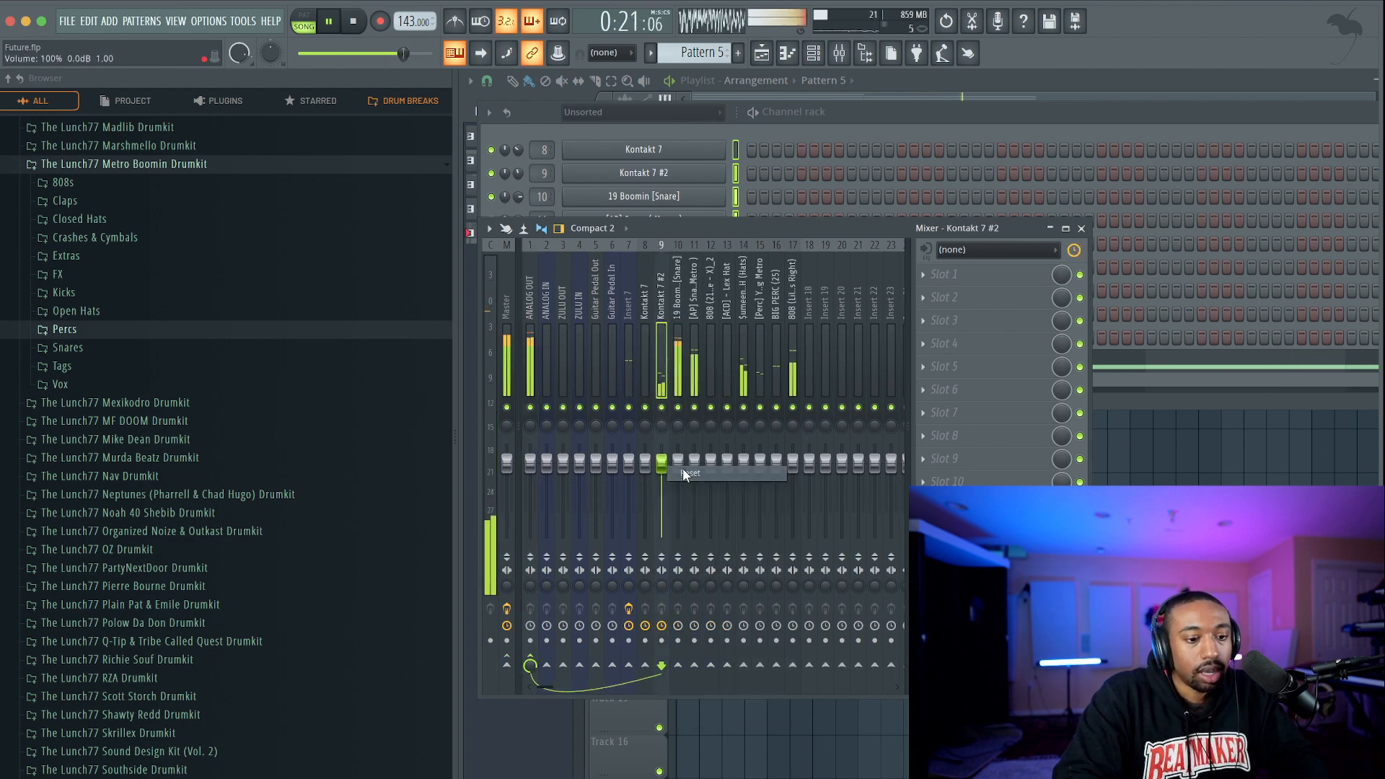
left_click(1292, 538)
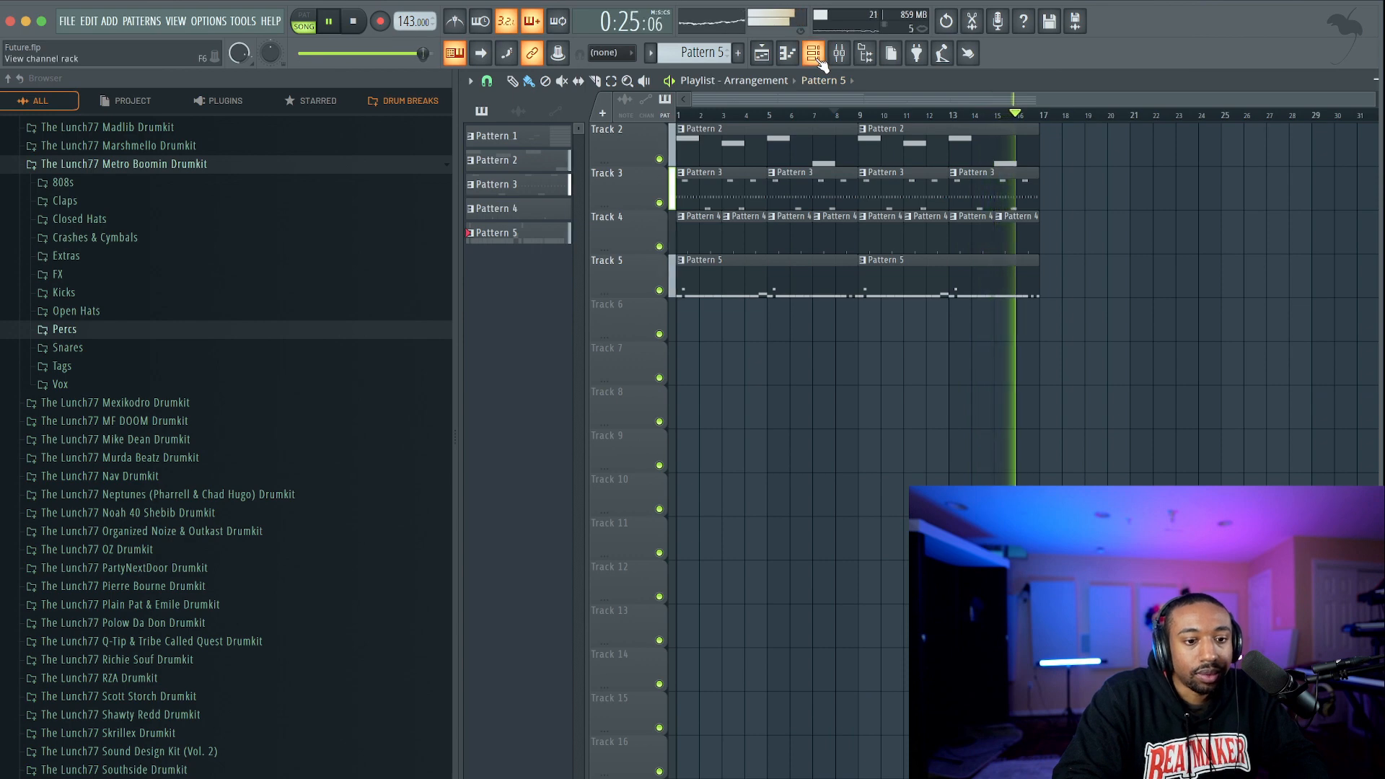
left_click(814, 53)
left_click(840, 56)
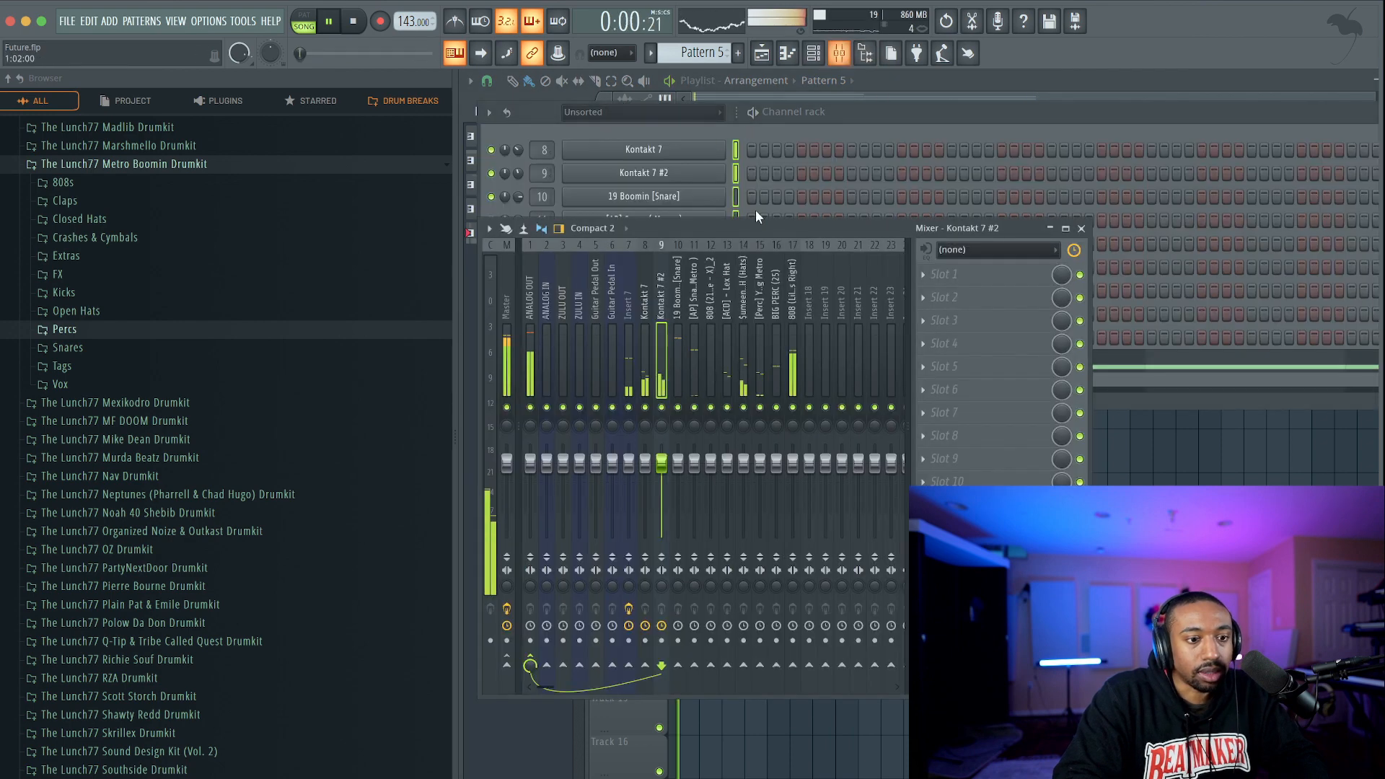
left_click(629, 322)
left_click(645, 322)
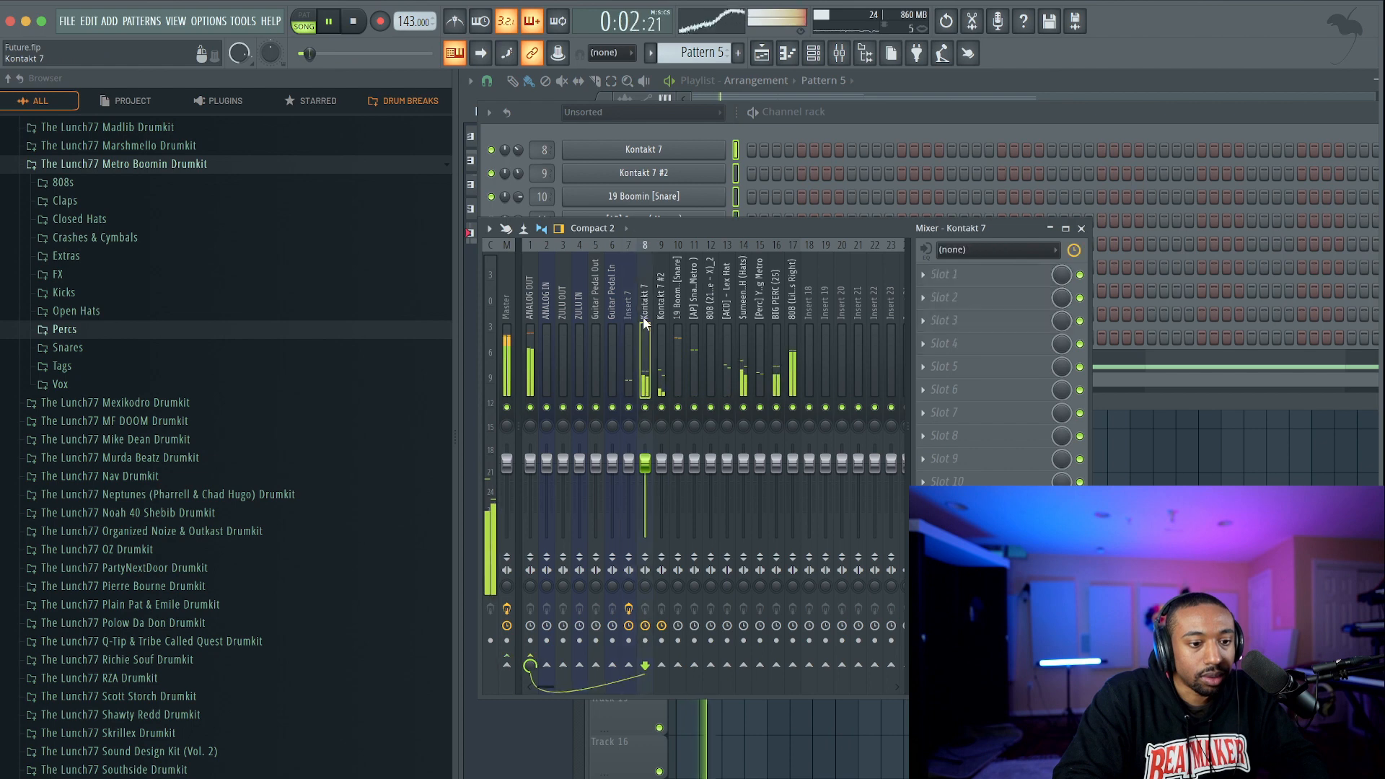
key("F5")
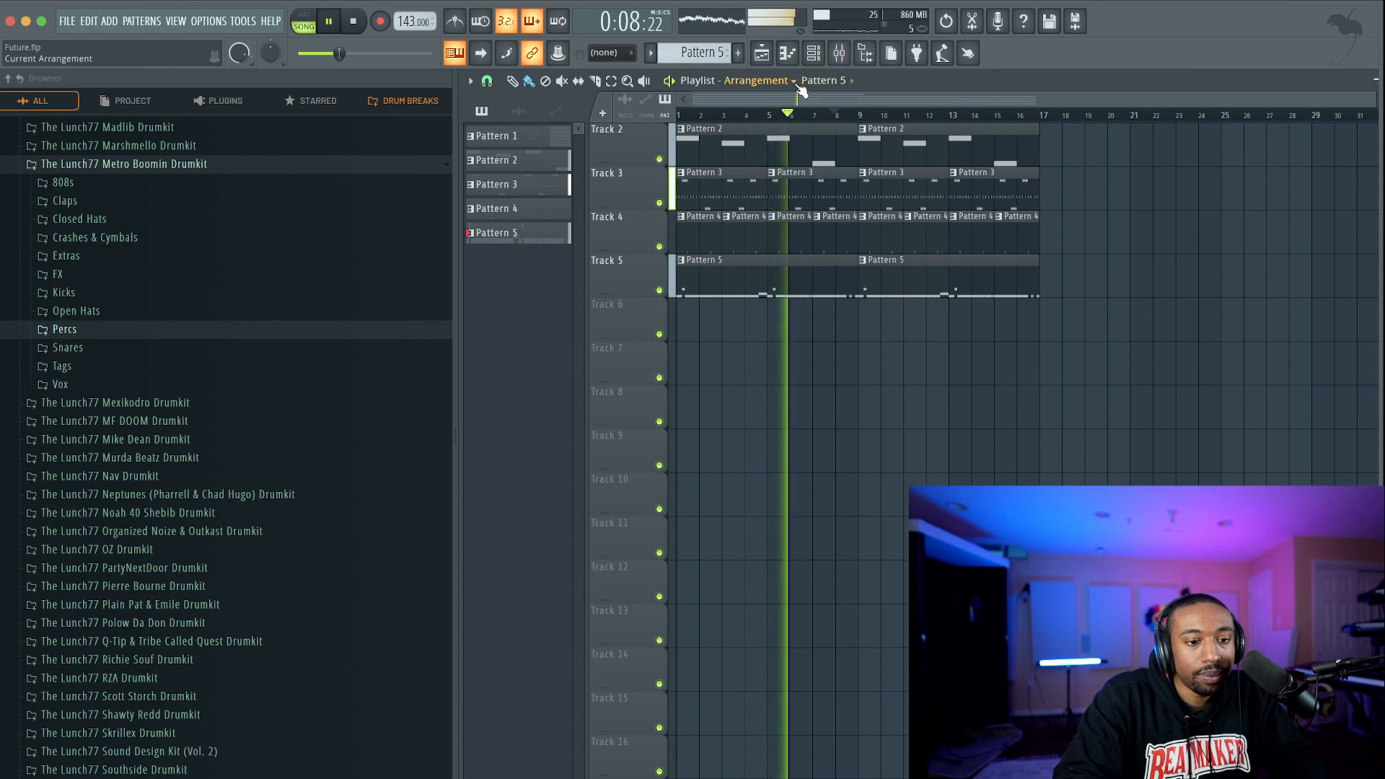
left_click(816, 57)
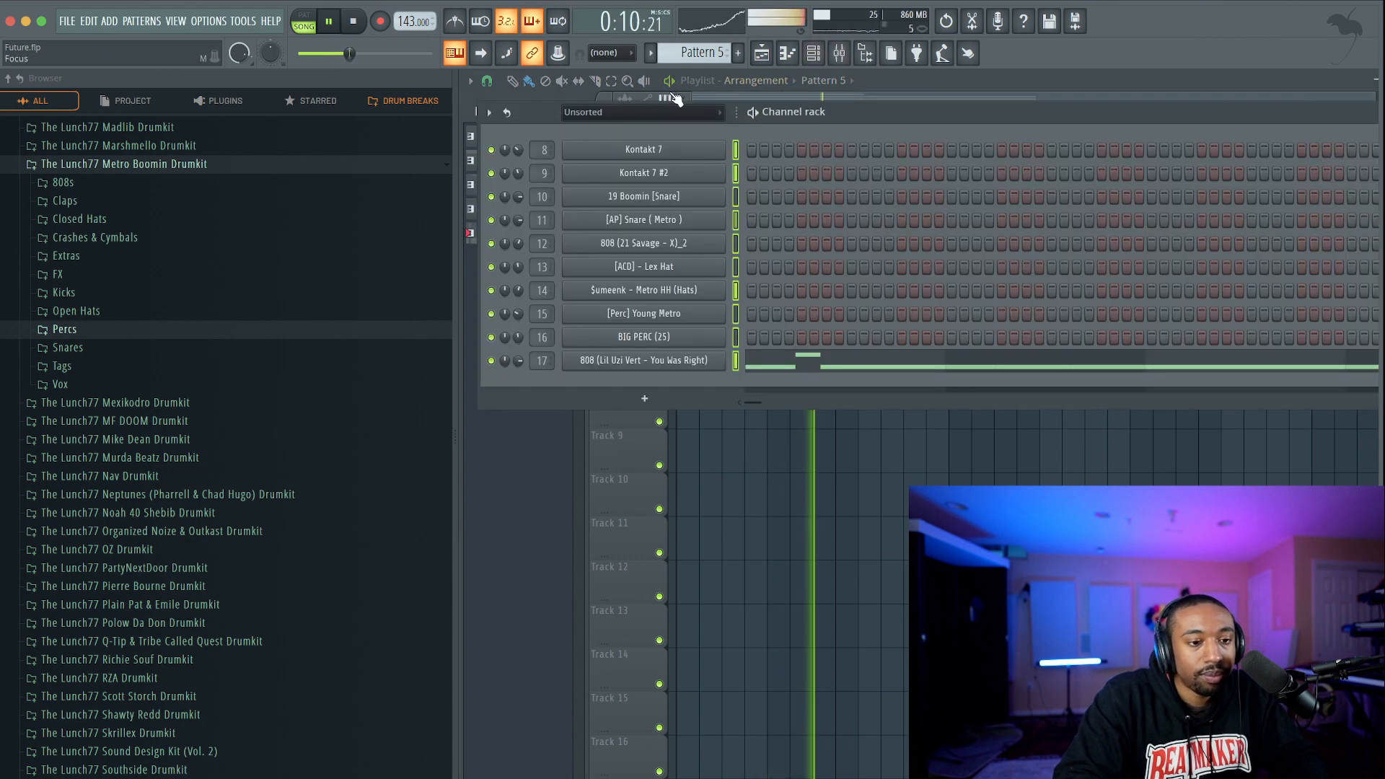
left_click(748, 424)
left_click(815, 55)
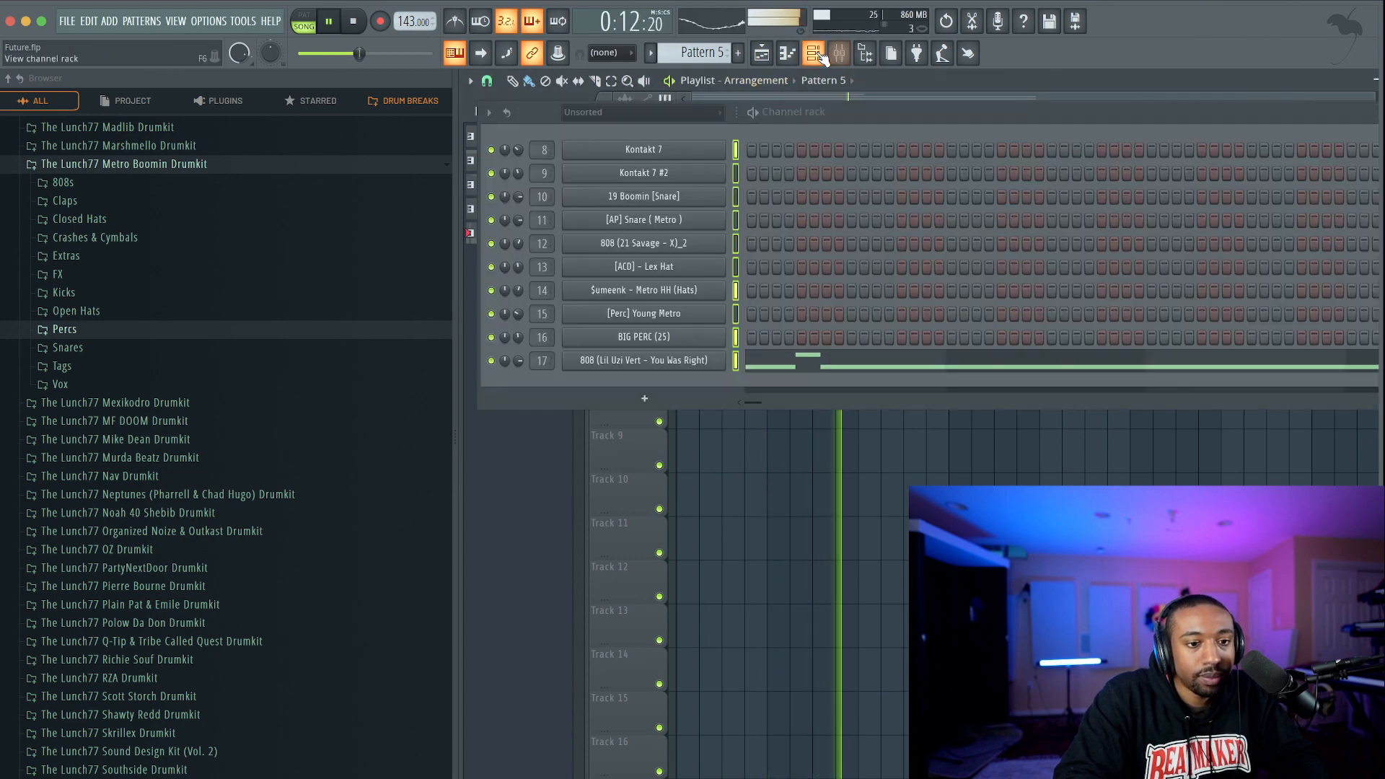
left_click(765, 440)
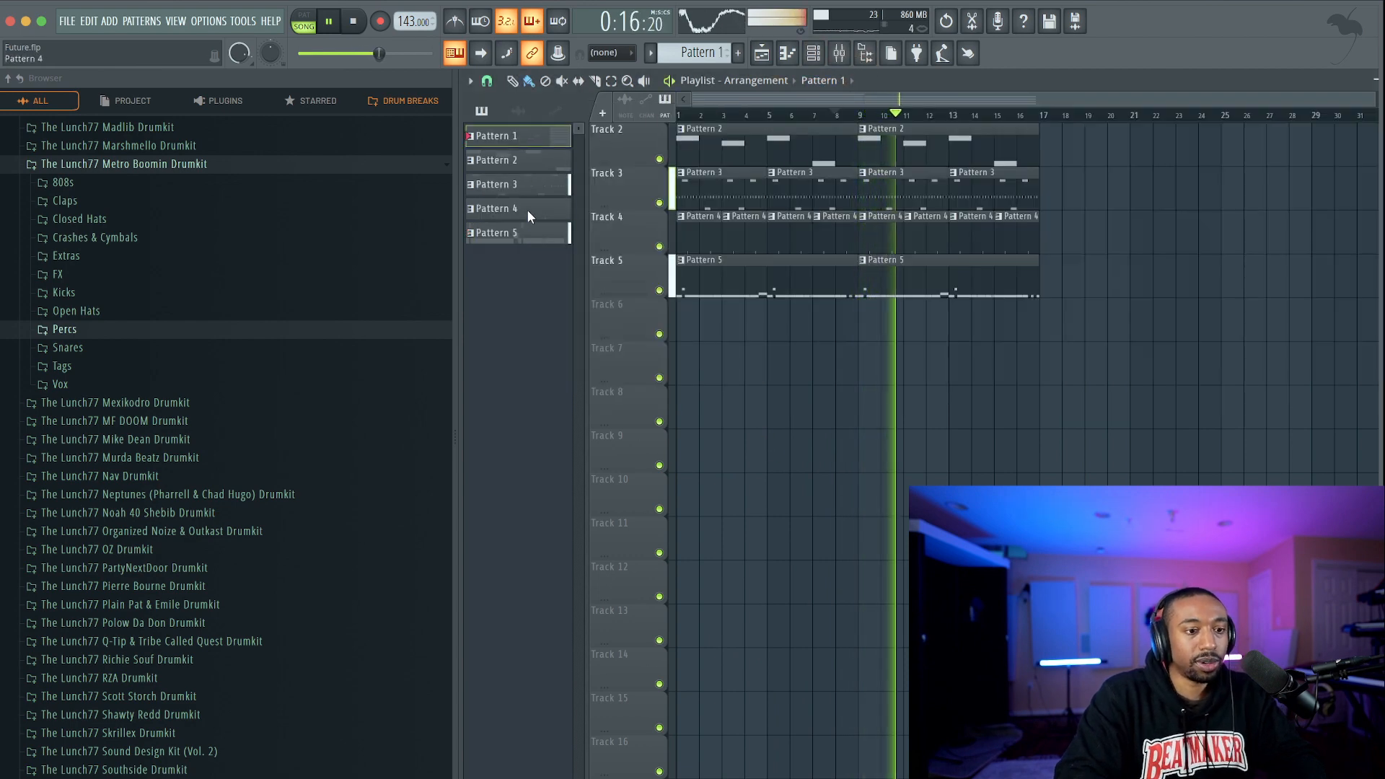
Stop playback and colour Patterns 1 to 5 with a gradient running from red to tan.
key("space")
right_click(528, 230)
left_click(598, 299)
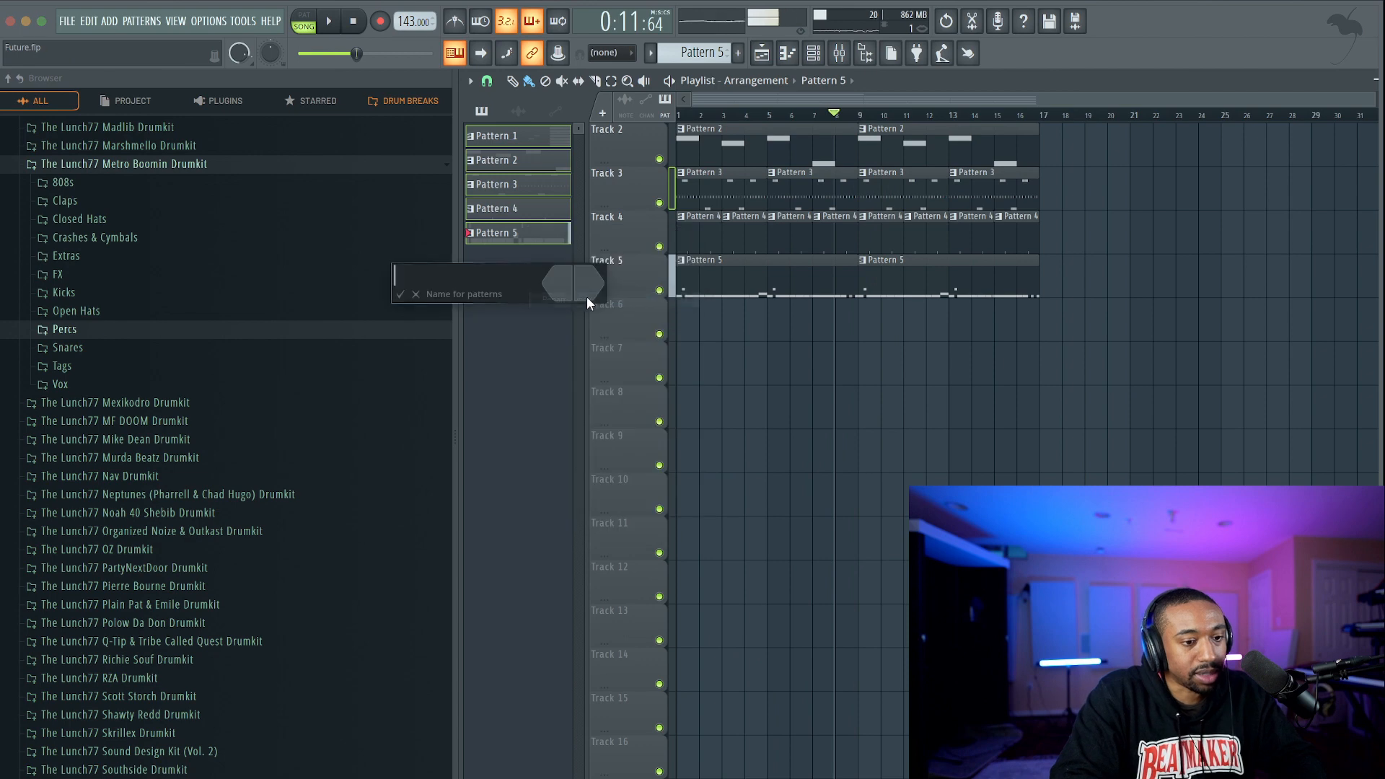
left_click(718, 332)
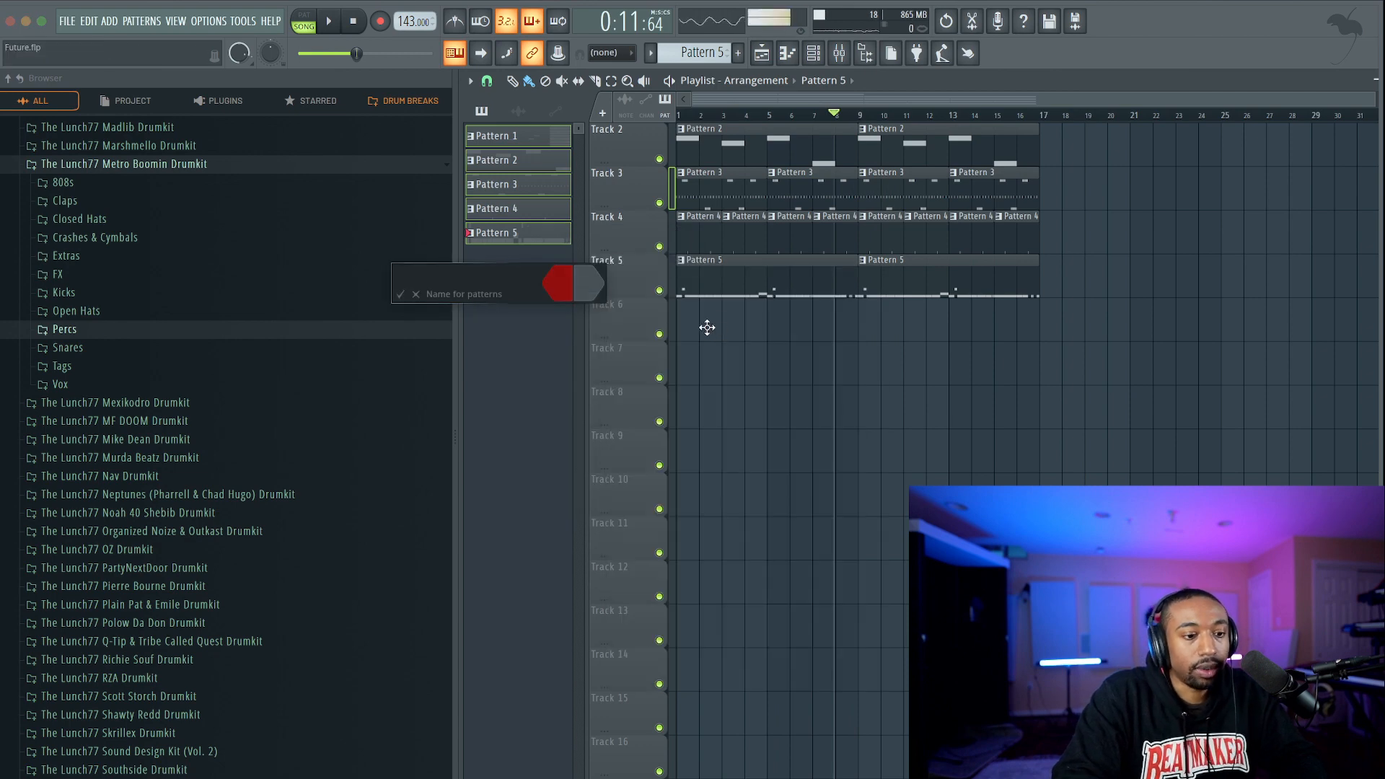
left_click(774, 397)
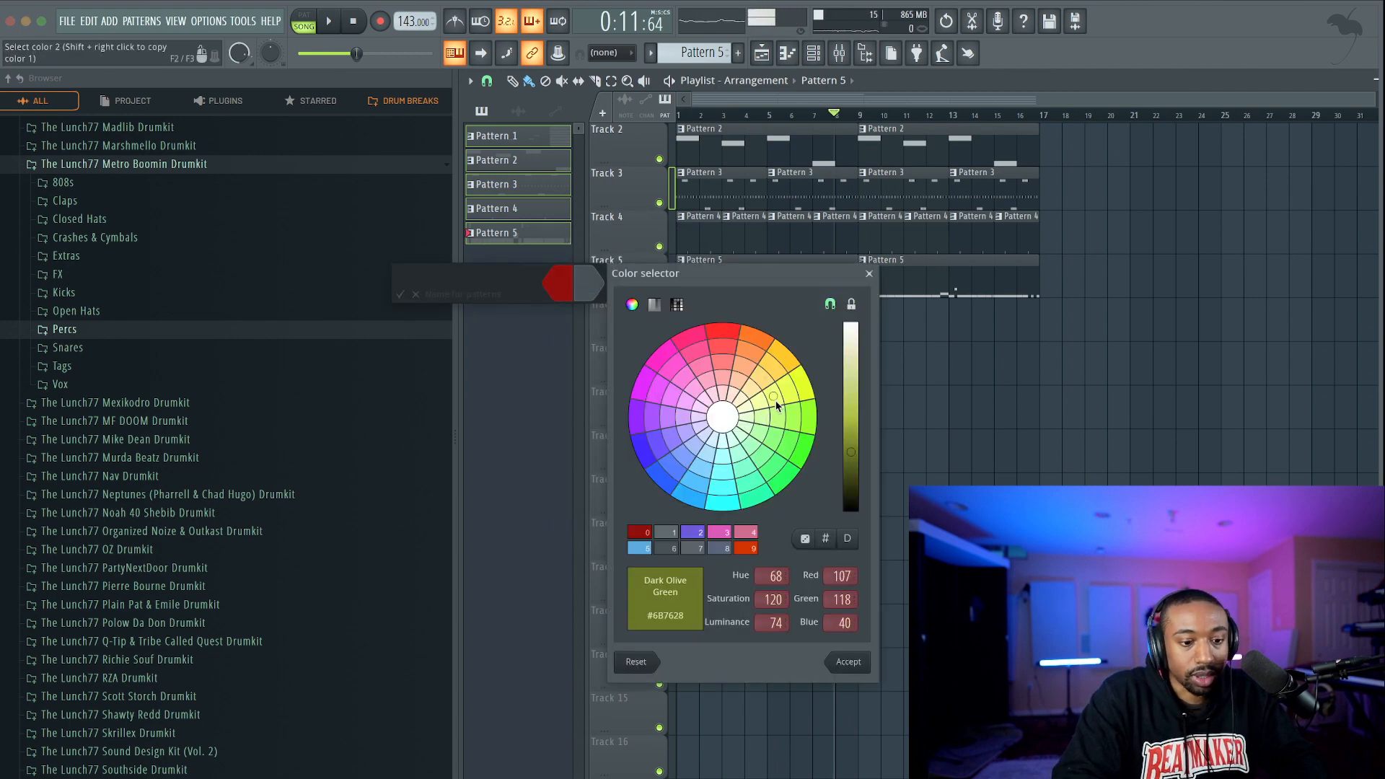
key("Return")
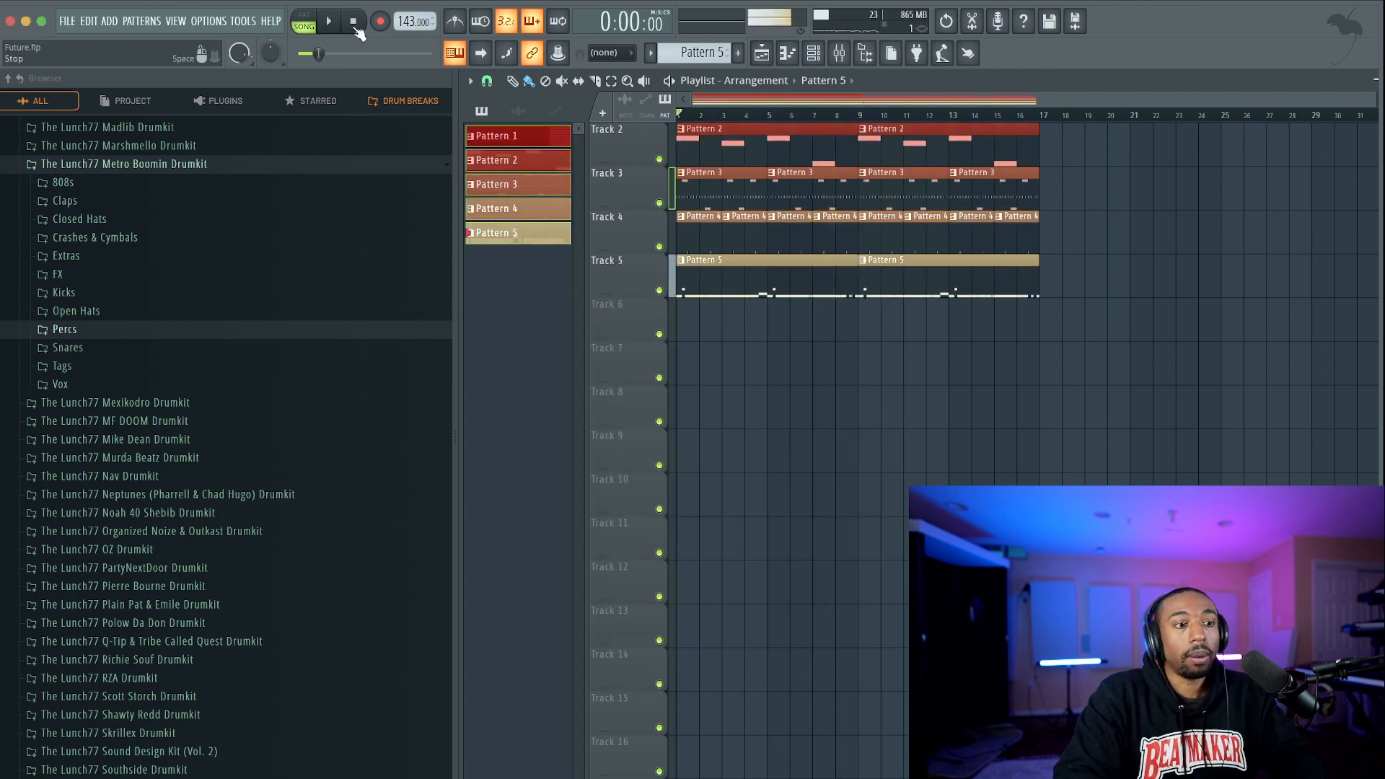
Hide the browser, glance at the mixer, and duplicate the 16-bar arrangement on Tracks 2 to 5 to start at bar 17.
left_click(860, 53)
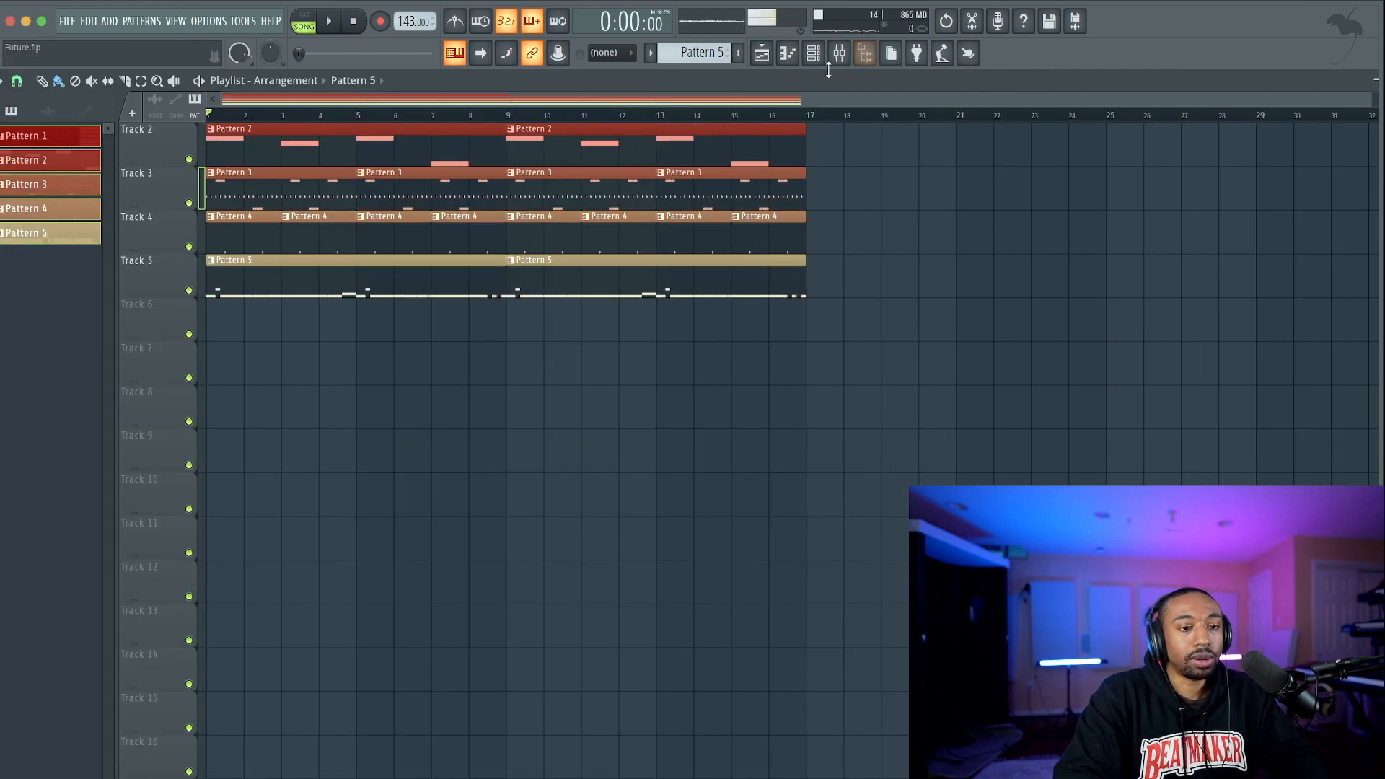
left_click(839, 52)
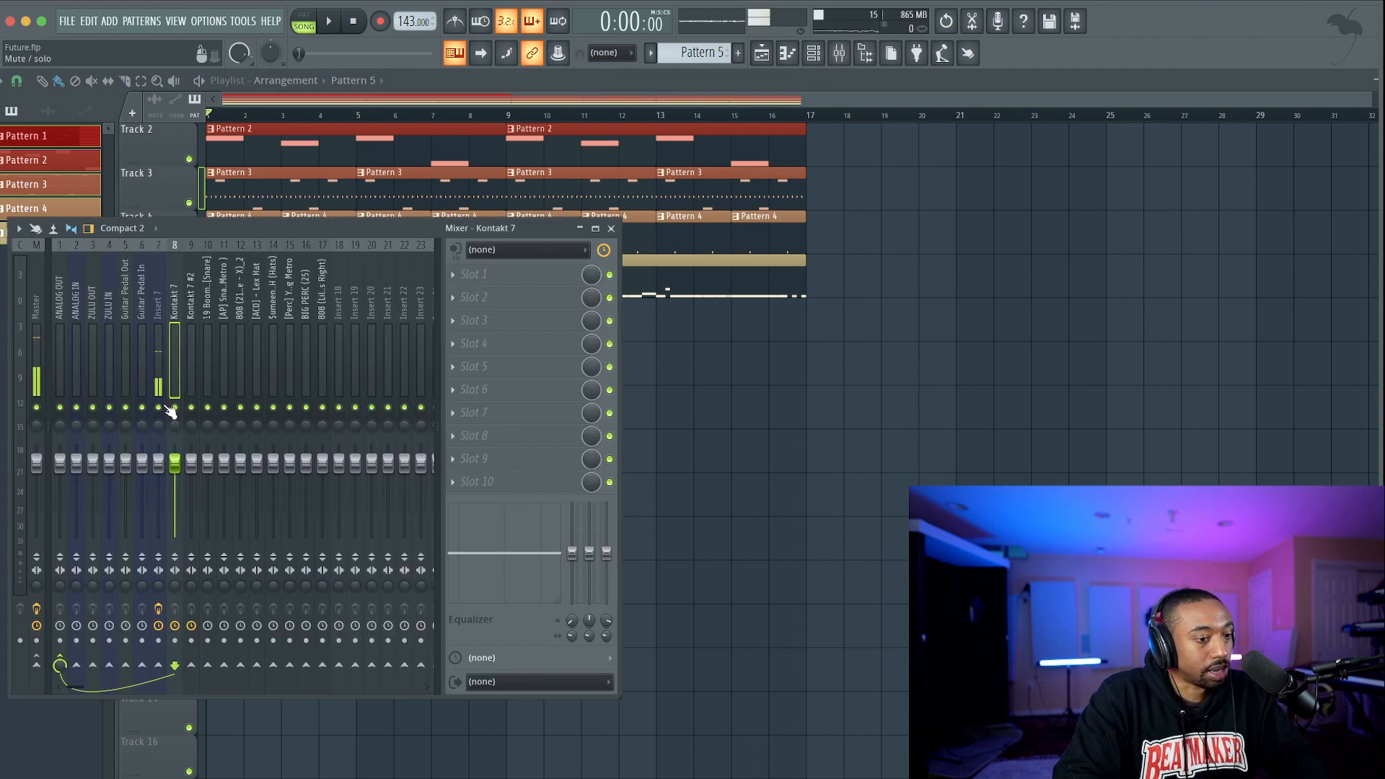
left_click(614, 228)
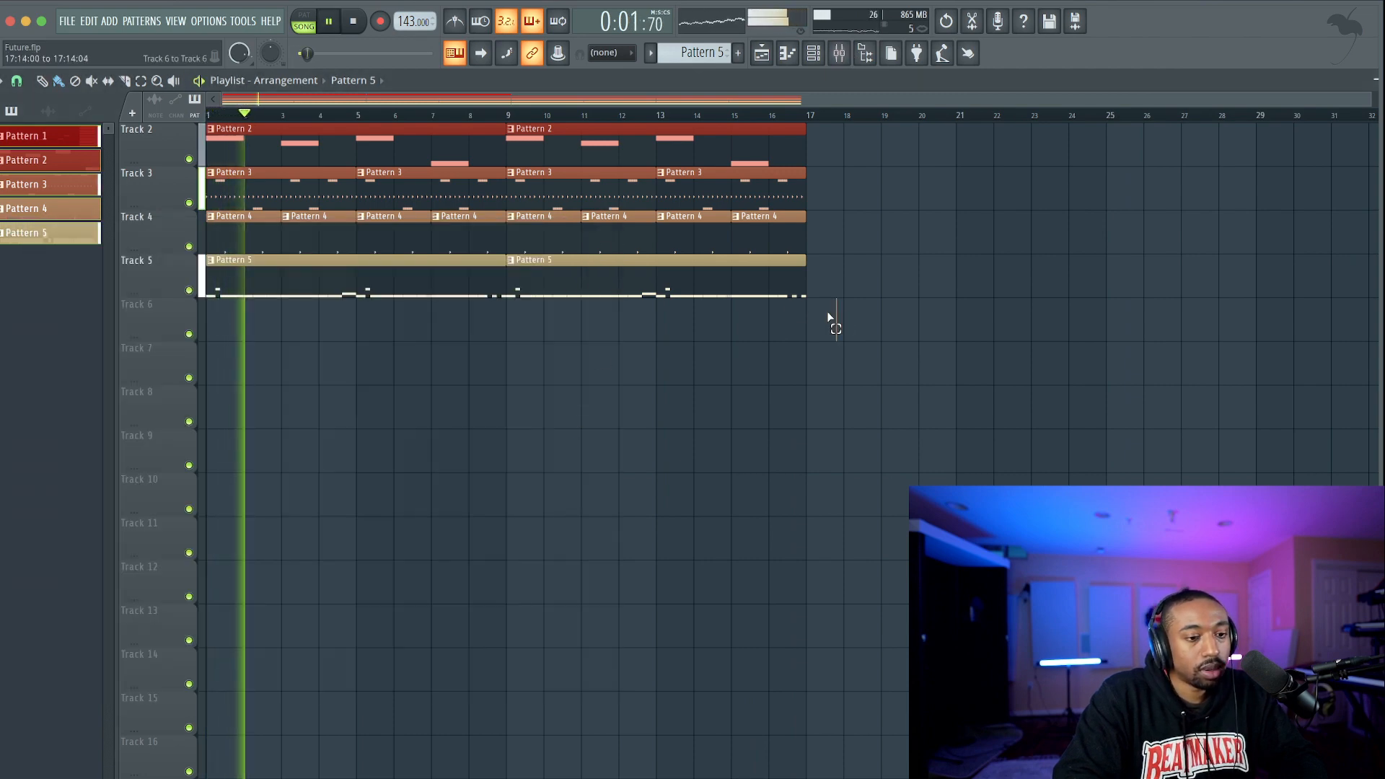
left_click_drag(828, 315, 193, 157)
key("ctrl+b")
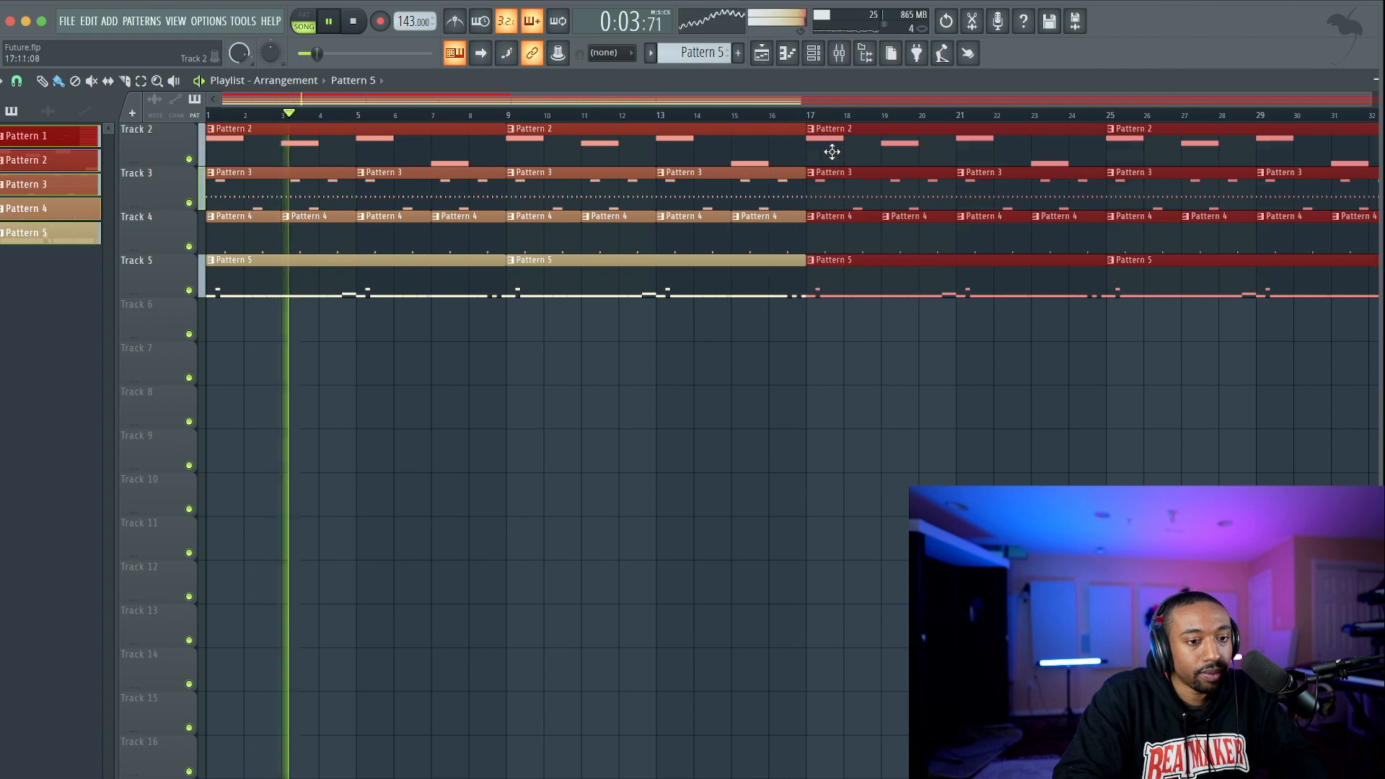
Remove the four Pattern 4 clips from bars 1 to 8 on Track 4.
scroll(329, 226, "down", 3)
right_click(345, 245)
right_click(314, 246)
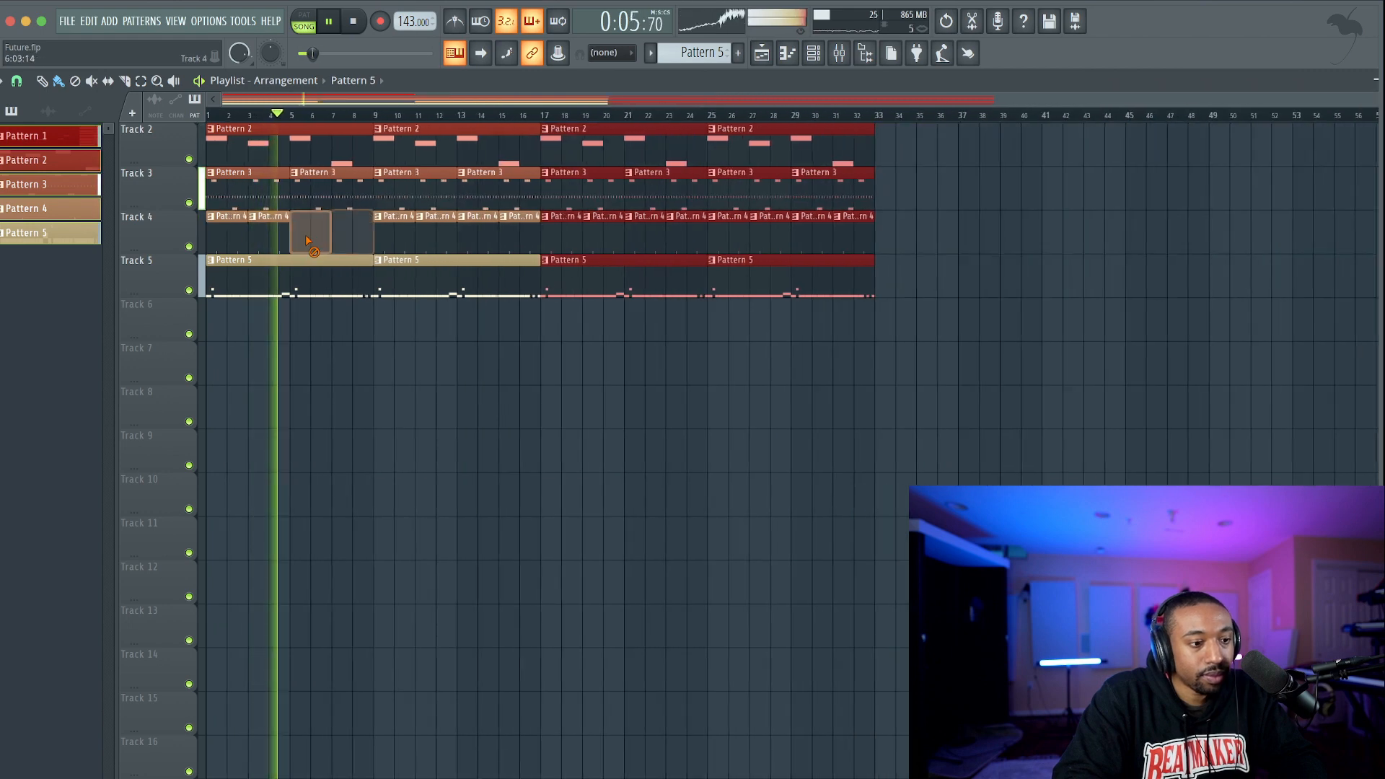
right_click(269, 243)
right_click(244, 241)
scroll(332, 262, "up", 1)
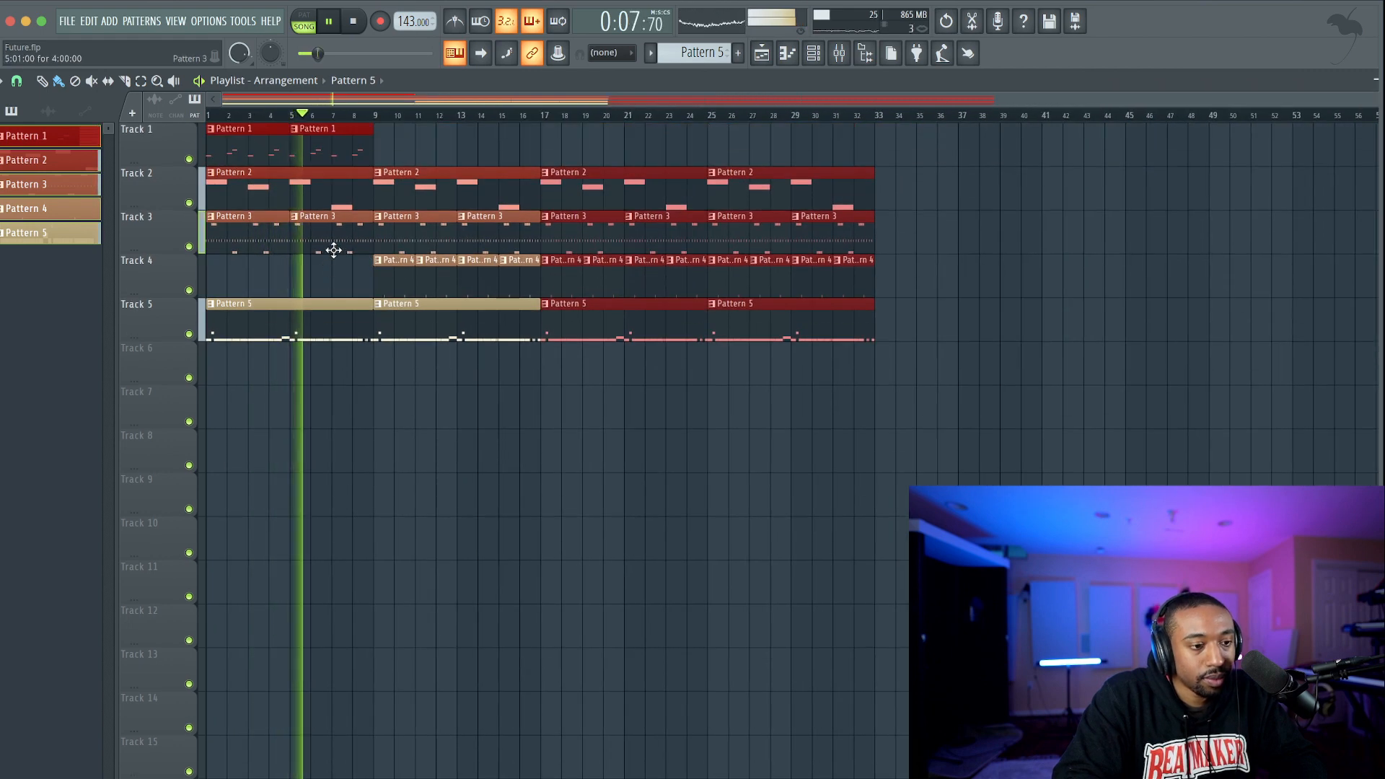
Duplicate the Pattern 1 clips along Track 1 until eight of them fill it to about bar 32, and save the project.
left_click_drag(385, 151, 248, 148)
key("ctrl+b")
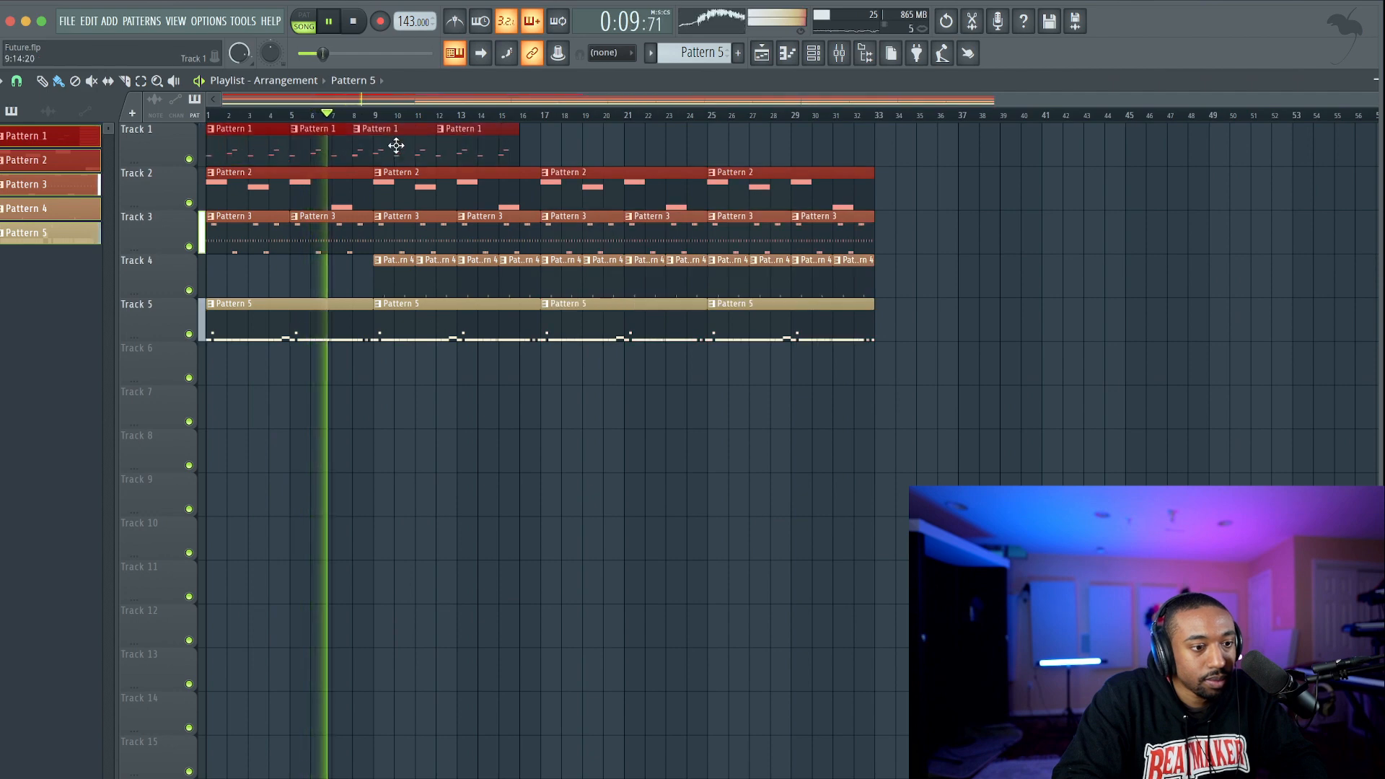
left_click_drag(429, 139, 743, 130)
key("ctrl+s")
Stop playback and remove the first Pattern 5 clip, covering bars 1 to 8 on Track 5.
key("space")
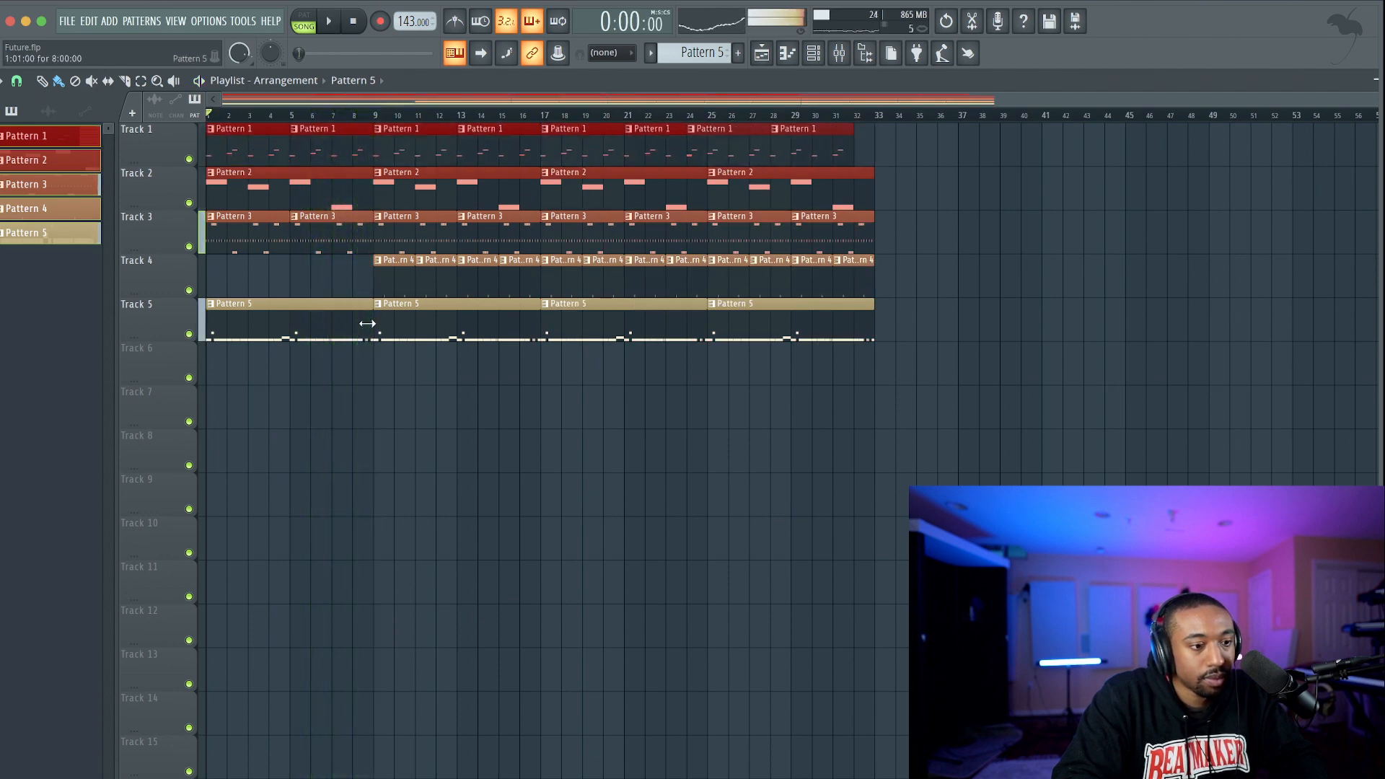
right_click(368, 322)
right_click(337, 250)
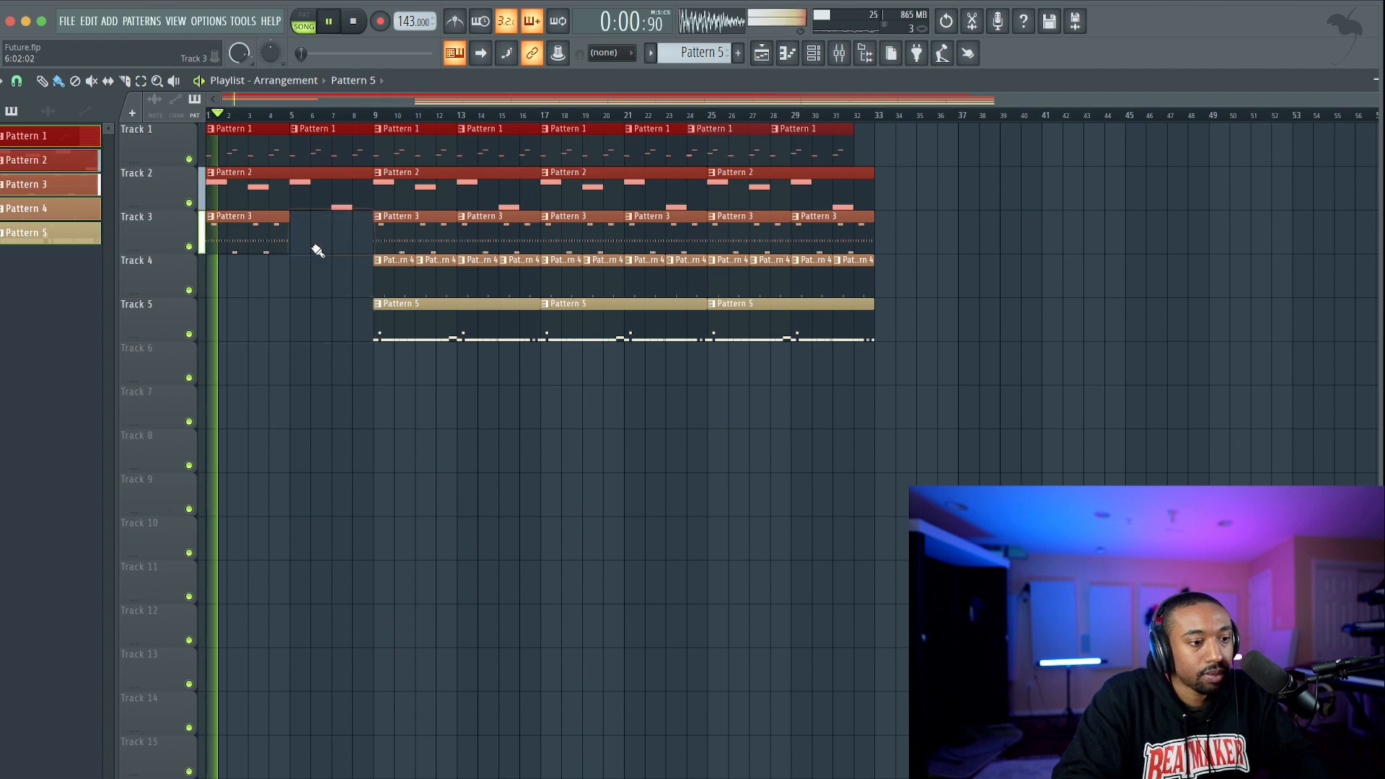
right_click(274, 246)
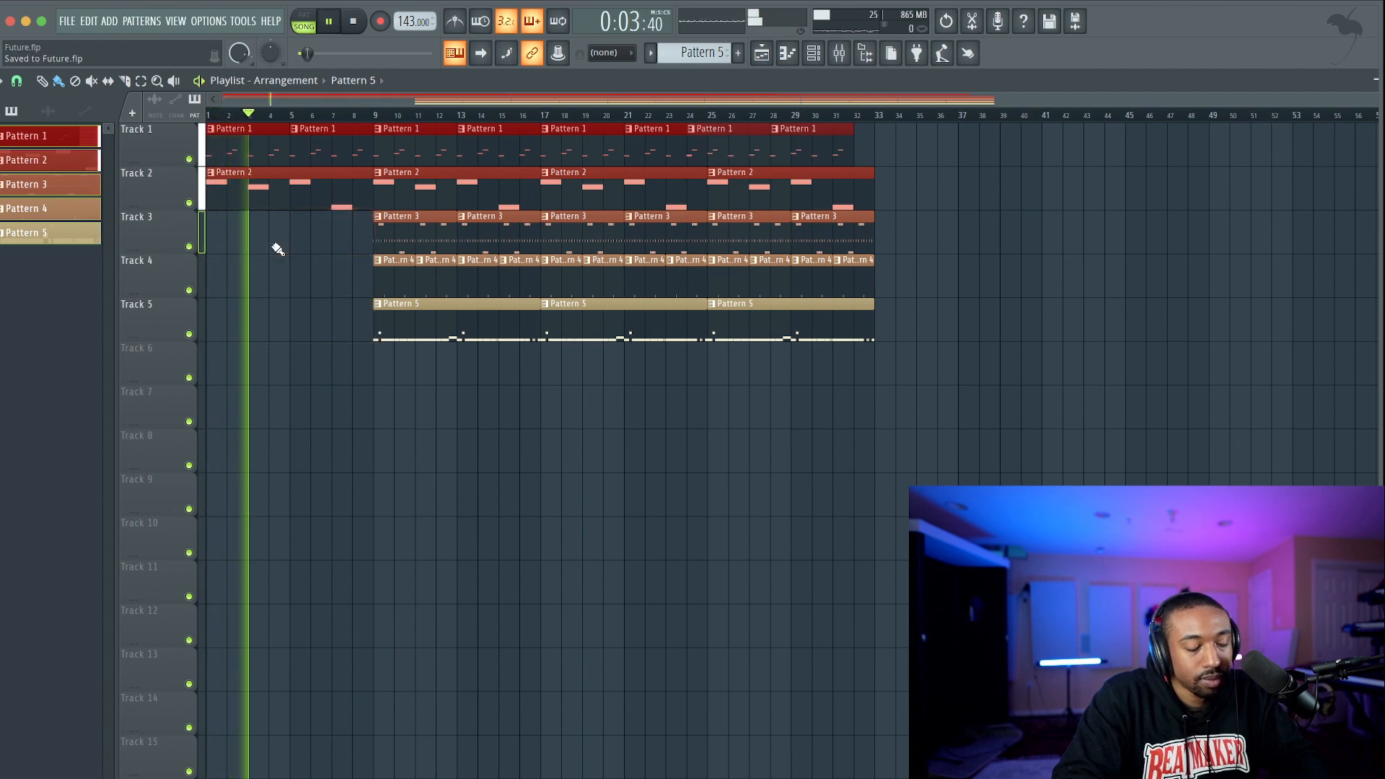
key("ctrl+z")
key("ctrl+z")
Add two Pattern 3 clips over bars 1 to 8 on Track 3, merge them into one pattern clip, and review its channels.
left_click_drag(314, 236, 232, 233)
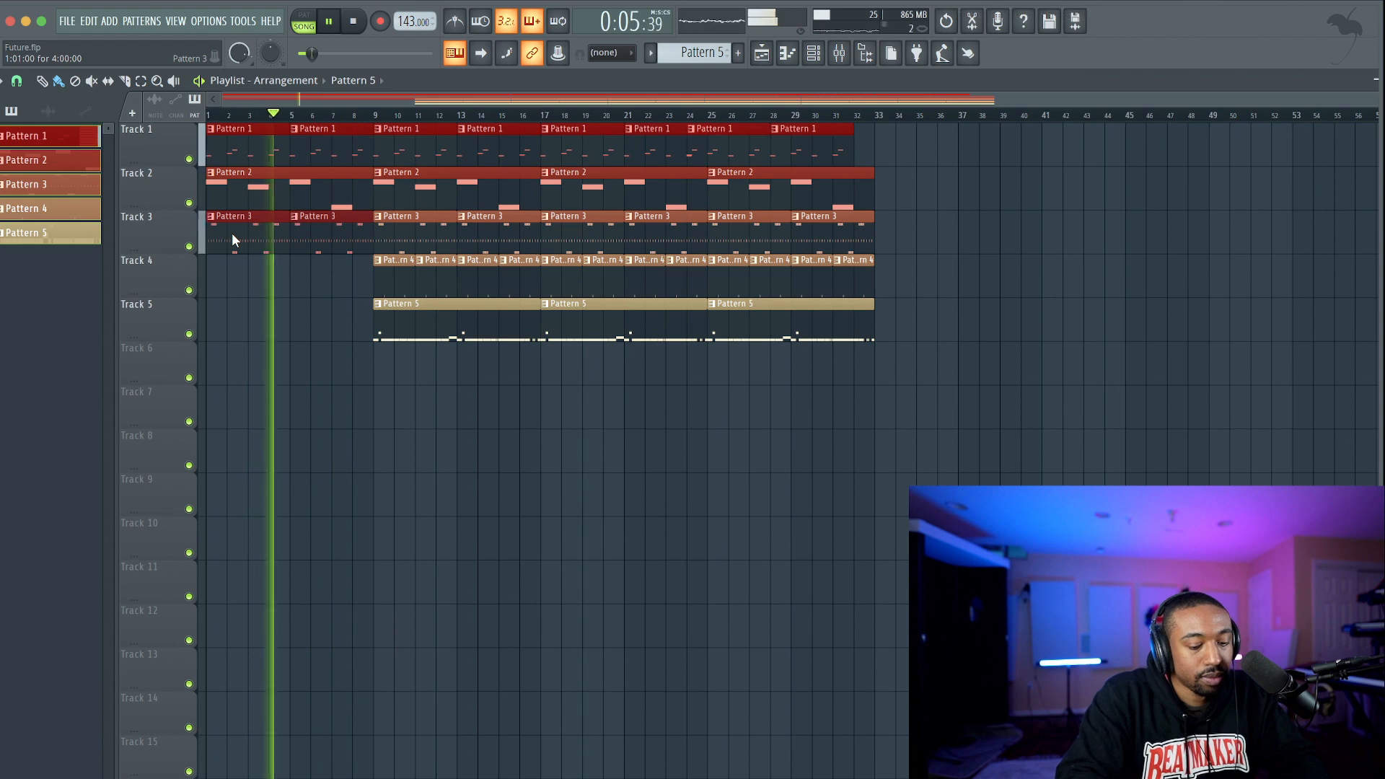
key("ctrl+g")
double_click(300, 237)
left_click(812, 56)
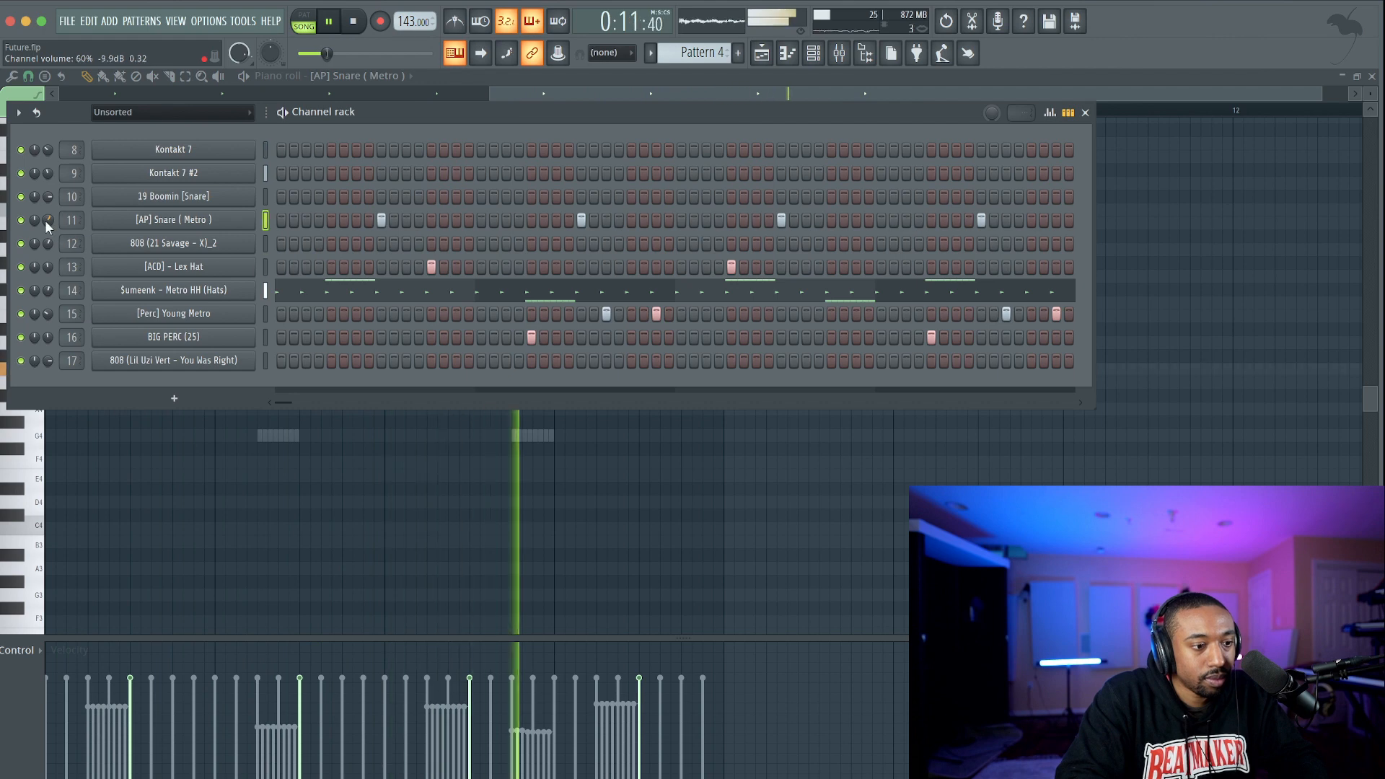
left_click(768, 50)
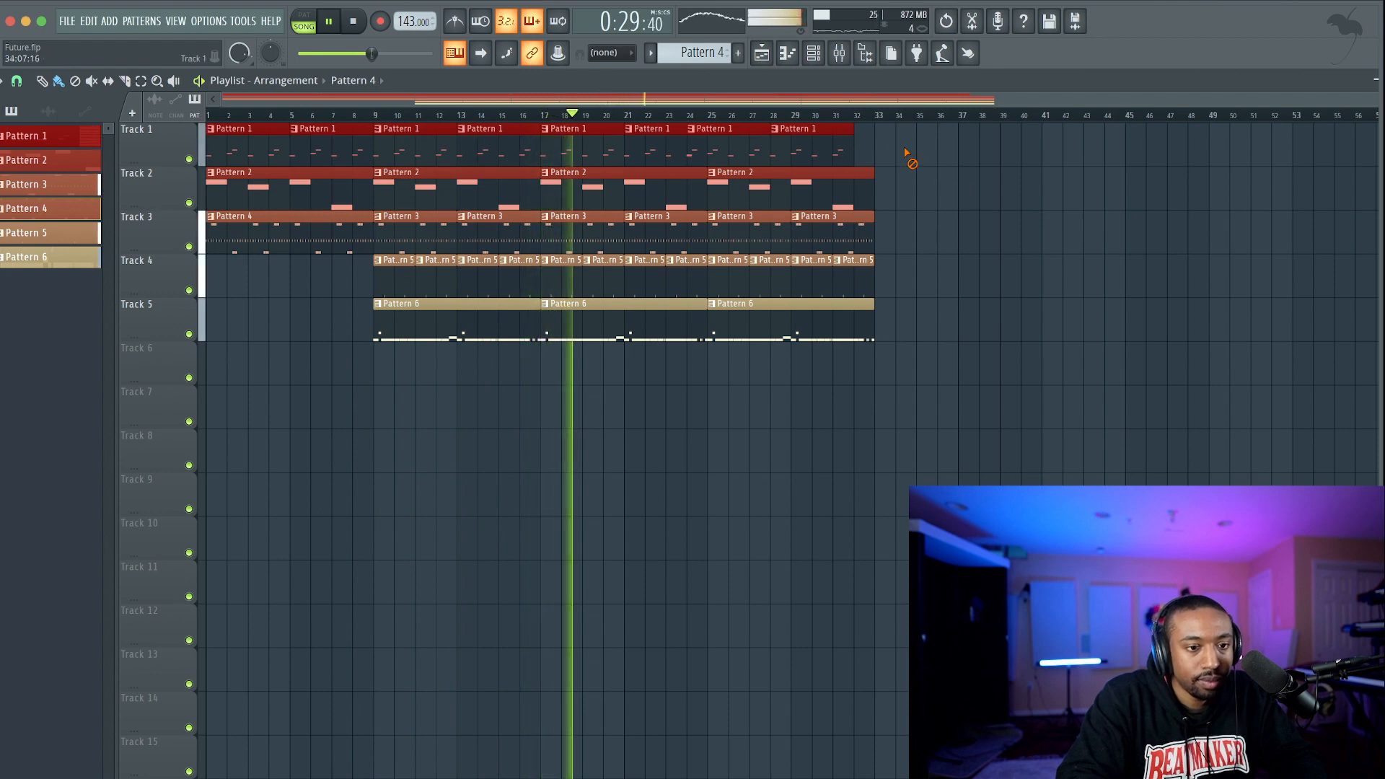
Move the last two Pattern 1 clips on Track 1 so they start at bars 25 and 29.
mouse_move(859, 148)
left_mouse_down()
mouse_move(903, 147)
mouse_move(854, 143)
left_mouse_up()
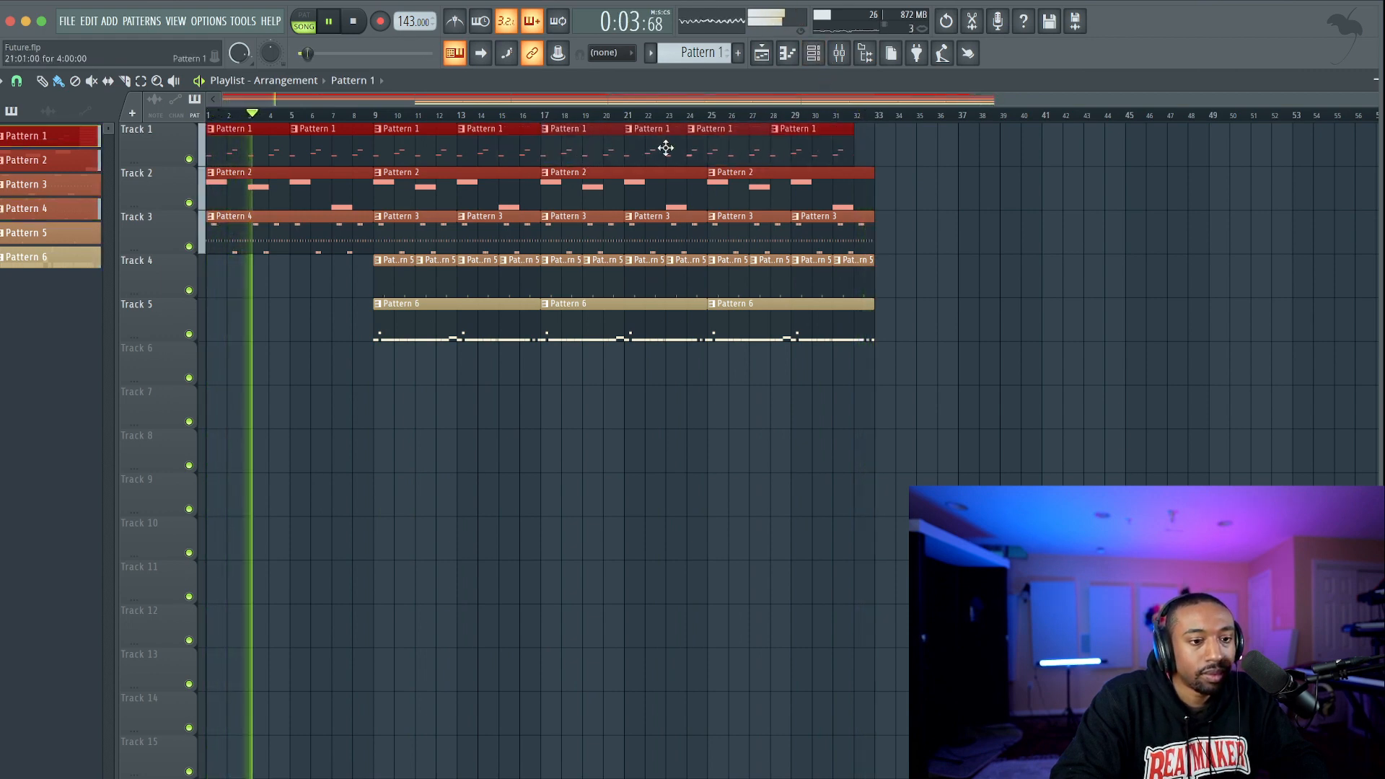
left_click_drag(713, 147, 813, 140)
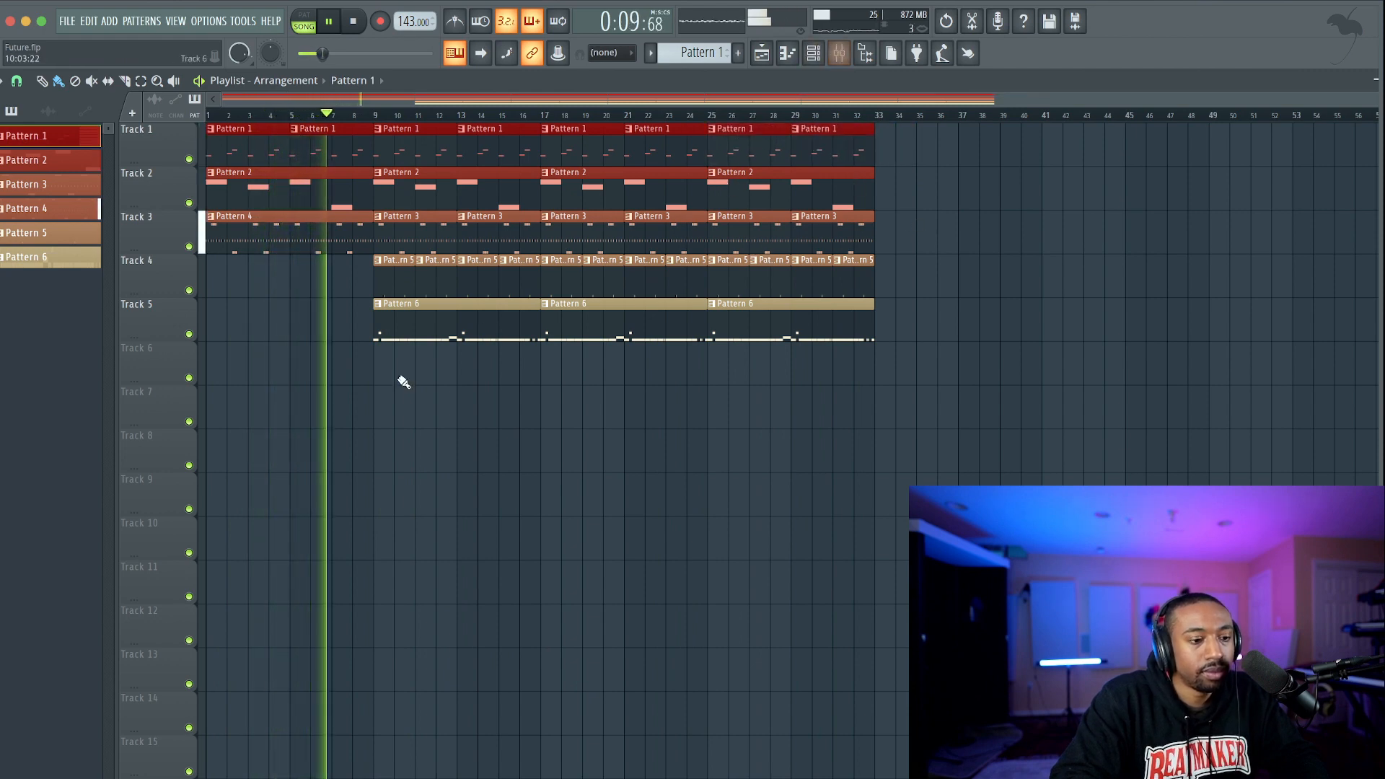
Set the channel pitch of the $umeenk - Metro HH hi-hat to about -49 cents and return to the arrangement.
left_click(813, 53)
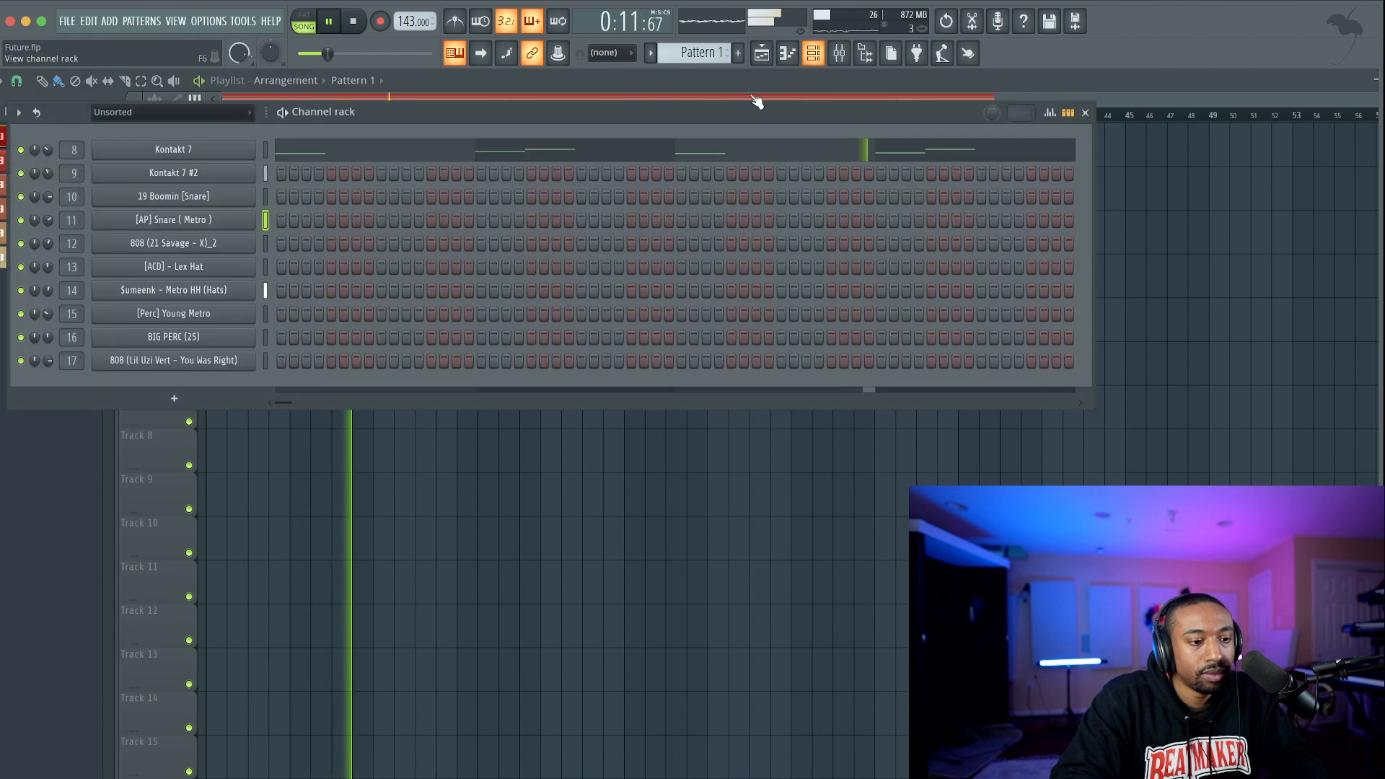
left_click(216, 289)
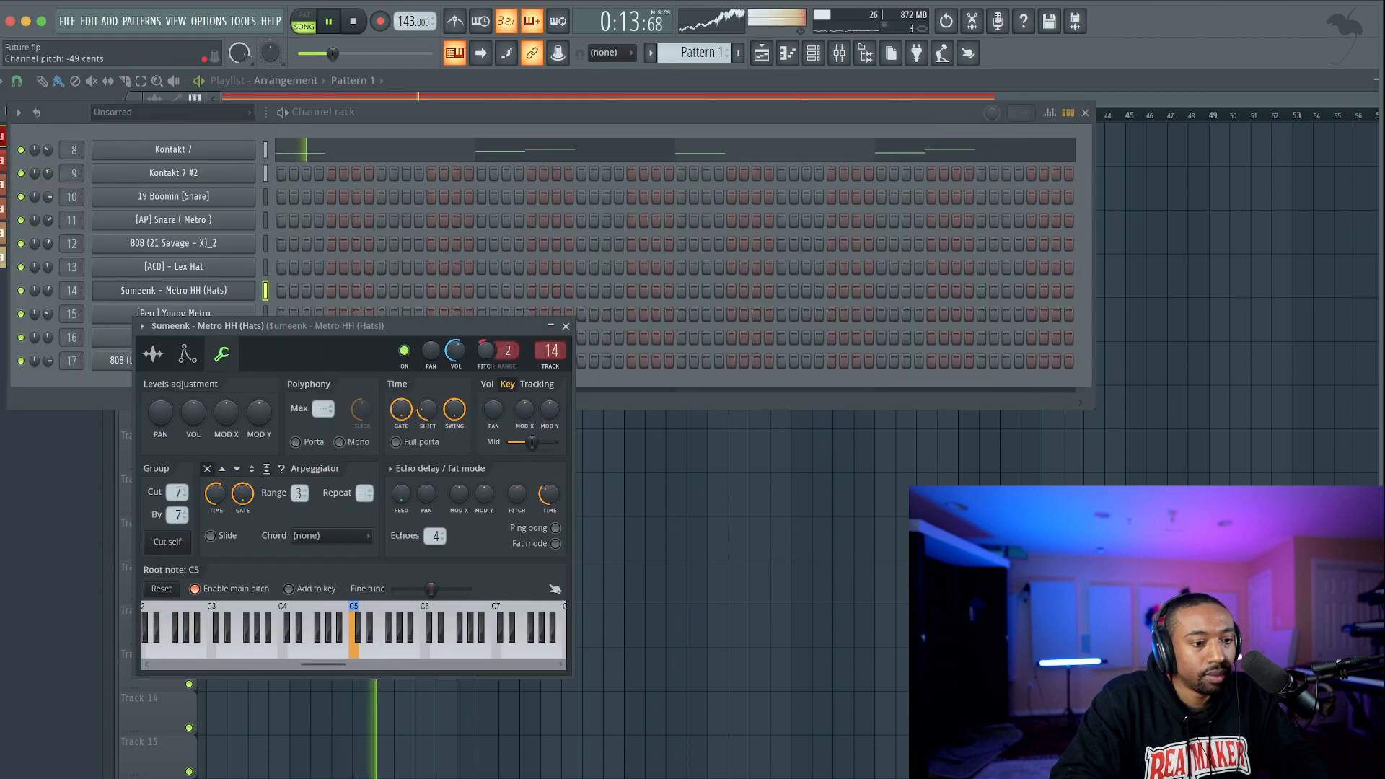
left_click(567, 329)
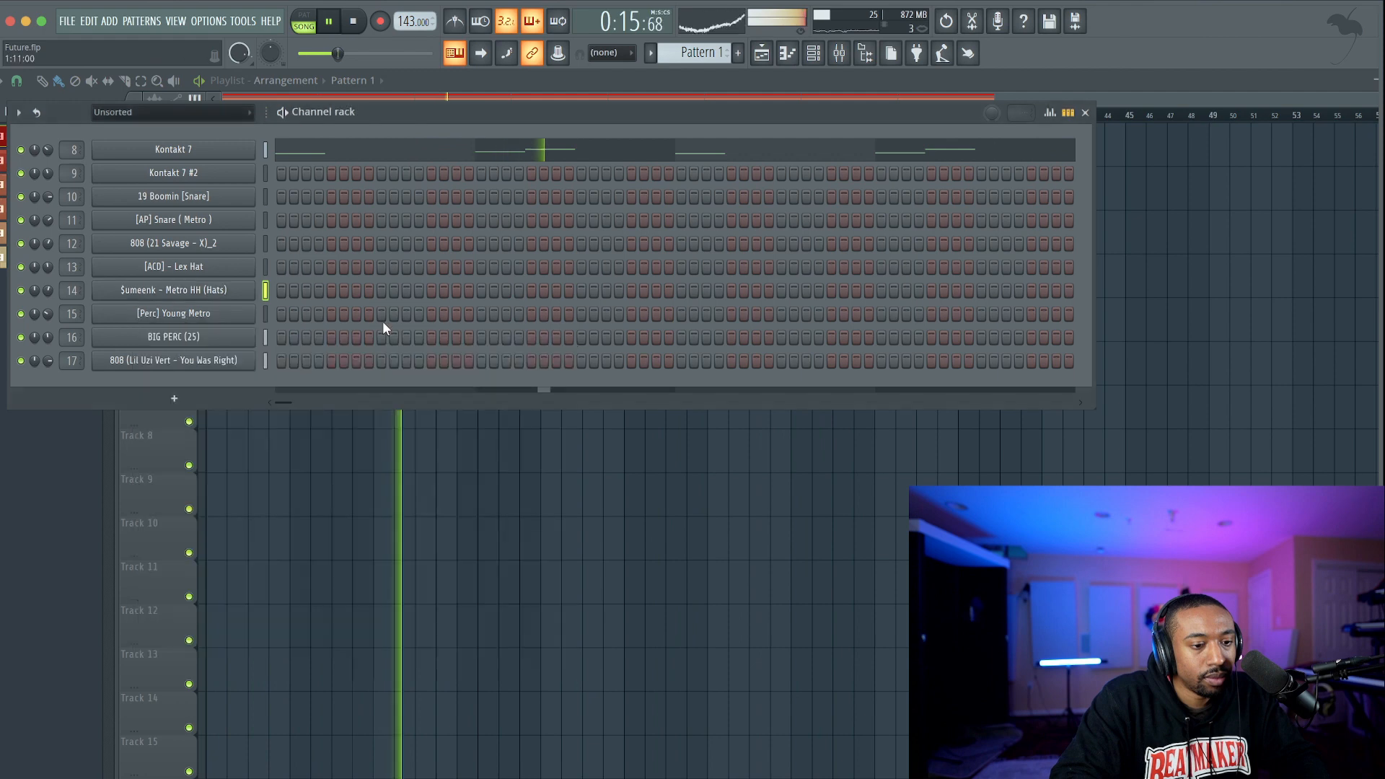
key("F6")
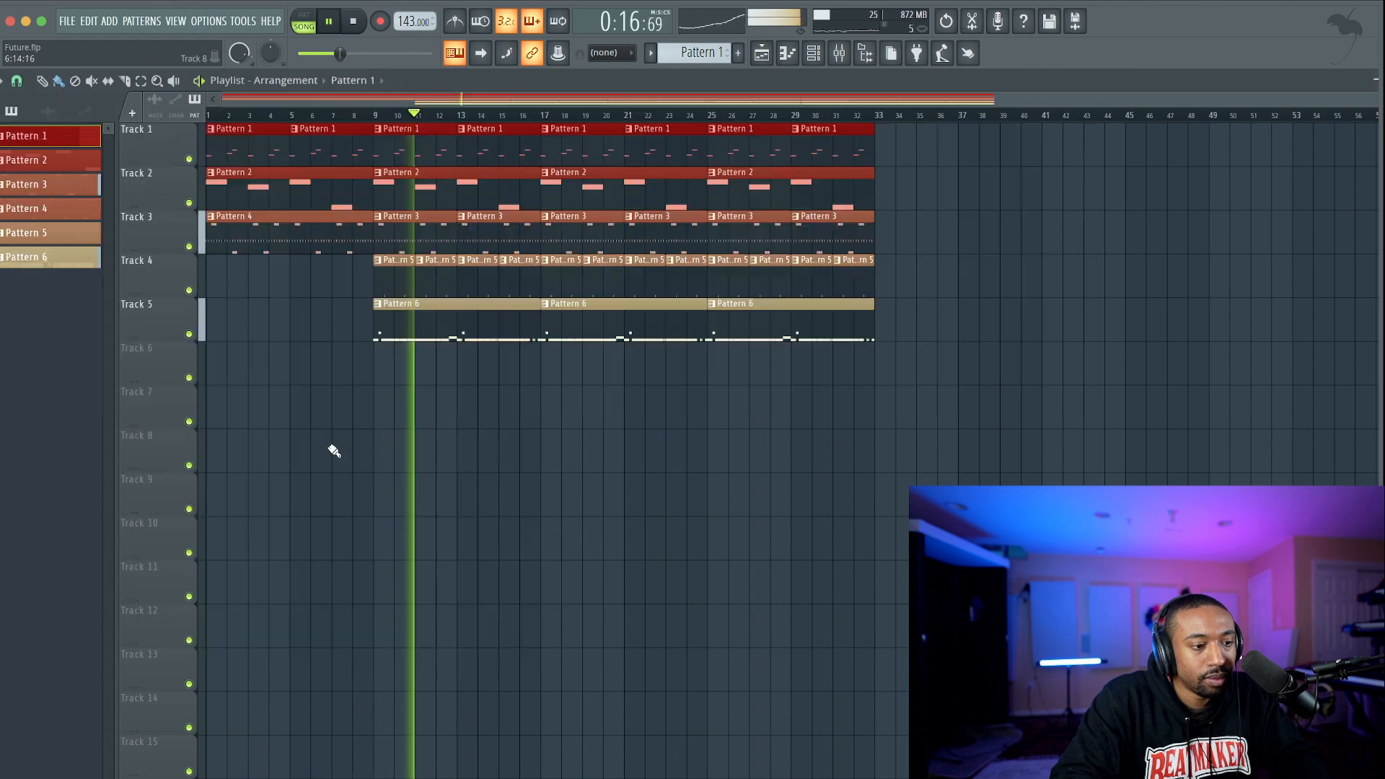
Check the mixer levels during playback, replay the opening bars while viewing the channel rack, and stop playback.
left_click(839, 53)
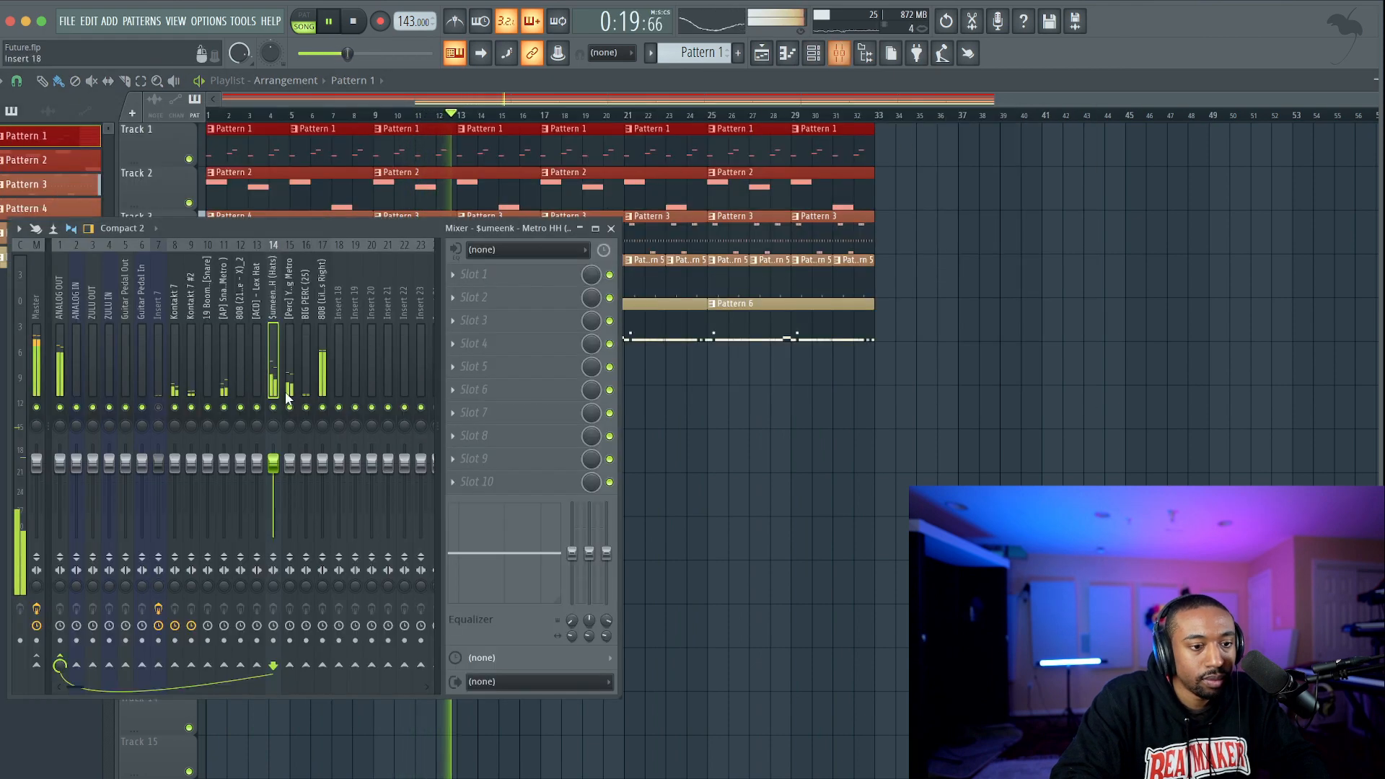
key("space")
left_click(612, 229)
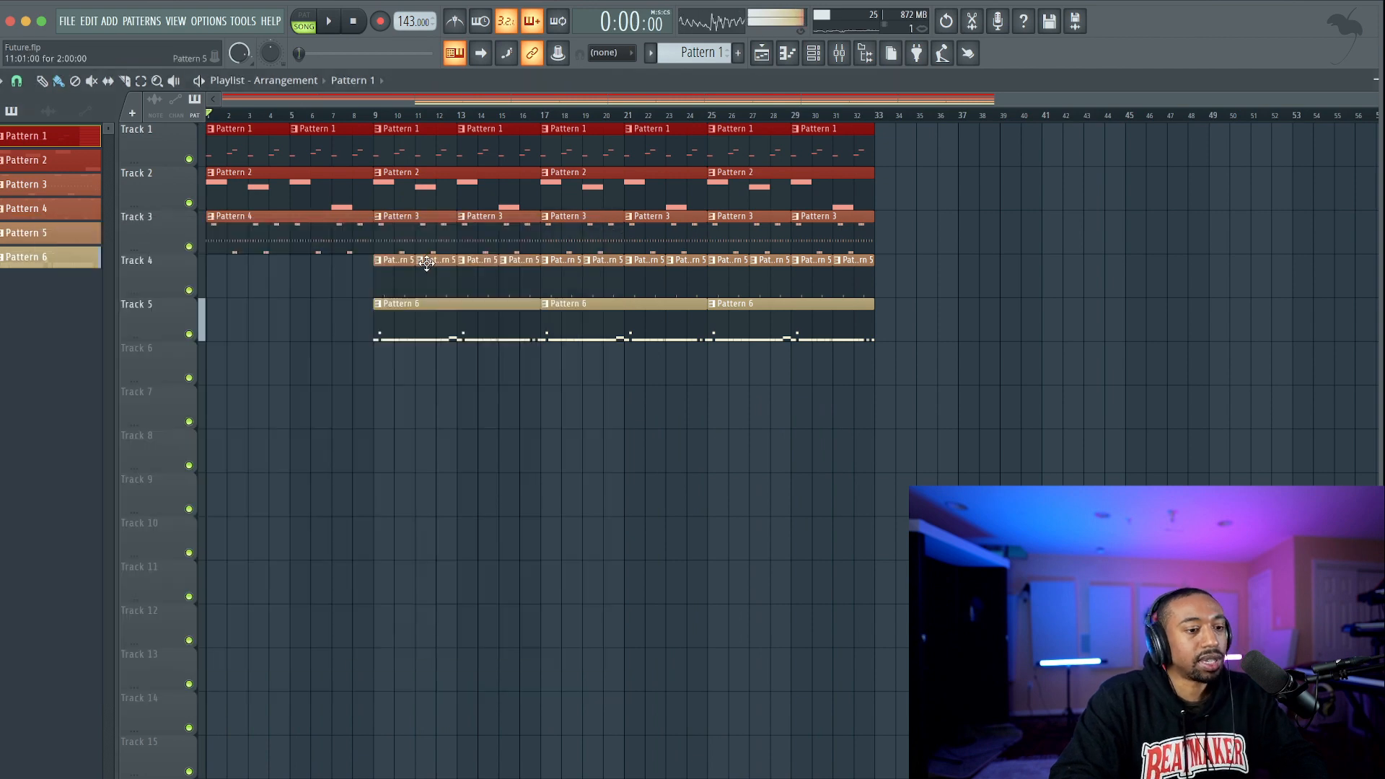
key("space")
left_click(828, 56)
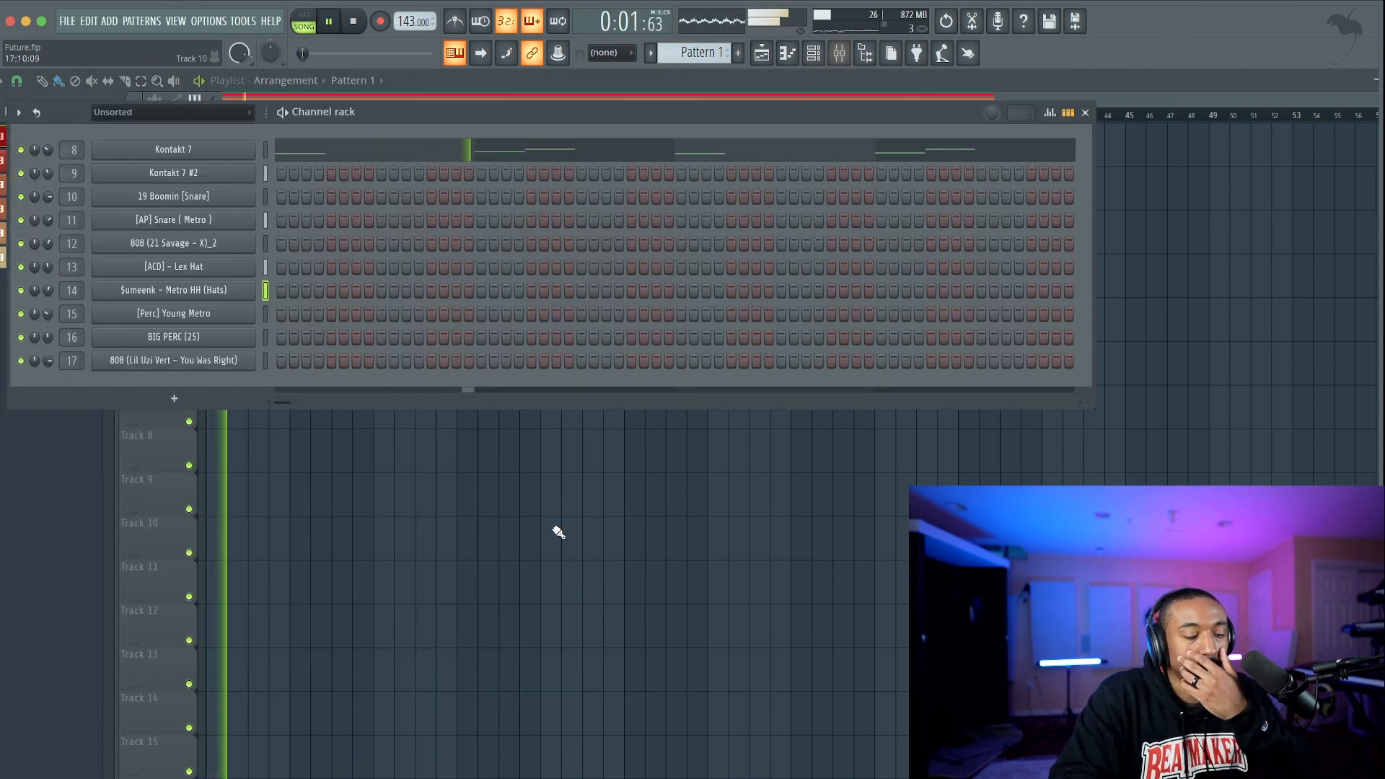
key("F6")
key("space")
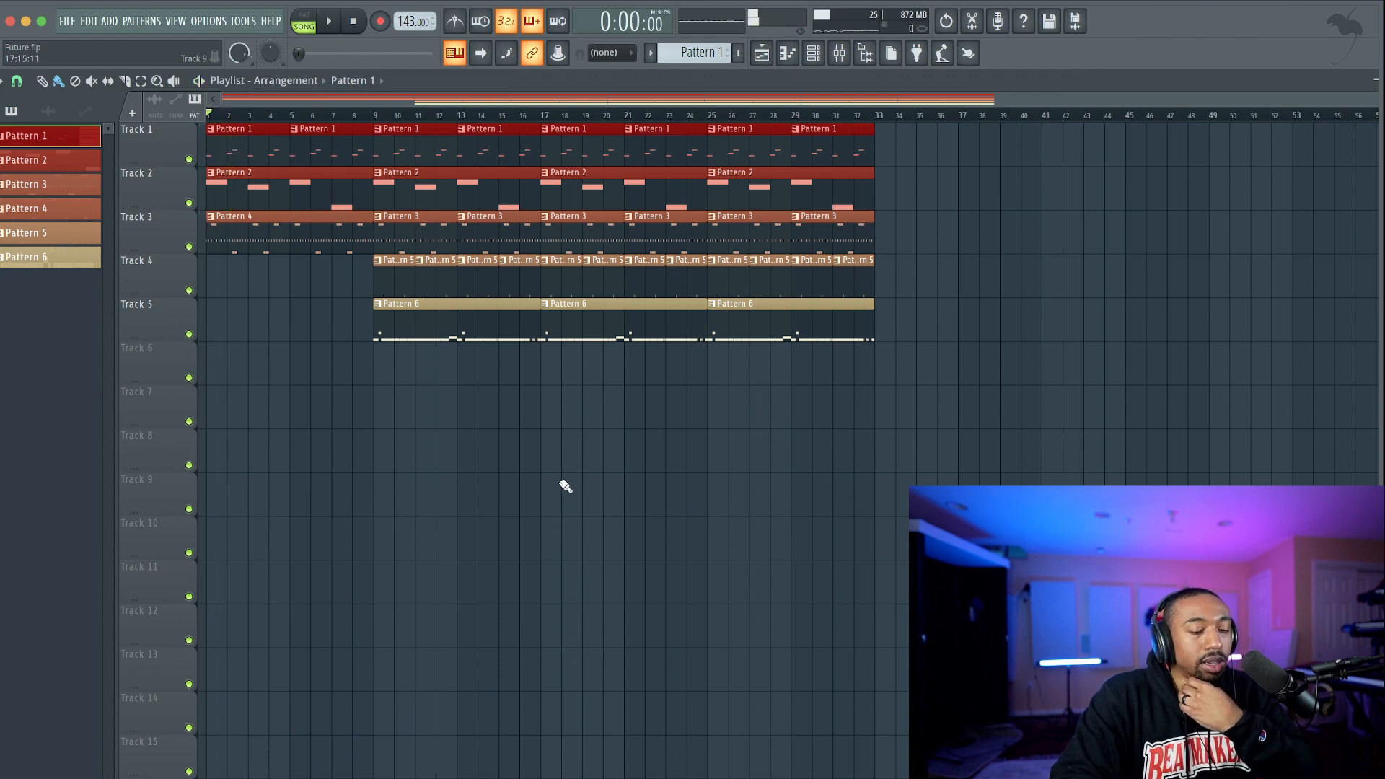